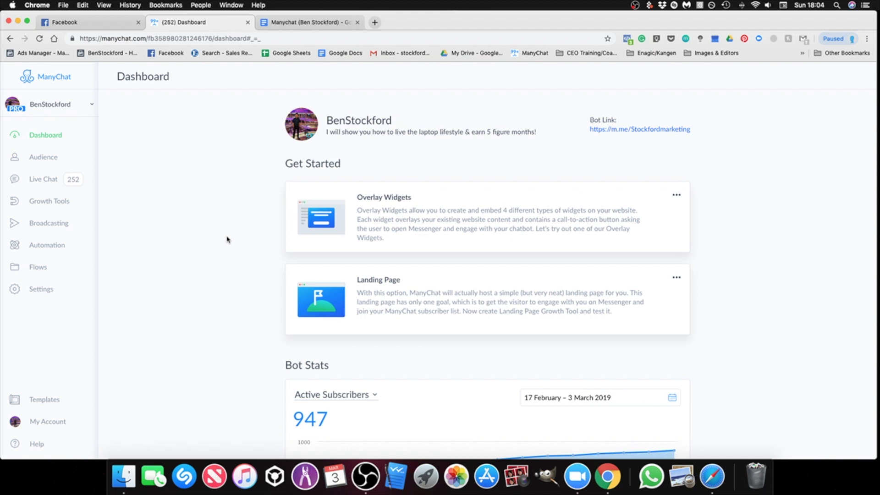
# Step: Check the bot's billing plan in the settings and return to the dashboard
pyautogui.click(44, 293)
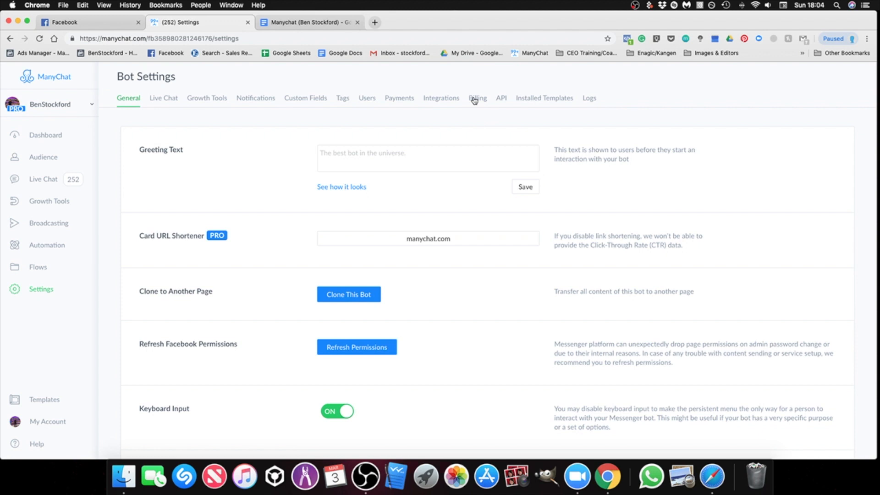
pyautogui.click(477, 98)
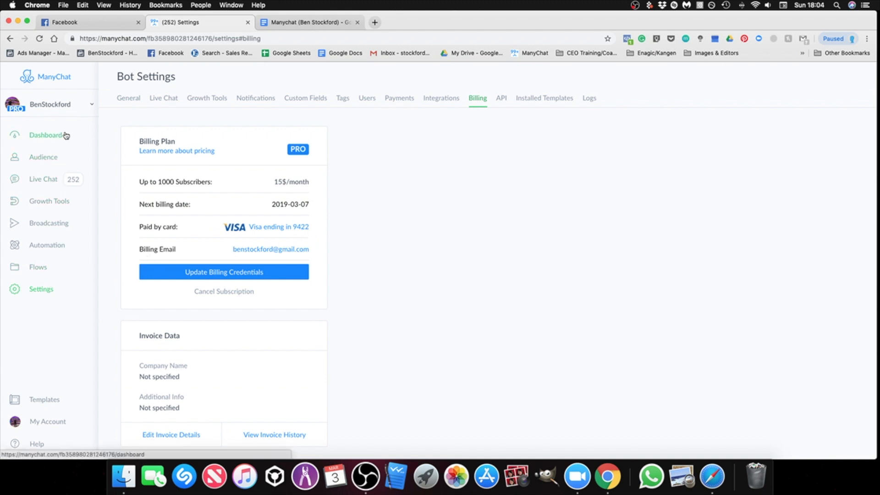
pyautogui.click(48, 135)
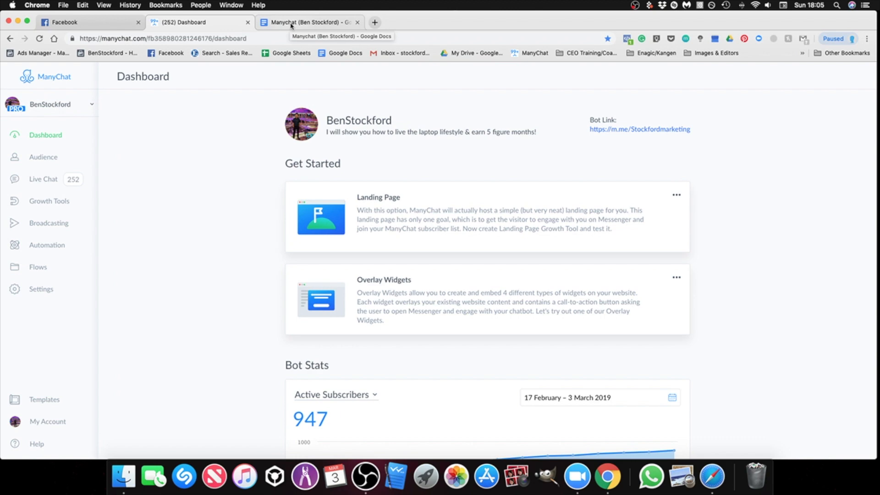
# Step: From the Manychat setup document in Google Docs, open the shared "[WEBCLASS] Initial Sequence (Clicked 'I got it')(LP)" flow and save it to the ManyChat page
pyautogui.click(292, 25)
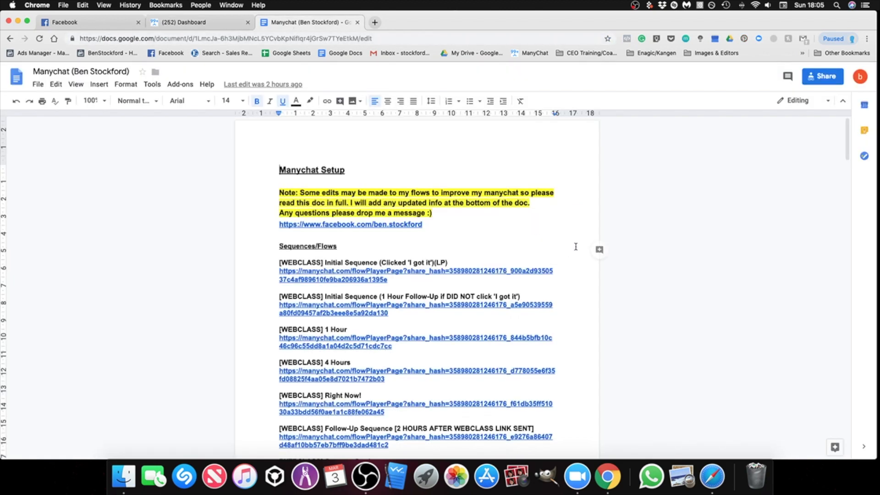
pyautogui.scroll(-2, 576, 246)
pyautogui.scroll(-2, 577, 246)
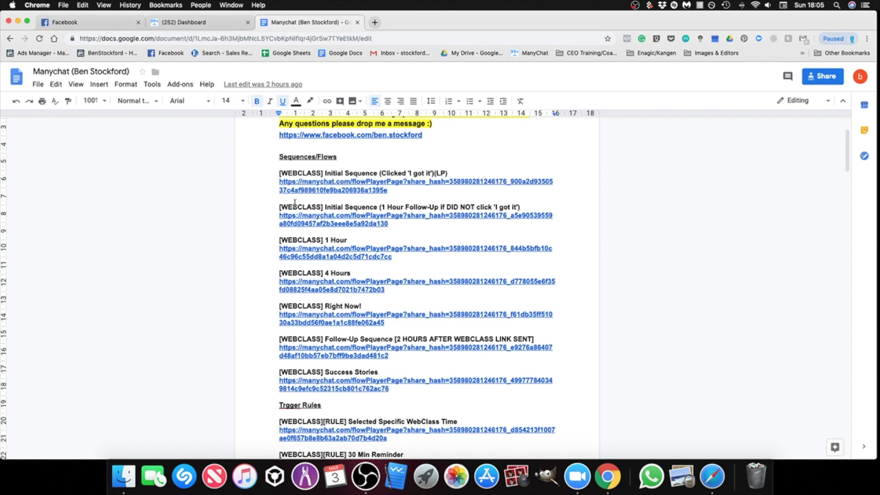
pyautogui.click(183, 24)
pyautogui.click(305, 23)
pyautogui.scroll(2, 388, 204)
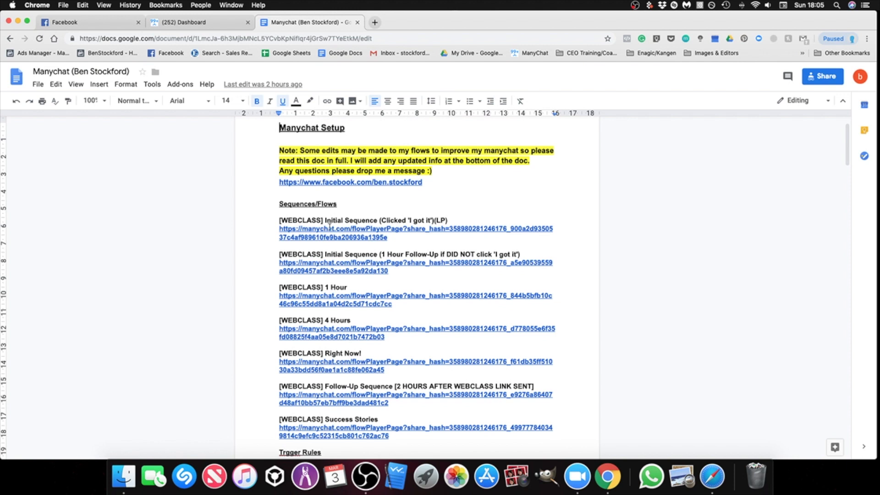
pyautogui.click(358, 228)
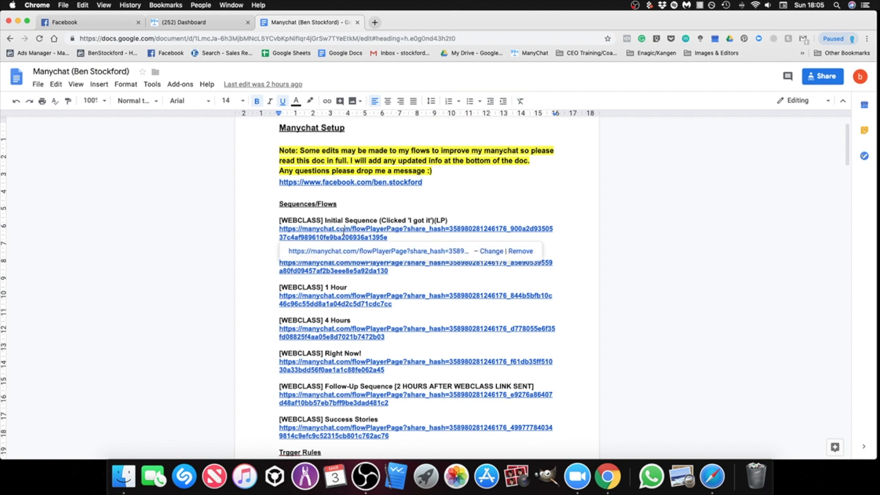
pyautogui.click(334, 252)
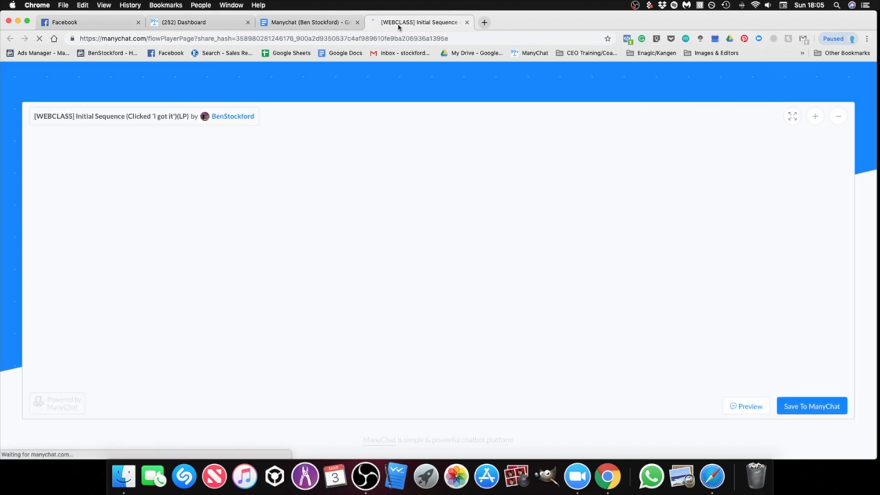
pyautogui.click(812, 406)
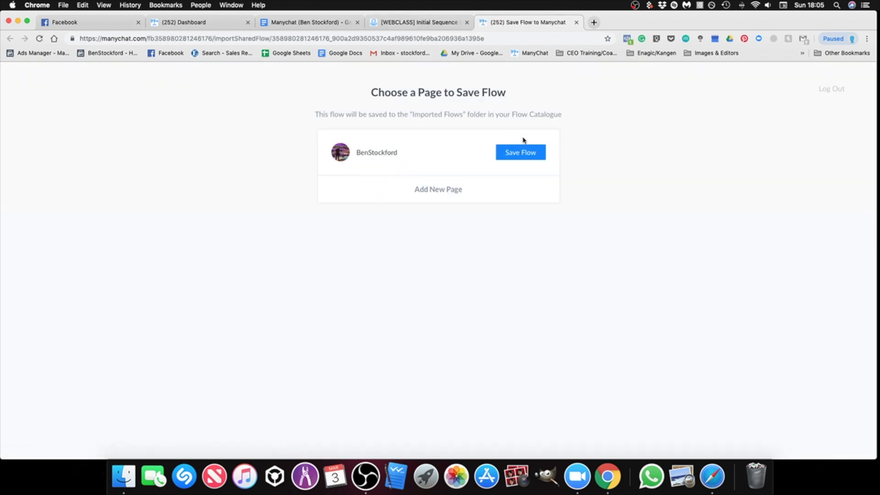
pyautogui.click(518, 158)
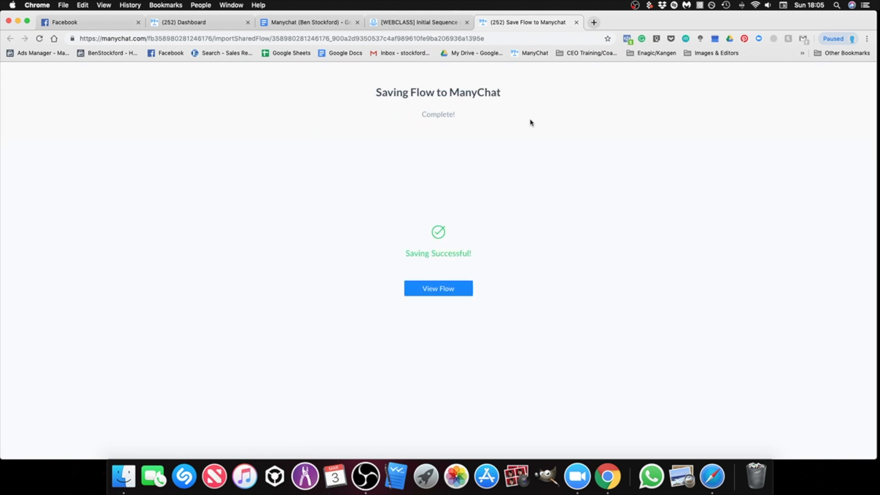
# Step: Go through the remaining links under Sequences/Flows in the setup document, down to "[WEBCLASS] Success Stories"
pyautogui.click(405, 23)
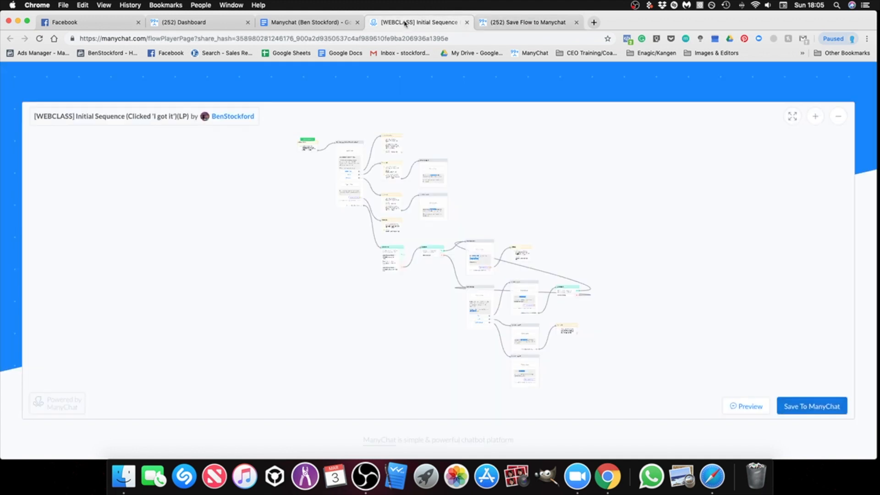
pyautogui.click(307, 24)
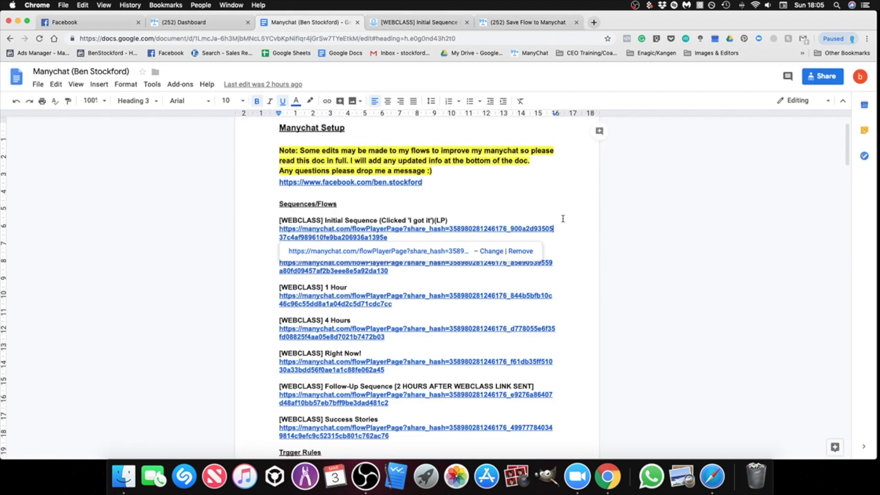
pyautogui.scroll(-1, 386, 220)
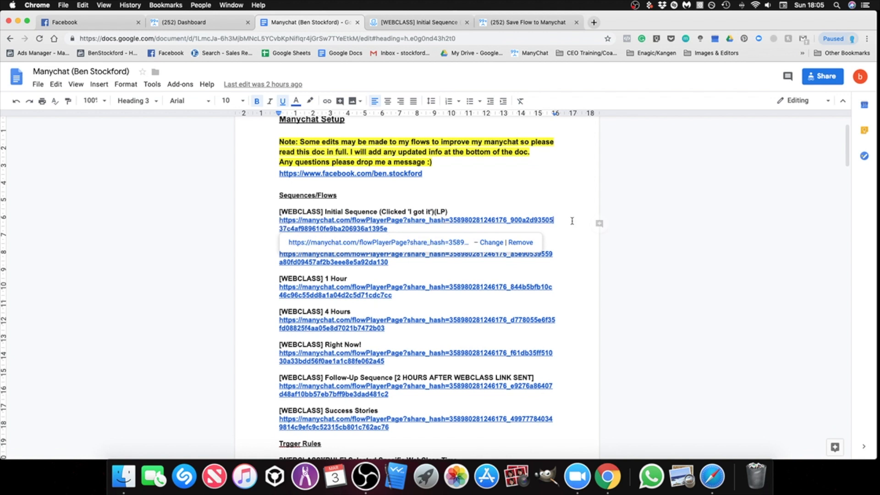
pyautogui.scroll(-1, 571, 226)
pyautogui.click(560, 233)
pyautogui.click(561, 275)
pyautogui.click(560, 316)
pyautogui.click(559, 349)
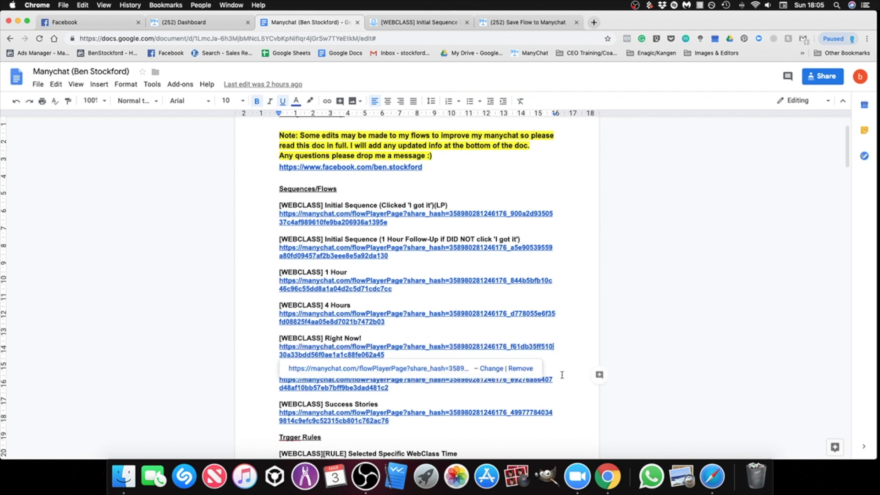
pyautogui.click(559, 383)
pyautogui.click(562, 417)
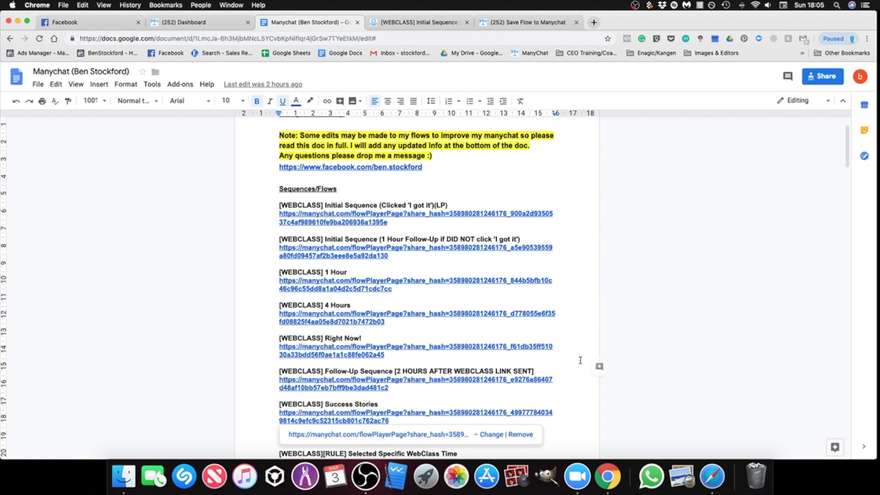
pyautogui.scroll(-2, 573, 333)
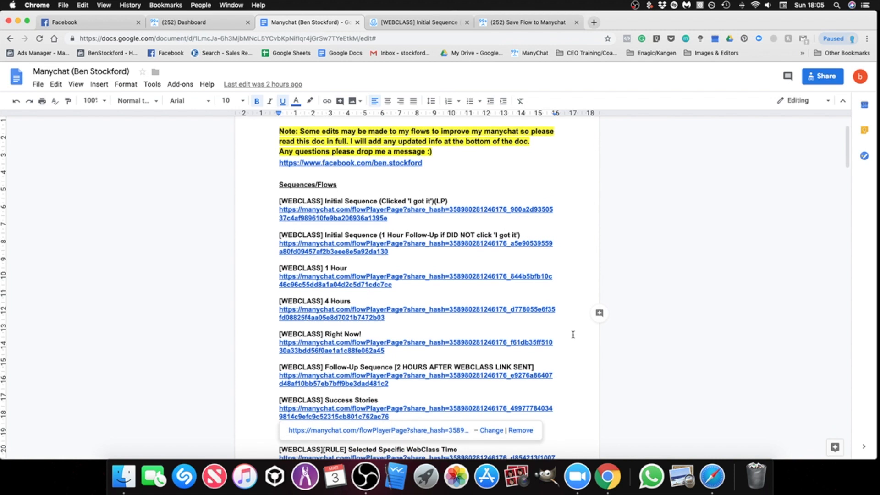
pyautogui.scroll(1, 451, 210)
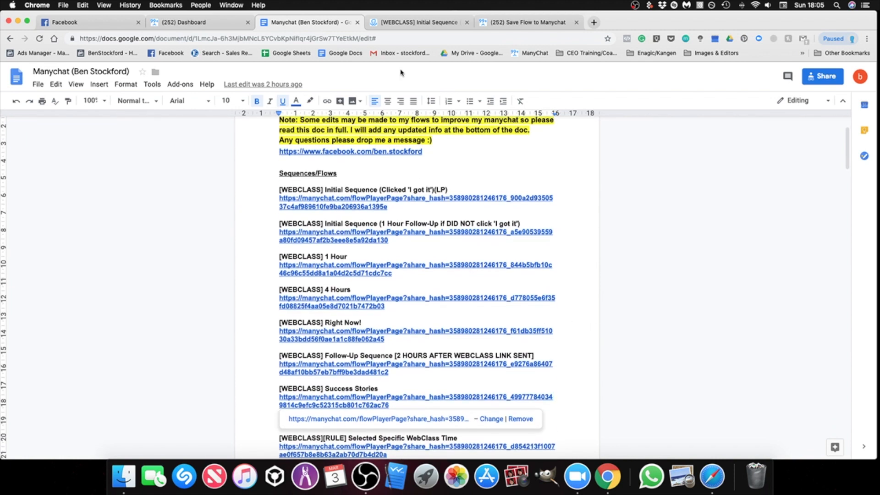
pyautogui.scroll(1, 457, 204)
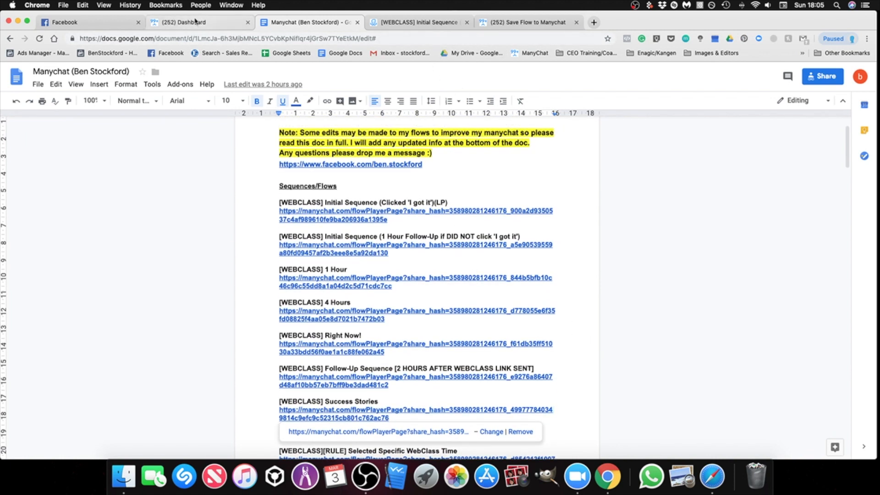
# Step: View the saved flow in ManyChat and open the folder of imported flows in the flow catalogue
pyautogui.click(503, 23)
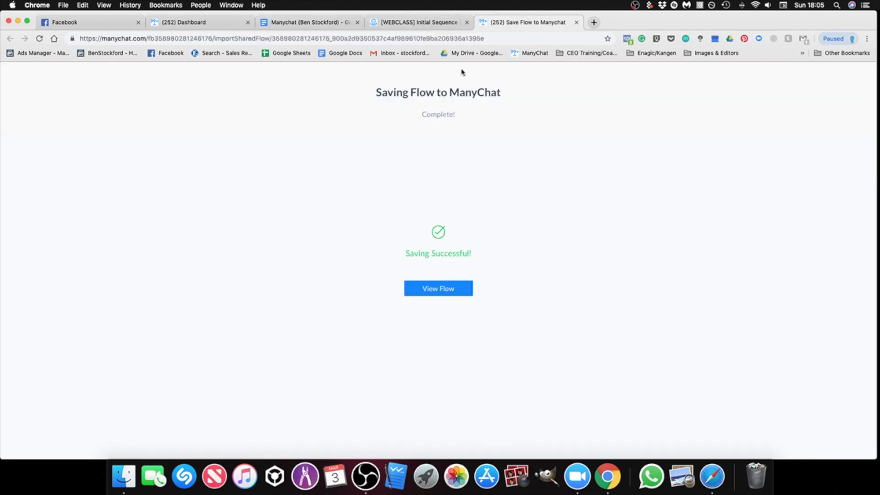
pyautogui.click(444, 292)
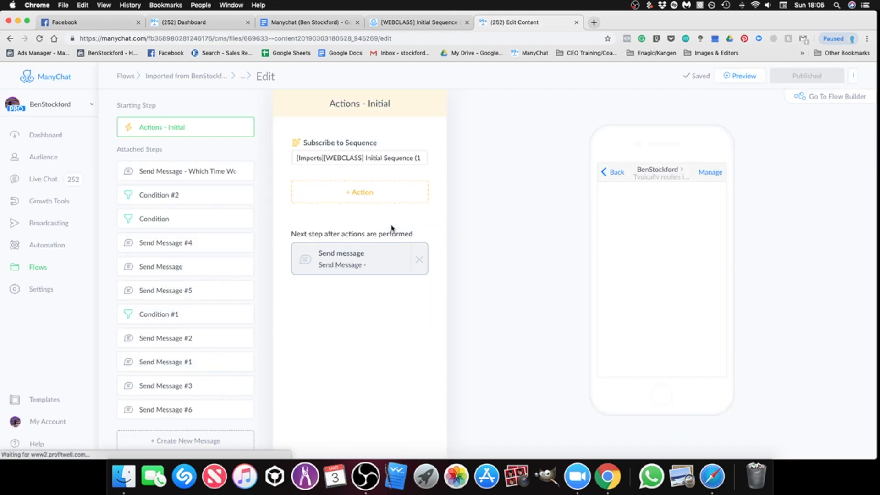
pyautogui.click(40, 266)
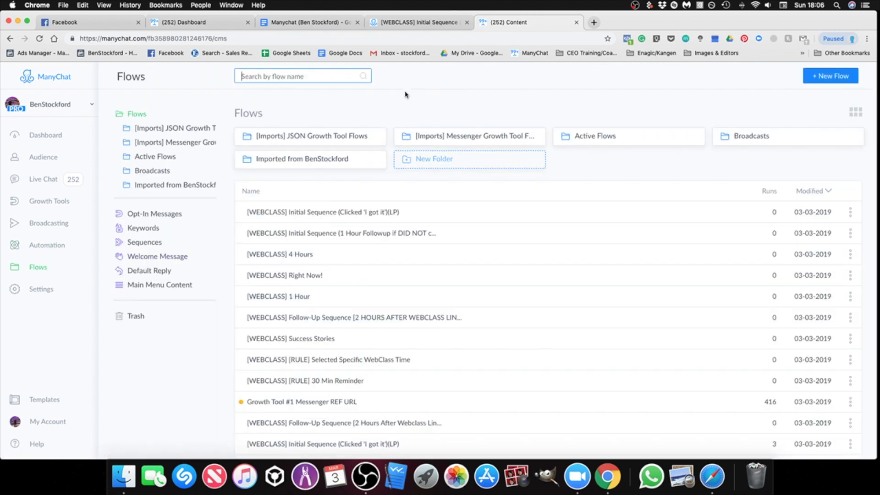
pyautogui.click(296, 161)
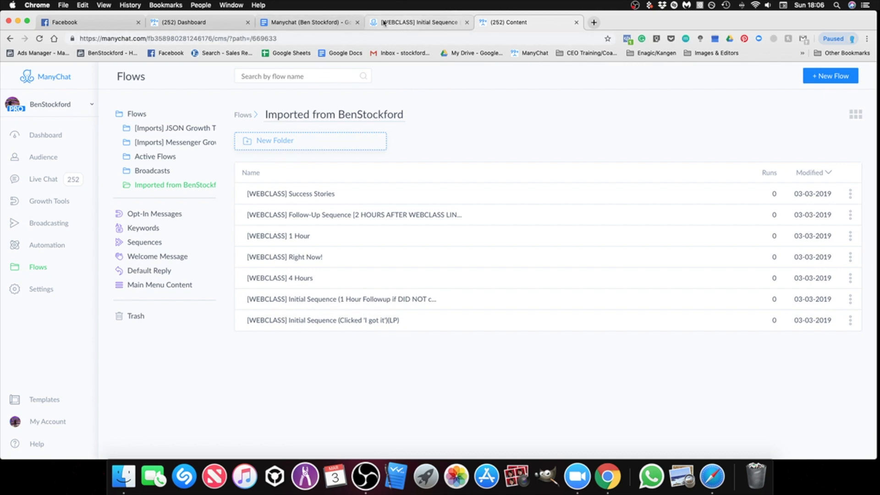
# Step: From the setup document's trigger rules, open the shared "[WEBCLASS][RULE] Selected Specific WebClass Time" flow and save it to the ManyChat page
pyautogui.click(304, 24)
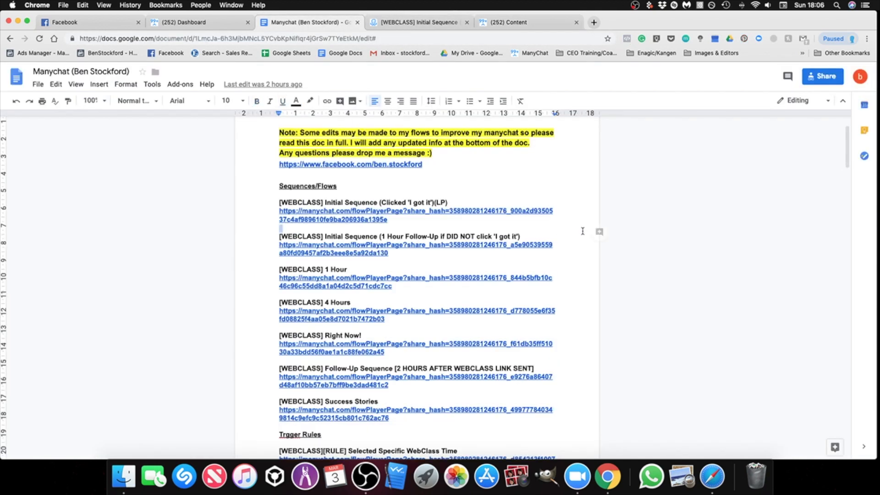
pyautogui.scroll(-1, 326, 196)
pyautogui.scroll(-1, 325, 192)
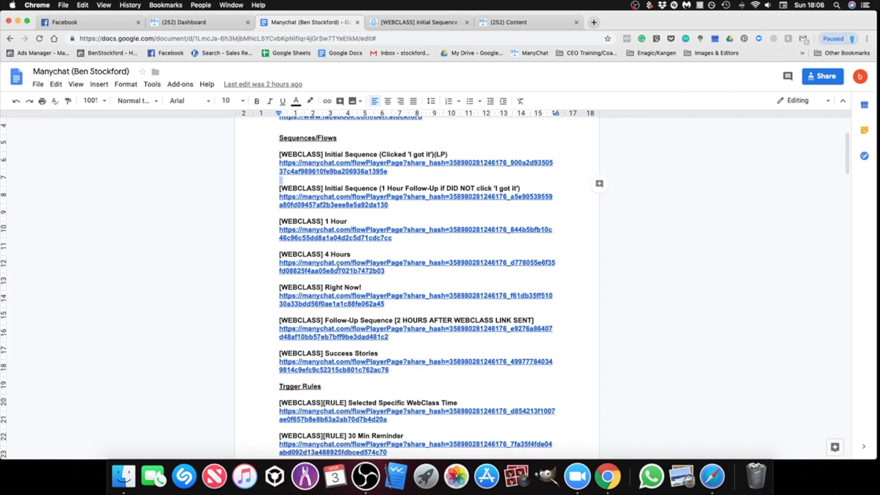
pyautogui.scroll(-1, 337, 275)
pyautogui.scroll(-3, 349, 332)
pyautogui.doubleClick(393, 264)
pyautogui.scroll(-1, 435, 308)
pyautogui.click(403, 298)
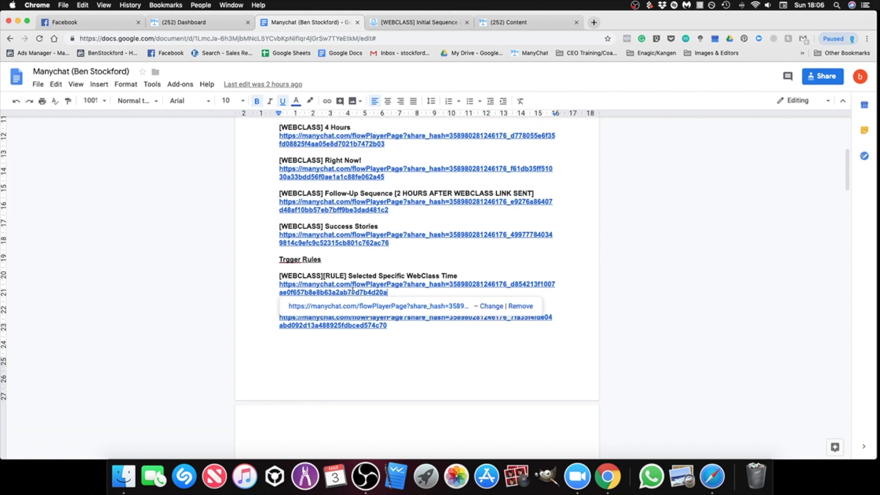
pyautogui.click(365, 306)
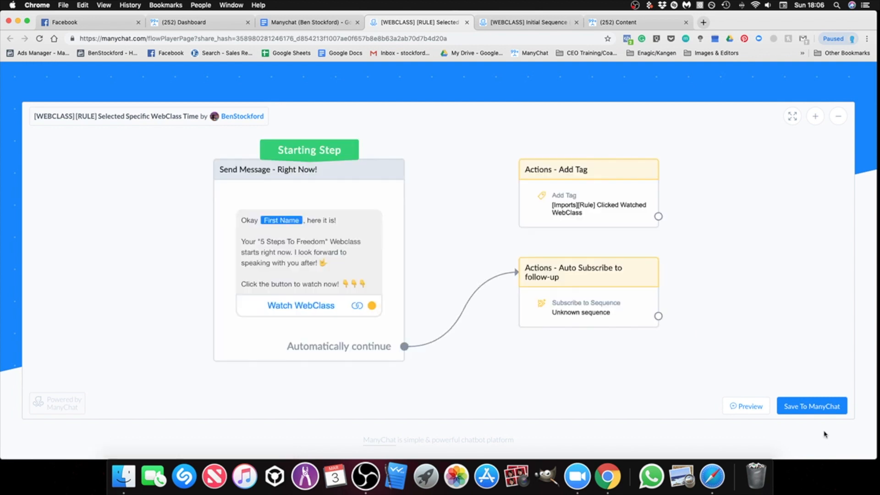
pyautogui.click(805, 408)
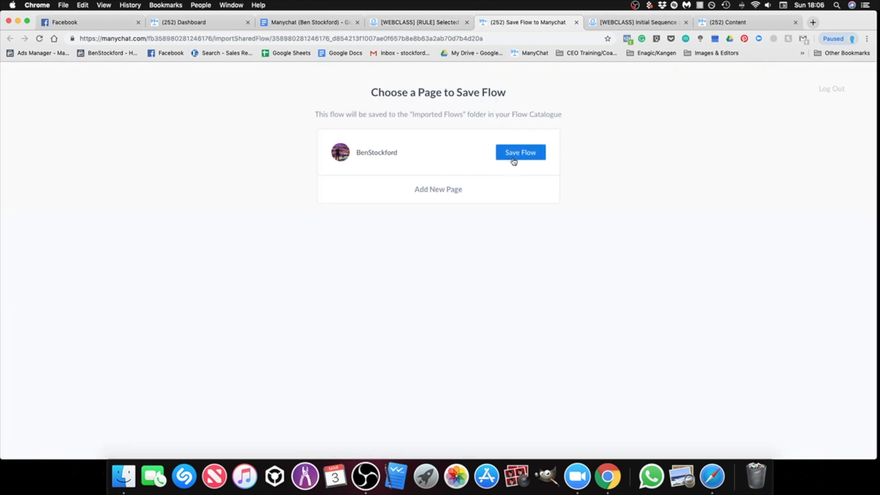
pyautogui.click(512, 158)
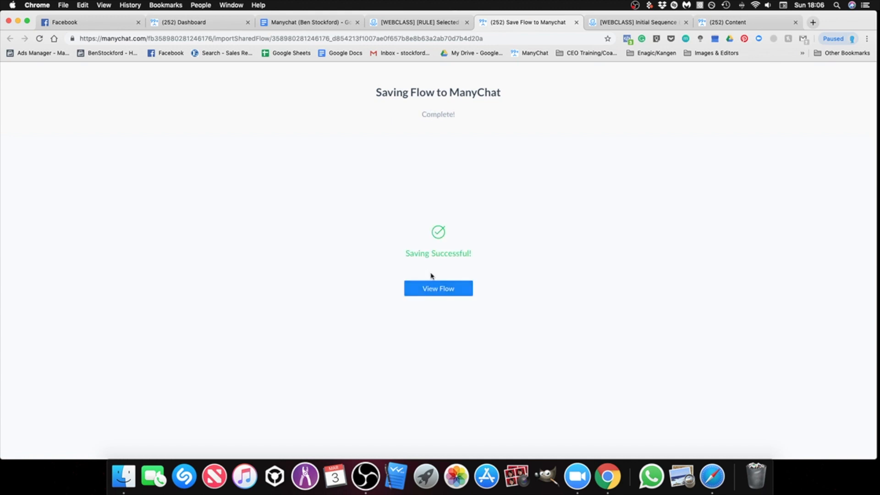
# Step: Close the browser tabs of the finished save and the two shared flow previews
pyautogui.click(577, 25)
pyautogui.click(538, 26)
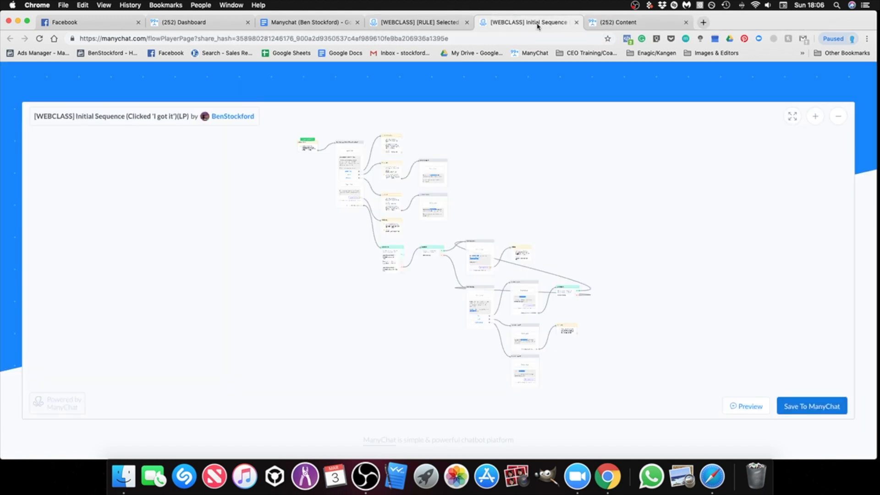
pyautogui.click(578, 23)
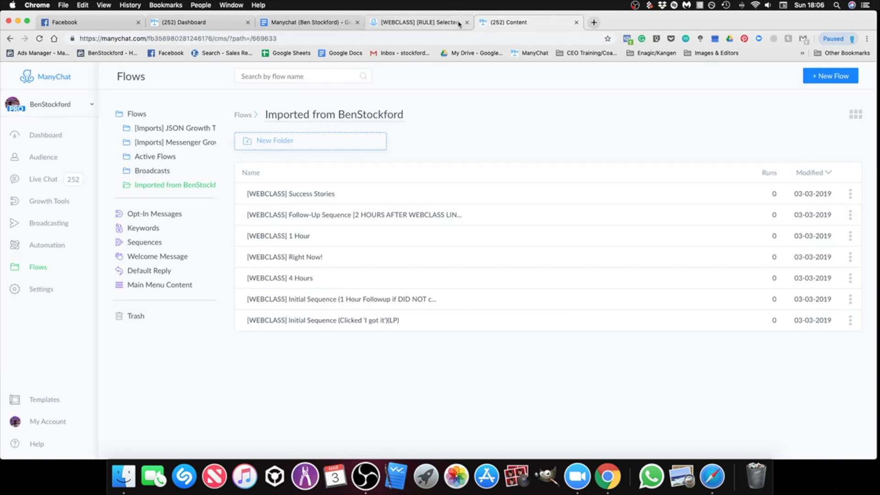
pyautogui.click(437, 23)
pyautogui.click(467, 22)
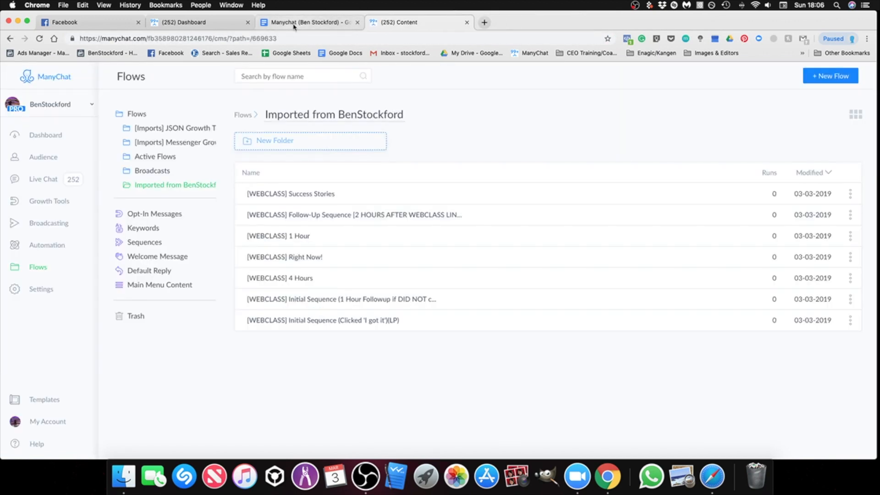
# Step: From the setup document's trigger rules, open the shared "[WEBCLASS][RULE] 30 Min Reminder" flow and save it to the ManyChat page
pyautogui.click(313, 24)
pyautogui.click(415, 352)
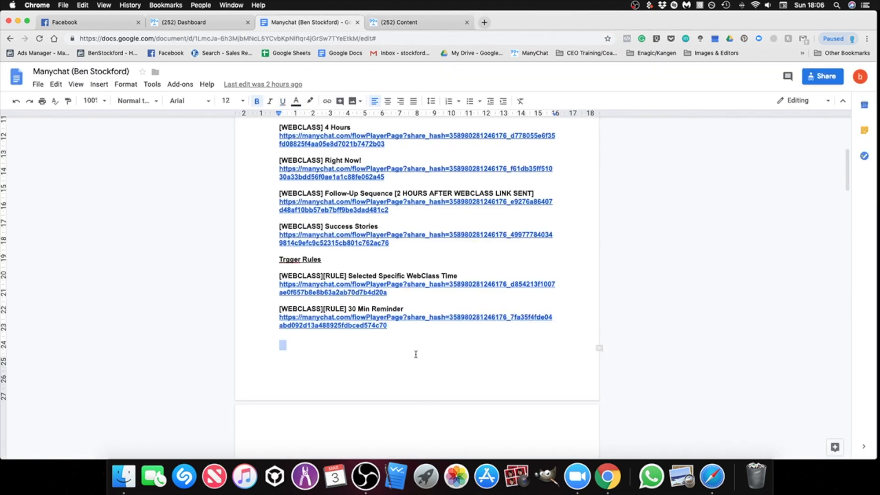
pyautogui.click(366, 320)
pyautogui.click(380, 342)
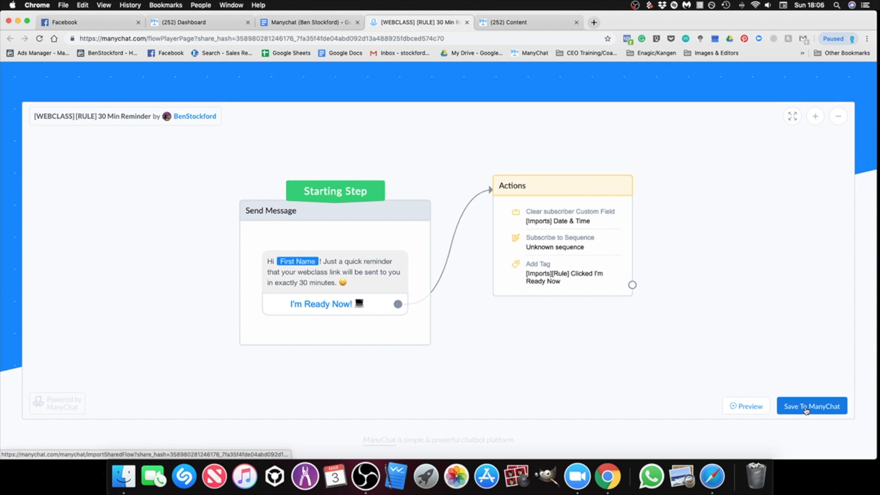
pyautogui.click(806, 410)
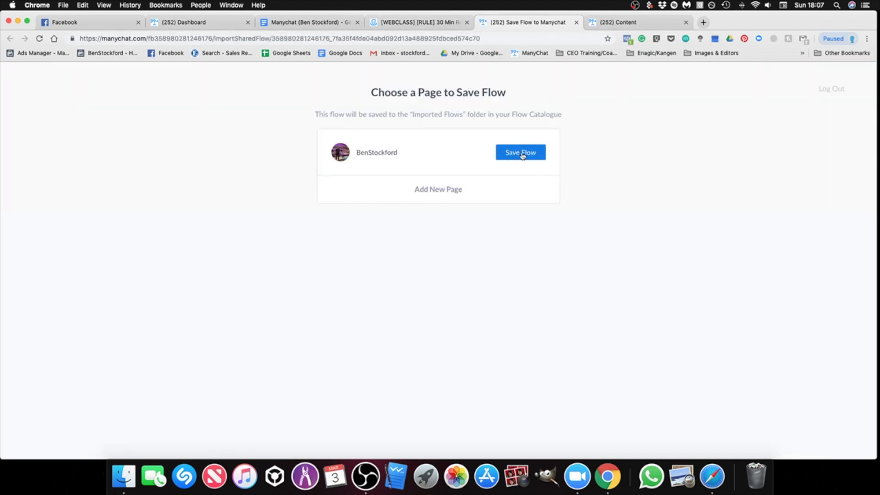
pyautogui.click(523, 156)
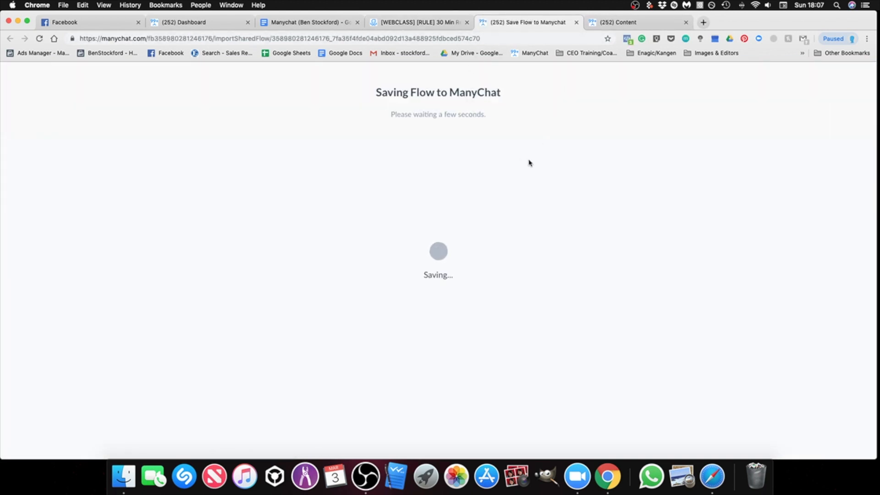
# Step: Close the browser tabs of the save and the shared flow preview, and reopen the folder of imported flows in the flow catalogue
pyautogui.click(576, 22)
pyautogui.click(492, 26)
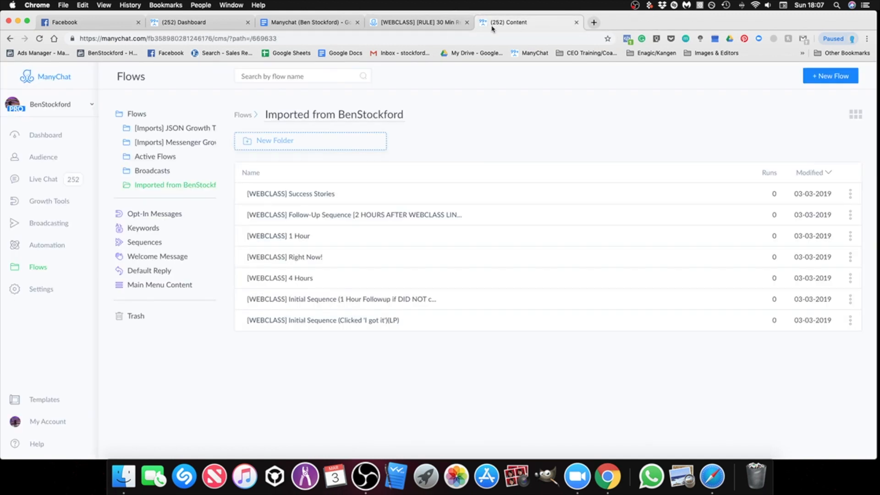
pyautogui.click(423, 22)
pyautogui.click(466, 22)
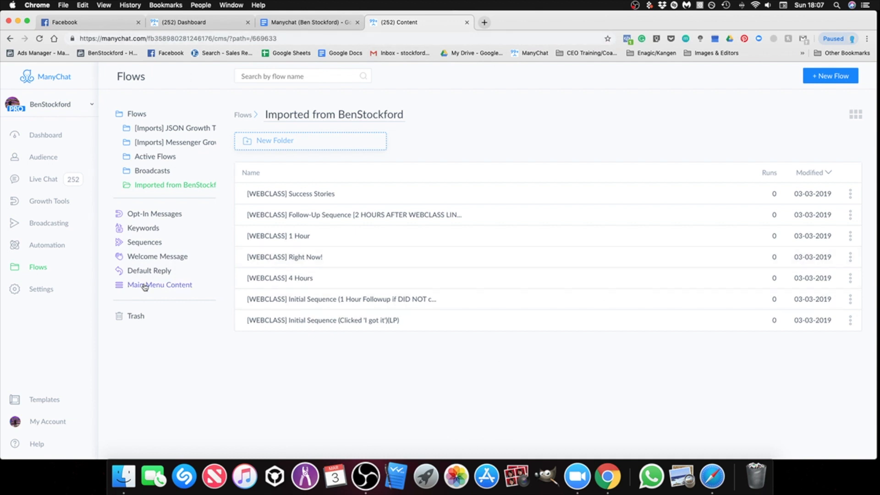
pyautogui.click(38, 268)
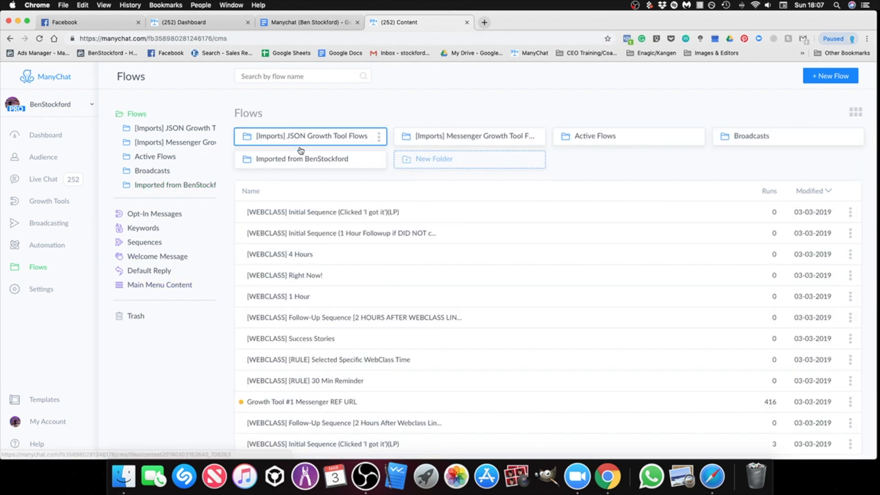
pyautogui.click(363, 161)
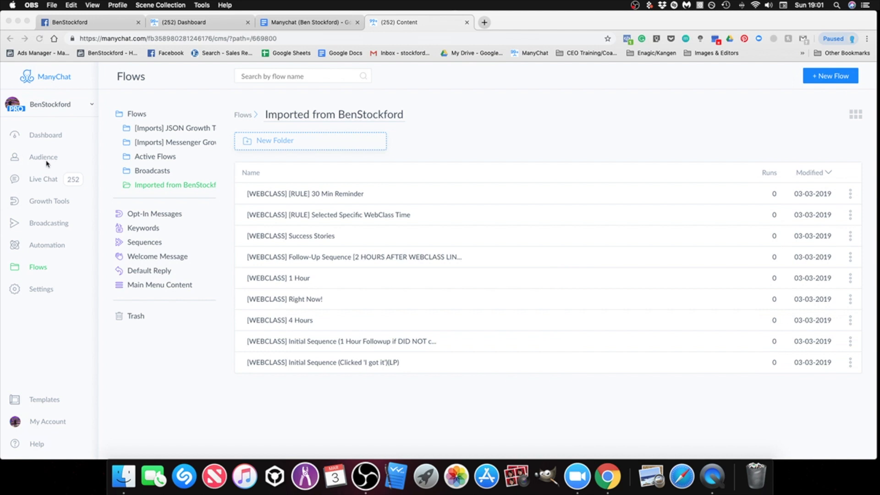
# Step: Open the list of automation sequences and look through the existing [WEBCLASS] and [Import][WEBCLASS] entries
pyautogui.click(51, 80)
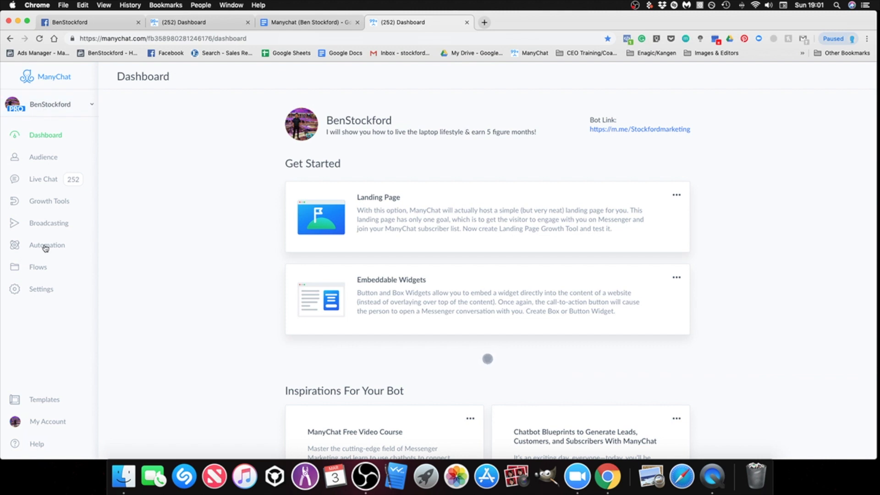
pyautogui.click(61, 251)
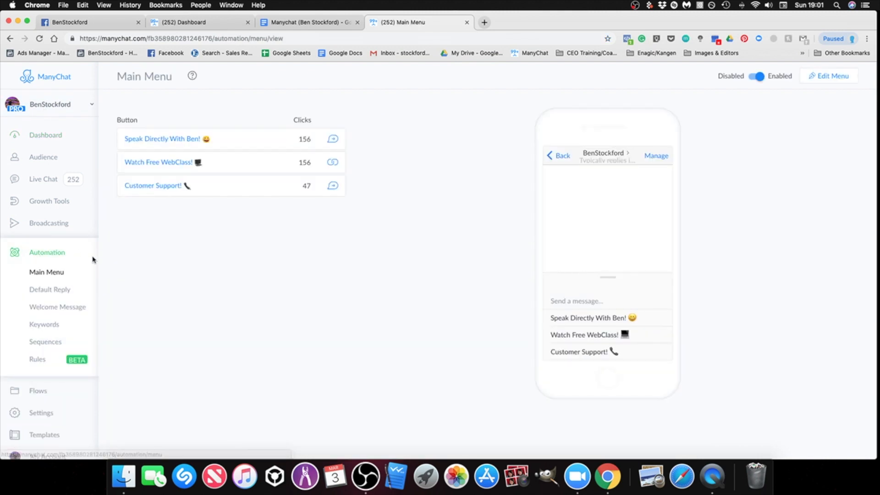
pyautogui.click(46, 343)
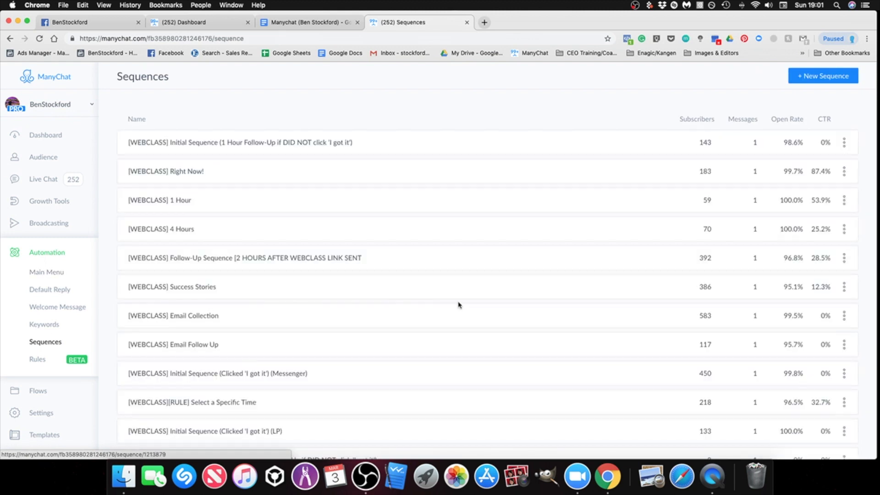
pyautogui.scroll(-5, 459, 305)
pyautogui.scroll(-3, 462, 305)
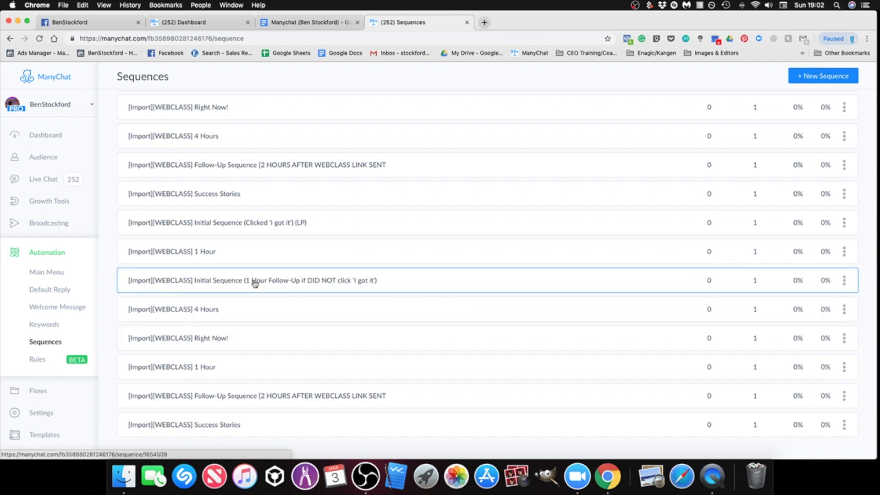
pyautogui.scroll(3, 255, 284)
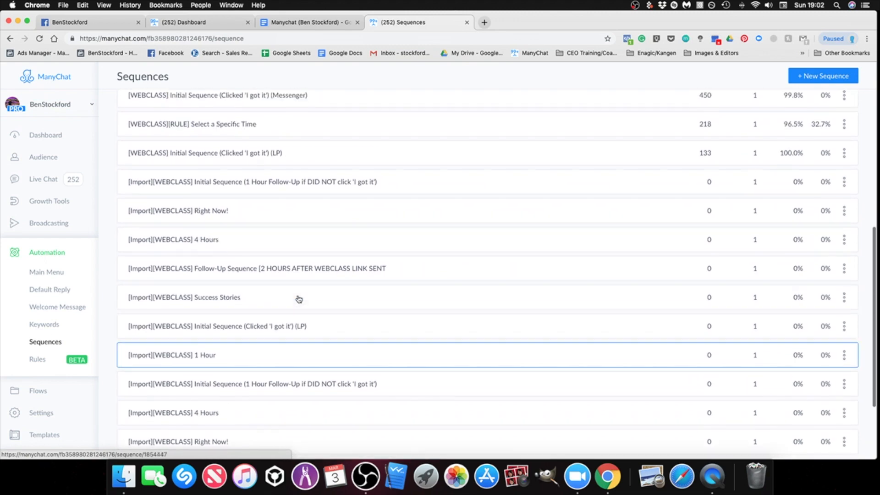
pyautogui.scroll(1, 299, 299)
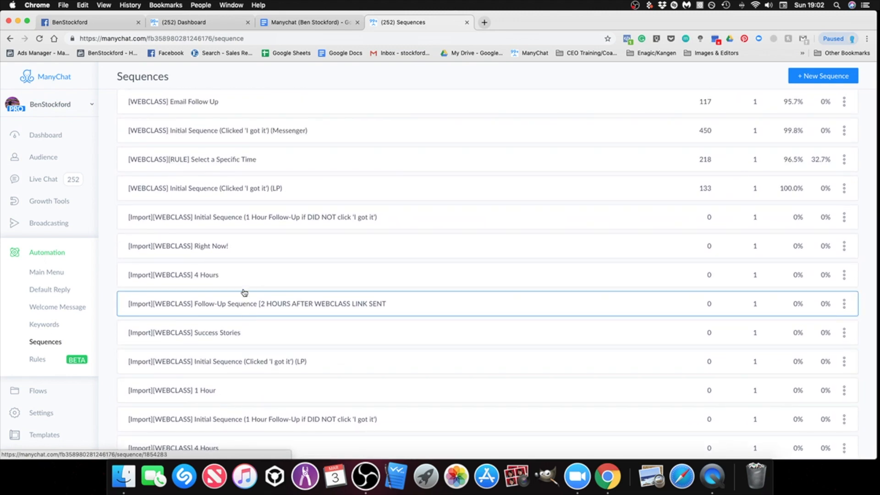
pyautogui.scroll(4, 245, 300)
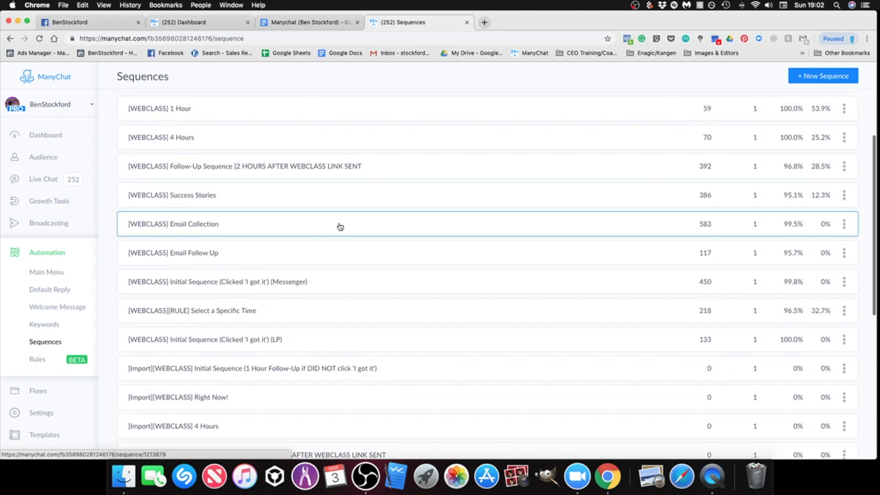
pyautogui.scroll(1, 340, 227)
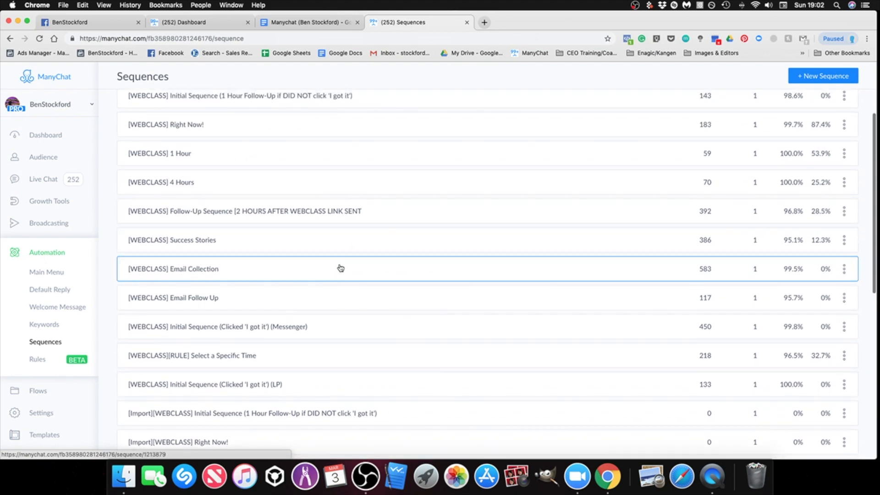
pyautogui.scroll(-8, 341, 268)
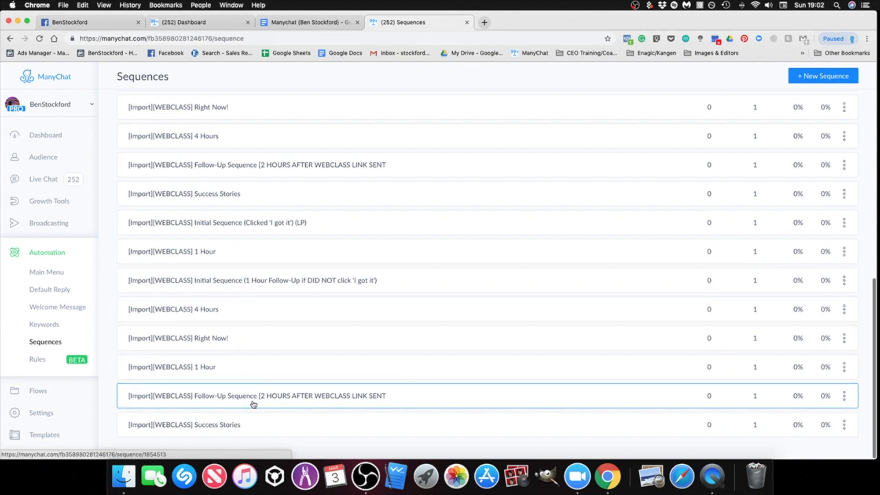
# Step: Create a new sequence named "[WEBCLASS] Initial Sequence (Clicked 'I got it')(LP)", copying the name from the setup document
pyautogui.click(812, 79)
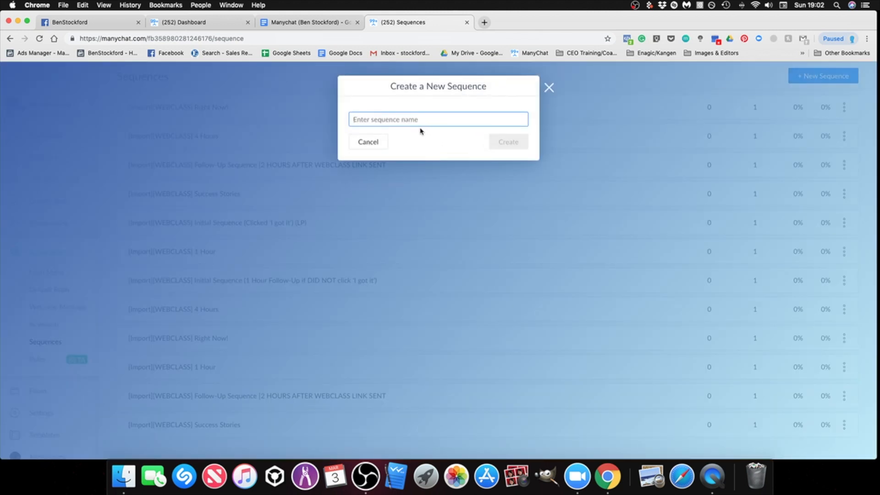
pyautogui.click(300, 24)
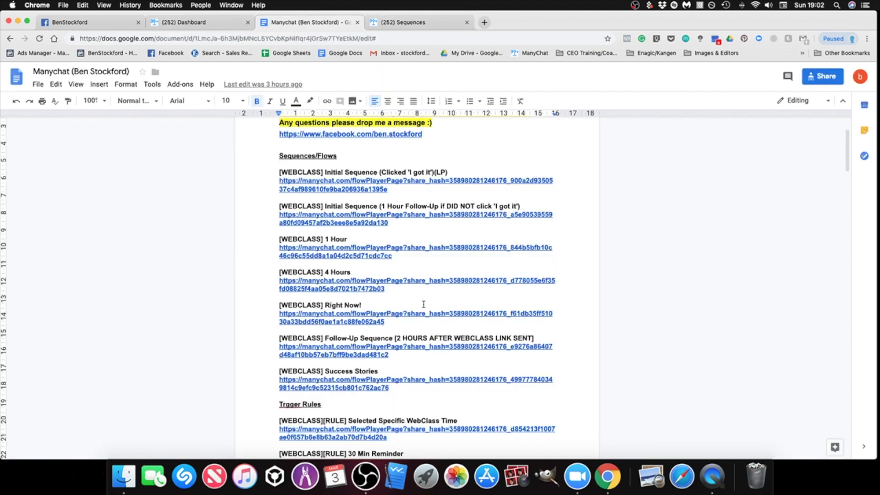
pyautogui.moveTo(449, 172); pyautogui.dragTo(280, 173)
pyautogui.rightClick(291, 174)
pyautogui.click(317, 197)
pyautogui.click(404, 22)
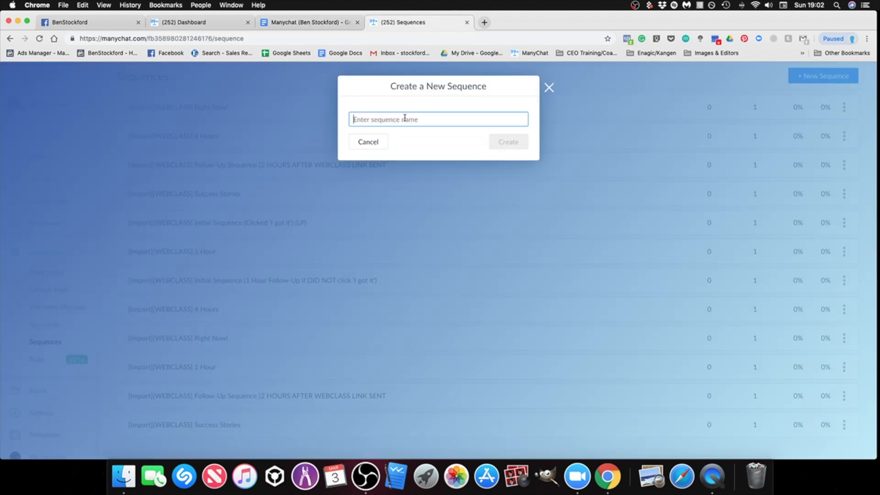
pyautogui.rightClick(386, 120)
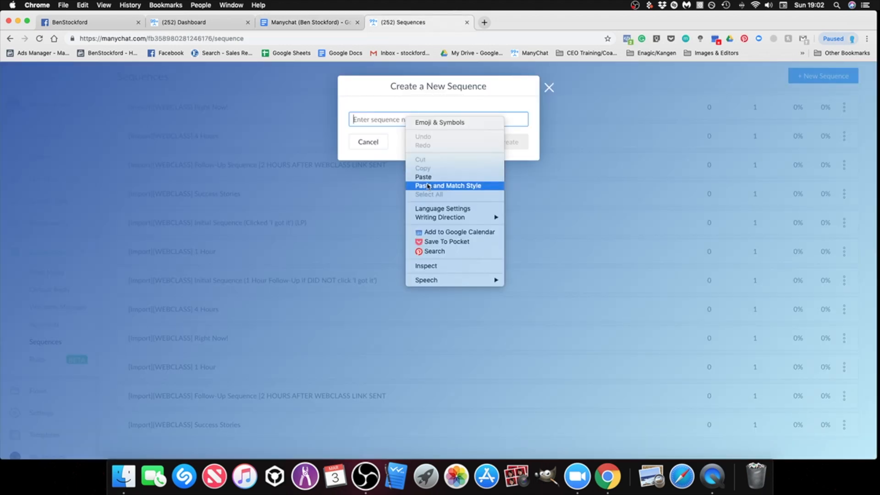
pyautogui.click(415, 177)
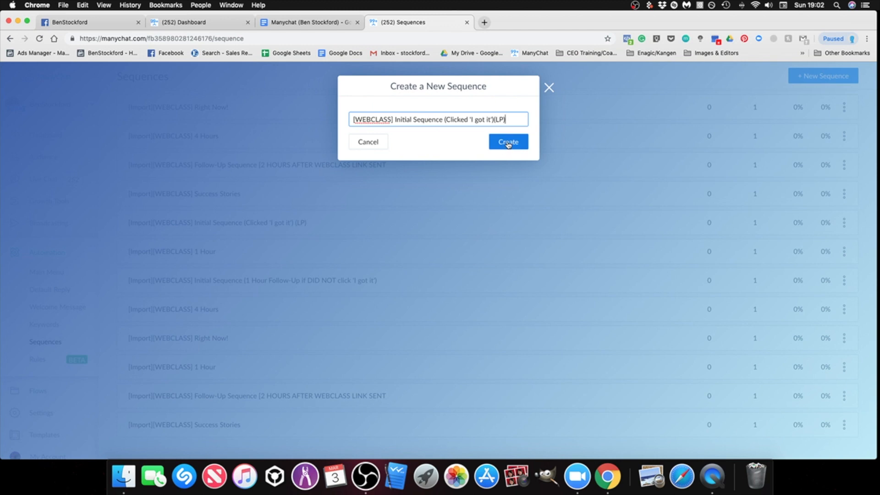
pyautogui.click(509, 143)
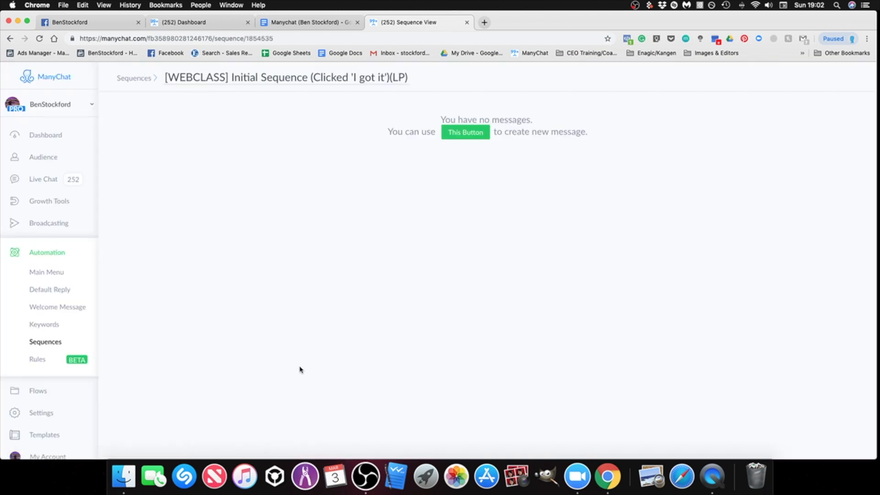
# Step: Add a message to the new sequence and attach the imported flow "[WEBCLASS] Initial Sequence (Clicked 'I got it')(LP)"
pyautogui.click(465, 136)
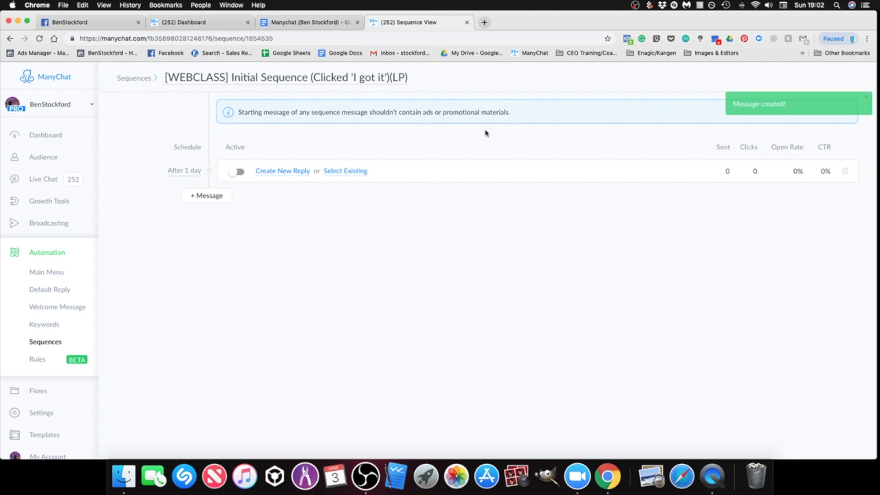
pyautogui.click(347, 173)
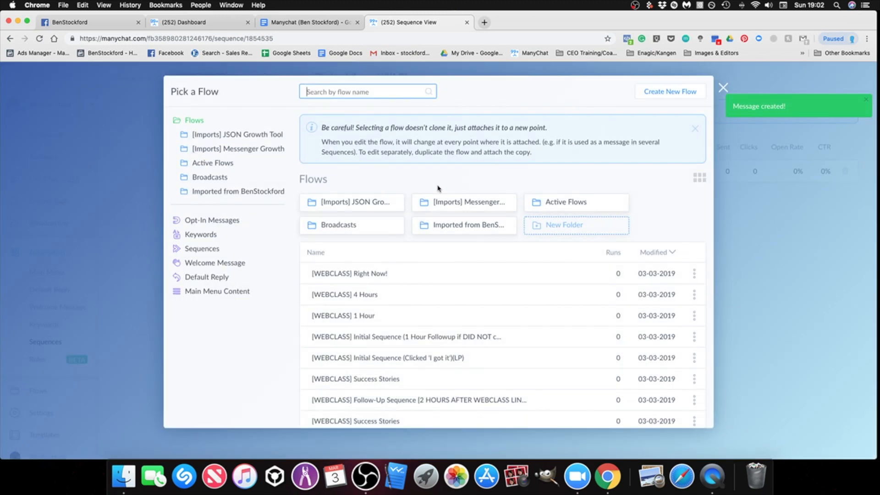
pyautogui.click(443, 231)
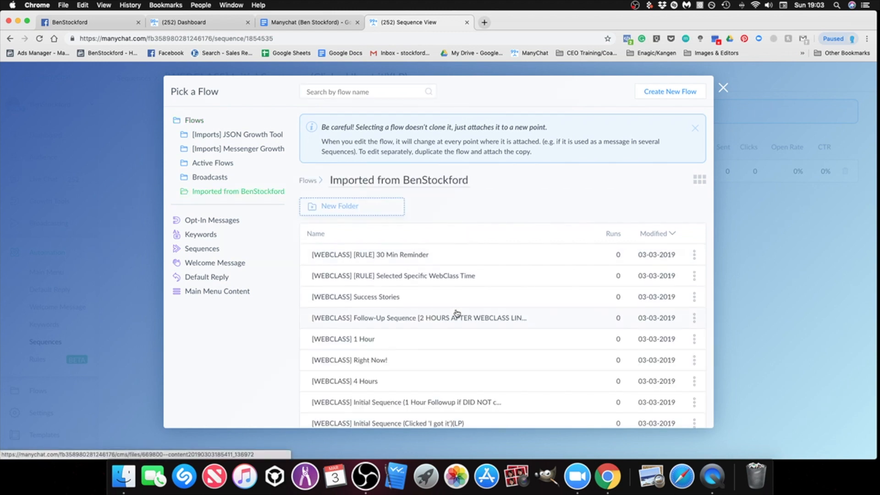
pyautogui.scroll(-1, 457, 313)
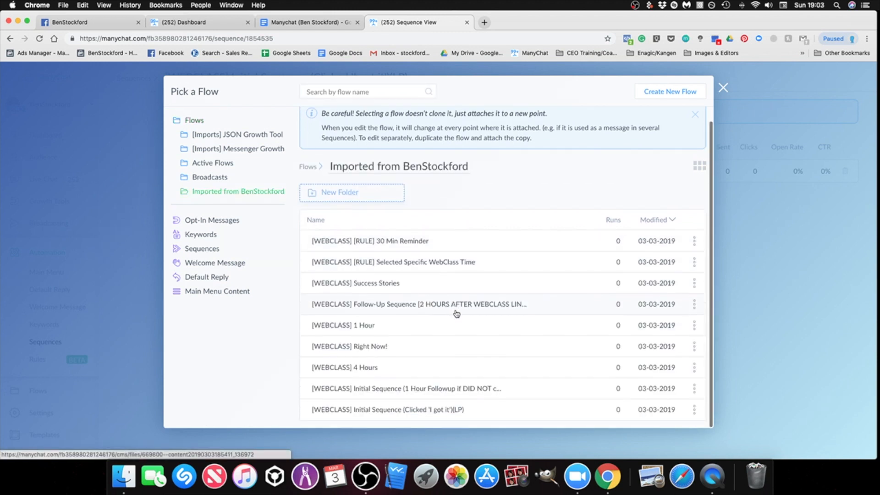
pyautogui.click(421, 413)
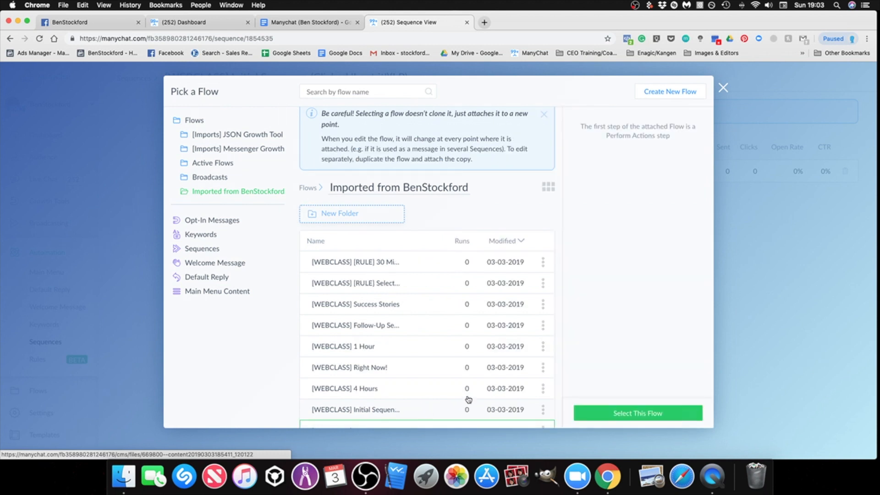
pyautogui.click(630, 415)
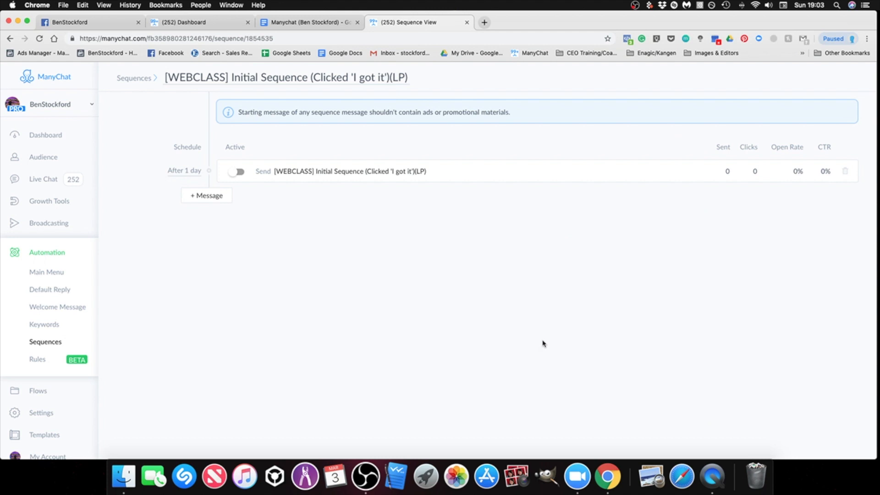
# Step: Set the message's schedule to Immediately after subscription and save the updated schedule
pyautogui.click(188, 172)
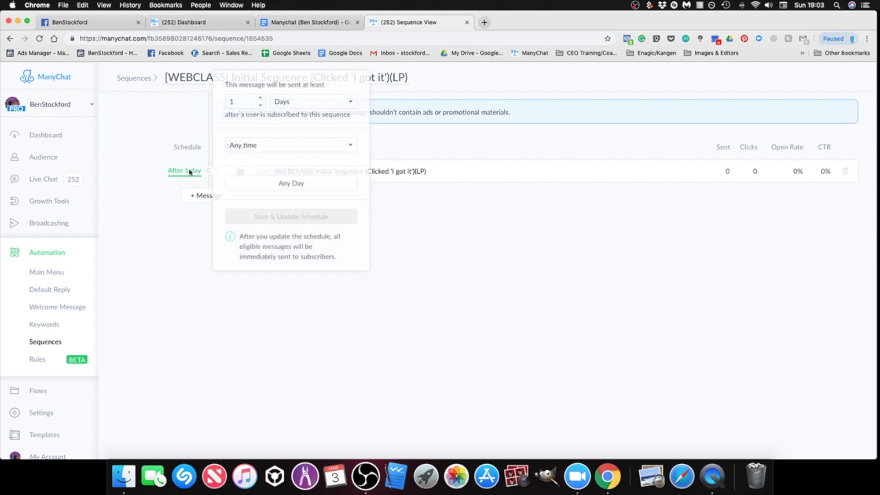
pyautogui.click(313, 101)
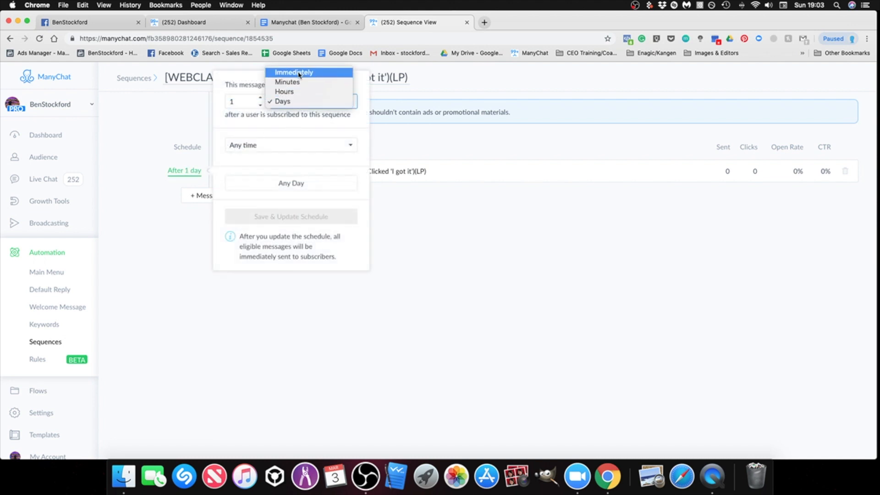
pyautogui.click(299, 73)
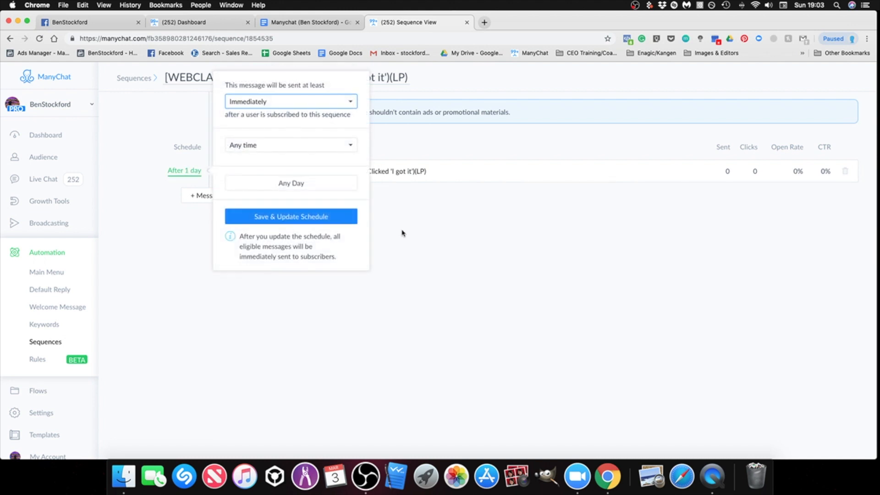
pyautogui.click(264, 222)
pyautogui.click(422, 250)
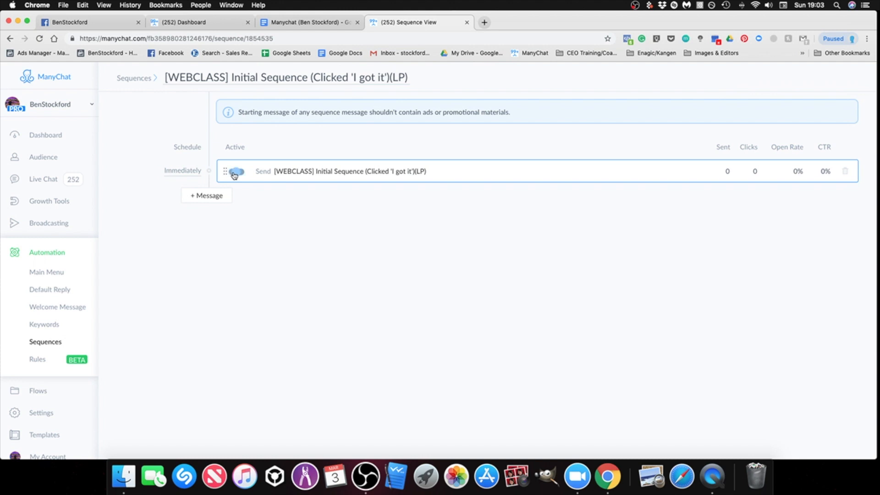
# Step: Activate the sequence message and return to the end of the sequences list
pyautogui.click(237, 172)
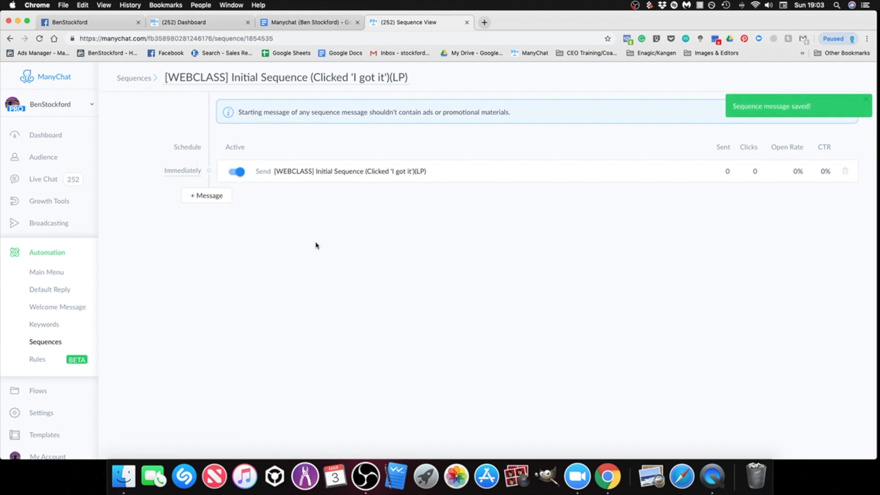
pyautogui.click(50, 344)
pyautogui.scroll(-10, 350, 305)
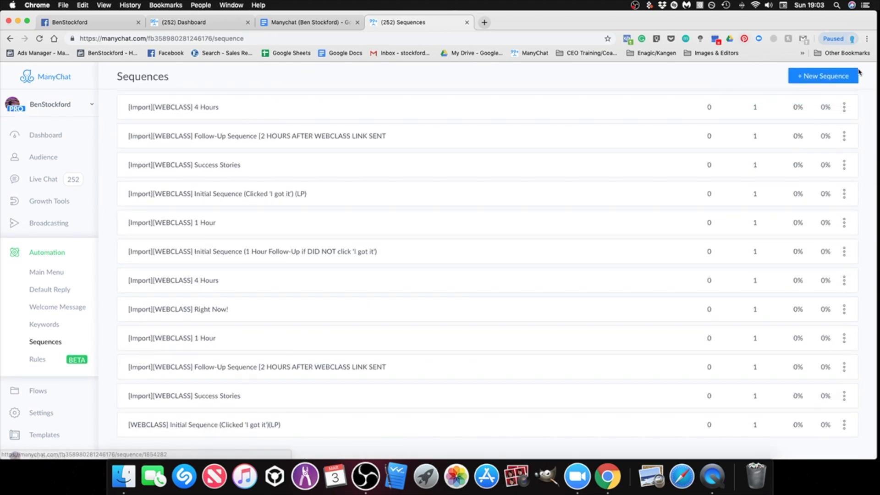
# Step: Create a new sequence named "[WEBCLASS][RULE] Selected Specific WebClass Time", copying the name from the setup document
pyautogui.click(825, 76)
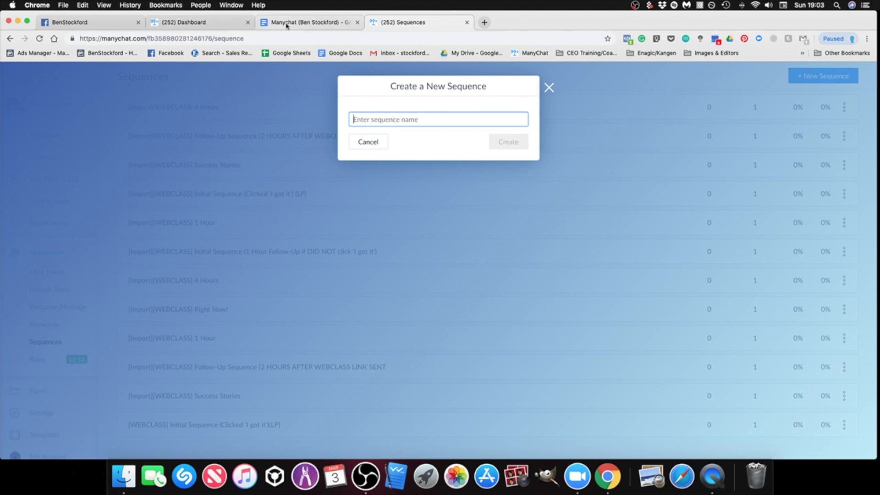
pyautogui.click(287, 23)
pyautogui.scroll(-5, 292, 317)
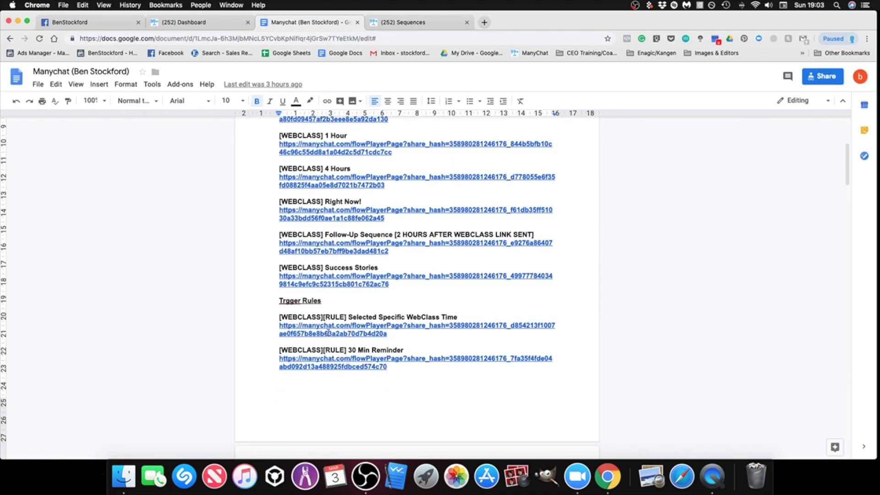
pyautogui.moveTo(279, 317); pyautogui.dragTo(447, 317)
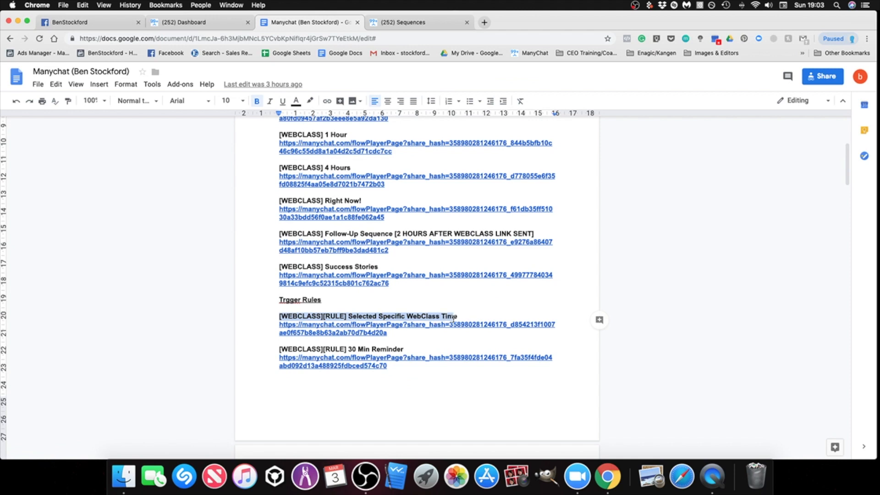
pyautogui.rightClick(452, 318)
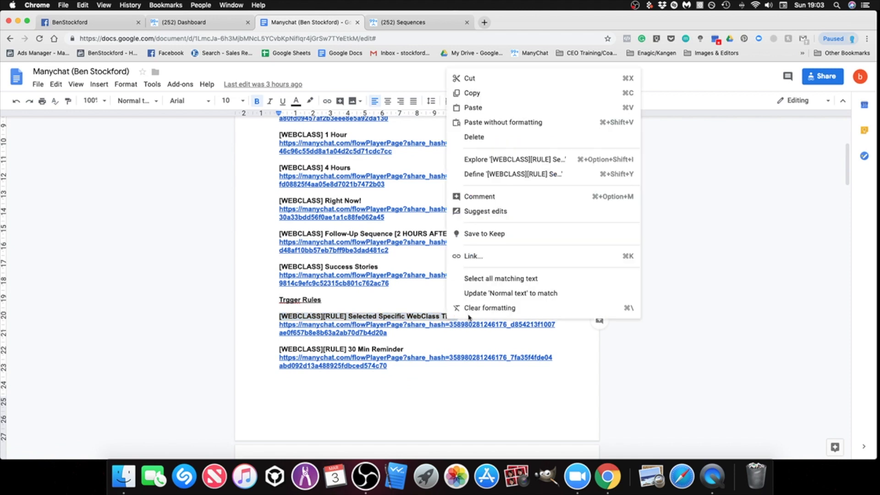
pyautogui.click(498, 96)
pyautogui.click(403, 23)
pyautogui.rightClick(421, 117)
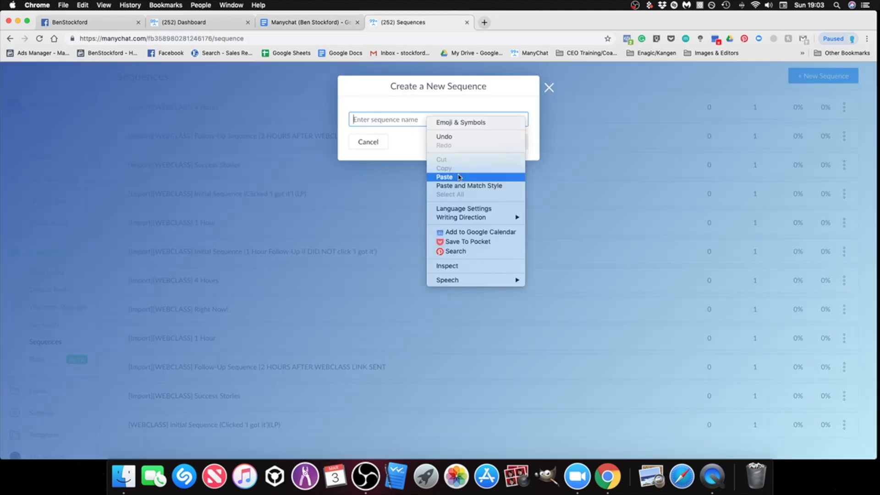
pyautogui.click(454, 172)
pyautogui.click(508, 143)
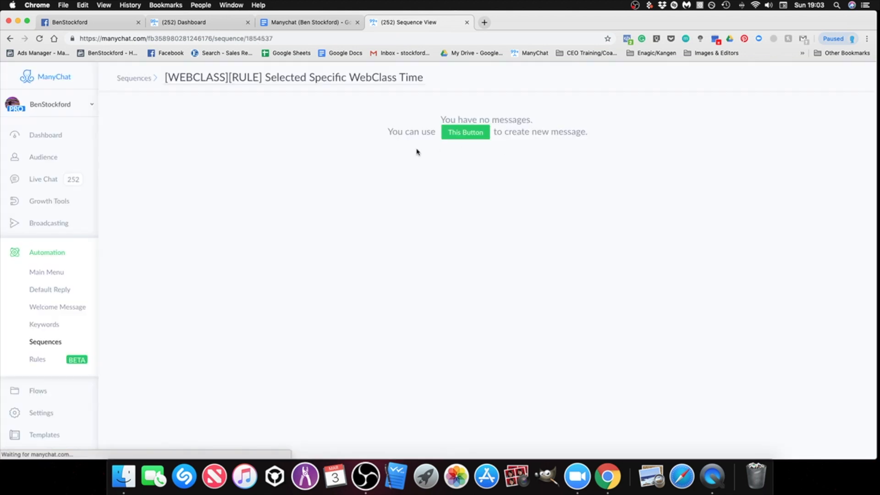
# Step: Add a message to the new sequence and attach the imported flow "[WEBCLASS] [RULE] Selected Specific WebClass Time"
pyautogui.click(466, 137)
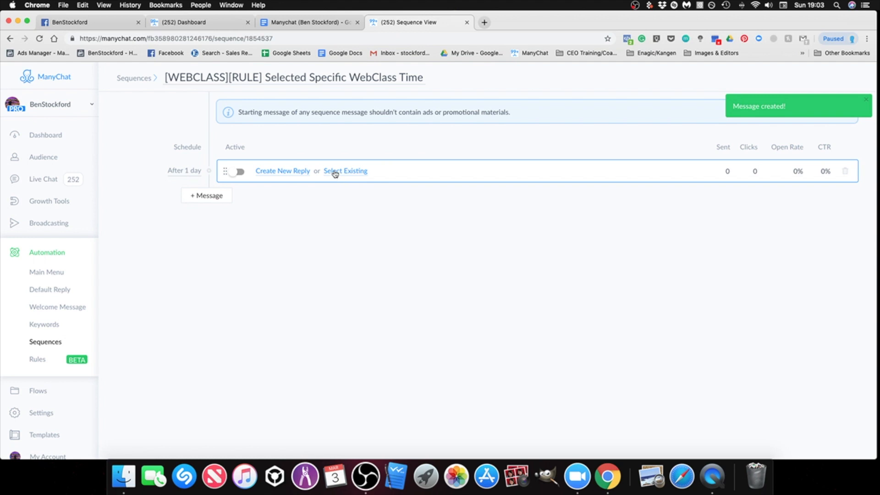
pyautogui.click(334, 172)
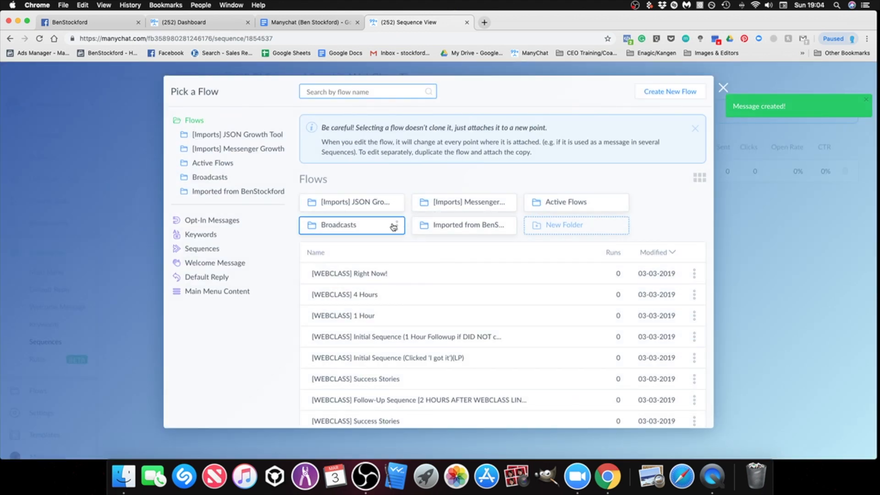
pyautogui.click(454, 227)
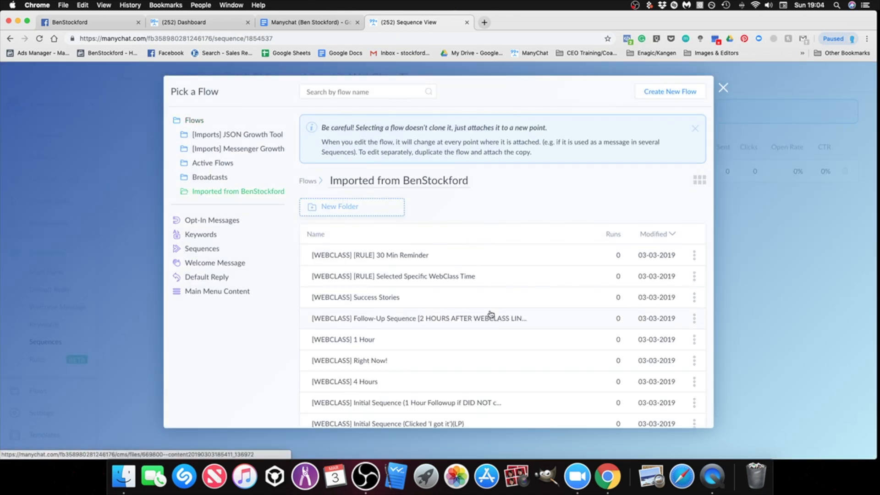
pyautogui.click(402, 279)
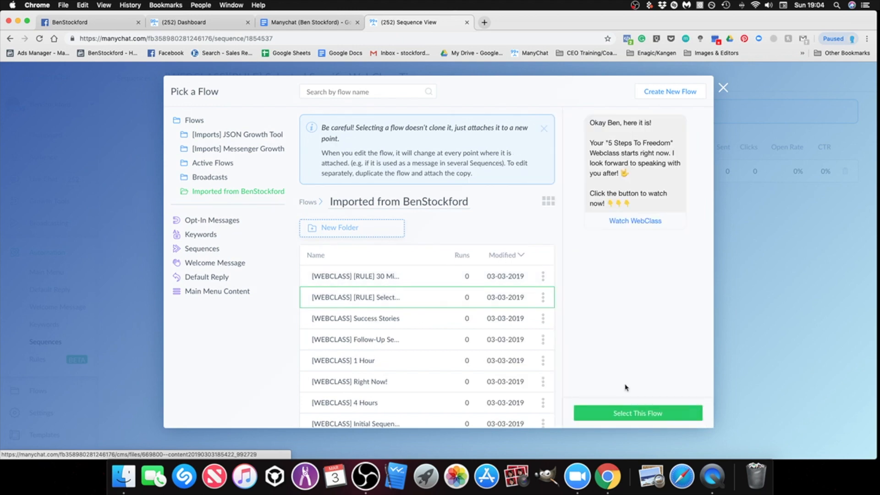
pyautogui.click(643, 417)
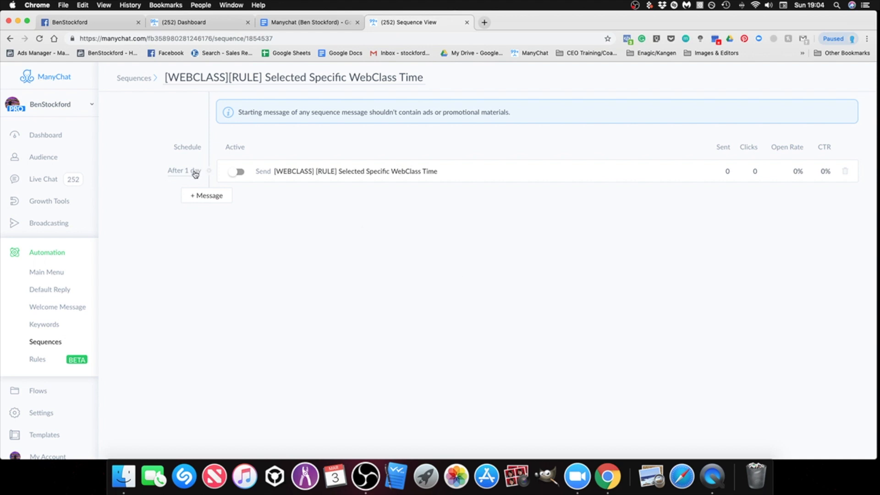
# Step: Schedule the Selected Specific WebClass Time message to be sent Immediately after subscription and save the schedule
pyautogui.click(195, 172)
pyautogui.click(307, 99)
pyautogui.click(286, 71)
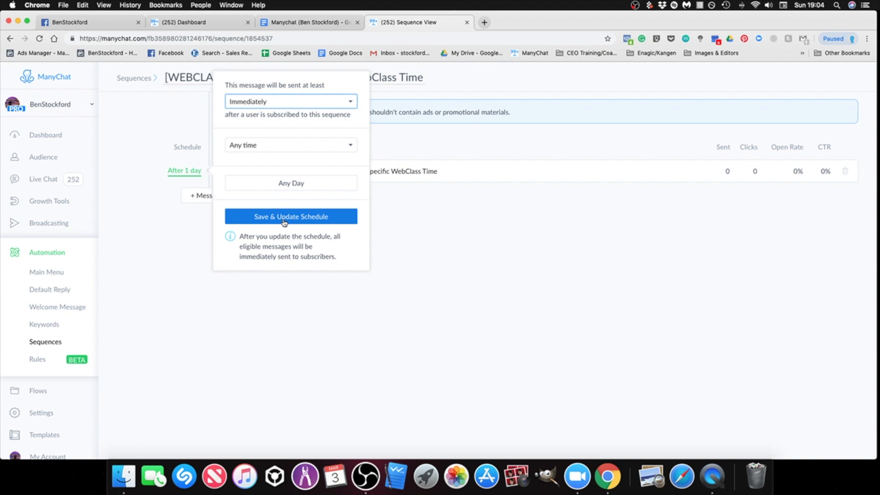
pyautogui.click(290, 223)
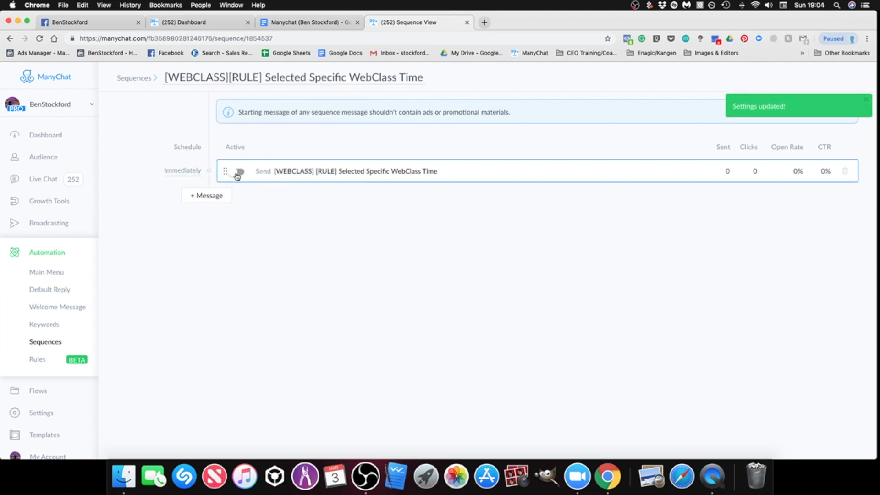
# Step: Activate the Selected Specific WebClass Time message and return to the end of the sequences list
pyautogui.click(237, 173)
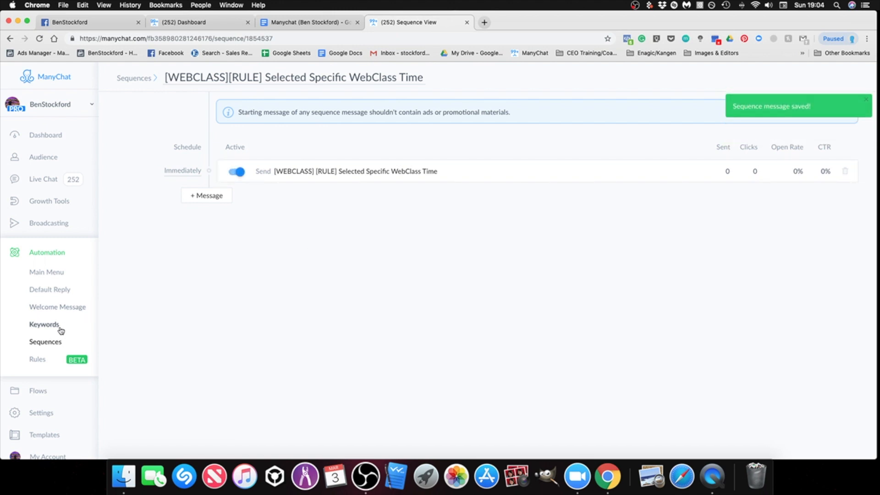
pyautogui.click(48, 344)
pyautogui.scroll(-15, 523, 334)
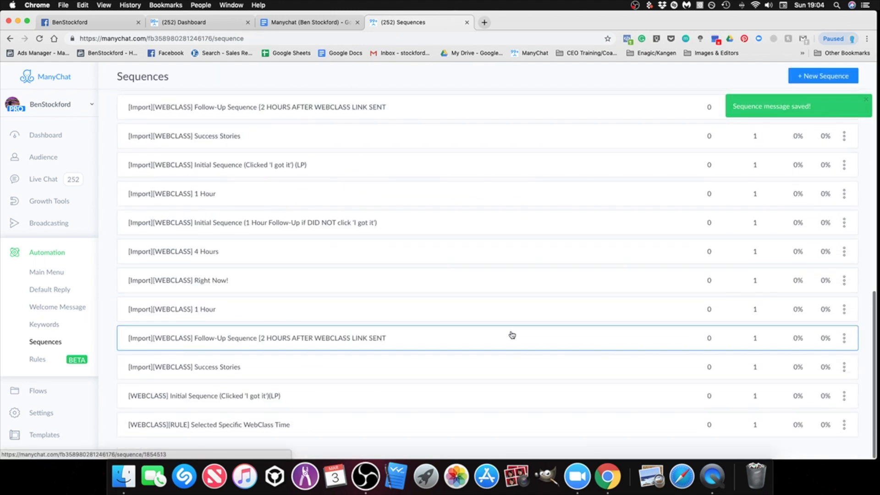
# Step: Create a new sequence named "[WEBCLASS][RULE] 30 Min Reminder", copying the name from the setup document
pyautogui.click(827, 78)
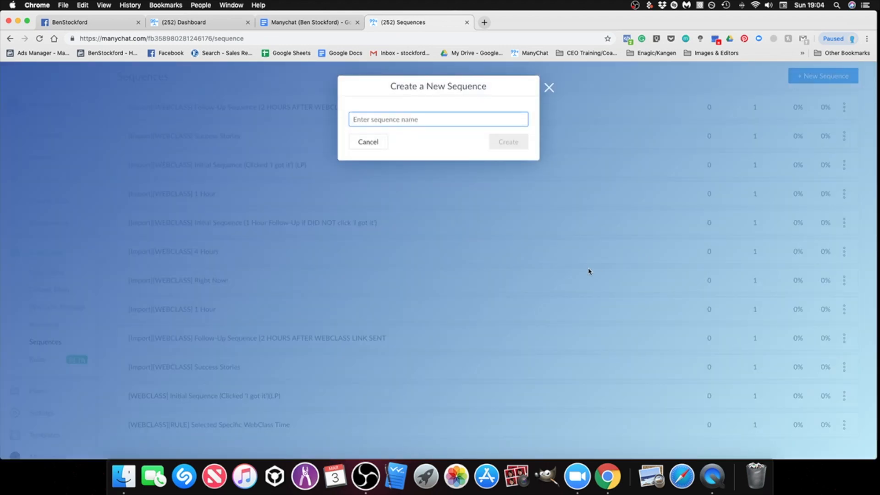
pyautogui.click(308, 22)
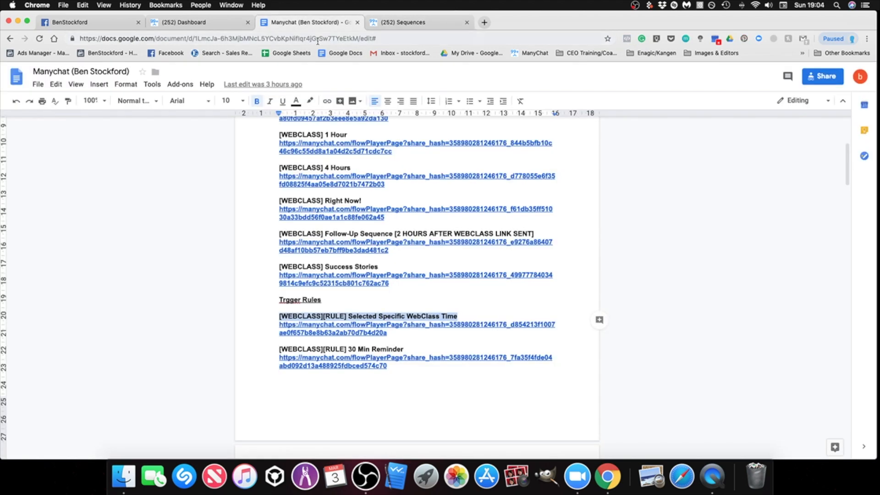
pyautogui.doubleClick(357, 384)
pyautogui.moveTo(277, 351); pyautogui.dragTo(397, 349)
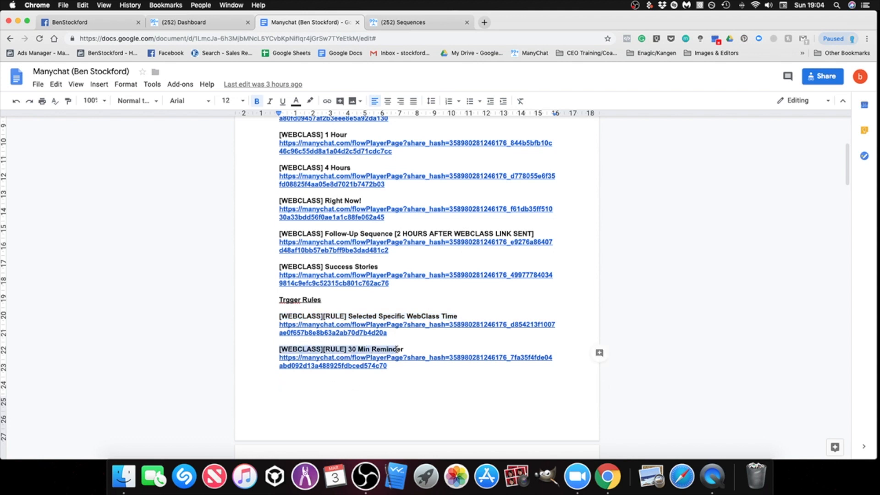
pyautogui.rightClick(388, 350)
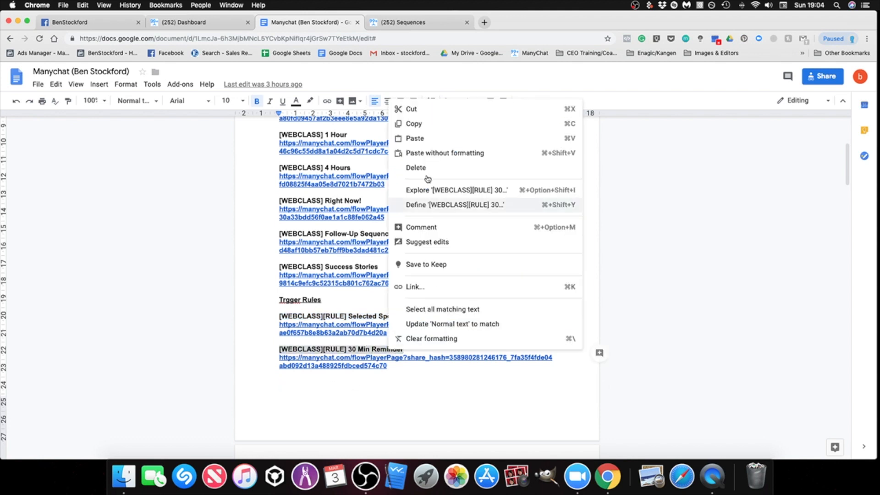
pyautogui.click(418, 122)
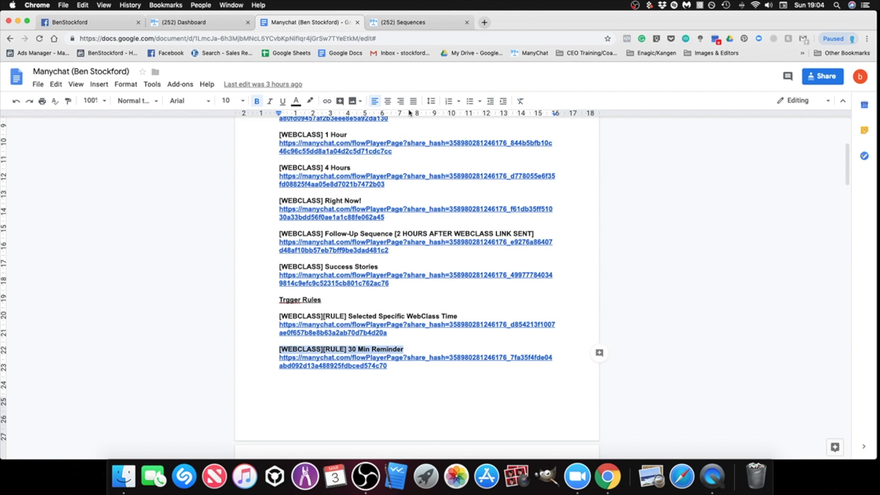
pyautogui.click(413, 23)
pyautogui.rightClick(407, 123)
pyautogui.click(440, 187)
pyautogui.click(507, 142)
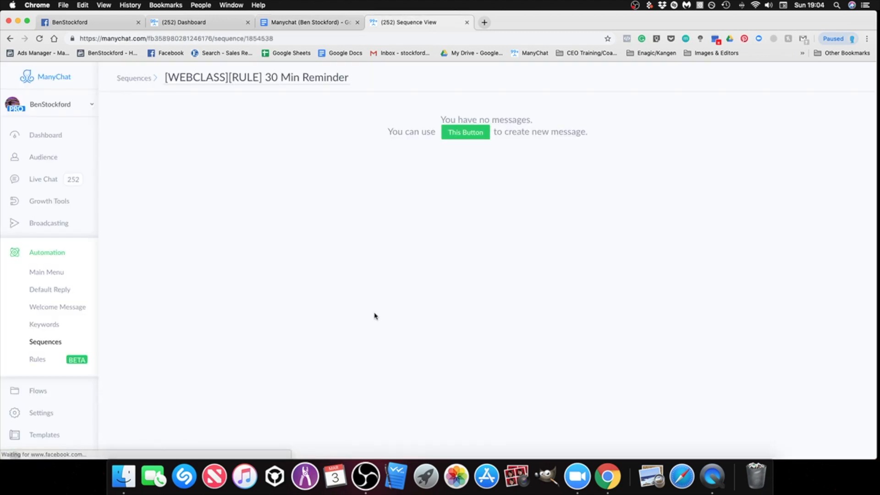
# Step: Add a message to the new sequence and attach the imported flow "[WEBCLASS] [RULE] 30 Min Reminder"
pyautogui.click(471, 134)
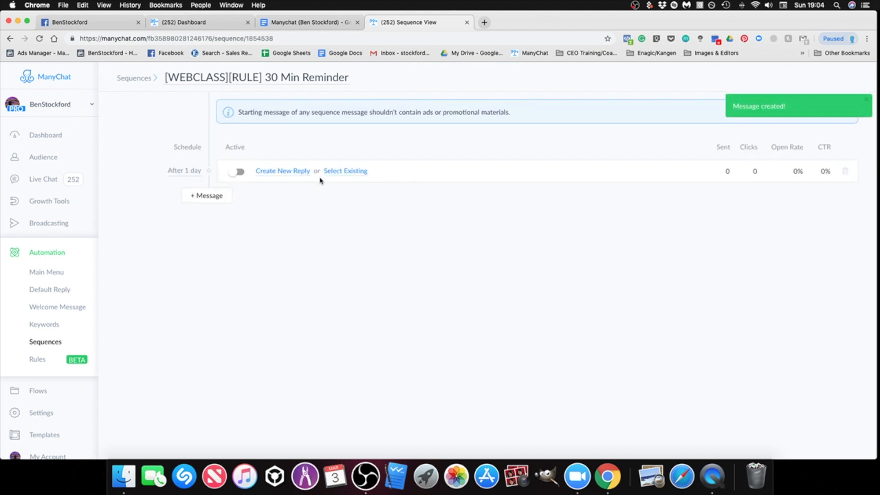
pyautogui.click(342, 174)
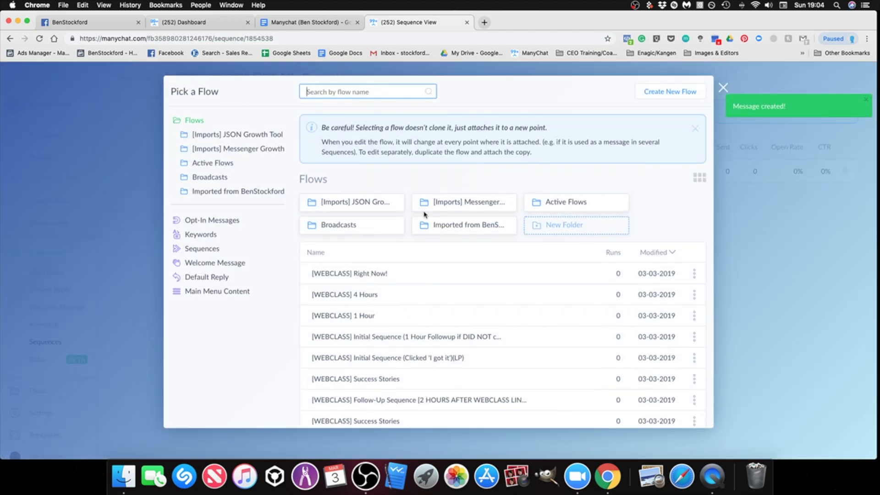
pyautogui.scroll(-5, 610, 220)
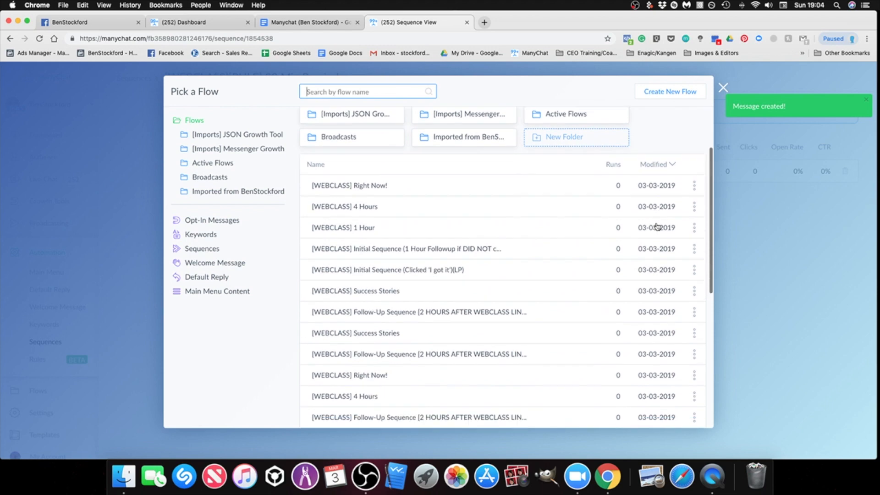
pyautogui.scroll(10, 566, 255)
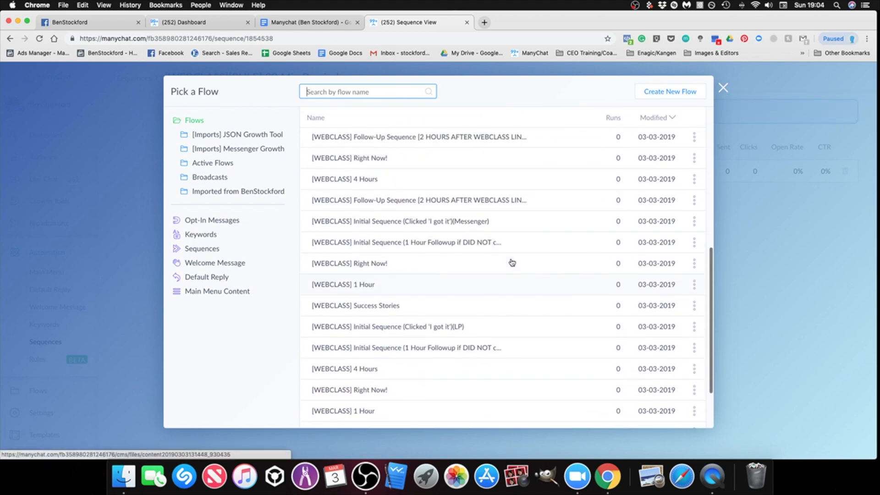
pyautogui.click(462, 229)
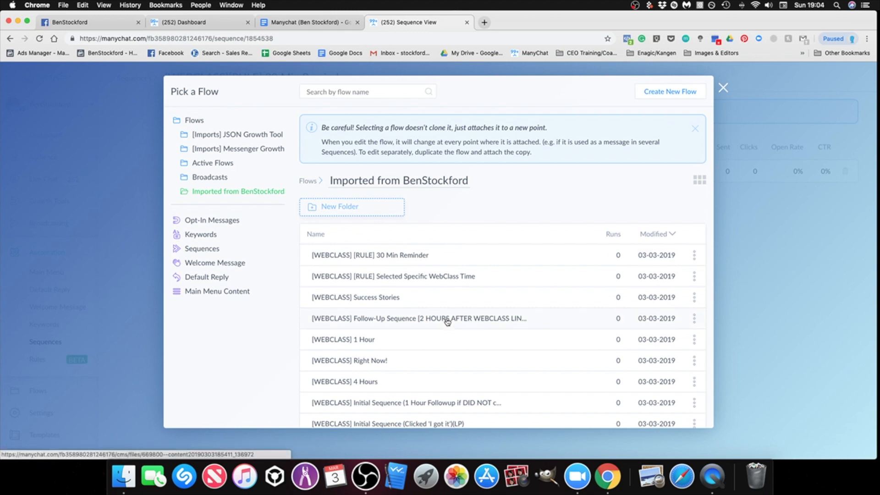
pyautogui.scroll(-1, 438, 321)
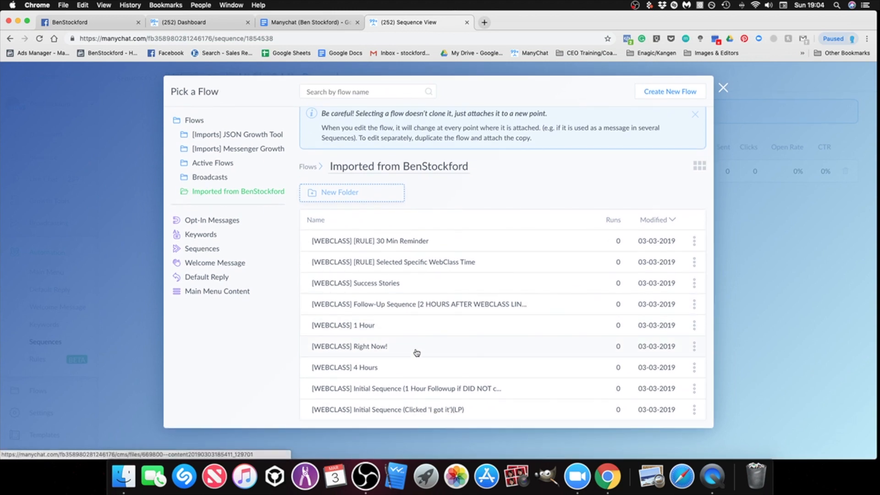
pyautogui.click(390, 242)
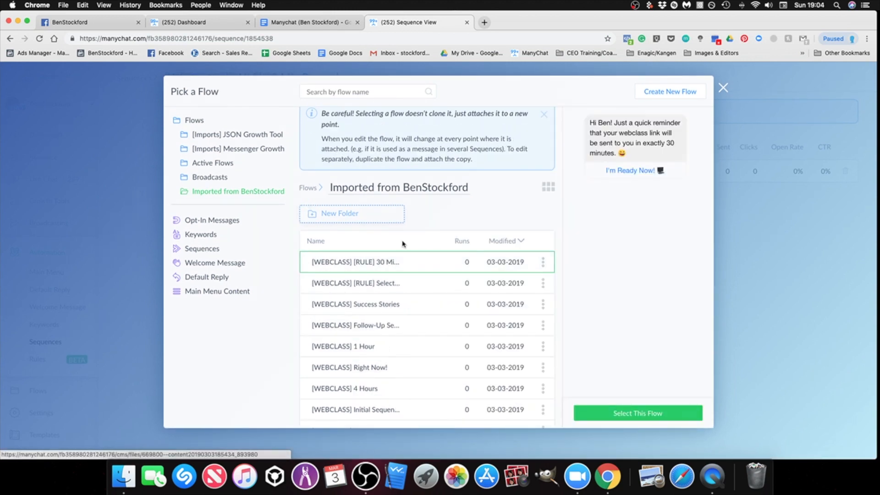
pyautogui.click(631, 418)
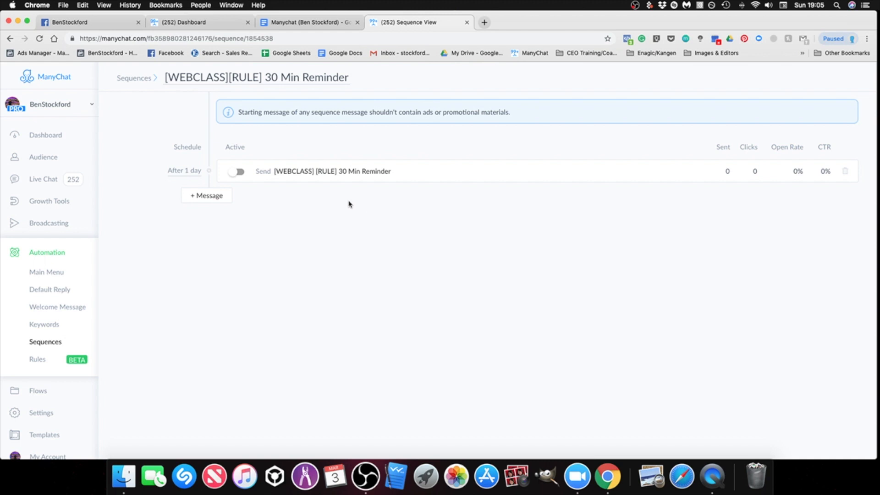
# Step: Schedule the 30 Min Reminder message to be sent Immediately after subscription and save the schedule
pyautogui.click(188, 172)
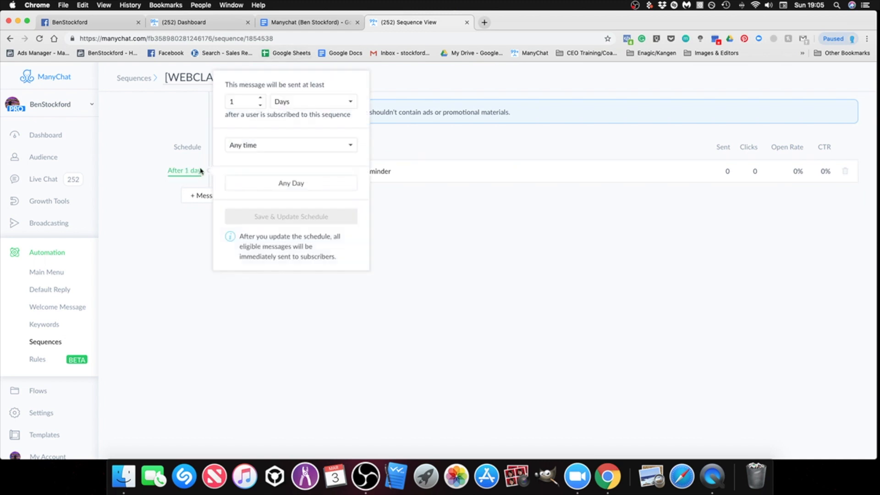
pyautogui.click(317, 102)
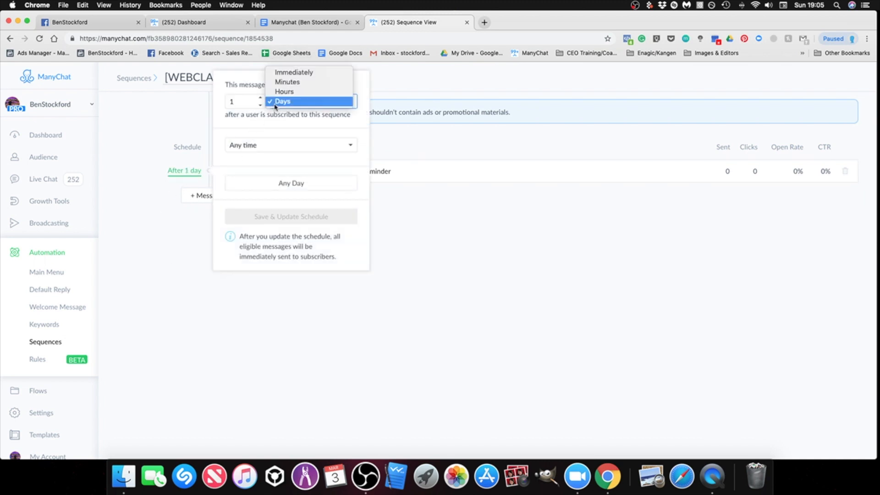
pyautogui.click(294, 72)
pyautogui.click(298, 217)
pyautogui.click(439, 273)
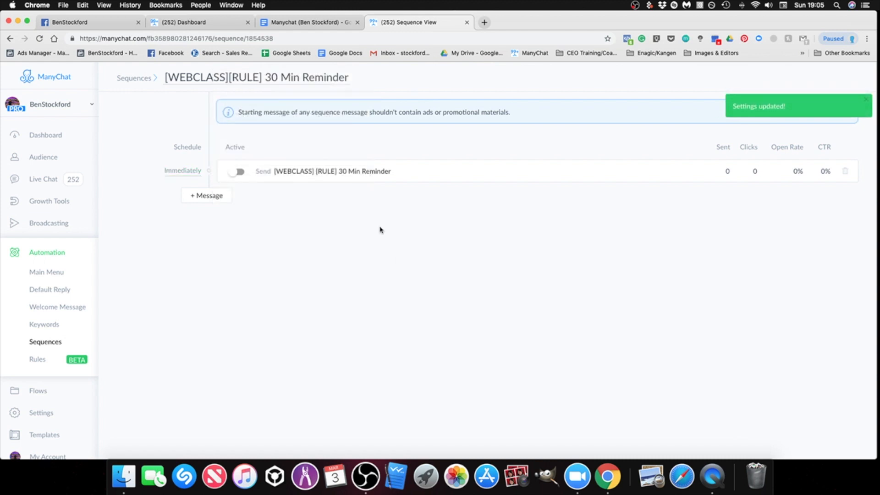
# Step: Activate the 30 Min Reminder message and return to the end of the sequences list
pyautogui.click(238, 172)
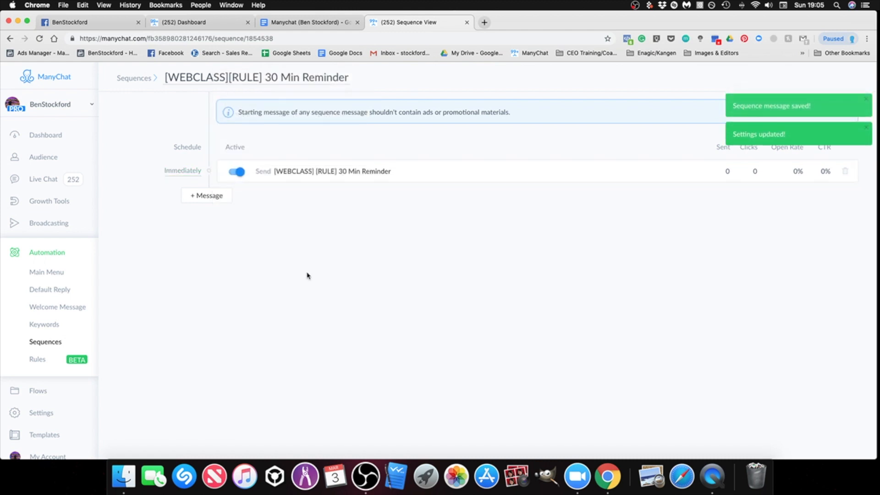
pyautogui.click(49, 344)
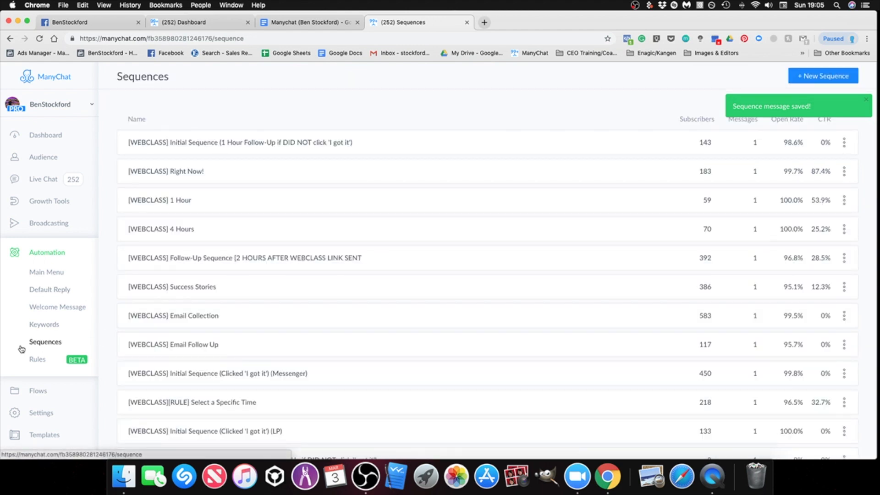
pyautogui.scroll(-15, 236, 308)
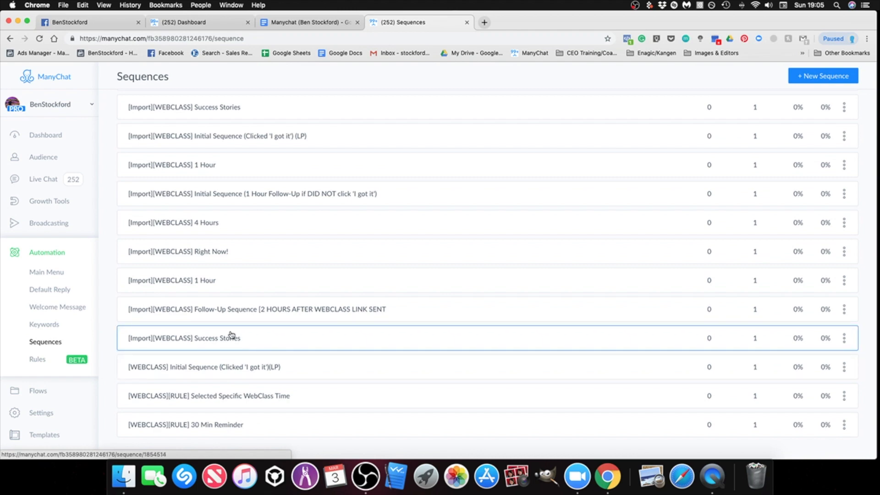
# Step: Compare the sequence and trigger-rule names in the setup document with the sequences list in ManyChat
pyautogui.click(318, 23)
pyautogui.scroll(3, 600, 360)
pyautogui.scroll(-1, 490, 247)
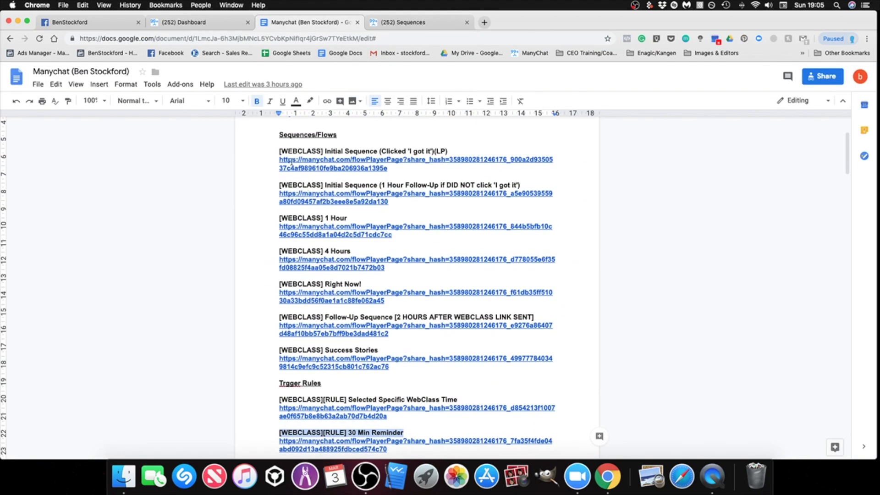
pyautogui.scroll(-3, 306, 203)
pyautogui.hotkey('ctrl', 'Tab')
pyautogui.scroll(10, 680, 281)
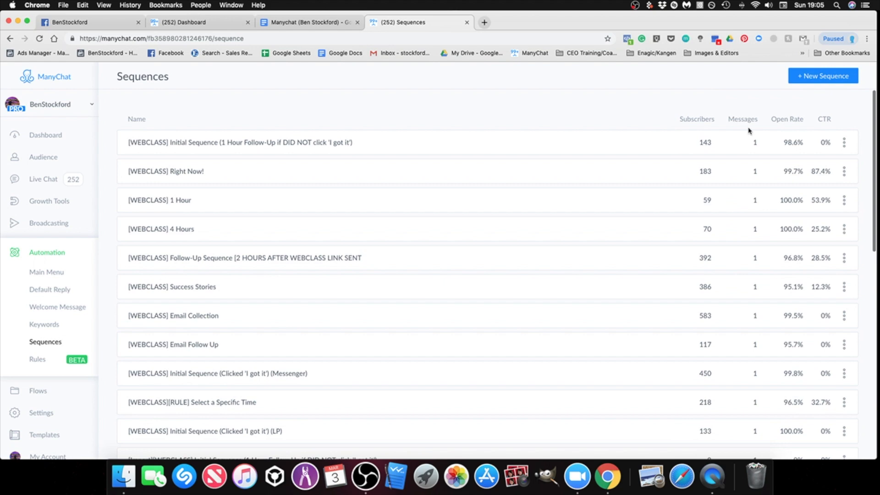
pyautogui.scroll(-8, 774, 373)
pyautogui.scroll(-3, 756, 421)
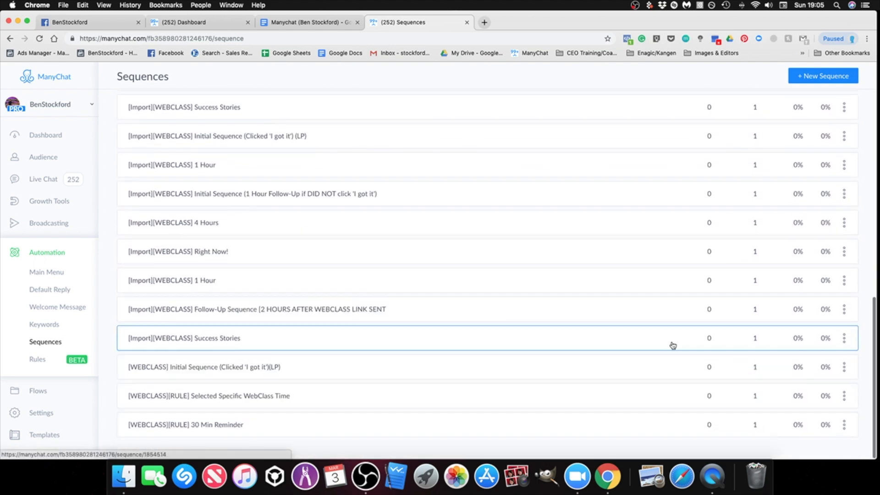
# Step: Check the schedule and active state of the messages in the last imported Success Stories sequence and the 30 Min Reminder sequence
pyautogui.click(411, 340)
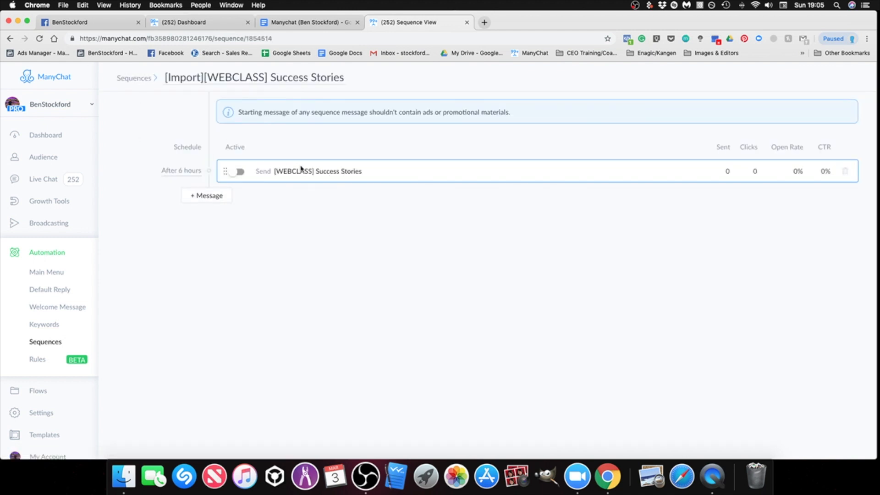
pyautogui.click(10, 38)
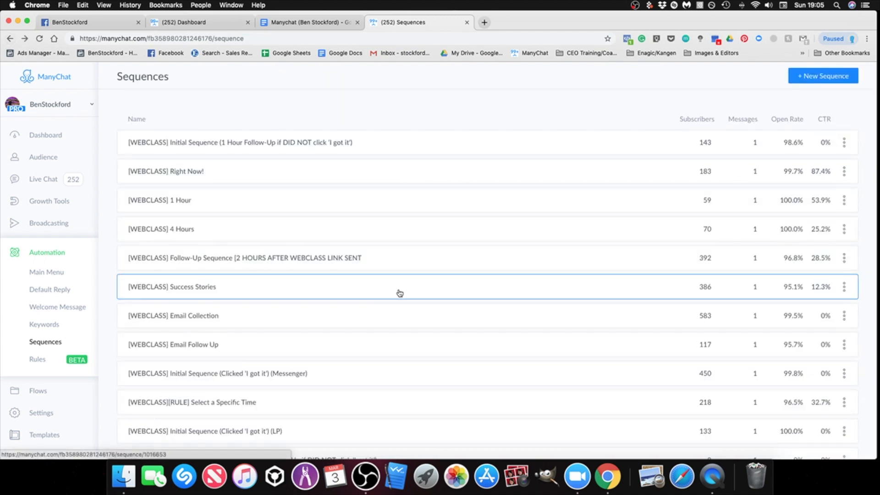
pyautogui.scroll(-10, 400, 293)
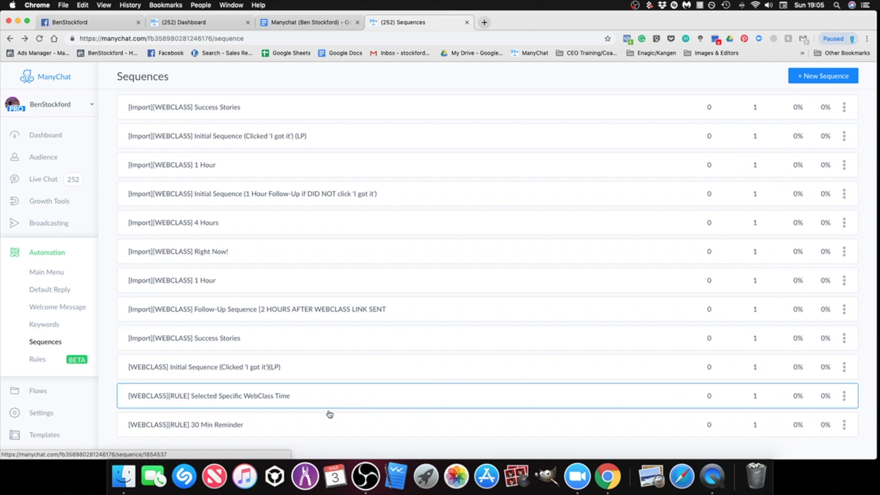
pyautogui.click(326, 427)
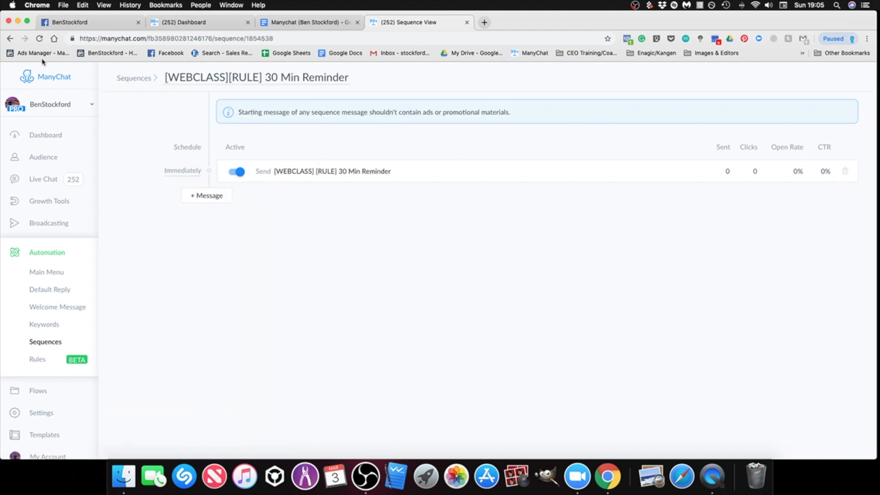
pyautogui.click(9, 39)
# Step: Check the message schedule and active state in the new Selected Specific WebClass Time and Initial Sequence (Clicked 'I got it')(LP) sequences
pyautogui.scroll(-10, 343, 383)
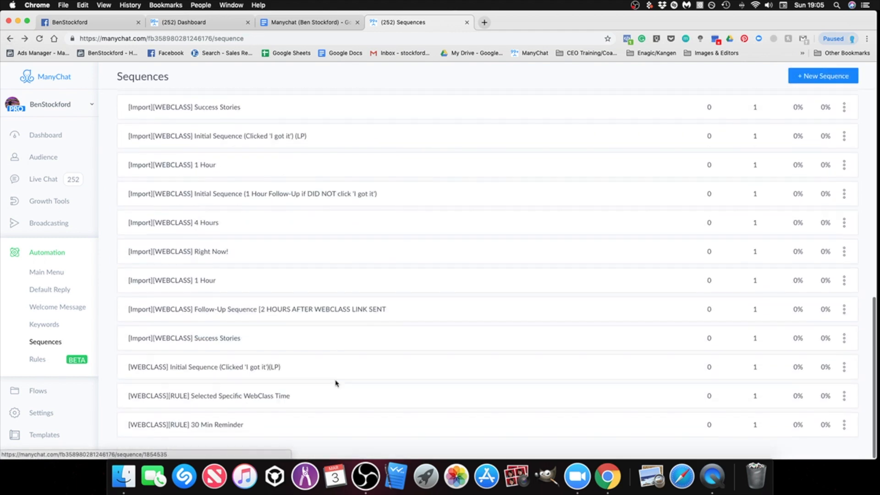
pyautogui.click(248, 403)
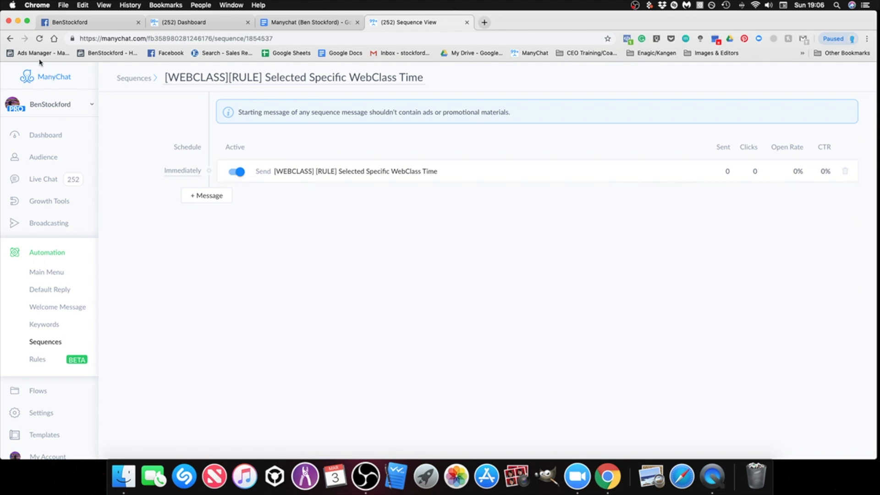
pyautogui.click(6, 41)
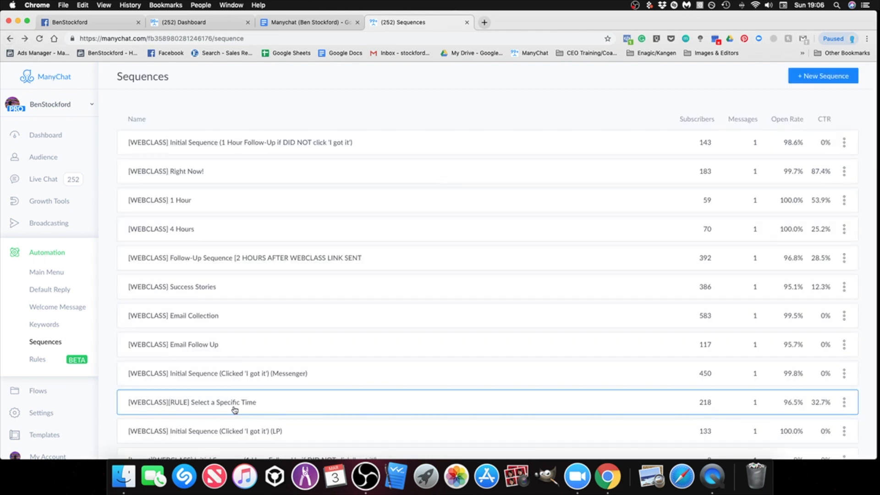
pyautogui.scroll(-10, 234, 408)
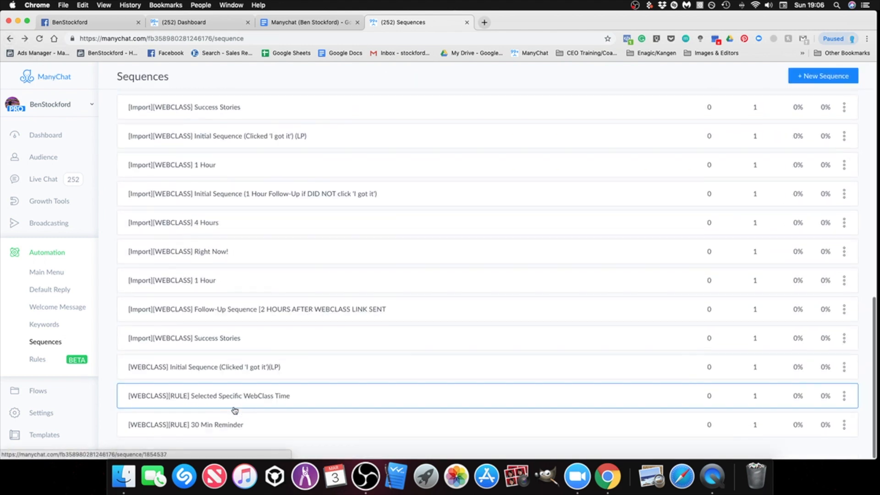
pyautogui.click(228, 374)
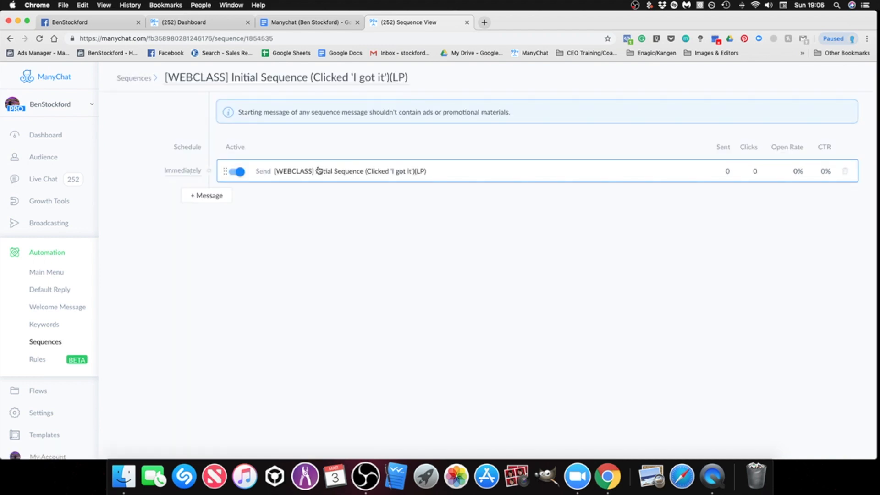
pyautogui.click(9, 39)
# Step: Activate the message in the last imported Success Stories sequence and review its send-delay schedule without changing it
pyautogui.scroll(-10, 220, 311)
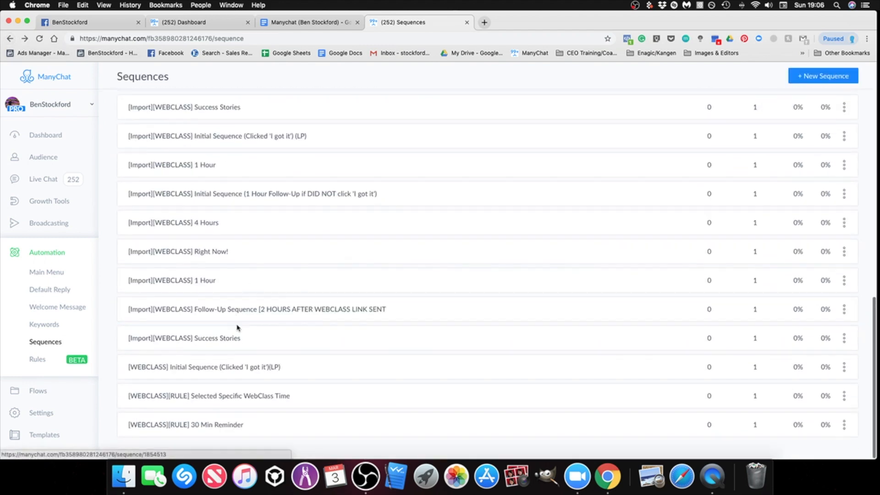
pyautogui.click(242, 342)
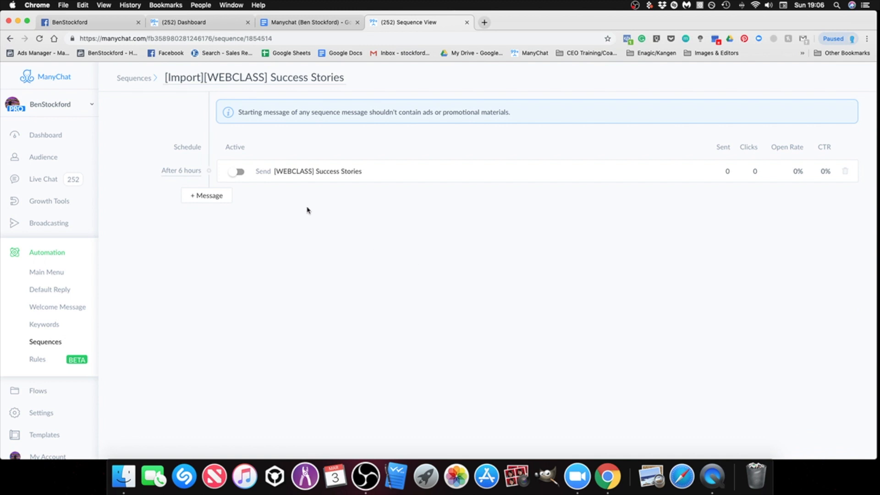
pyautogui.click(235, 174)
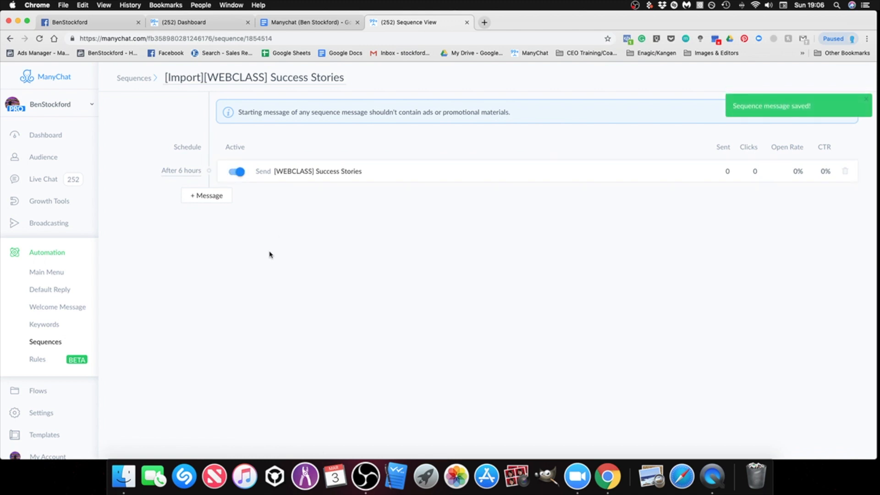
pyautogui.click(188, 172)
pyautogui.click(180, 187)
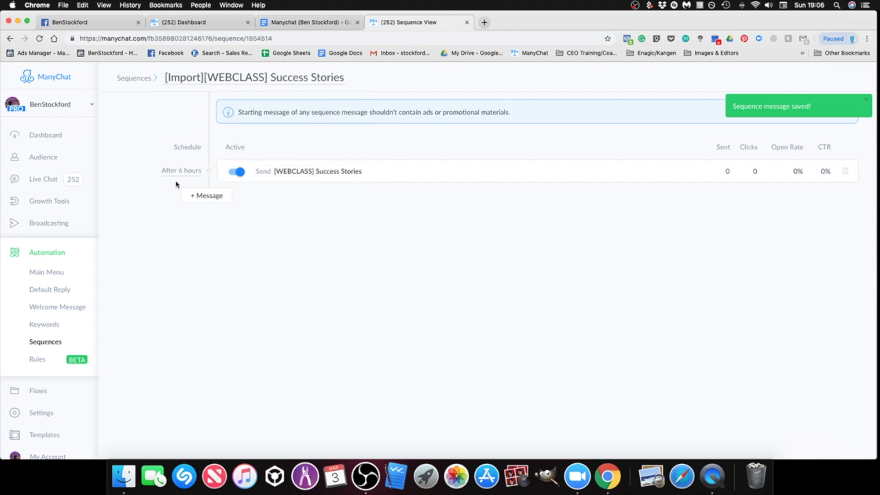
pyautogui.click(181, 170)
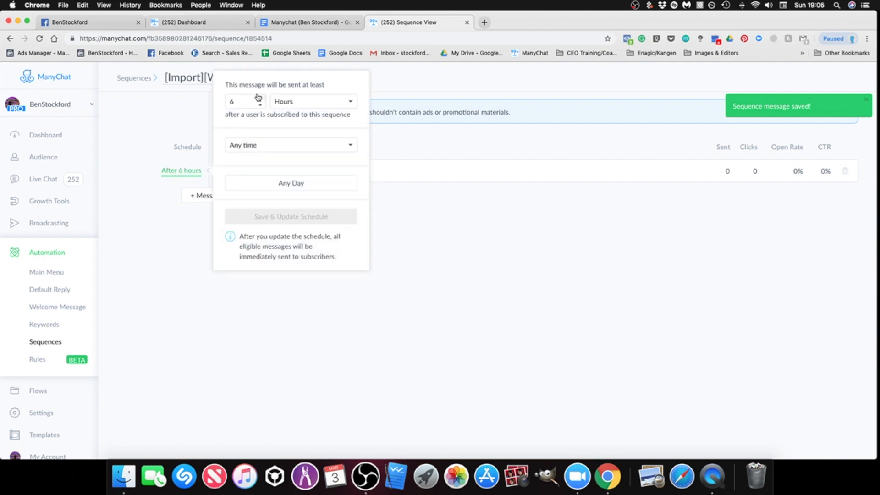
pyautogui.click(239, 101)
pyautogui.click(378, 310)
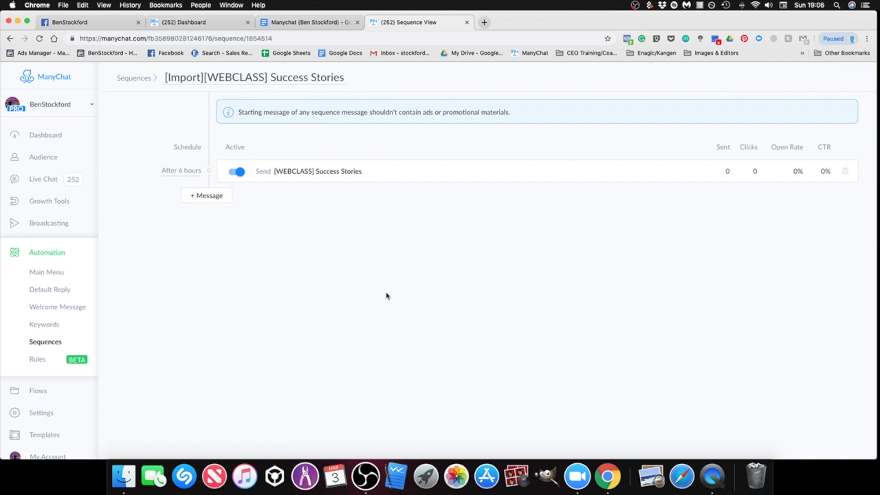
# Step: Review the message status and send-delay schedule of the last imported Follow-Up Sequence for after the webclass link is sent
pyautogui.click(45, 341)
pyautogui.scroll(-10, 297, 366)
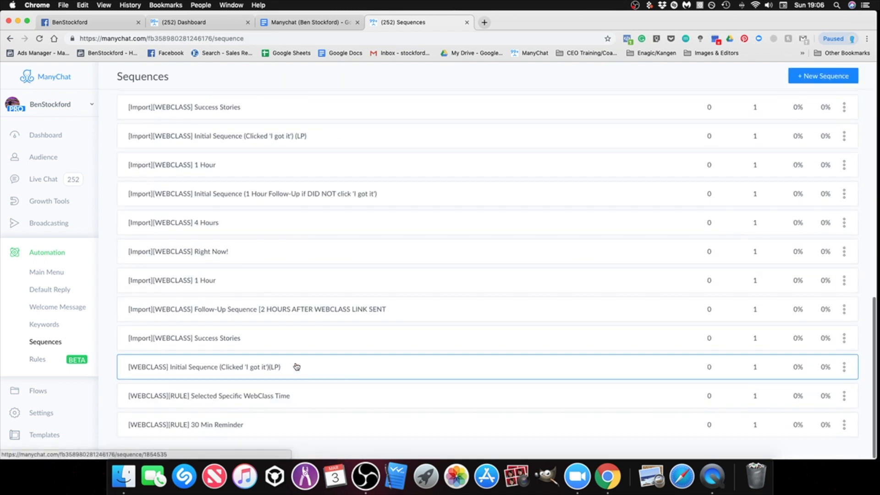
pyautogui.click(244, 312)
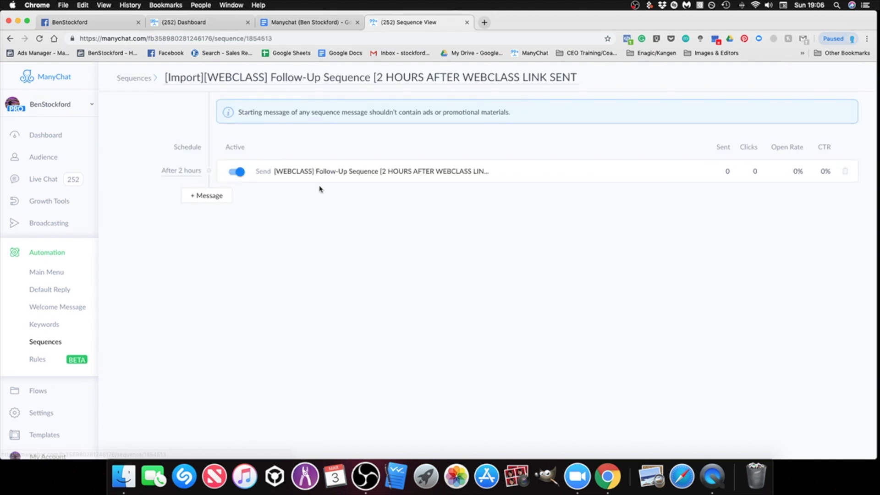
pyautogui.click(186, 177)
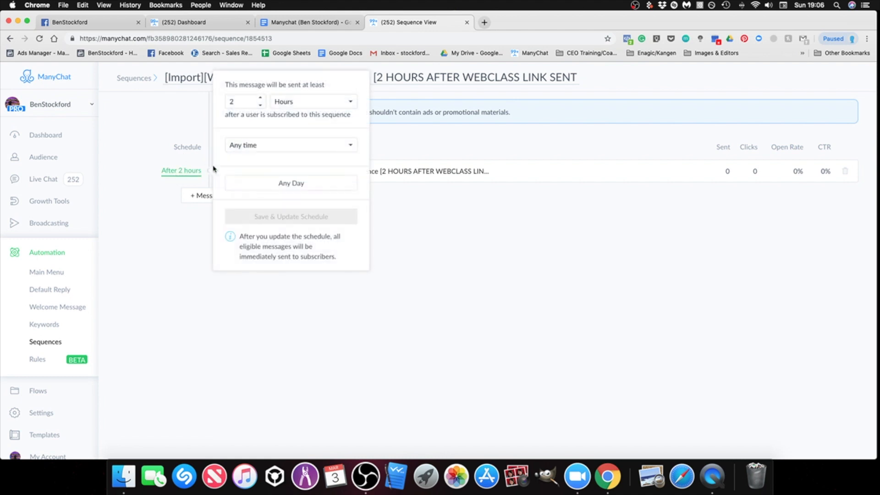
pyautogui.click(425, 226)
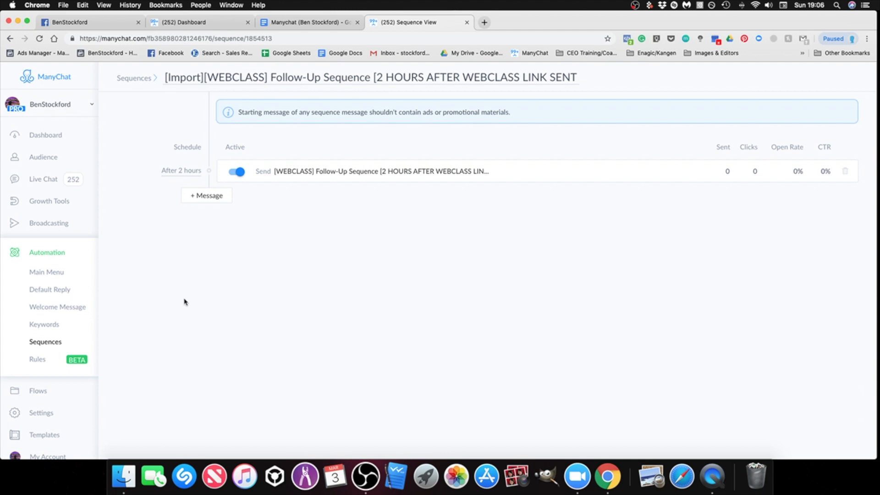
# Step: Check the message schedule and active state in the last imported 1 Hour sequence and the Right Now! sequence
pyautogui.click(55, 344)
pyautogui.scroll(-10, 257, 368)
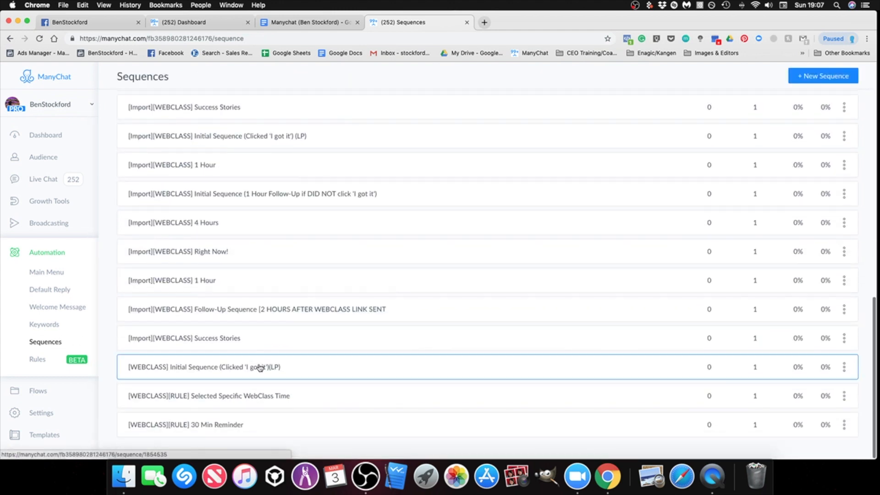
pyautogui.click(214, 284)
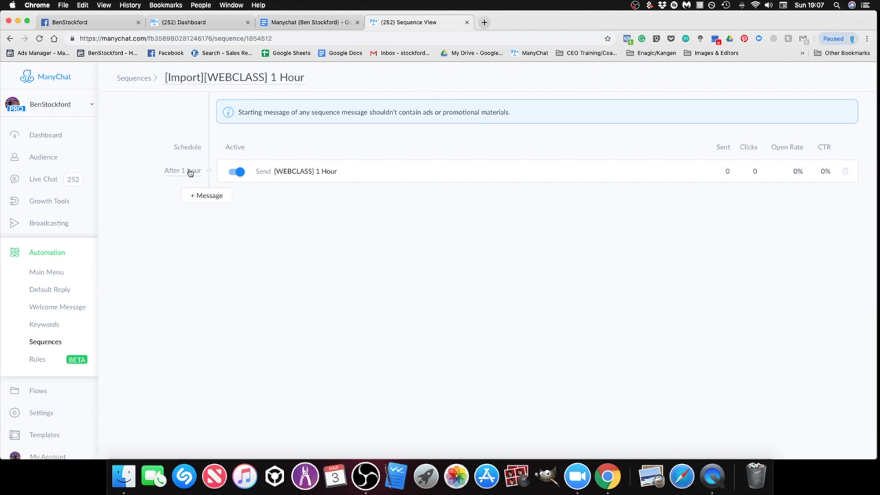
pyautogui.click(48, 343)
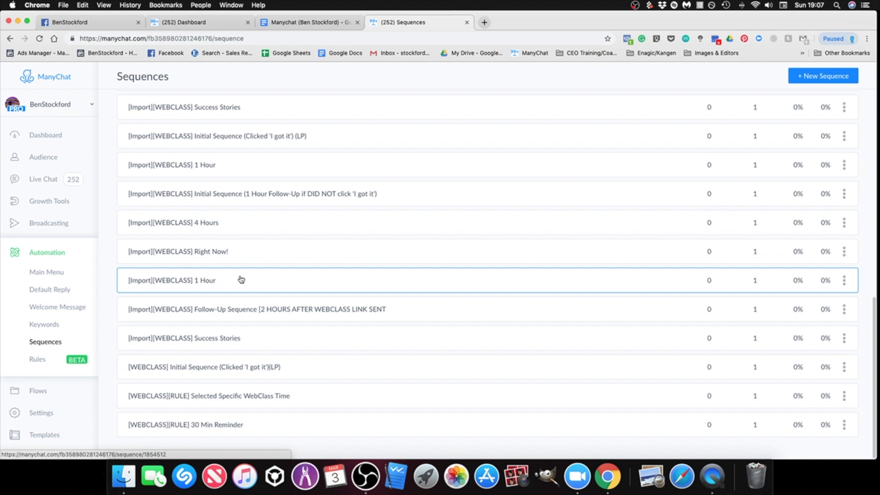
pyautogui.scroll(2, 239, 275)
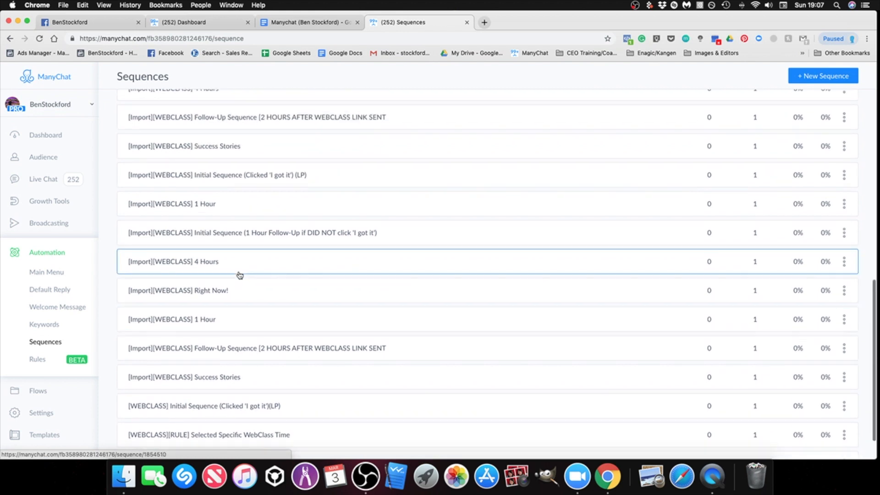
pyautogui.click(233, 296)
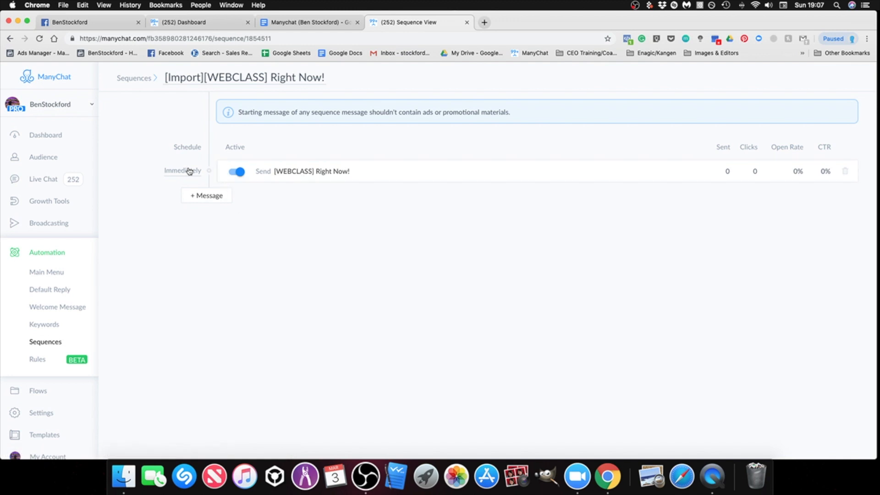
# Step: Check the message schedules in the last imported 4 Hours and Initial Sequence (1 Hour Follow-Up) sequences, and return to the end of the sequences list
pyautogui.click(54, 344)
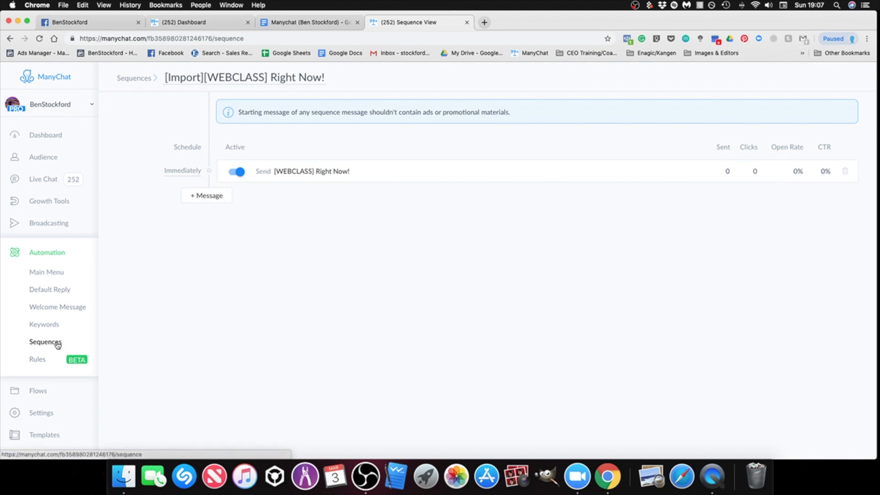
pyautogui.scroll(-10, 237, 360)
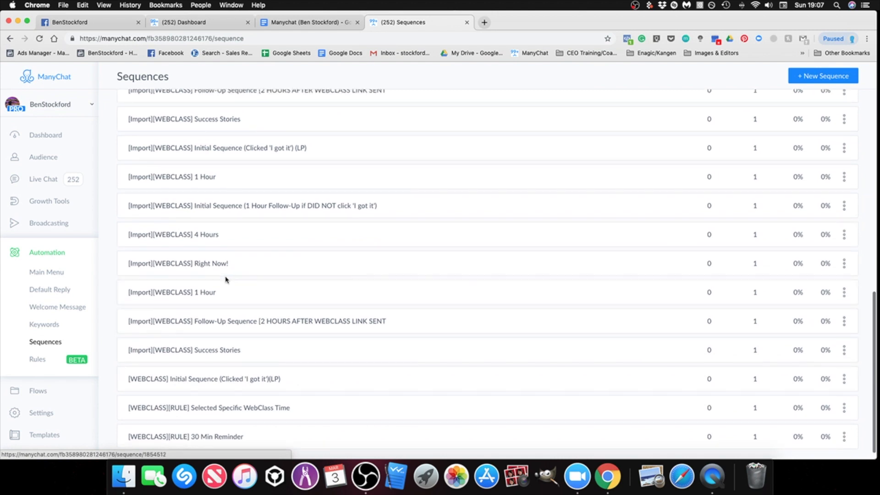
pyautogui.click(226, 236)
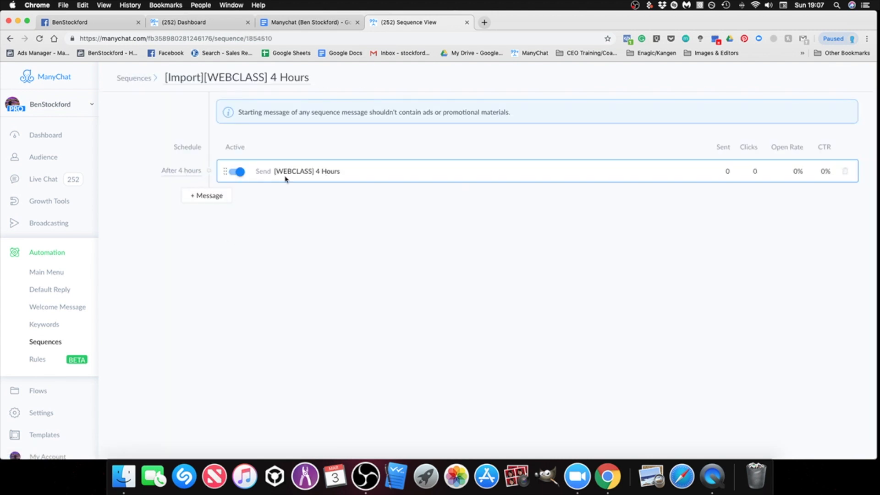
pyautogui.click(57, 342)
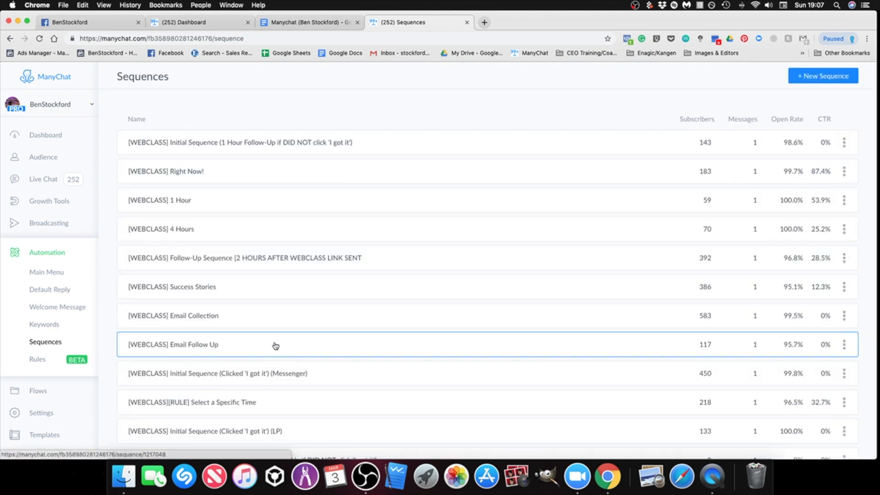
pyautogui.scroll(-10, 276, 346)
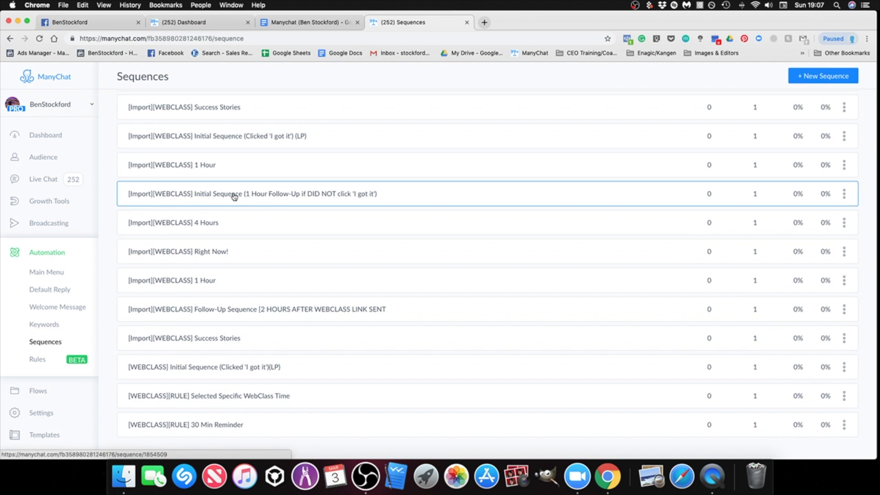
pyautogui.click(237, 195)
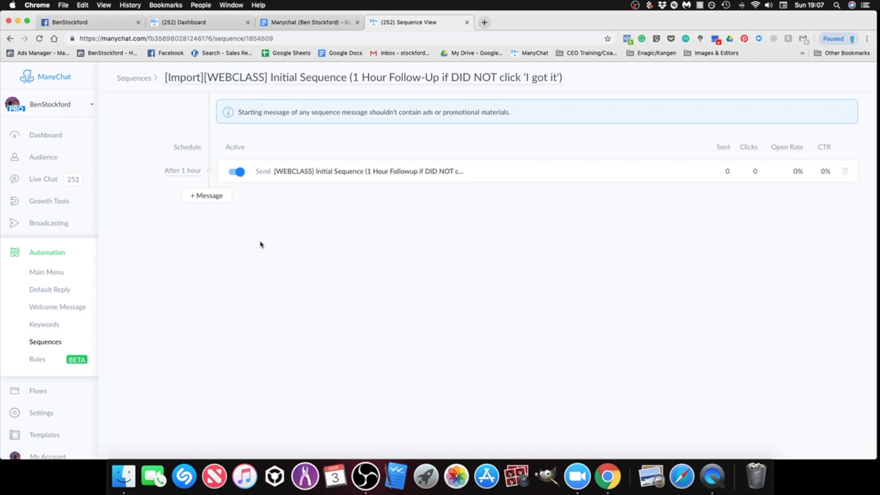
pyautogui.click(176, 171)
pyautogui.click(47, 343)
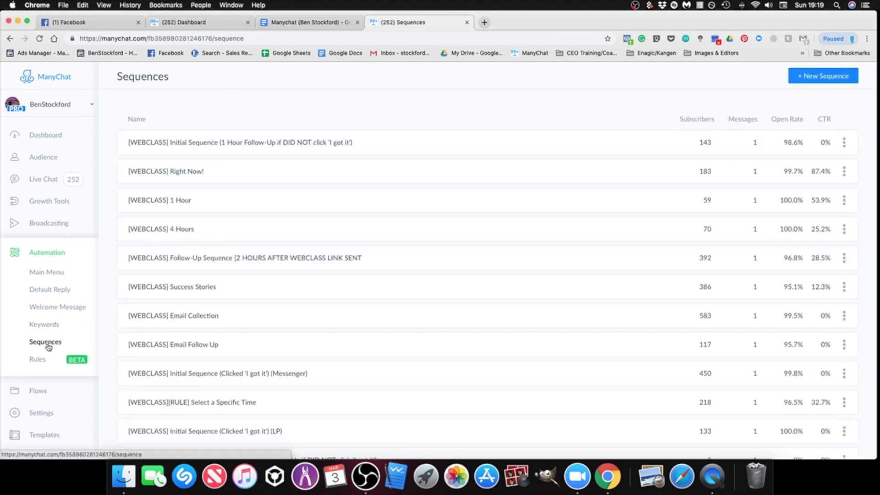
pyautogui.scroll(-10, 392, 308)
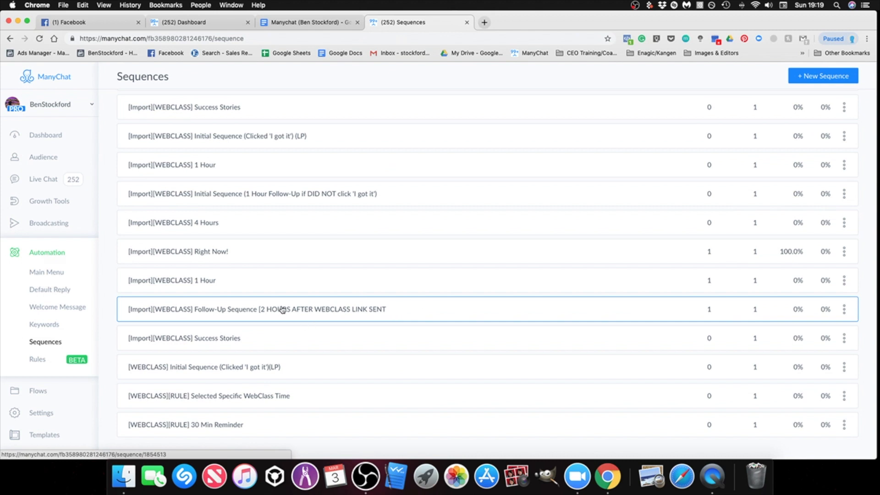
pyautogui.scroll(-1, 398, 337)
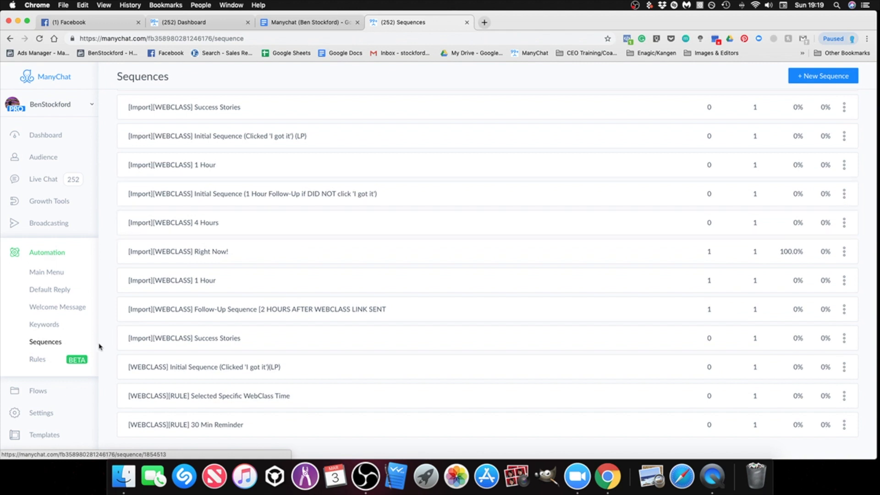
pyautogui.click(45, 414)
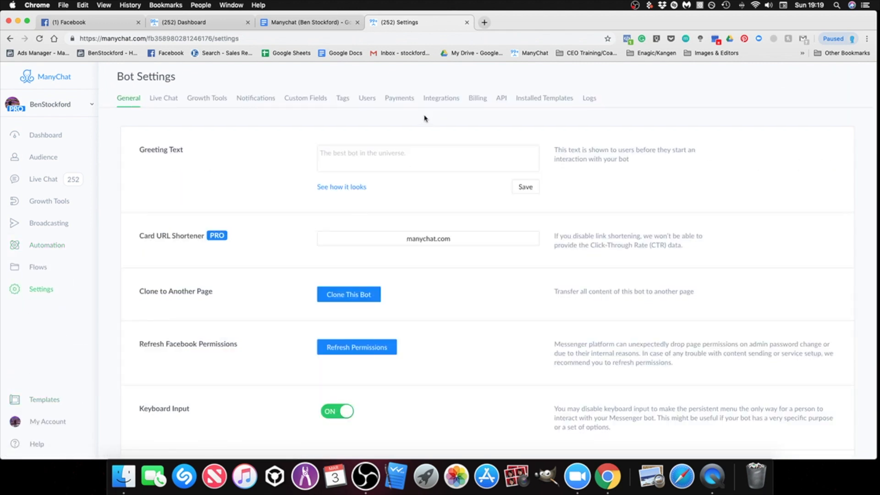
pyautogui.click(315, 102)
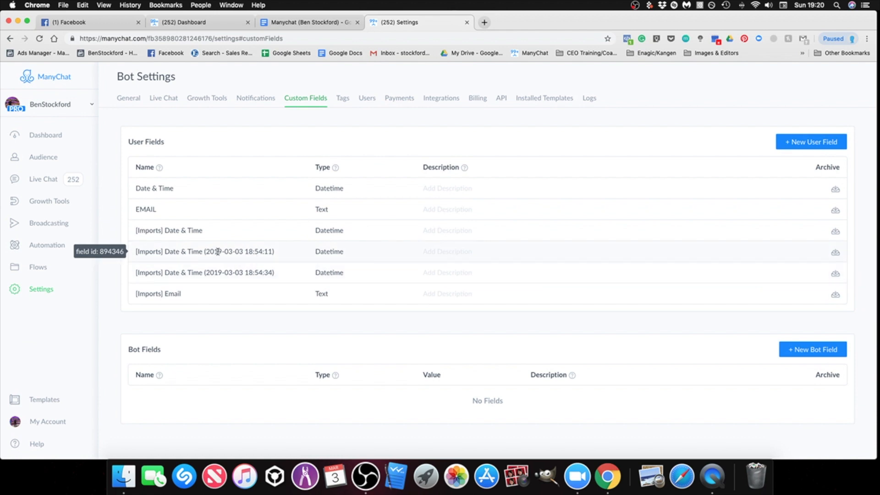
pyautogui.click(836, 254)
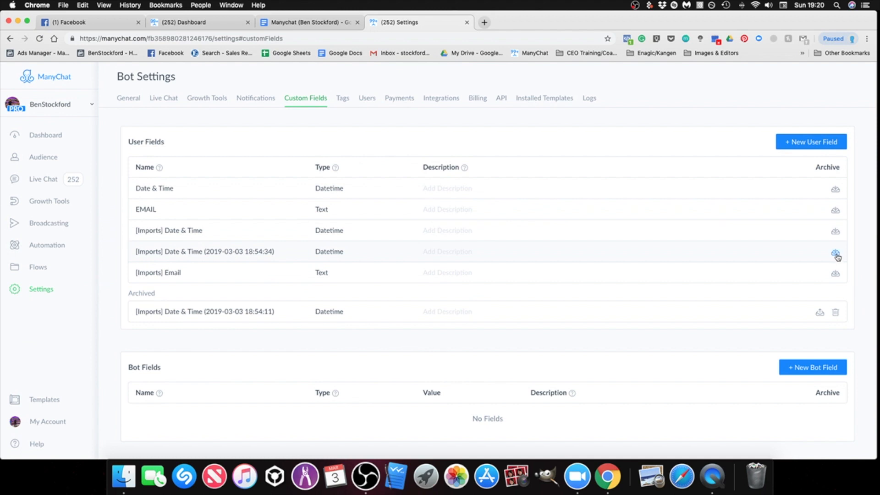
pyautogui.click(836, 254)
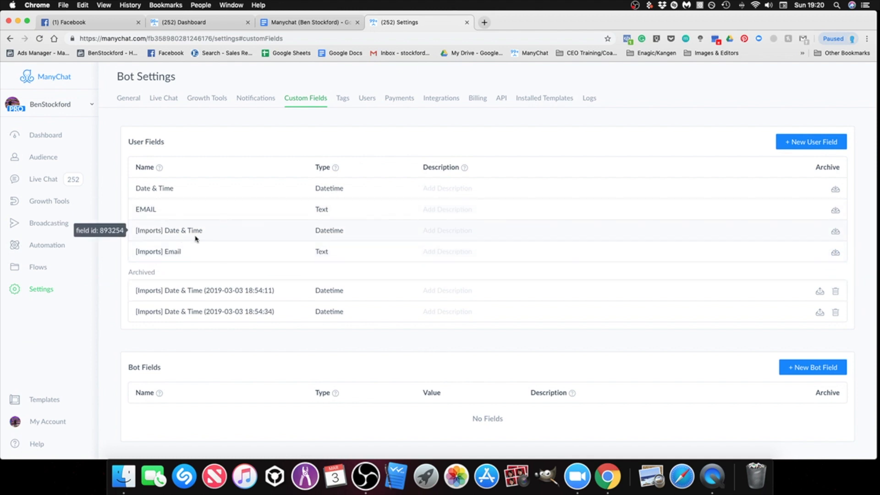
# Step: Permanently delete both archived [Imports] Date & Time duplicate fields from the bot
pyautogui.click(836, 293)
pyautogui.click(502, 148)
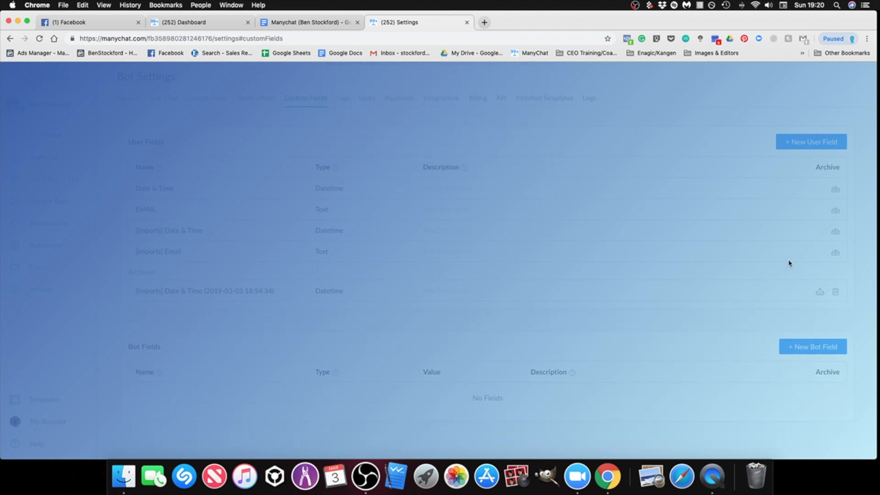
pyautogui.click(835, 294)
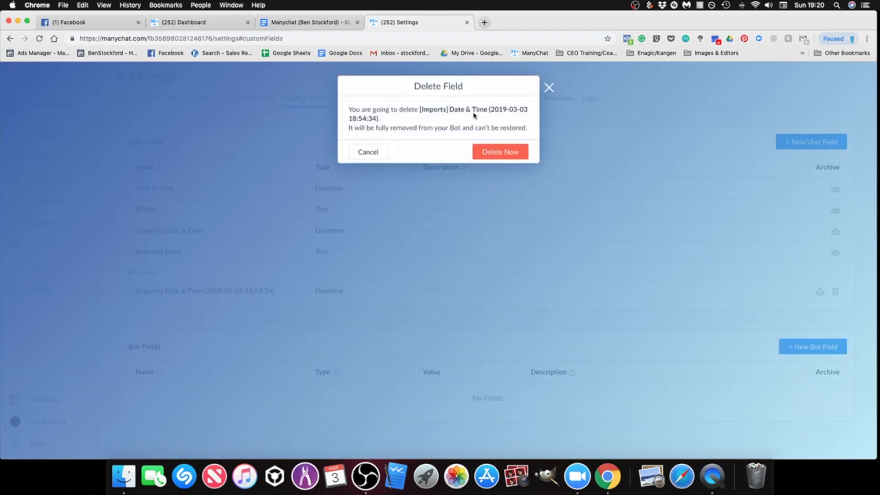
pyautogui.click(516, 153)
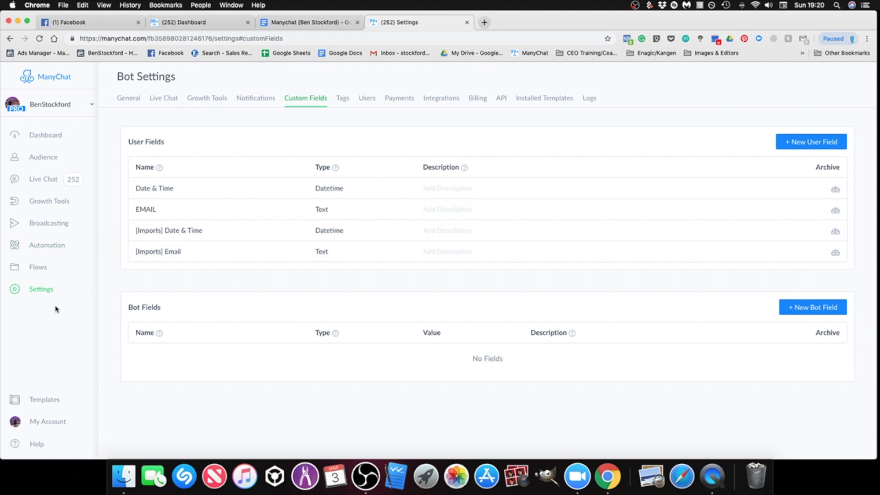
# Step: Open the [WEBCLASS] Initial Sequence (Clicked 'I got it')(LP) flow from the imported flows folder for editing
pyautogui.click(38, 271)
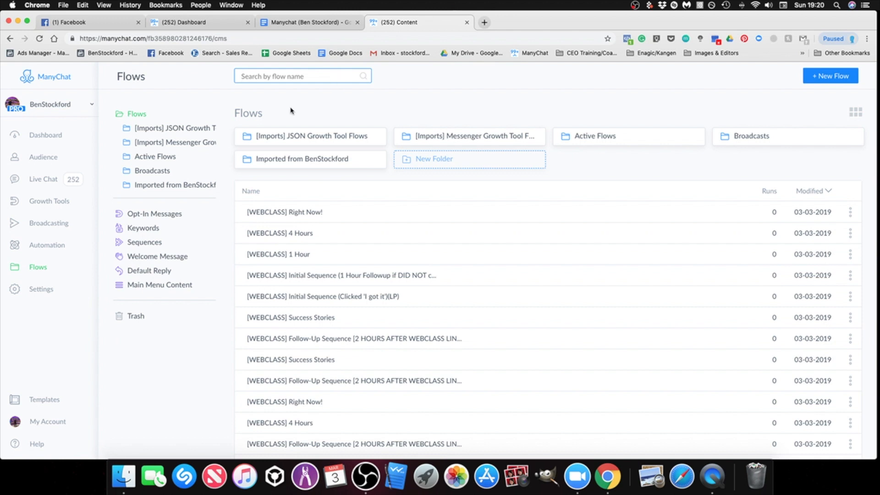
pyautogui.click(294, 159)
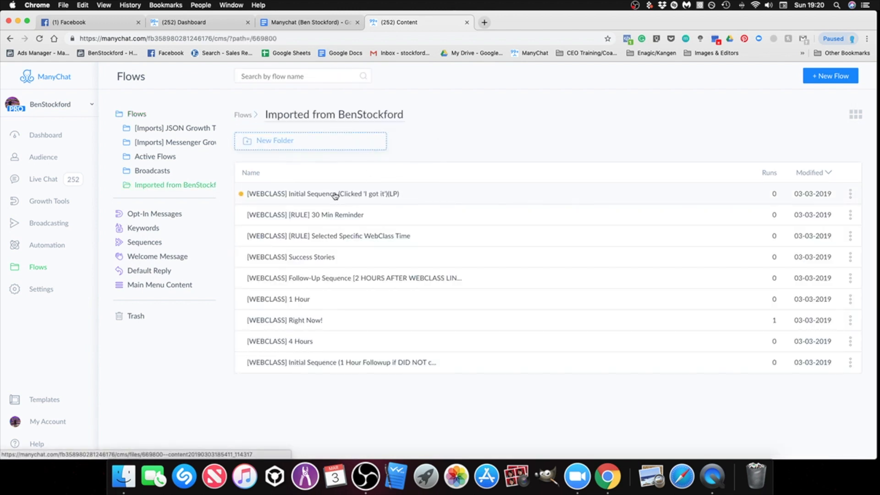
pyautogui.click(364, 198)
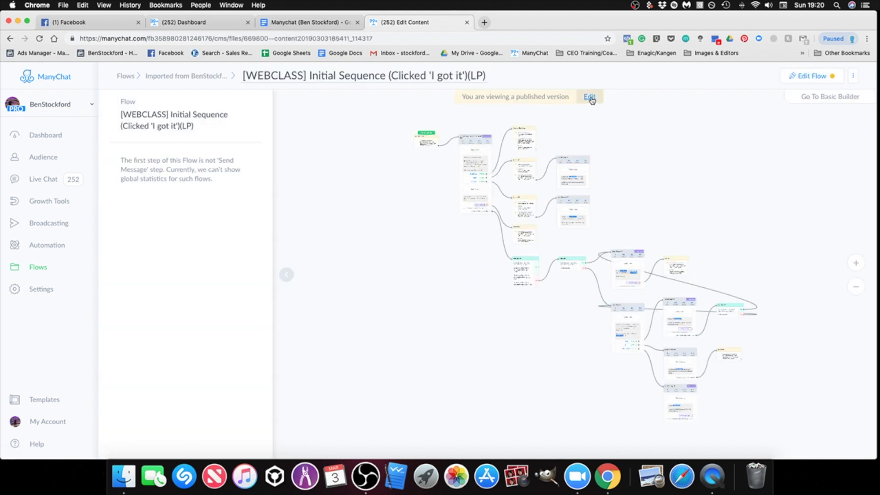
pyautogui.click(590, 97)
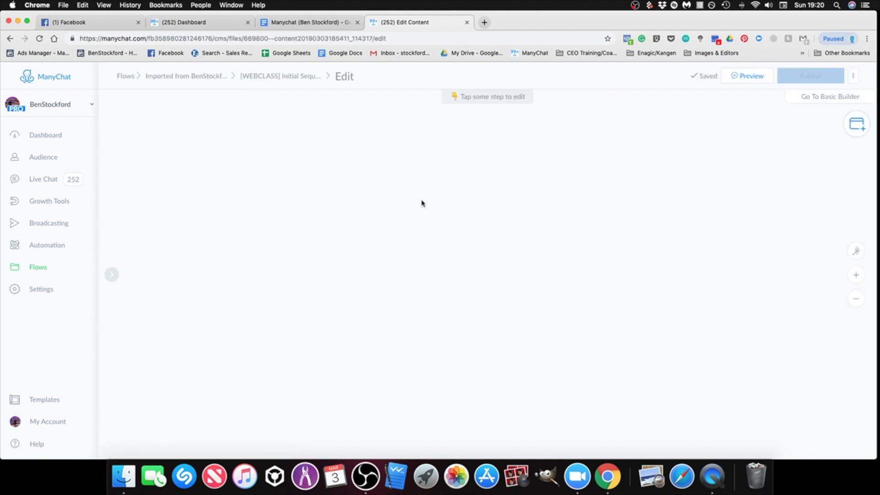
pyautogui.scroll(1, 533, 180)
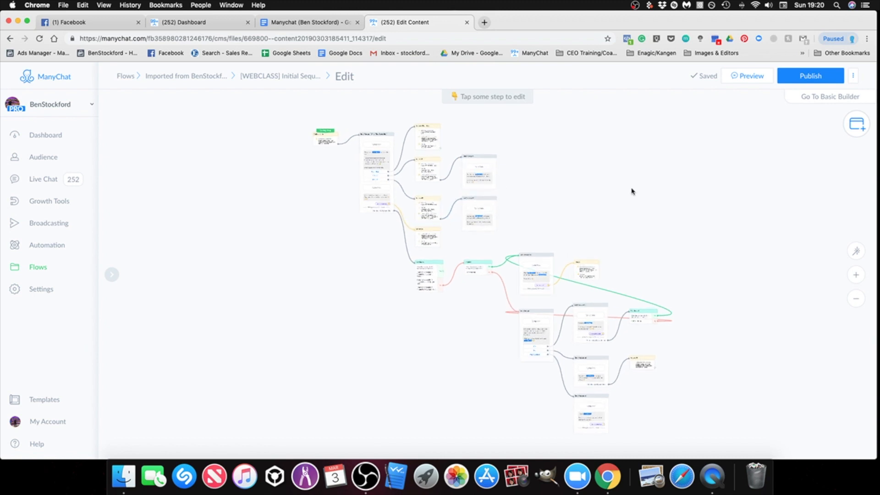
pyautogui.moveTo(627, 192); pyautogui.dragTo(630, 197)
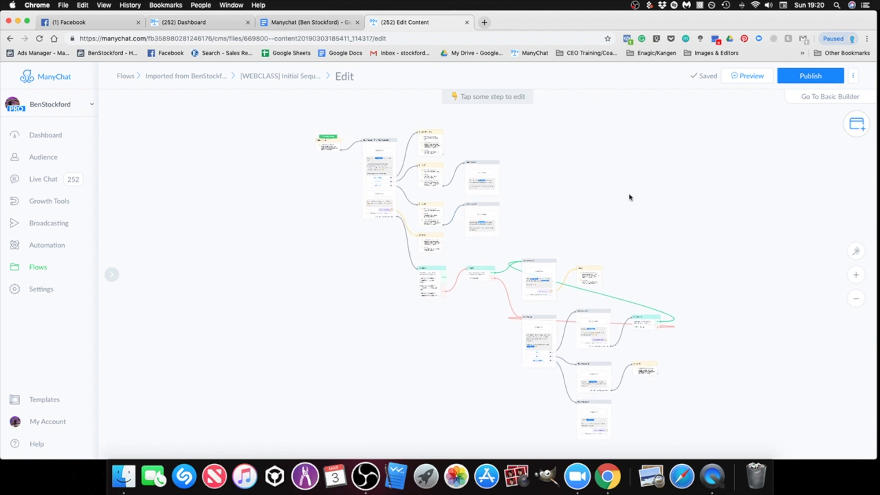
# Step: Examine the flow's starting action, the Which Time Works Best? message, and the sequence and tag actions behind its time choices
pyautogui.click(809, 96)
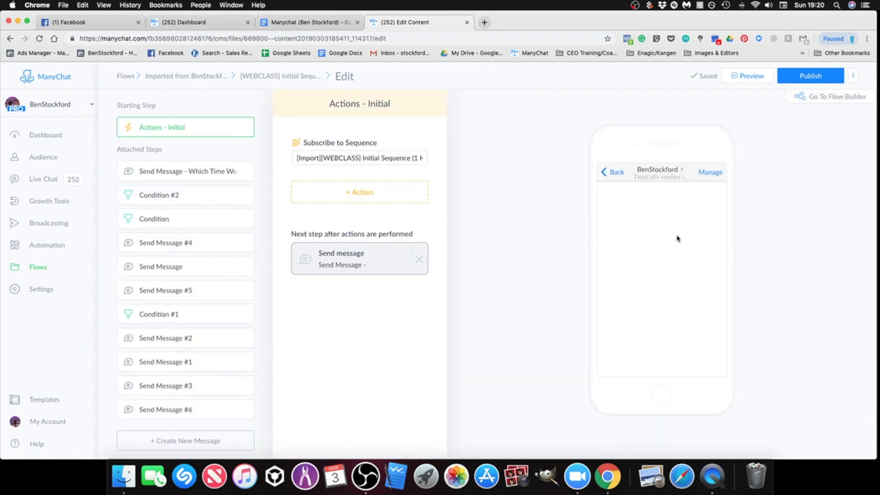
pyautogui.click(835, 101)
pyautogui.scroll(5, 333, 171)
pyautogui.moveTo(334, 175); pyautogui.dragTo(379, 270)
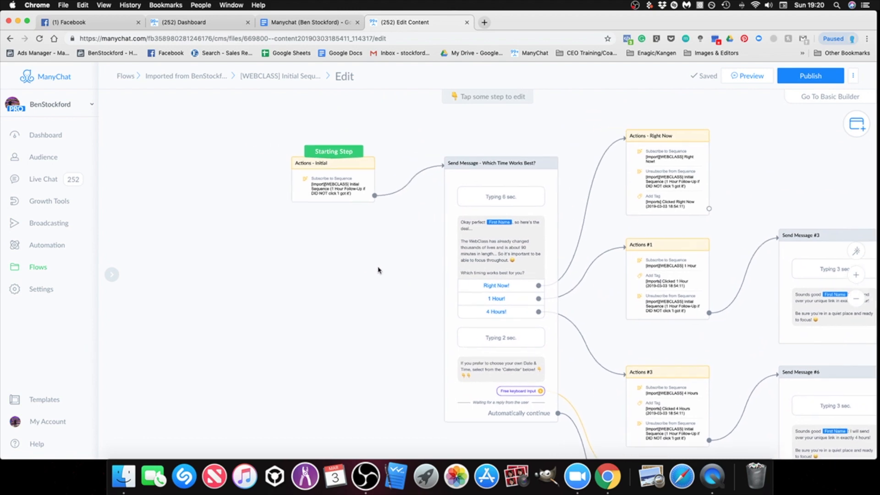
pyautogui.scroll(3, 344, 198)
pyautogui.click(269, 140)
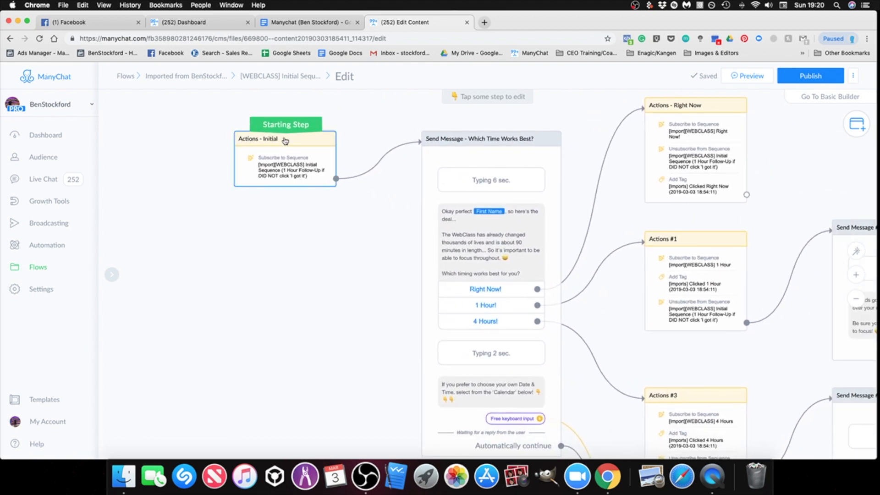
pyautogui.scroll(-3, 341, 227)
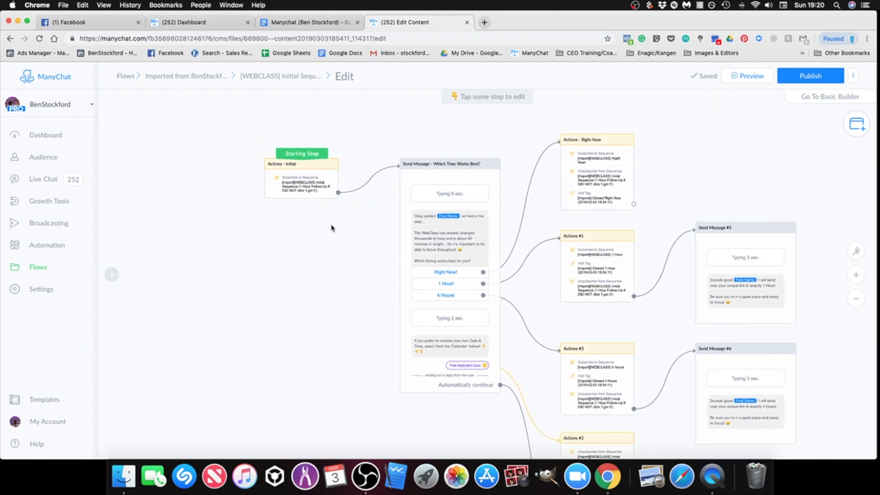
pyautogui.scroll(2, 308, 193)
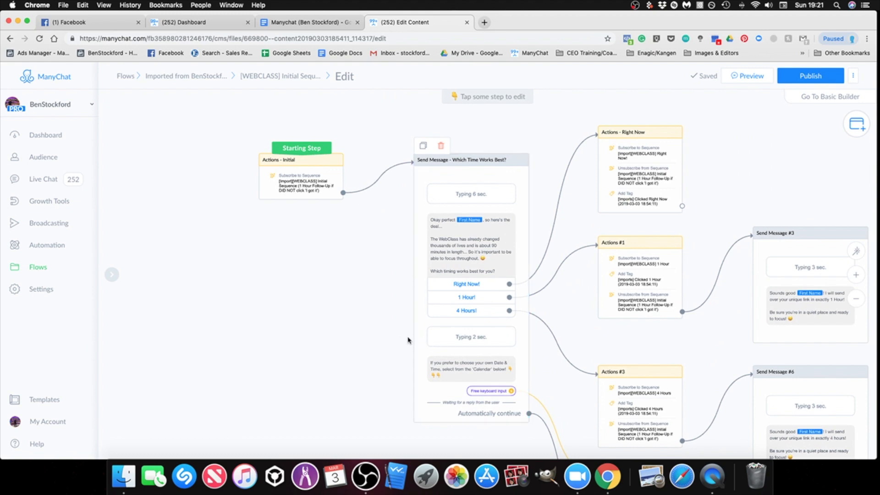
pyautogui.scroll(-3, 409, 338)
pyautogui.scroll(4, 347, 292)
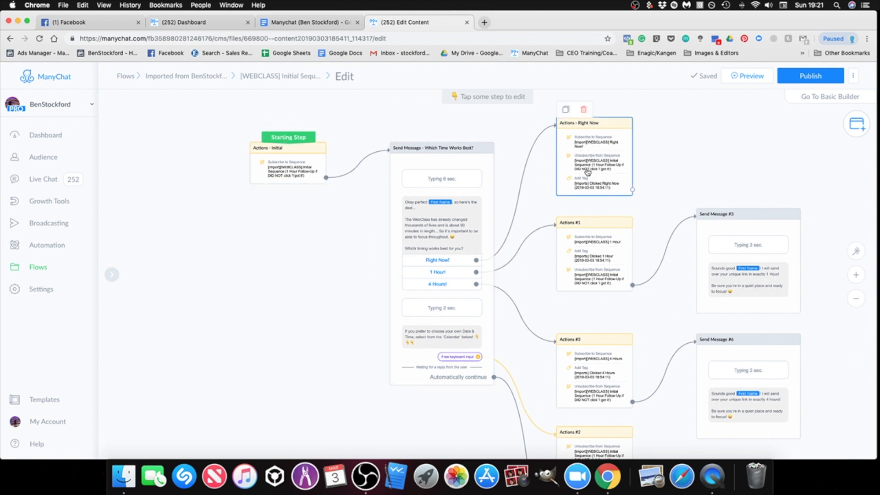
pyautogui.moveTo(710, 168); pyautogui.dragTo(610, 200)
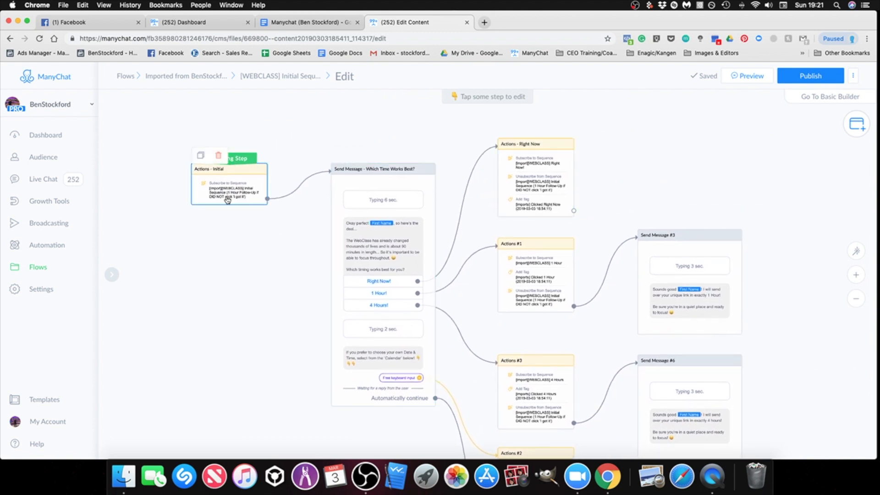
pyautogui.scroll(3, 255, 218)
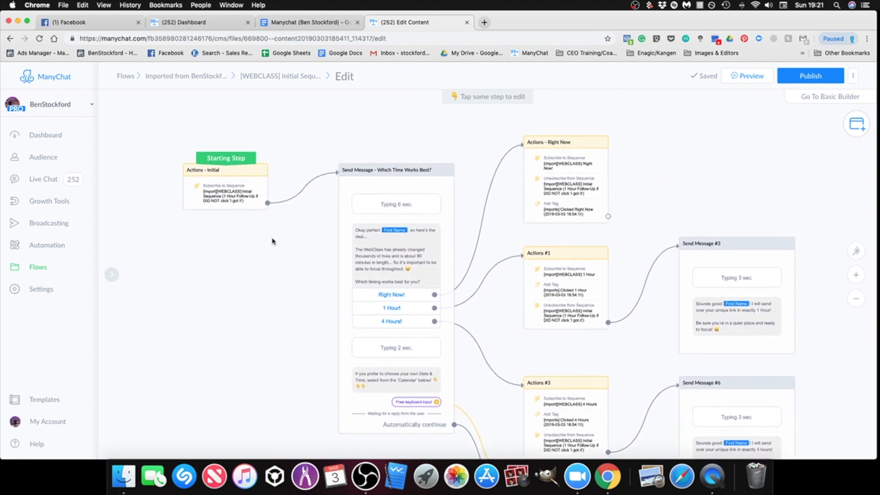
pyautogui.scroll(3, 570, 196)
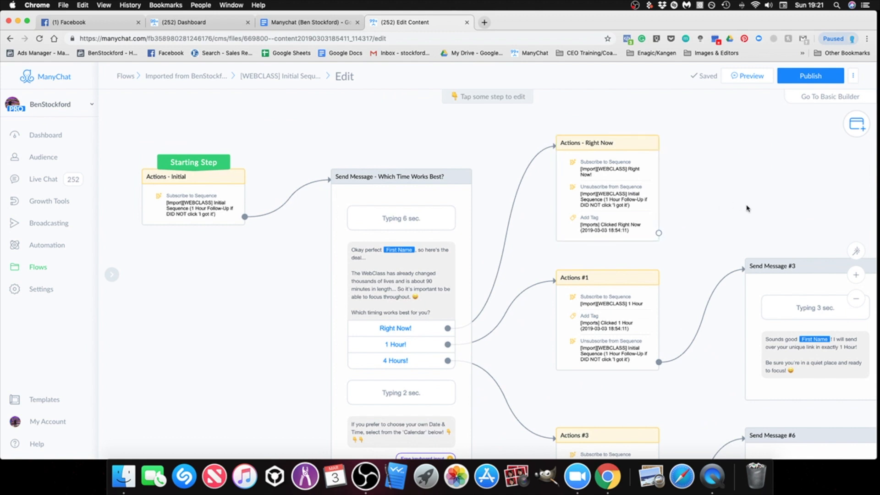
pyautogui.moveTo(757, 214); pyautogui.dragTo(756, 212)
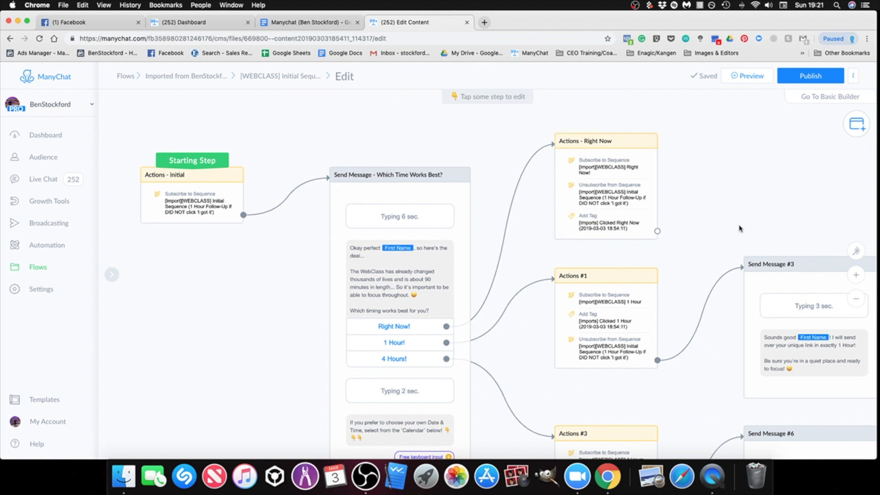
# Step: Examine the 4 Hours and free-input actions and the two linked conditions that follow the time-choice message
pyautogui.scroll(-5, 644, 229)
pyautogui.scroll(-5, 685, 274)
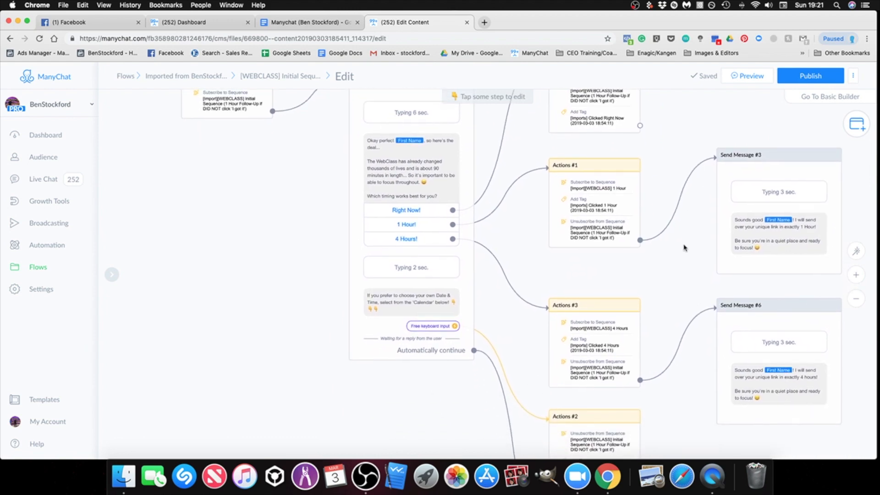
pyautogui.scroll(-5, 663, 324)
pyautogui.hscroll(5, 663, 325)
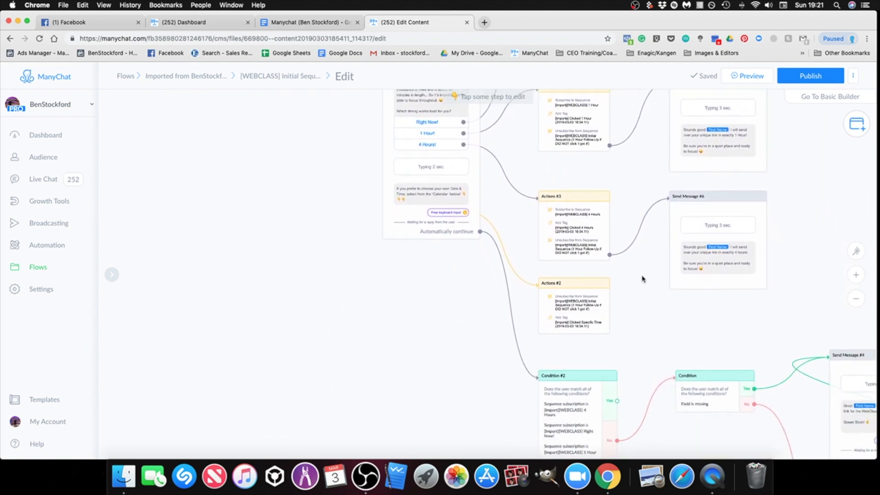
pyautogui.hscroll(5, 591, 224)
pyautogui.scroll(-2, 592, 223)
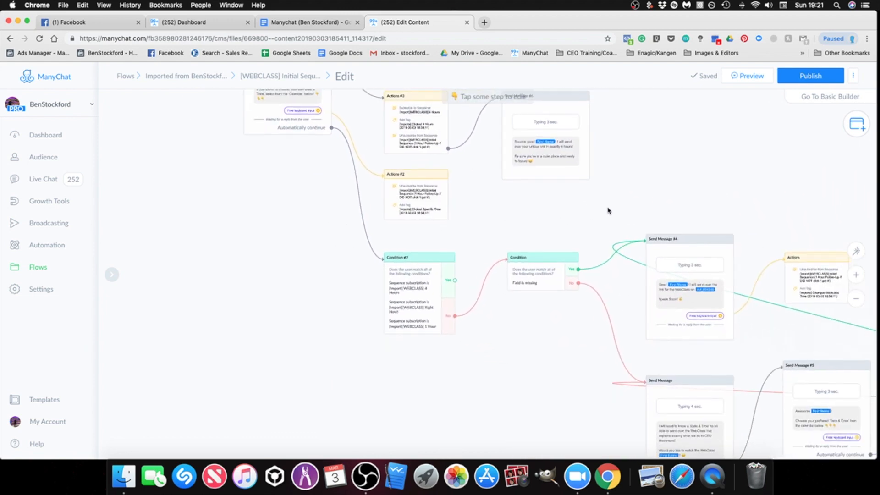
pyautogui.hscroll(1, 591, 220)
pyautogui.scroll(-1, 592, 221)
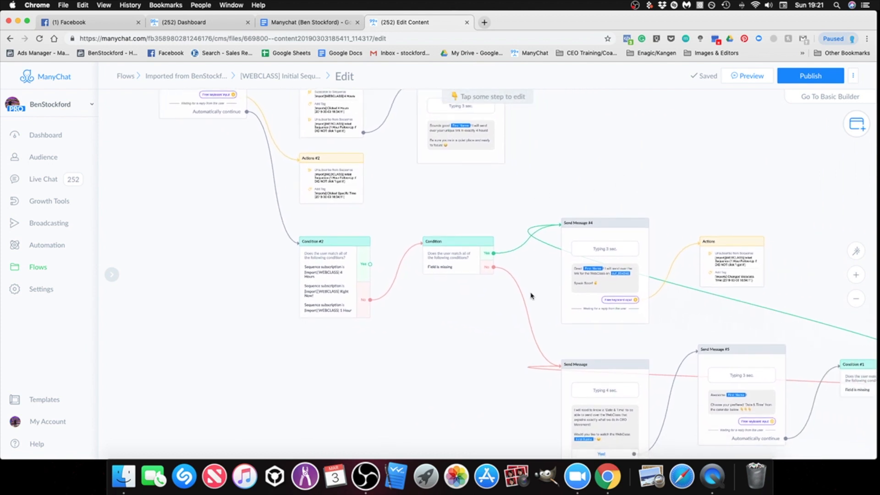
pyautogui.scroll(-1, 487, 327)
pyautogui.hscroll(-1, 484, 326)
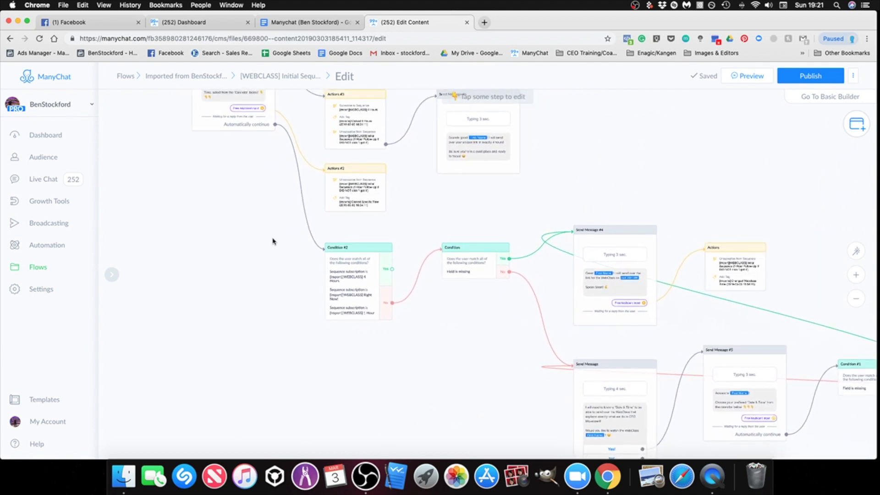
# Step: Examine the messages, actions and Condition #1 on the branches after the missing-field condition, including the Yes, No and Ask Question replies
pyautogui.hscroll(2, 475, 306)
pyautogui.scroll(-1, 475, 306)
pyautogui.hscroll(3, 807, 283)
pyautogui.scroll(-2, 808, 283)
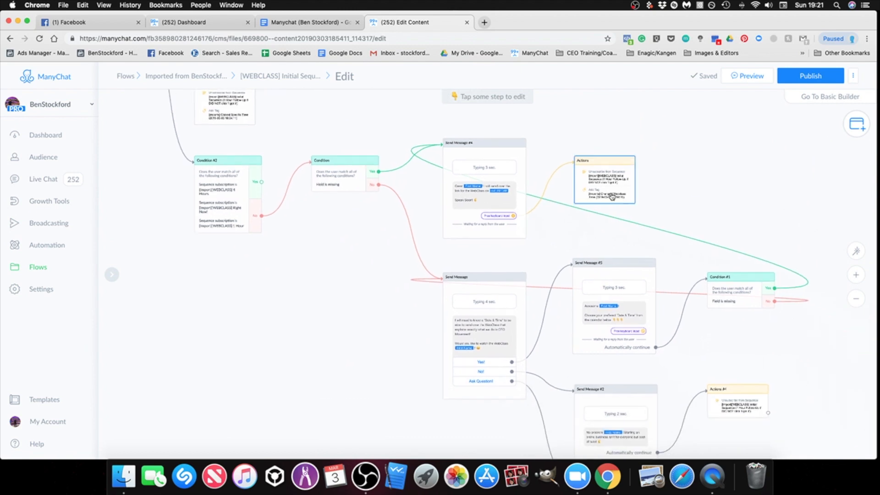
pyautogui.scroll(4, 617, 200)
pyautogui.scroll(1, 660, 201)
pyautogui.moveTo(690, 198); pyautogui.dragTo(665, 185)
pyautogui.scroll(-5, 682, 200)
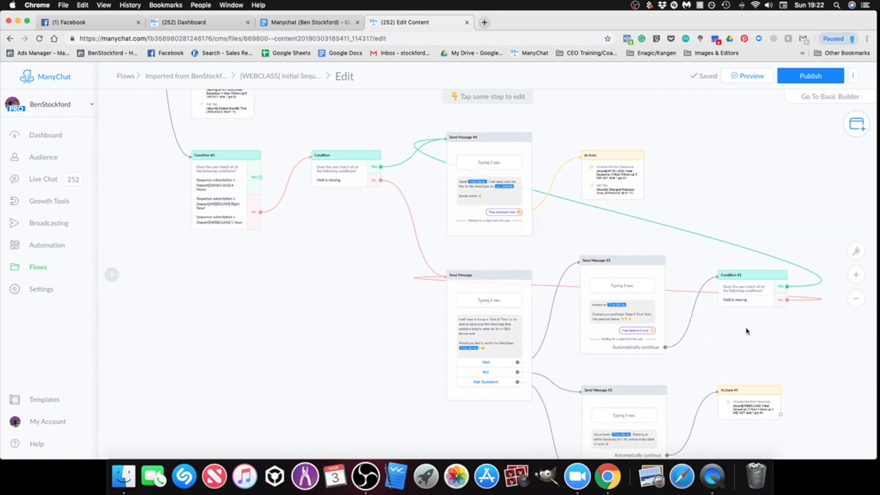
pyautogui.moveTo(772, 394); pyautogui.dragTo(709, 300)
pyautogui.scroll(-1, 702, 341)
pyautogui.hscroll(1, 701, 342)
pyautogui.scroll(3, 678, 312)
pyautogui.scroll(-4, 678, 275)
pyautogui.moveTo(675, 238); pyautogui.dragTo(776, 313)
pyautogui.scroll(-2, 708, 185)
pyautogui.moveTo(717, 200); pyautogui.dragTo(758, 305)
pyautogui.moveTo(369, 191); pyautogui.dragTo(457, 325)
pyautogui.moveTo(190, 201); pyautogui.dragTo(259, 279)
# Step: Switch to the Manychat setup document in Google Docs and open the shared link for [WEBCLASS] Initial Sequence (Clicked 'I got it')(LP)
pyautogui.click(287, 22)
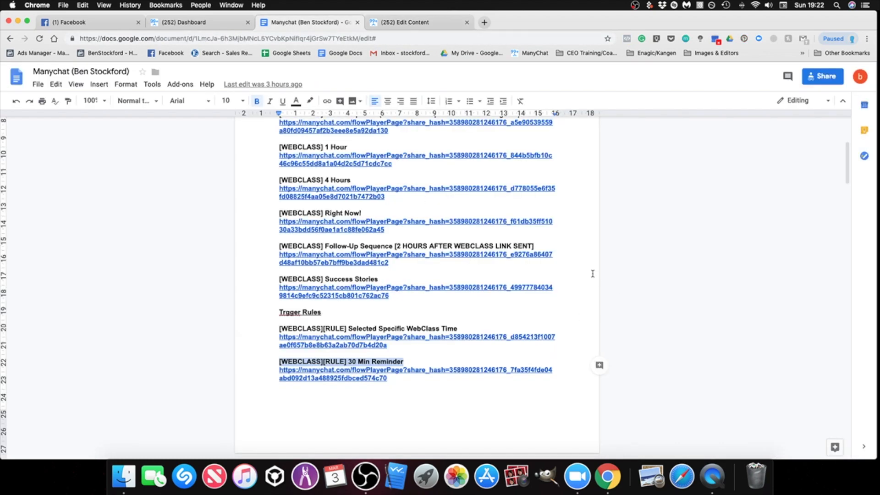
pyautogui.scroll(5, 527, 269)
pyautogui.scroll(-1, 463, 261)
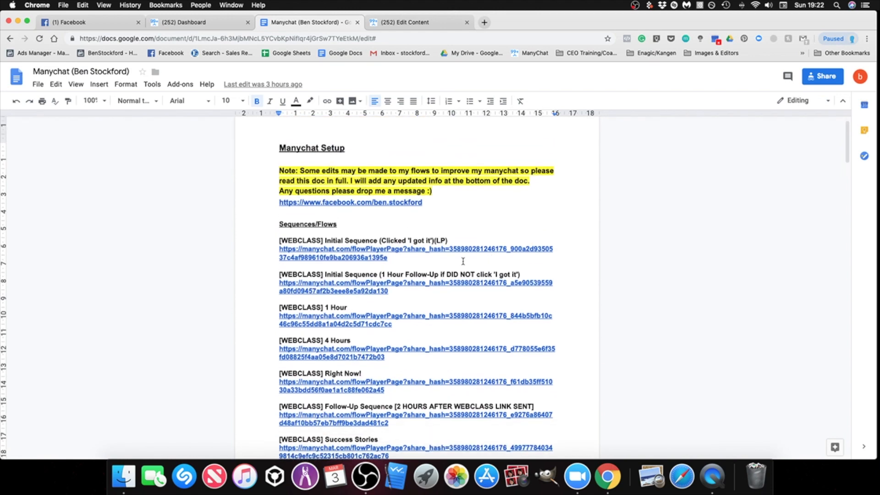
pyautogui.click(354, 249)
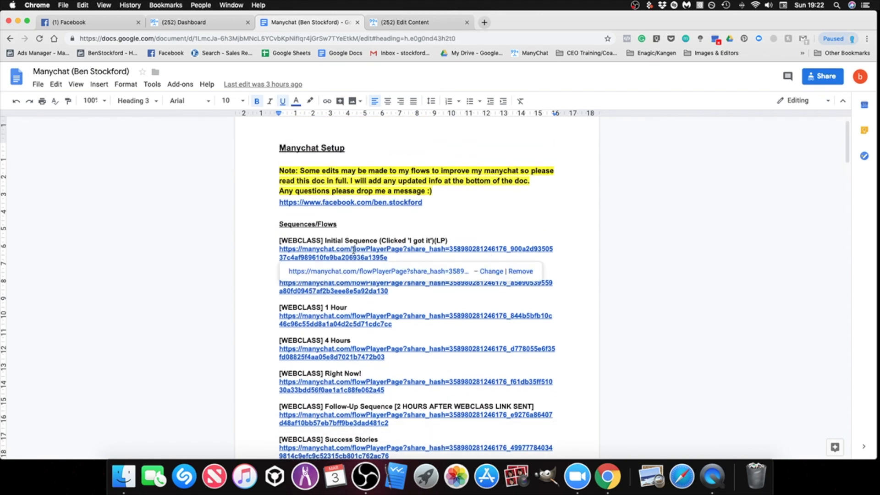
pyautogui.click(385, 270)
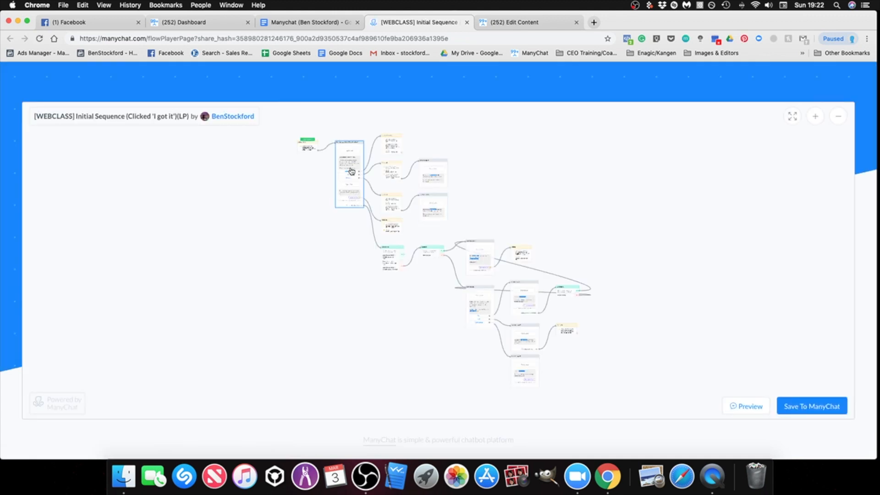
# Step: Examine the original shared flow's time-choice actions, reply messages and the Condition #2 and missing-field Condition that follow
pyautogui.scroll(8, 351, 172)
pyautogui.scroll(5, 549, 194)
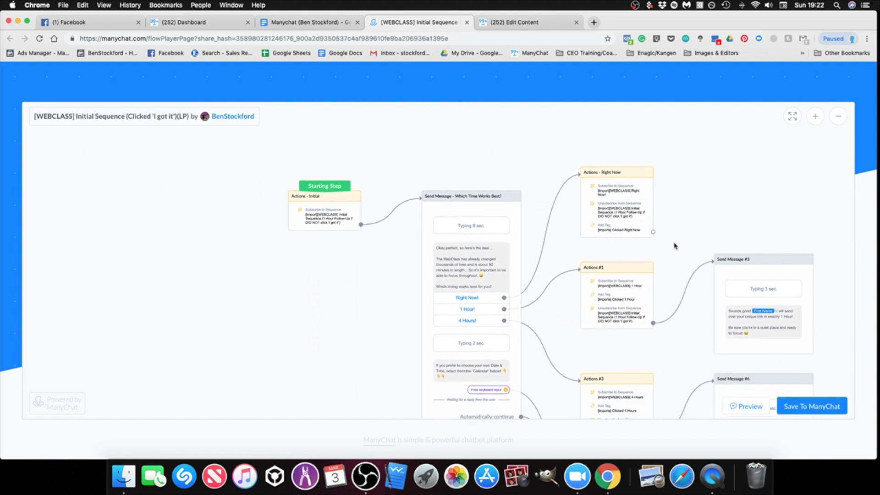
pyautogui.moveTo(674, 246); pyautogui.dragTo(576, 167)
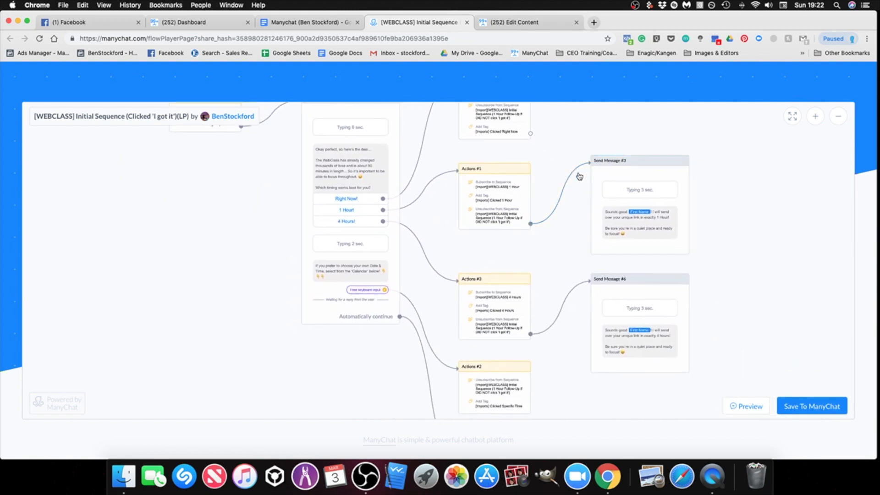
pyautogui.scroll(3, 733, 202)
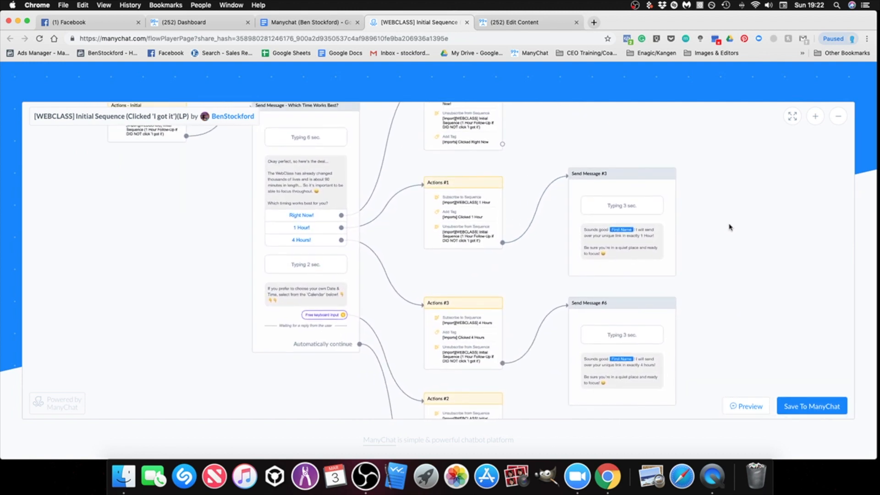
pyautogui.scroll(-2, 729, 226)
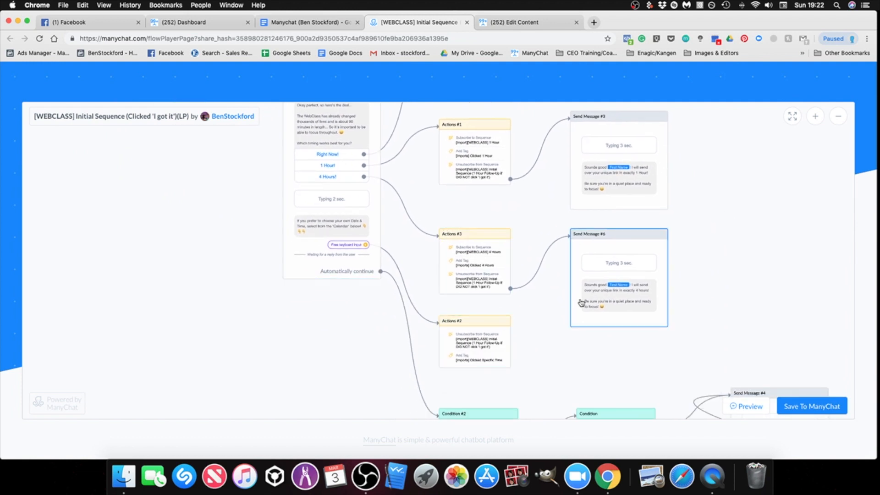
pyautogui.scroll(-2, 604, 370)
pyautogui.moveTo(604, 370); pyautogui.dragTo(485, 239)
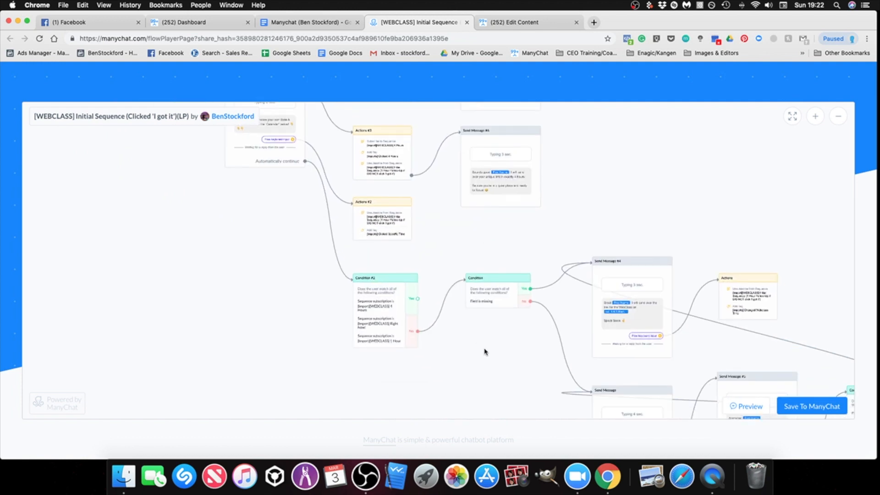
pyautogui.moveTo(485, 349); pyautogui.dragTo(452, 339)
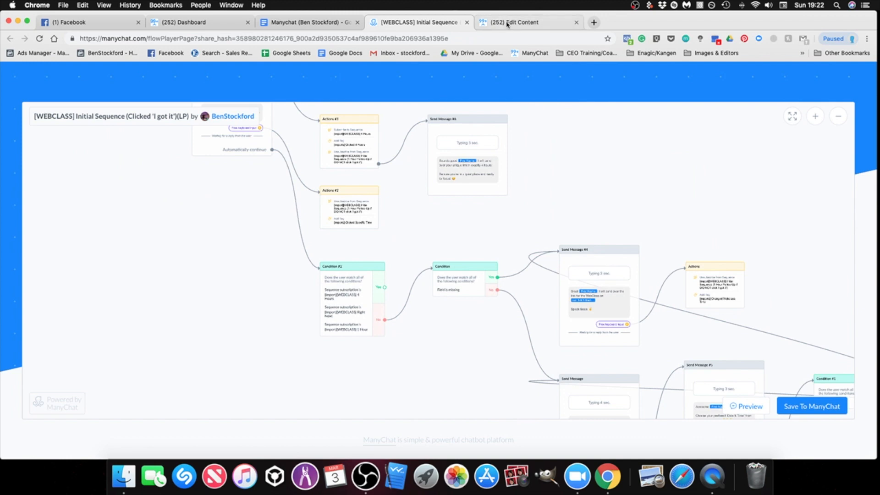
# Step: In the imported flow's editor, save the Which Time Works Best? message's free keyboard input response to the [Imports] Date & Time custom field
pyautogui.click(528, 22)
pyautogui.moveTo(255, 149); pyautogui.dragTo(336, 227)
pyautogui.scroll(2, 336, 227)
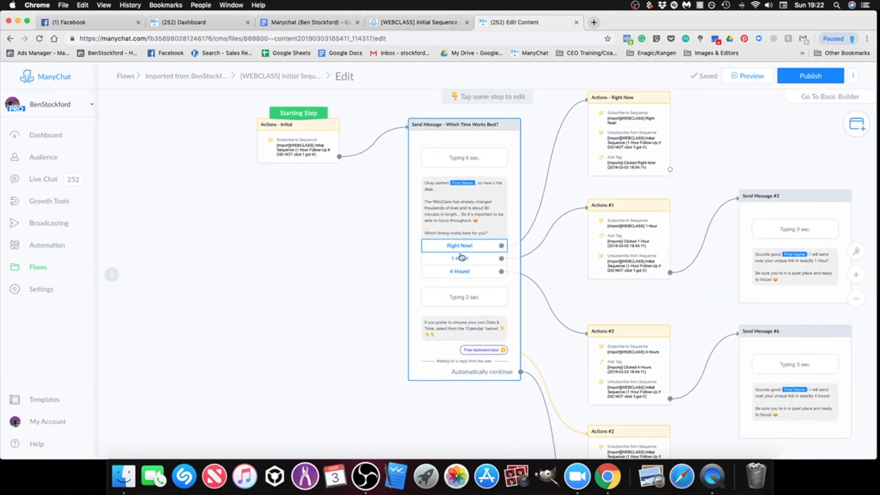
pyautogui.click(511, 328)
pyautogui.scroll(-3, 186, 305)
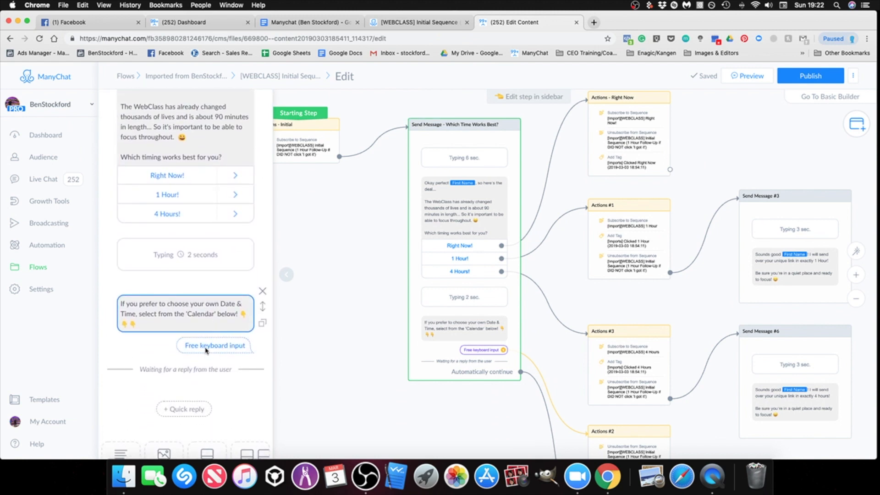
pyautogui.click(350, 333)
pyautogui.click(453, 317)
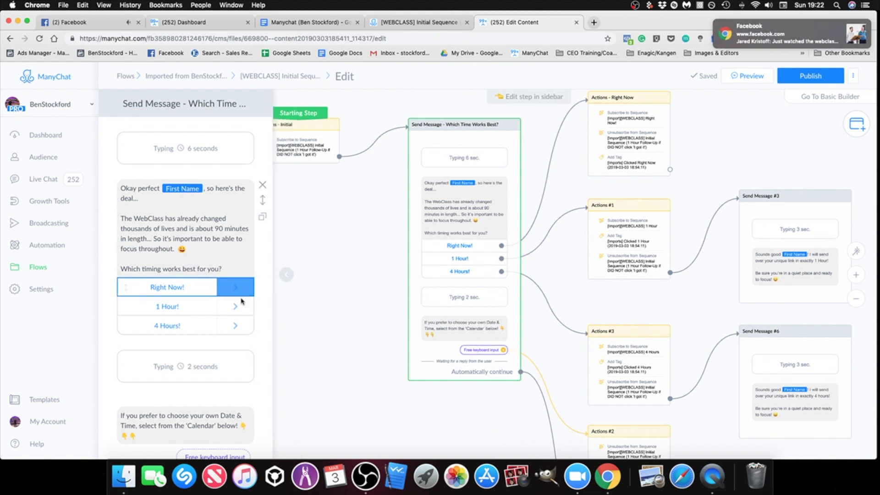
pyautogui.scroll(-2, 238, 302)
pyautogui.scroll(-2, 239, 302)
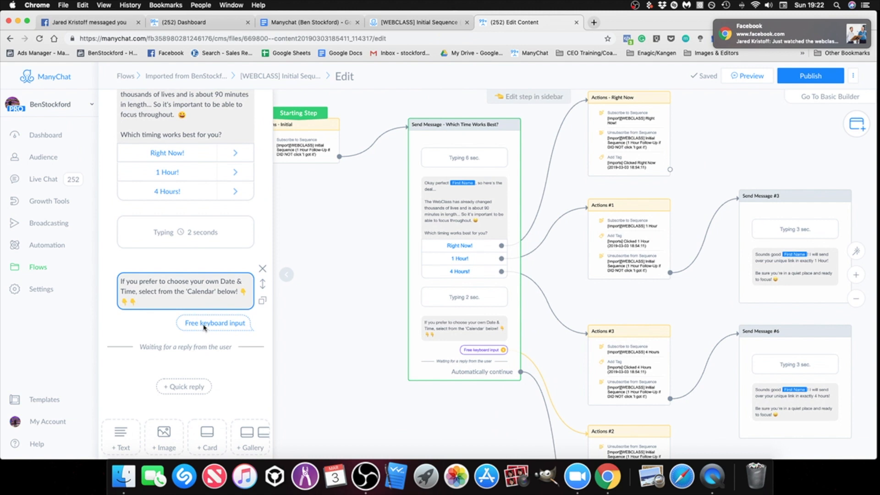
pyautogui.click(204, 326)
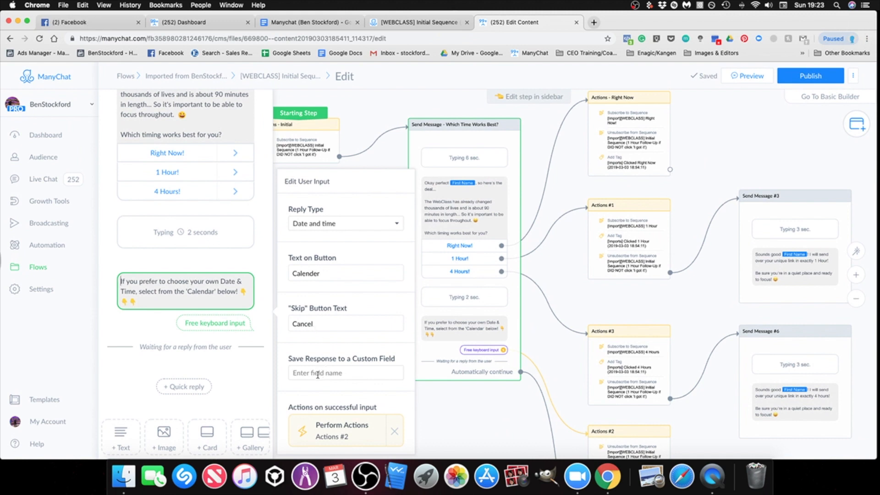
pyautogui.click(318, 374)
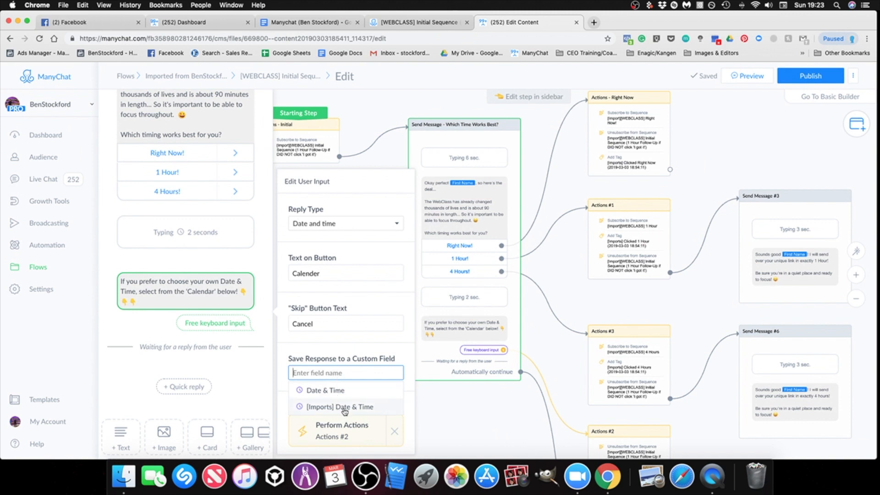
pyautogui.click(345, 408)
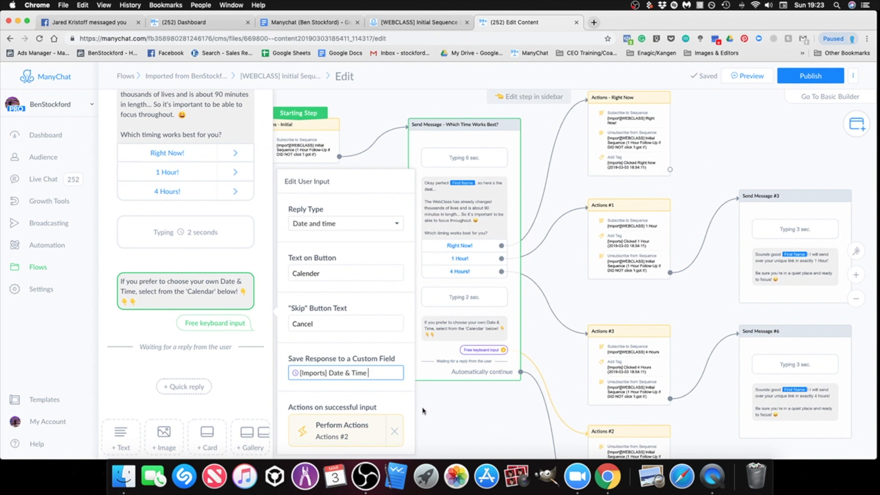
pyautogui.click(465, 416)
# Step: Examine the sequence subscription checks in the imported flow's Condition #2
pyautogui.moveTo(464, 414); pyautogui.dragTo(276, 263)
pyautogui.scroll(-1, 314, 354)
pyautogui.scroll(-2, 276, 262)
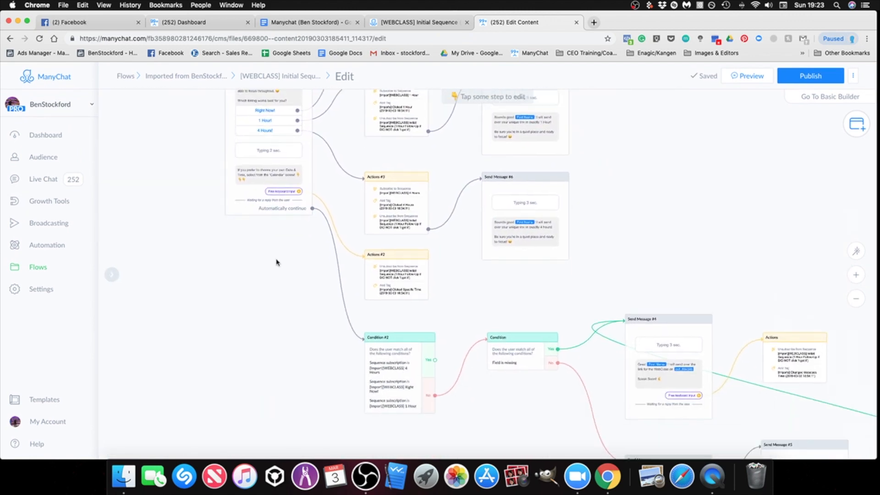
pyautogui.scroll(-5, 277, 263)
pyautogui.hscroll(3, 277, 263)
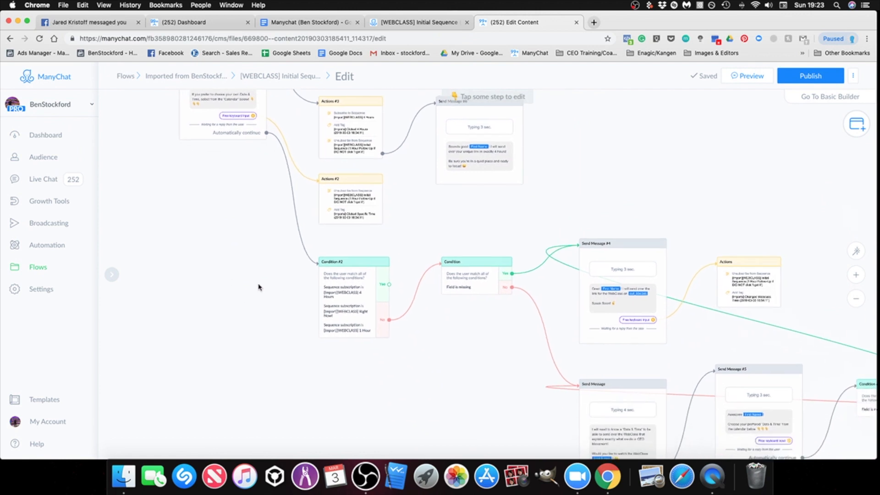
pyautogui.scroll(-3, 247, 268)
pyautogui.scroll(5, 239, 251)
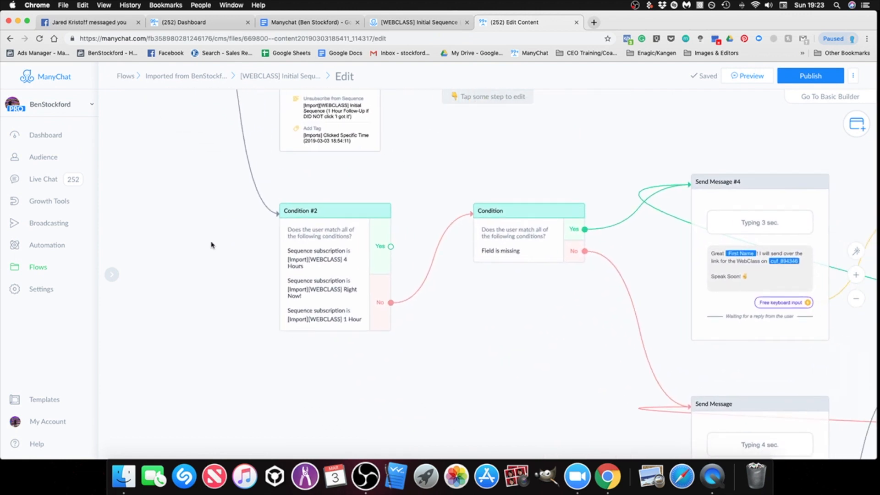
pyautogui.moveTo(316, 213)
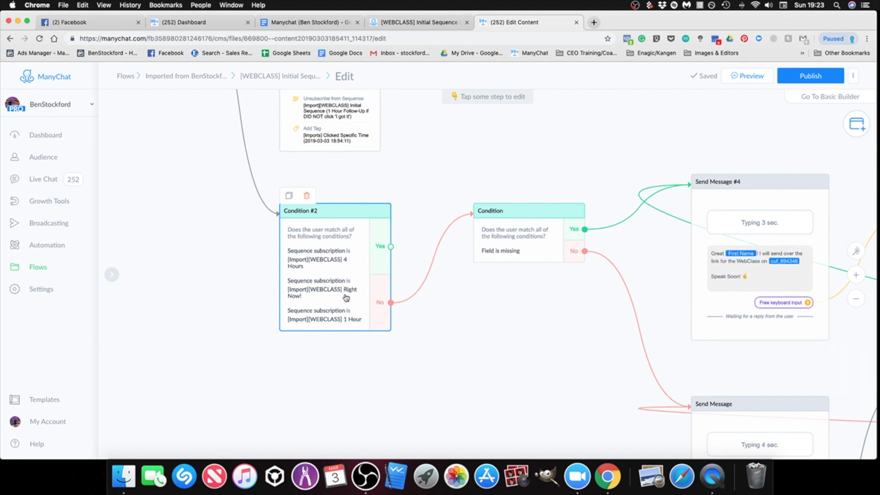
# Step: Replace the missing field in the Condition on Condition #2's No branch with [Imports] Date & Time has any value
pyautogui.moveTo(571, 314); pyautogui.dragTo(460, 345)
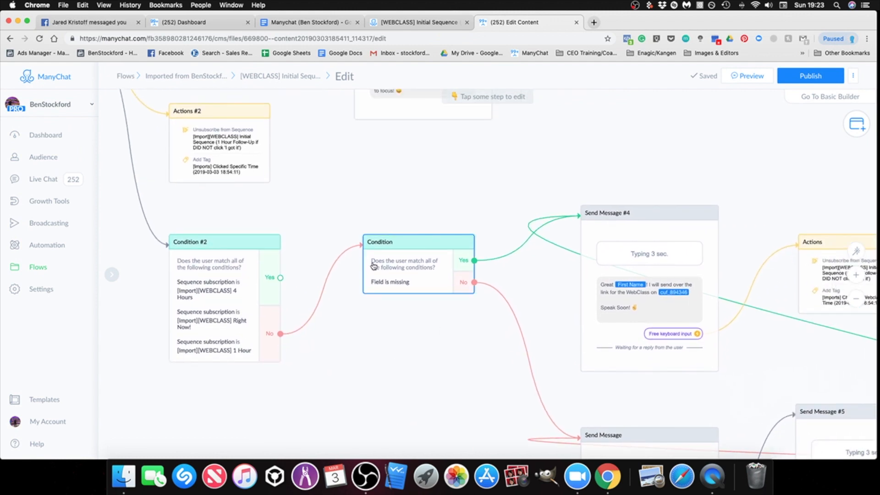
pyautogui.click(400, 285)
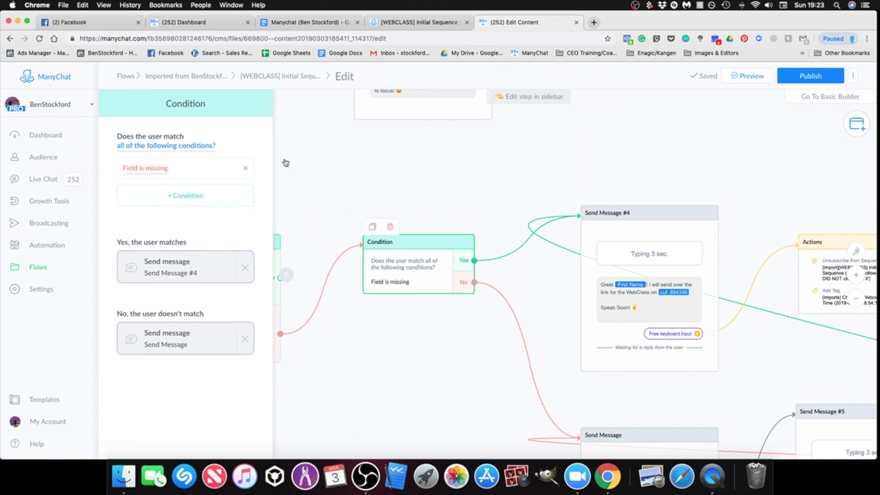
pyautogui.click(150, 173)
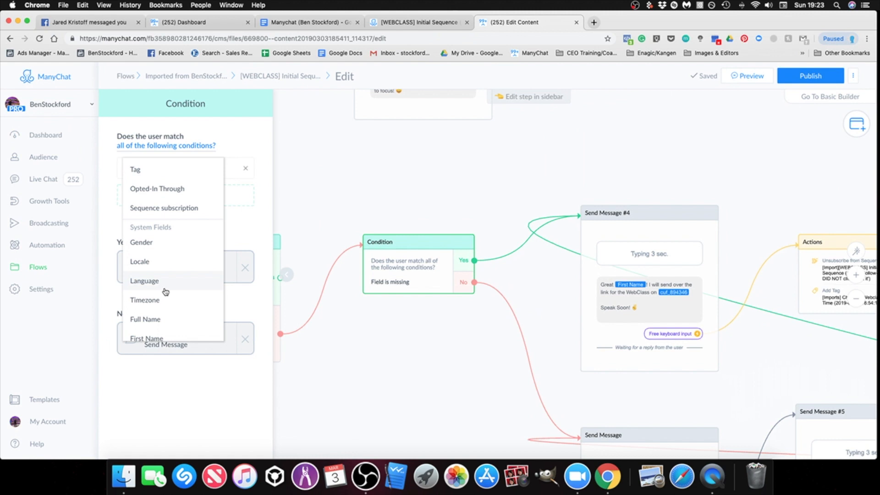
pyautogui.scroll(-5, 166, 292)
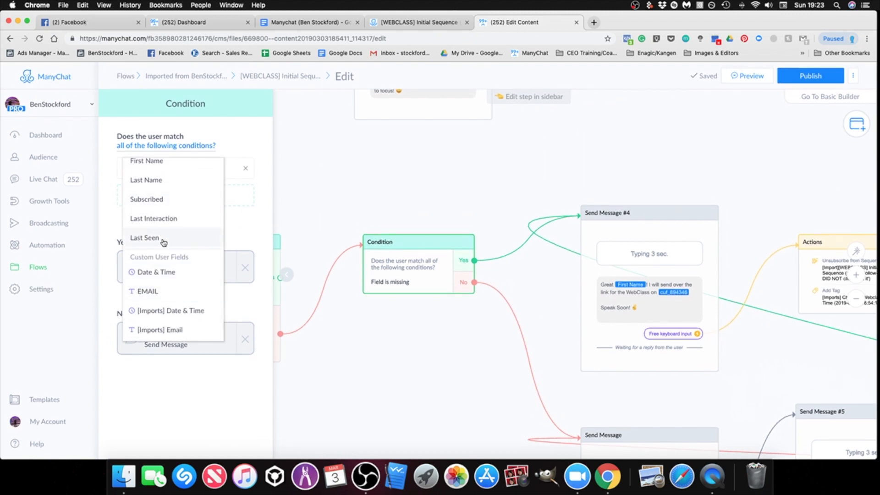
pyautogui.click(170, 311)
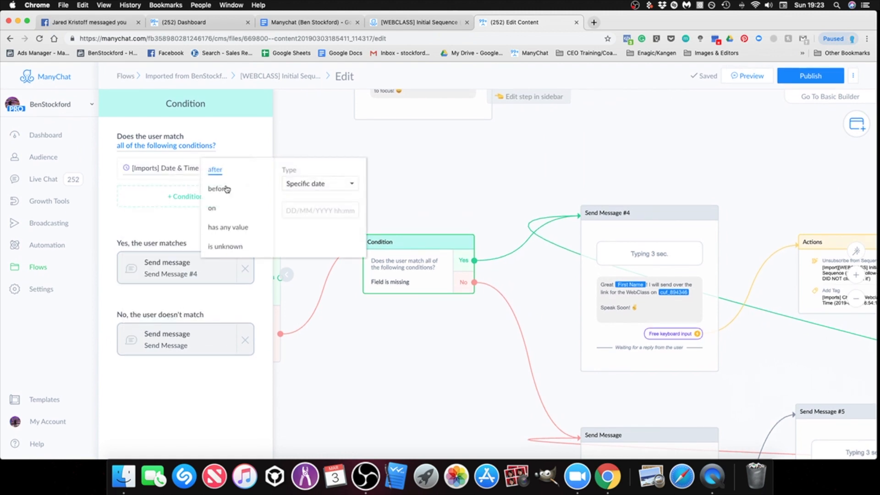
pyautogui.click(220, 235)
pyautogui.moveTo(345, 340); pyautogui.dragTo(465, 346)
pyautogui.click(354, 260)
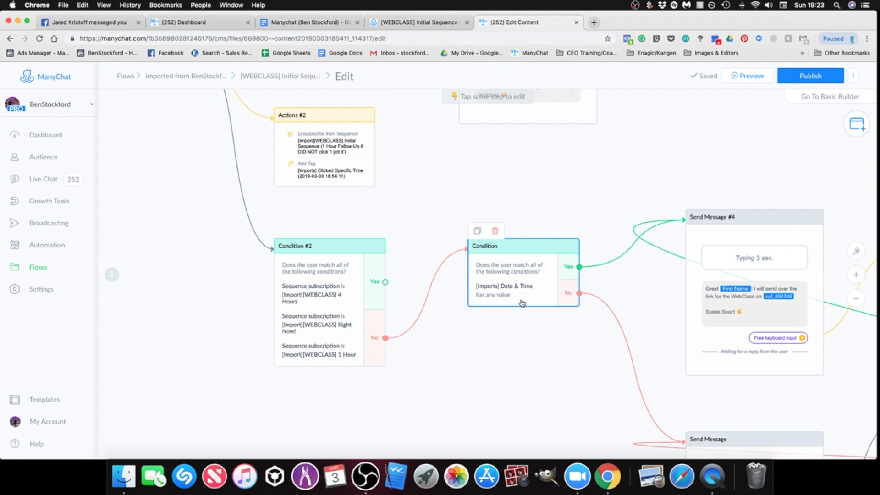
# Step: Examine the date-request Send Message and the messages linked to its Yes!, No! and Ask Question! replies
pyautogui.scroll(-5, 535, 393)
pyautogui.hscroll(5, 534, 393)
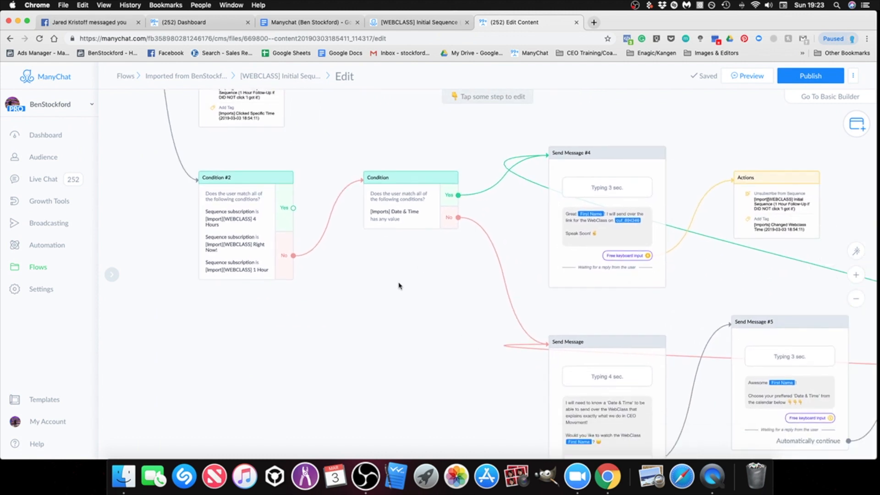
pyautogui.scroll(-5, 480, 373)
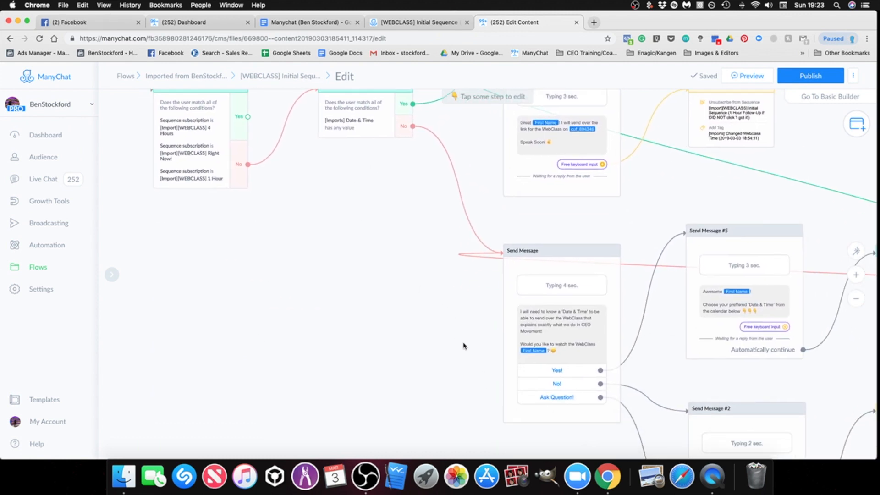
pyautogui.hscroll(4, 466, 345)
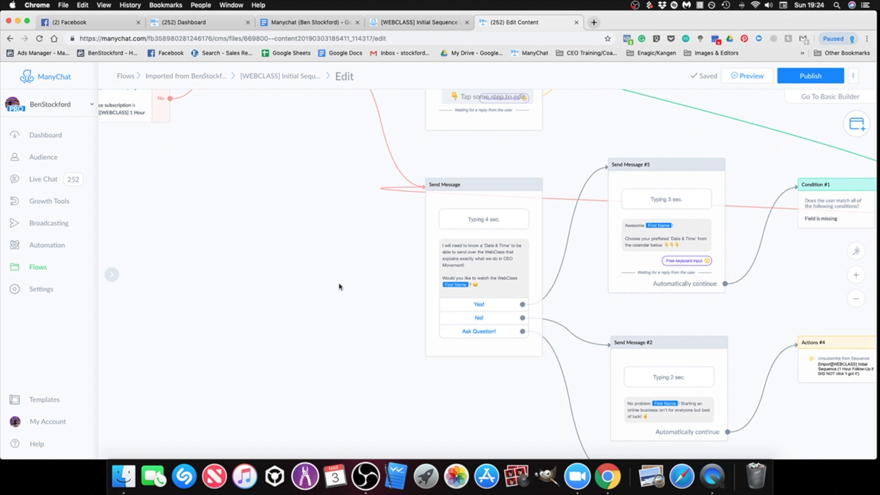
pyautogui.scroll(-5, 310, 229)
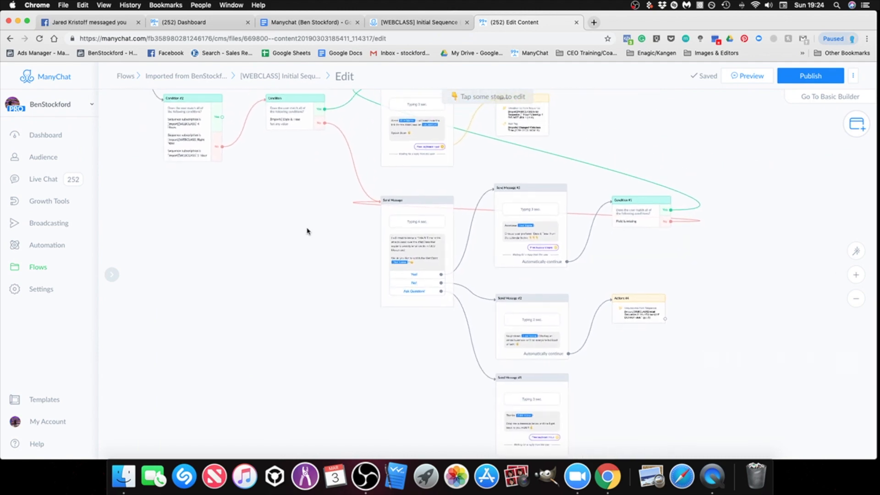
pyautogui.scroll(5, 600, 233)
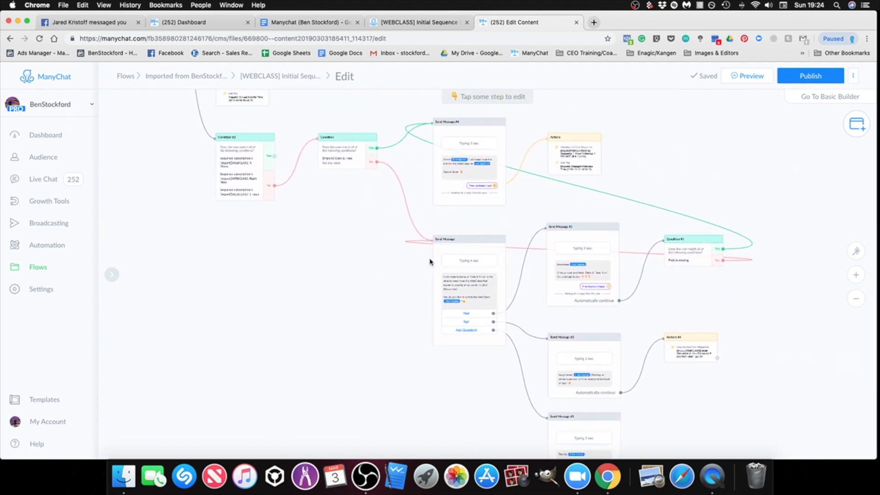
# Step: Replace the missing field in Condition #1 after Send Message #5 with [Imports] Date & Time has any value
pyautogui.scroll(5, 432, 257)
pyautogui.moveTo(786, 304); pyautogui.dragTo(628, 275)
pyautogui.scroll(3, 637, 279)
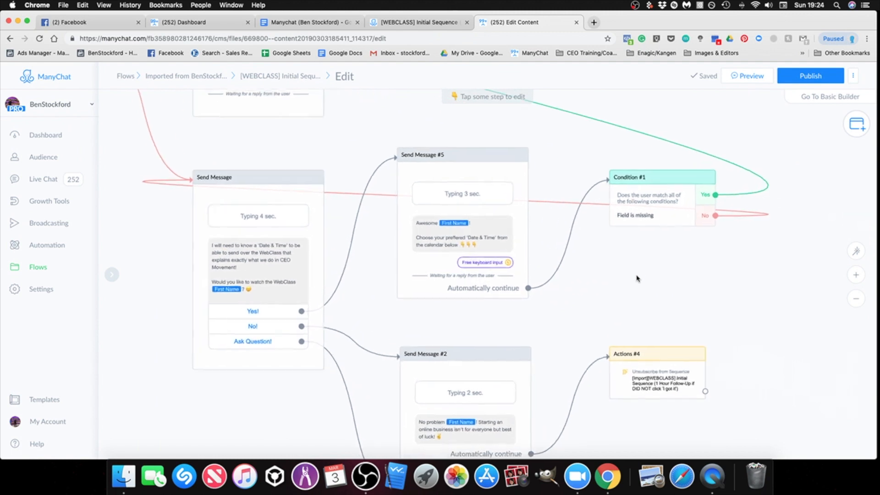
pyautogui.click(640, 224)
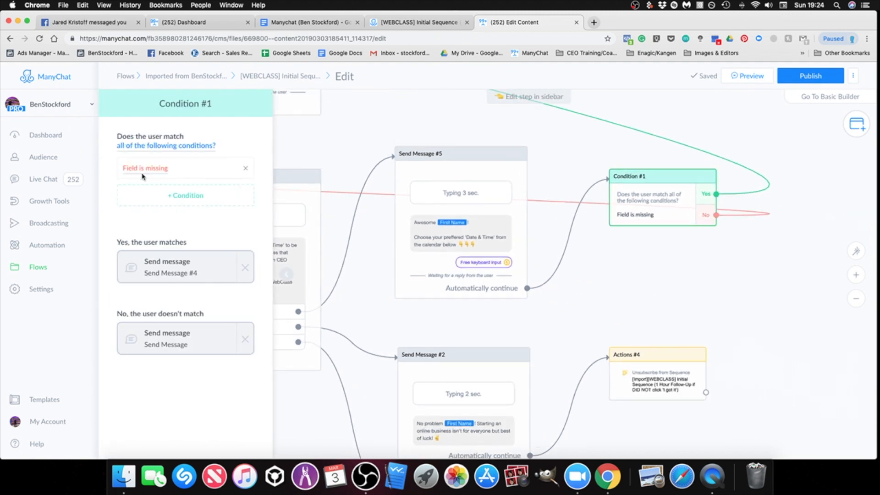
pyautogui.click(135, 172)
pyautogui.scroll(-5, 170, 298)
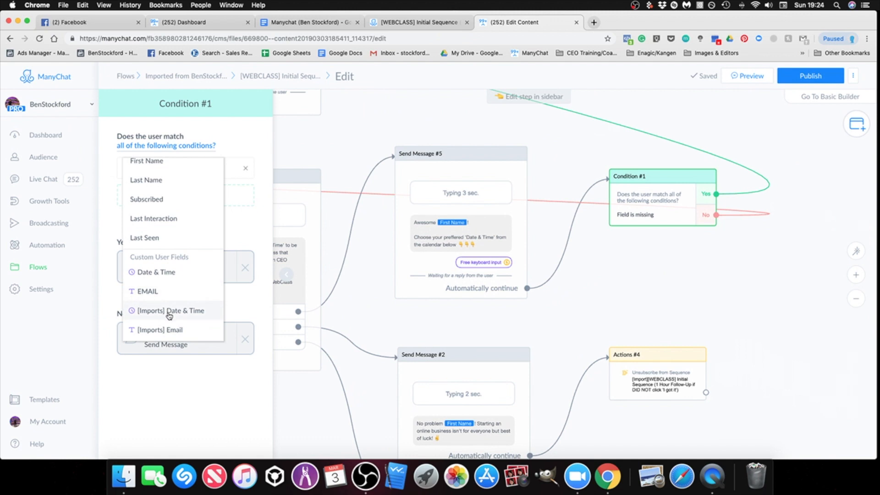
pyautogui.click(169, 313)
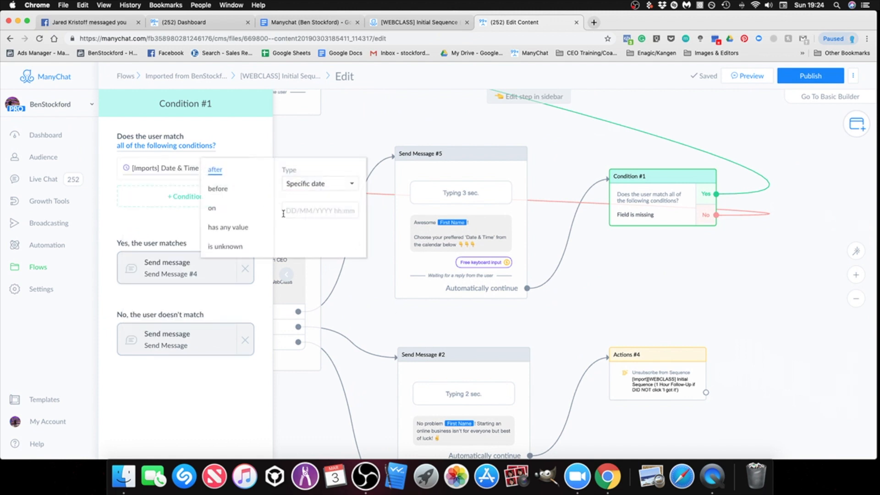
pyautogui.click(225, 227)
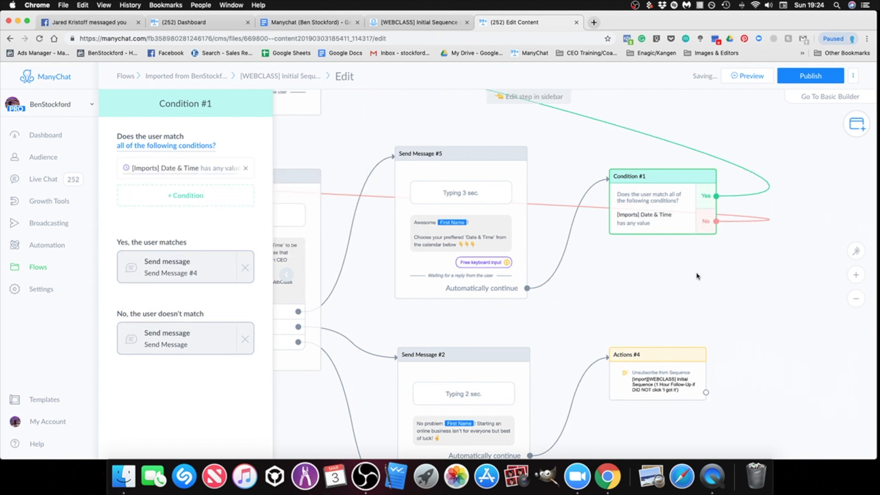
pyautogui.click(630, 292)
# Step: Remove the invalid variable after "link for the WebClass on" in the text of Send Message #4
pyautogui.scroll(-3, 630, 292)
pyautogui.moveTo(630, 292); pyautogui.dragTo(735, 293)
pyautogui.scroll(-2, 743, 301)
pyautogui.moveTo(672, 158); pyautogui.dragTo(703, 253)
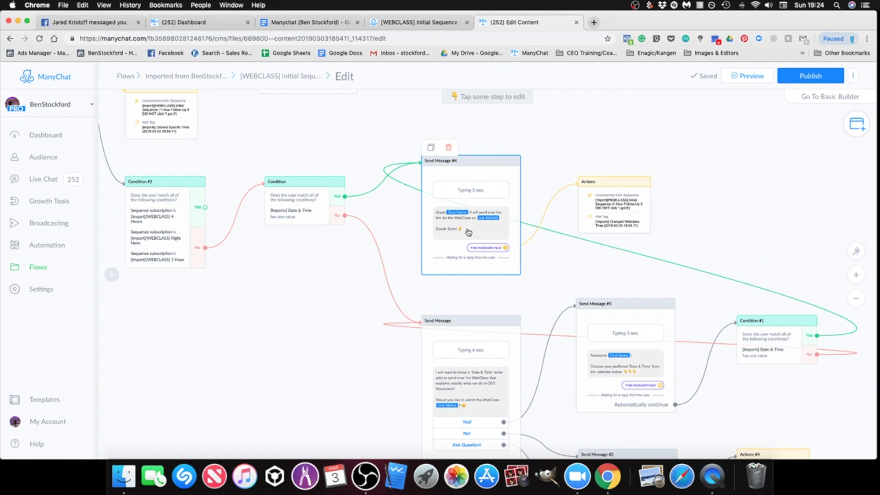
pyautogui.scroll(3, 468, 232)
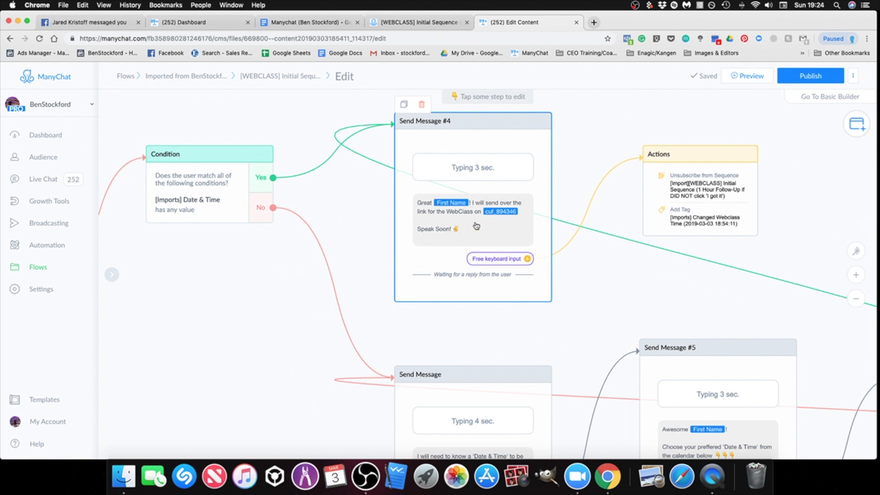
pyautogui.click(479, 226)
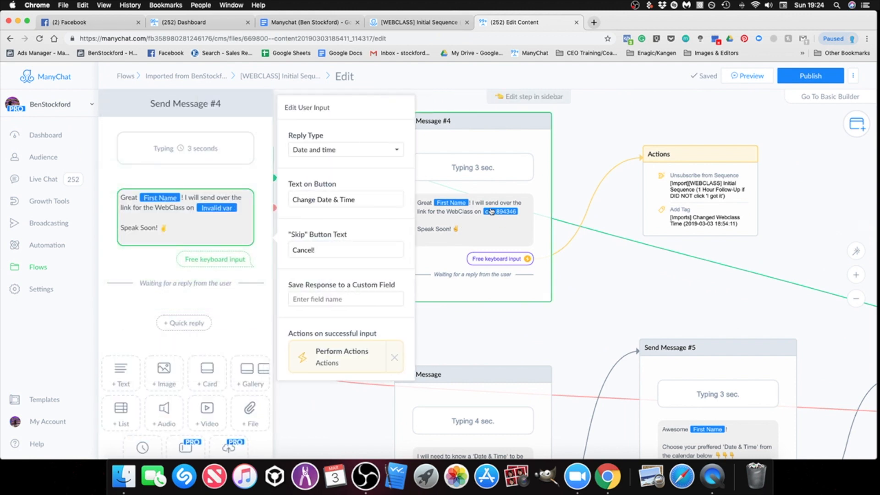
pyautogui.click(240, 216)
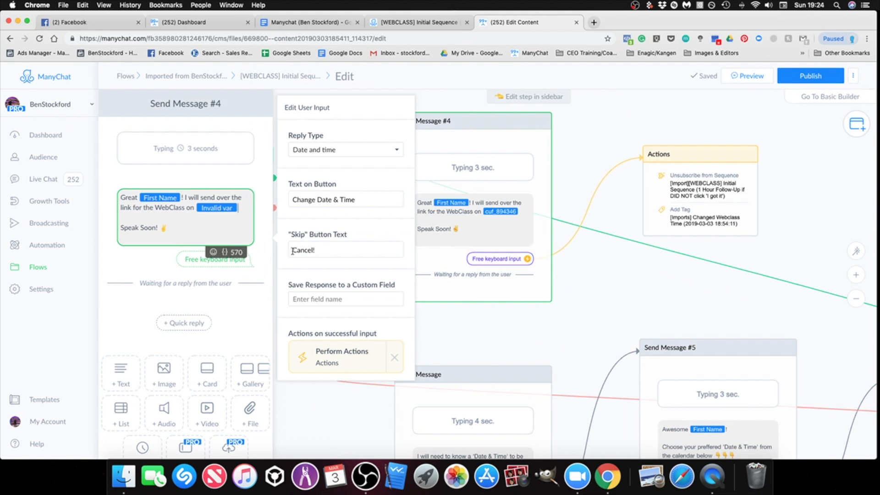
pyautogui.press('BackSpace')
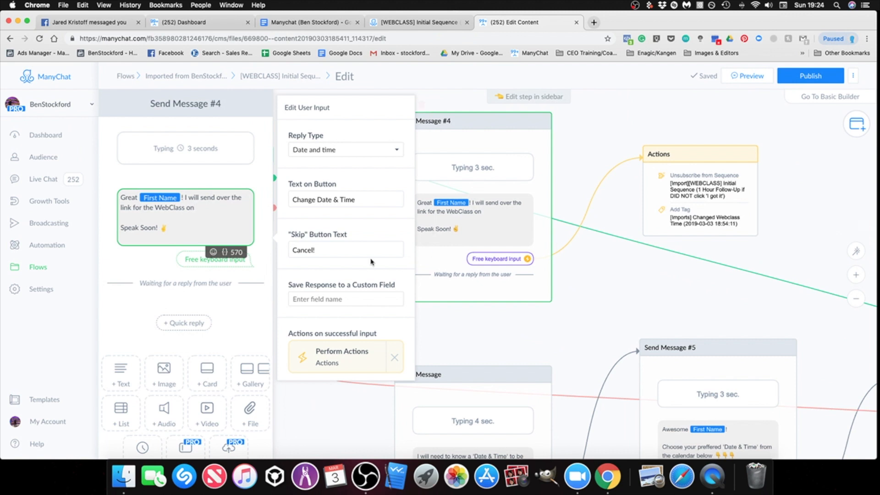
# Step: Insert the [Imports] Date & Time custom user field after "link for the WebClass on" in Send Message #4
pyautogui.click(226, 256)
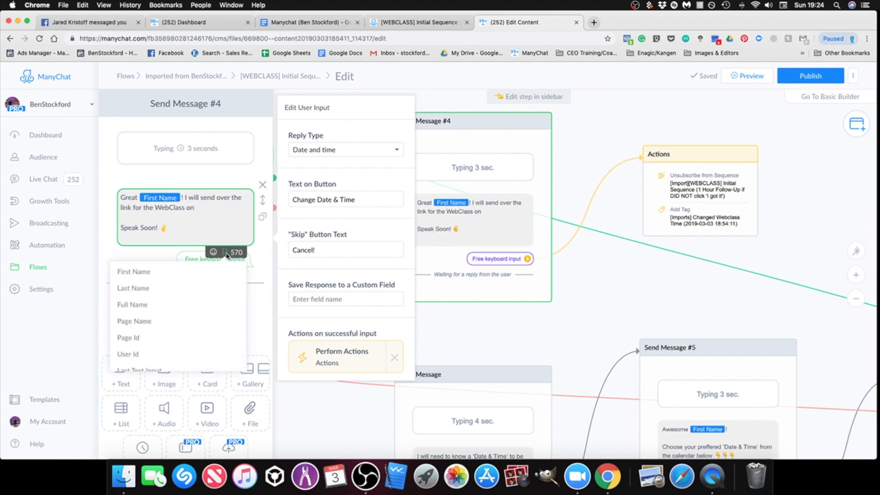
pyautogui.scroll(-5, 202, 323)
pyautogui.scroll(-8, 202, 323)
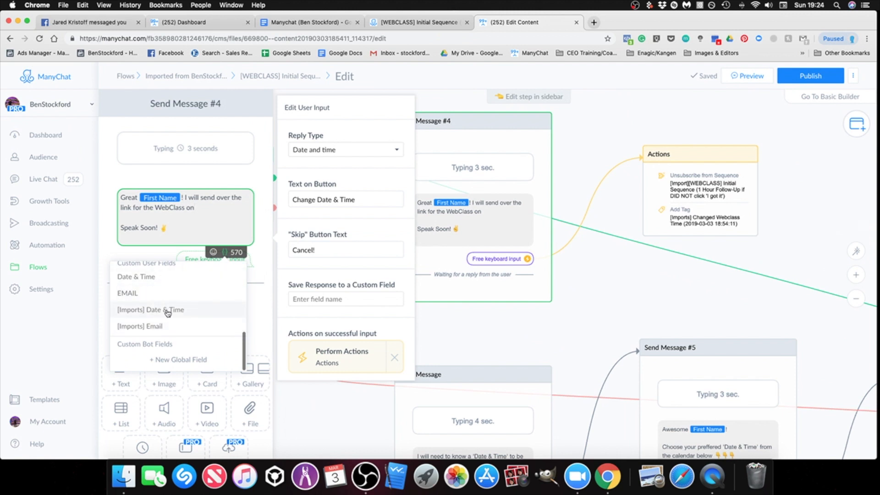
pyautogui.scroll(1, 170, 313)
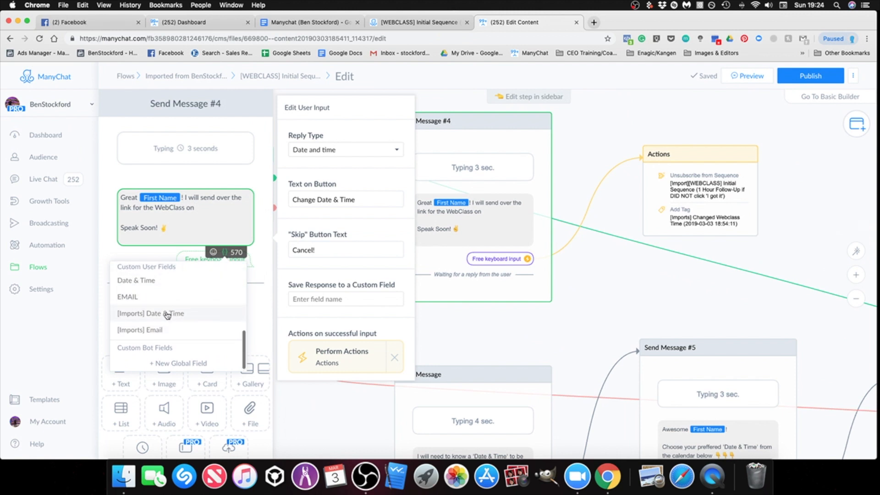
pyautogui.scroll(2, 173, 317)
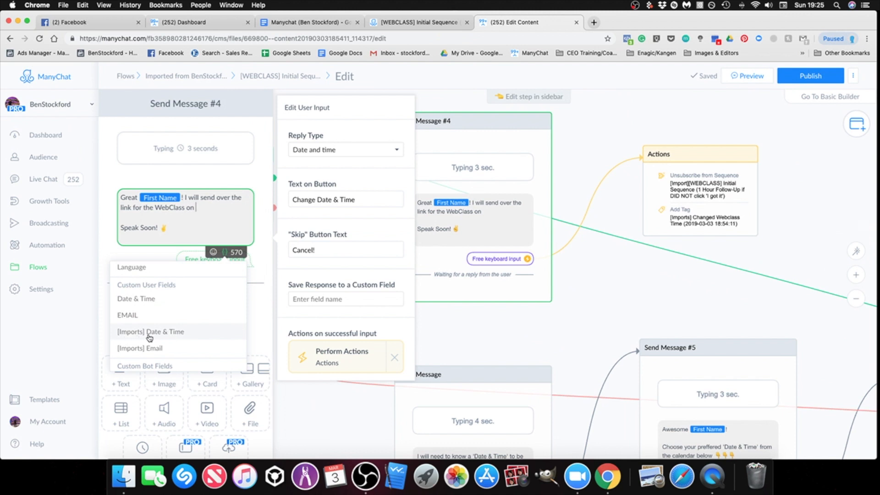
pyautogui.click(172, 337)
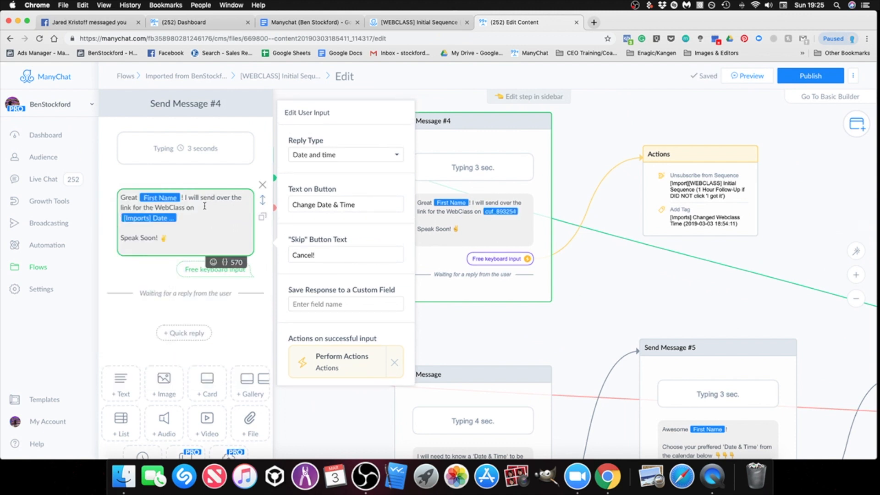
pyautogui.click(192, 235)
pyautogui.click(591, 315)
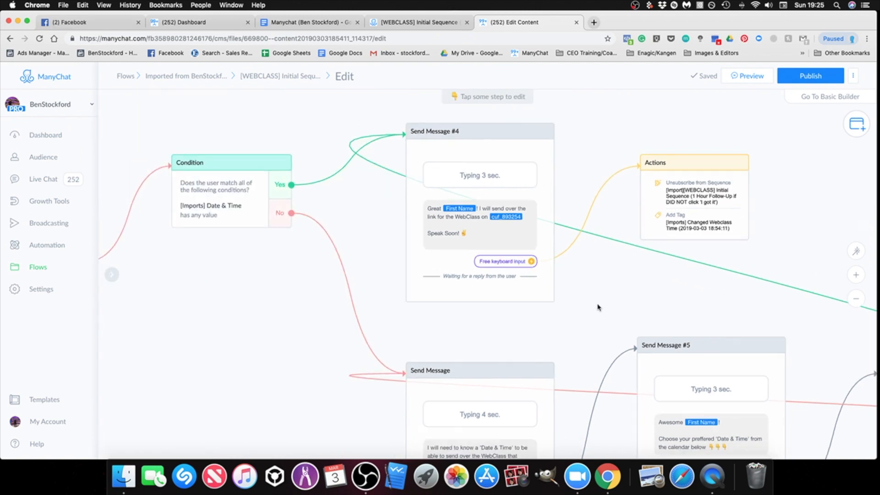
# Step: Examine Send Message #4 and the condition and message branches around it for remaining invalid fields
pyautogui.scroll(-4, 597, 307)
pyautogui.moveTo(597, 307); pyautogui.dragTo(483, 202)
pyautogui.scroll(-1, 659, 337)
pyautogui.scroll(-1, 659, 337)
pyautogui.click(426, 169)
pyautogui.moveTo(725, 394); pyautogui.dragTo(702, 311)
pyautogui.moveTo(777, 307); pyautogui.dragTo(828, 408)
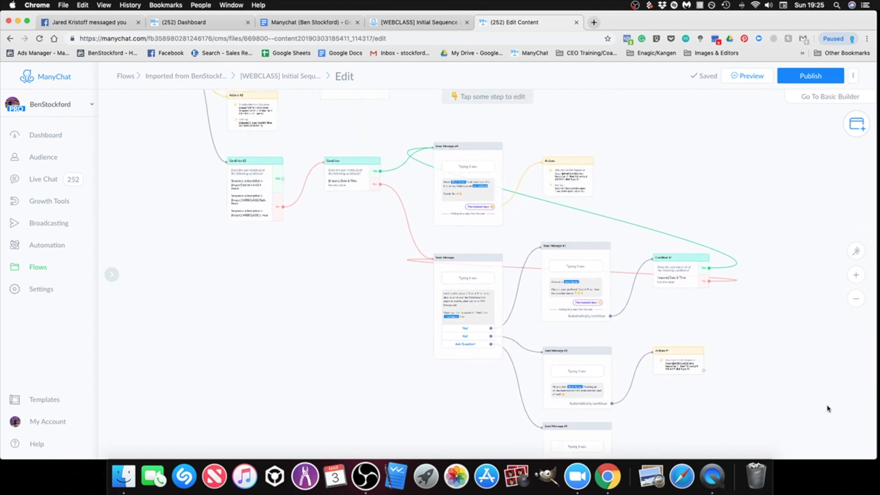
pyautogui.scroll(5, 458, 184)
pyautogui.click(491, 193)
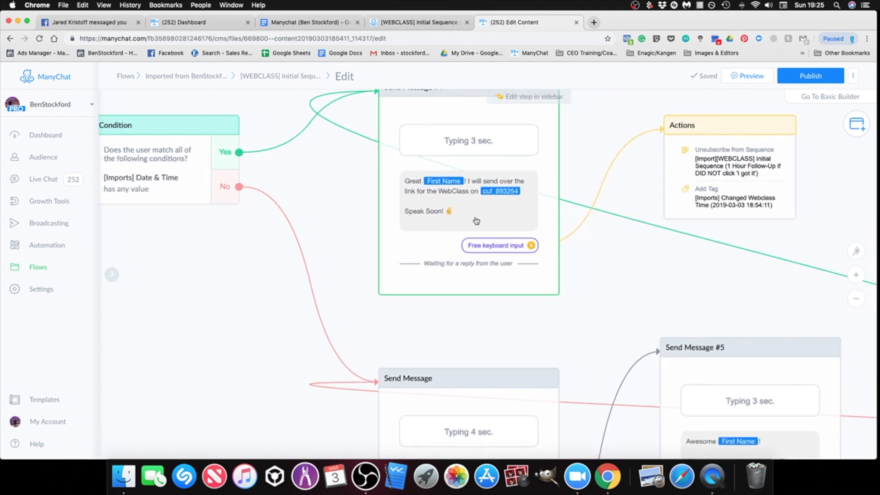
pyautogui.click(522, 327)
pyautogui.scroll(-3, 312, 291)
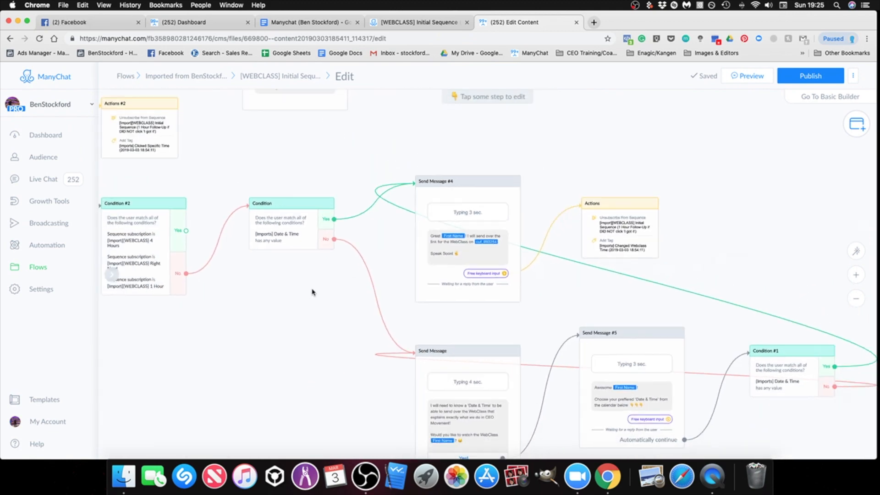
# Step: Examine the text, reply buttons and calendar prompt of the "Which Time Works Best?" message for invalid variables
pyautogui.moveTo(312, 291); pyautogui.dragTo(629, 380)
pyautogui.scroll(-1, 556, 255)
pyautogui.moveTo(556, 255); pyautogui.dragTo(547, 318)
pyautogui.moveTo(681, 201)
pyautogui.mouseDown()
pyautogui.moveTo(660, 260)
pyautogui.moveTo(704, 288)
pyautogui.mouseUp()
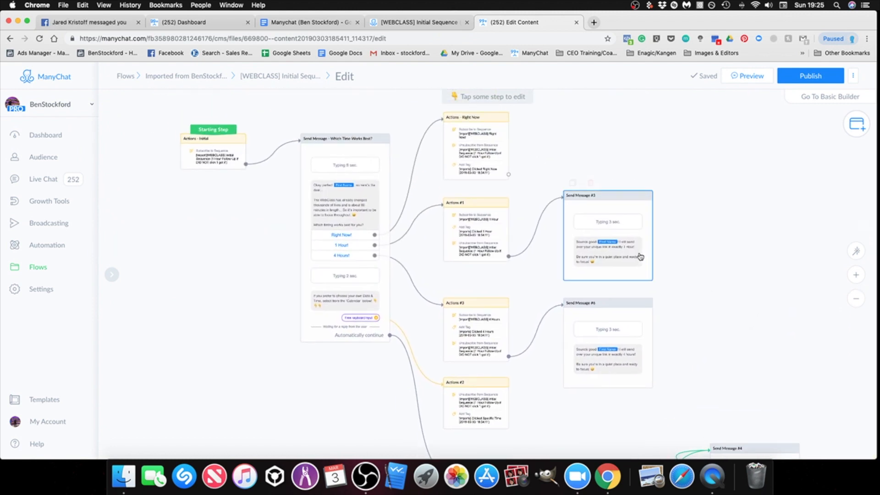
pyautogui.scroll(5, 354, 212)
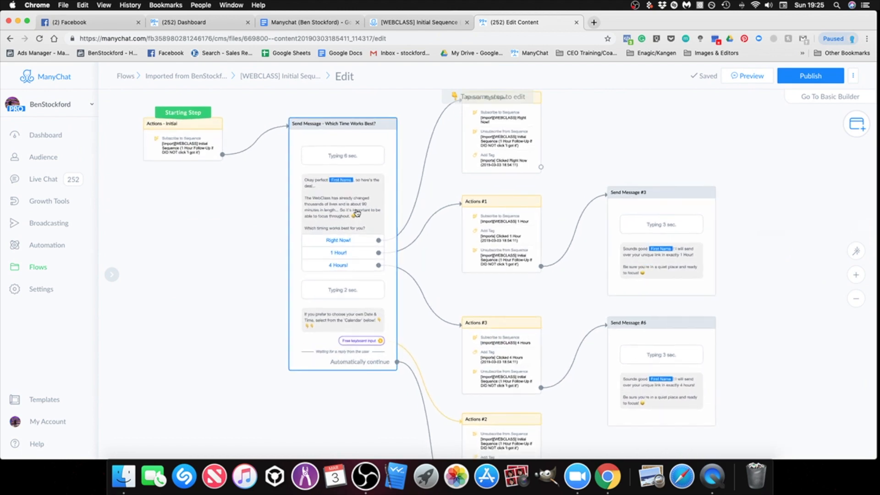
pyautogui.click(355, 211)
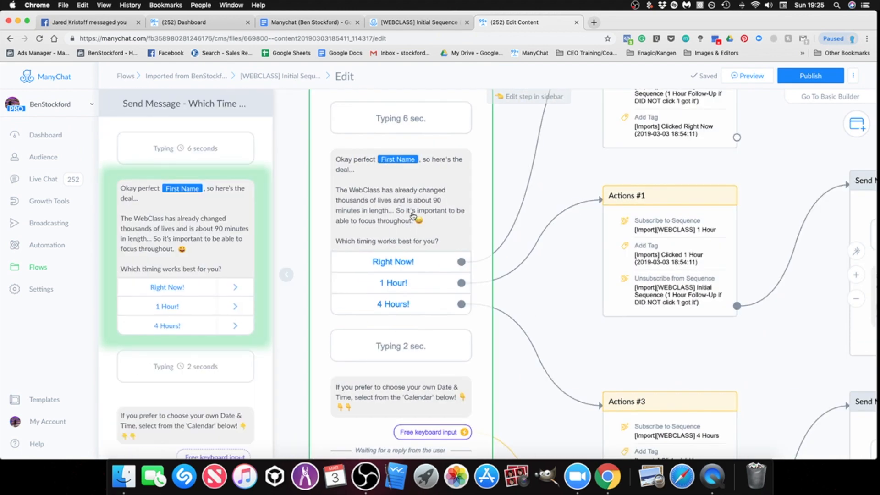
pyautogui.click(198, 253)
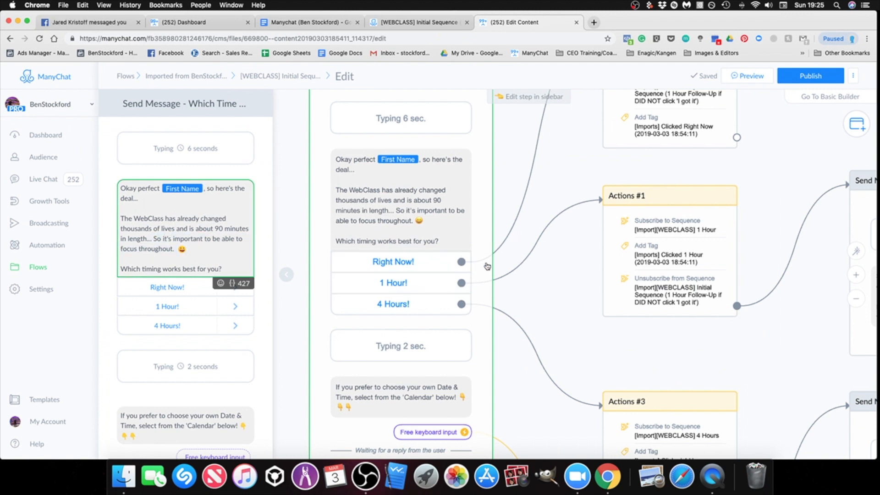
pyautogui.scroll(-5, 212, 374)
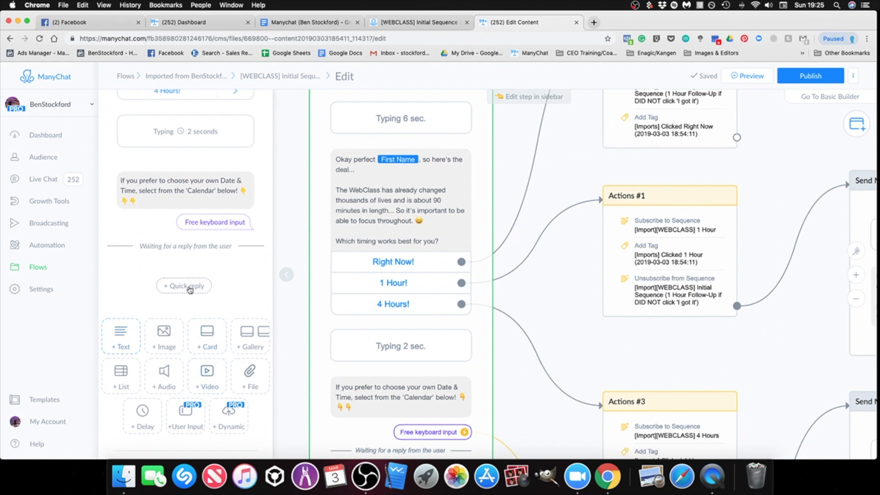
pyautogui.scroll(5, 184, 275)
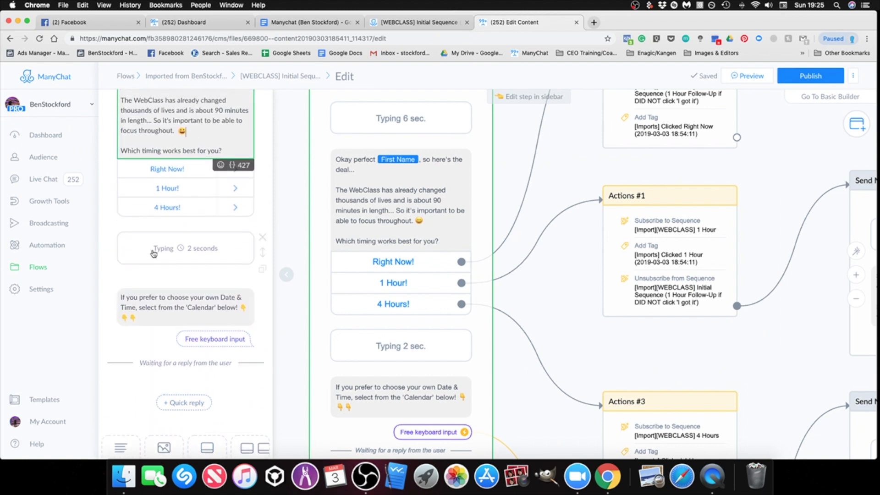
pyautogui.click(559, 317)
# Step: Review the steps from Actions #3 through the conditions to the Yes!, No! and Ask Question! branches for missing field references
pyautogui.scroll(-4, 560, 315)
pyautogui.scroll(-5, 256, 289)
pyautogui.hscroll(3, 255, 289)
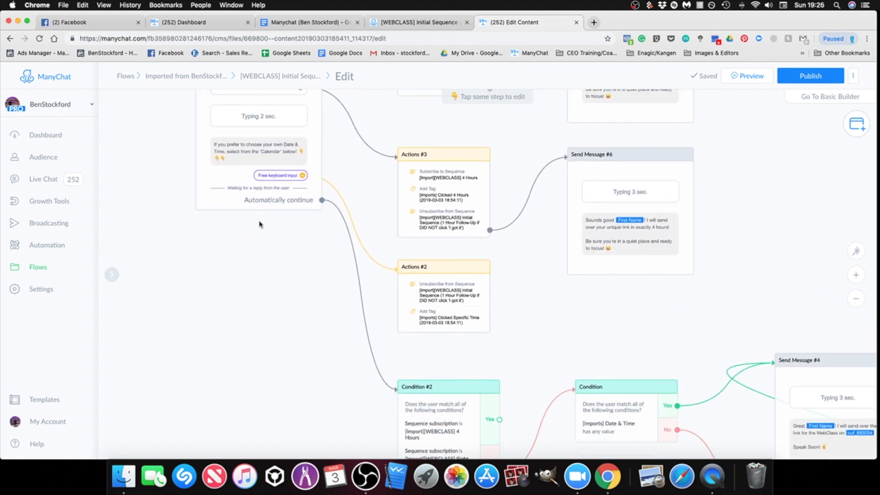
pyautogui.scroll(-5, 271, 265)
pyautogui.hscroll(4, 271, 265)
pyautogui.scroll(-3, 444, 308)
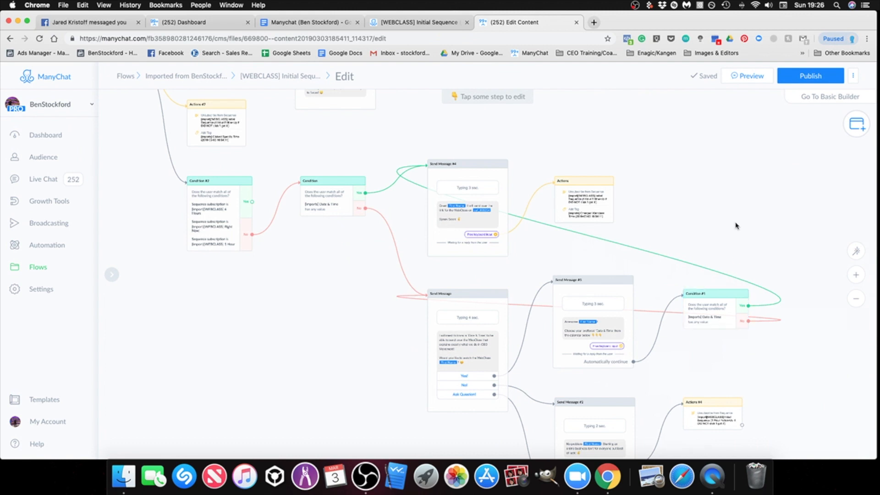
pyautogui.scroll(-3, 737, 226)
pyautogui.scroll(-3, 794, 338)
pyautogui.hscroll(5, 795, 338)
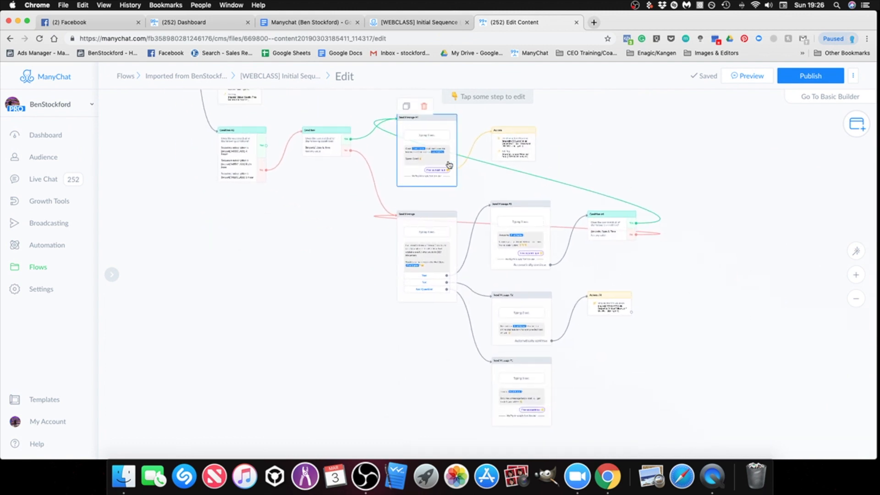
pyautogui.hscroll(2, 585, 154)
pyautogui.scroll(1, 586, 154)
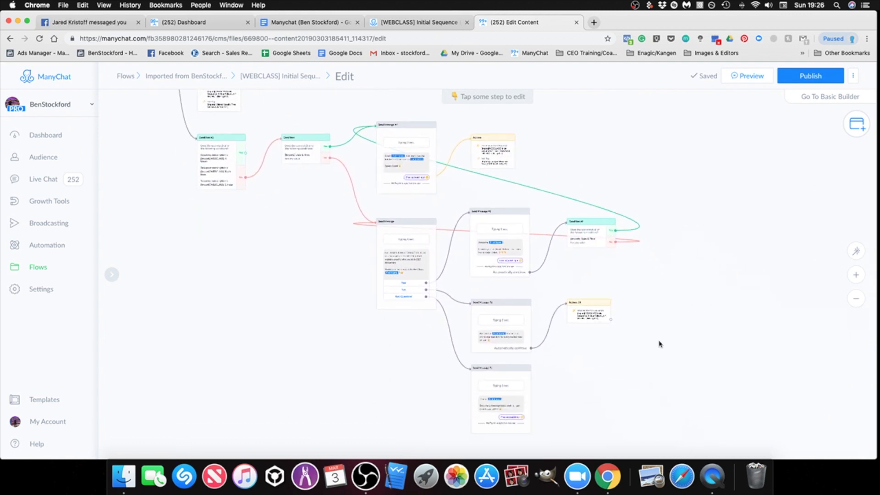
pyautogui.moveTo(659, 344); pyautogui.dragTo(641, 330)
pyautogui.moveTo(664, 285); pyautogui.dragTo(668, 307)
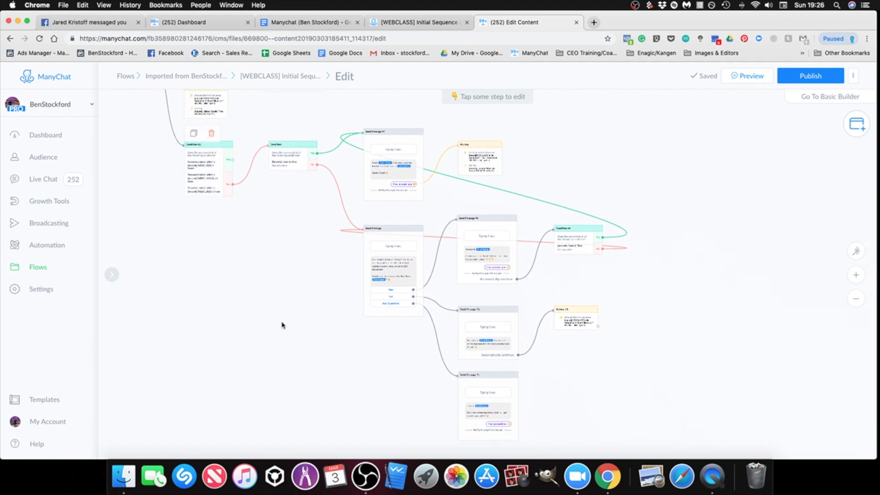
pyautogui.scroll(5, 491, 275)
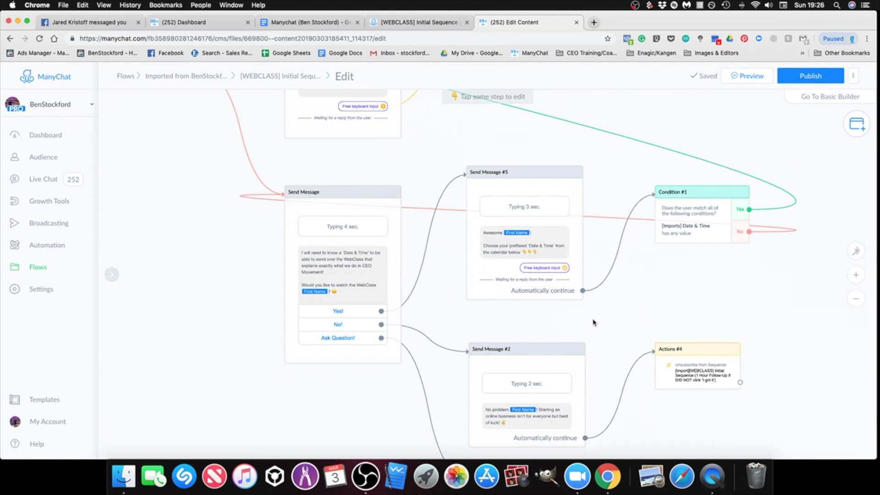
pyautogui.scroll(-5, 593, 322)
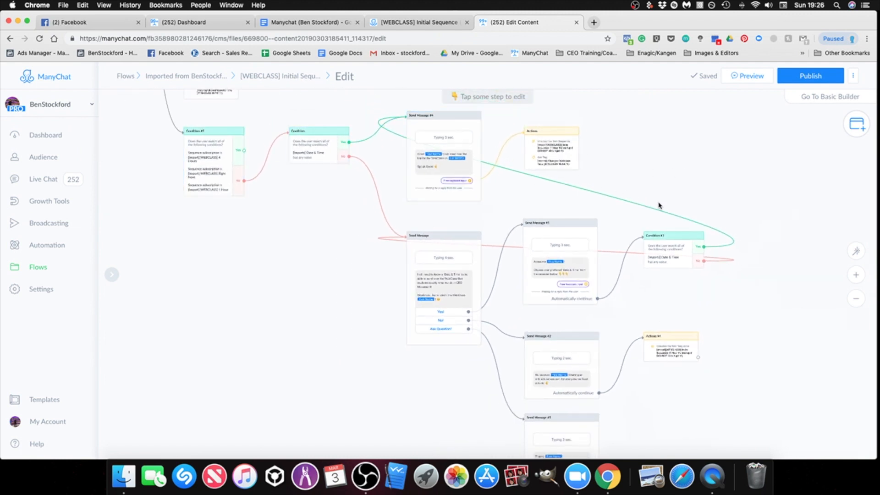
# Step: Review the flow's starting step and timing actions, and try to publish the flow
pyautogui.scroll(5, 261, 293)
pyautogui.hscroll(-5, 261, 294)
pyautogui.scroll(6, 259, 280)
pyautogui.hscroll(-4, 260, 279)
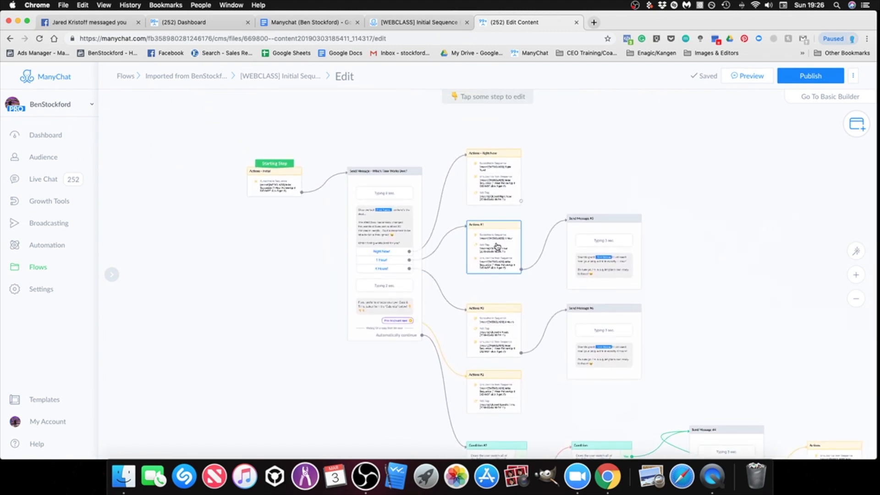
pyautogui.scroll(2, 493, 229)
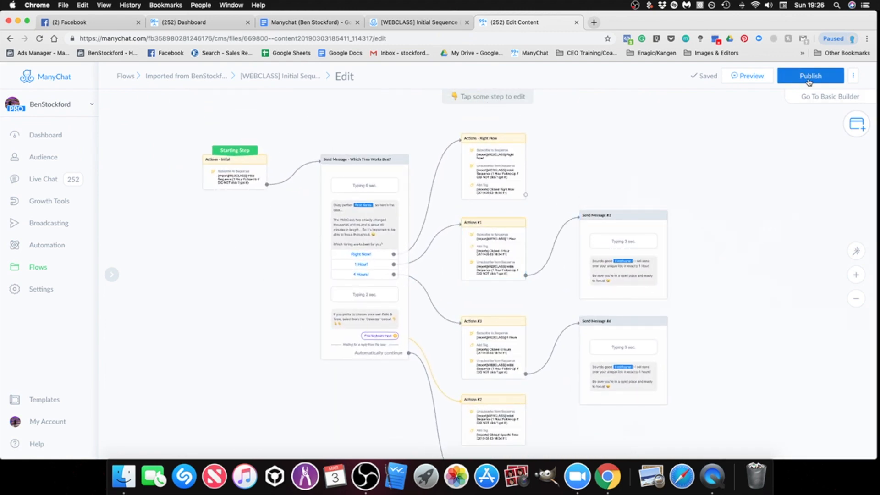
pyautogui.moveTo(781, 110); pyautogui.dragTo(752, 122)
pyautogui.moveTo(702, 139); pyautogui.dragTo(724, 135)
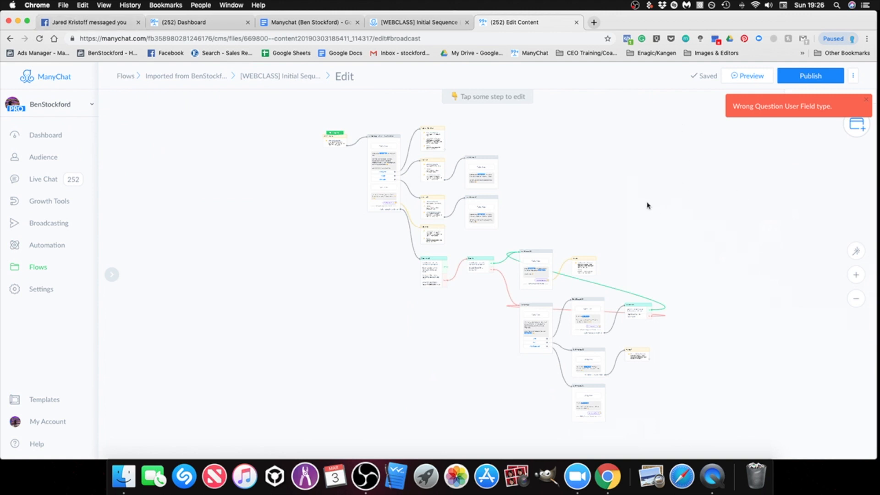
# Step: Try to preview the imported Initial Sequence flow
pyautogui.scroll(5, 451, 183)
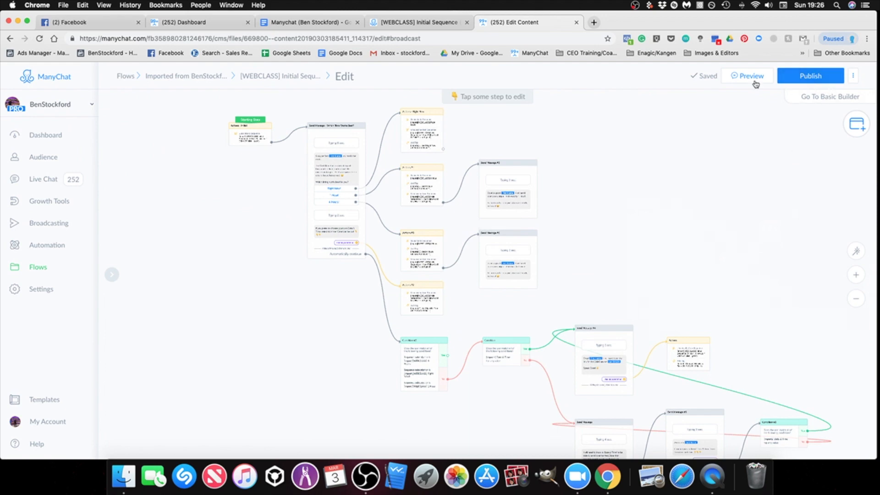
pyautogui.scroll(3, 600, 204)
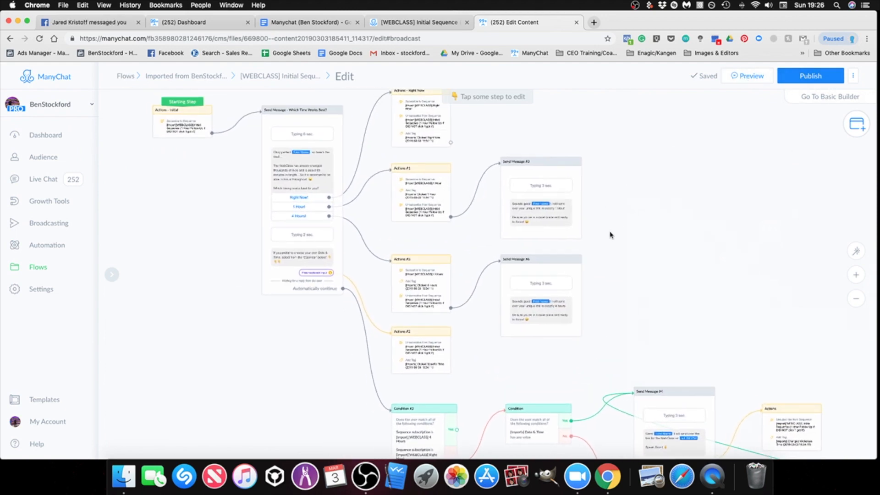
pyautogui.click(735, 76)
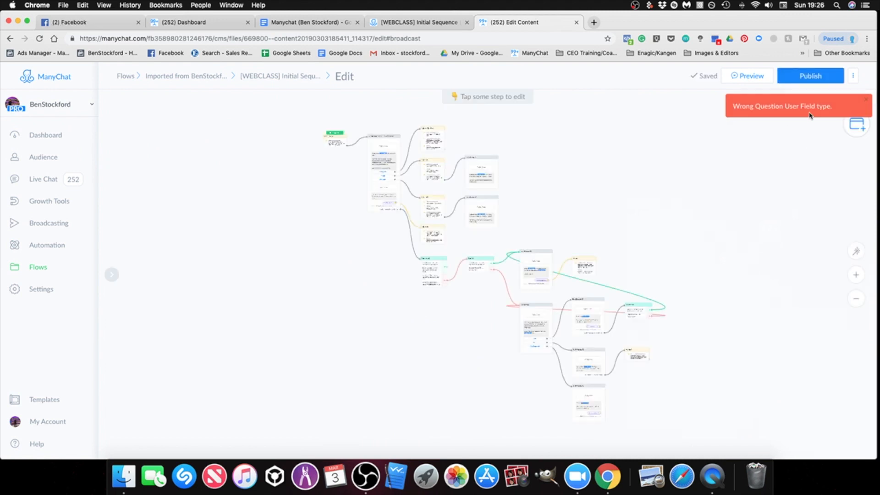
# Step: Review the two conditions and the Yes!, No! and Ask Question! branches for a wrong user field type
pyautogui.scroll(10, 435, 291)
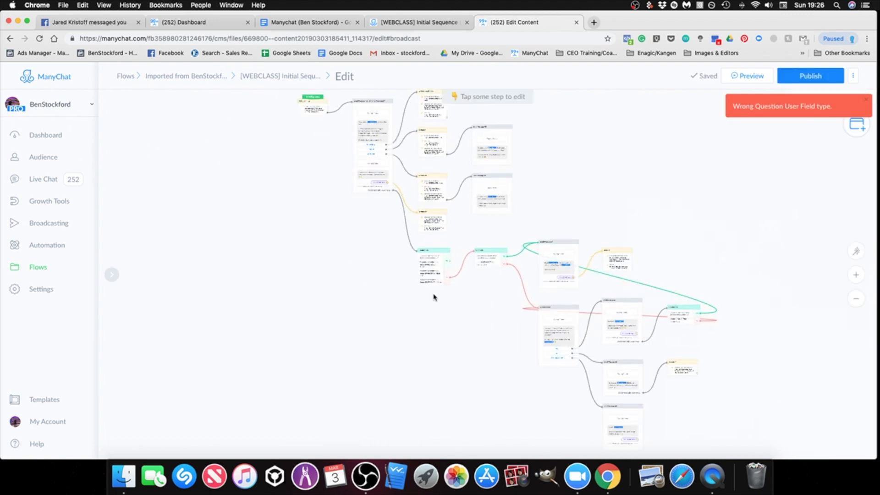
pyautogui.scroll(3, 563, 282)
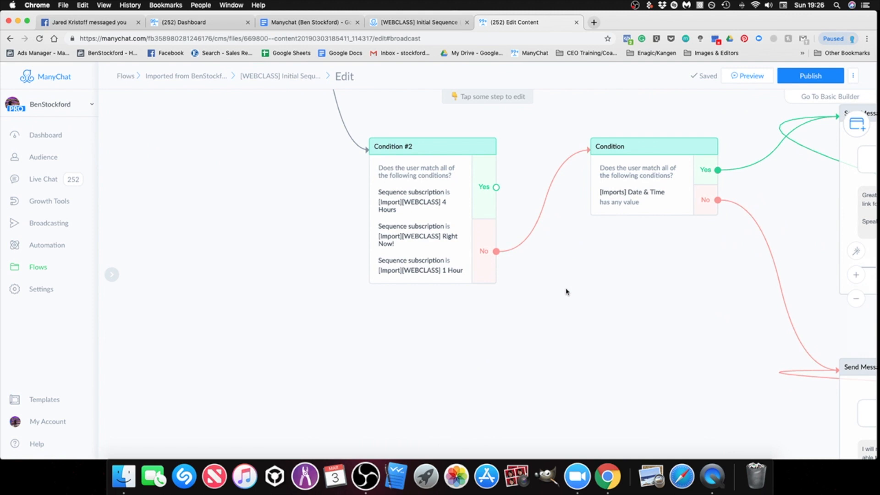
pyautogui.scroll(-5, 604, 277)
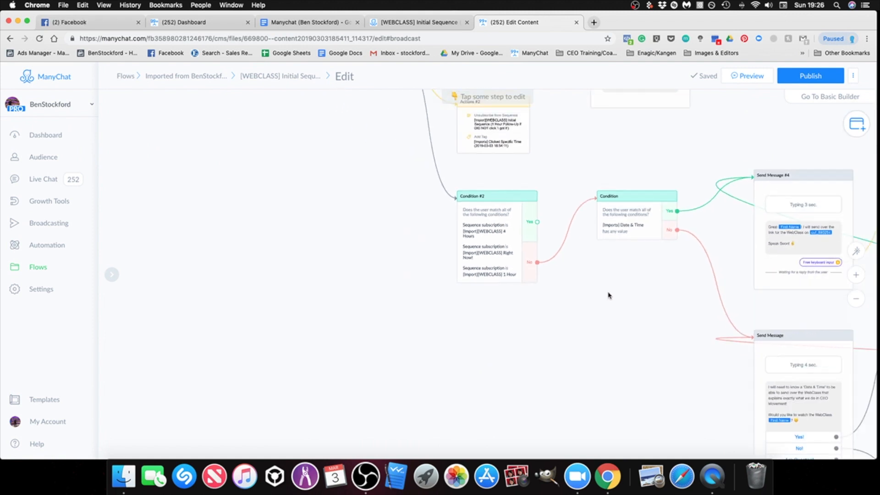
pyautogui.moveTo(618, 336); pyautogui.dragTo(460, 246)
pyautogui.scroll(-2, 467, 274)
pyautogui.moveTo(475, 278); pyautogui.dragTo(345, 184)
pyautogui.moveTo(697, 339); pyautogui.dragTo(683, 336)
pyautogui.scroll(5, 541, 384)
pyautogui.moveTo(662, 299); pyautogui.dragTo(656, 454)
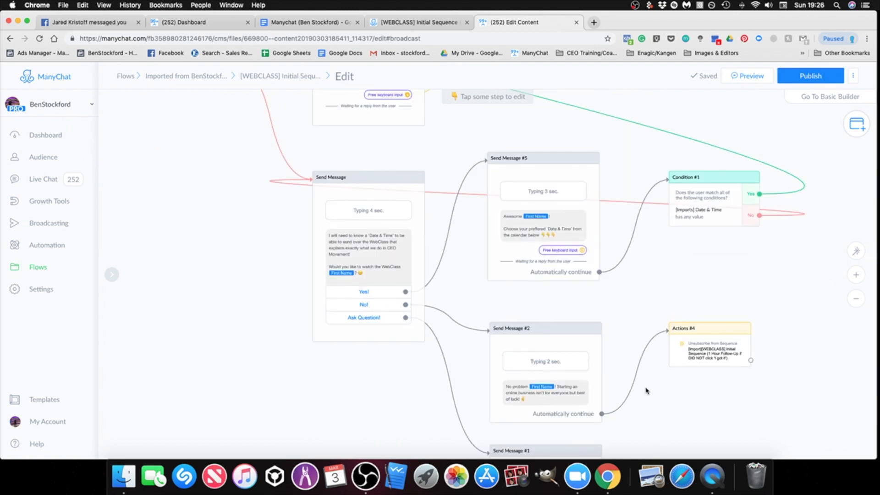
# Step: Check the custom field that saves the calendar reply in the "Which Time Works Best?" message
pyautogui.moveTo(284, 210); pyautogui.dragTo(610, 387)
pyautogui.moveTo(242, 173); pyautogui.dragTo(321, 368)
pyautogui.moveTo(267, 305); pyautogui.dragTo(336, 387)
pyautogui.moveTo(203, 224); pyautogui.dragTo(275, 299)
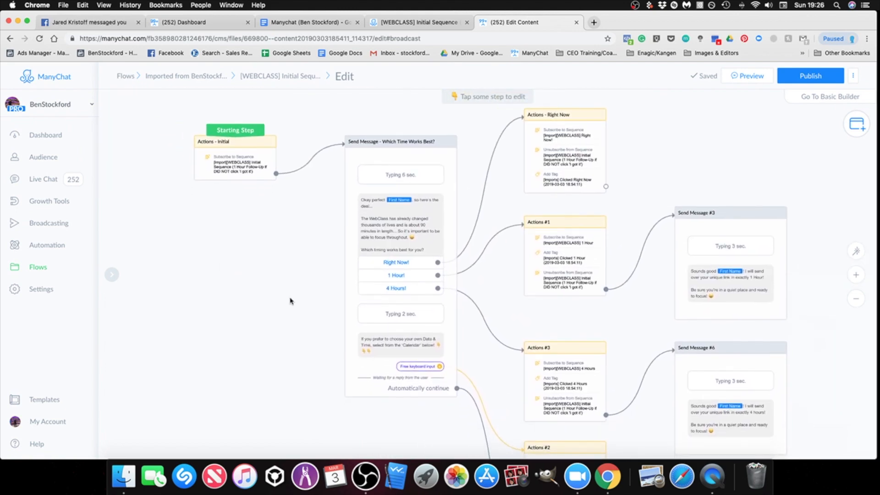
pyautogui.click(451, 334)
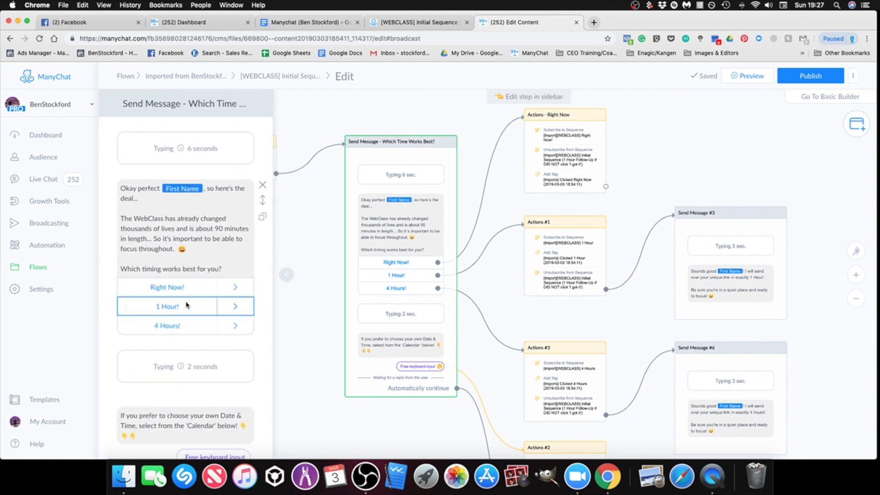
pyautogui.scroll(-6, 188, 306)
pyautogui.scroll(3, 188, 306)
pyautogui.click(212, 227)
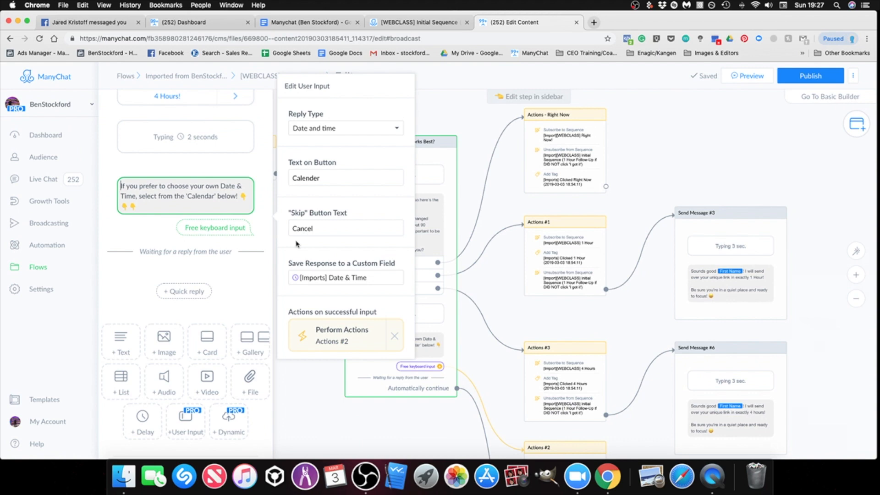
pyautogui.click(517, 304)
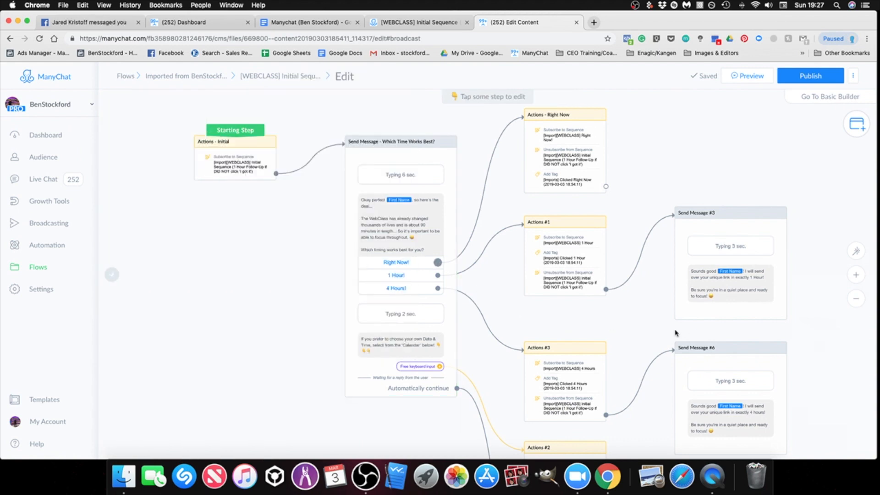
# Step: Check the field used by the Condition step that follows Condition #2
pyautogui.moveTo(481, 419); pyautogui.dragTo(316, 261)
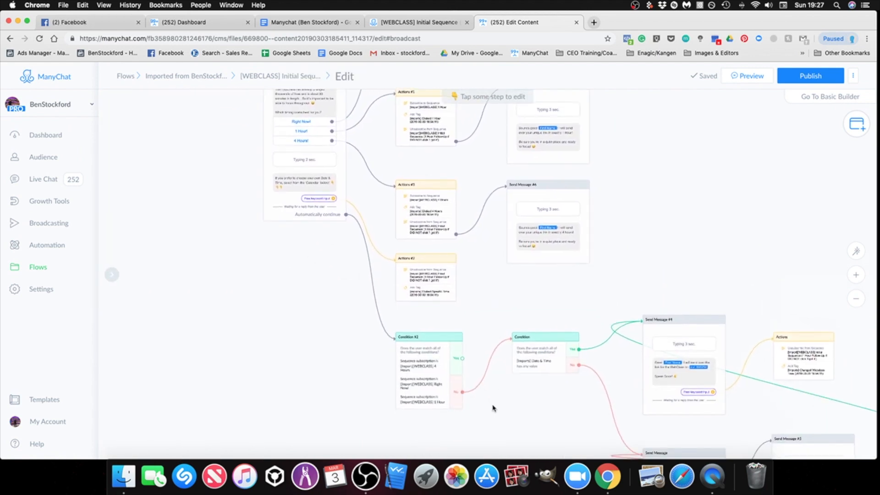
pyautogui.moveTo(493, 407); pyautogui.dragTo(504, 347)
pyautogui.scroll(2, 502, 346)
pyautogui.click(518, 291)
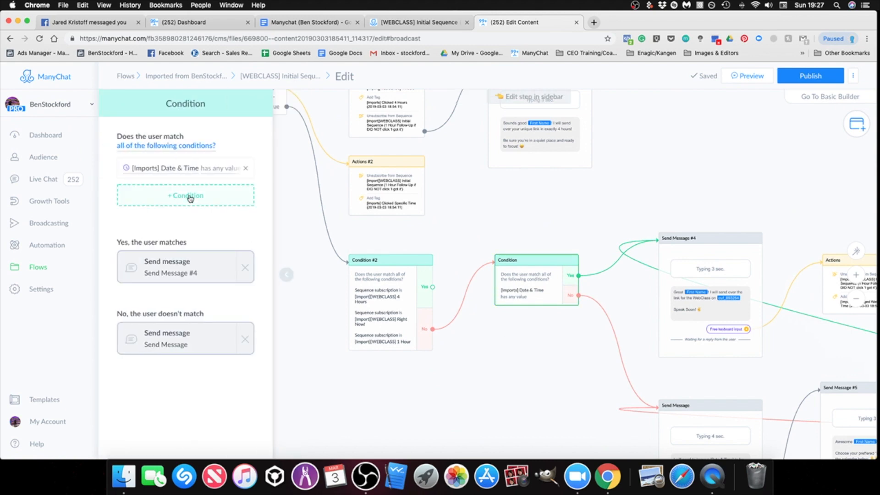
pyautogui.click(516, 368)
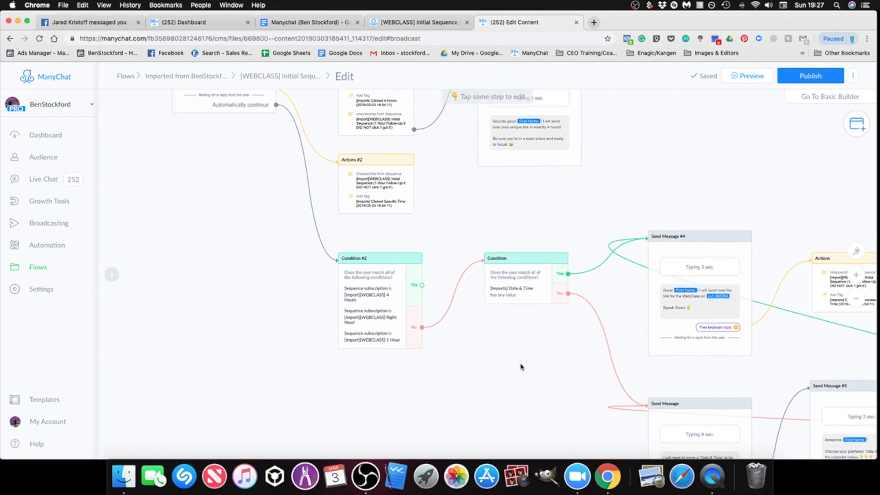
# Step: Set the user input of Send Message #4 to save its response to the [Imports] Date & Time custom field
pyautogui.moveTo(516, 370); pyautogui.dragTo(305, 344)
pyautogui.click(488, 307)
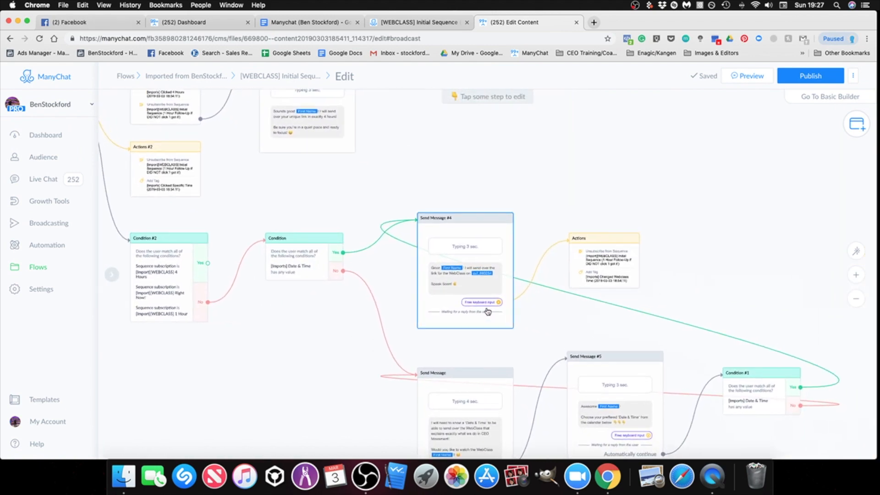
pyautogui.scroll(1, 476, 303)
pyautogui.click(477, 302)
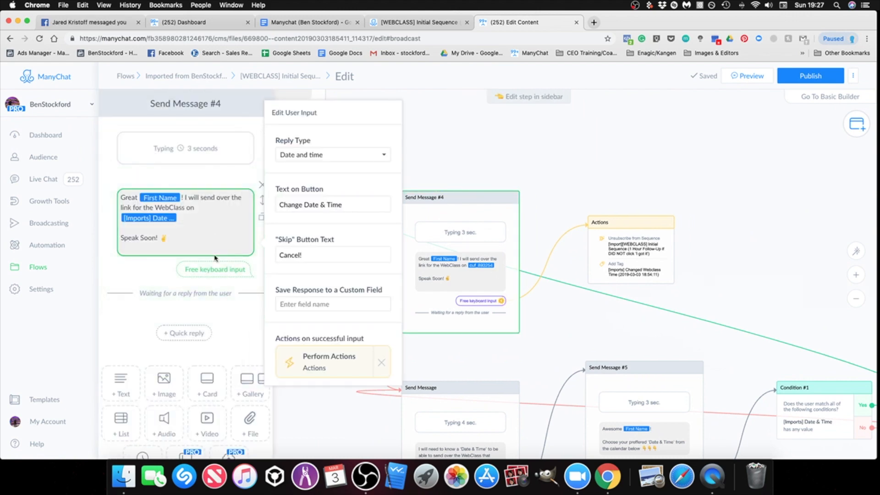
pyautogui.click(459, 355)
pyautogui.scroll(-5, 515, 302)
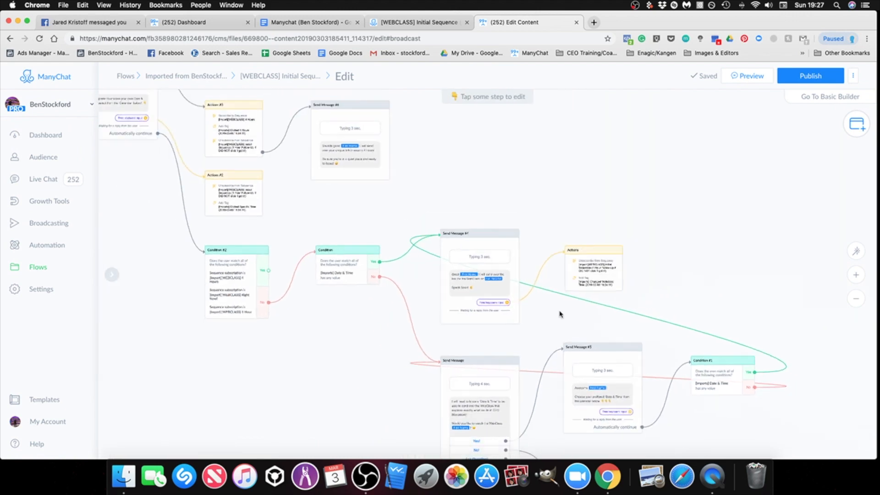
pyautogui.scroll(5, 511, 277)
pyautogui.click(516, 302)
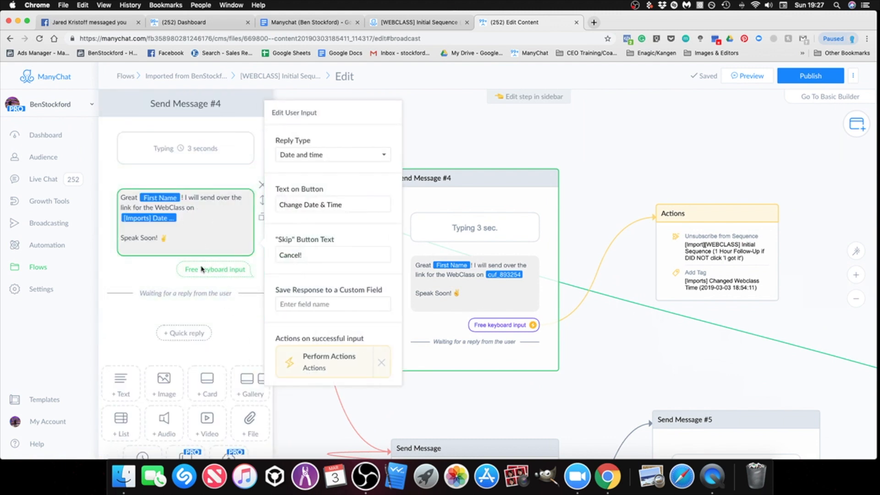
pyautogui.click(316, 304)
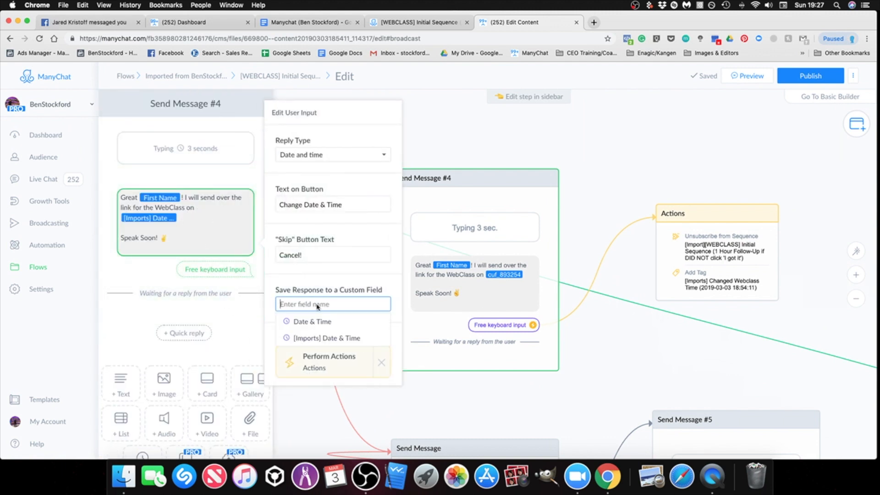
pyautogui.click(329, 339)
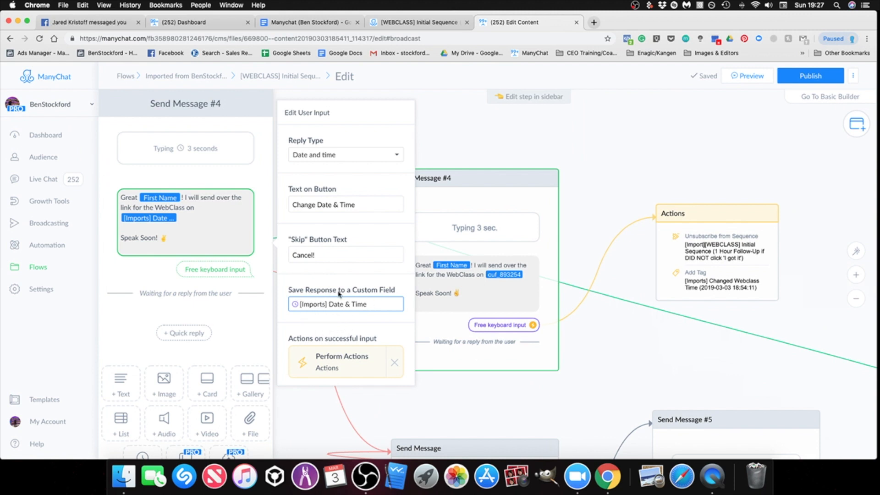
pyautogui.click(611, 365)
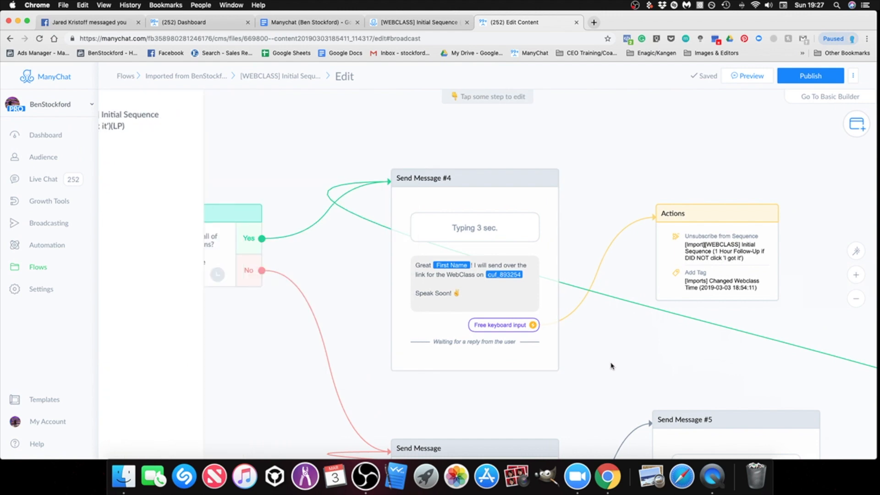
# Step: Save the calendar response of Send Message #5 to the [Imports] Date & Time custom field
pyautogui.scroll(-5, 611, 366)
pyautogui.moveTo(611, 365); pyautogui.dragTo(536, 195)
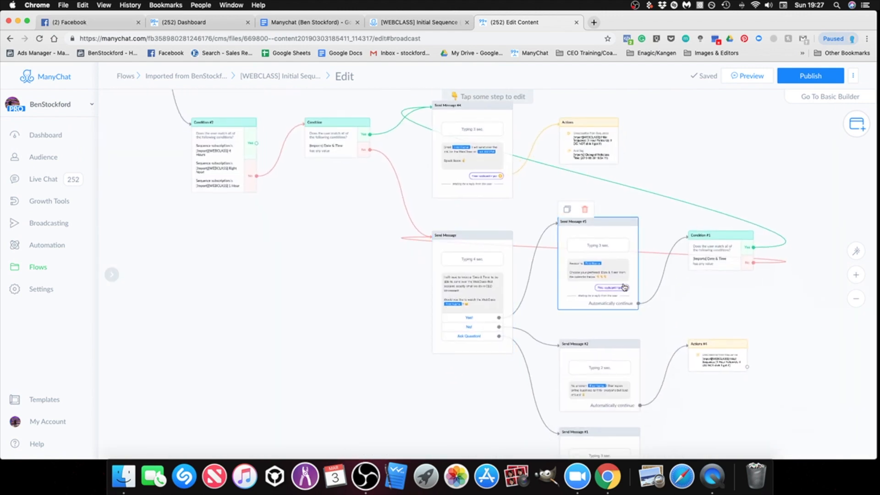
pyautogui.scroll(5, 681, 309)
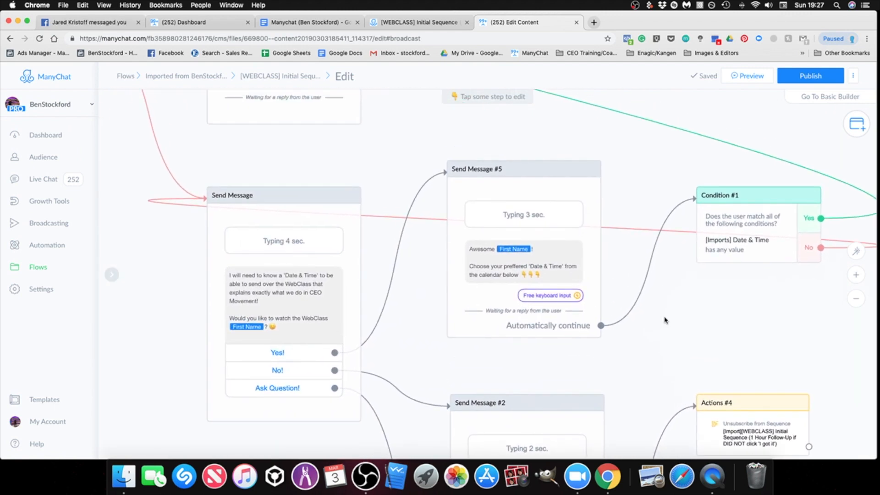
pyautogui.moveTo(715, 357); pyautogui.dragTo(689, 389)
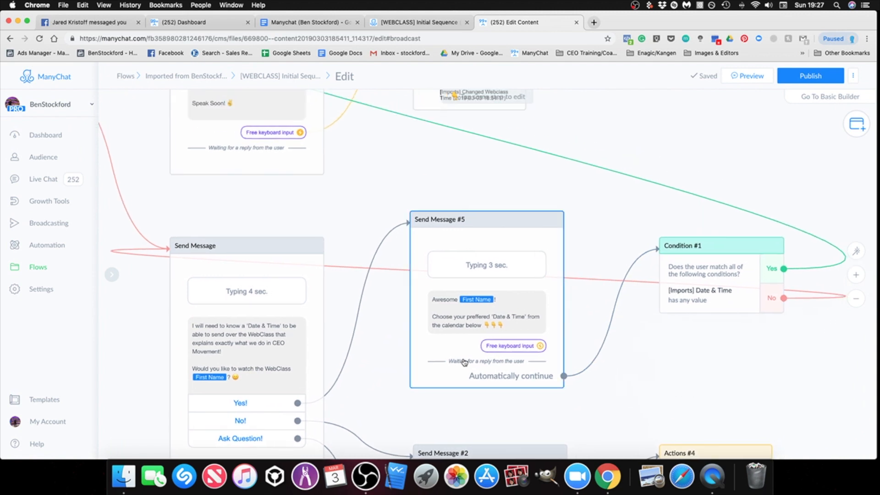
pyautogui.moveTo(578, 192); pyautogui.dragTo(581, 225)
pyautogui.click(525, 377)
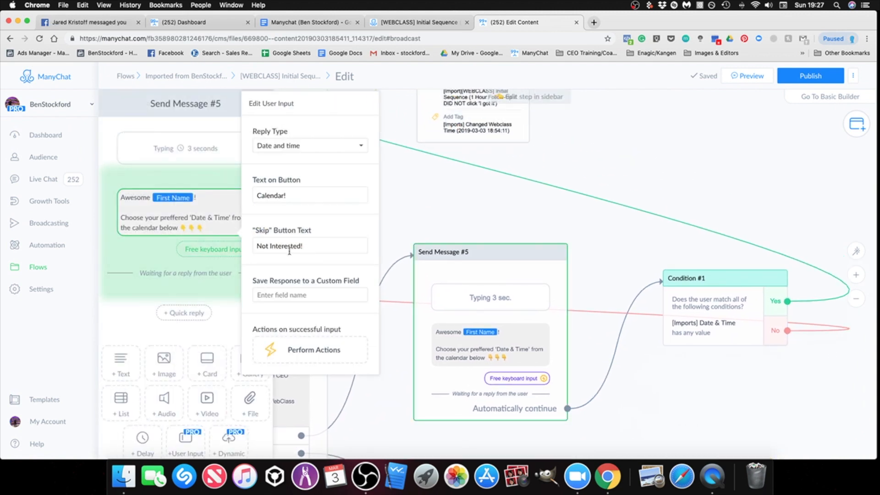
pyautogui.click(281, 297)
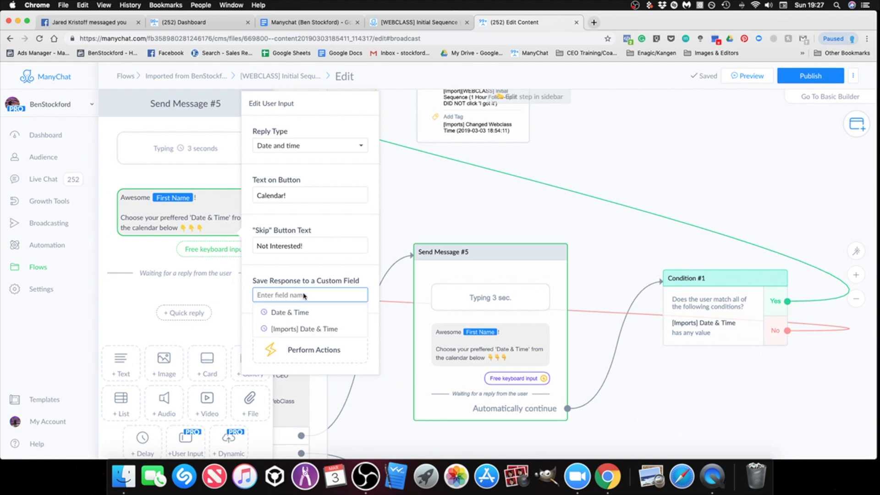
pyautogui.click(306, 329)
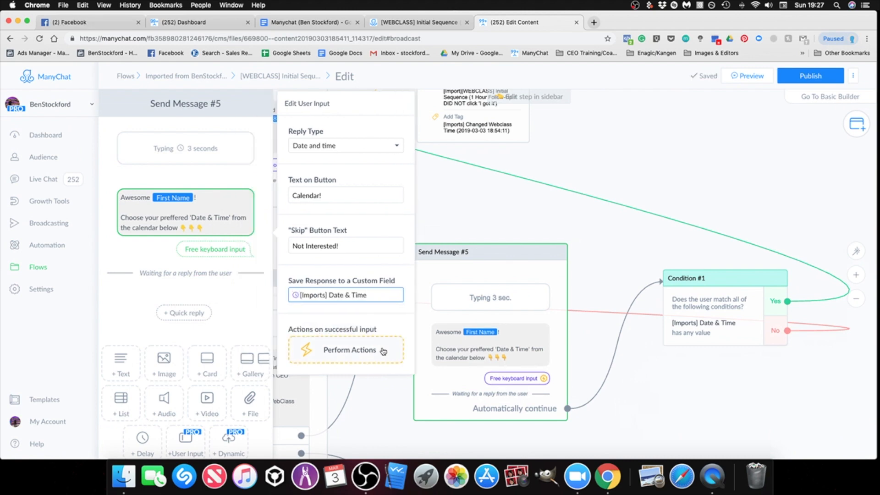
pyautogui.click(695, 395)
# Step: Look over the remaining branches down to Send Message #1 and back up through the conditions for unset fields
pyautogui.scroll(-5, 696, 394)
pyautogui.moveTo(695, 395); pyautogui.dragTo(638, 305)
pyautogui.scroll(-4, 618, 272)
pyautogui.scroll(-3, 305, 291)
pyautogui.moveTo(304, 289); pyautogui.dragTo(277, 205)
pyautogui.scroll(5, 517, 393)
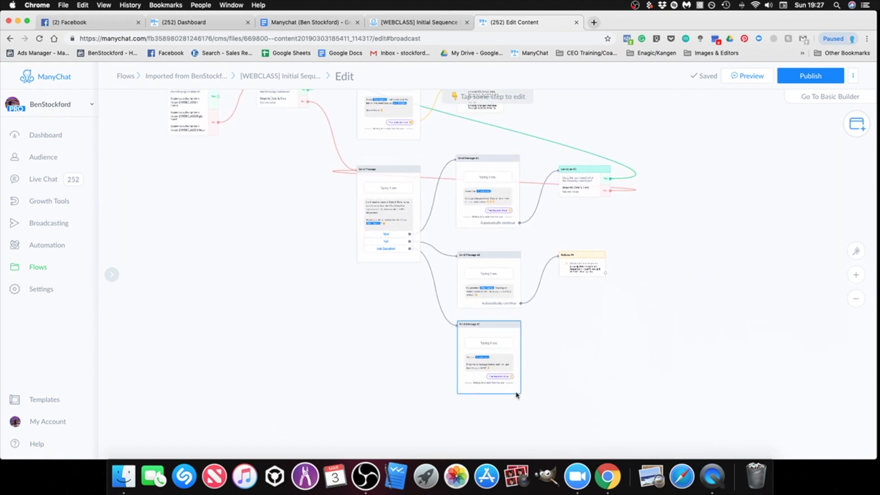
pyautogui.scroll(-4, 552, 352)
pyautogui.moveTo(568, 333); pyautogui.dragTo(591, 415)
pyautogui.moveTo(193, 119); pyautogui.dragTo(405, 380)
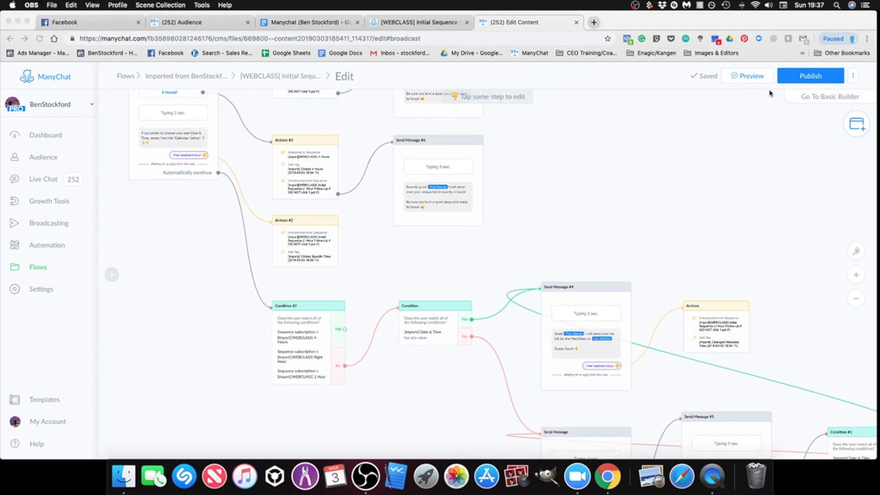
# Step: Send a preview of the Initial Sequence flow to Messenger and read the received message in the Facebook chat
pyautogui.click(751, 77)
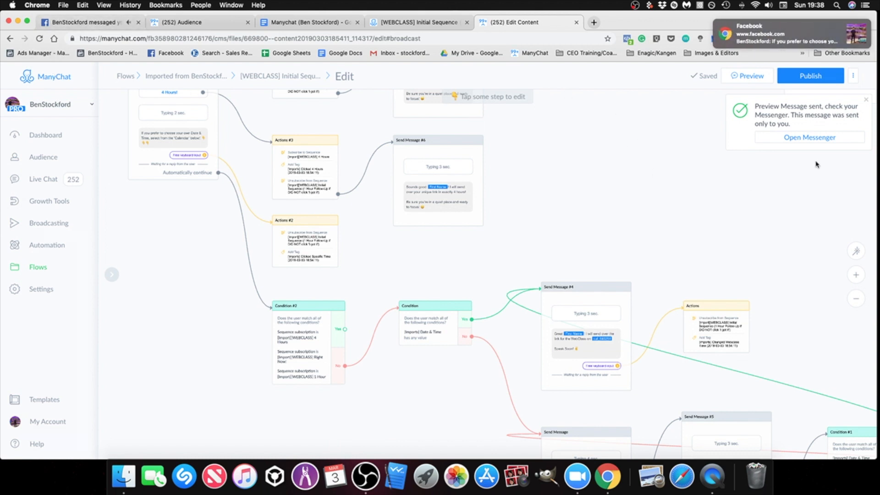
pyautogui.click(69, 22)
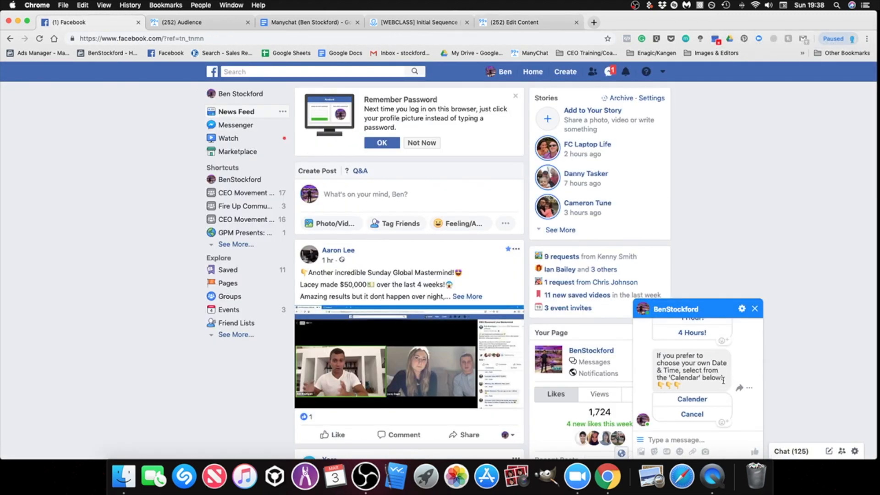
pyautogui.scroll(5, 727, 383)
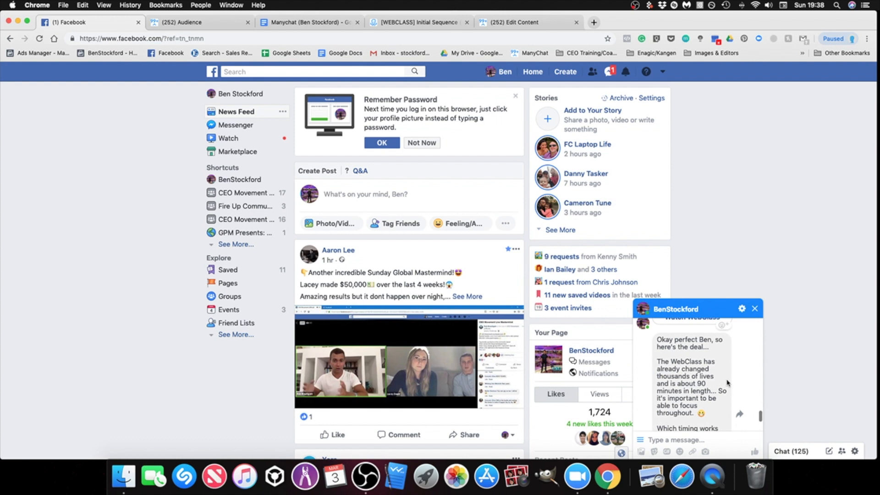
pyautogui.scroll(2, 718, 393)
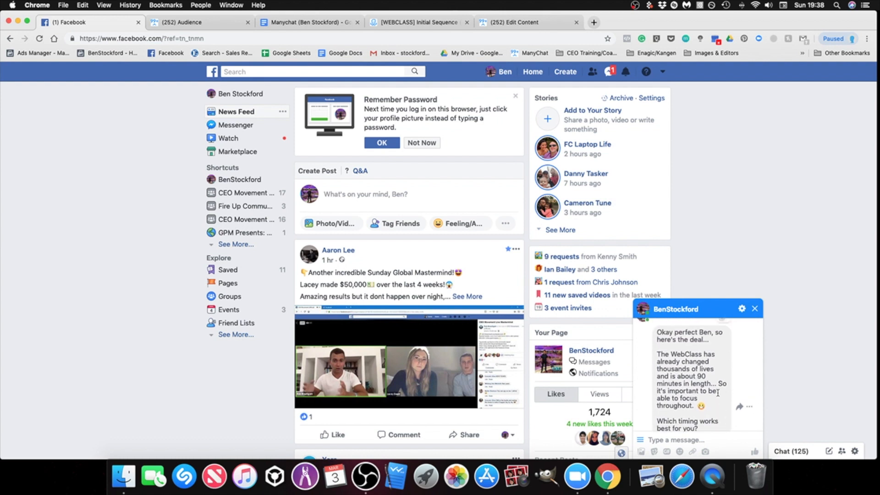
# Step: Answer the previewed timing question with "Right Now!" and check the chat for the reply
pyautogui.scroll(-7, 718, 393)
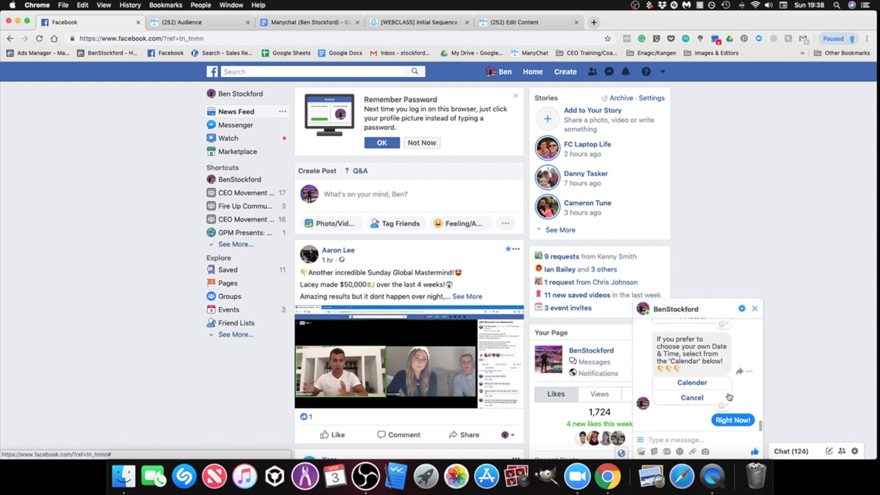
pyautogui.scroll(1, 715, 381)
pyautogui.scroll(-1, 714, 378)
pyautogui.scroll(1, 714, 378)
pyautogui.scroll(-1, 714, 378)
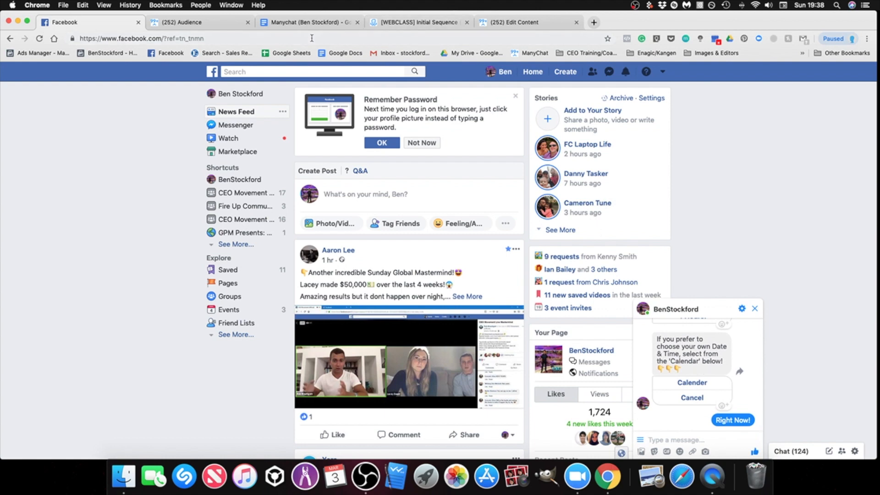
# Step: Search the ManyChat audience for the tester by full name and open the matching subscriber profile to review its tags and sequences
pyautogui.click(186, 23)
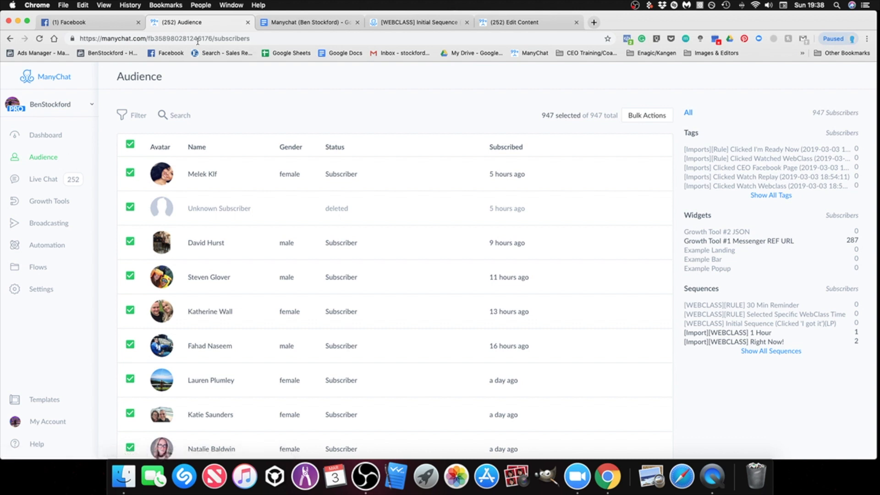
pyautogui.click(43, 136)
pyautogui.click(43, 157)
pyautogui.click(45, 135)
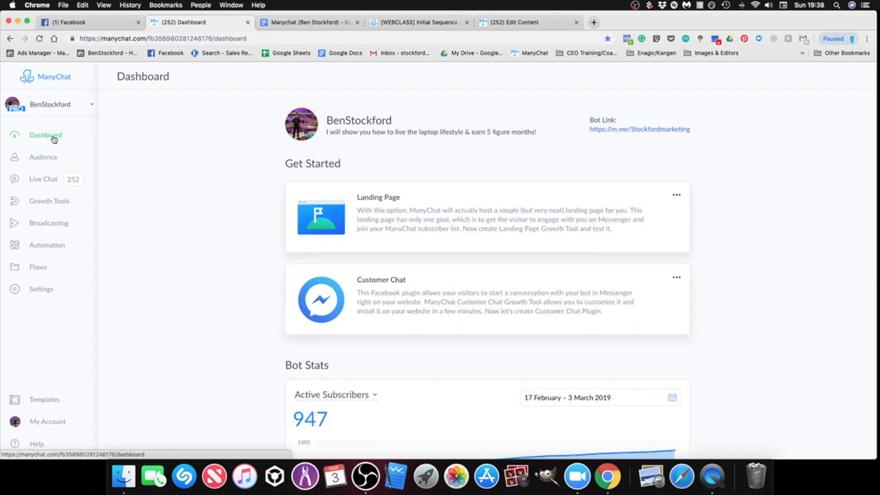
pyautogui.click(44, 156)
pyautogui.click(176, 113)
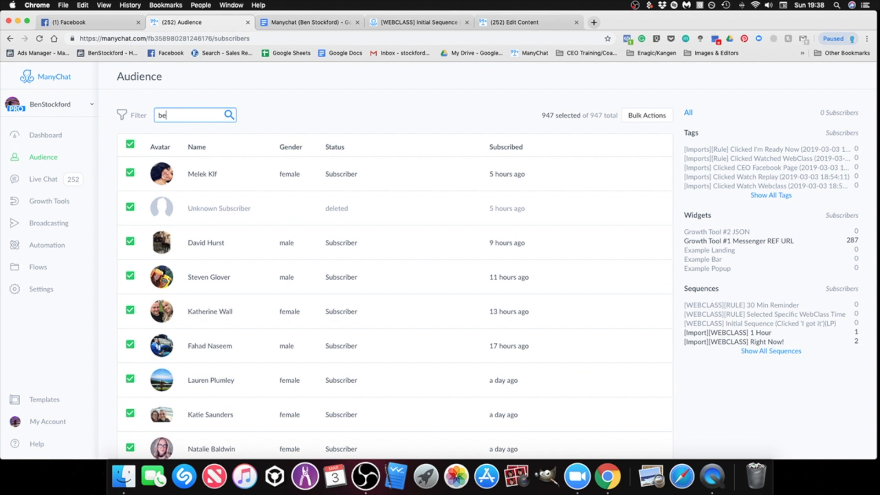
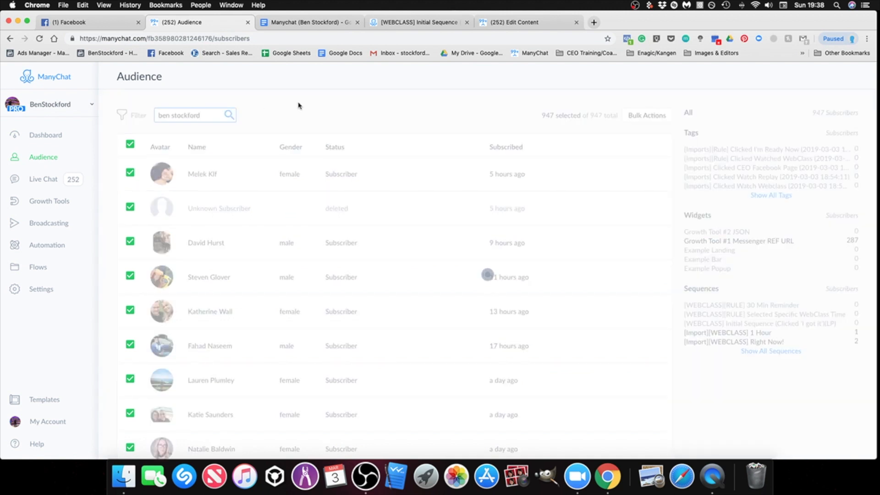
pyautogui.click(251, 282)
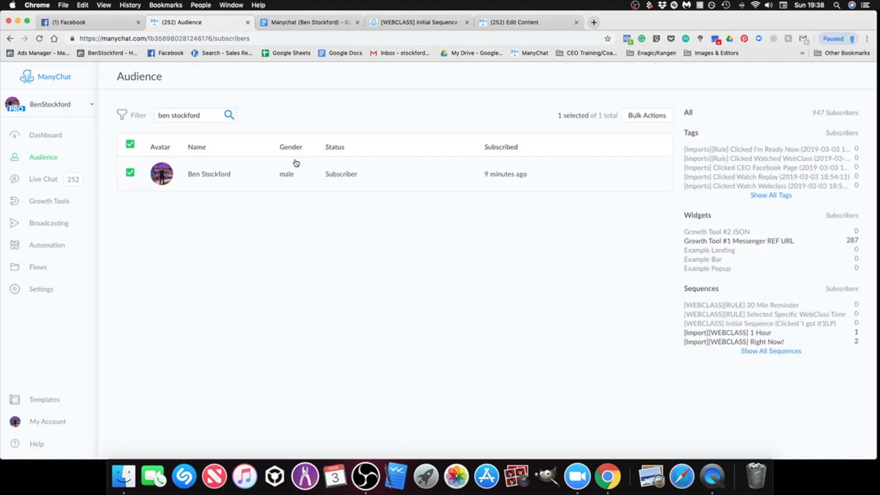
pyautogui.click(219, 176)
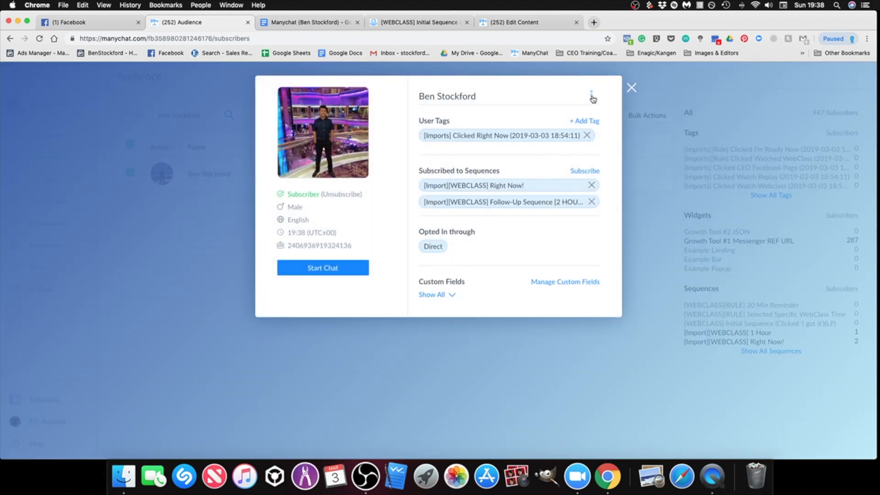
# Step: Permanently delete the tester's user data, confirming with the word "delete", and close the subscriber profile
pyautogui.click(592, 97)
pyautogui.click(542, 140)
pyautogui.click(432, 202)
pyautogui.write('delete')
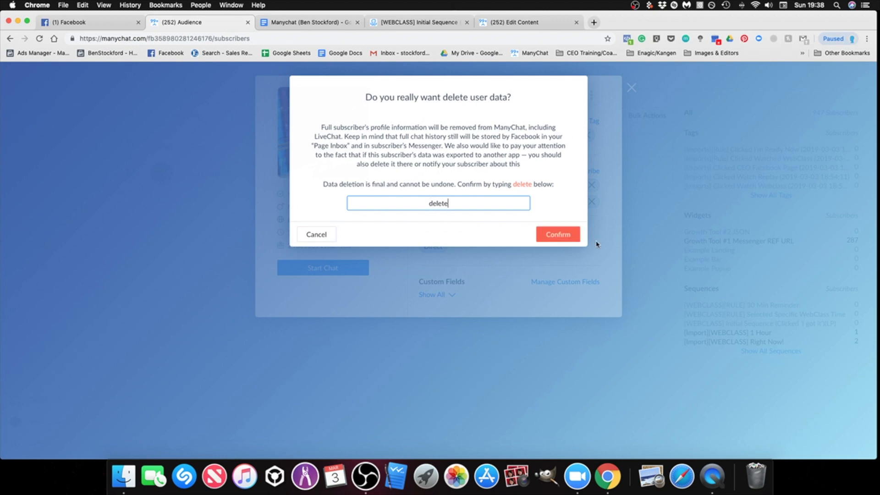
pyautogui.click(557, 235)
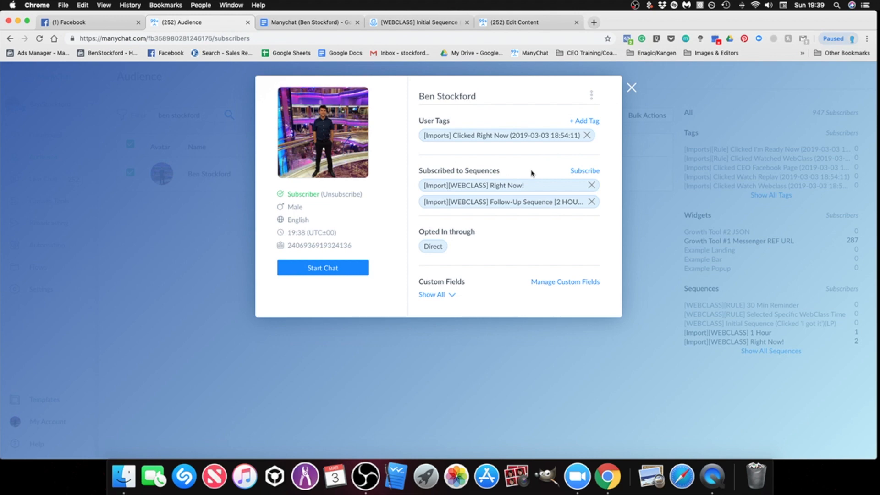
pyautogui.click(632, 88)
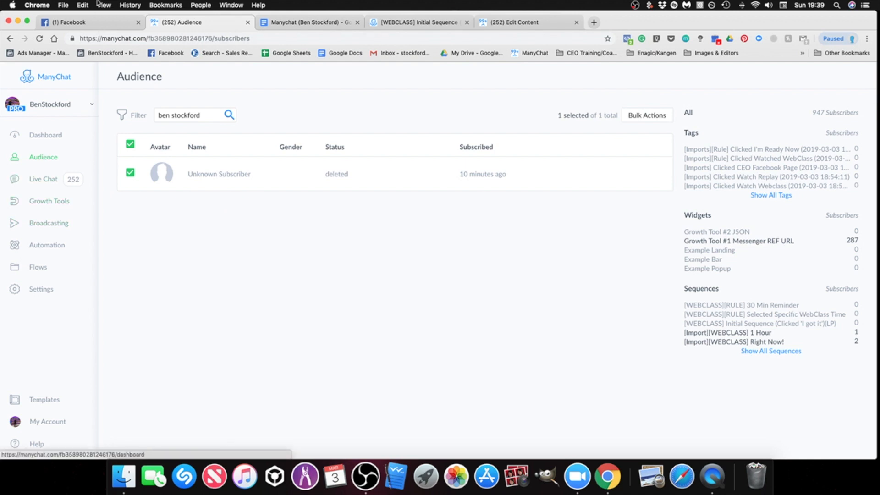
# Step: Answer the timing question in the Facebook chat with "Right Now!" again and read the bot's reply
pyautogui.click(94, 23)
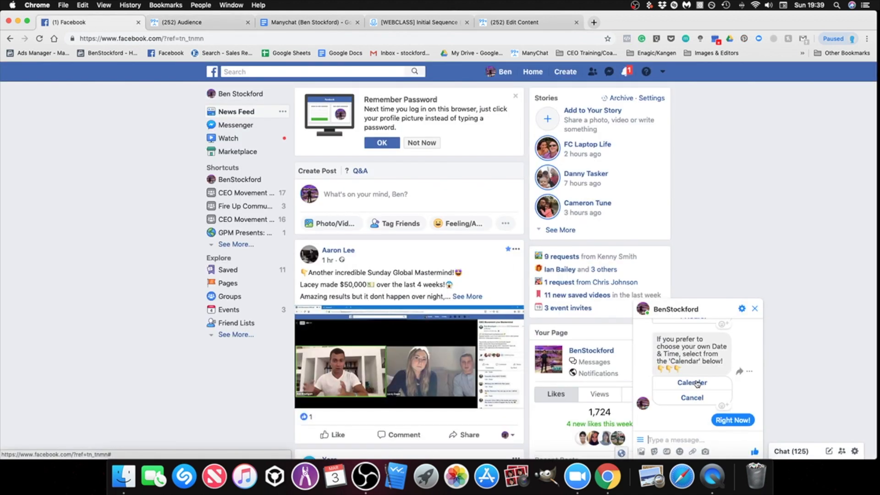
pyautogui.scroll(3, 696, 383)
pyautogui.click(692, 350)
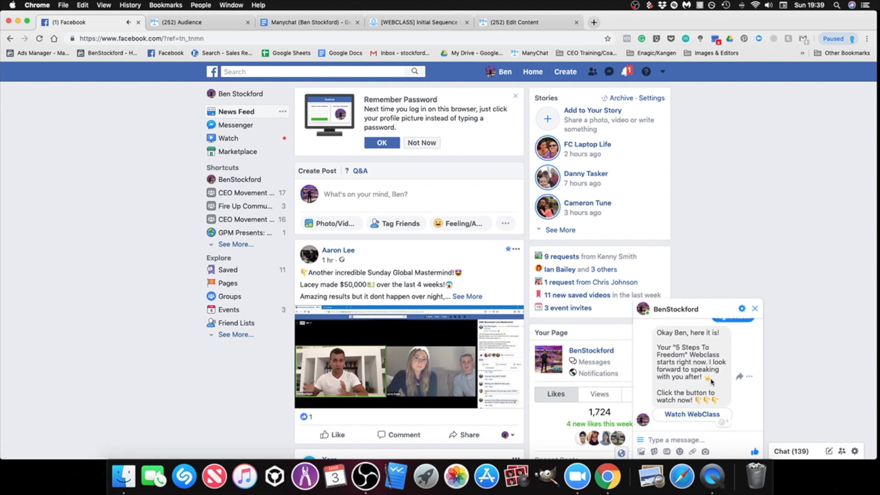
pyautogui.scroll(5, 711, 381)
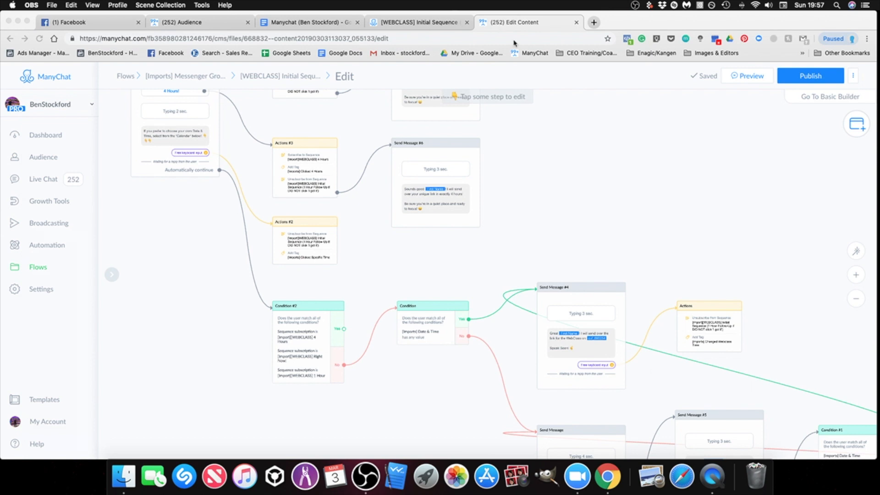
# Step: Publish the edited [WEBCLASS] Initial Sequence flow in ManyChat
pyautogui.click(657, 178)
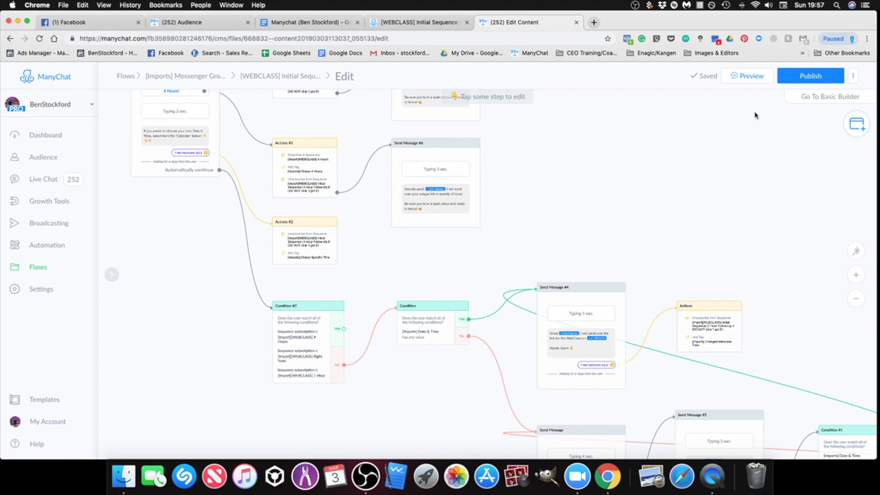
pyautogui.click(808, 79)
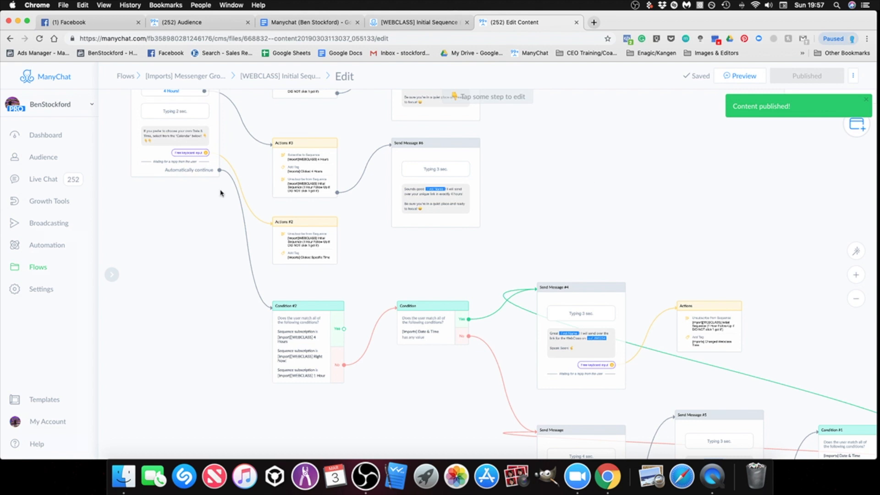
# Step: Open the folder of flows imported from the shared page and check the [WEBCLASS] Right Now! flow's draft status
pyautogui.click(38, 273)
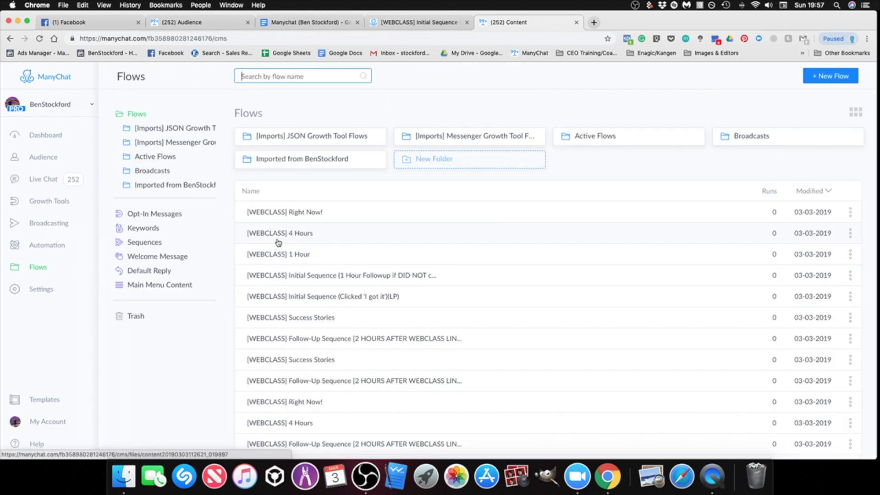
pyautogui.click(308, 163)
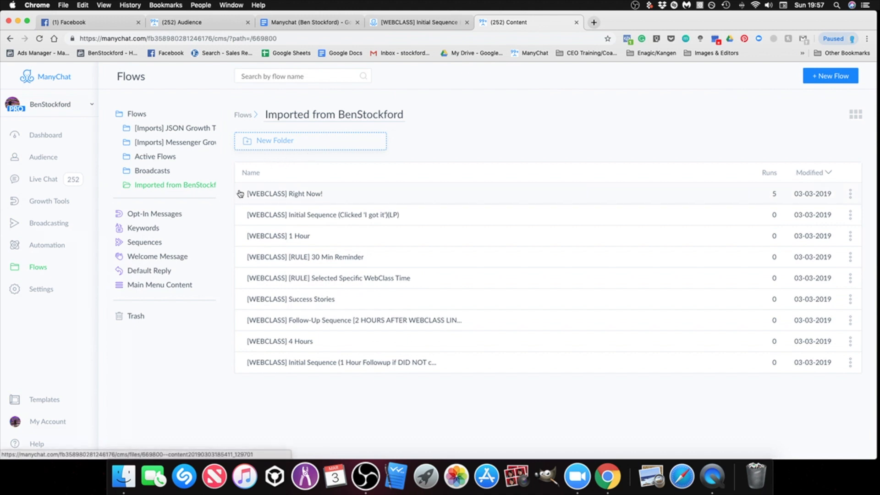
pyautogui.moveTo(242, 198)
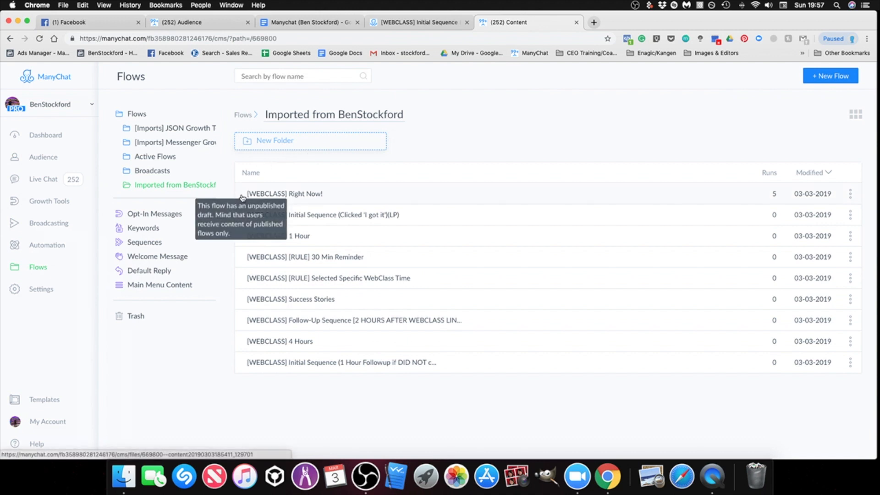
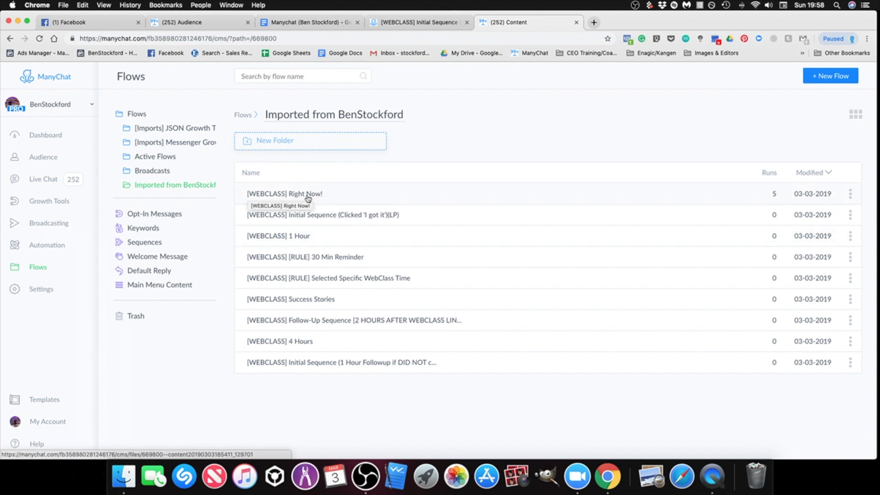
# Step: Open the imported [WEBCLASS] Right Now! flow for editing
pyautogui.click(308, 195)
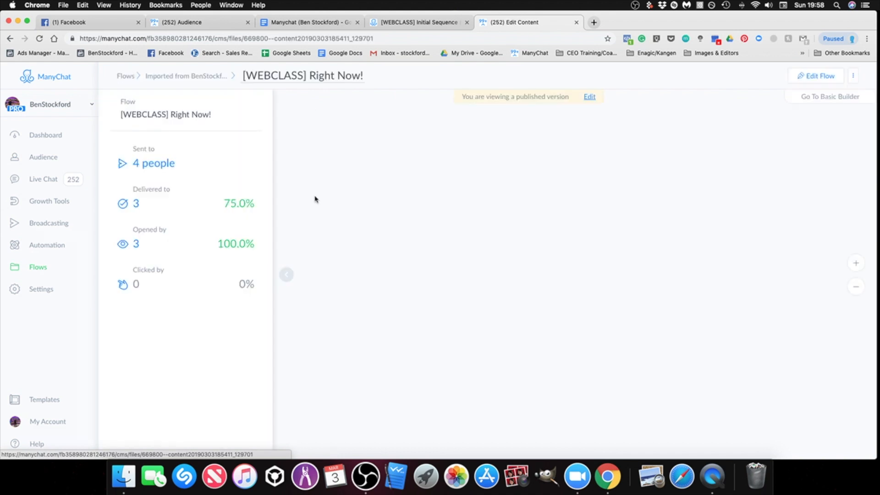
pyautogui.click(590, 98)
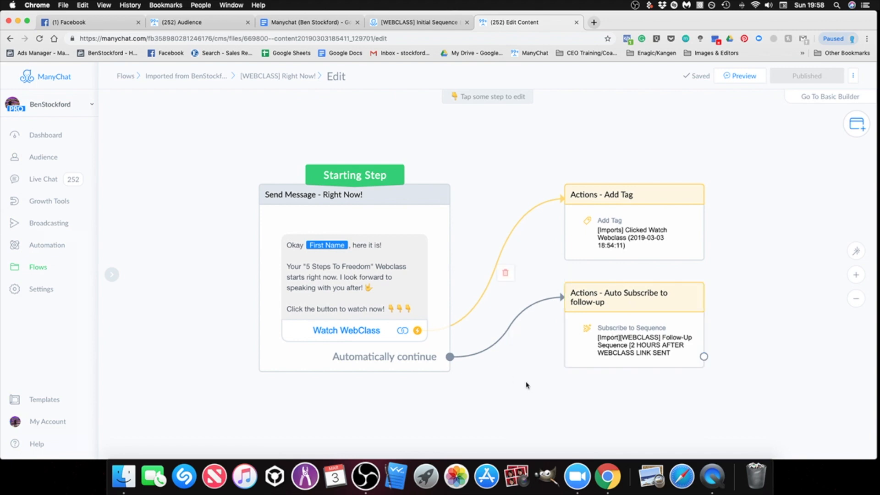
pyautogui.moveTo(525, 382); pyautogui.dragTo(535, 383)
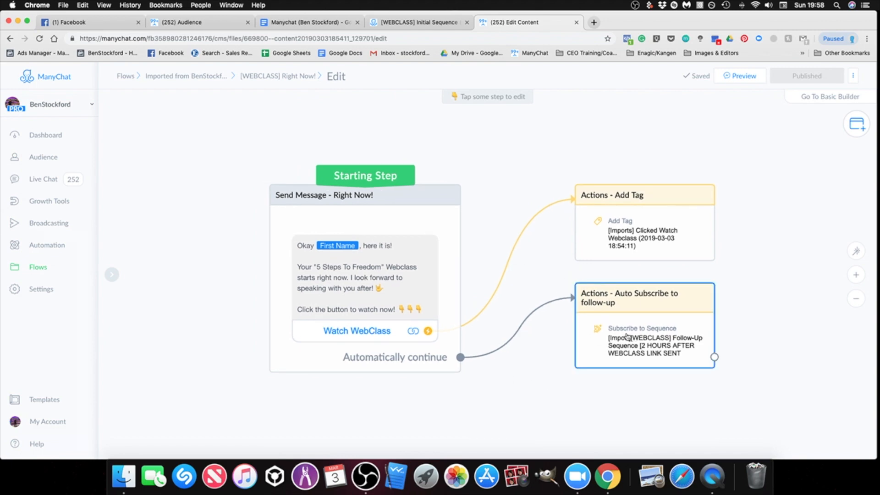
# Step: View the shared [WEBCLASS] Right Now! flow through its link in the Manychat setup document, close it and return to the flow editor
pyautogui.click(304, 22)
pyautogui.click(249, 281)
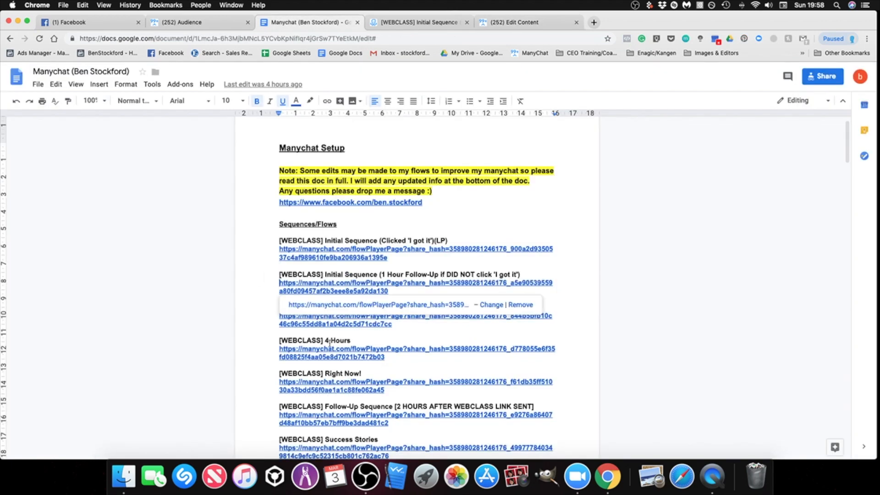
pyautogui.click(342, 382)
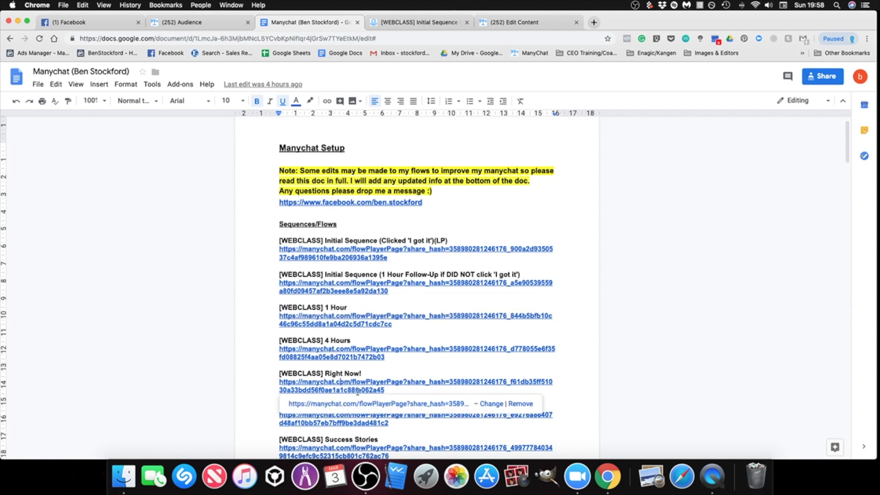
pyautogui.click(377, 408)
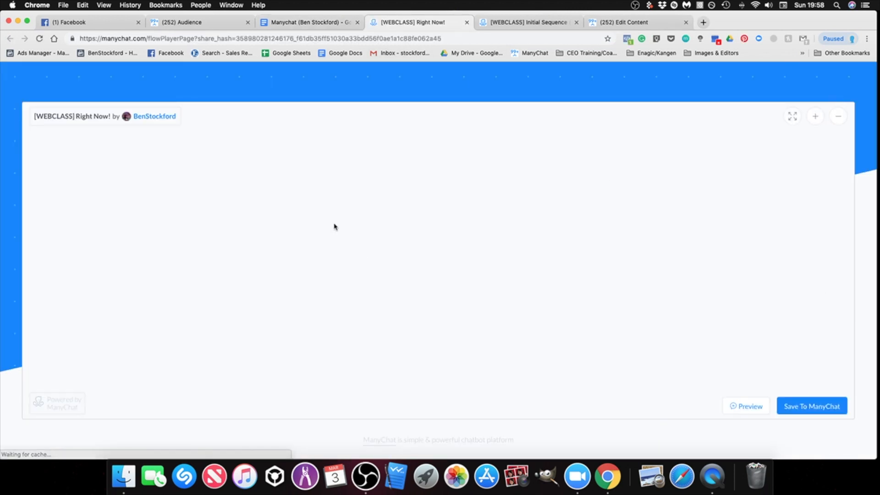
pyautogui.click(466, 22)
pyautogui.click(511, 22)
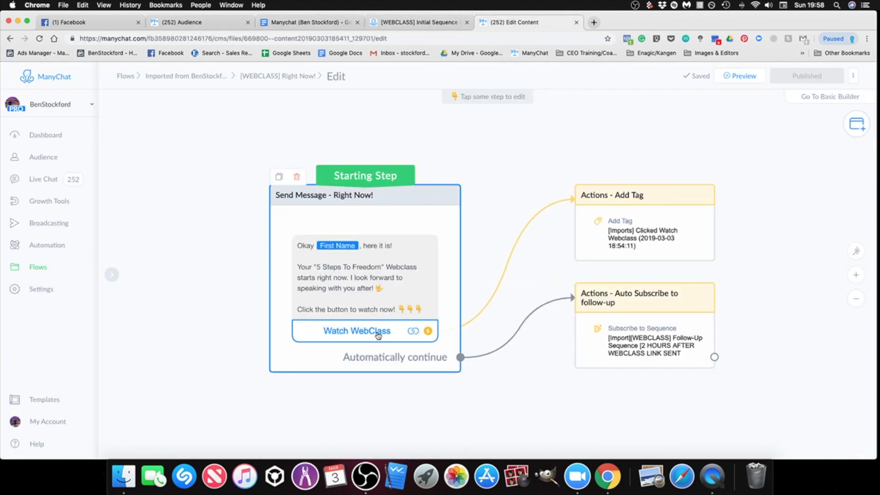
# Step: Copy the website address from the Right Now! message's Watch WebClass button, confirm the button settings and publish the flow
pyautogui.click(354, 333)
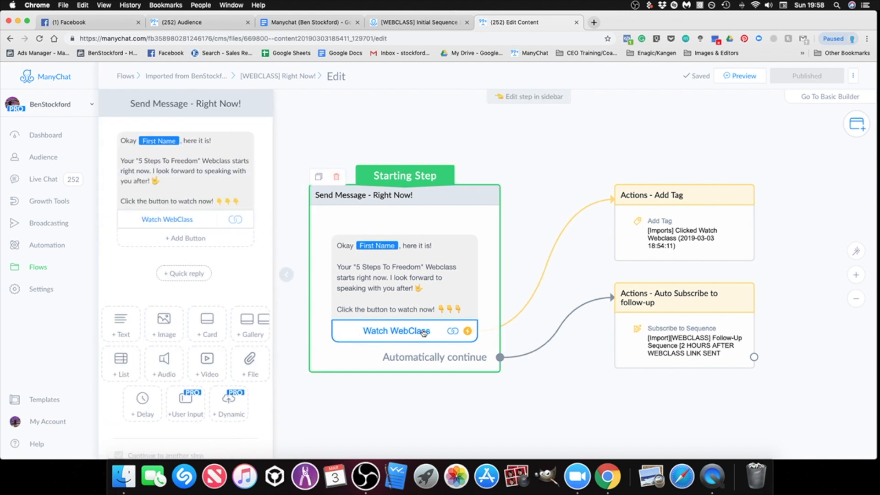
pyautogui.click(424, 333)
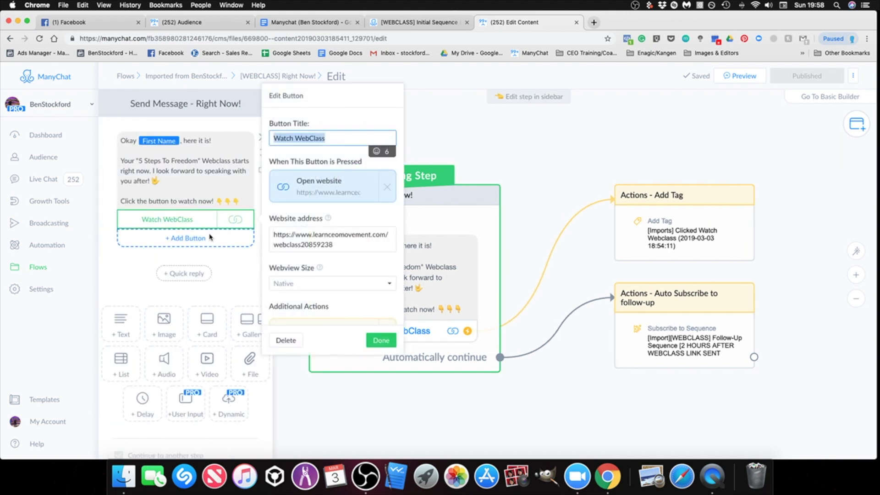
pyautogui.moveTo(340, 244); pyautogui.dragTo(273, 237)
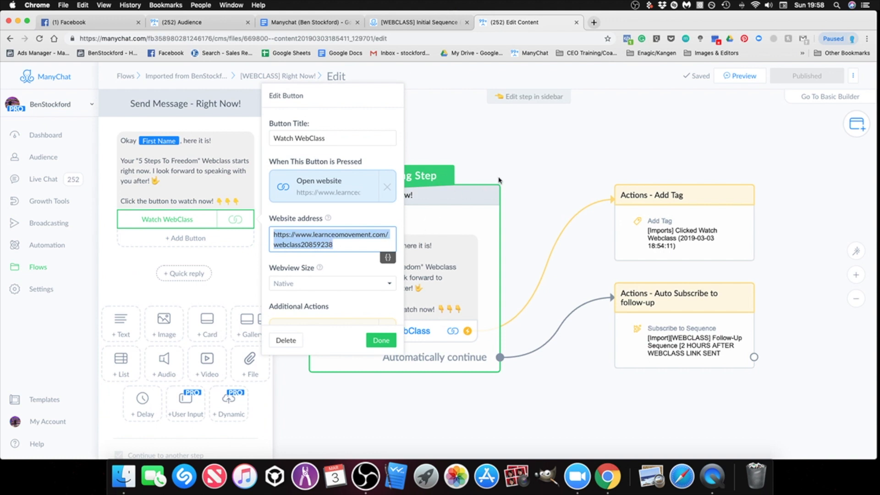
pyautogui.moveTo(333, 245); pyautogui.dragTo(273, 238)
pyautogui.click(382, 341)
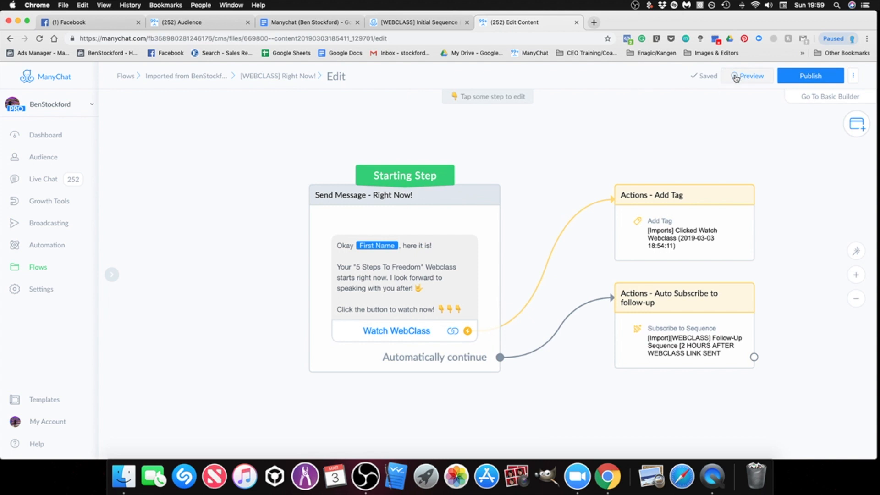
pyautogui.click(802, 77)
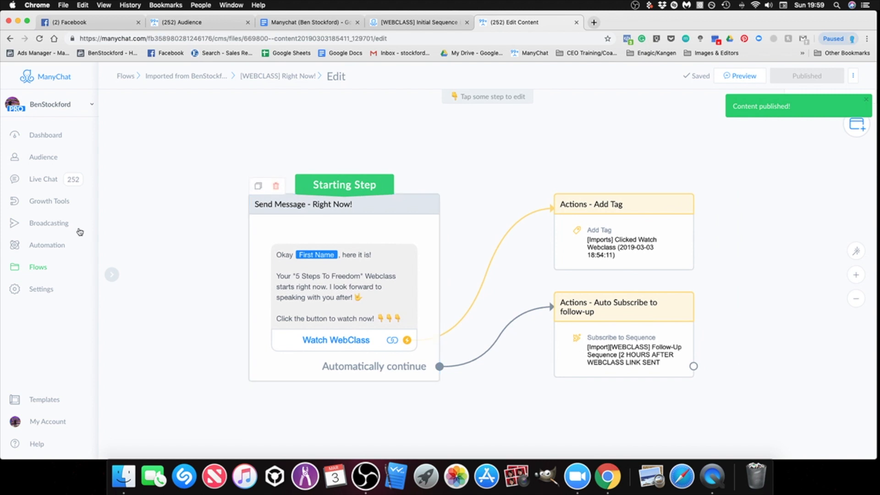
# Step: Open the [WEBCLASS] 1 Hour flow from the imported flows folder for editing
pyautogui.click(37, 269)
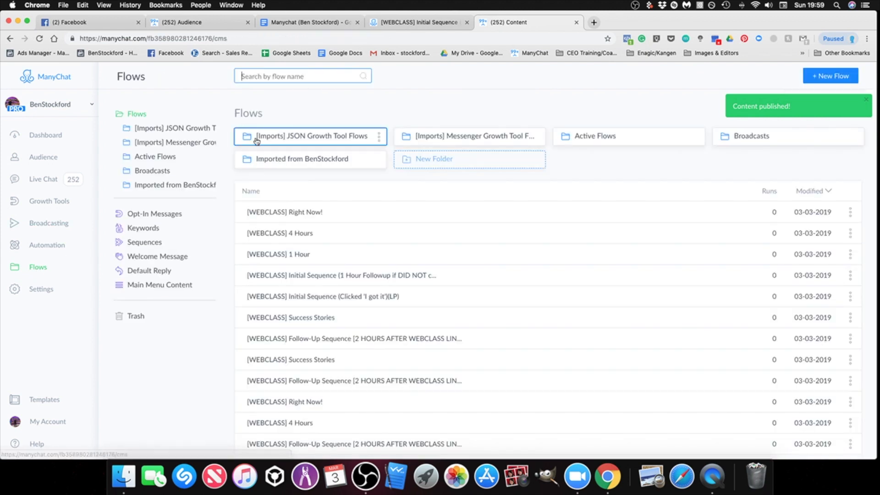
pyautogui.click(295, 162)
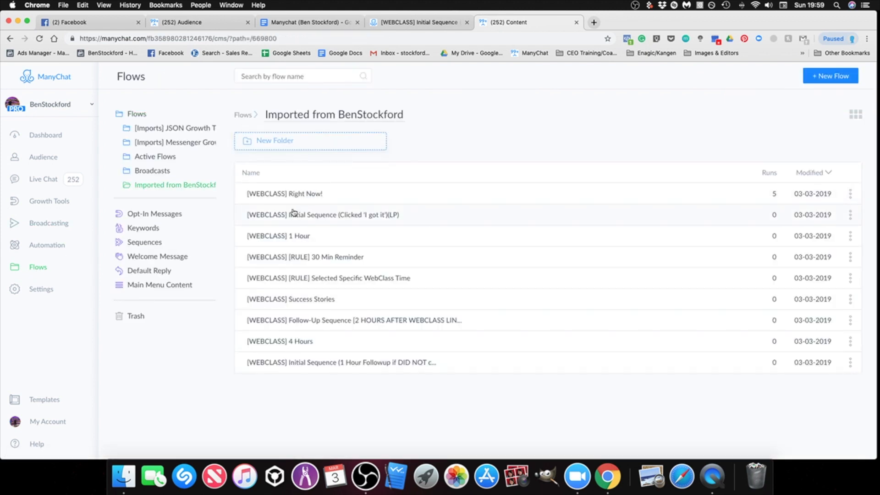
pyautogui.click(321, 243)
pyautogui.click(591, 97)
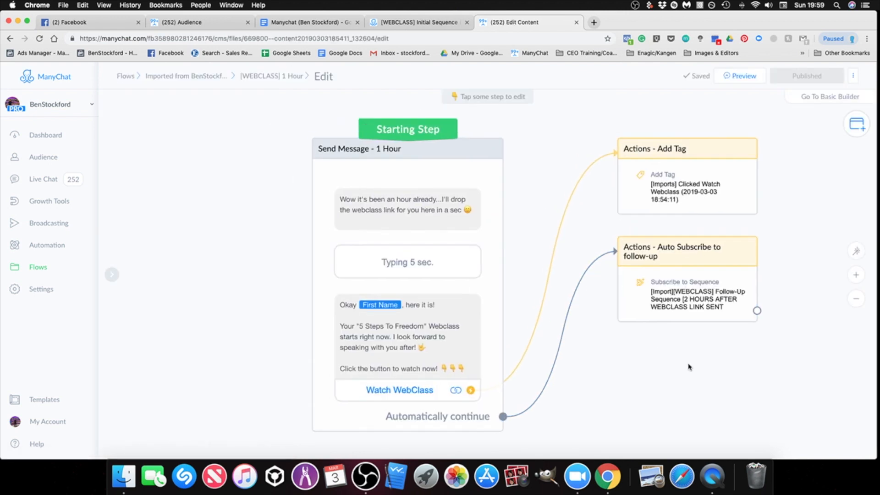
pyautogui.click(396, 389)
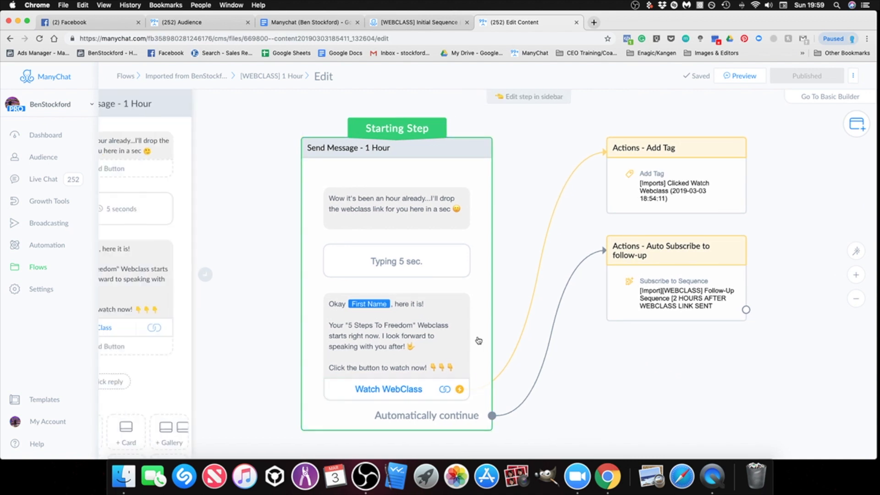
pyautogui.moveTo(299, 350); pyautogui.dragTo(283, 345)
pyautogui.rightClick(283, 344)
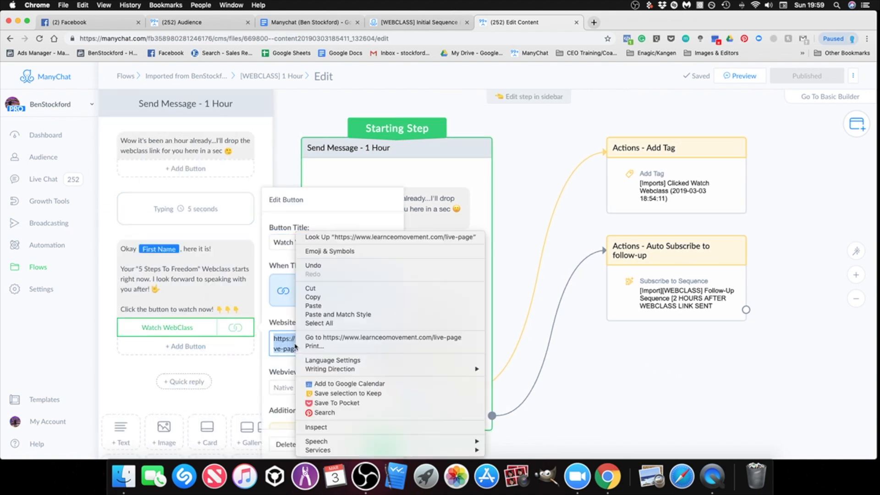
pyautogui.click(321, 307)
pyautogui.press('super+v')
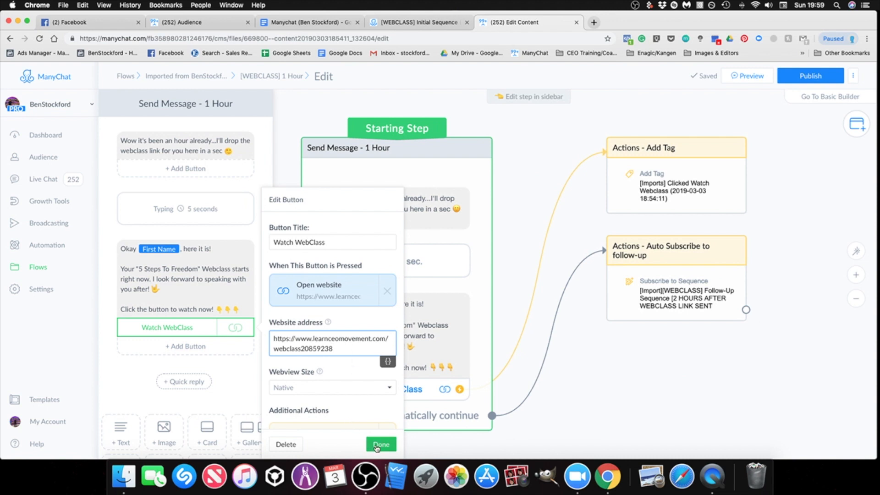
pyautogui.click(381, 445)
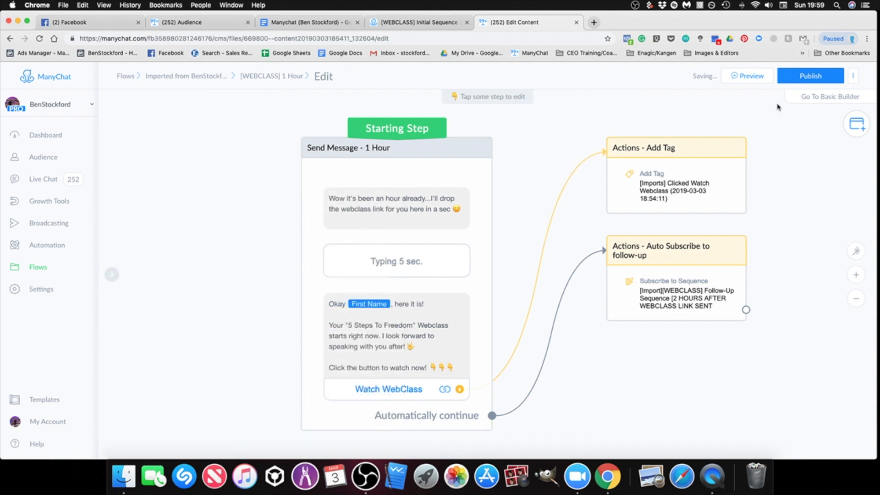
pyautogui.click(803, 80)
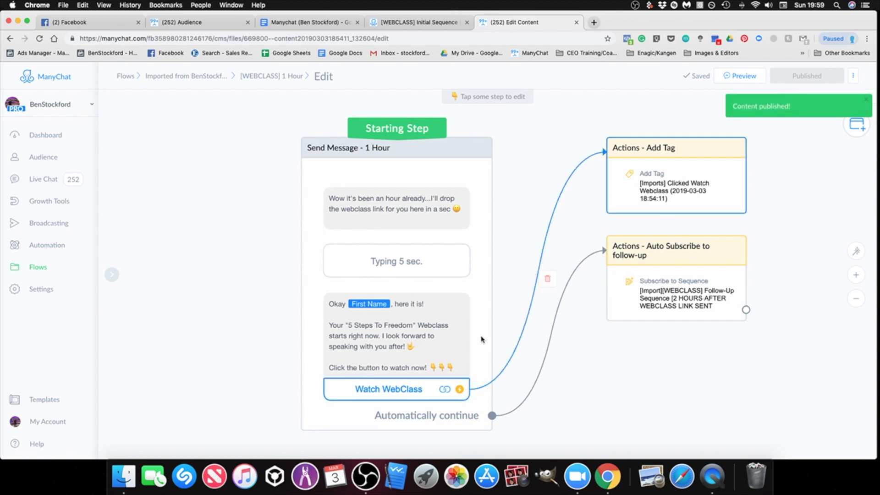
# Step: Open the [WEBCLASS] 4 Hours flow from the imported flows folder for editing
pyautogui.click(45, 271)
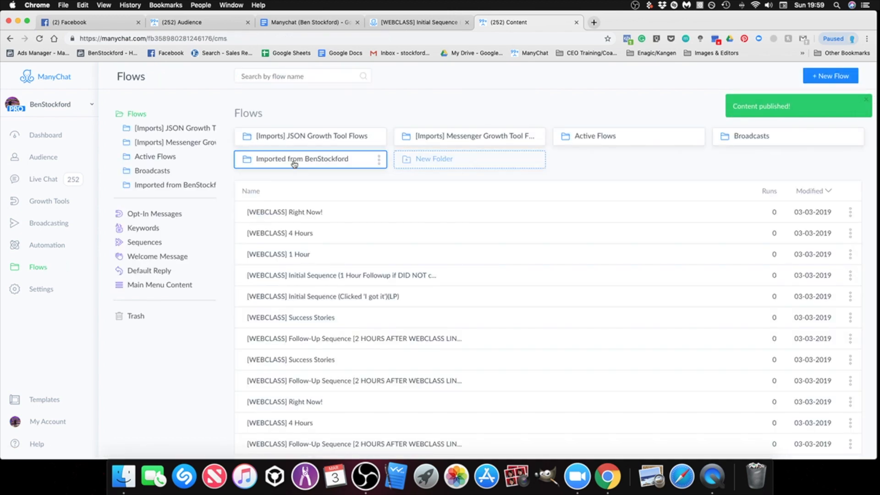
pyautogui.click(294, 164)
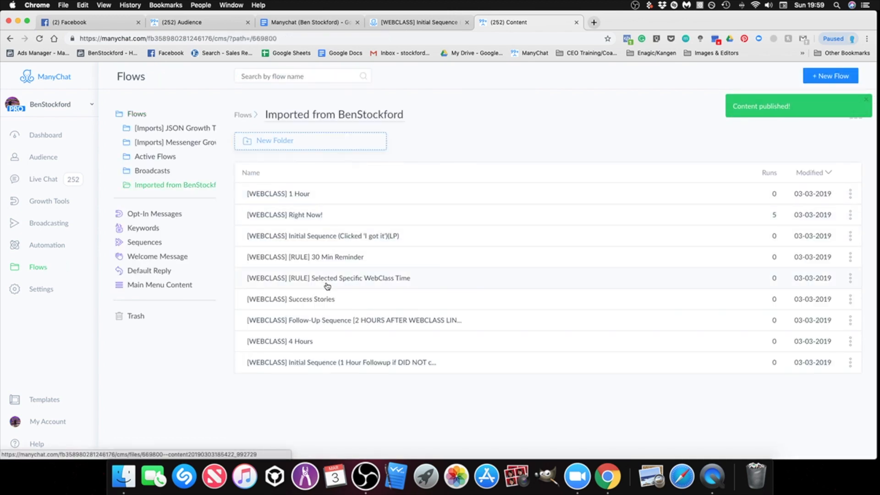
pyautogui.click(316, 343)
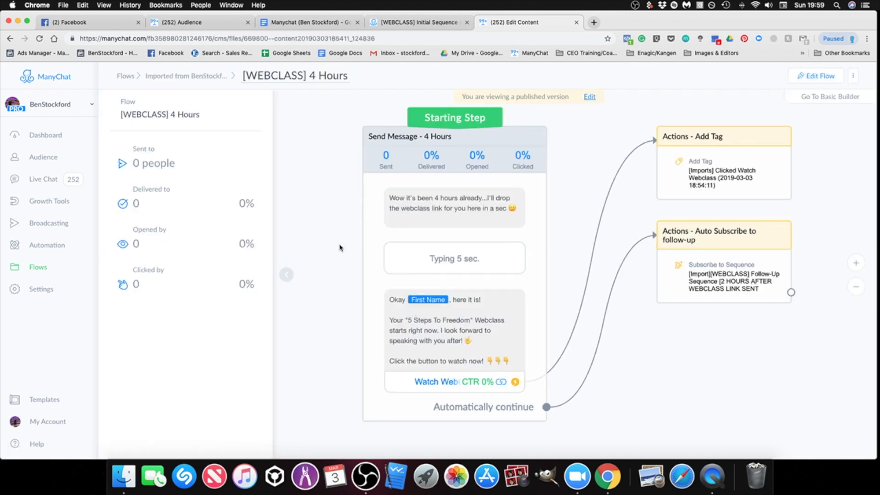
pyautogui.click(590, 98)
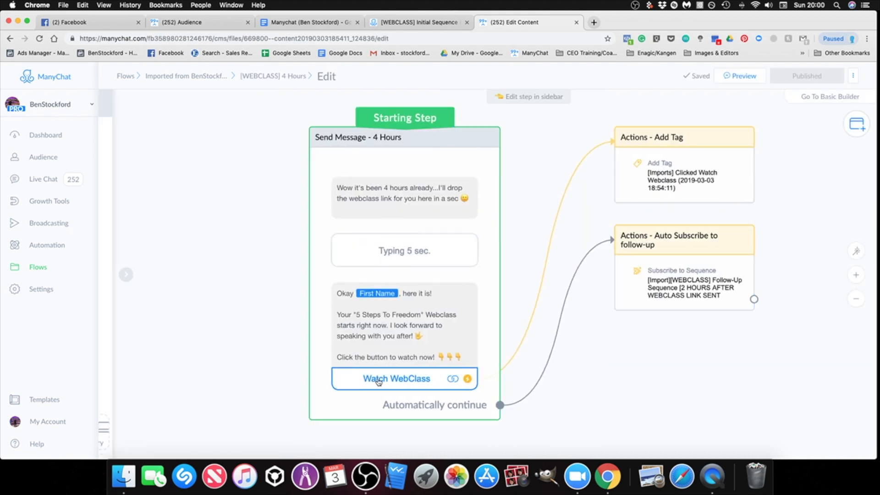
pyautogui.click(378, 381)
pyautogui.tripleClick(295, 345)
pyautogui.rightClick(290, 342)
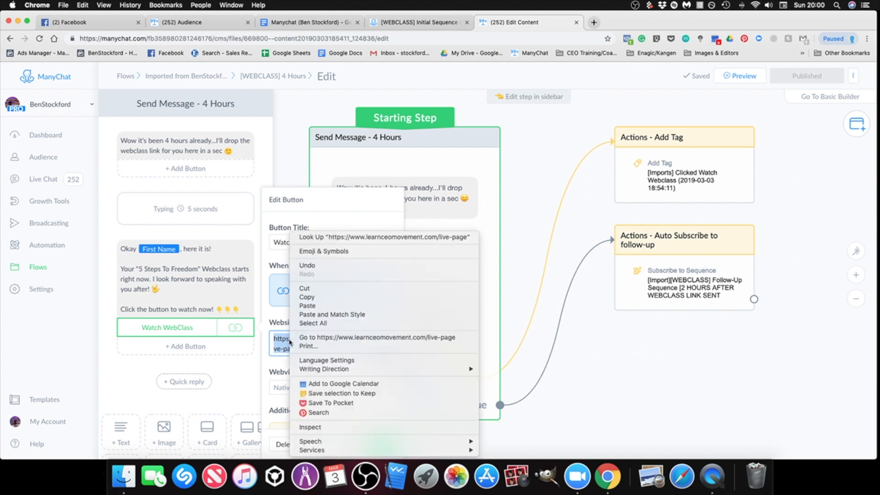
pyautogui.click(321, 315)
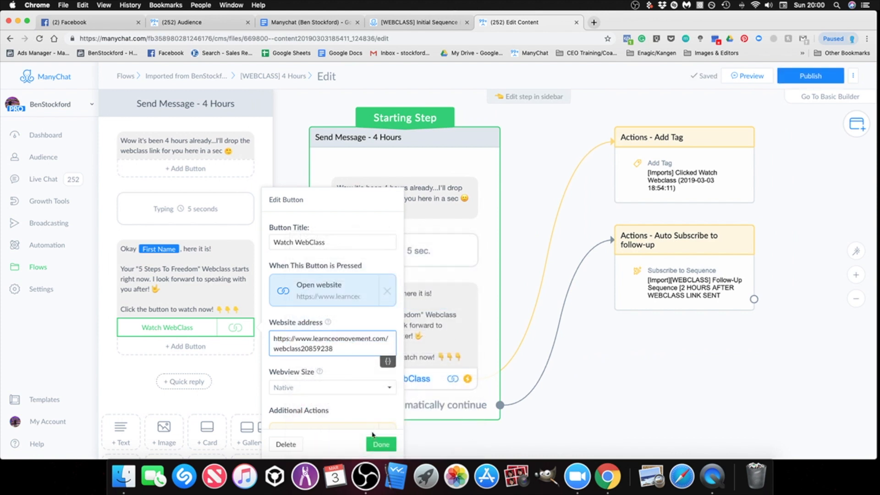
pyautogui.click(381, 444)
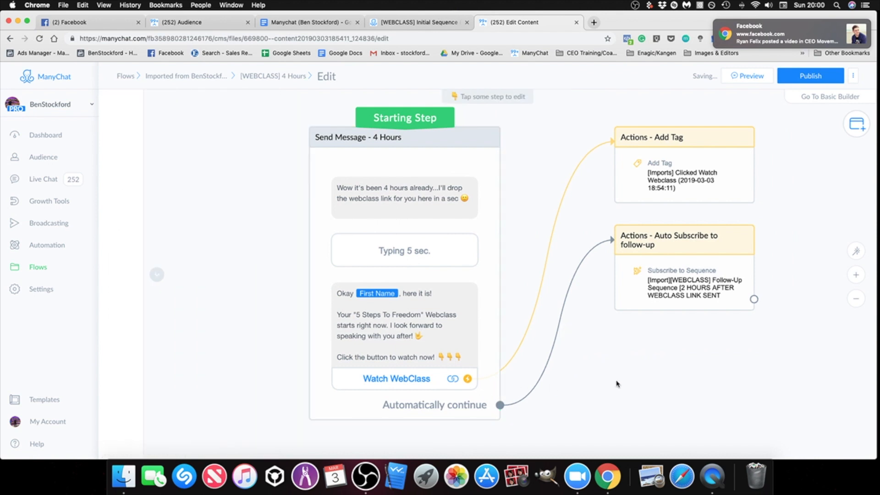
pyautogui.moveTo(700, 163)
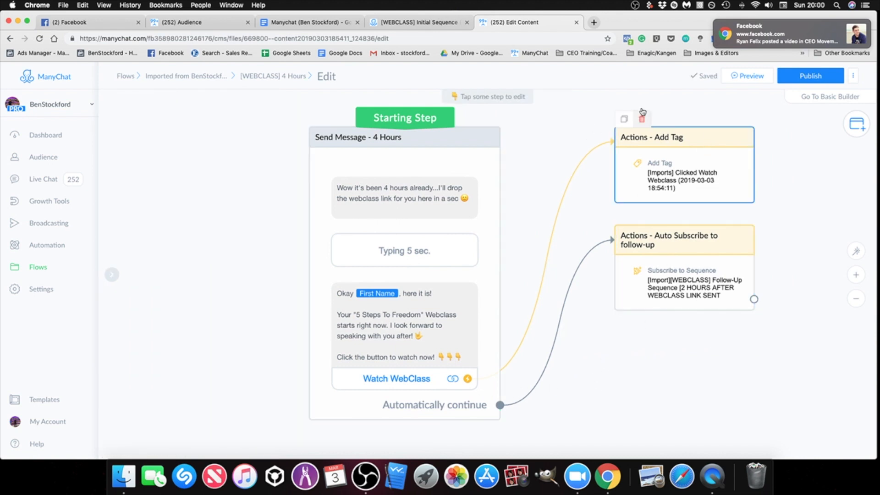
pyautogui.click(806, 78)
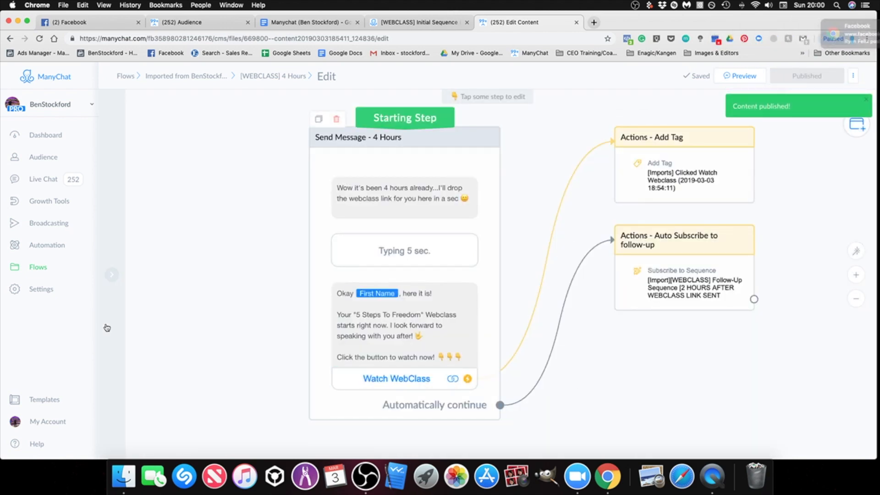
# Step: Inspect the starting condition of the imported [WEBCLASS] Initial Sequence (1 Hour Followup) flow and open the flow for editing
pyautogui.click(40, 271)
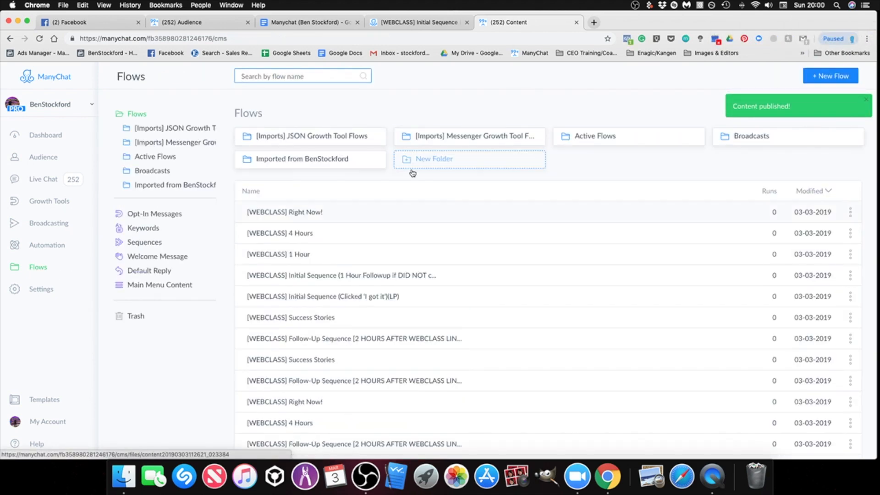
pyautogui.click(318, 161)
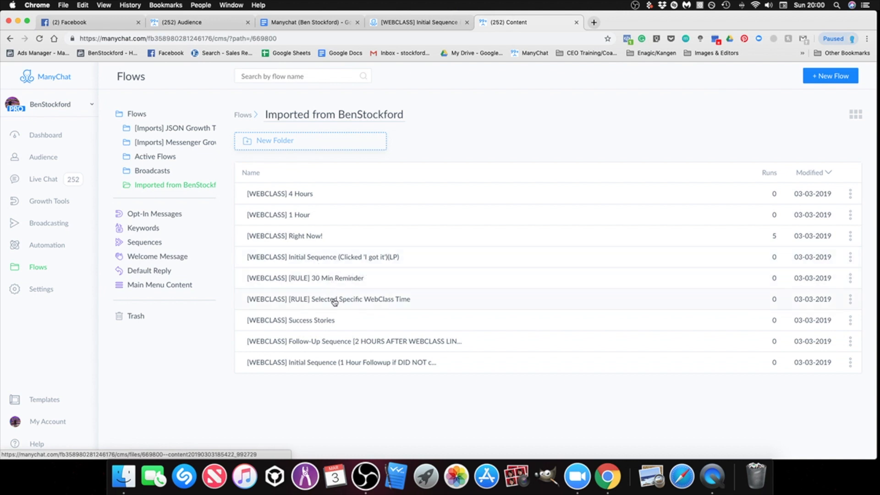
pyautogui.click(345, 369)
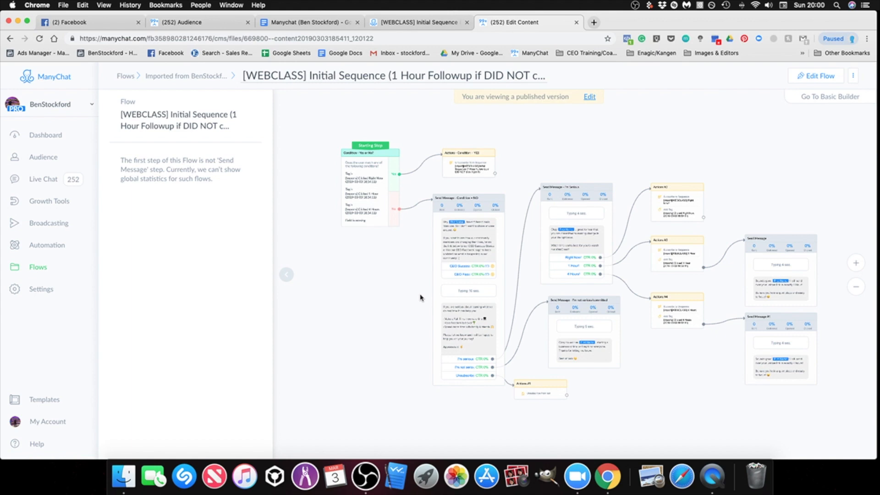
pyautogui.scroll(5, 403, 279)
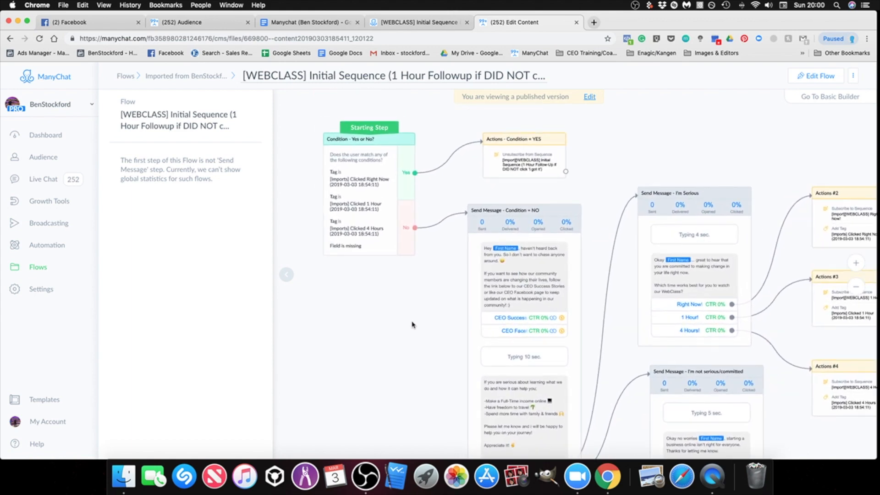
pyautogui.scroll(2, 412, 325)
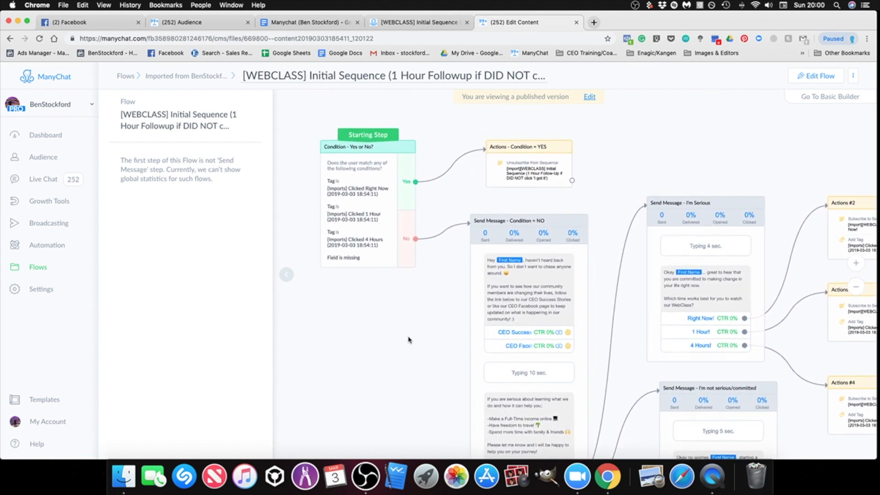
pyautogui.click(590, 98)
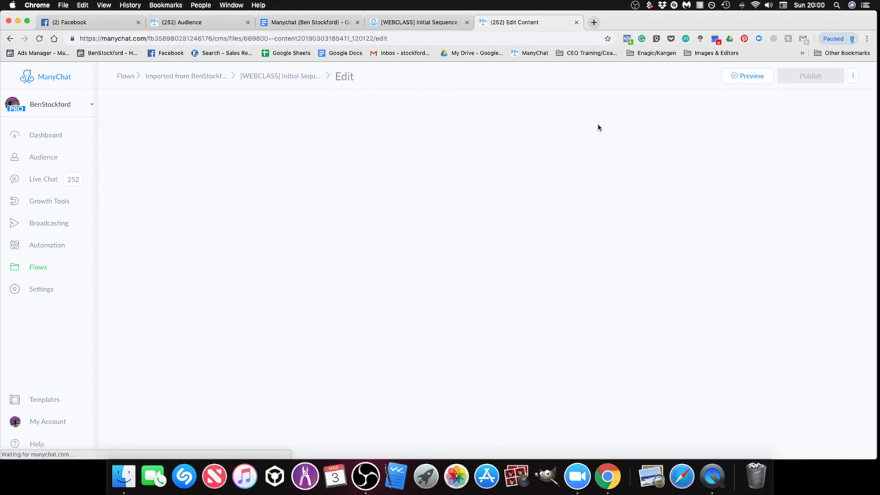
# Step: Delete the missing-field condition from the starting condition of the [WEBCLASS] Initial Sequence flow, keeping the three tag conditions
pyautogui.click(255, 248)
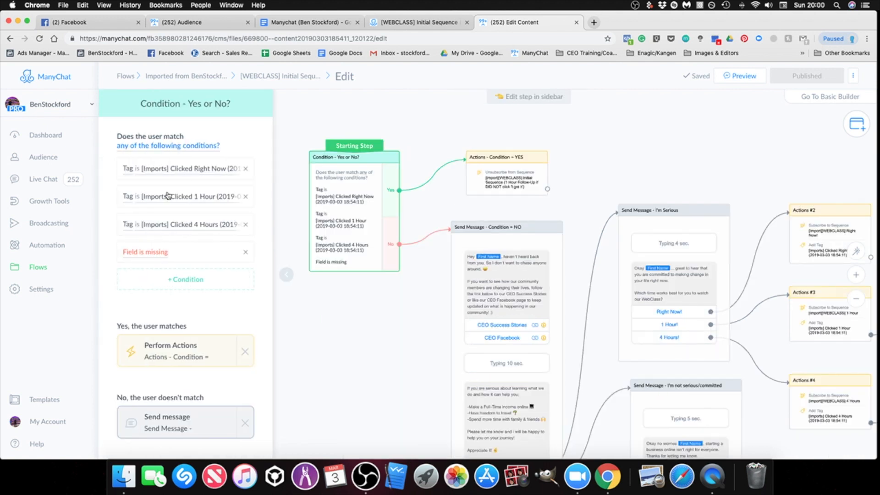
pyautogui.click(246, 252)
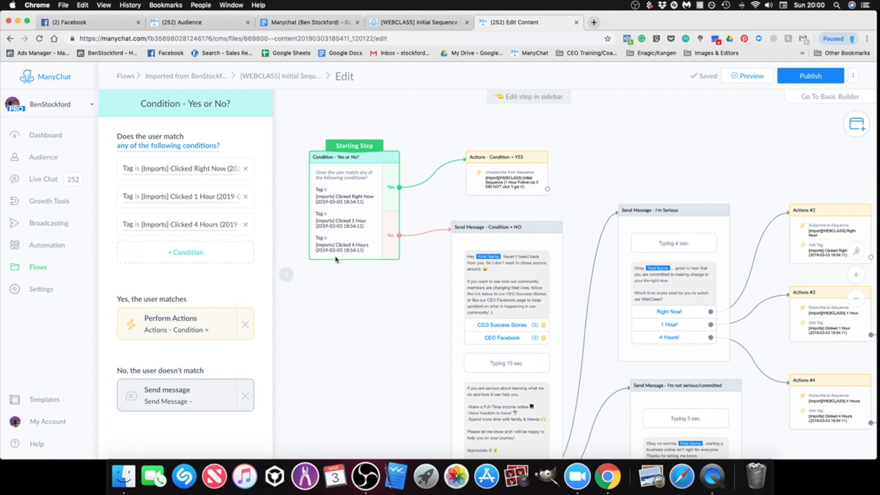
pyautogui.click(352, 316)
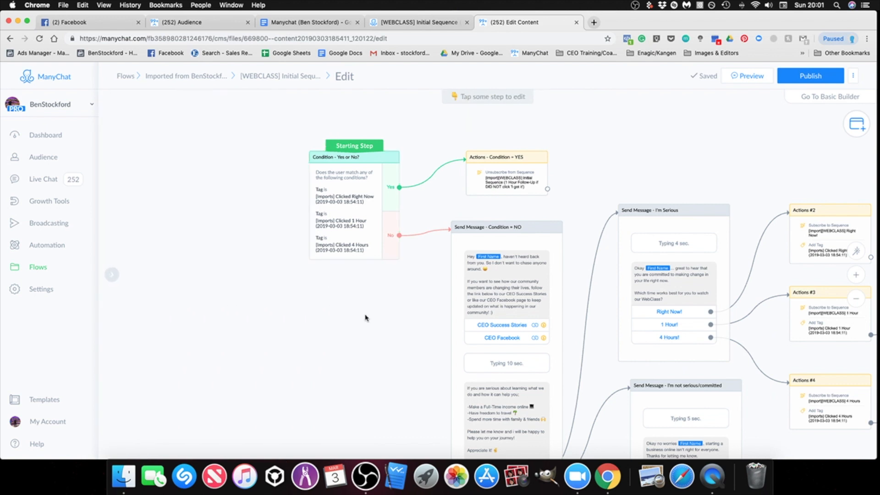
# Step: Inspect the actions and messages connected to the Right Now, 1 Hour and 4 Hours choices in the flow
pyautogui.moveTo(352, 282); pyautogui.dragTo(331, 278)
pyautogui.moveTo(352, 313); pyautogui.dragTo(296, 301)
pyautogui.moveTo(566, 155); pyautogui.dragTo(517, 153)
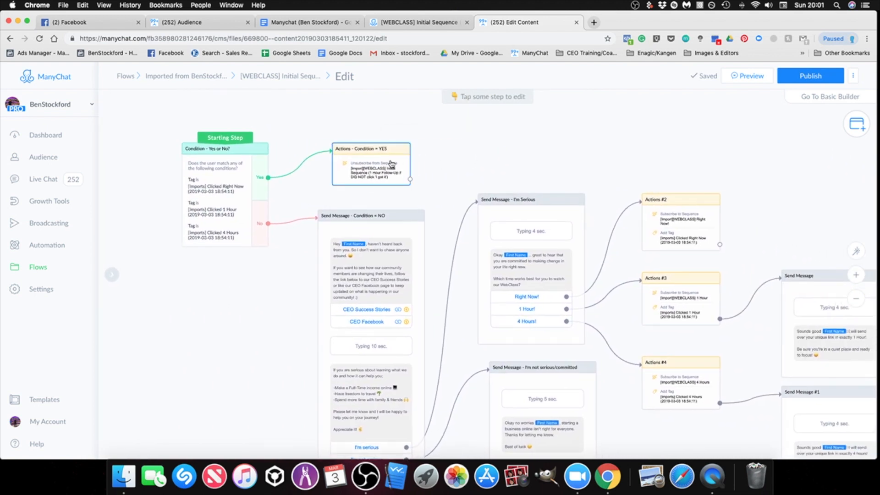
pyautogui.moveTo(678, 187); pyautogui.dragTo(588, 161)
pyautogui.scroll(-3, 642, 227)
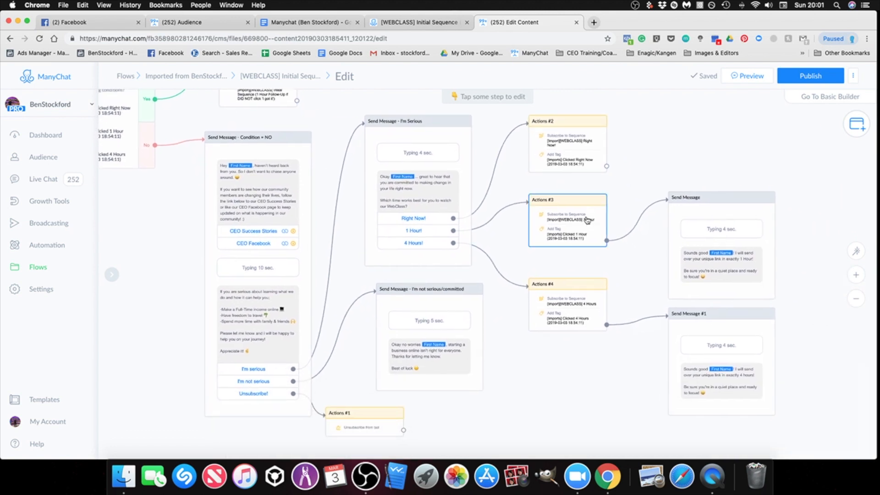
pyautogui.scroll(-3, 523, 298)
pyautogui.scroll(5, 510, 318)
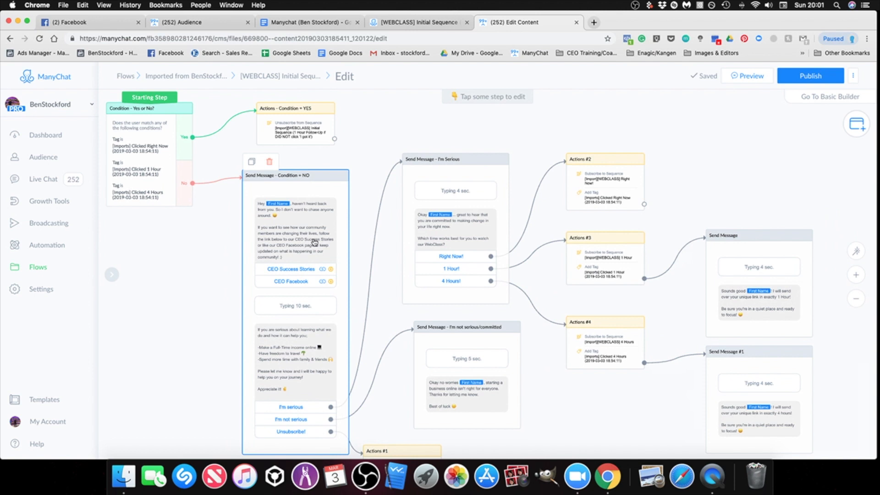
# Step: Check the website addresses of the CEO Success Stories and CEO Facebook buttons in the Condition = NO message
pyautogui.hscroll(-3, 242, 321)
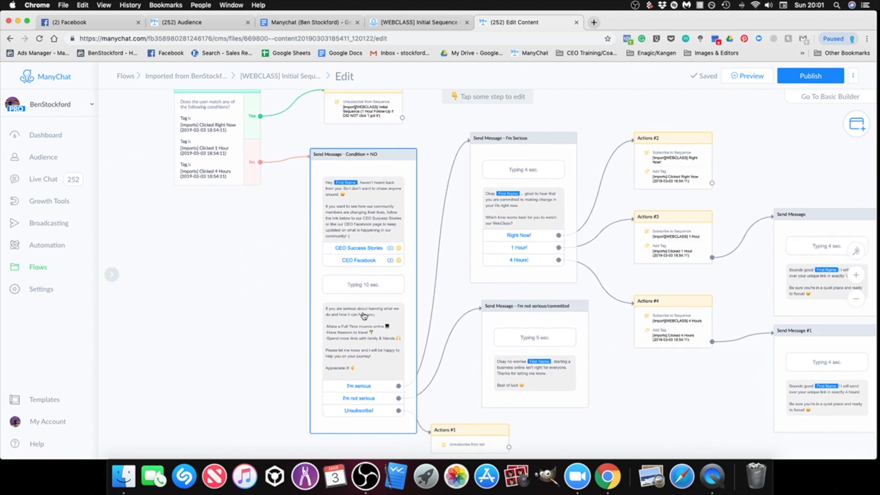
pyautogui.scroll(3, 363, 318)
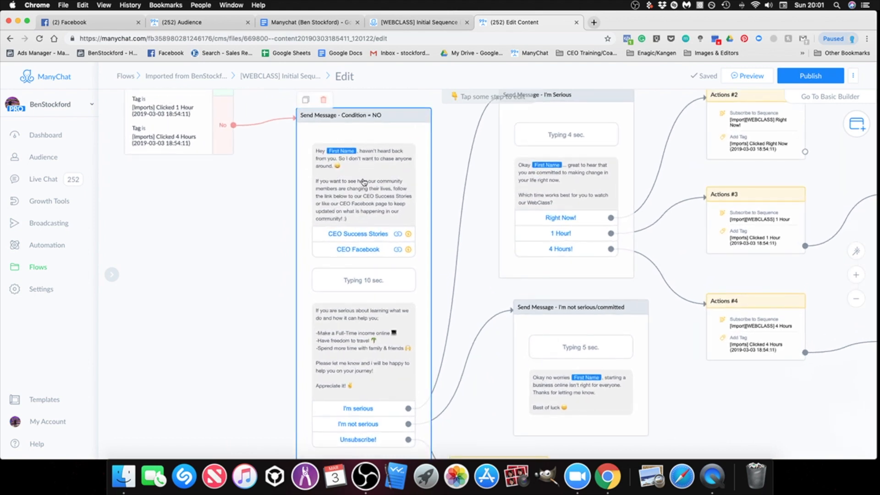
pyautogui.scroll(2, 295, 300)
pyautogui.scroll(-3, 294, 300)
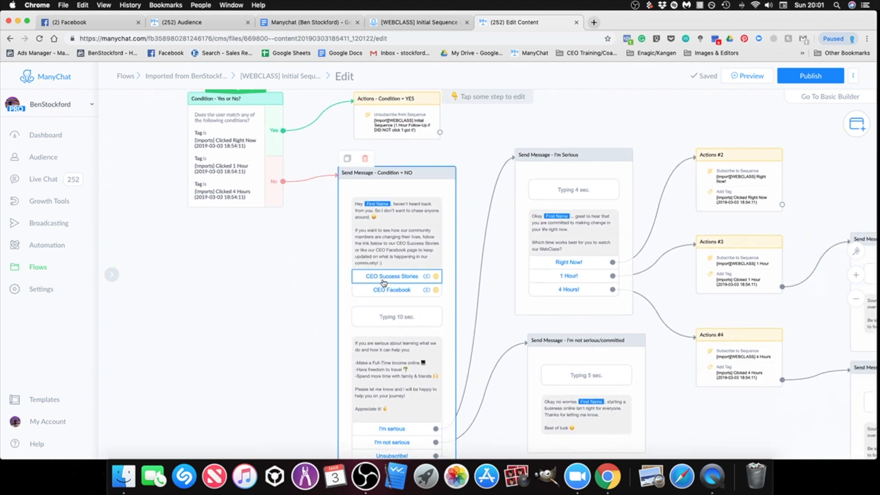
pyautogui.click(379, 281)
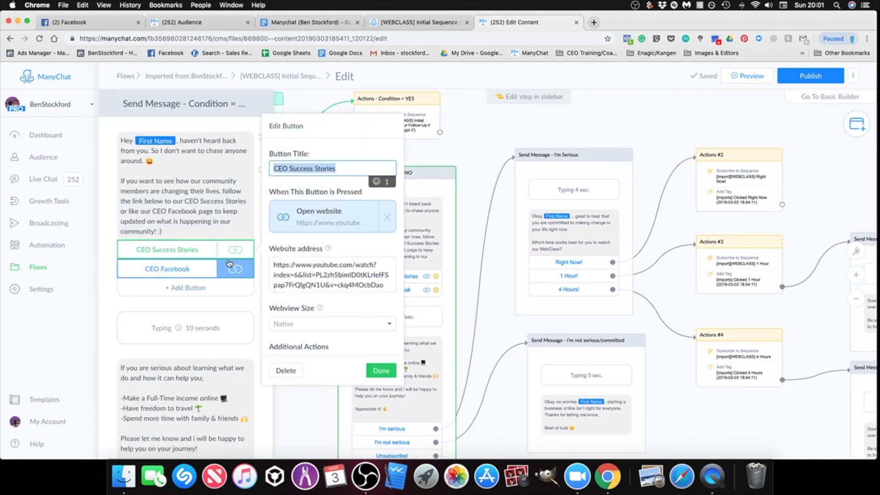
pyautogui.click(186, 273)
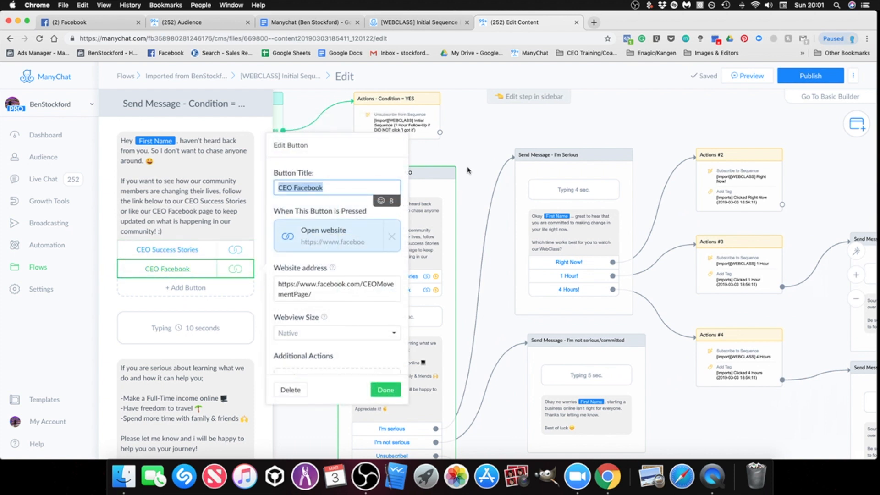
pyautogui.click(475, 150)
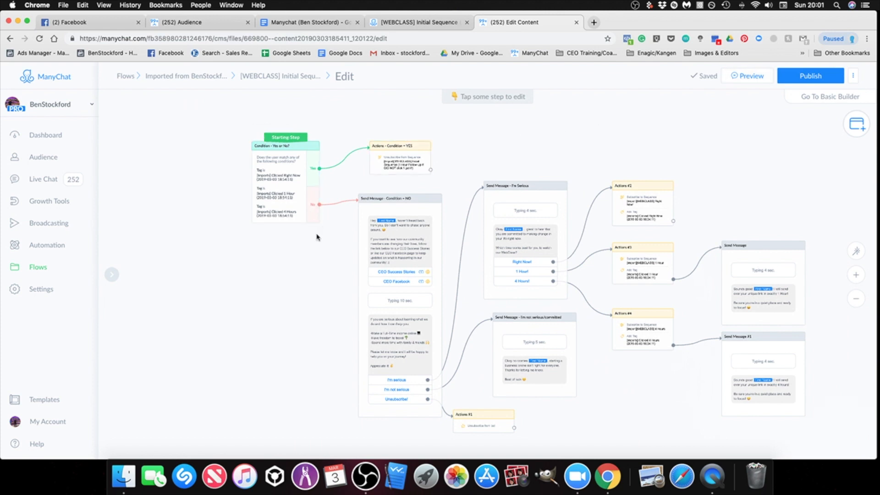
# Step: Recheck the starting condition and connected branches of the Initial Sequence flow, and publish it
pyautogui.scroll(3, 318, 237)
pyautogui.scroll(2, 317, 239)
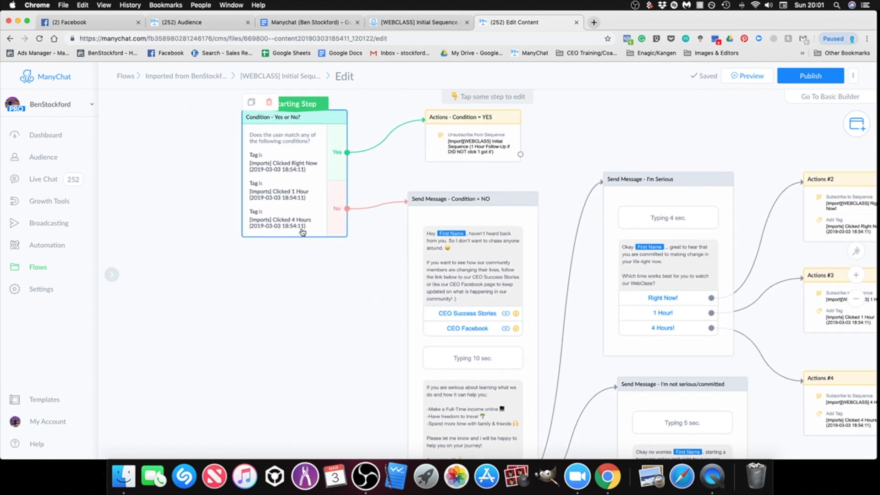
pyautogui.moveTo(352, 302); pyautogui.dragTo(350, 329)
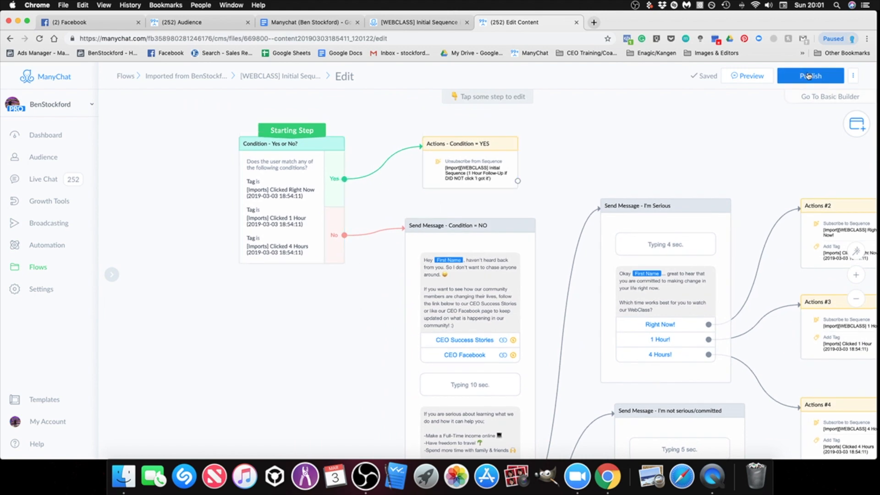
pyautogui.scroll(-3, 750, 165)
pyautogui.moveTo(744, 166); pyautogui.dragTo(627, 159)
pyautogui.moveTo(644, 187); pyautogui.dragTo(607, 129)
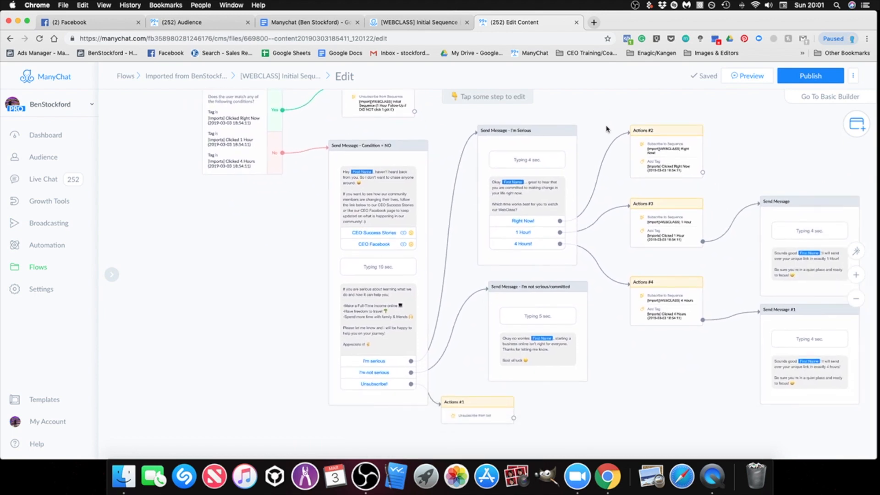
pyautogui.moveTo(703, 362); pyautogui.dragTo(660, 369)
pyautogui.scroll(-1, 604, 315)
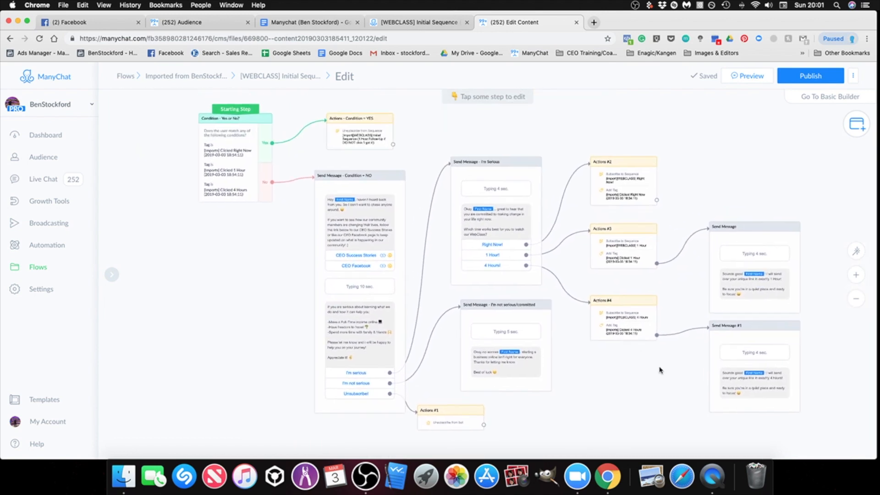
pyautogui.click(805, 77)
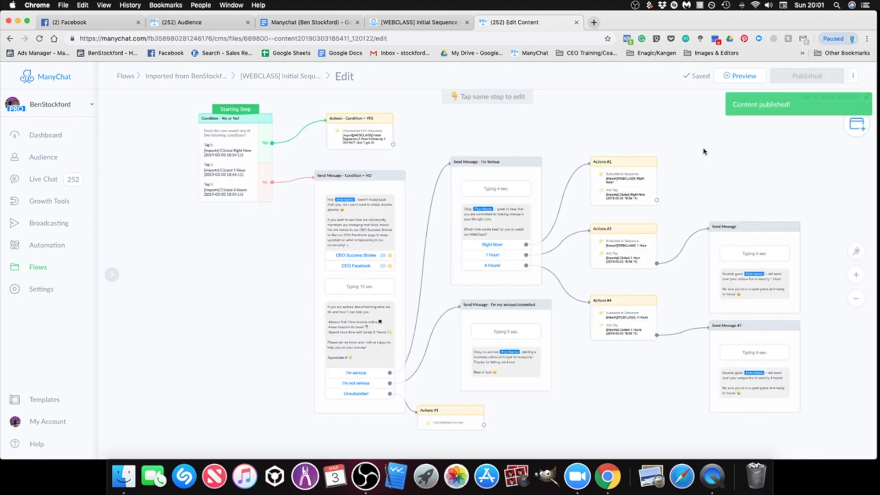
pyautogui.click(36, 268)
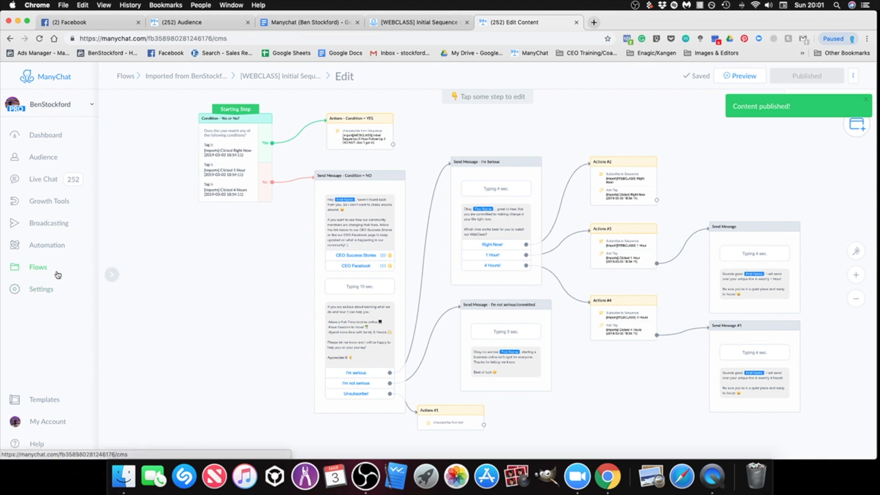
pyautogui.click(320, 161)
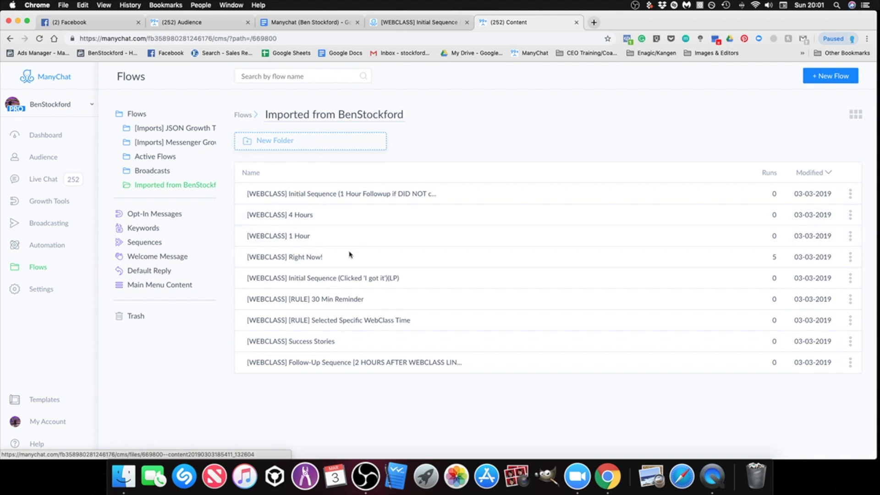
pyautogui.click(353, 366)
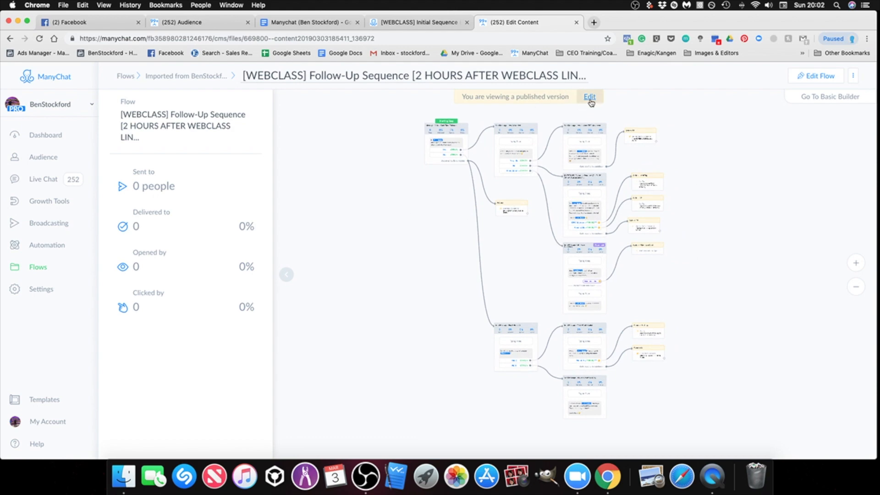
pyautogui.click(590, 97)
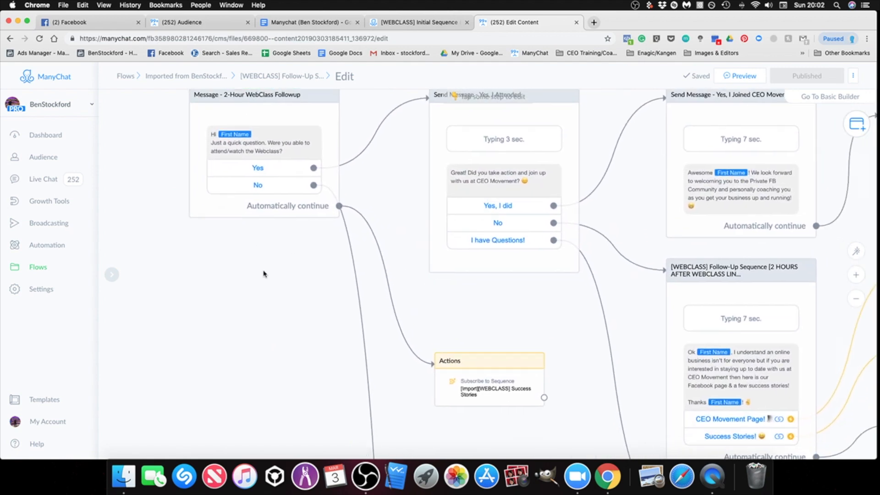
# Step: Examine the attended branch of the Follow-Up Sequence flow, including its sequence subscribe, unsubscribe and tag actions
pyautogui.scroll(-2, 264, 272)
pyautogui.moveTo(266, 273); pyautogui.dragTo(206, 224)
pyautogui.moveTo(403, 354); pyautogui.dragTo(385, 345)
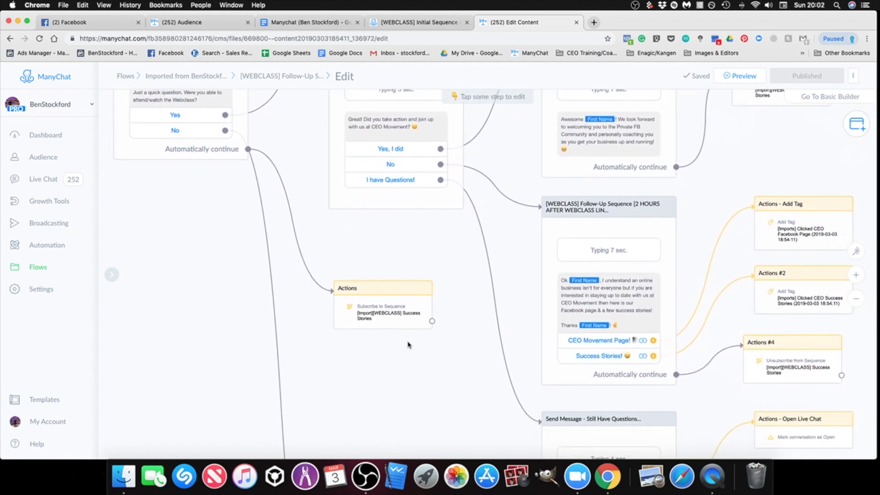
pyautogui.scroll(-1, 406, 339)
pyautogui.moveTo(441, 361); pyautogui.dragTo(387, 354)
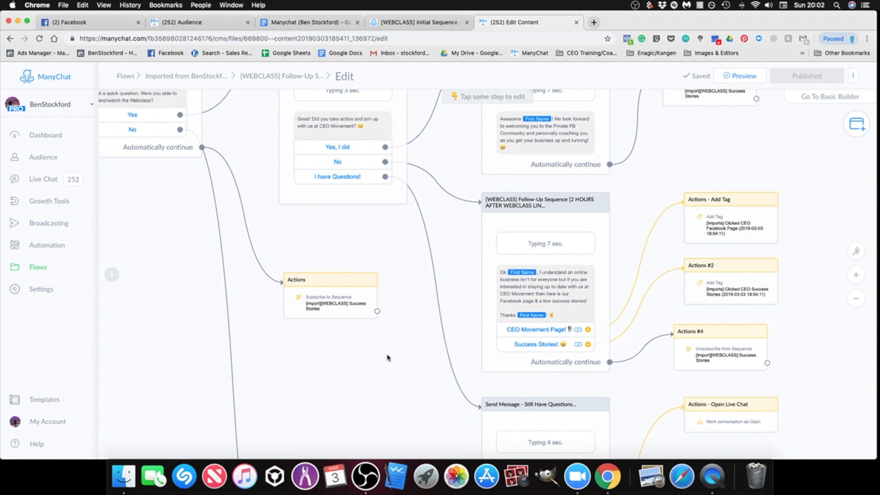
pyautogui.scroll(-1, 385, 350)
pyautogui.hscroll(5, 385, 353)
pyautogui.scroll(1, 386, 354)
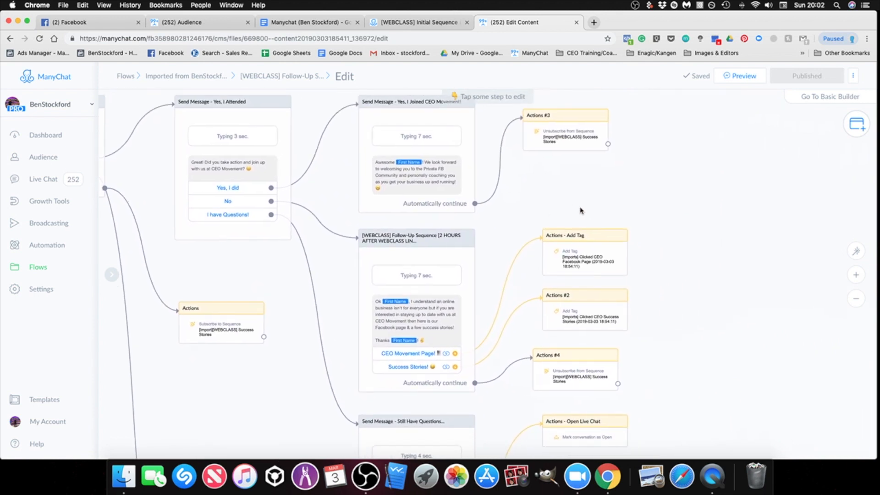
pyautogui.scroll(-5, 666, 315)
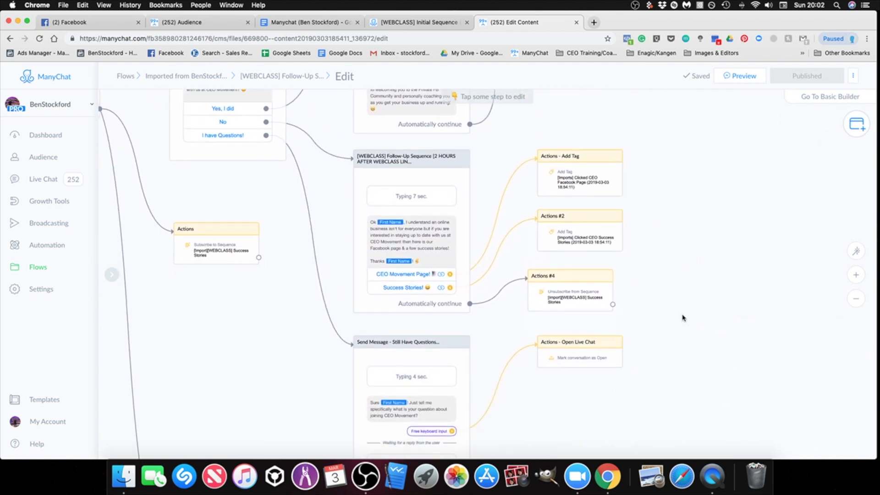
# Step: Check the website address of the CEO Movement Page button in the follow-up message
pyautogui.scroll(-2, 697, 321)
pyautogui.hscroll(-1, 697, 321)
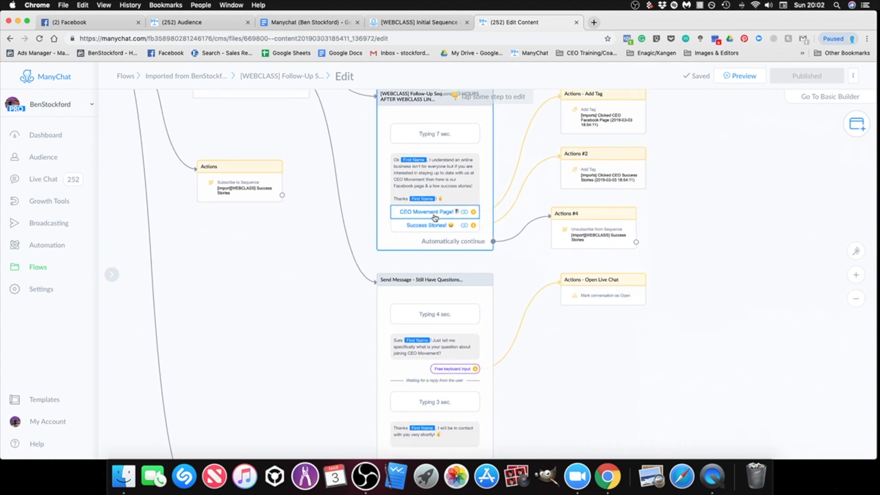
pyautogui.click(435, 218)
pyautogui.click(193, 271)
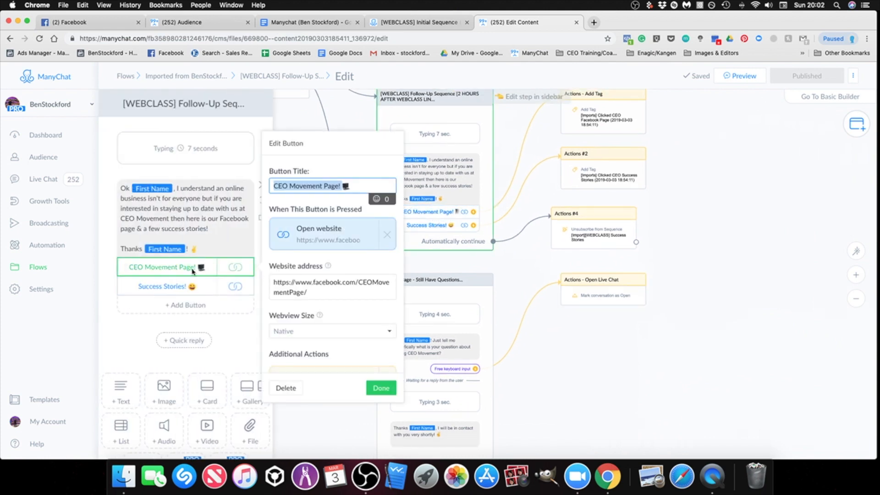
pyautogui.click(705, 294)
# Step: Examine the Still Have Questions message and the missed-webclass branch with its Watch Replay button and actions
pyautogui.scroll(-5, 697, 299)
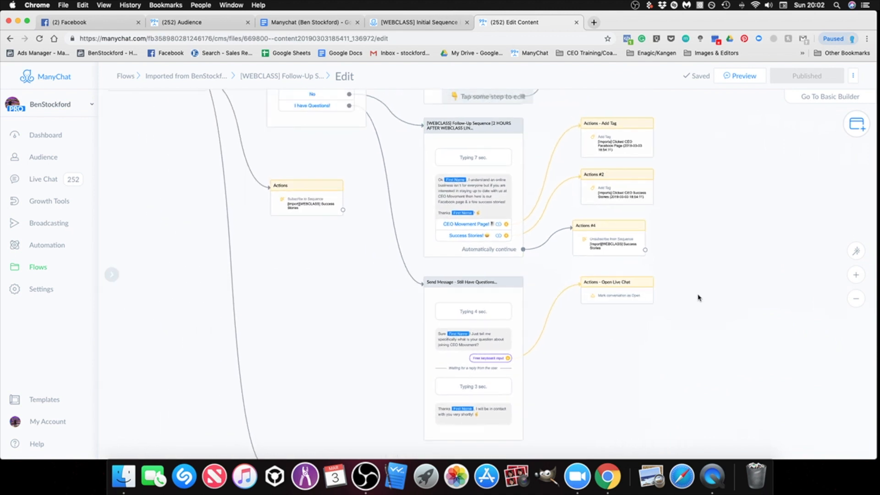
pyautogui.scroll(-3, 686, 220)
pyautogui.scroll(3, 580, 288)
pyautogui.scroll(-3, 621, 356)
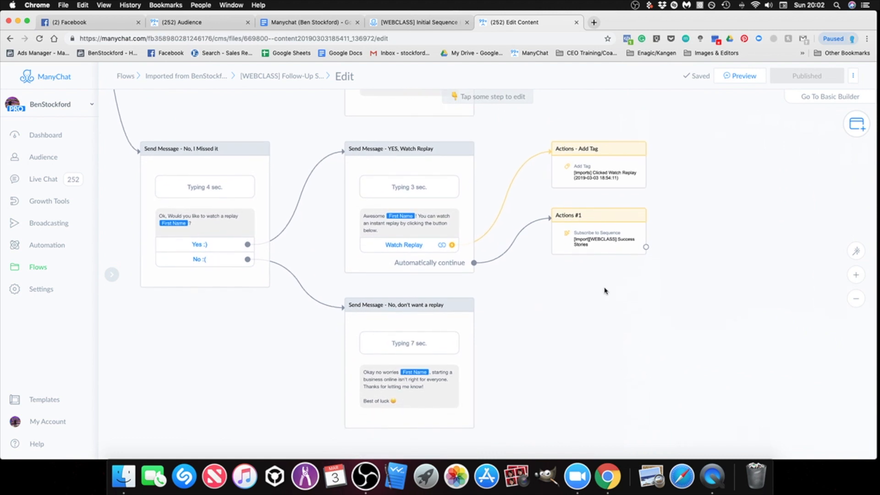
pyautogui.scroll(-2, 627, 309)
pyautogui.scroll(5, 630, 310)
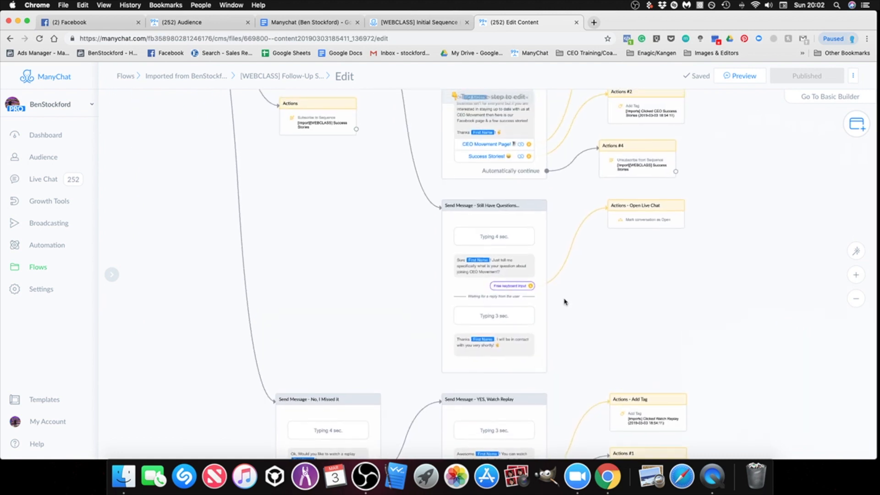
# Step: Review the Follow-Up Sequence again from its 2-Hour WebClass Followup starting message, and return to the flows list
pyautogui.scroll(5, 242, 273)
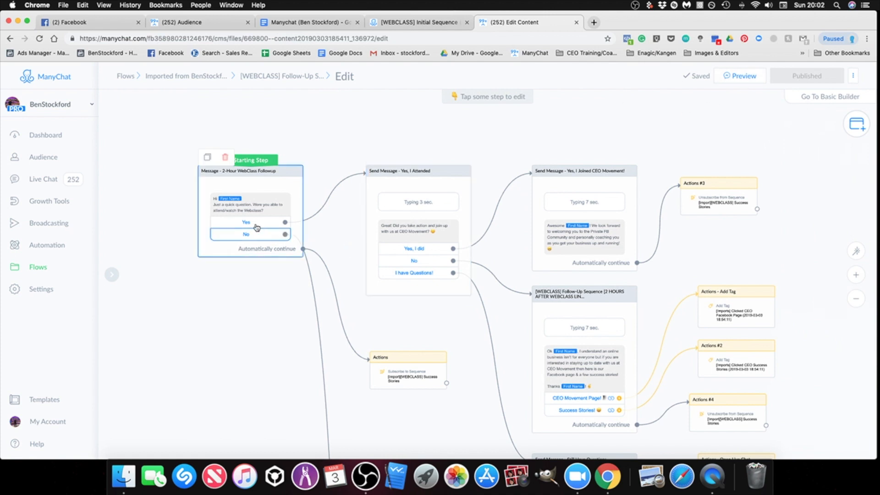
pyautogui.hscroll(5, 734, 252)
pyautogui.scroll(-5, 733, 252)
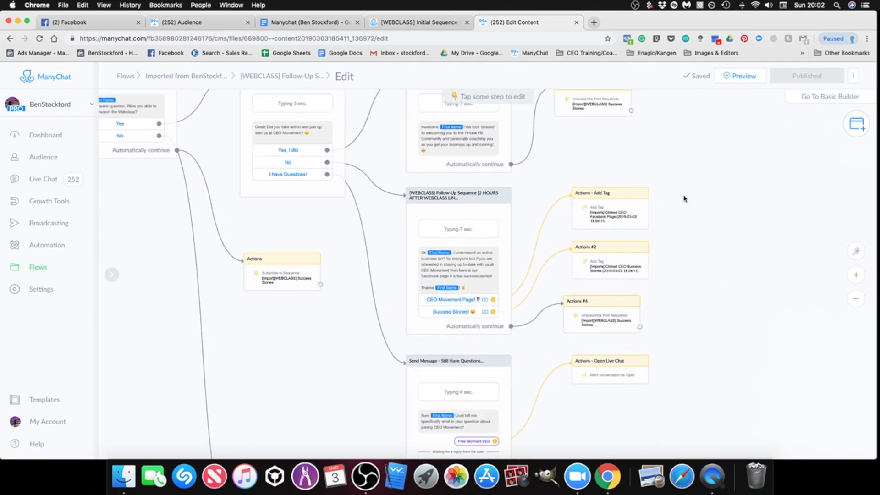
pyautogui.hscroll(-2, 692, 294)
pyautogui.scroll(1, 692, 294)
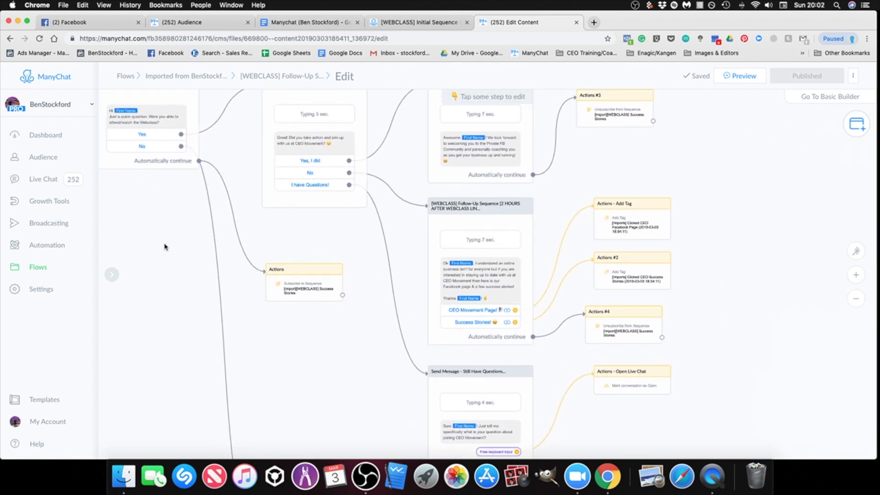
pyautogui.hscroll(-3, 165, 246)
pyautogui.scroll(1, 165, 246)
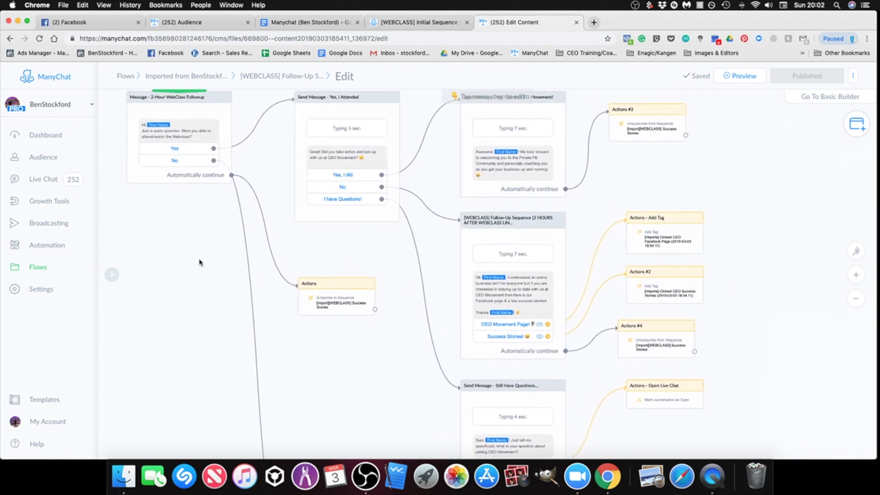
pyautogui.click(38, 271)
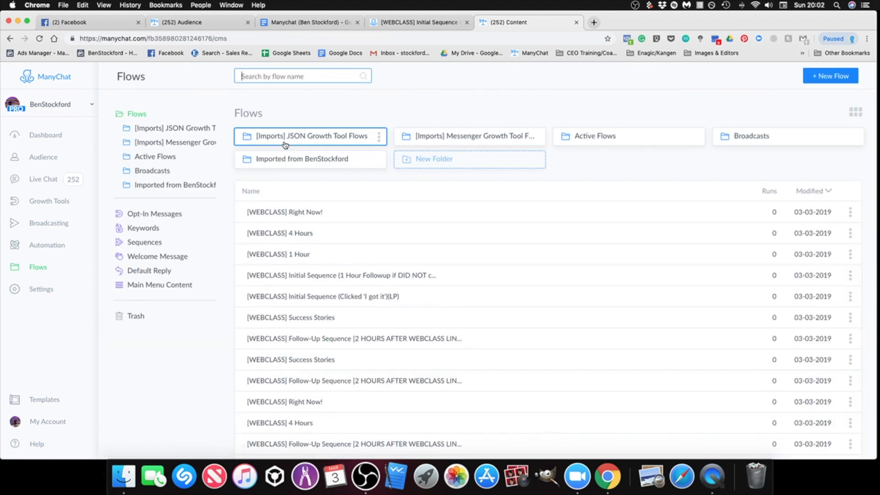
pyautogui.click(327, 160)
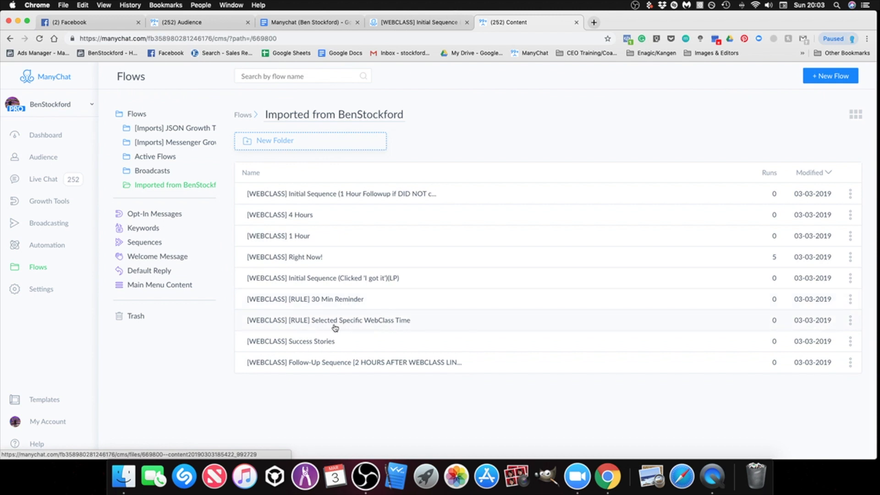
pyautogui.click(352, 325)
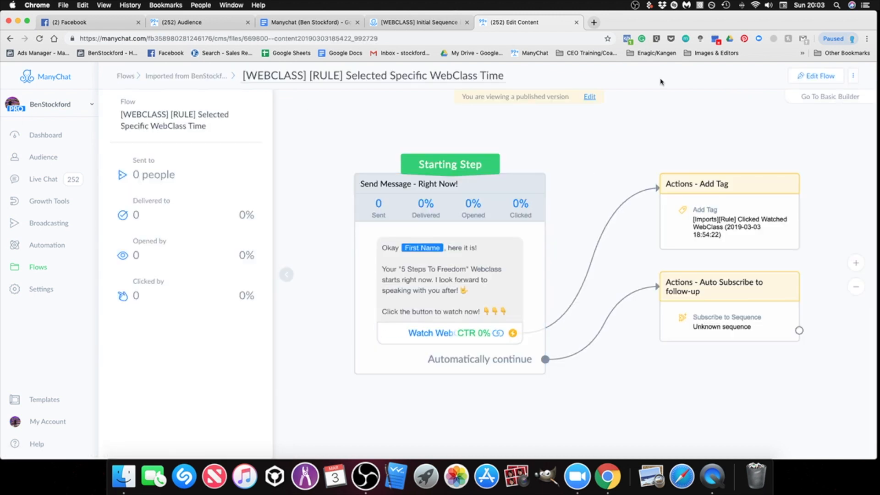
pyautogui.click(590, 97)
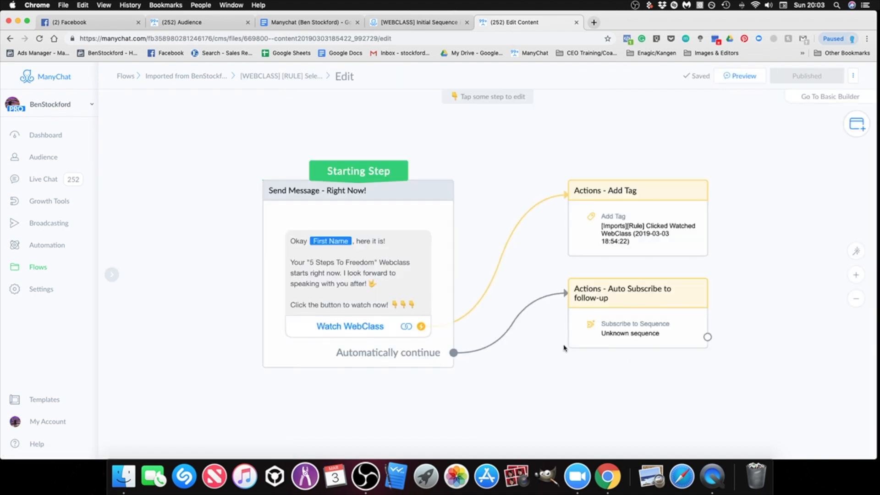
pyautogui.click(313, 323)
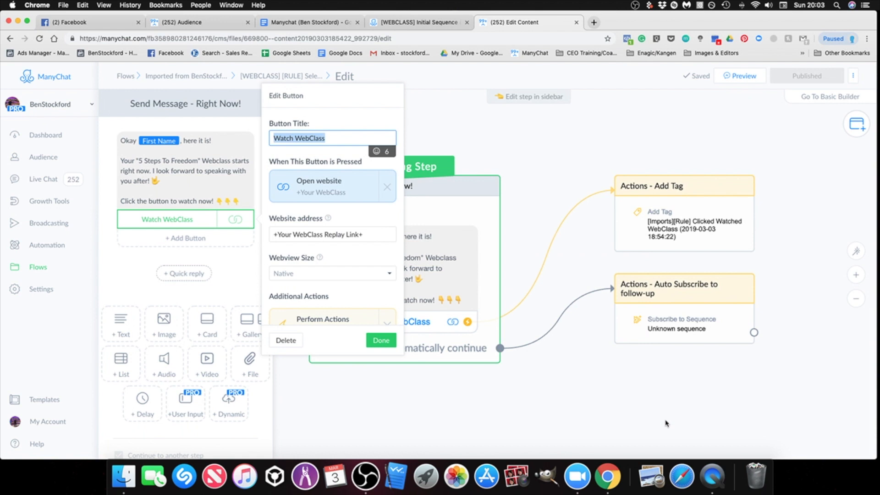
pyautogui.click(584, 350)
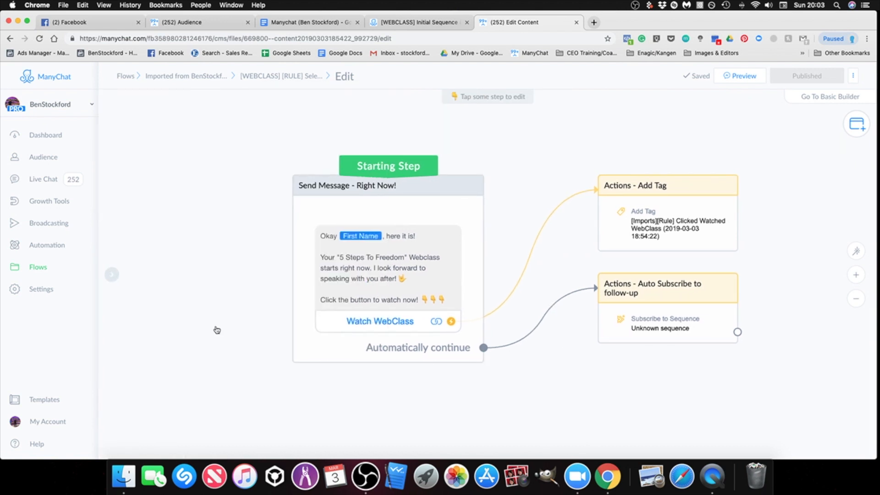
pyautogui.click(112, 274)
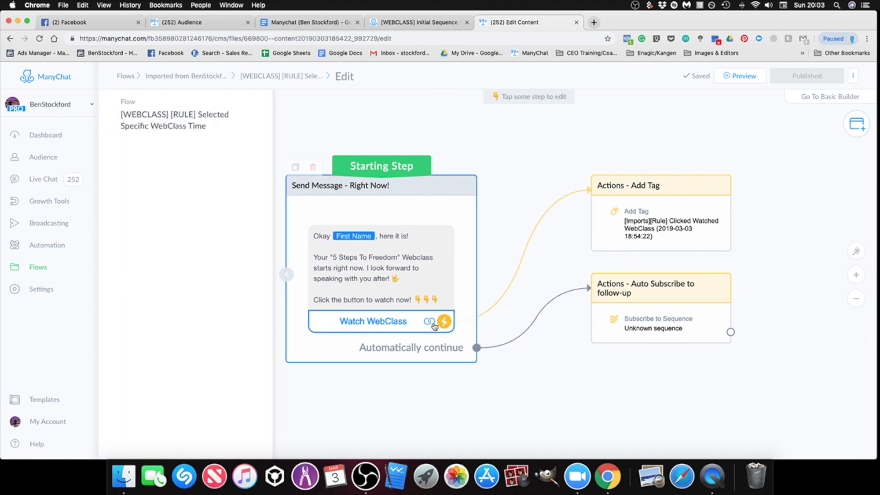
pyautogui.click(399, 322)
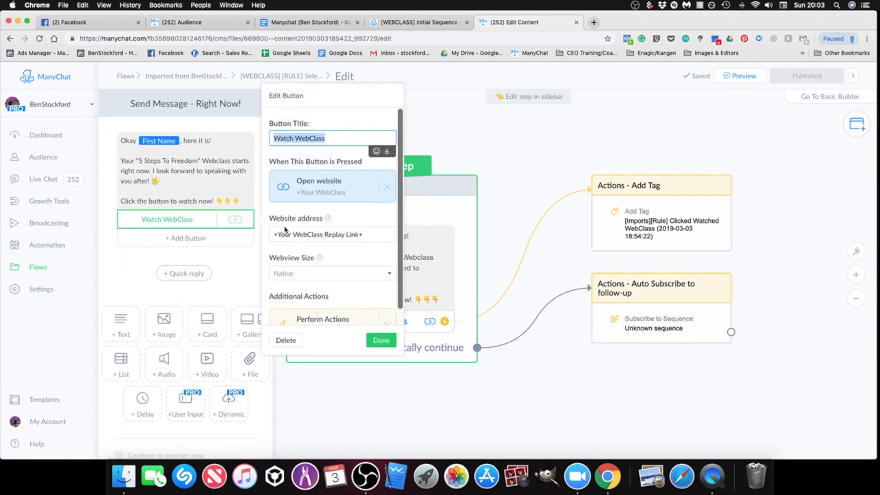
pyautogui.moveTo(371, 232); pyautogui.dragTo(253, 232)
pyautogui.rightClick(306, 235)
pyautogui.click(326, 306)
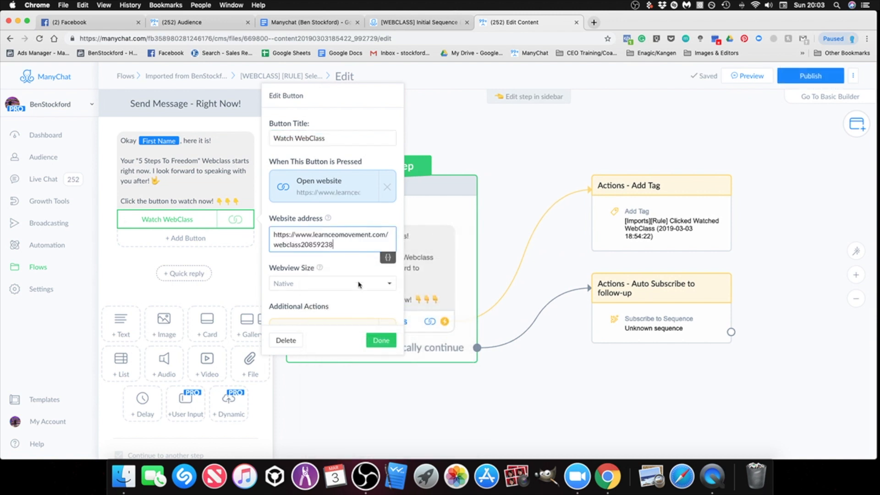
pyautogui.click(380, 340)
pyautogui.click(540, 386)
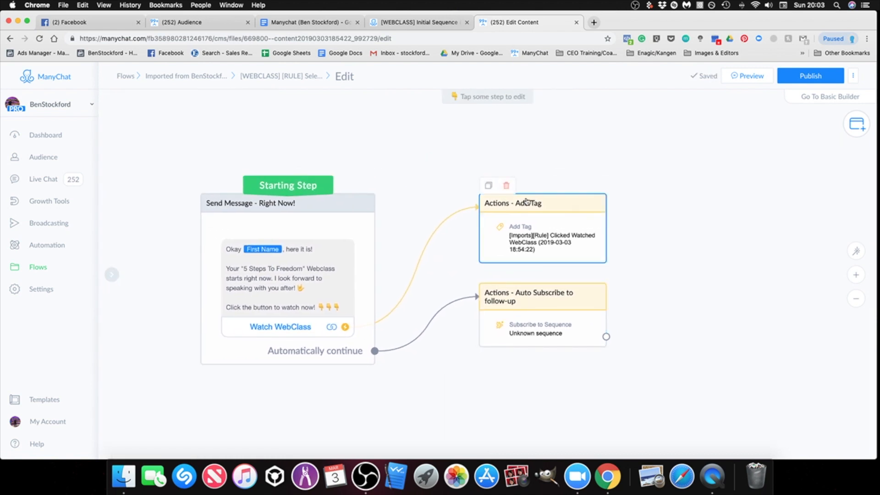
# Step: Set the Auto Subscribe to follow-up step's sequence to the [Import][WEBCLASS] Follow-Up Sequence [2 HOURS AFTER WEBCLASS LINK SENT
pyautogui.scroll(2, 538, 330)
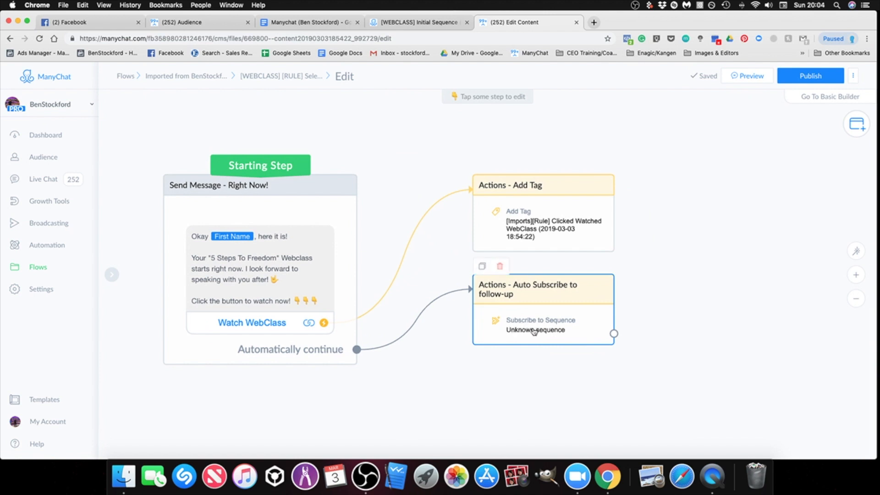
pyautogui.click(535, 328)
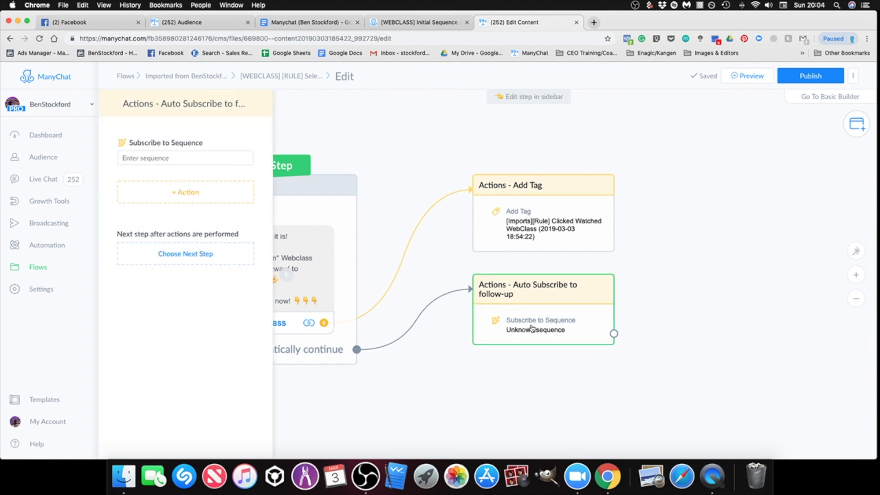
pyautogui.click(457, 384)
pyautogui.click(519, 325)
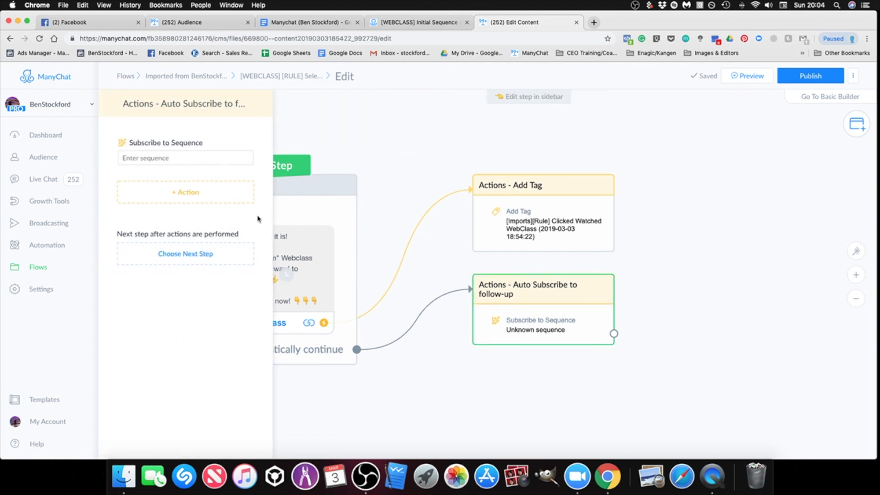
pyautogui.click(173, 158)
pyautogui.write('hour')
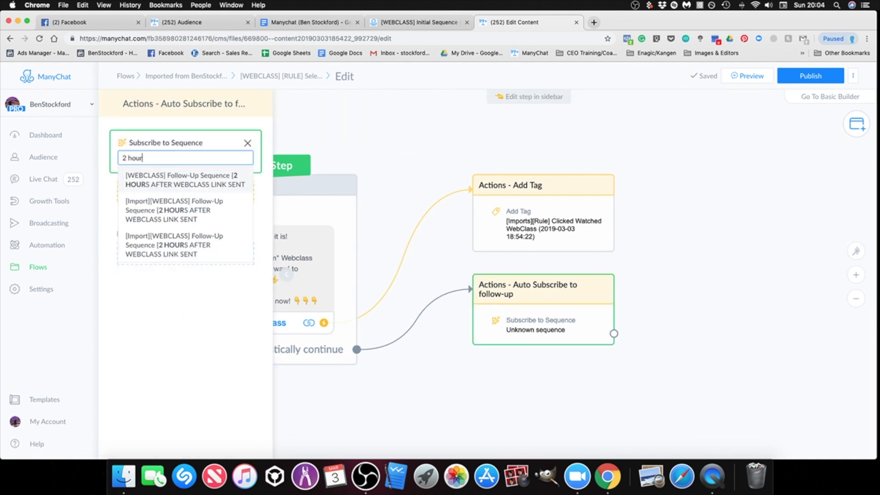
pyautogui.click(195, 210)
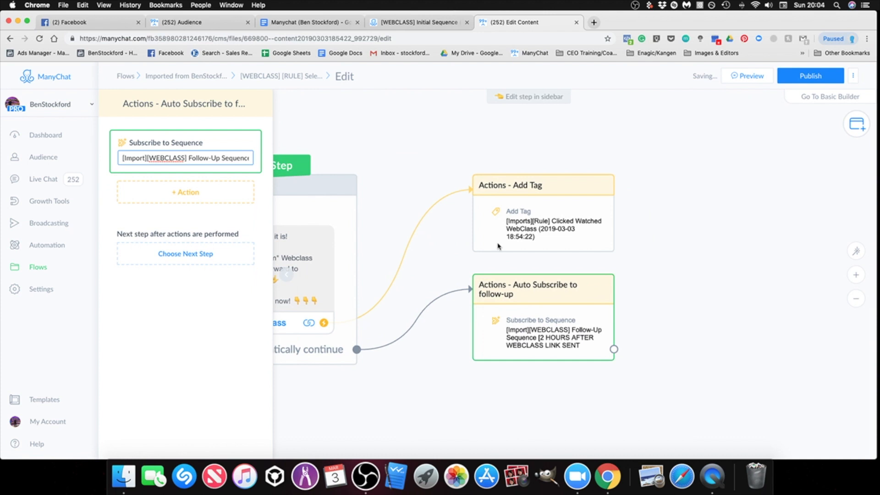
pyautogui.click(691, 252)
pyautogui.scroll(-1, 644, 274)
pyautogui.moveTo(645, 275); pyautogui.dragTo(642, 279)
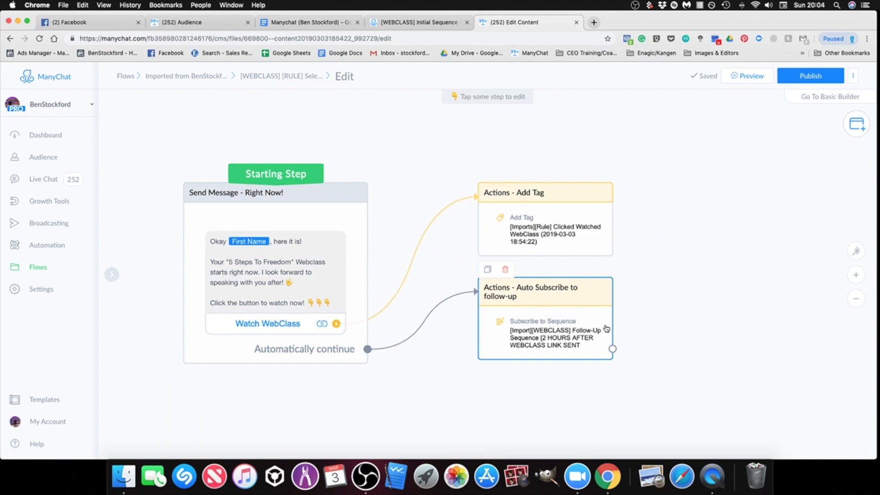
# Step: Remove the Subscribe to Sequence action from the Auto Subscribe to follow-up step
pyautogui.click(592, 328)
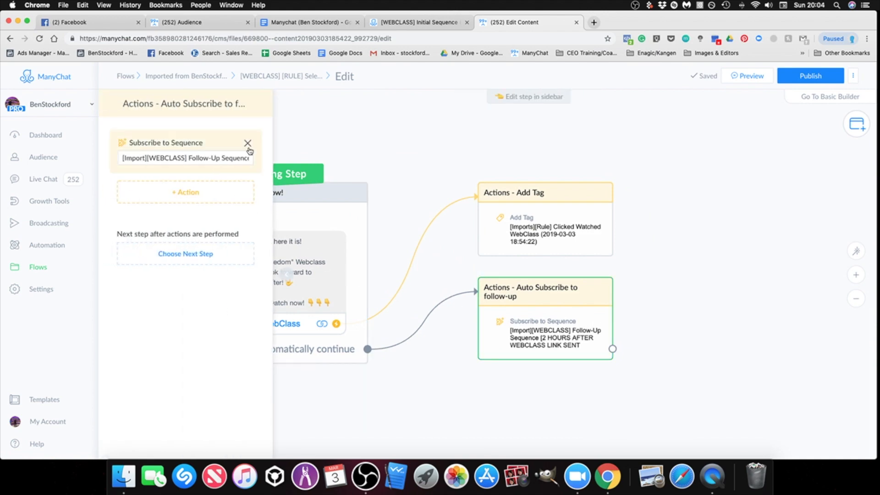
pyautogui.click(248, 150)
pyautogui.click(488, 116)
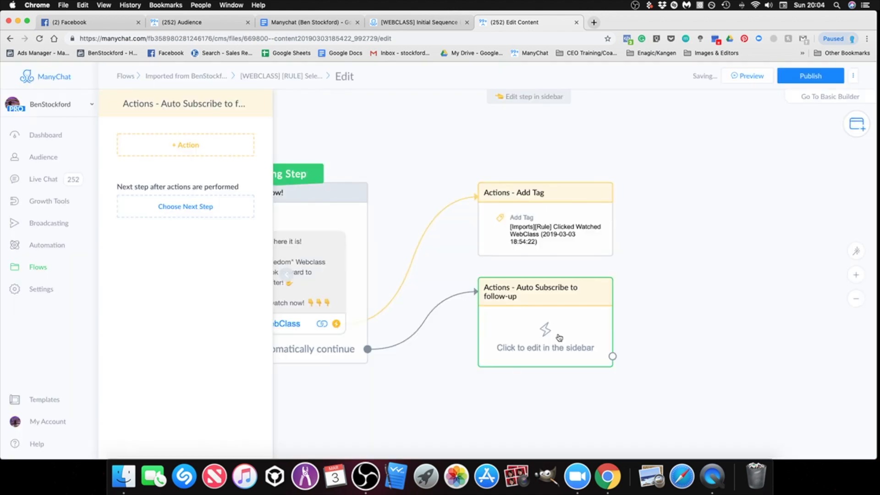
# Step: Add a Subscribe to Sequence action using the [Import][WEBCLASS] Follow-Up Sequence [2 HOURS AFTER WEBCLASS LINK SENT, and publish the flow
pyautogui.click(185, 145)
pyautogui.click(188, 217)
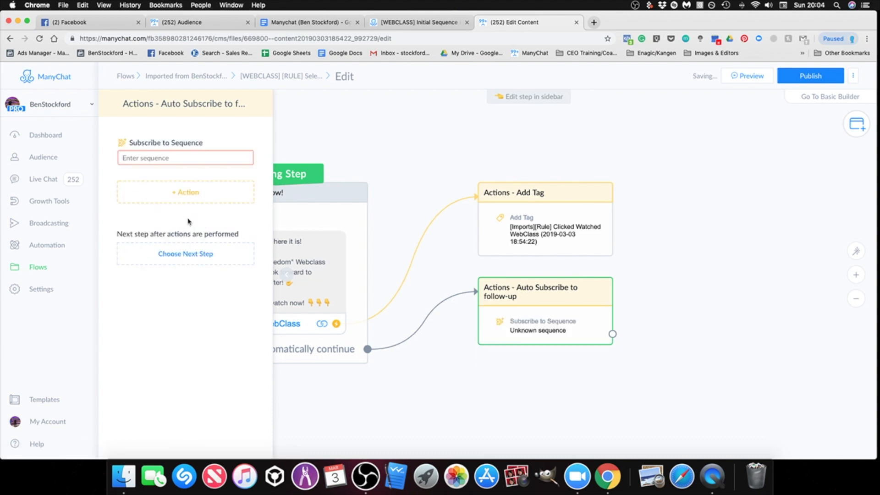
pyautogui.click(184, 157)
pyautogui.write('hour')
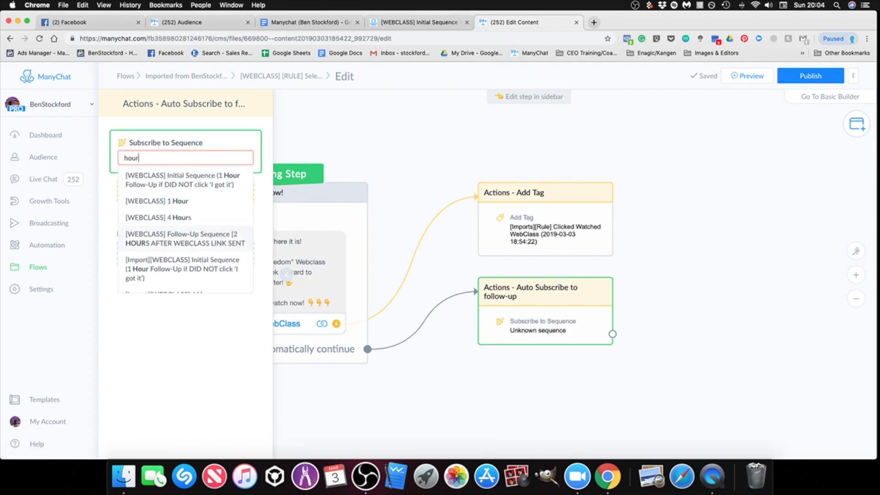
pyautogui.scroll(-5, 189, 266)
pyautogui.press('BackSpace')
pyautogui.press('BackSpace')
pyautogui.press('BackSpace')
pyautogui.press('BackSpace')
pyautogui.write('2 hour')
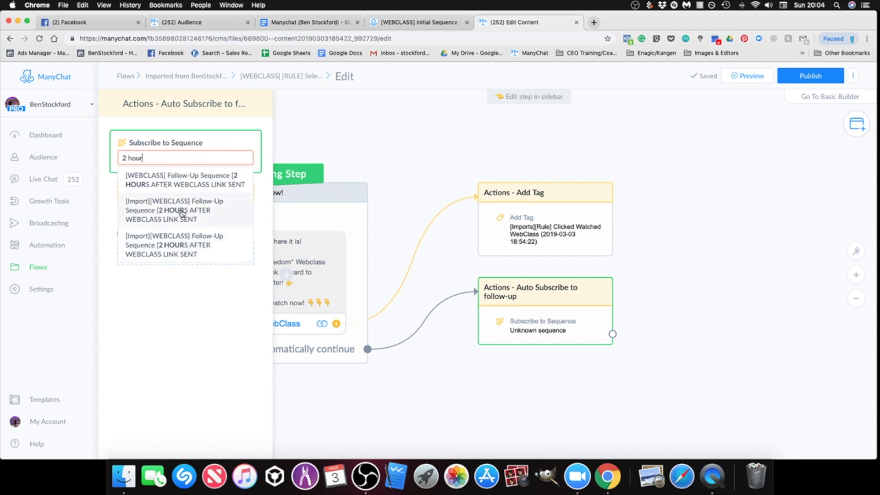
pyautogui.click(182, 213)
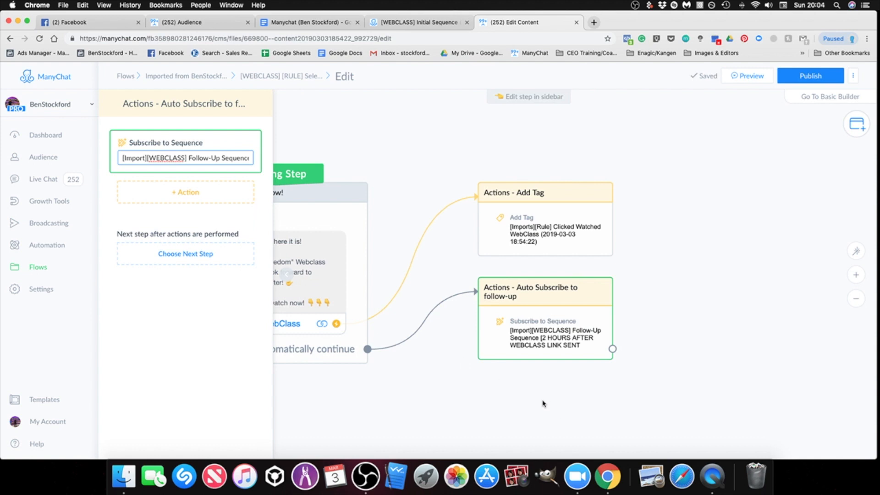
pyautogui.click(543, 403)
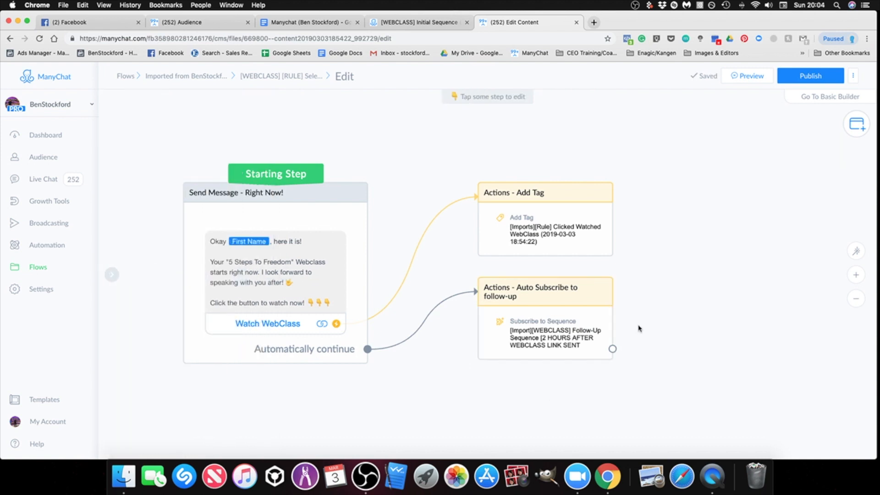
pyautogui.click(811, 76)
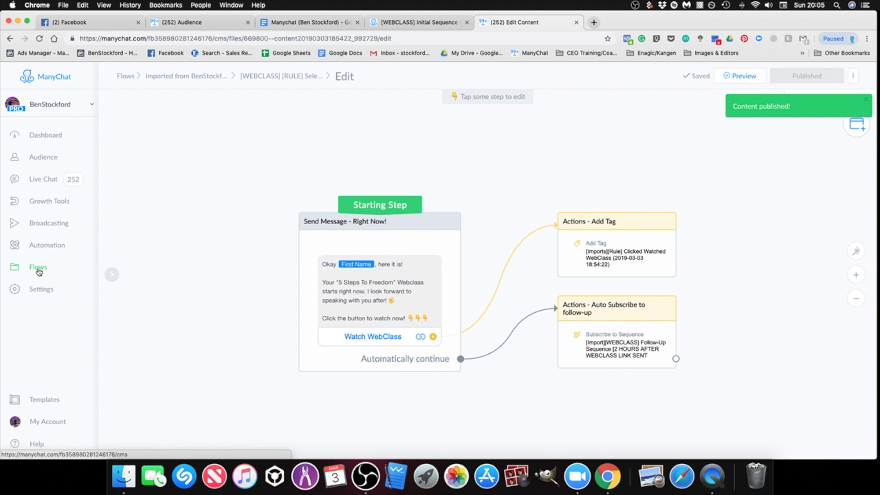
pyautogui.click(39, 273)
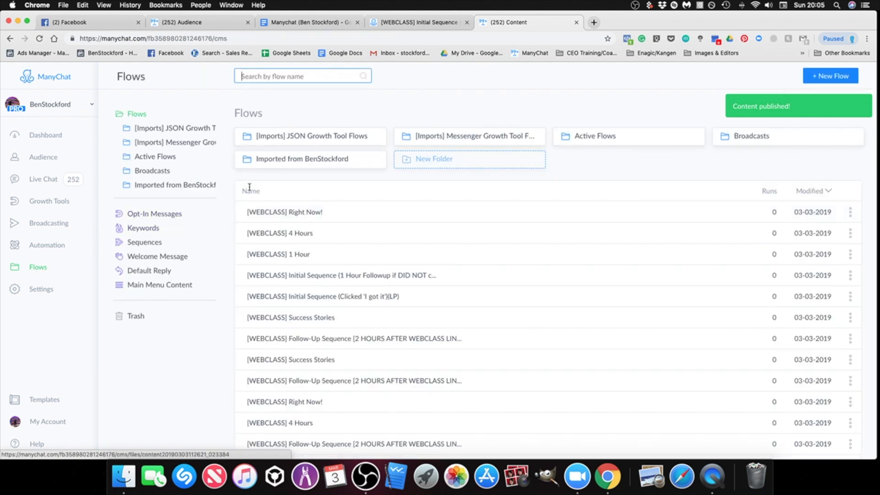
pyautogui.click(285, 161)
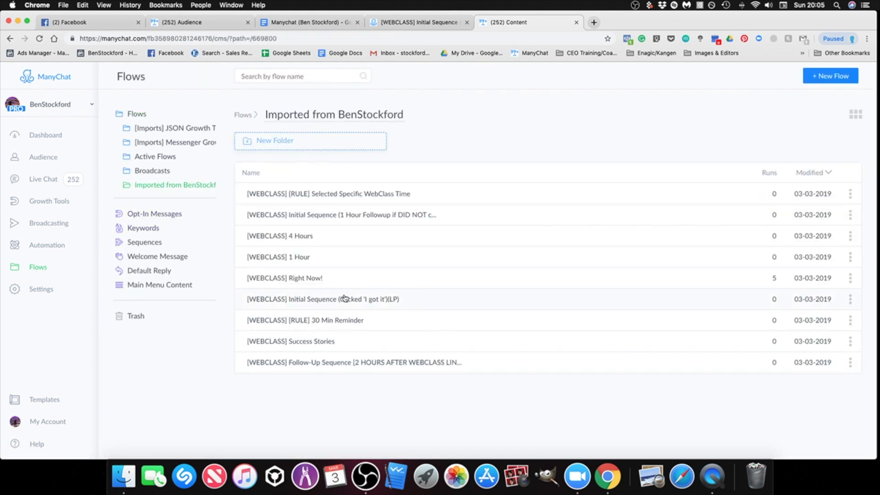
pyautogui.click(332, 321)
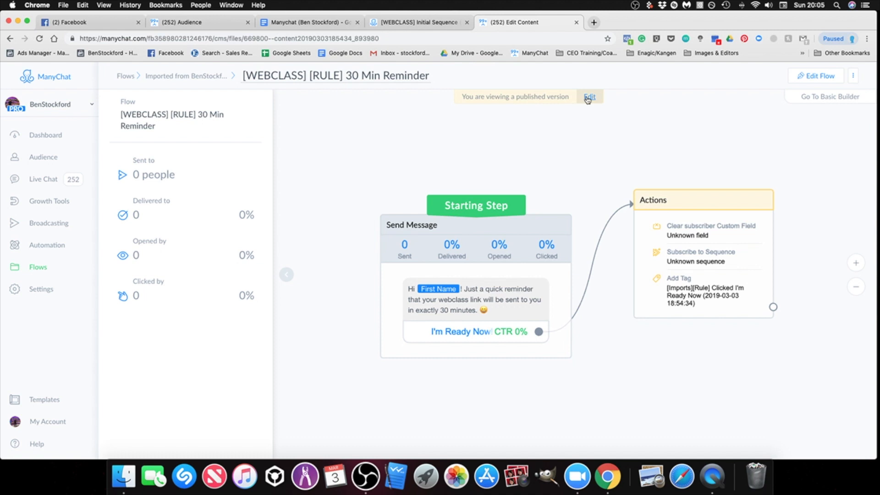
pyautogui.click(585, 98)
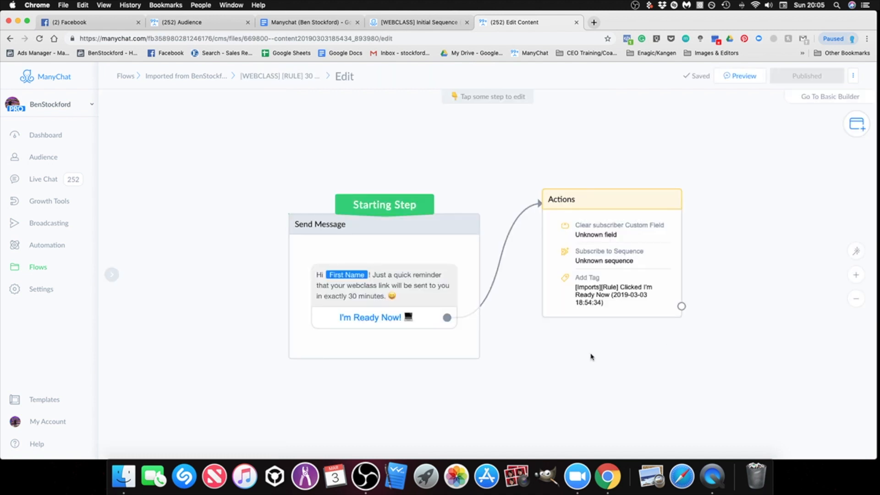
# Step: Set the Clear subscriber Custom Field action in the Actions step to the [Imports] Date & Time field
pyautogui.moveTo(607, 232)
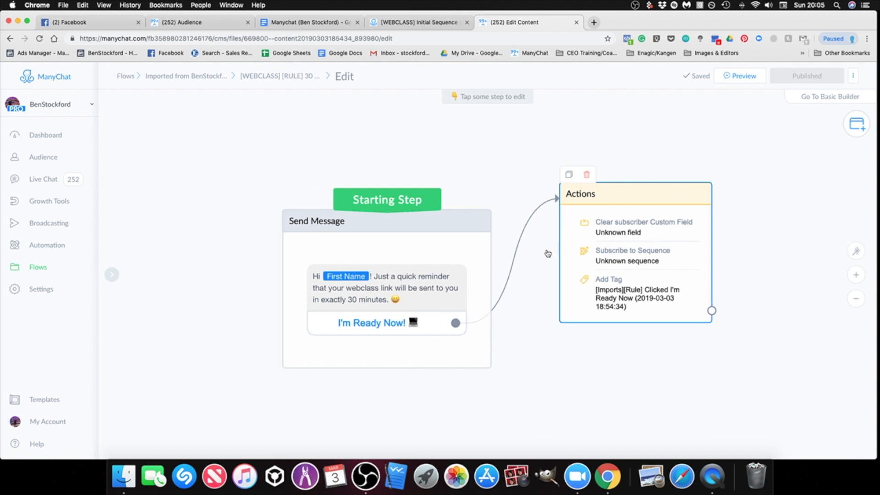
pyautogui.click(600, 234)
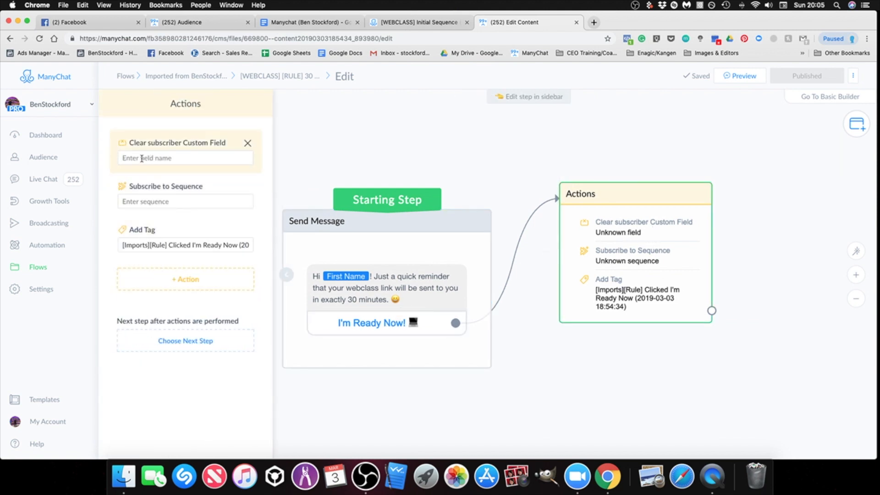
pyautogui.click(184, 157)
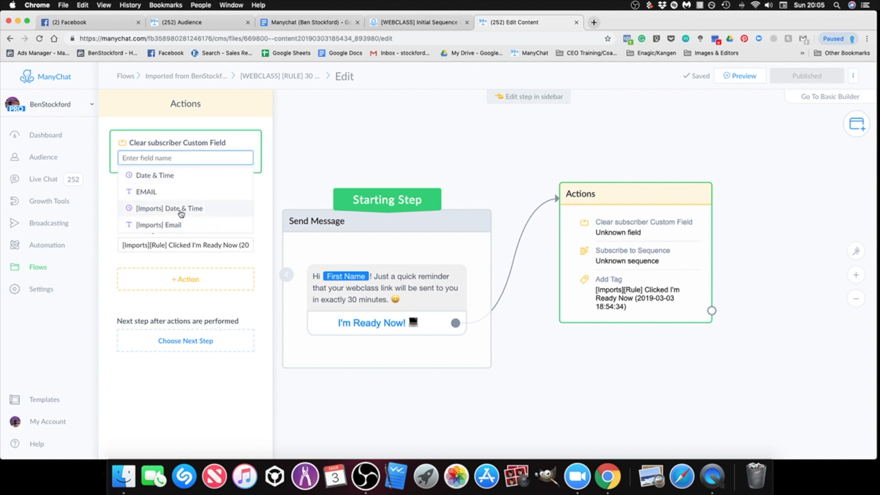
pyautogui.click(181, 211)
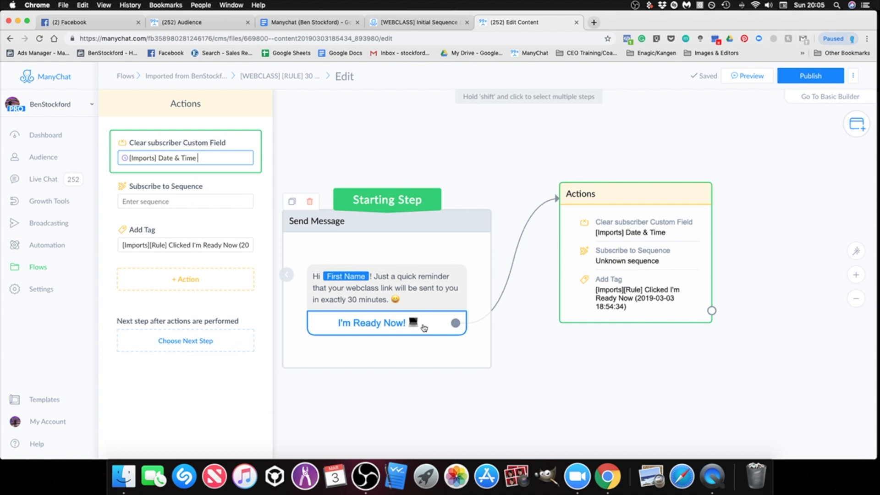
# Step: Set the Subscribe to Sequence action in the Actions step to the [Import][WEBCLASS] Right Now! sequence
pyautogui.click(158, 202)
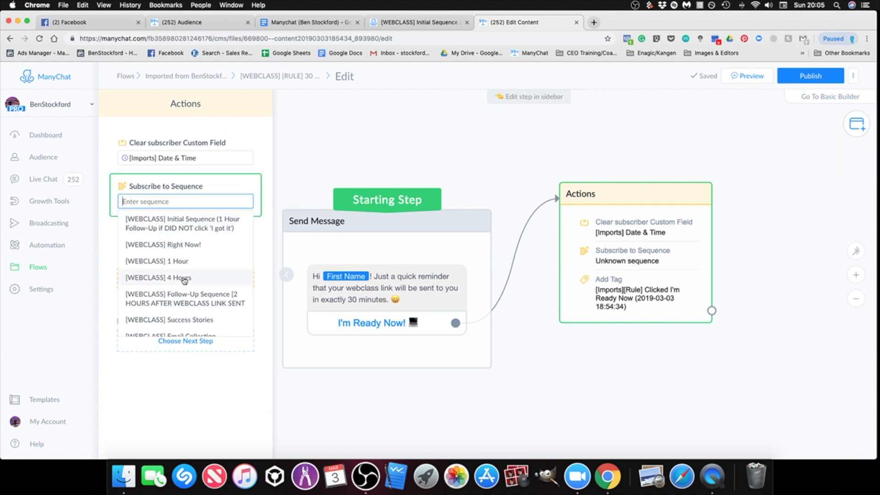
pyautogui.scroll(-1, 184, 275)
pyautogui.scroll(1, 179, 253)
pyautogui.scroll(-3, 191, 289)
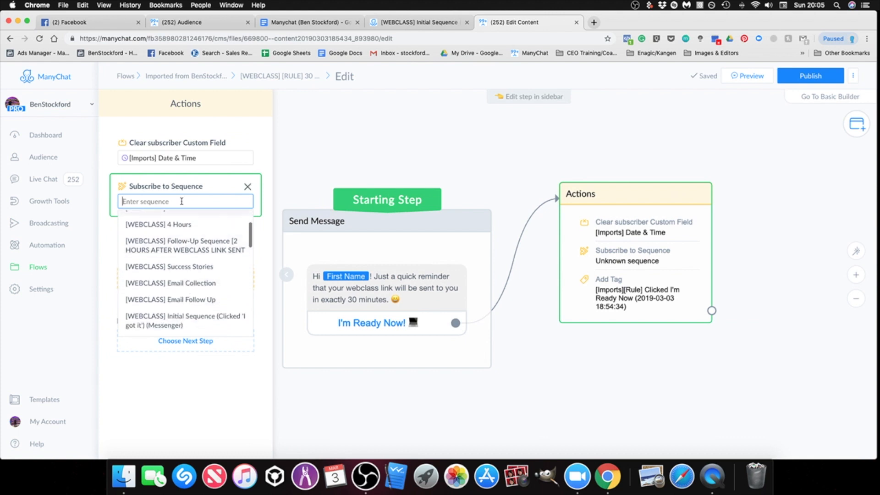
pyautogui.write('import')
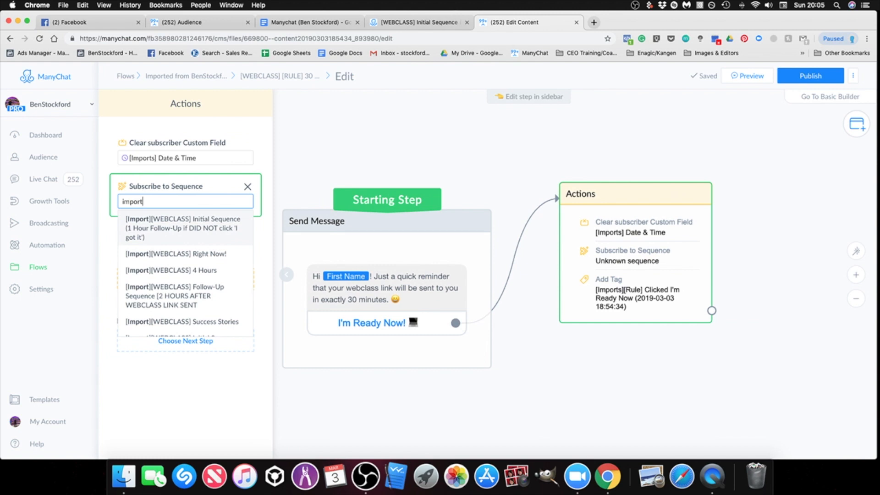
pyautogui.scroll(-2, 201, 280)
pyautogui.scroll(-4, 205, 286)
pyautogui.scroll(-3, 205, 286)
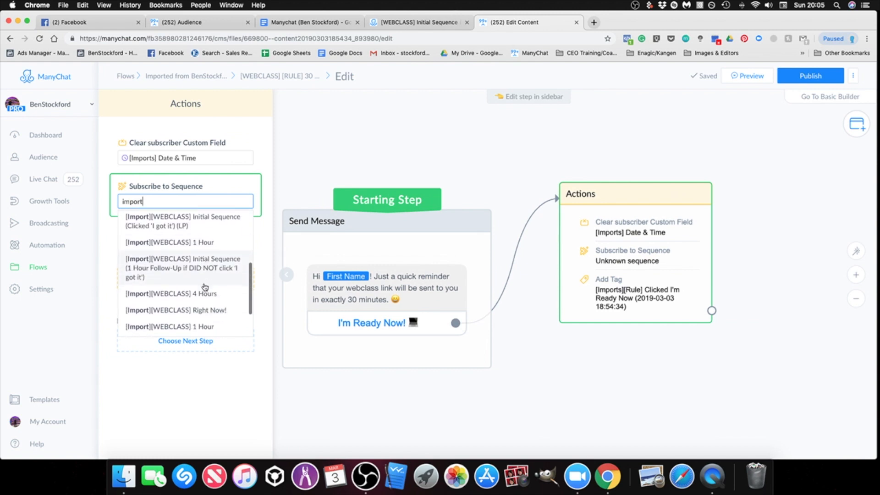
pyautogui.scroll(1, 213, 304)
pyautogui.scroll(5, 212, 304)
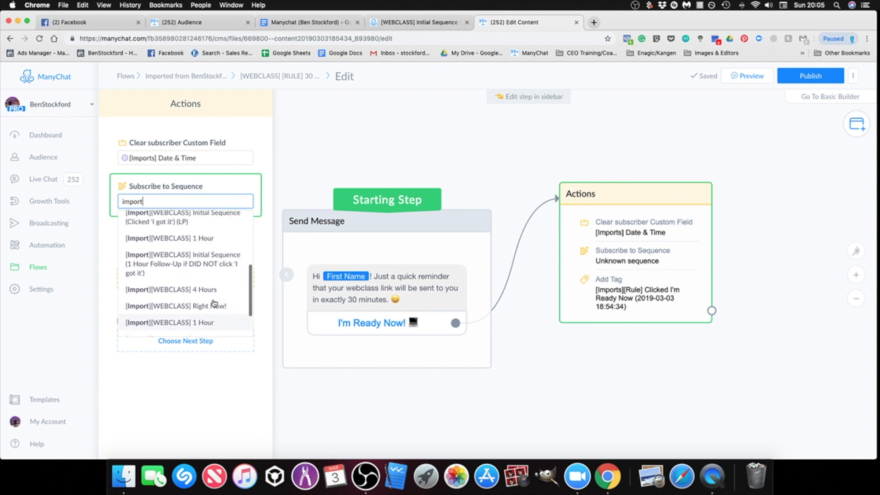
pyautogui.scroll(2, 211, 294)
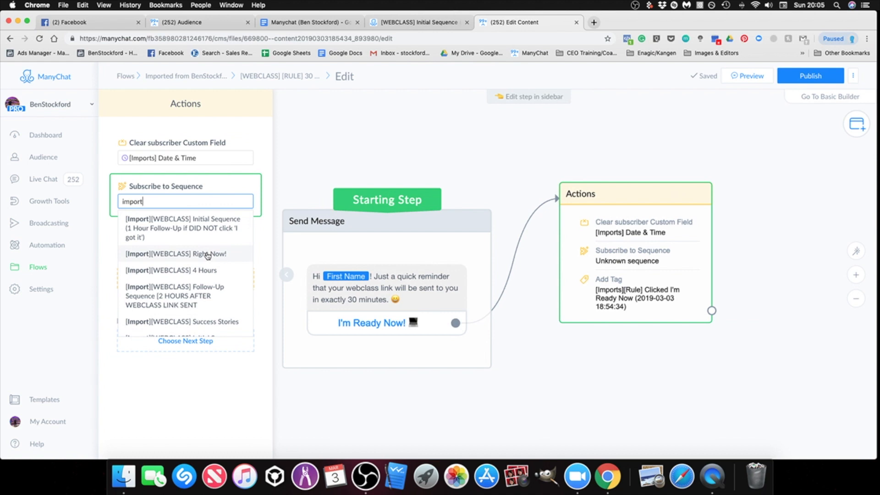
pyautogui.click(207, 252)
# Step: Close the Actions step settings and publish the [WEBCLASS] [RULE] 30 Min Reminder flow
pyautogui.click(639, 401)
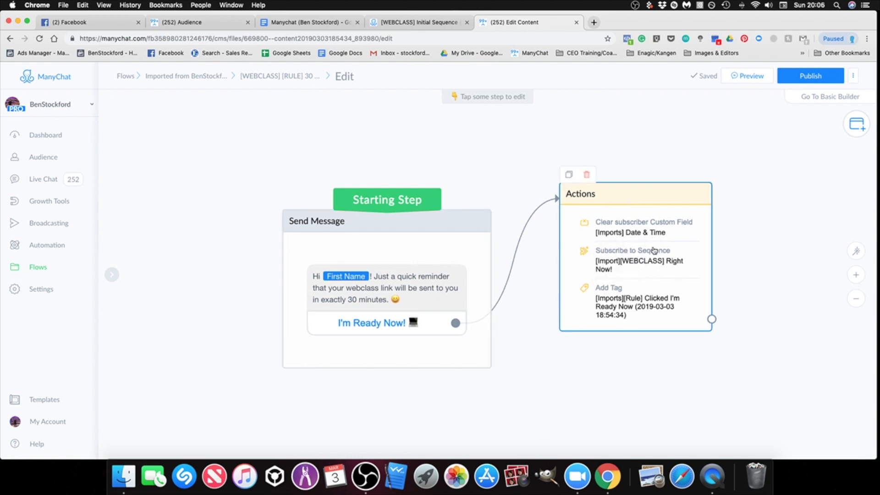
pyautogui.moveTo(620, 361); pyautogui.dragTo(586, 372)
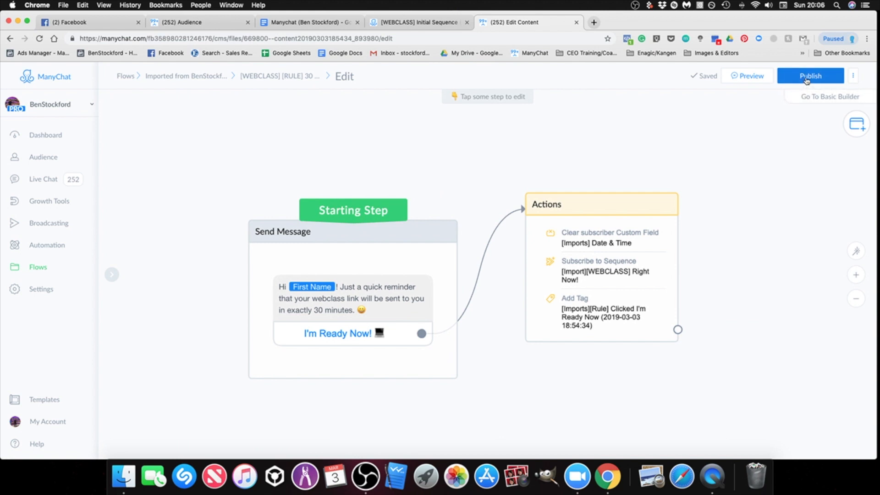
pyautogui.click(808, 78)
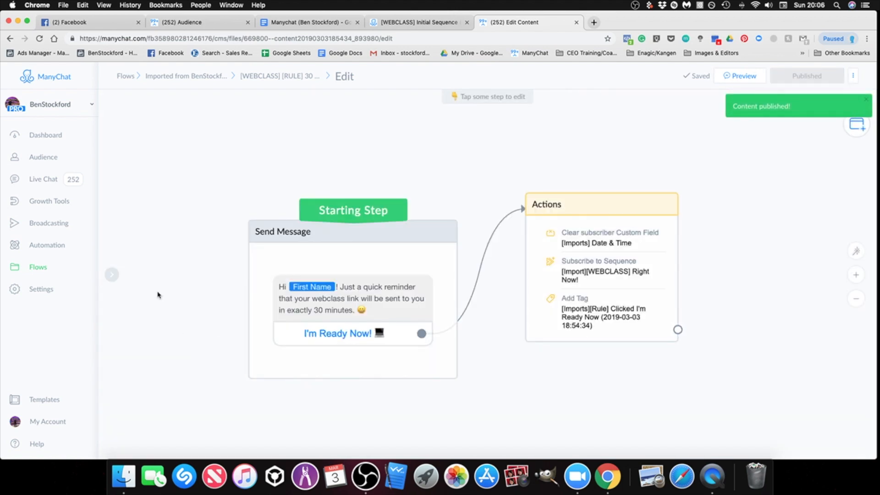
# Step: Open the [WEBCLASS] Success Stories flow from the imported flows folder for editing
pyautogui.click(39, 273)
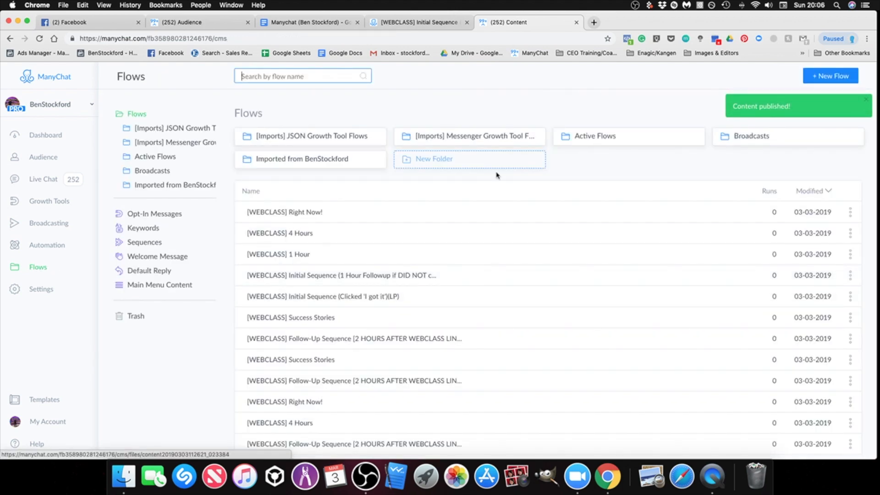
pyautogui.click(305, 164)
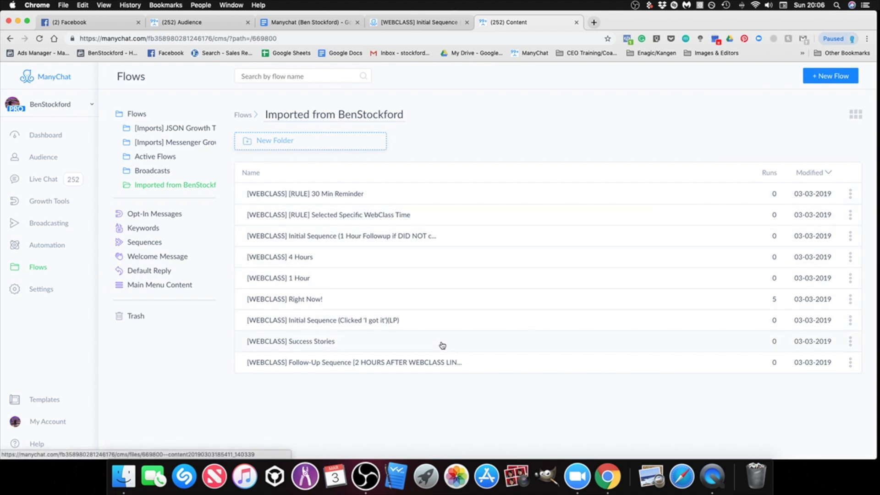
pyautogui.click(412, 350)
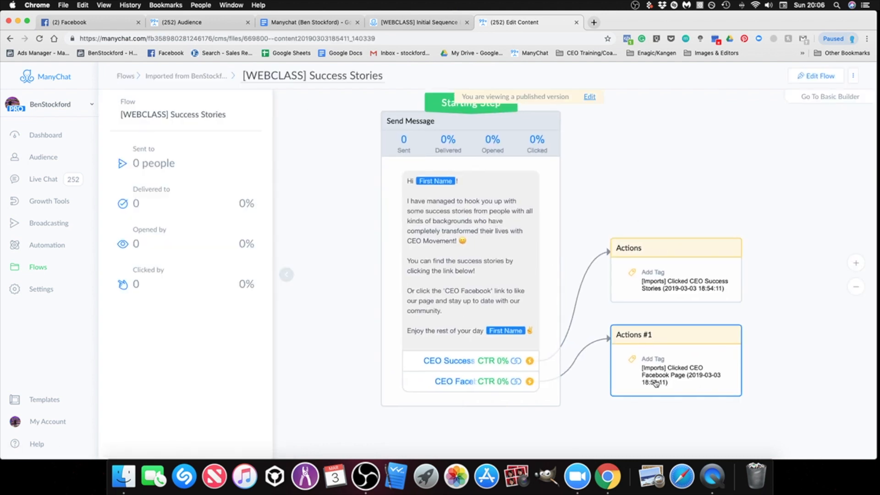
pyautogui.click(737, 340)
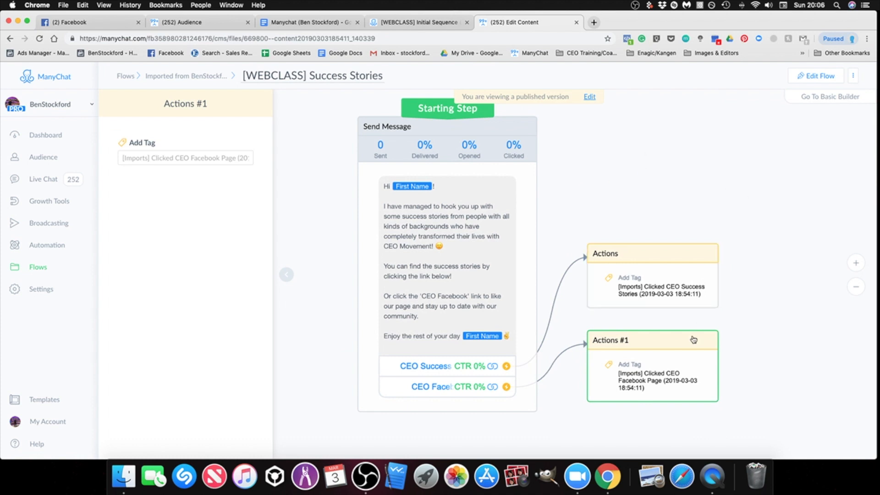
pyautogui.click(590, 98)
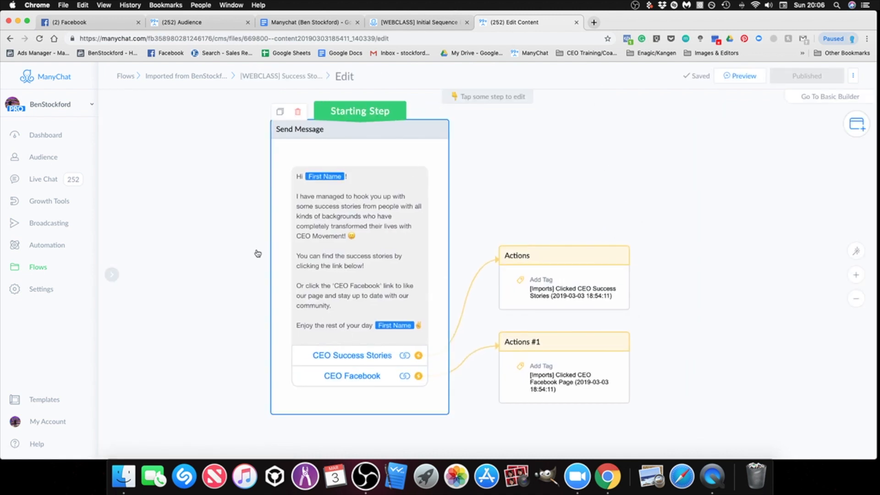
# Step: Check the website links of the CEO Success Stories and CEO Facebook buttons in the Send Message step
pyautogui.click(358, 363)
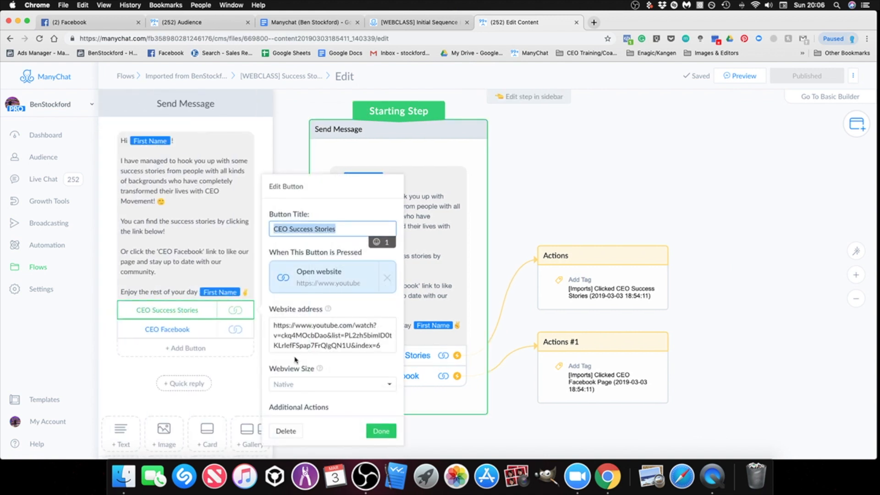
pyautogui.click(168, 330)
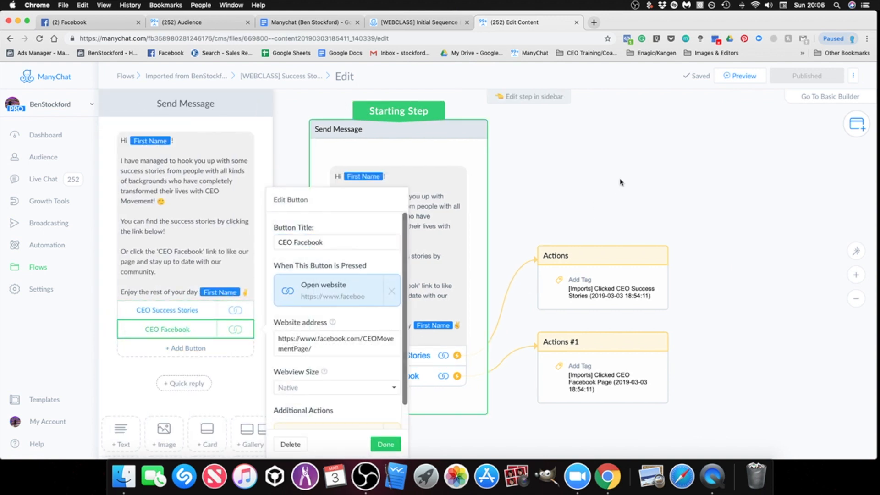
pyautogui.click(621, 182)
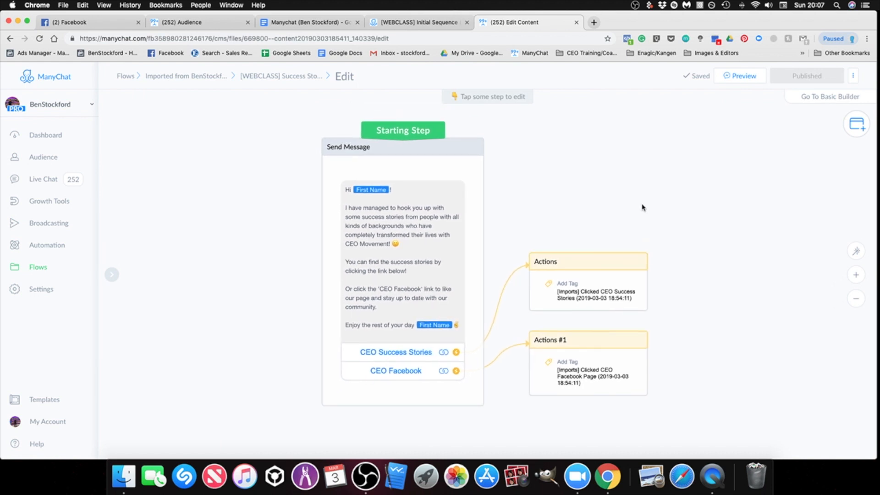
# Step: Review the flows in the imported flows folder against the sequence and flow list in the Manychat Setup Google Doc
pyautogui.click(51, 270)
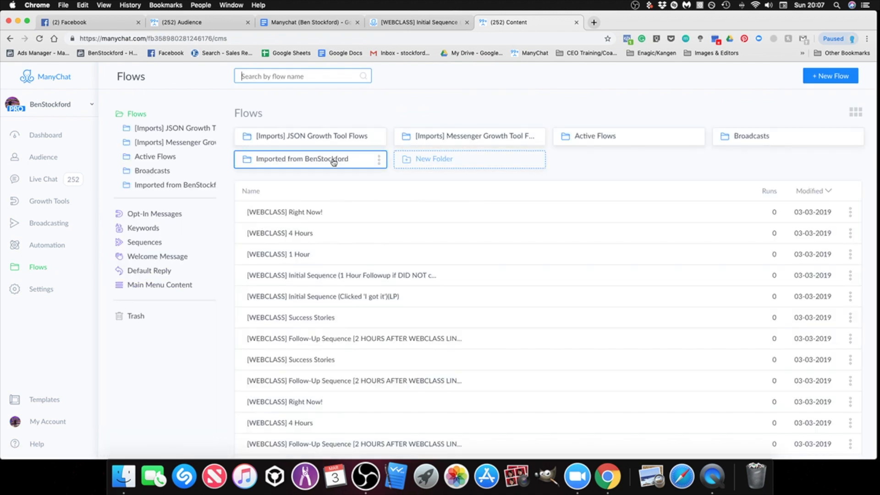
pyautogui.click(288, 160)
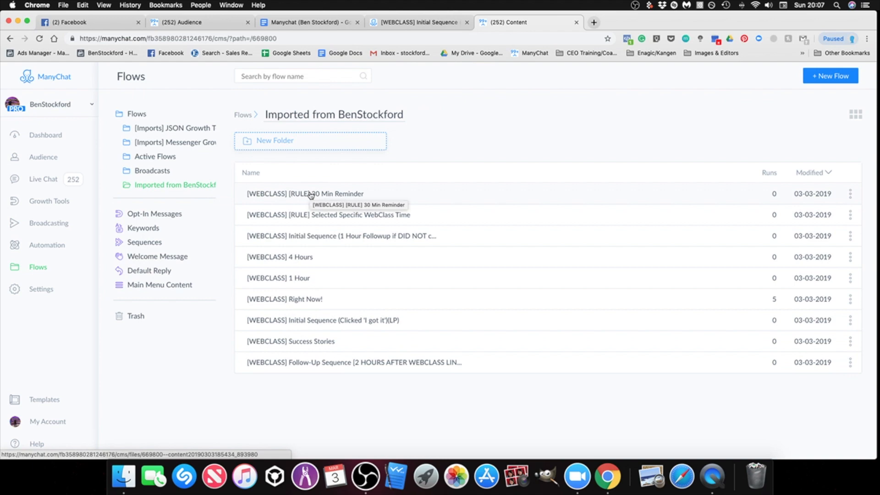
pyautogui.click(312, 22)
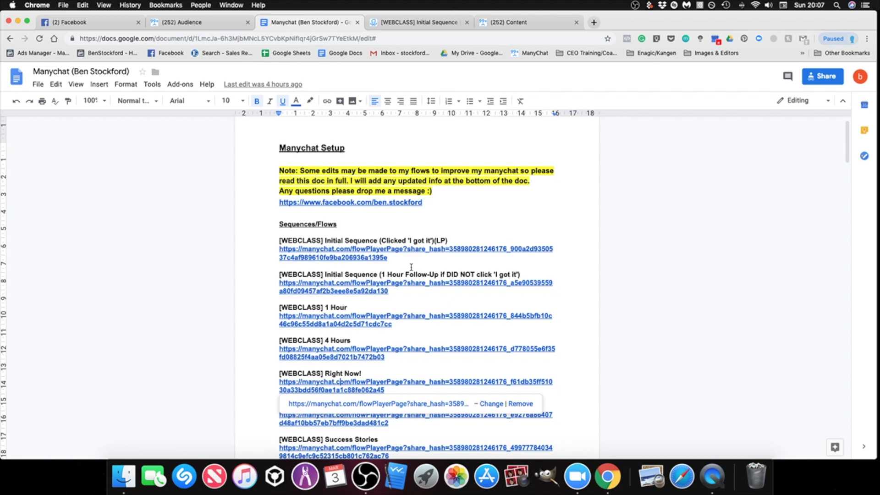
pyautogui.scroll(-3, 411, 266)
pyautogui.click(504, 22)
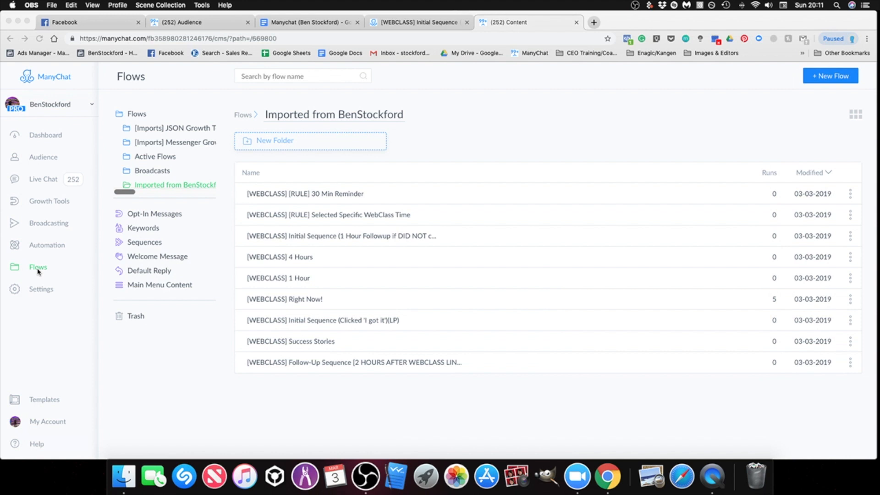
# Step: Create a new growth tool of the Messenger Ref URL type
pyautogui.click(41, 198)
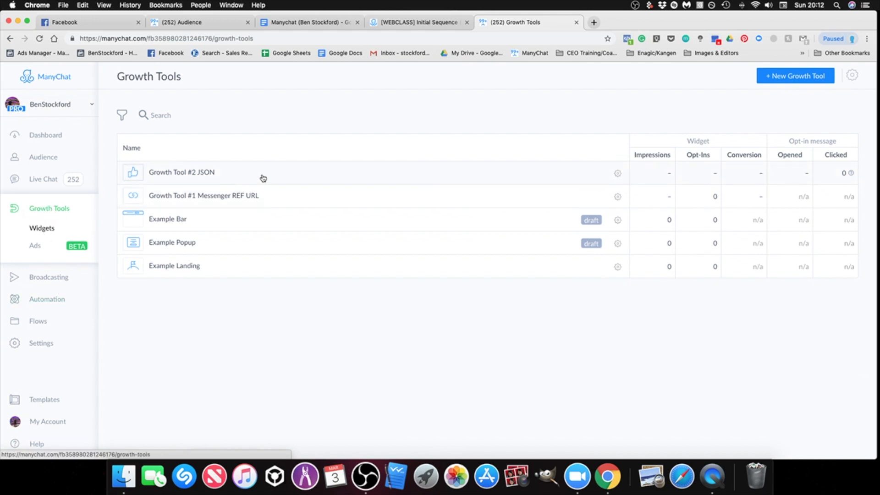
pyautogui.click(774, 78)
pyautogui.scroll(-2, 243, 192)
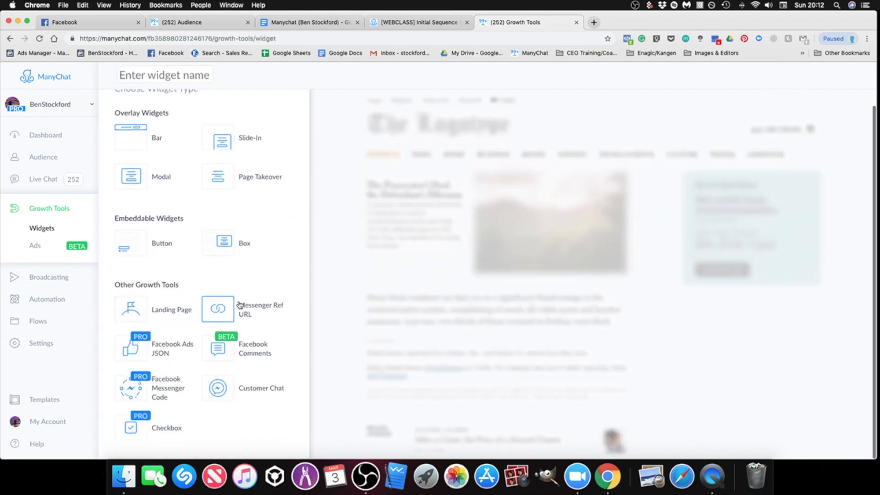
pyautogui.click(274, 311)
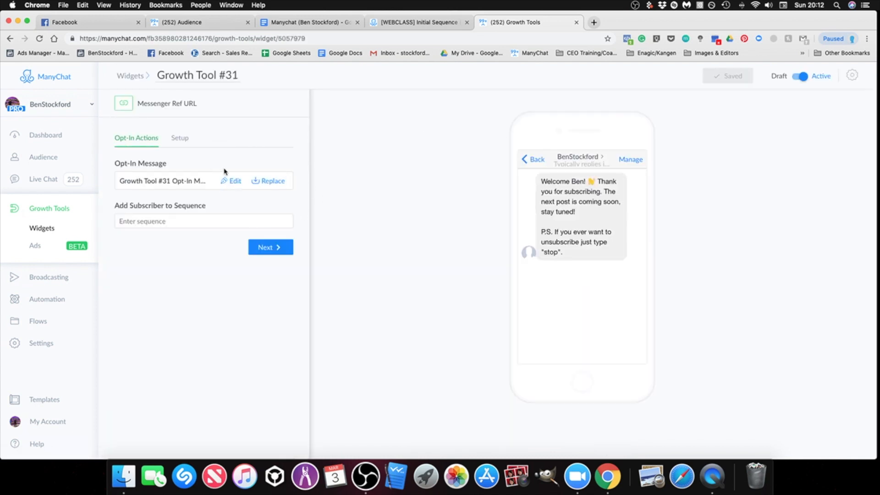
# Step: Enter webclass-thank-you as the growth tool's custom ref parameter and try to save it
pyautogui.click(179, 140)
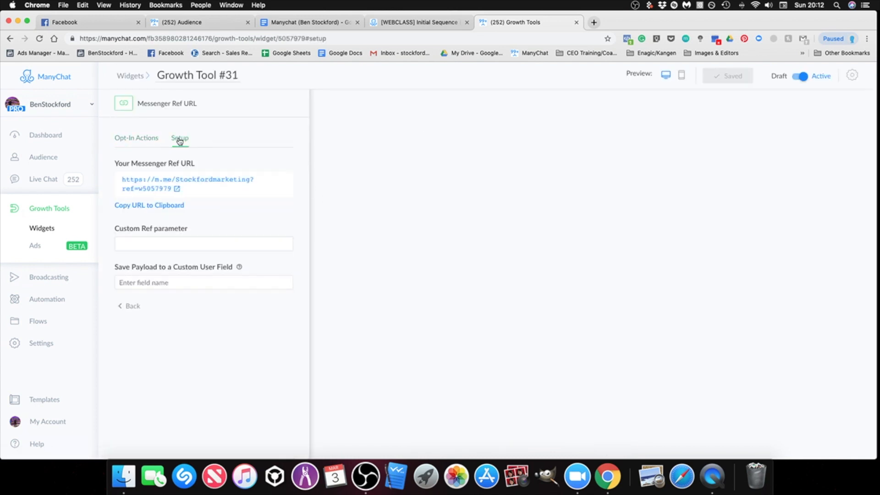
pyautogui.click(158, 244)
pyautogui.write('webclass-thankyou')
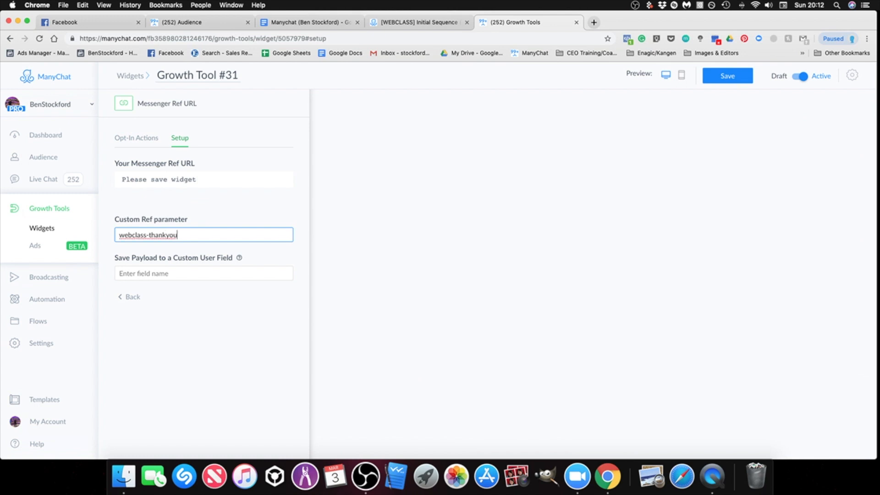
pyautogui.click(167, 235)
pyautogui.write('-')
pyautogui.click(731, 76)
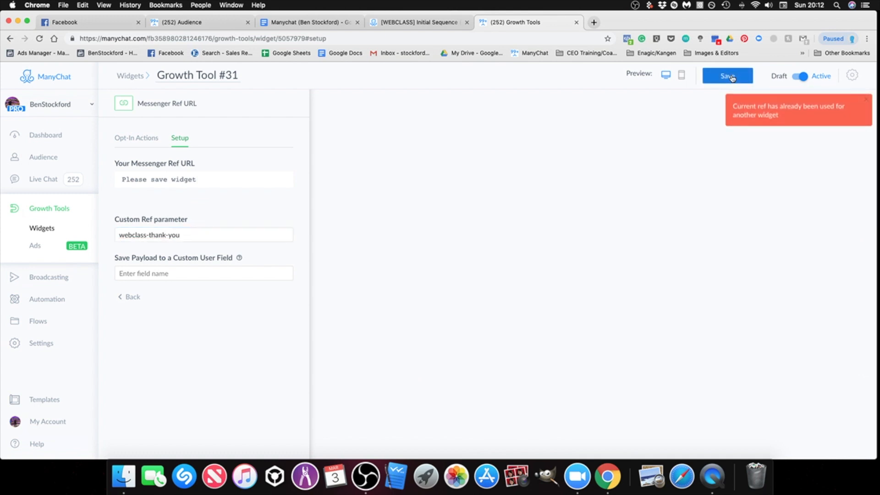
# Step: Change the custom ref parameter to webclass-thank-you1 and save the growth tool
pyautogui.click(192, 236)
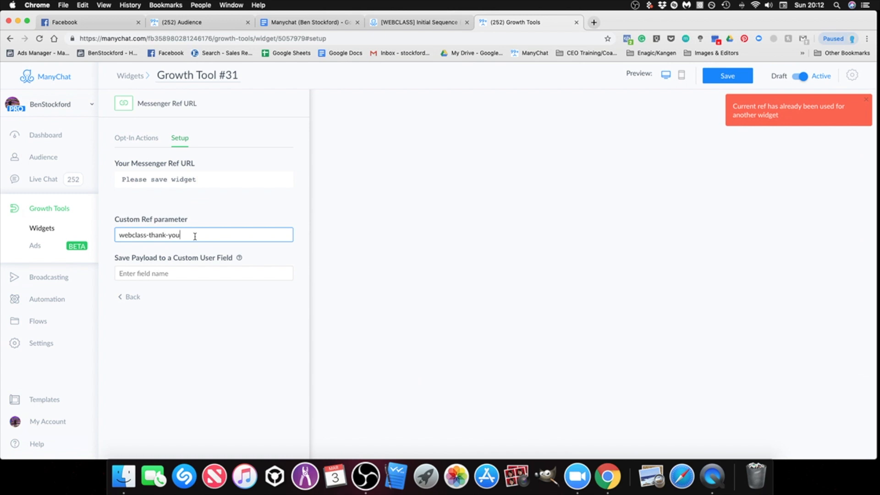
pyautogui.write('1')
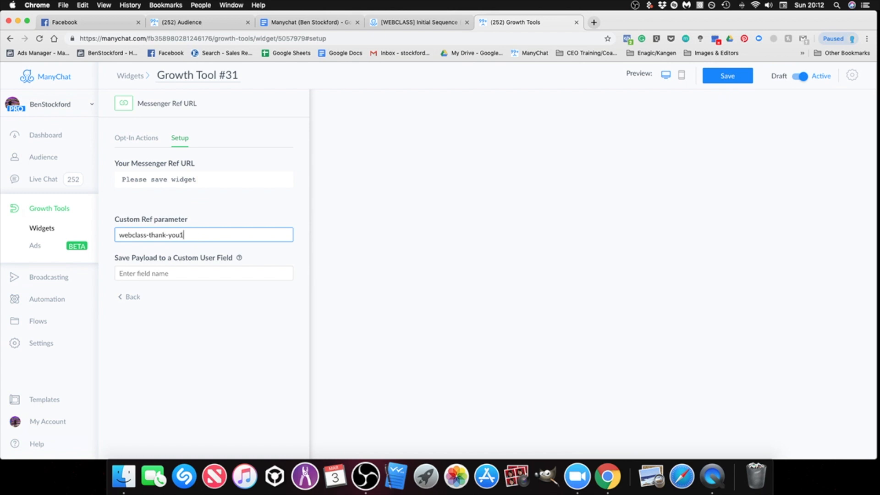
pyautogui.click(725, 81)
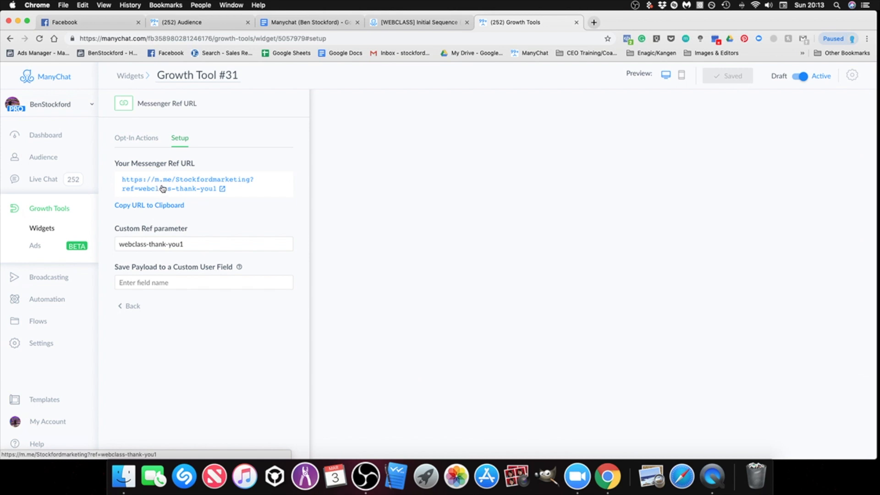
# Step: Open the new growth tool's opt-in message flow and examine its starting step
pyautogui.click(131, 140)
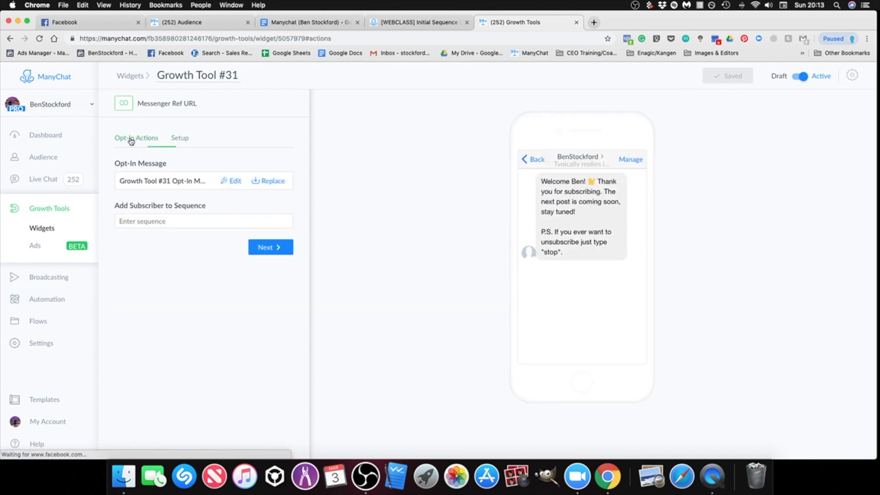
pyautogui.click(234, 183)
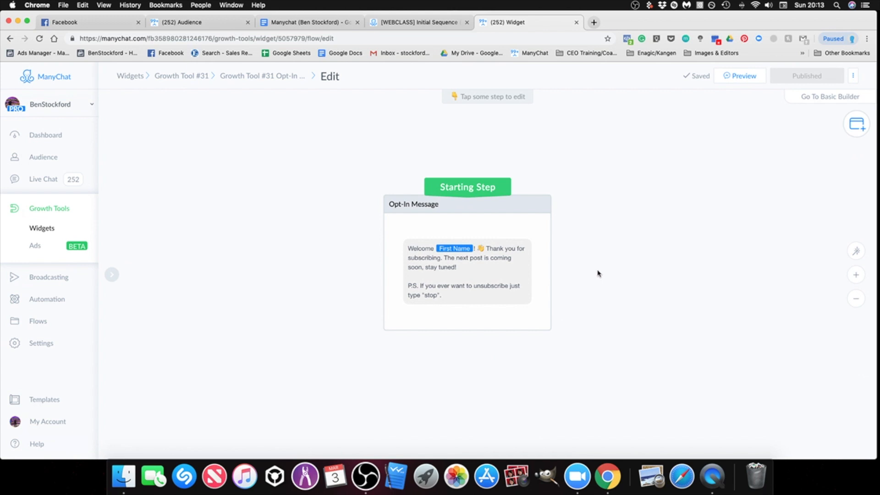
pyautogui.scroll(-1, 573, 215)
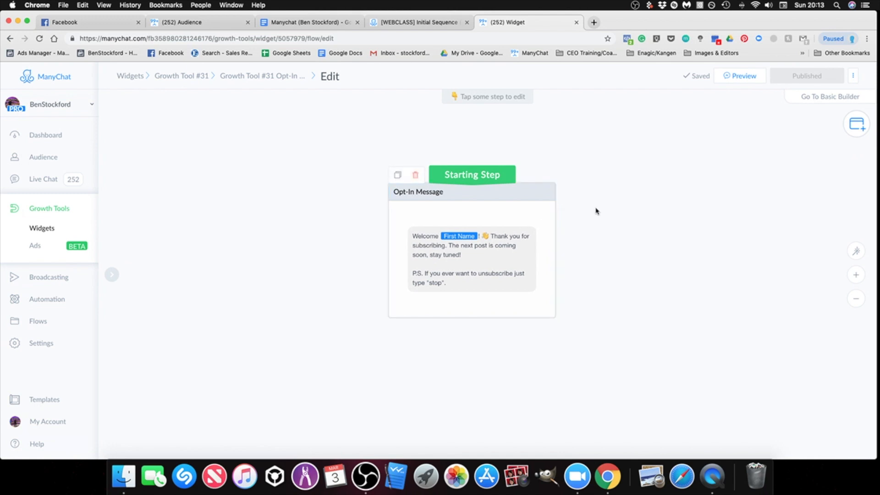
pyautogui.scroll(-3, 596, 209)
pyautogui.scroll(1, 703, 223)
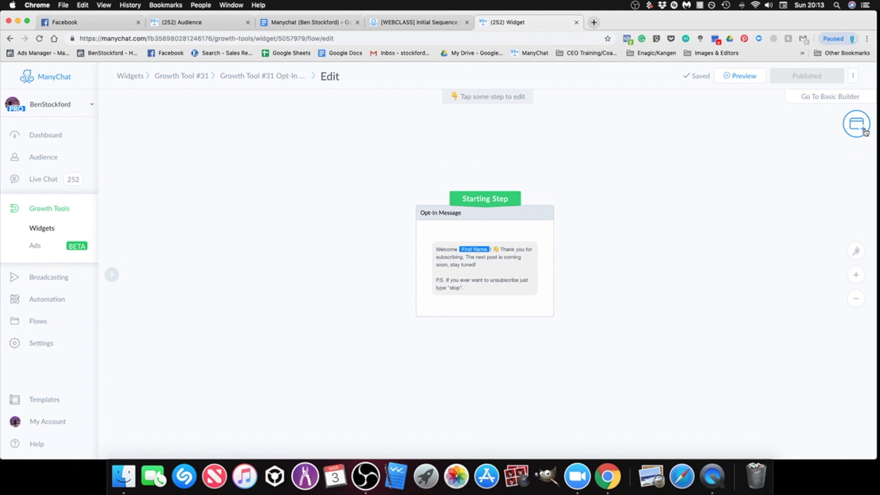
pyautogui.click(859, 131)
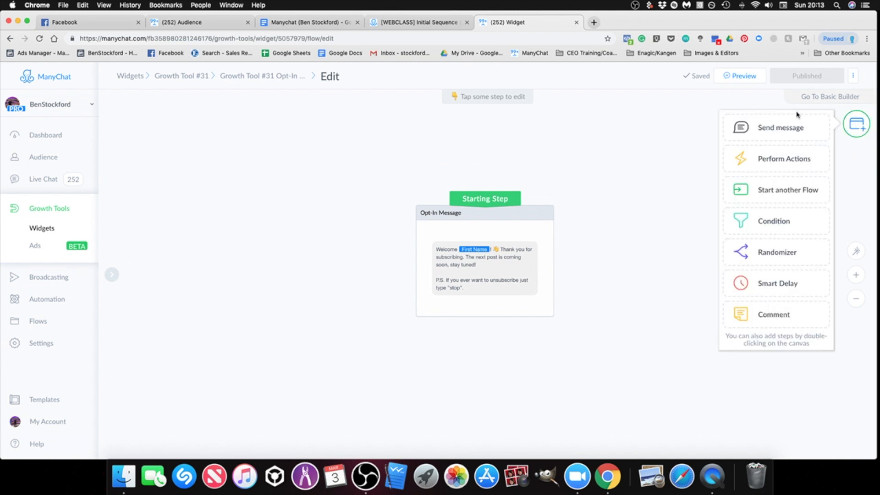
pyautogui.click(779, 163)
pyautogui.moveTo(571, 294); pyautogui.dragTo(334, 164)
pyautogui.click(320, 191)
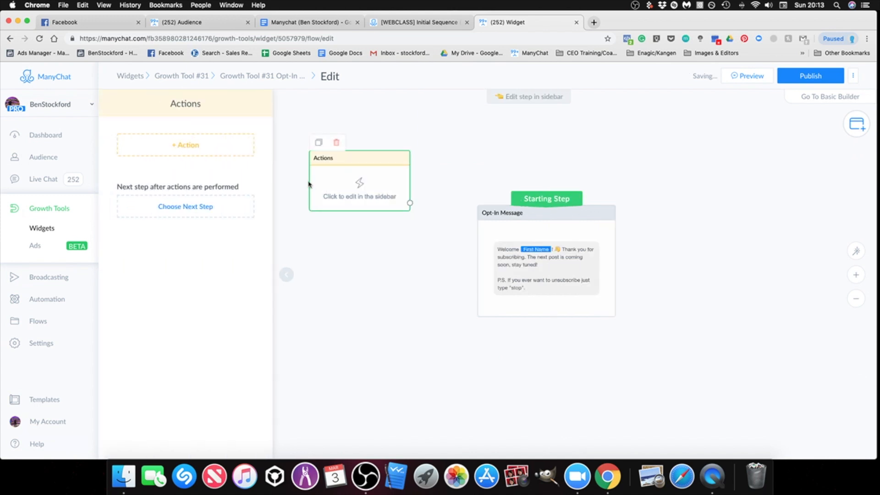
pyautogui.click(195, 151)
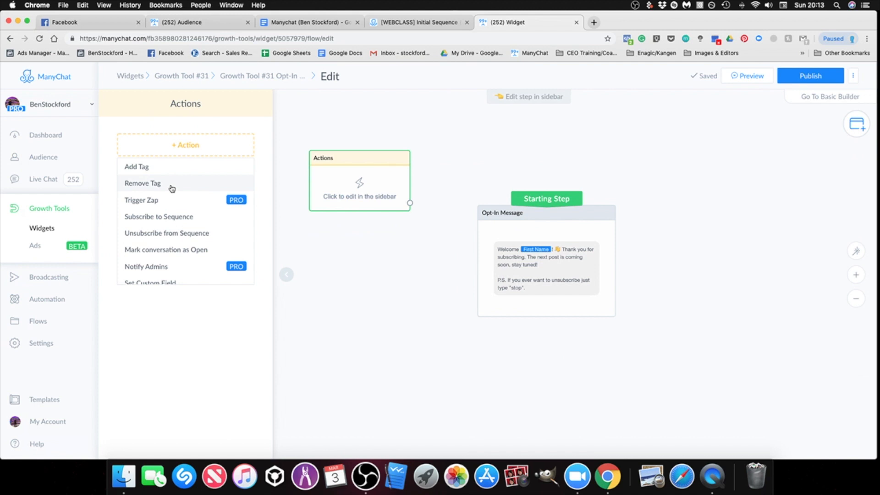
pyautogui.click(366, 263)
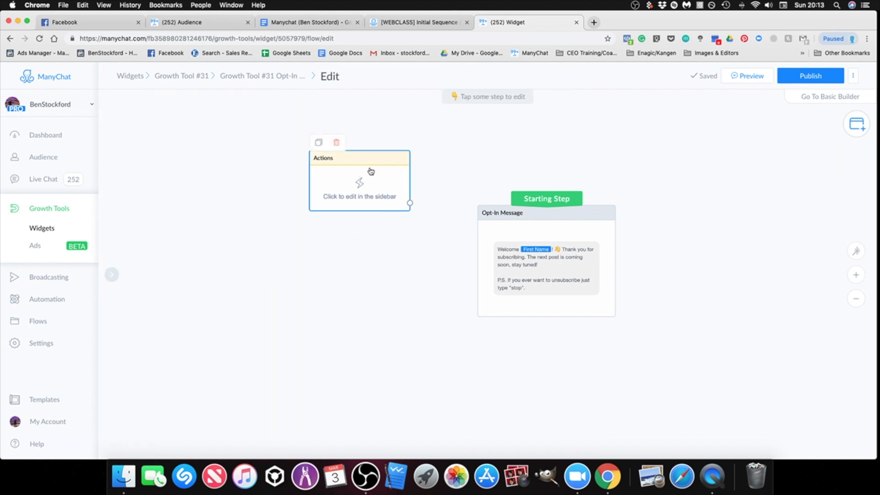
pyautogui.click(337, 144)
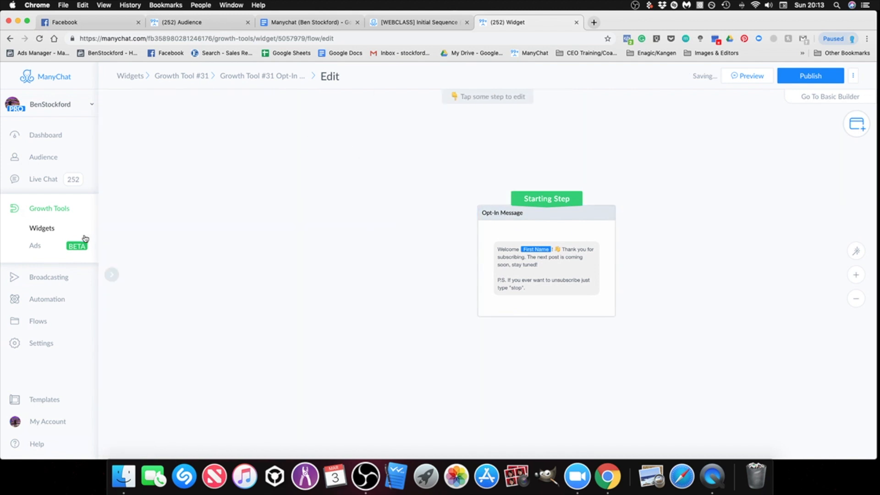
# Step: Open the opt-in flow of Growth Tool #1 Messenger REF URL for editing and bring all its steps into view
pyautogui.click(52, 210)
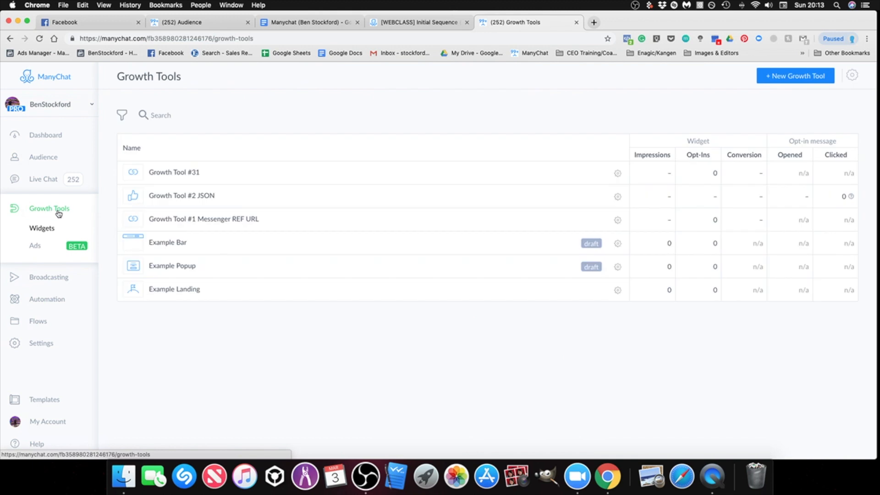
pyautogui.click(222, 228)
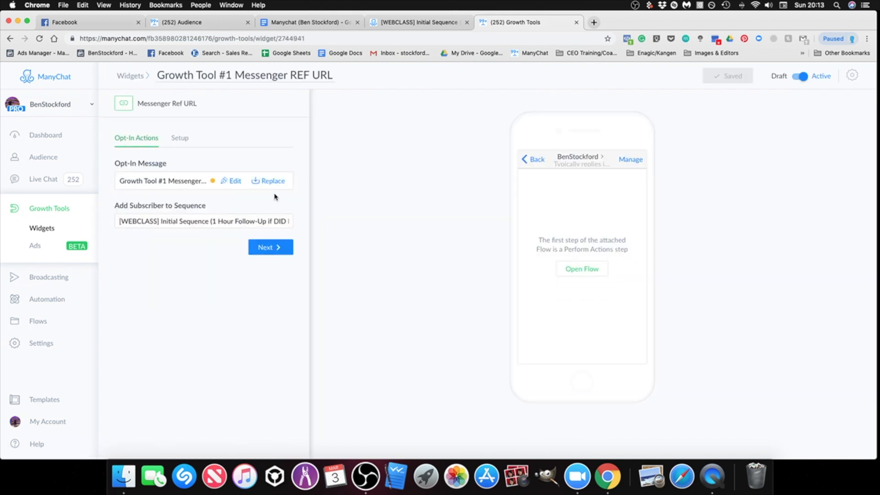
pyautogui.click(235, 182)
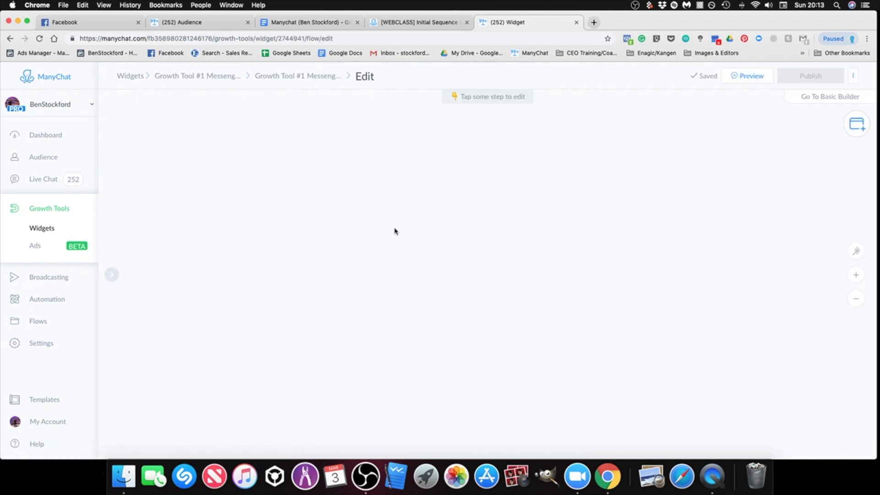
pyautogui.scroll(-2, 636, 354)
pyautogui.moveTo(621, 353); pyautogui.dragTo(393, 334)
pyautogui.scroll(2, 451, 328)
pyautogui.scroll(-1, 487, 356)
pyautogui.scroll(-3, 446, 345)
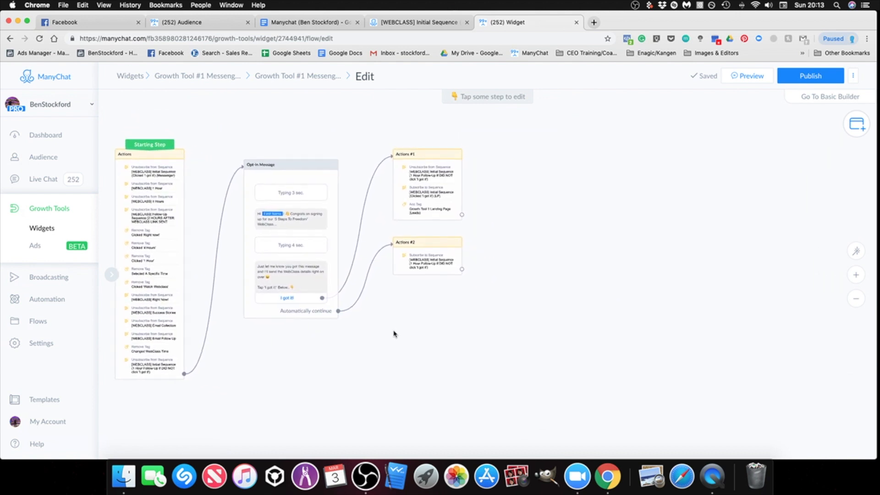
# Step: Add an empty Perform Actions step beside Actions #1 in the flow and open it for editing
pyautogui.click(857, 124)
pyautogui.click(775, 156)
pyautogui.moveTo(544, 281); pyautogui.dragTo(585, 146)
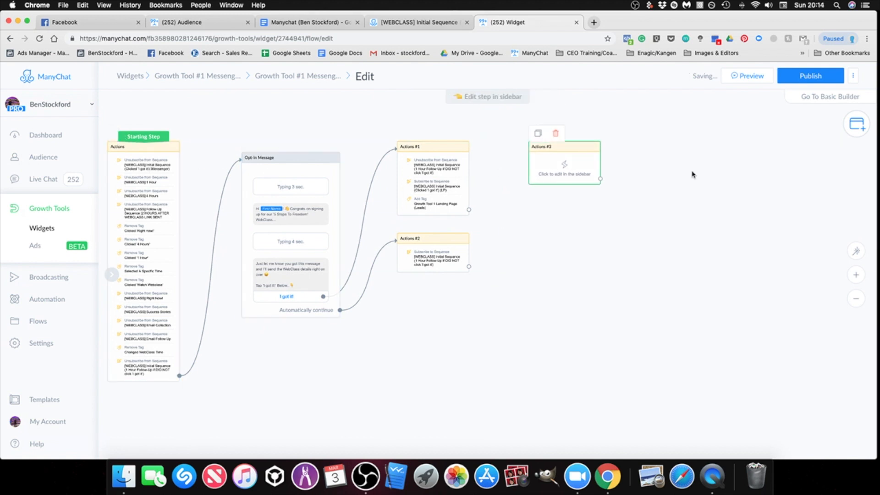
pyautogui.moveTo(704, 182); pyautogui.dragTo(539, 234)
pyautogui.scroll(5, 522, 255)
pyautogui.scroll(2, 538, 233)
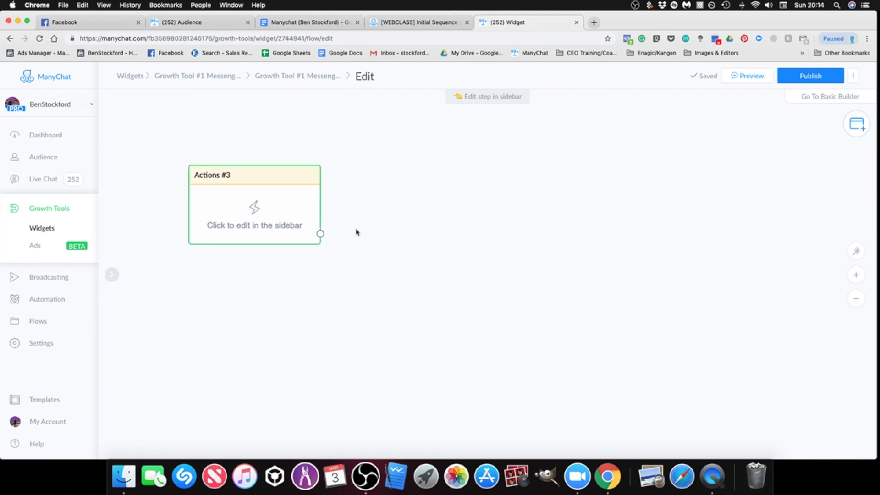
pyautogui.scroll(-4, 484, 292)
pyautogui.moveTo(484, 293); pyautogui.dragTo(846, 251)
pyautogui.moveTo(706, 184); pyautogui.dragTo(664, 178)
pyautogui.click(651, 196)
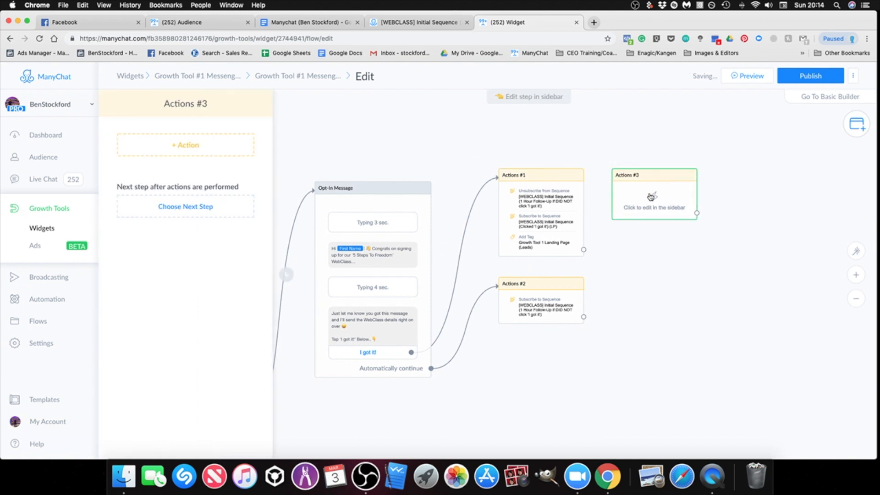
pyautogui.click(248, 151)
pyautogui.click(676, 327)
pyautogui.moveTo(725, 327); pyautogui.dragTo(833, 297)
pyautogui.click(296, 163)
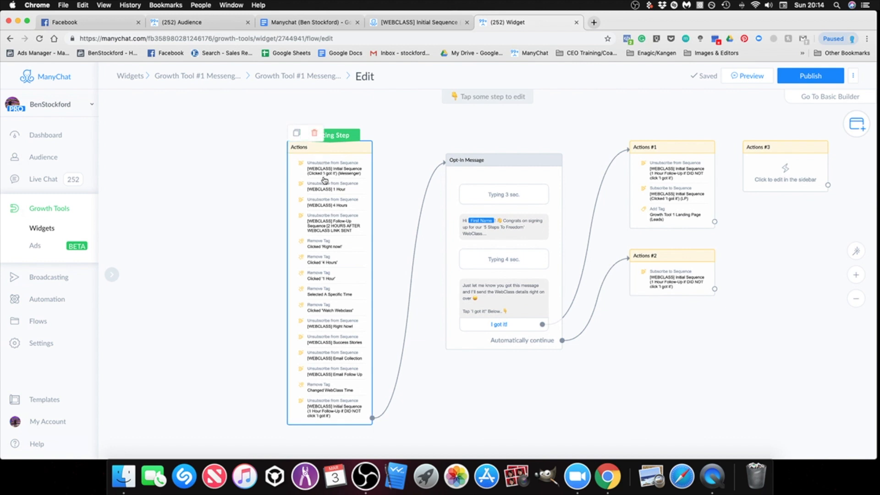
# Step: Add an Unsubscribe from Sequence action to the empty Actions #3 step
pyautogui.click(785, 174)
pyautogui.click(168, 146)
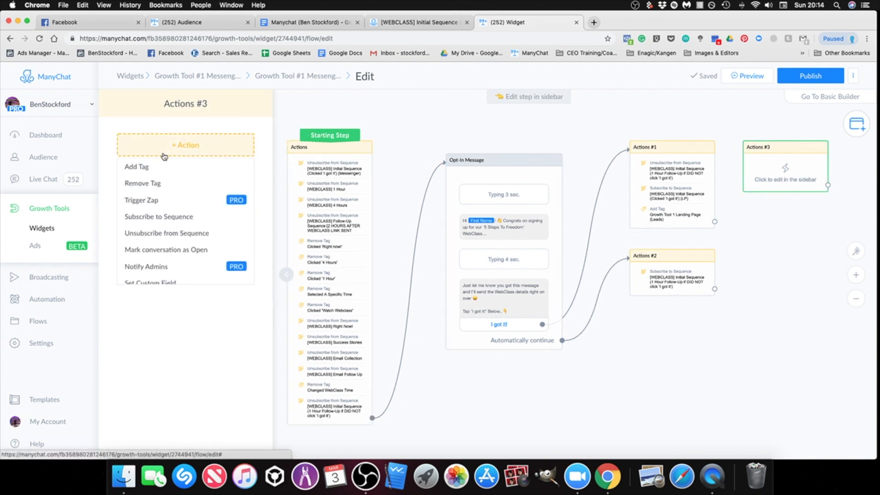
pyautogui.click(167, 233)
pyautogui.click(163, 158)
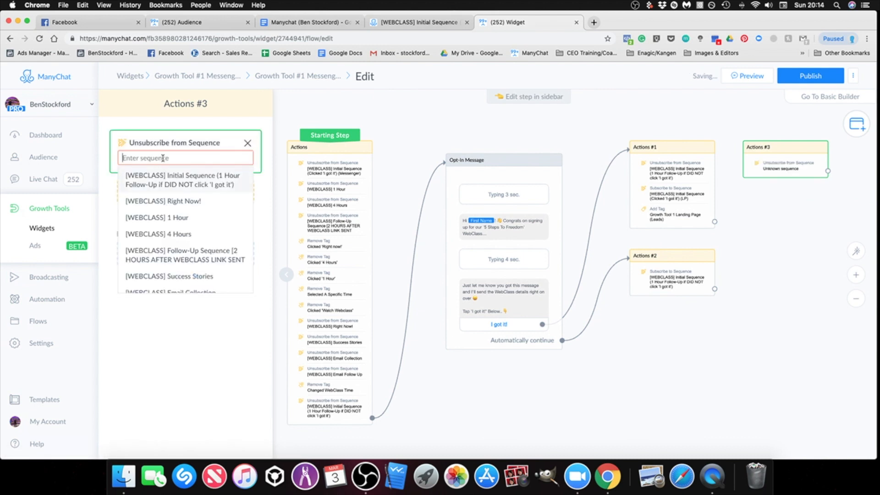
# Step: Choose [Import][WEBCLASS] Initial Sequence (Clicked 'I got it') (LP) as the sequence to unsubscribe from
pyautogui.write('import')
pyautogui.hotkey('alt', 'BackSpace')
pyautogui.write('import')
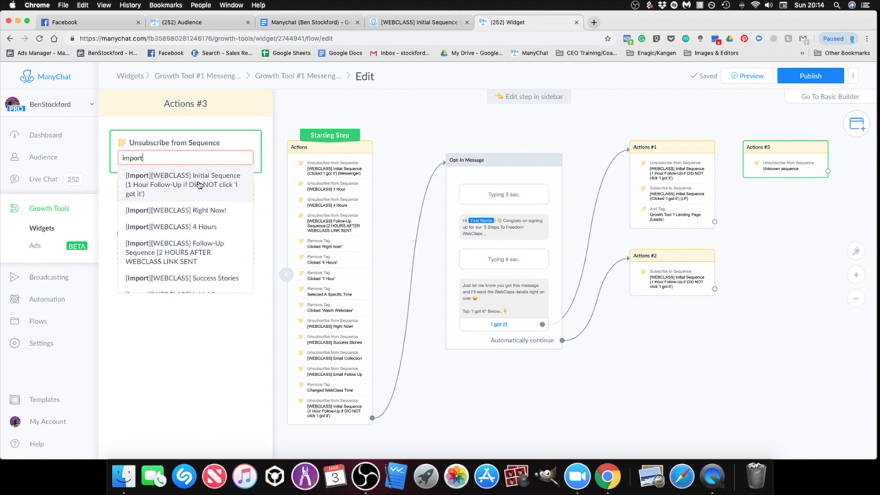
pyautogui.scroll(-1, 178, 238)
pyautogui.scroll(1, 179, 237)
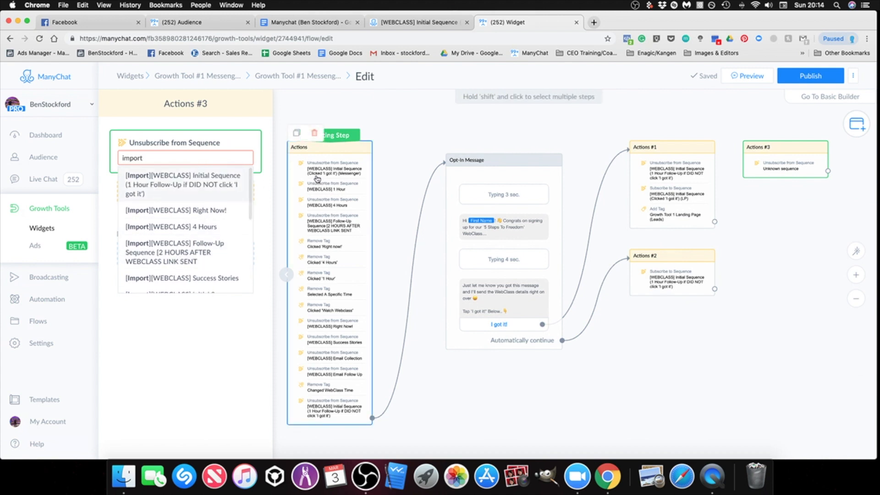
pyautogui.scroll(-4, 184, 229)
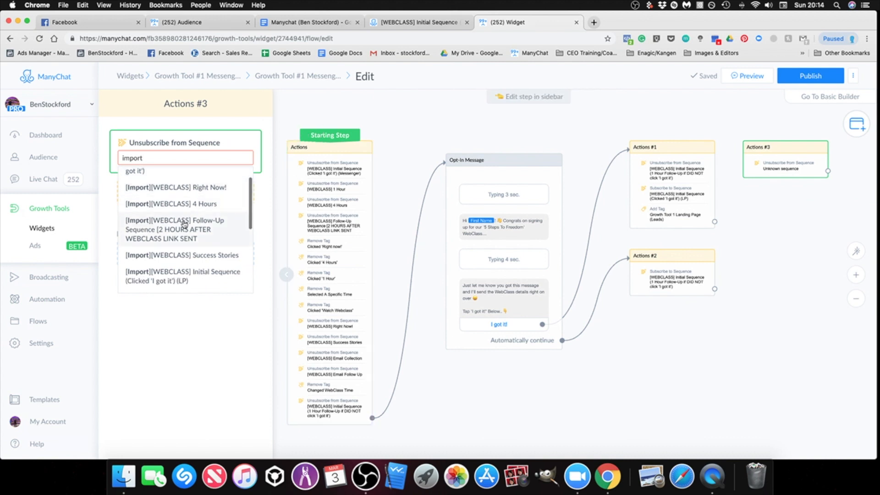
pyautogui.scroll(-3, 184, 234)
pyautogui.doubleClick(174, 157)
pyautogui.write('clicked')
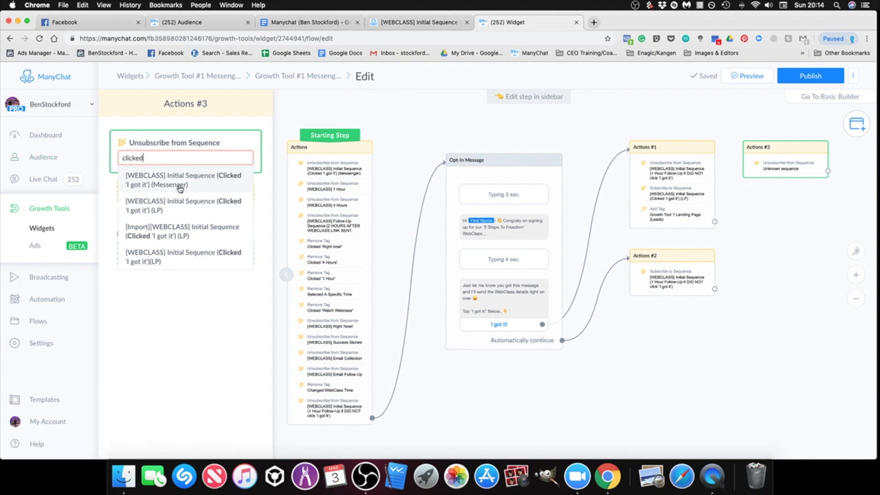
pyautogui.click(169, 235)
# Step: Add a second action to Actions #3 that unsubscribes from the [Import][WEBCLASS] 1 Hour sequence
pyautogui.click(186, 192)
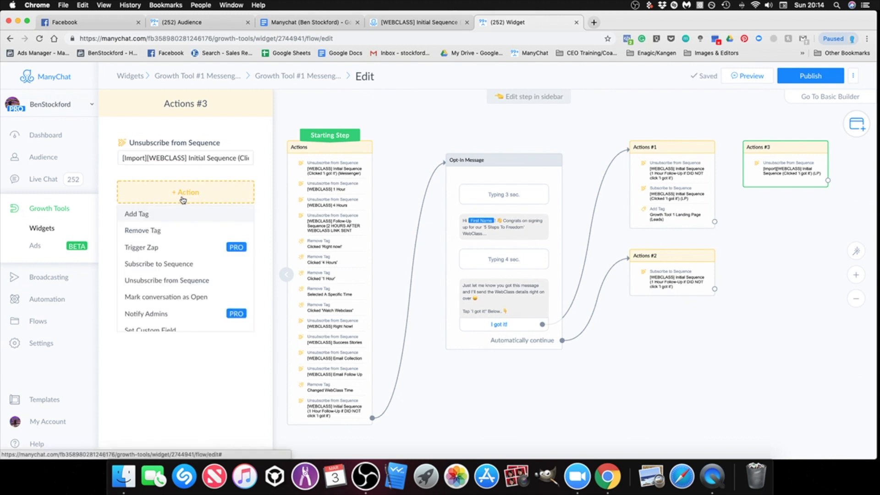
pyautogui.click(174, 280)
pyautogui.click(167, 201)
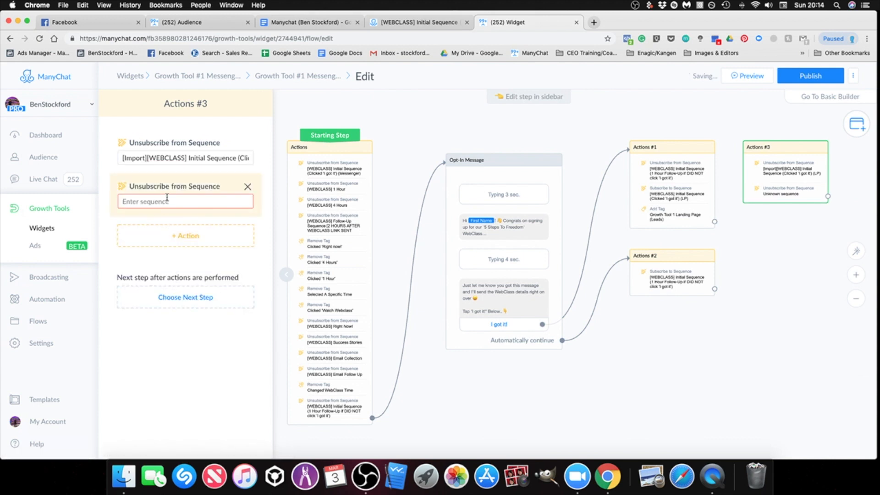
pyautogui.write('1 hour')
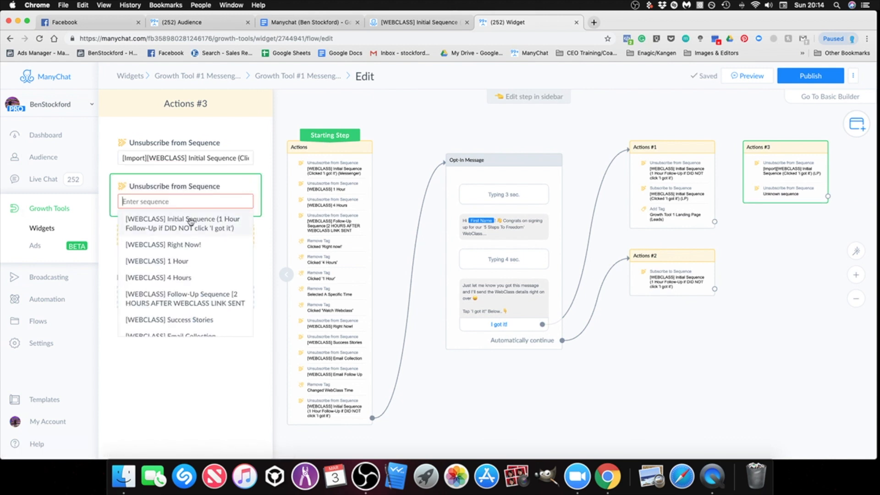
pyautogui.write('1 hour')
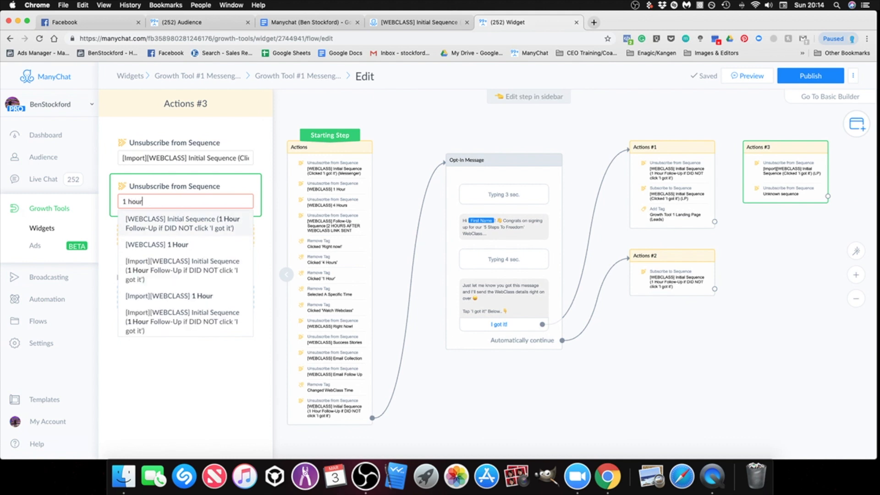
pyautogui.click(181, 297)
# Step: Add a third action to Actions #3 that unsubscribes from the [Import][WEBCLASS] 4 Hours sequence
pyautogui.click(184, 237)
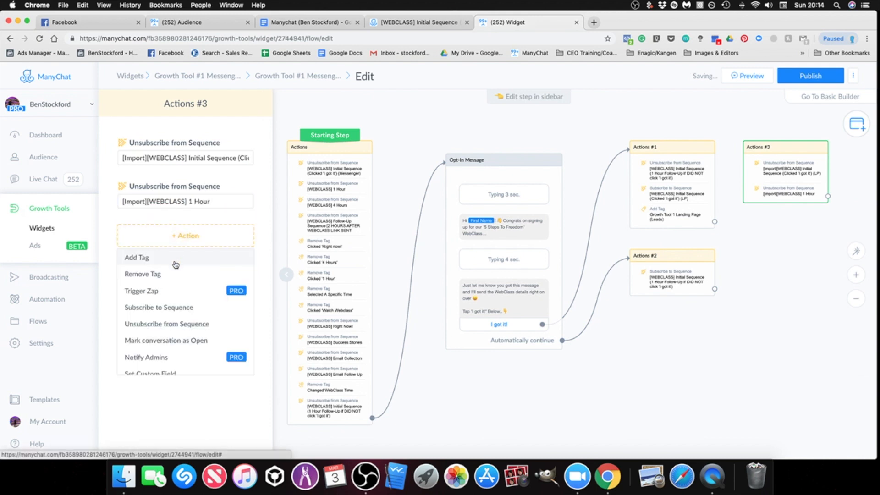
pyautogui.click(182, 324)
pyautogui.click(183, 245)
pyautogui.write('o')
pyautogui.press('BackSpace')
pyautogui.write('4 Hou')
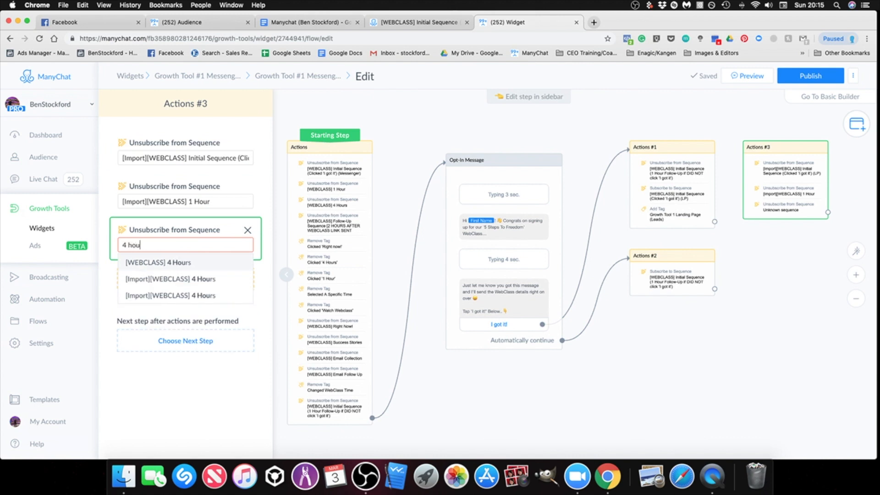
pyautogui.click(174, 279)
# Step: Add an action to Actions #3 that unsubscribes from [Import][WEBCLASS] Follow-Up Sequence [2 HOURS AFTER WEBCLASS LINK SENT
pyautogui.click(177, 288)
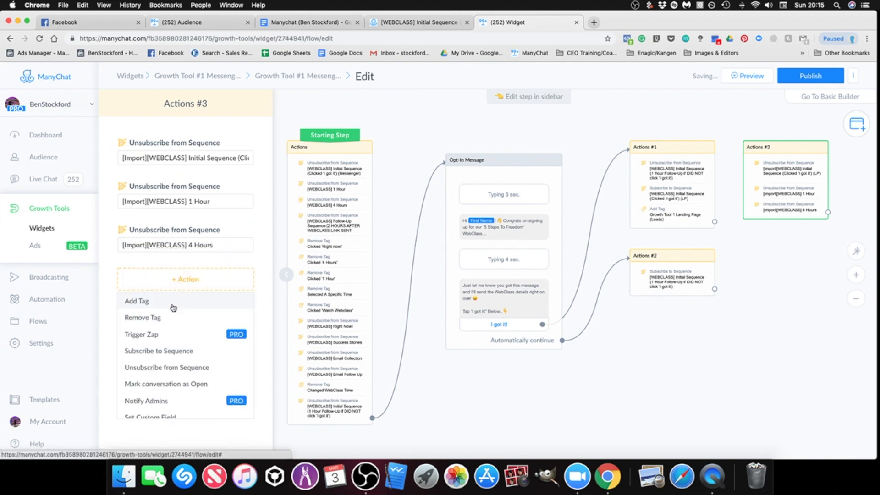
pyautogui.click(173, 369)
pyautogui.click(164, 289)
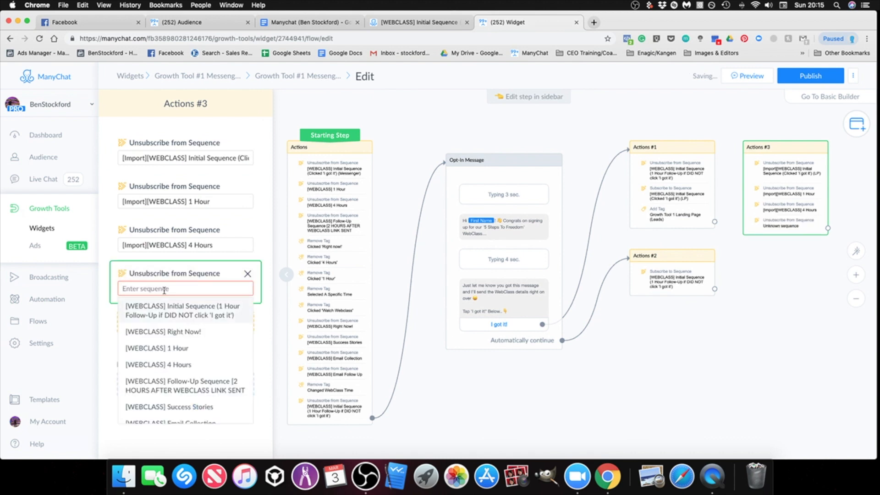
pyautogui.write('ur')
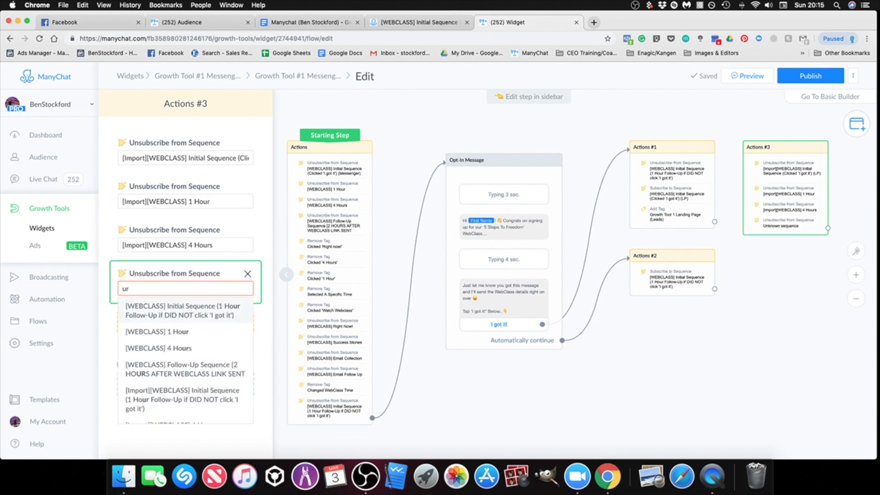
pyautogui.press('BackSpace')
pyautogui.press('BackSpace')
pyautogui.write('2 hour')
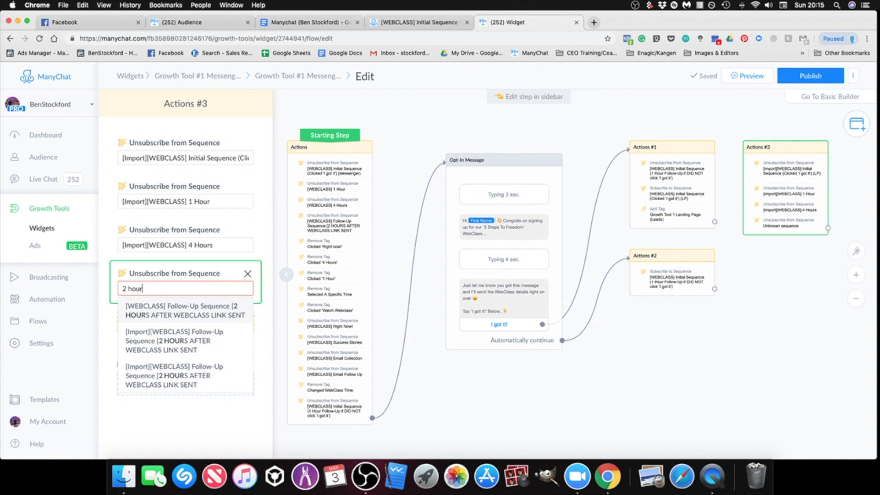
pyautogui.click(177, 348)
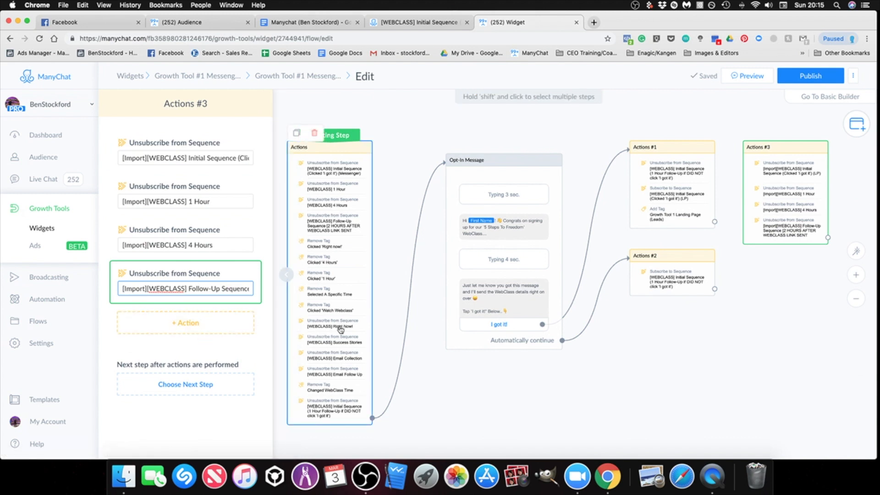
# Step: Add an action to Actions #3 that unsubscribes from the [Import][WEBCLASS] Right Now! sequence
pyautogui.click(185, 323)
pyautogui.click(178, 259)
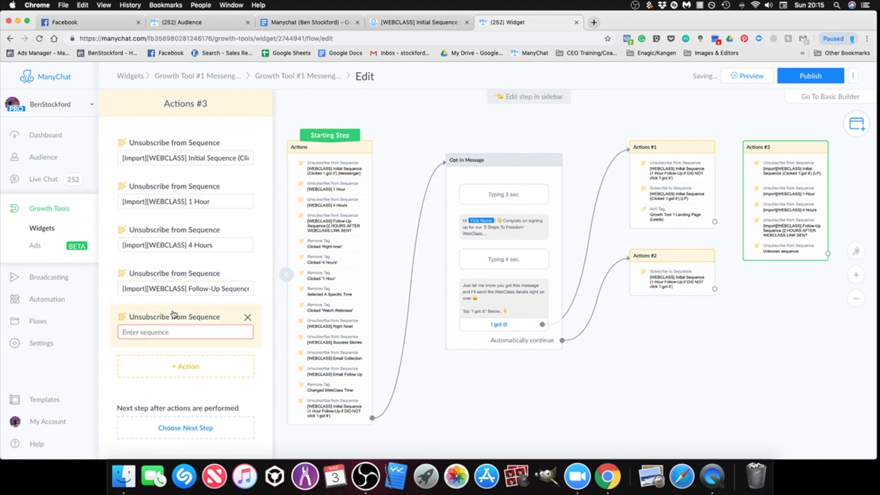
pyautogui.write('right')
pyautogui.click(174, 364)
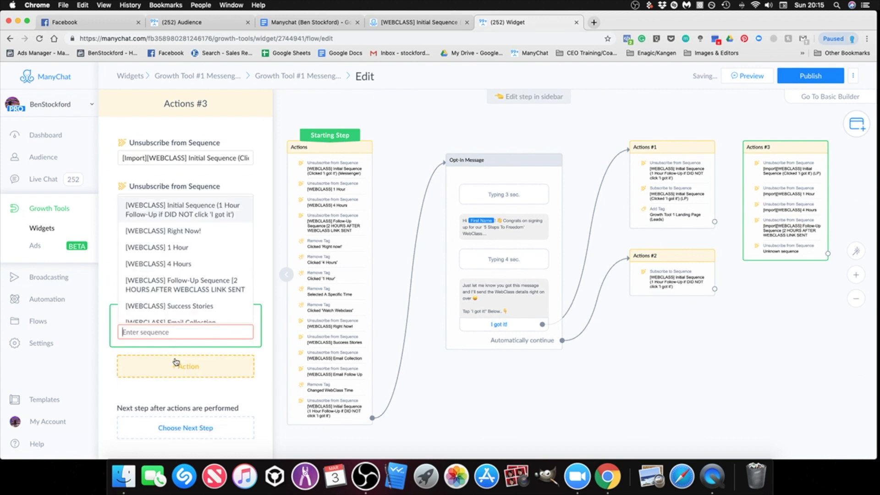
pyautogui.write('right')
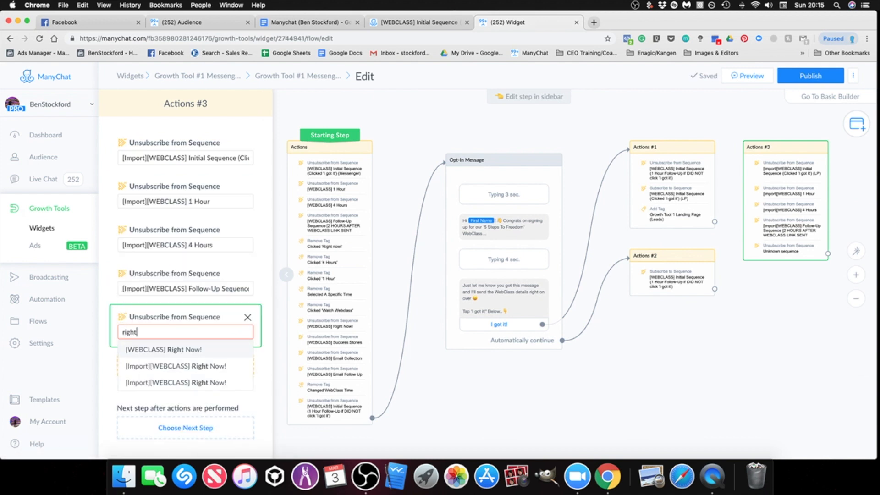
pyautogui.click(174, 366)
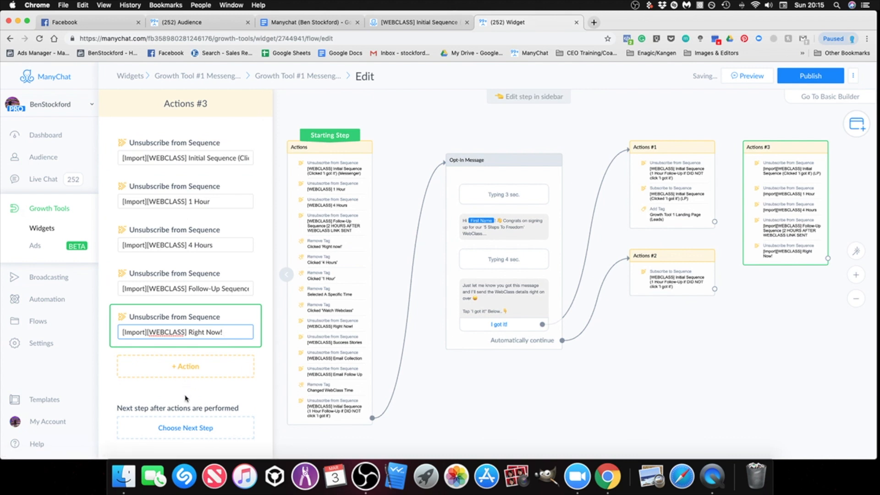
# Step: Add an action to Actions #3 that unsubscribes from the [Import][WEBCLASS] Success Stories sequence
pyautogui.click(164, 374)
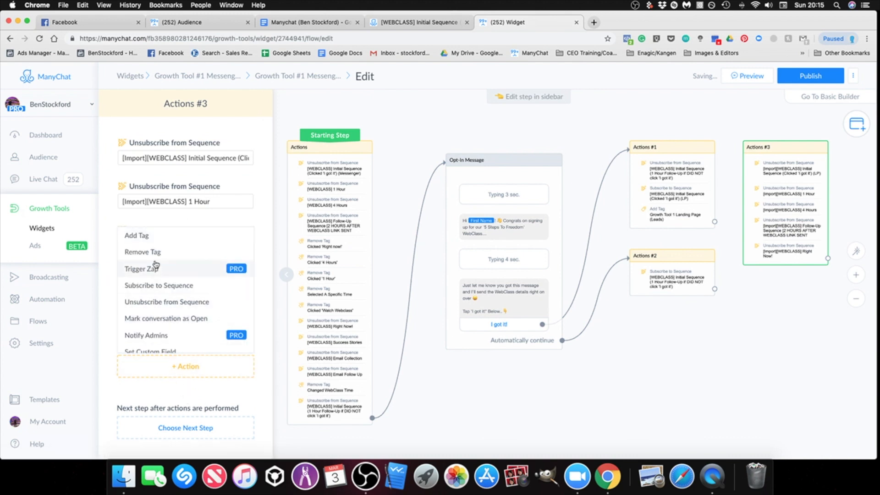
pyautogui.click(171, 302)
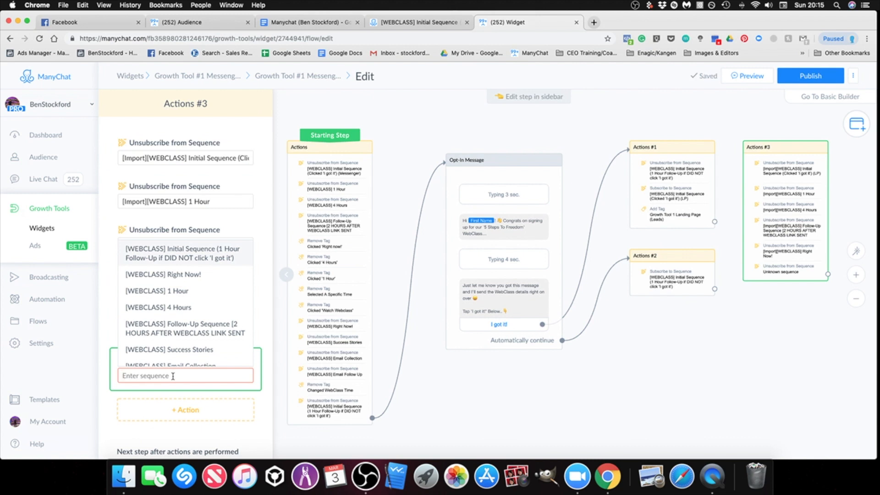
pyautogui.write('success')
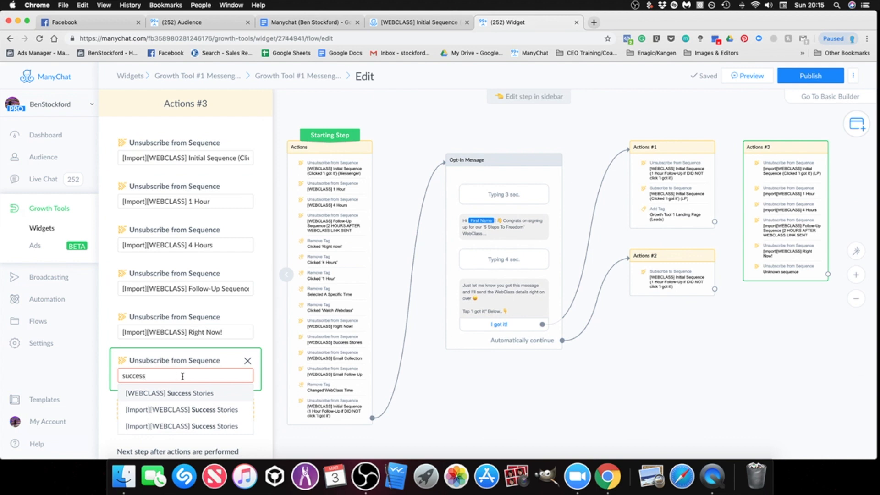
pyautogui.click(188, 413)
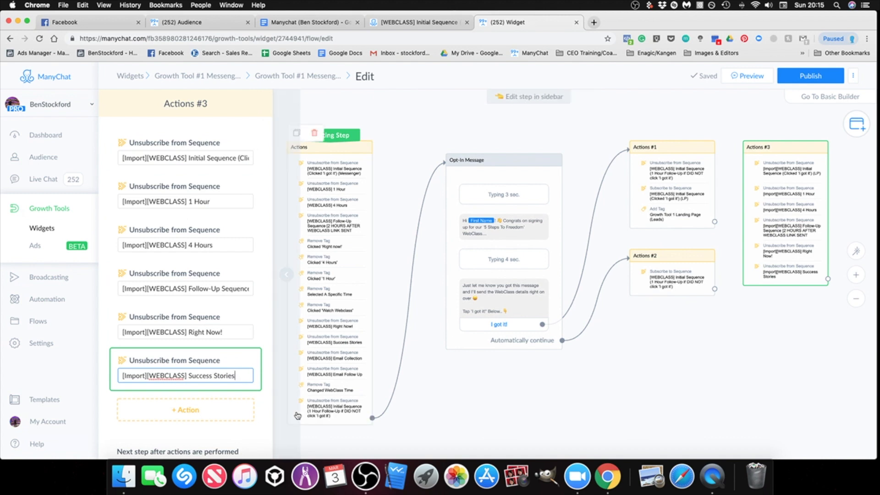
# Step: Add an action to Actions #3 that unsubscribes from [Import][WEBCLASS] Initial Sequence (1 Hour Follow-Up if DID NOT click 'I got it')
pyautogui.click(211, 415)
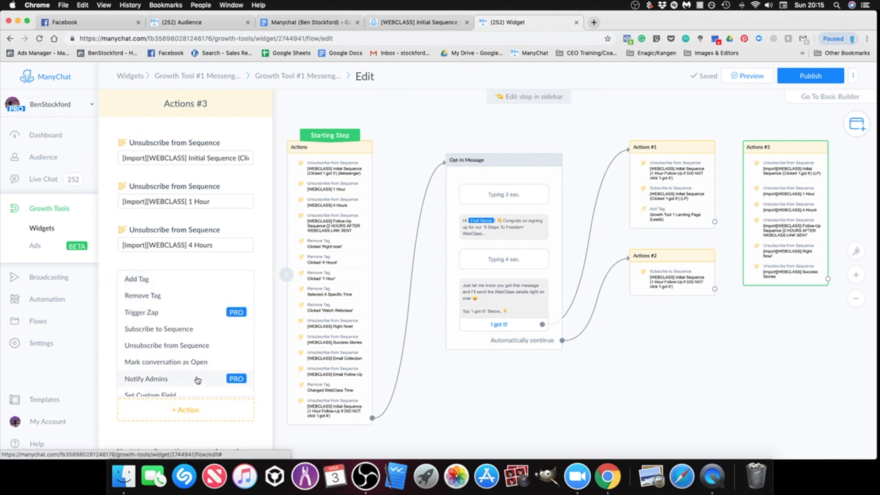
pyautogui.click(179, 346)
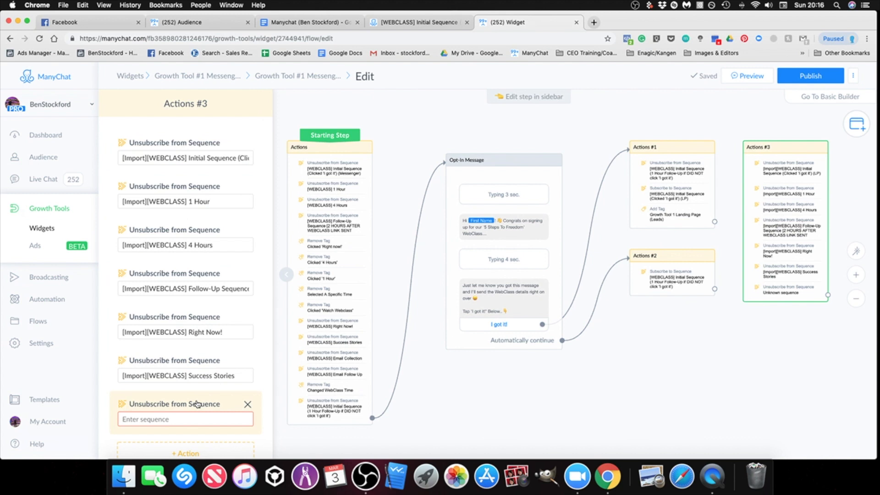
pyautogui.scroll(-3, 198, 404)
pyautogui.click(216, 344)
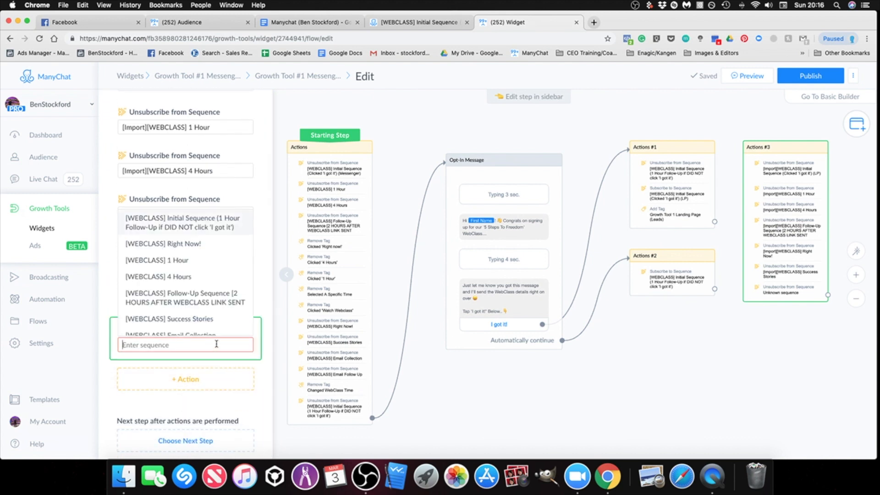
pyautogui.write('1 hour')
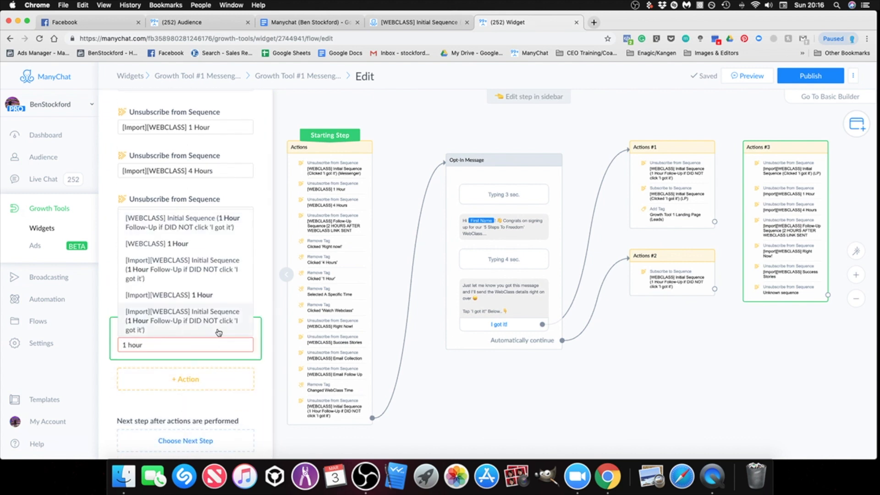
pyautogui.click(207, 263)
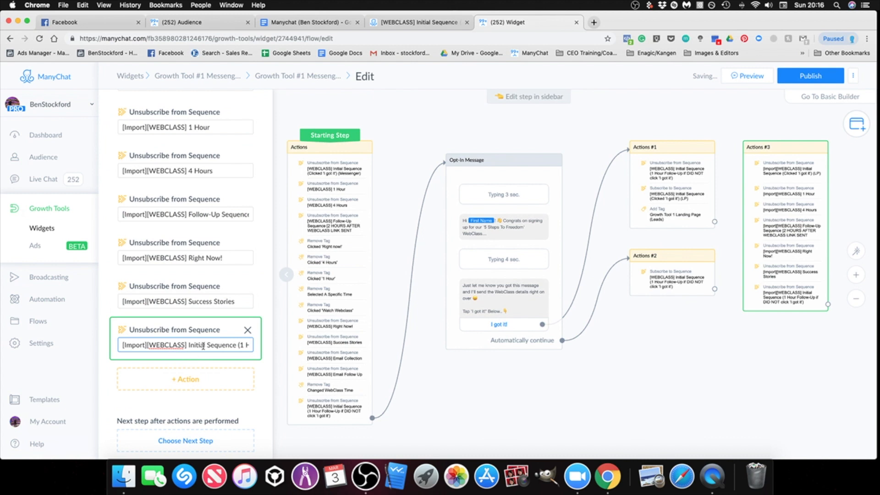
# Step: Add an action to Actions #3 that removes the tag [Imports] Clicked Right Now, without the date suffix
pyautogui.click(186, 379)
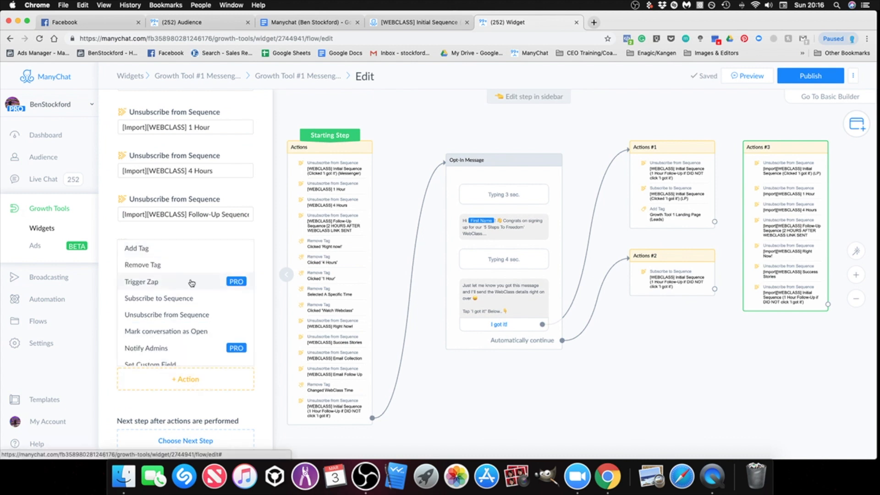
pyautogui.click(156, 268)
pyautogui.click(168, 389)
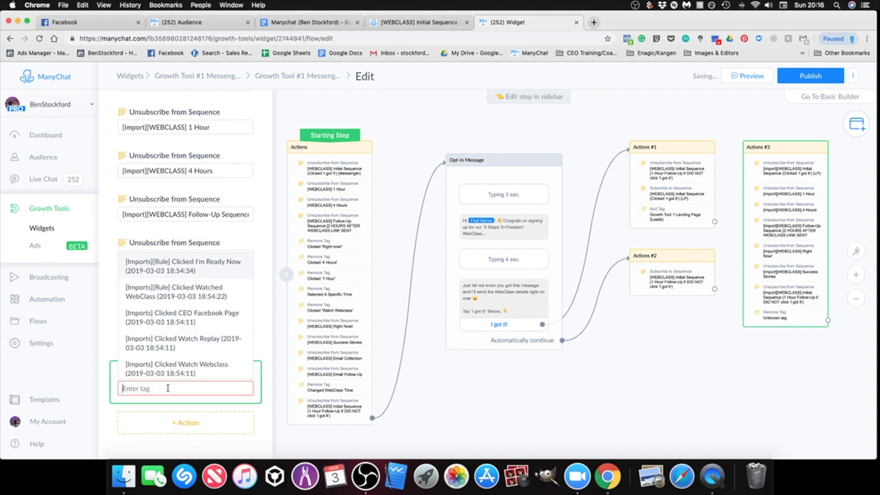
pyautogui.write('right')
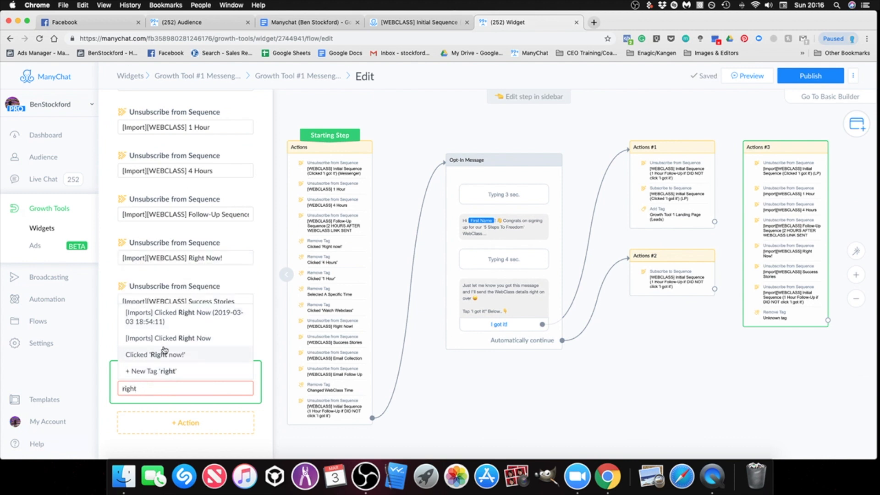
pyautogui.click(165, 339)
# Step: Add another tag removal to Actions #3 for the undated tag [Imports] Clicked 4 Hours
pyautogui.click(186, 423)
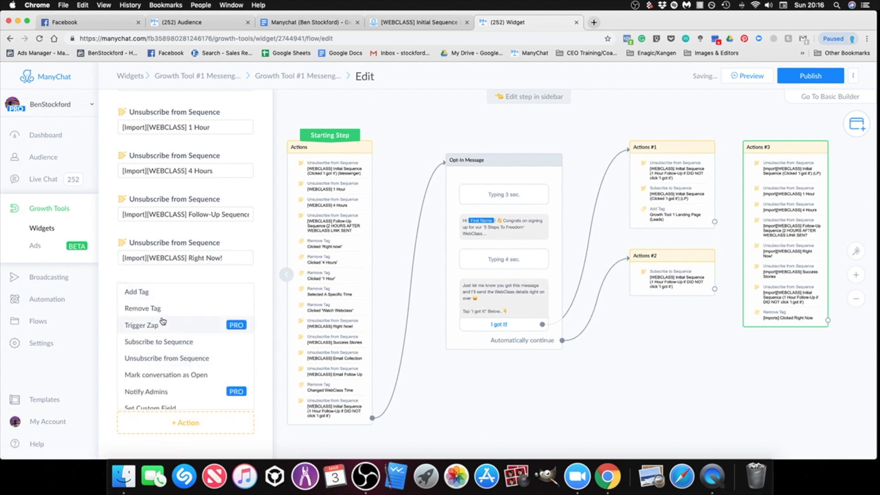
pyautogui.click(143, 253)
pyautogui.click(161, 433)
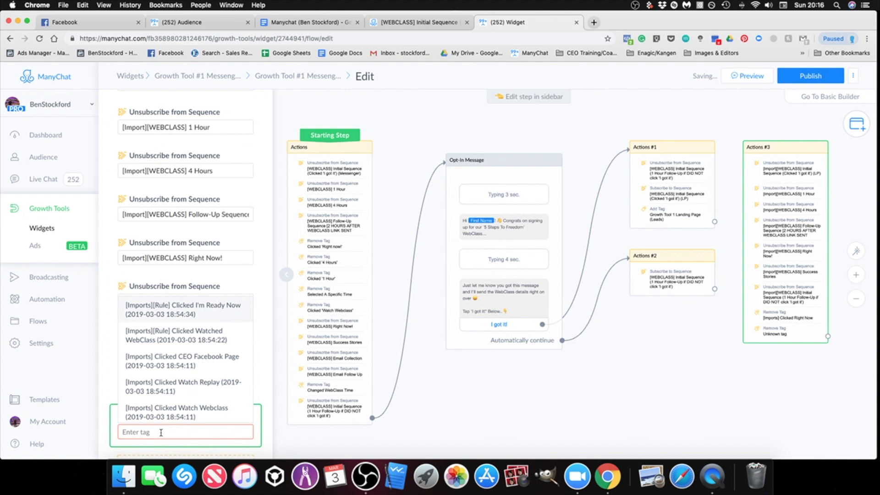
pyautogui.write('4 hour')
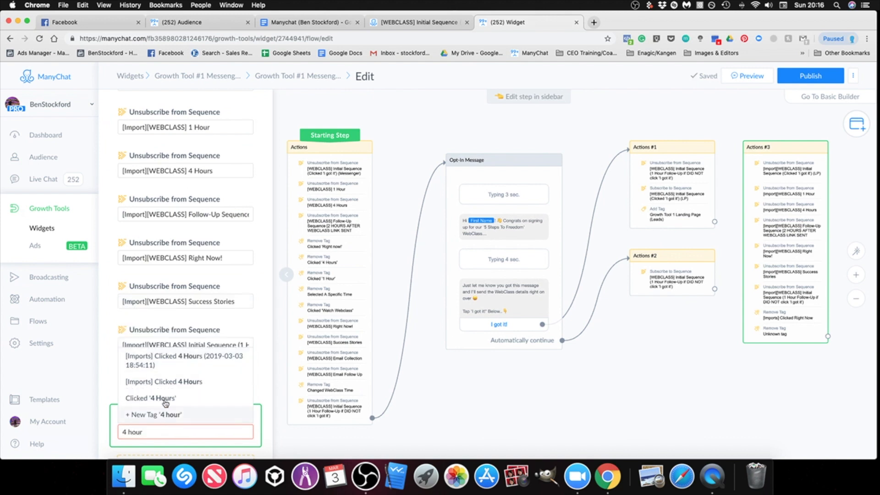
pyautogui.click(165, 383)
# Step: Add another tag removal to Actions #3 for the undated tag [Imports] Clicked 1 Hour
pyautogui.click(179, 418)
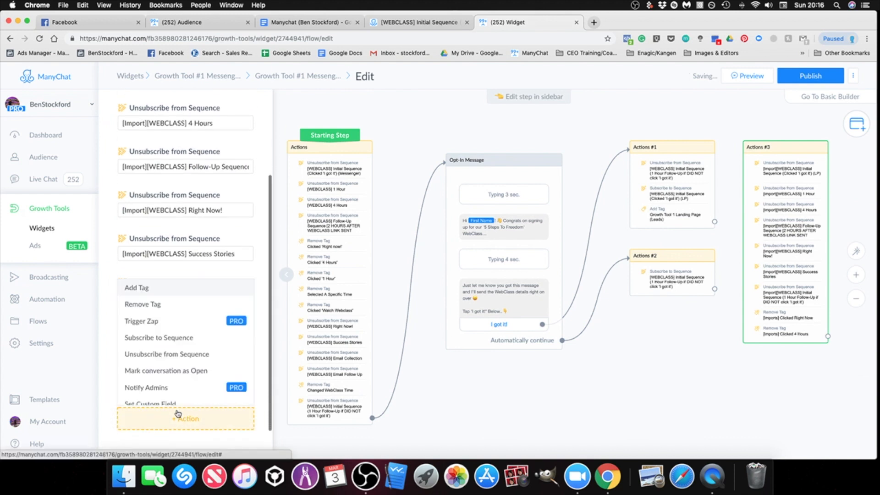
pyautogui.click(156, 305)
pyautogui.click(177, 426)
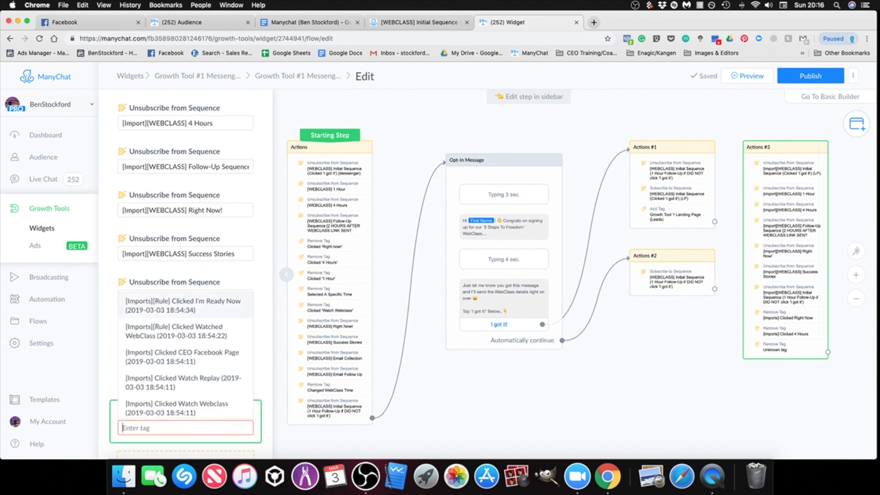
pyautogui.write('1 hour')
pyautogui.click(152, 380)
pyautogui.scroll(-3, 179, 404)
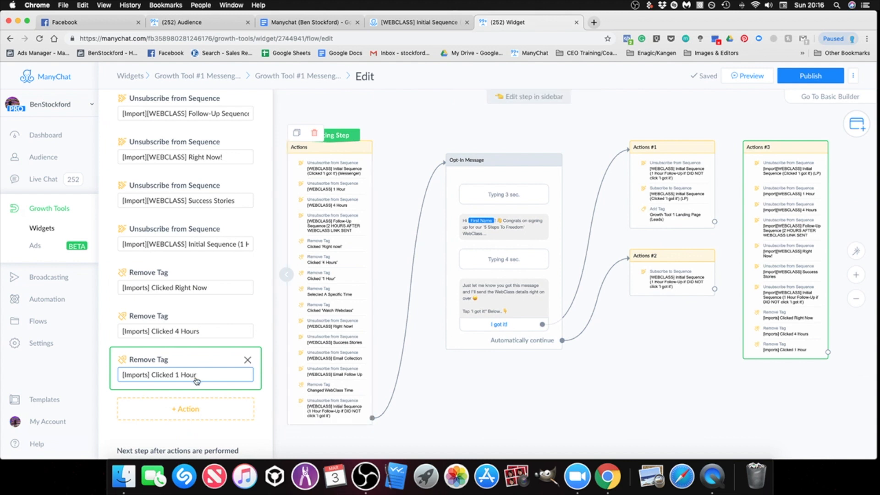
pyautogui.click(185, 409)
pyautogui.click(154, 295)
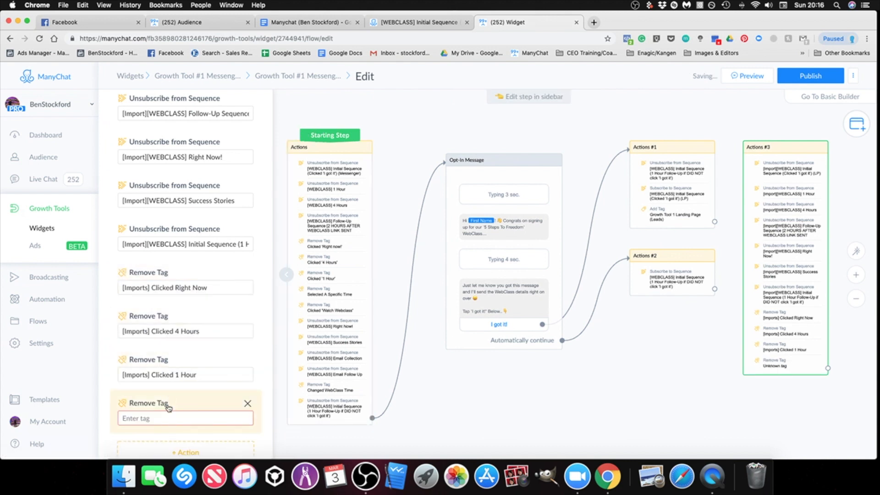
pyautogui.write('sele')
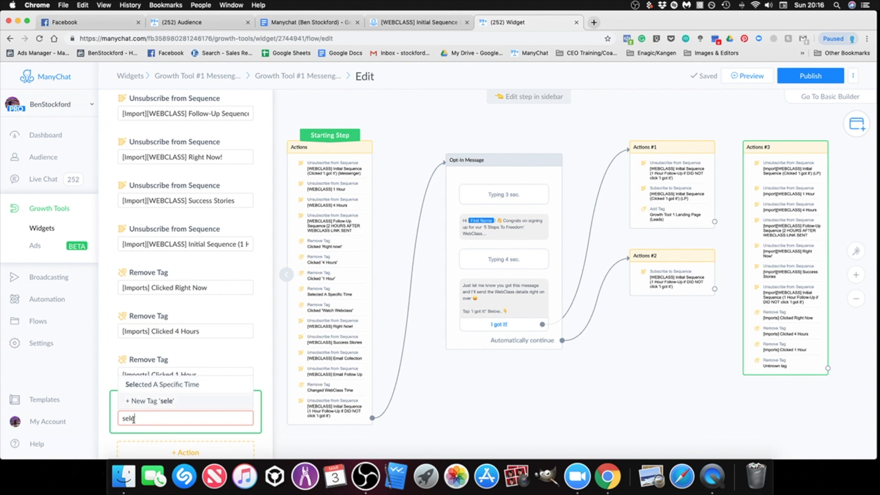
pyautogui.write('i')
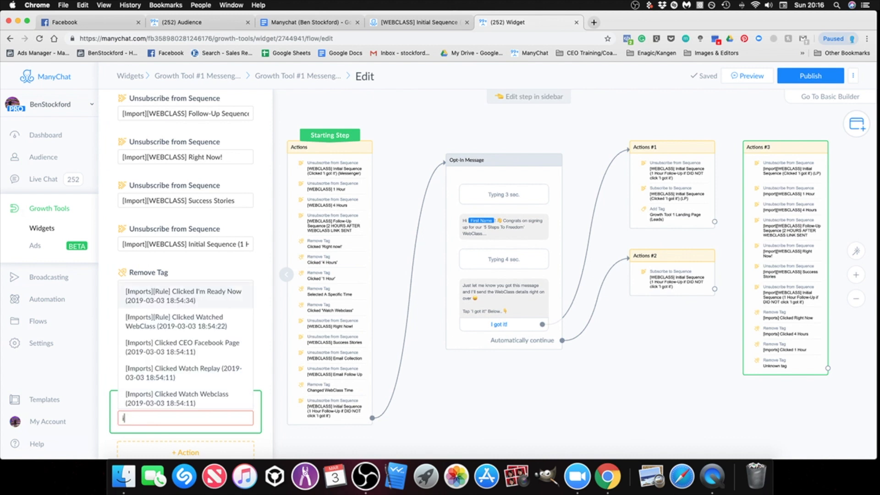
pyautogui.write('mports')
pyautogui.scroll(-1, 165, 376)
pyautogui.scroll(-3, 180, 379)
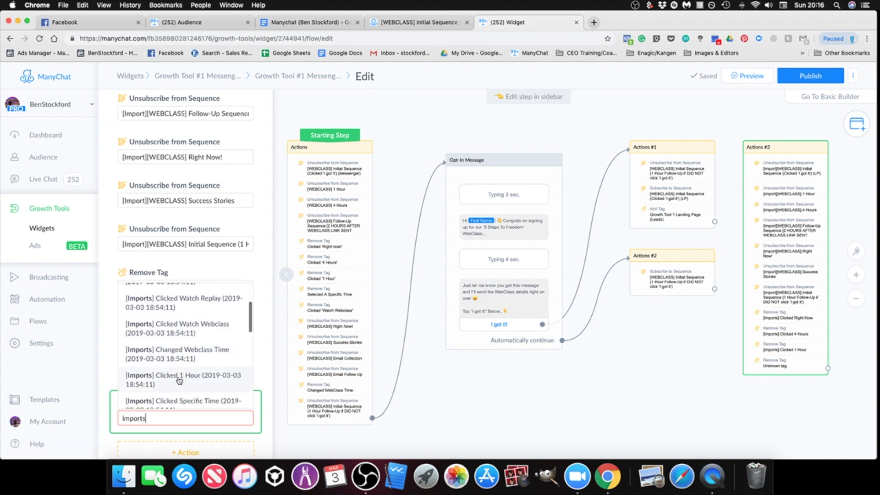
pyautogui.scroll(-1, 182, 380)
pyautogui.scroll(-2, 182, 380)
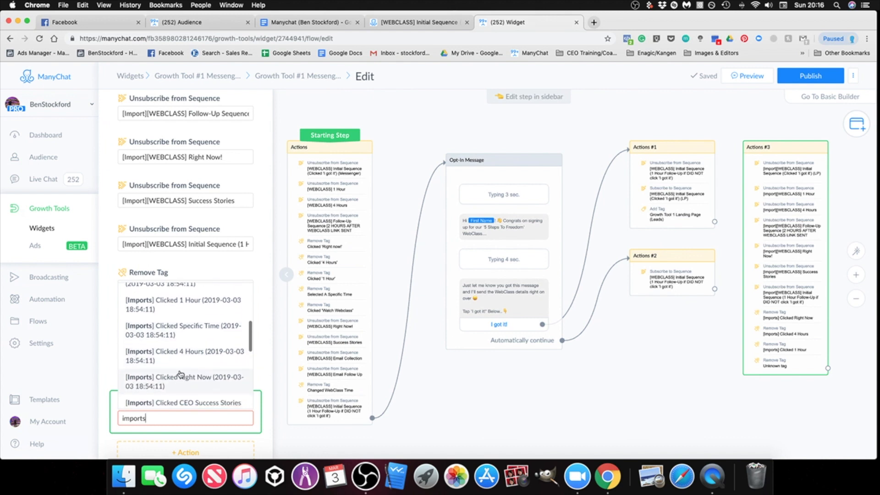
pyautogui.click(187, 336)
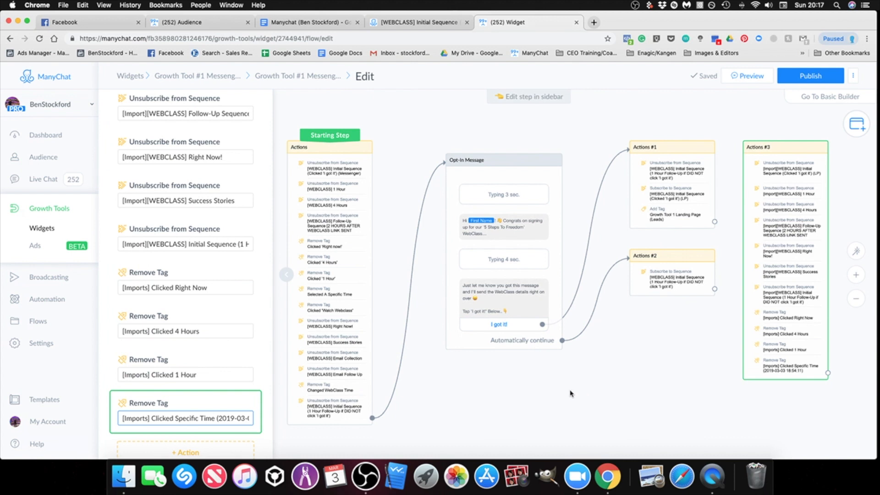
# Step: Add an action to Actions #3 that removes the tag [Imports][Rule] Clicked Watched WebClass, and close the step's editor
pyautogui.scroll(-3, 184, 380)
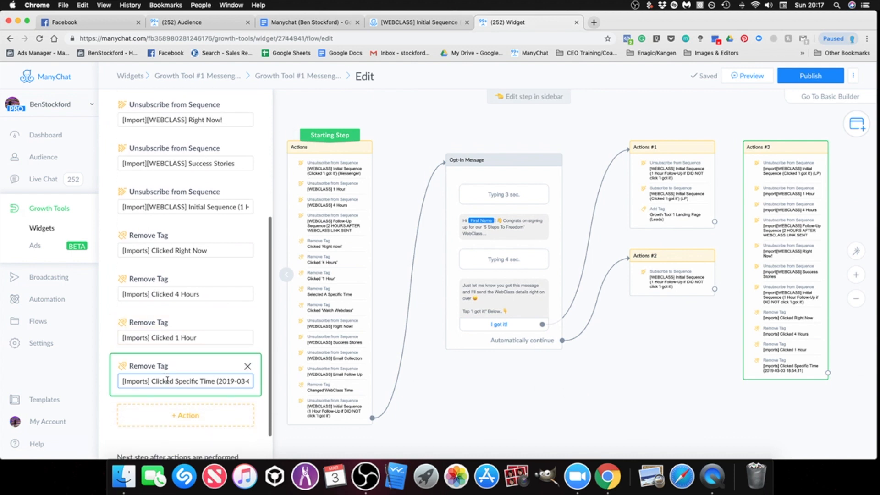
pyautogui.click(196, 400)
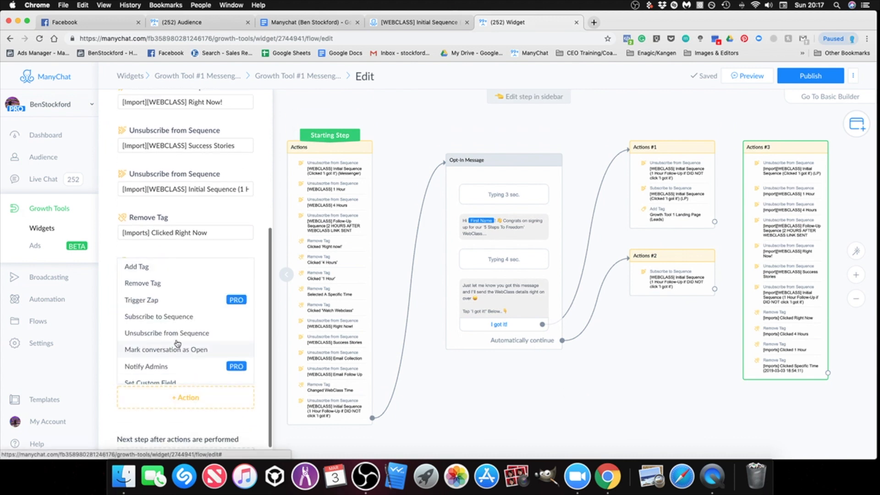
pyautogui.click(167, 284)
pyautogui.click(177, 405)
pyautogui.write('cli')
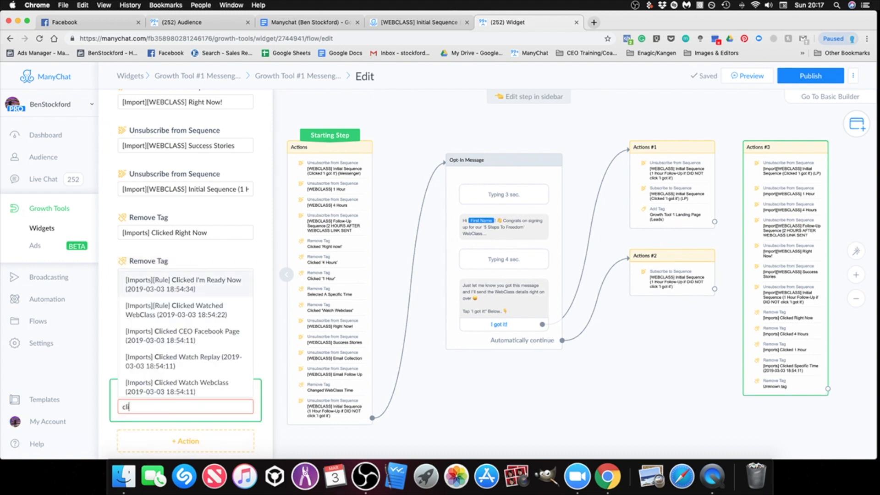
pyautogui.press('BackSpace')
pyautogui.press('BackSpace')
pyautogui.write('watched')
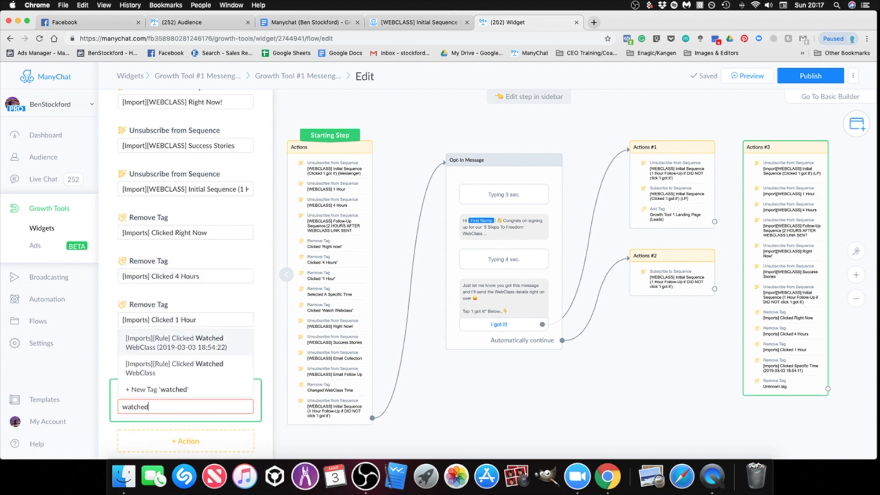
pyautogui.click(205, 362)
pyautogui.click(683, 432)
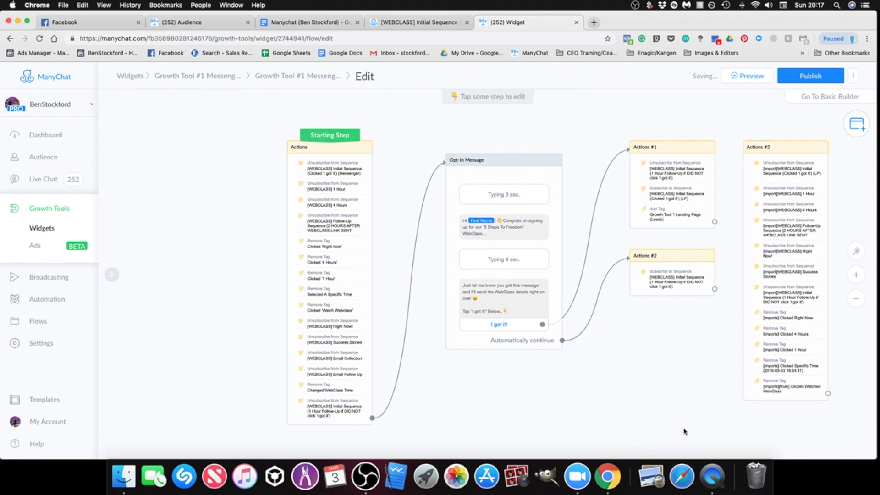
pyautogui.hscroll(5, 540, 387)
pyautogui.scroll(5, 625, 301)
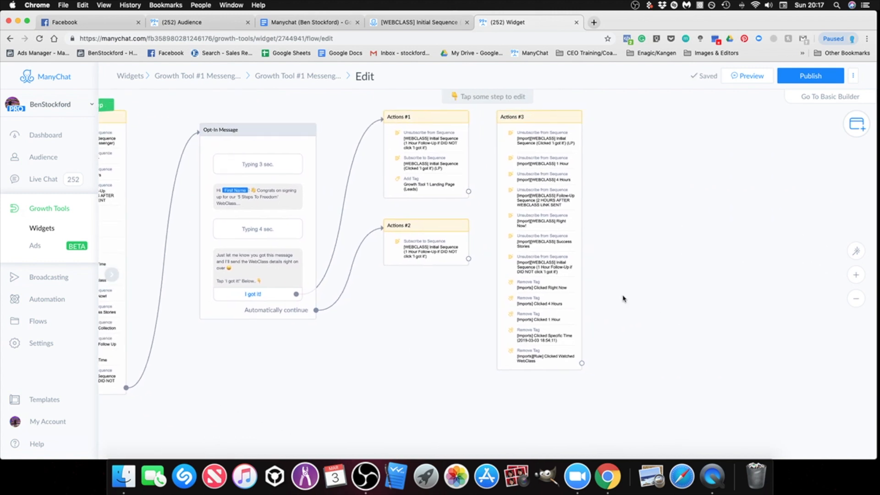
pyautogui.scroll(-5, 623, 293)
pyautogui.click(573, 138)
pyautogui.hscroll(3, 692, 171)
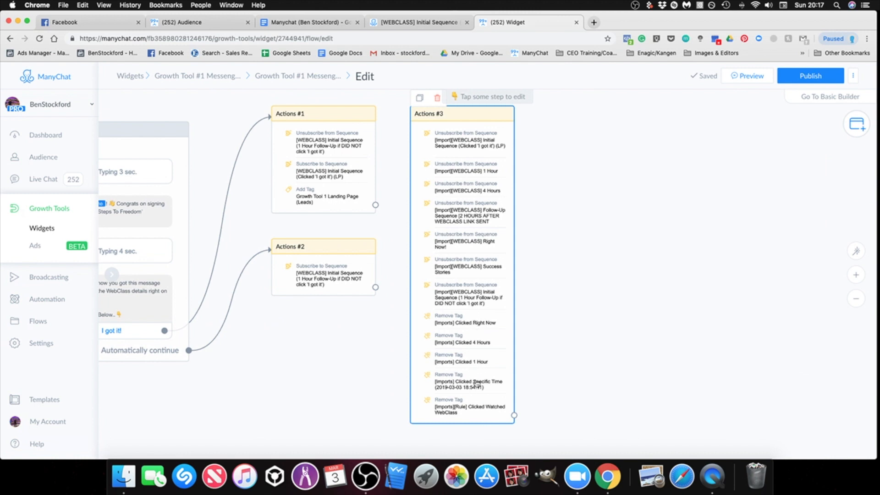
# Step: Add a new Send Message step to the flow, connected from the output of Actions #3
pyautogui.click(490, 324)
pyautogui.scroll(-3, 498, 296)
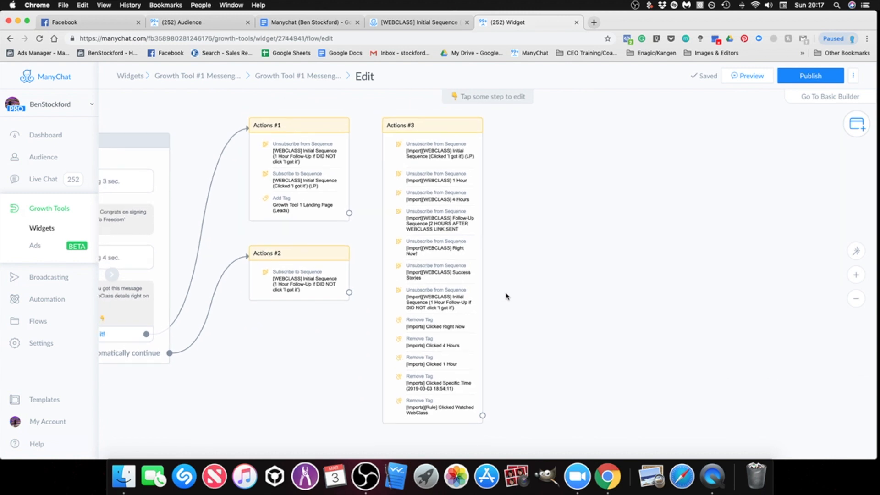
pyautogui.moveTo(526, 297); pyautogui.dragTo(544, 296)
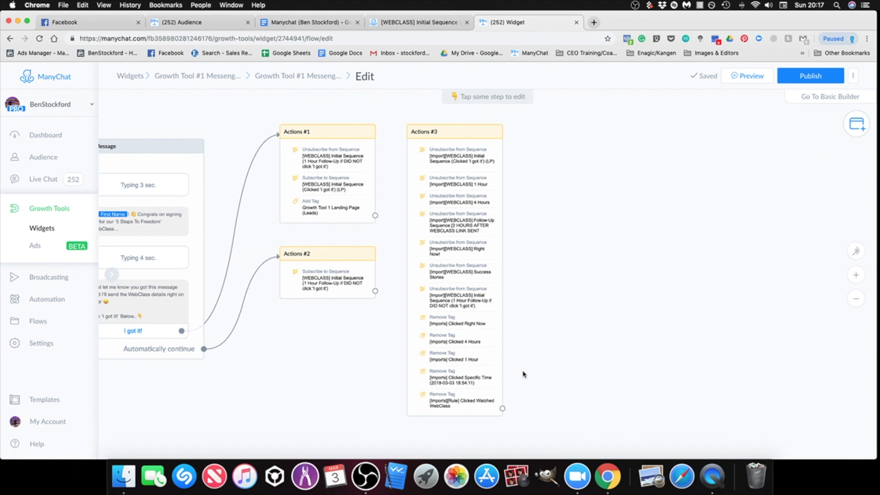
pyautogui.scroll(-2, 580, 361)
pyautogui.moveTo(562, 349); pyautogui.dragTo(425, 334)
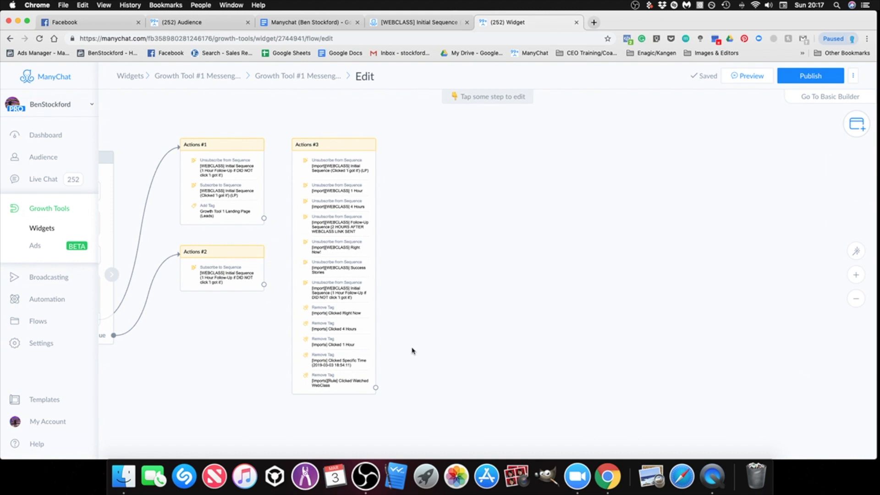
pyautogui.scroll(-2, 460, 333)
pyautogui.moveTo(461, 330); pyautogui.dragTo(634, 316)
pyautogui.moveTo(564, 360); pyautogui.dragTo(627, 170)
pyautogui.click(660, 169)
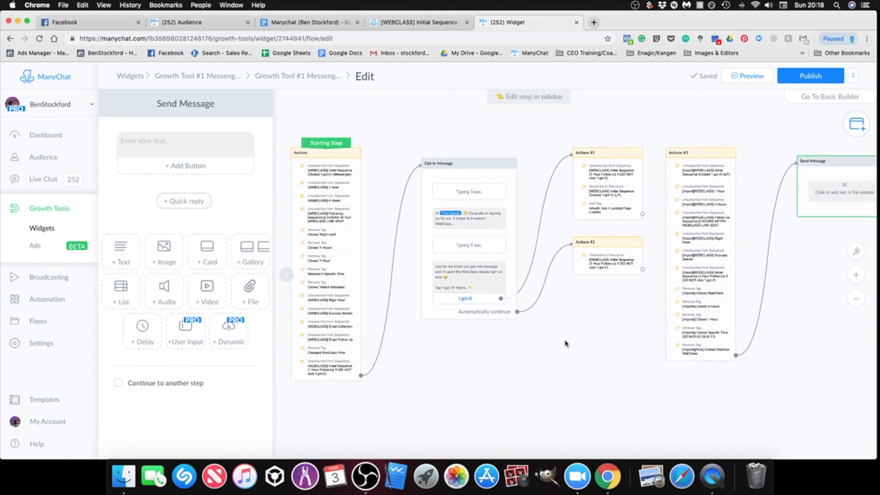
# Step: Copy the greeting text about signing up for the '5 Steps To Freedom' WebClass from the Opt-In Message
pyautogui.click(470, 218)
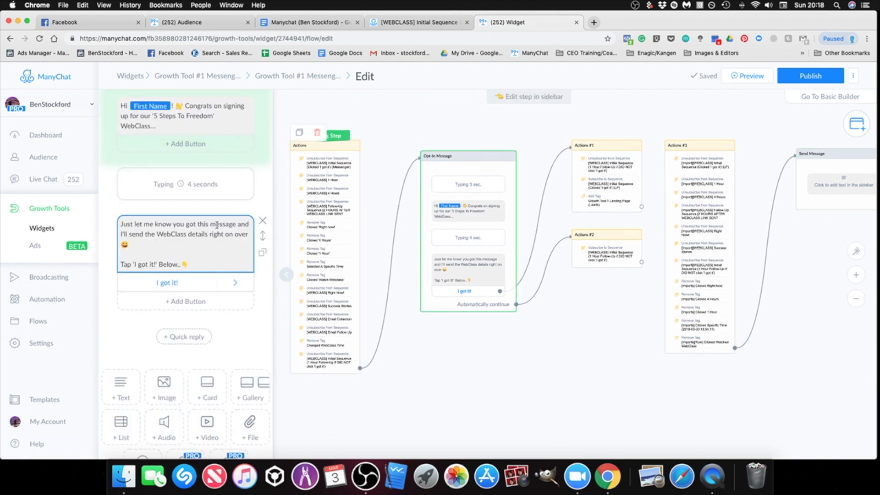
pyautogui.click(186, 114)
pyautogui.tripleClick(130, 112)
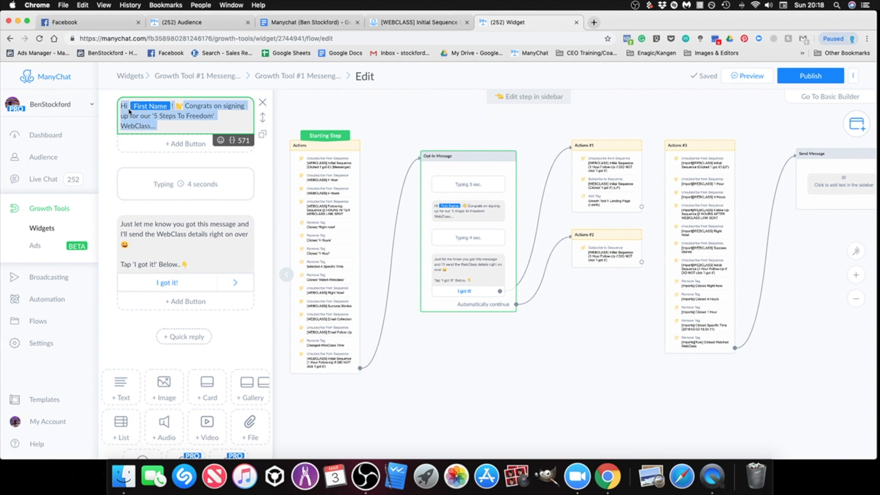
pyautogui.rightClick(138, 121)
pyautogui.click(158, 185)
pyautogui.click(606, 361)
# Step: Paste the copied greeting into the empty text block of the new Send Message step
pyautogui.moveTo(821, 224); pyautogui.dragTo(627, 240)
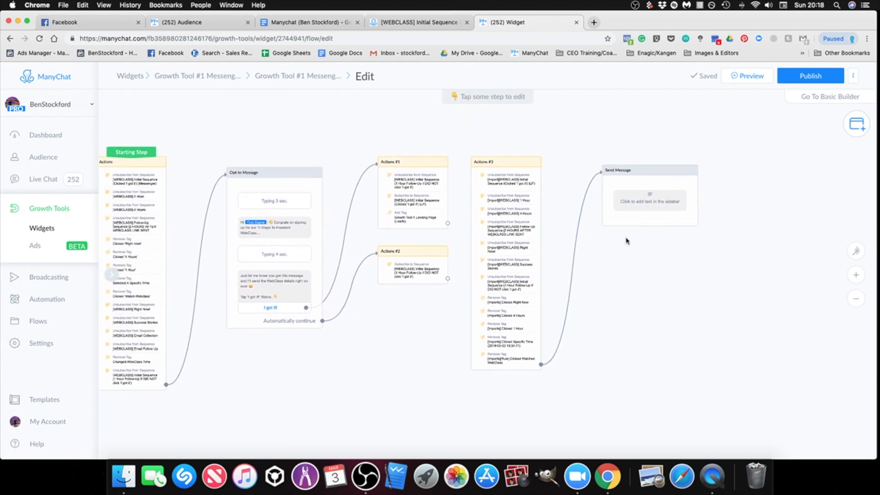
pyautogui.scroll(5, 642, 210)
pyautogui.click(665, 207)
pyautogui.rightClick(185, 139)
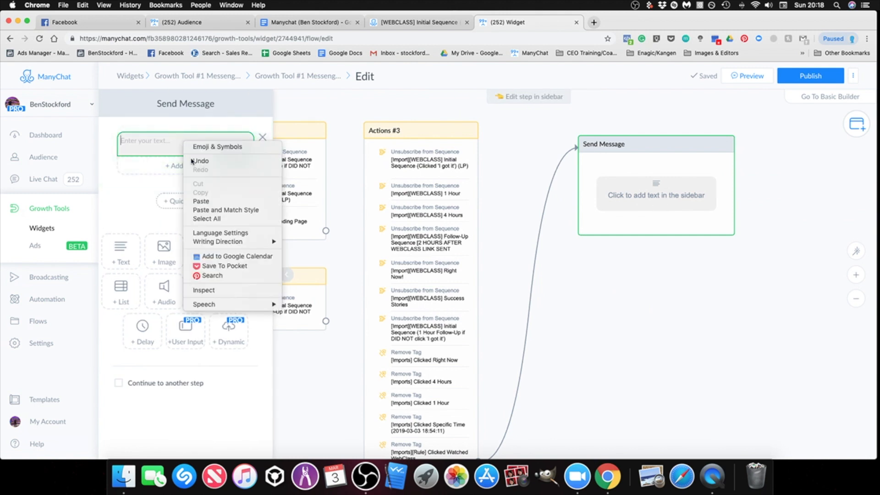
pyautogui.click(195, 200)
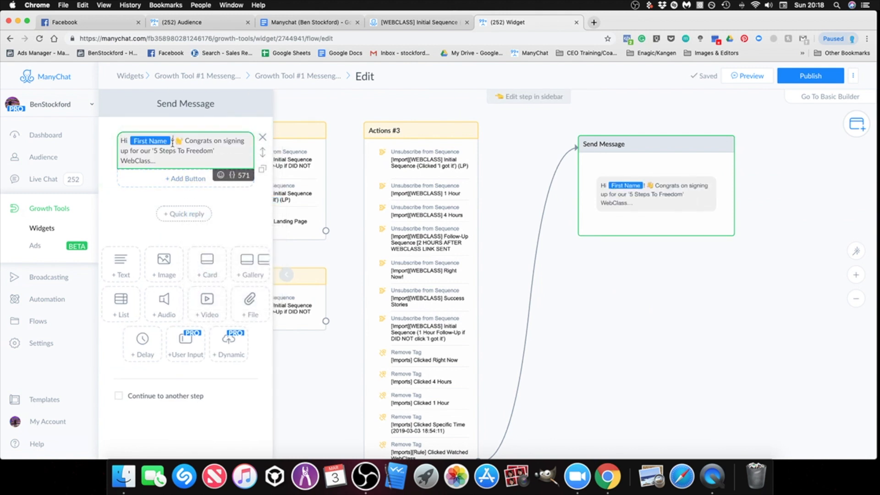
# Step: Replace the pasted name placeholder after "Hi" in the greeting with a freshly inserted First Name variable
pyautogui.press('BackSpace')
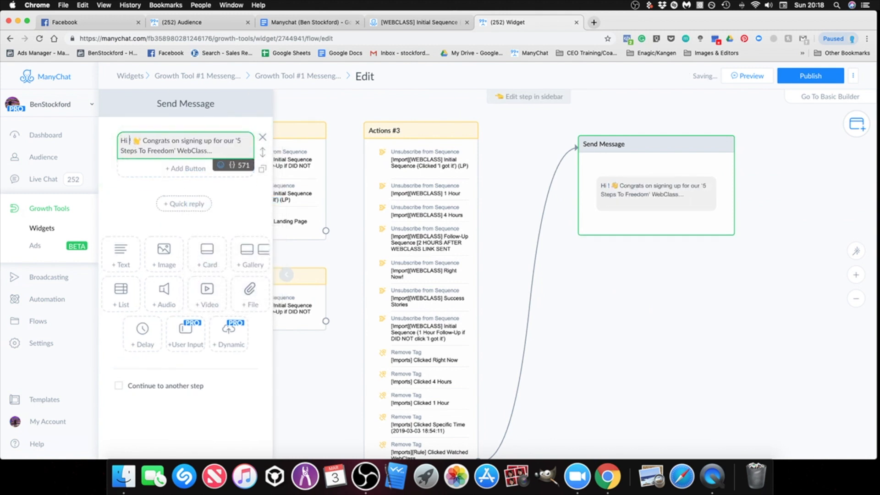
pyautogui.click(234, 170)
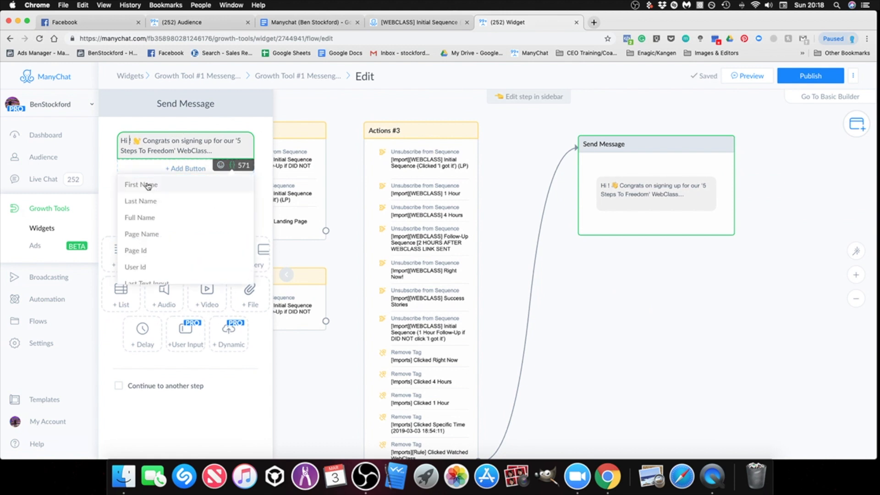
pyautogui.click(138, 181)
pyautogui.click(195, 155)
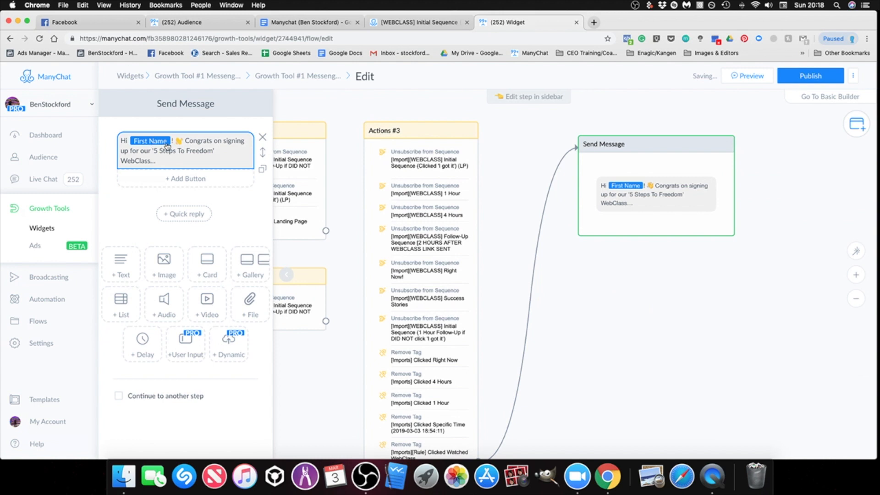
# Step: Replace the waving-hand emoji in the greeting with the grinning-face emoji and close the step's editor
pyautogui.click(182, 141)
pyautogui.press('BackSpace')
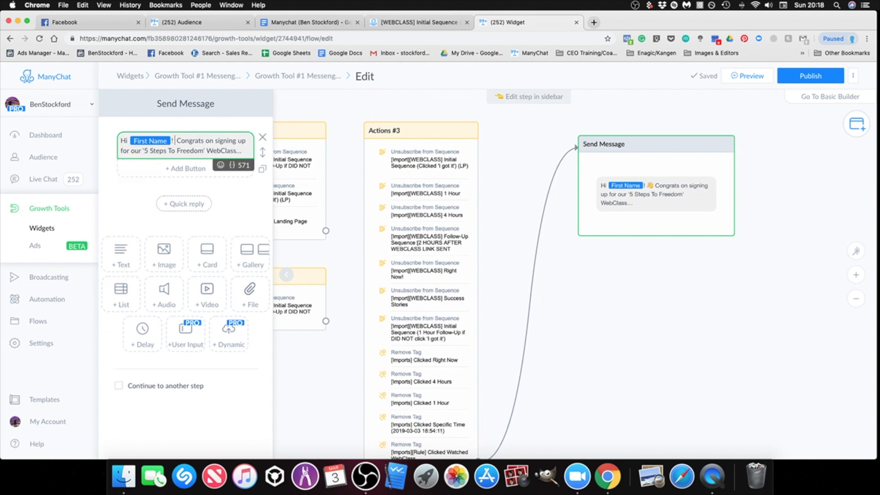
pyautogui.click(220, 165)
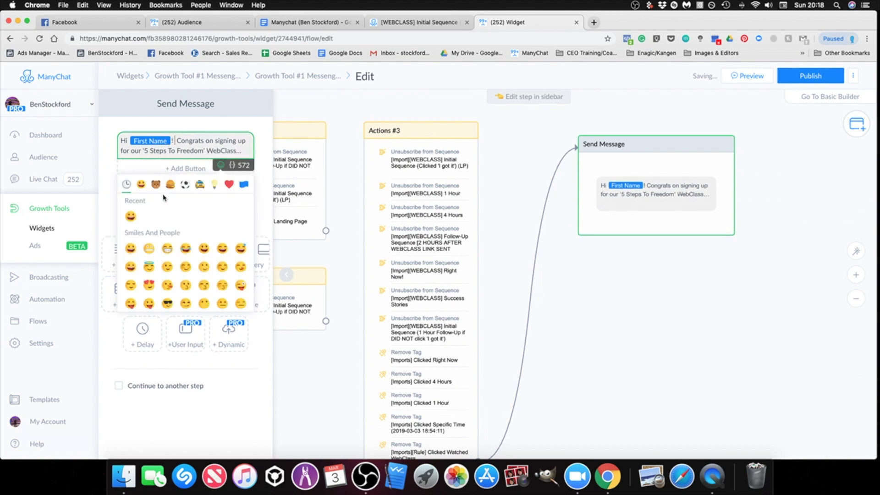
pyautogui.click(131, 223)
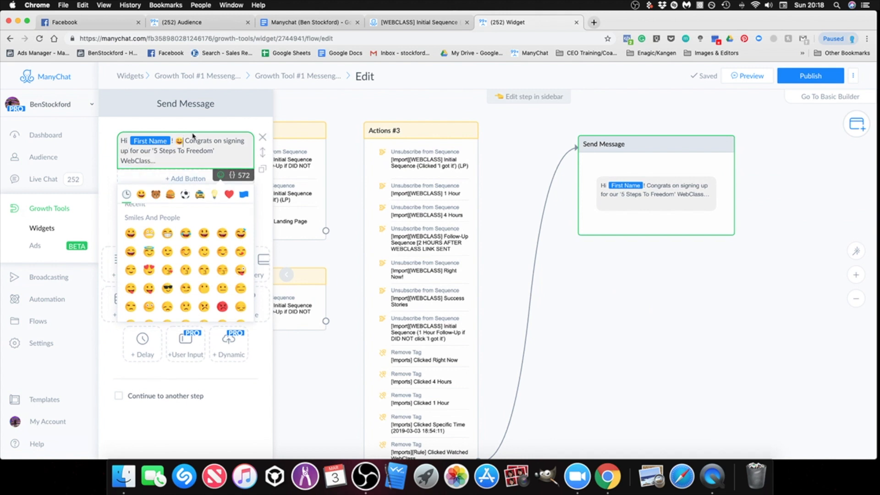
pyautogui.click(191, 158)
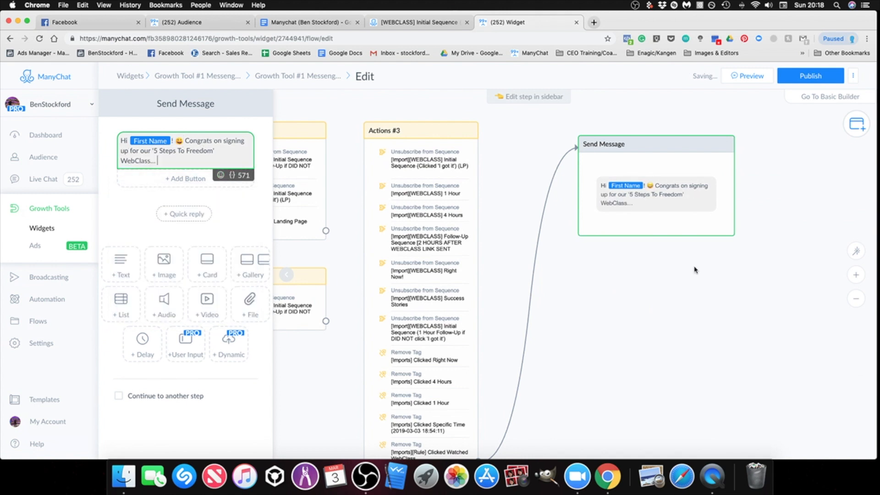
pyautogui.moveTo(648, 274); pyautogui.dragTo(526, 277)
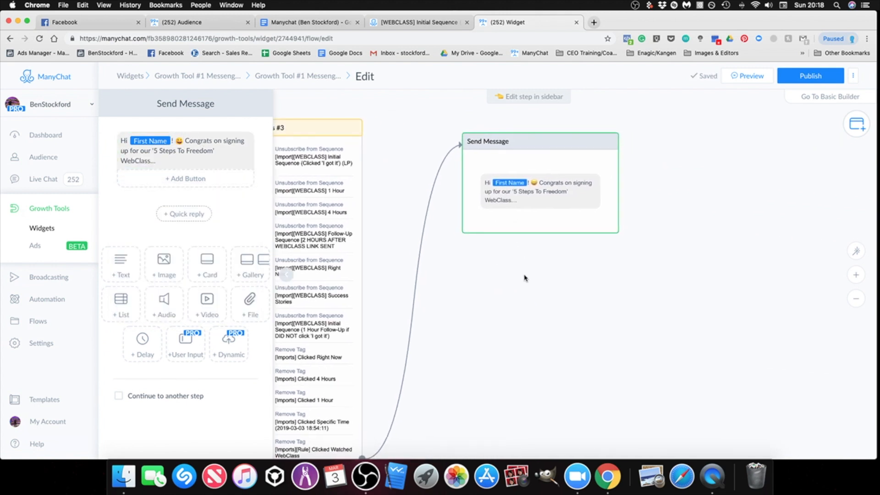
pyautogui.click(539, 281)
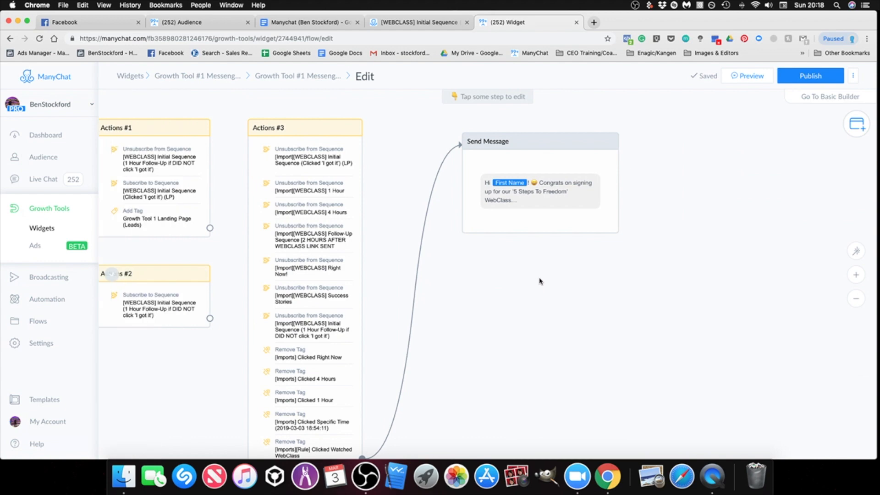
# Step: Copy the "Just let me know you got this message" text from the Opt-In Message
pyautogui.click(515, 211)
pyautogui.moveTo(487, 263); pyautogui.dragTo(819, 312)
pyautogui.click(352, 315)
pyautogui.click(178, 140)
pyautogui.moveTo(188, 146); pyautogui.dragTo(128, 109)
pyautogui.rightClick(128, 108)
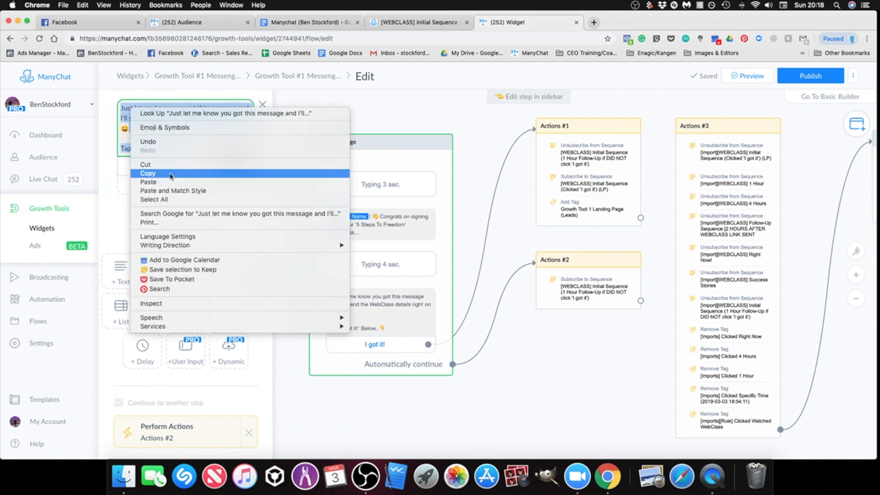
pyautogui.click(171, 173)
# Step: Add a second text block to the new Send Message step and paste the copied text into it
pyautogui.hscroll(10, 649, 269)
pyautogui.click(613, 191)
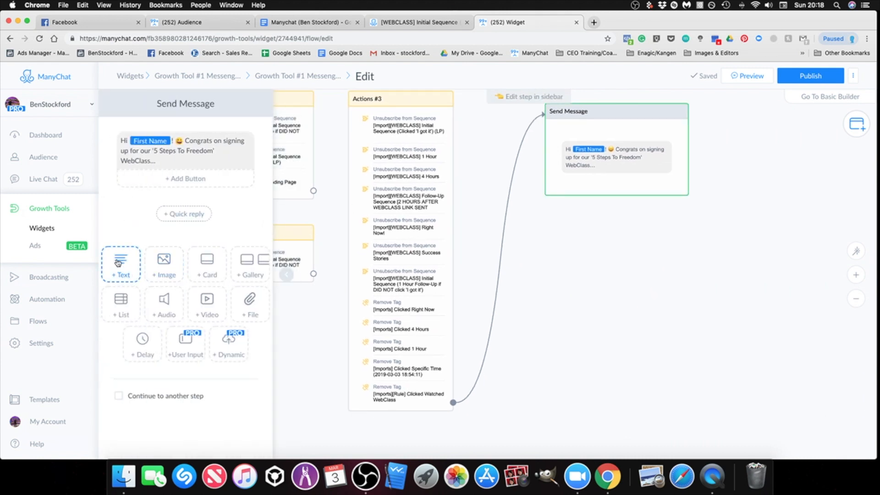
pyautogui.click(170, 162)
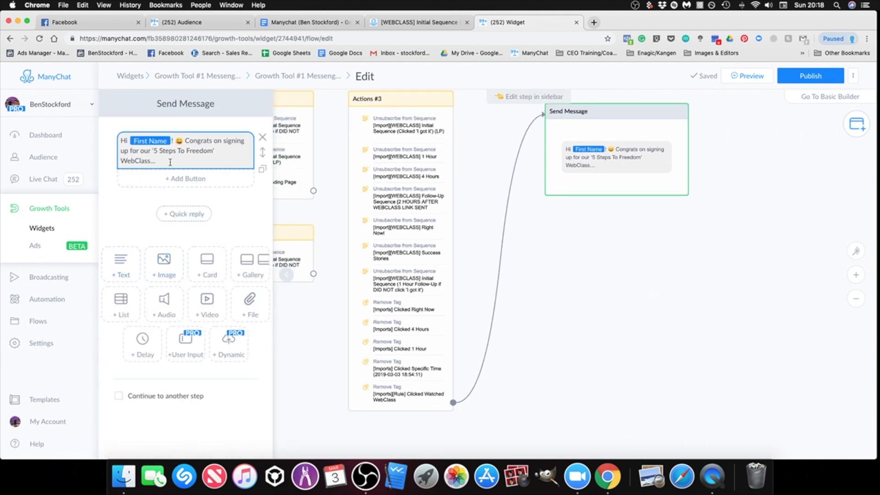
pyautogui.click(122, 265)
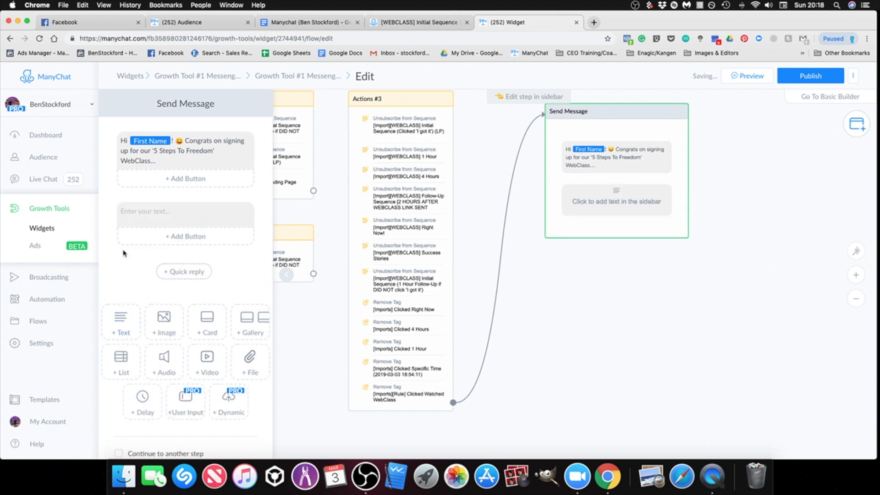
pyautogui.rightClick(169, 212)
pyautogui.click(189, 271)
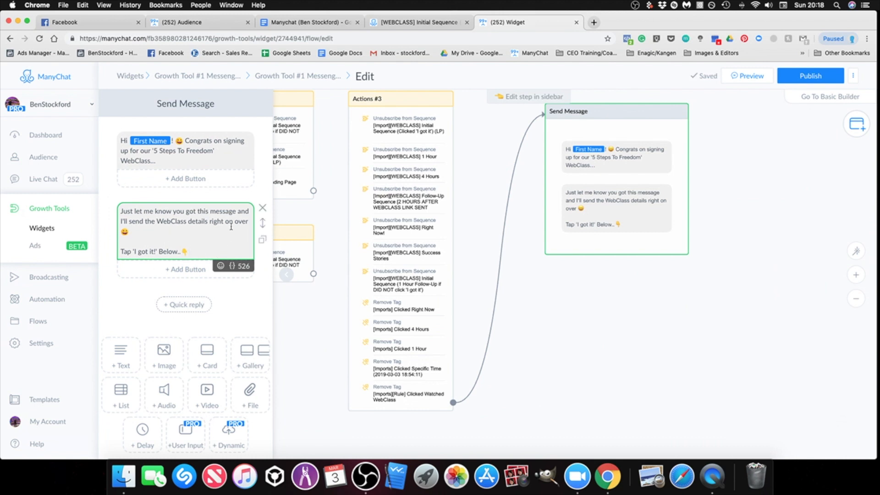
# Step: Add a button titled "I got it" beneath the second text block of the Send Message step
pyautogui.click(180, 271)
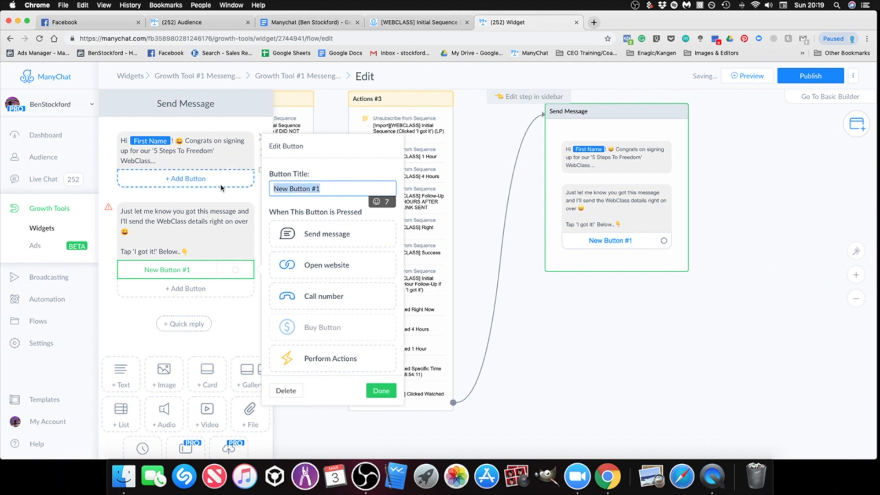
pyautogui.write('I G')
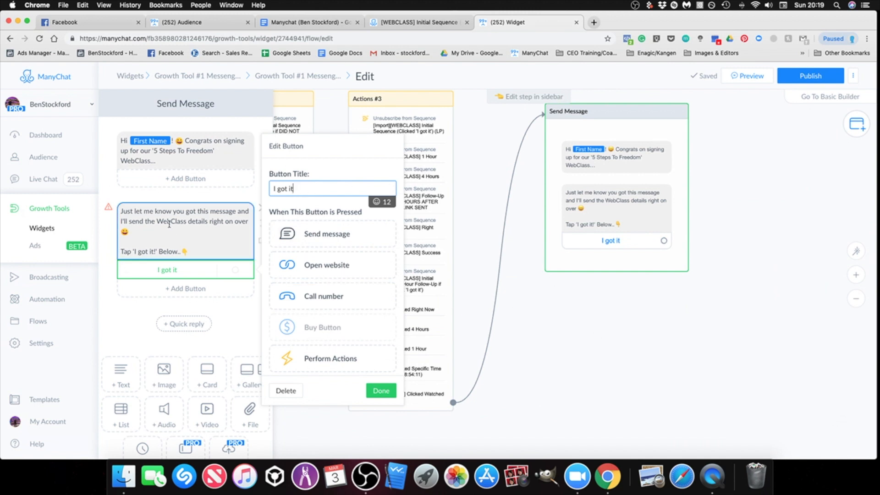
pyautogui.click(239, 338)
pyautogui.scroll(2, 628, 220)
pyautogui.hscroll(2, 628, 220)
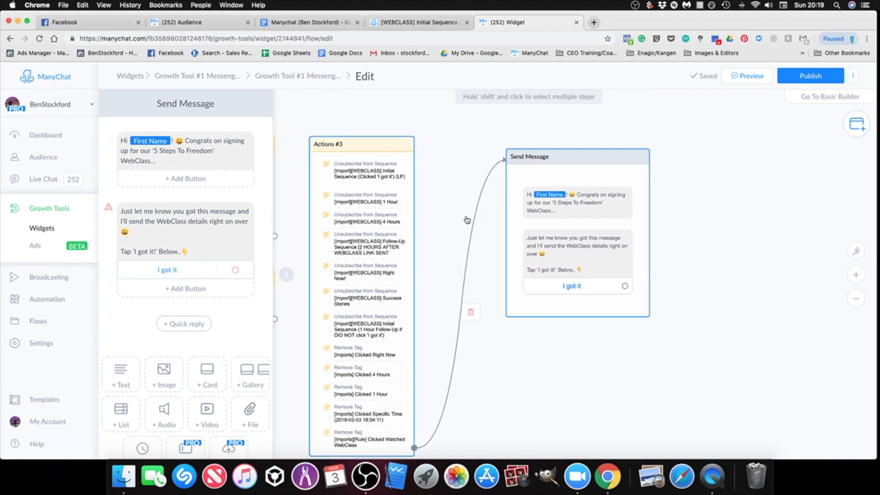
# Step: Add a 3-second typing delay to the Send Message step and move it above the greeting
pyautogui.scroll(-2, 209, 366)
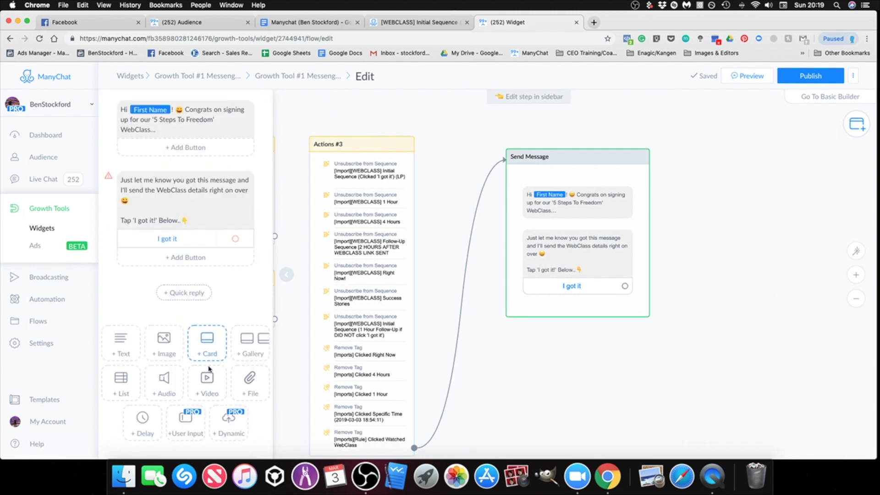
pyautogui.click(147, 431)
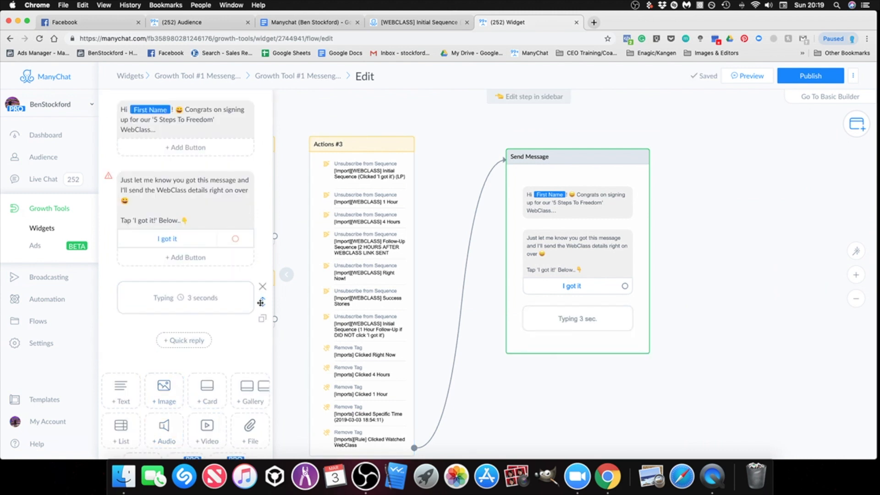
pyautogui.scroll(2, 232, 302)
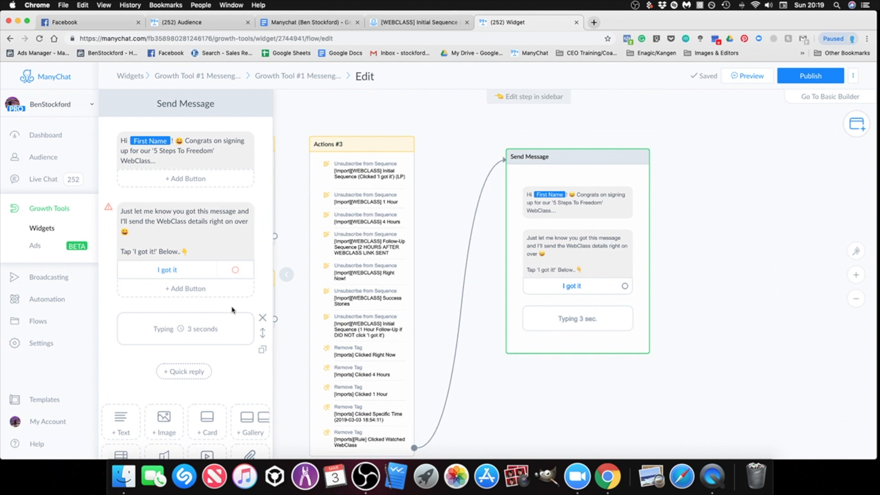
pyautogui.moveTo(263, 333); pyautogui.dragTo(252, 152)
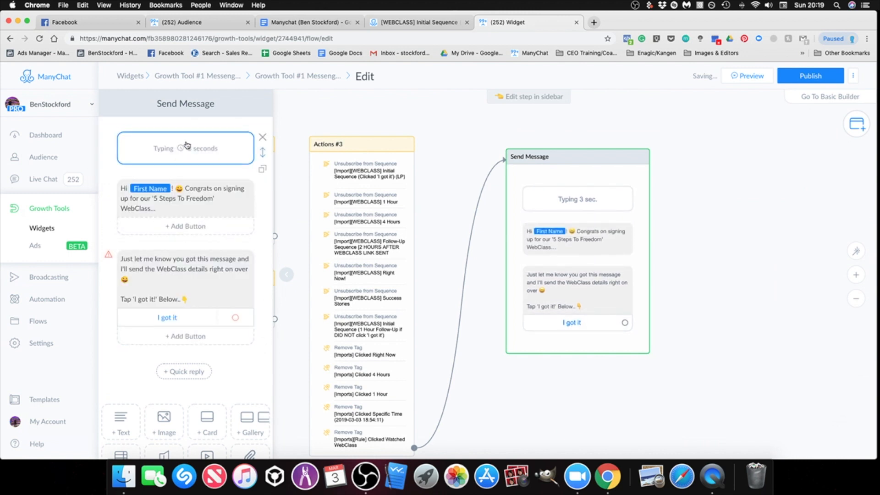
pyautogui.click(196, 154)
pyautogui.click(343, 151)
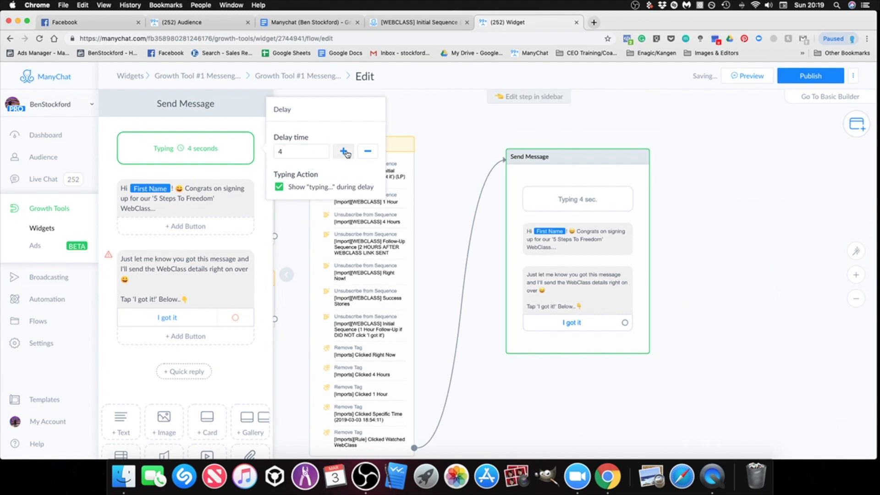
pyautogui.click(367, 151)
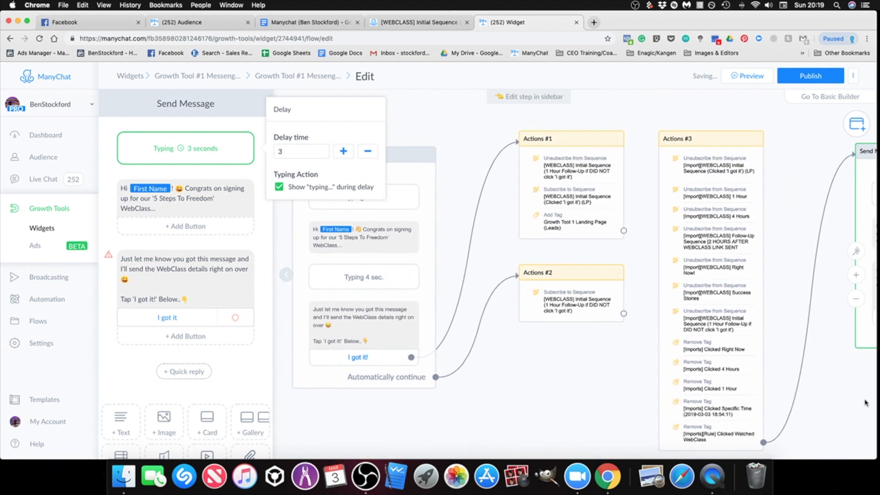
# Step: Add a 4-second typing delay to the Send Message step and move it between the two text blocks
pyautogui.click(364, 251)
pyautogui.moveTo(555, 383); pyautogui.dragTo(275, 368)
pyautogui.moveTo(657, 384); pyautogui.dragTo(520, 384)
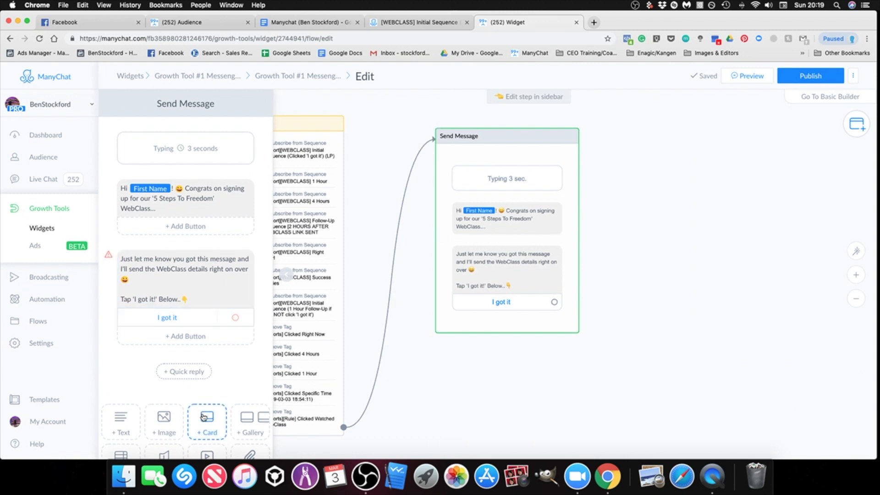
pyautogui.scroll(-3, 193, 413)
pyautogui.click(143, 428)
pyautogui.click(229, 311)
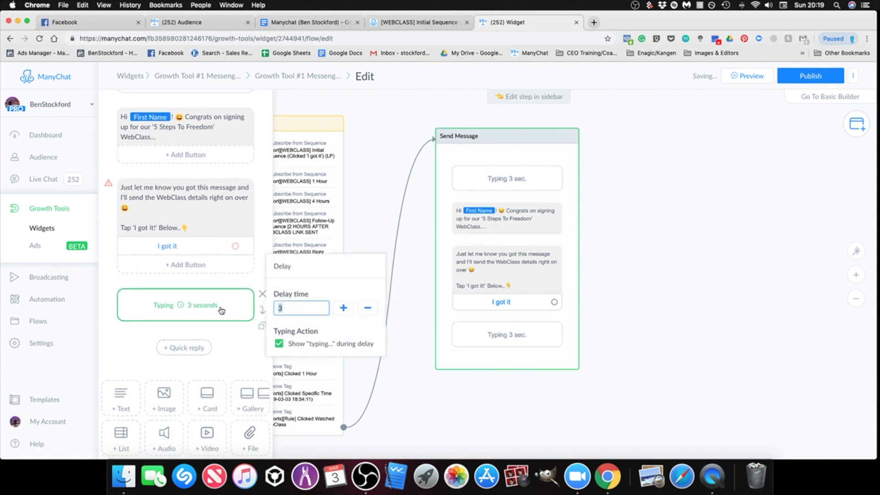
pyautogui.write('4')
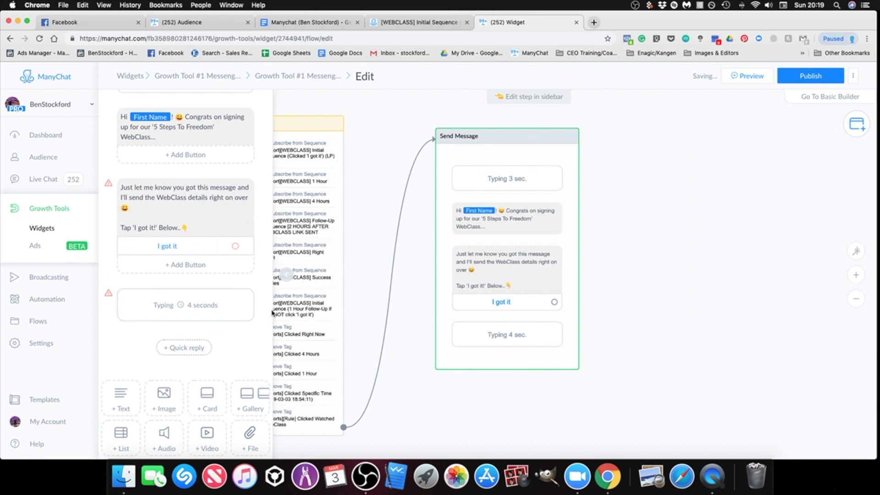
pyautogui.moveTo(262, 311); pyautogui.dragTo(261, 216)
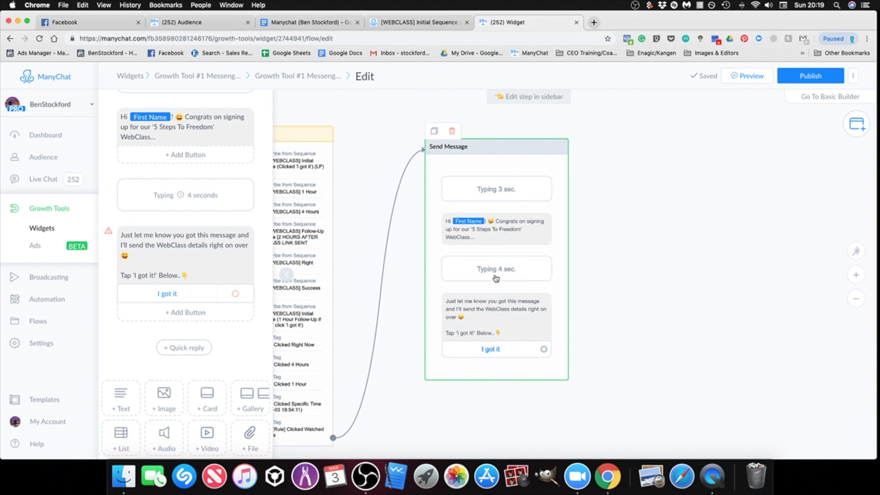
# Step: Connect the "I got it" button of the new Send Message step to a new Perform Actions step
pyautogui.hscroll(-10, 504, 349)
pyautogui.scroll(-2, 504, 349)
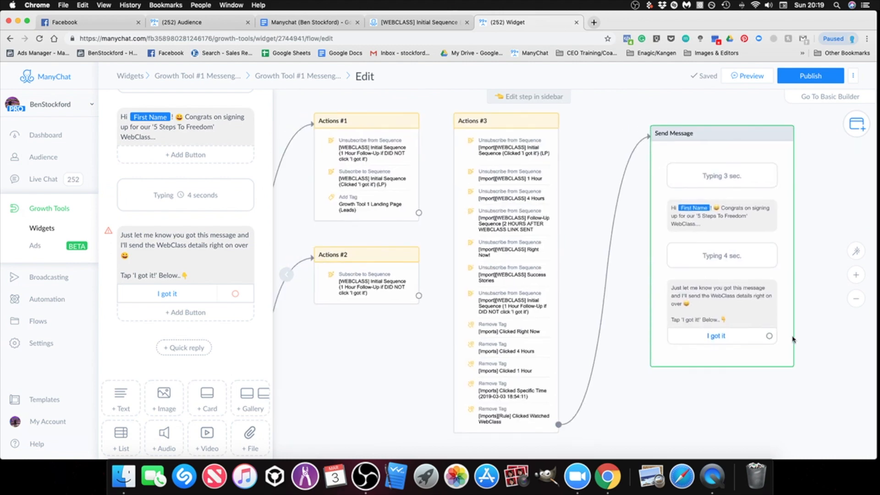
pyautogui.hscroll(-4, 486, 396)
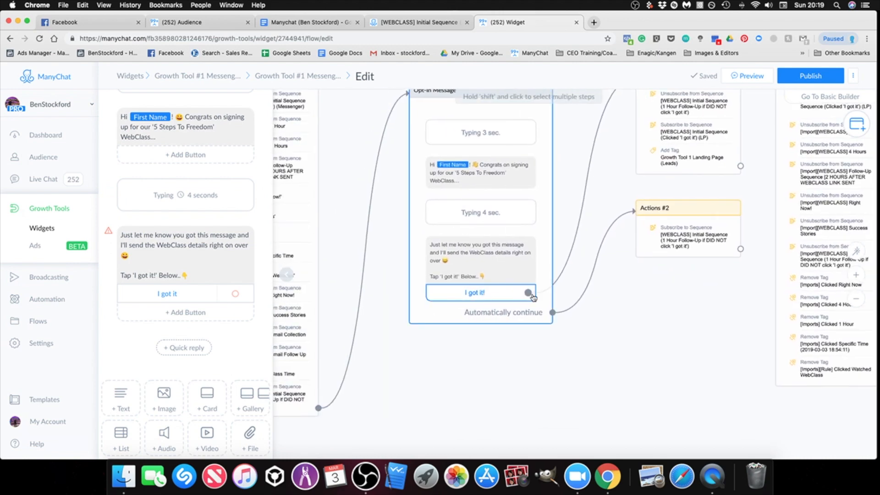
pyautogui.hscroll(3, 532, 297)
pyautogui.scroll(1, 533, 297)
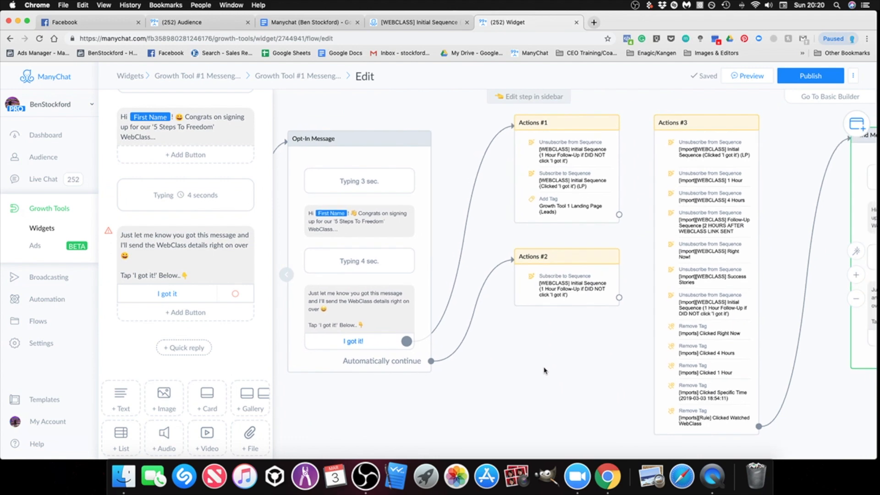
pyautogui.hscroll(12, 550, 363)
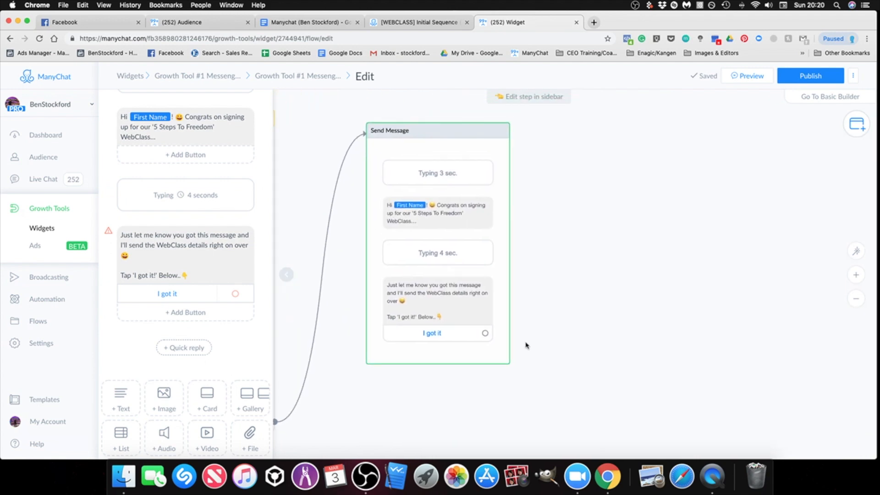
pyautogui.moveTo(485, 333); pyautogui.dragTo(576, 146)
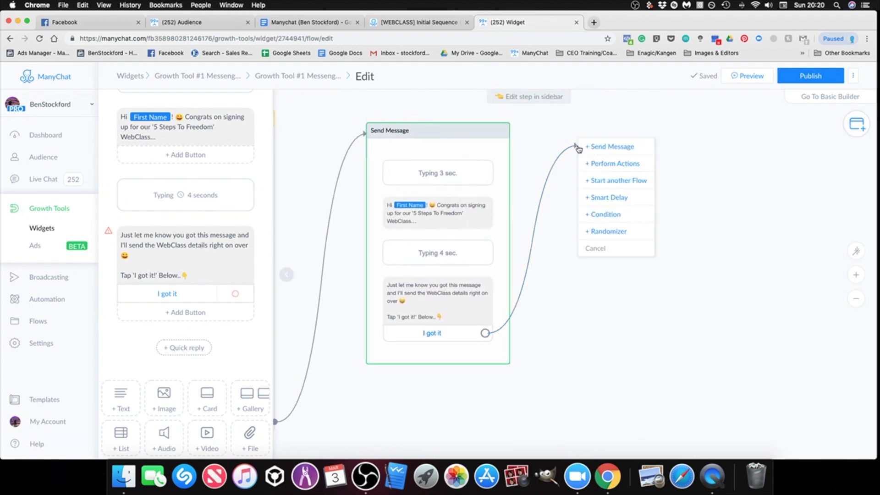
pyautogui.click(631, 172)
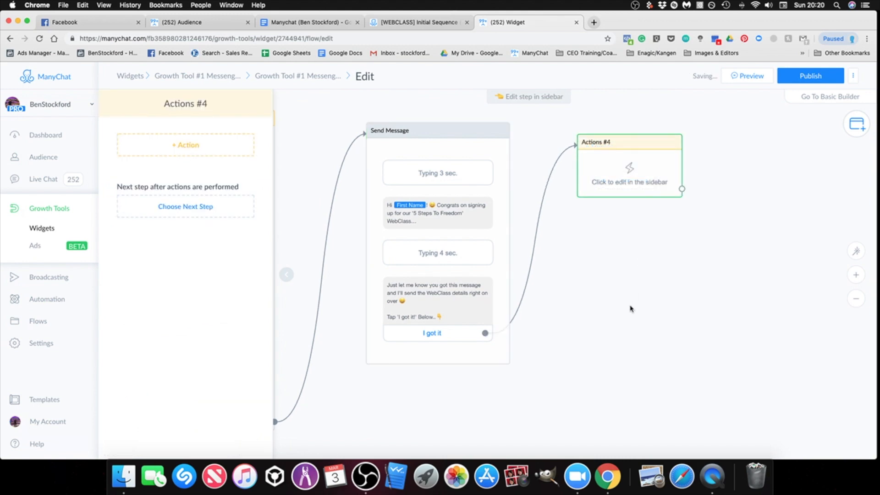
pyautogui.click(632, 308)
# Step: Add an Unsubscribe from Sequence action to Actions #4 for "[Import][WEBCLASS] Initial Sequence (1 Hour Follow-Up if DID NOT click 'I got it')"
pyautogui.hscroll(-7, 687, 333)
pyautogui.hscroll(4, 642, 367)
pyautogui.scroll(2, 627, 386)
pyautogui.hscroll(2, 627, 387)
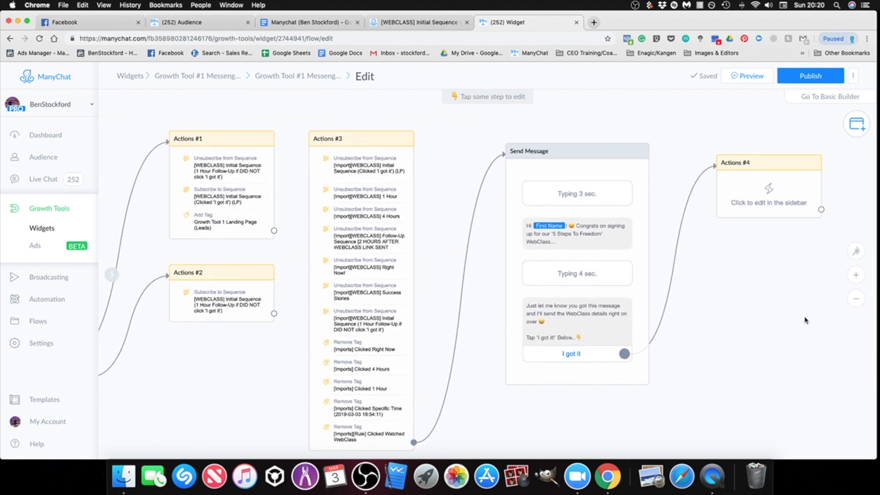
pyautogui.click(217, 171)
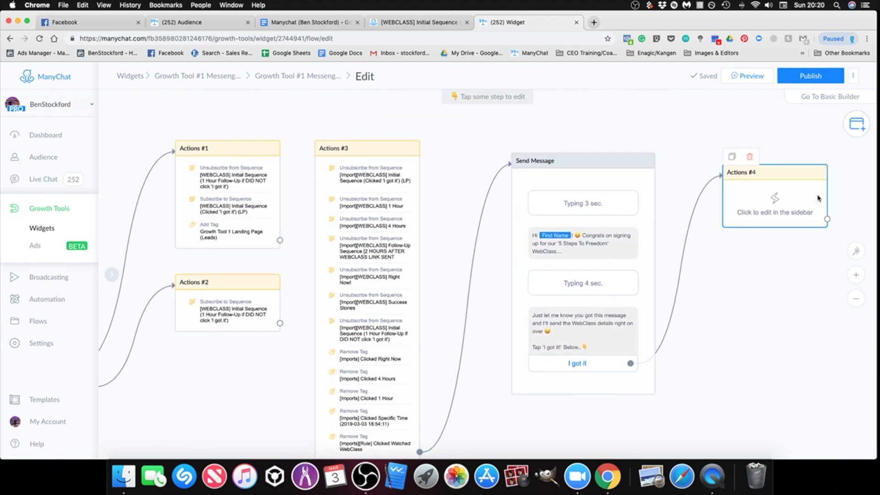
pyautogui.click(775, 197)
pyautogui.click(182, 149)
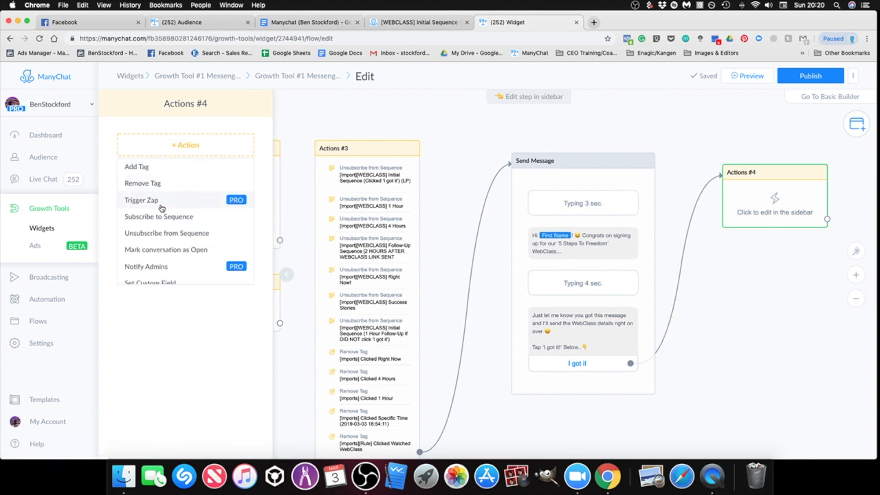
pyautogui.click(167, 233)
pyautogui.write('um')
pyautogui.press('BackSpace')
pyautogui.press('BackSpace')
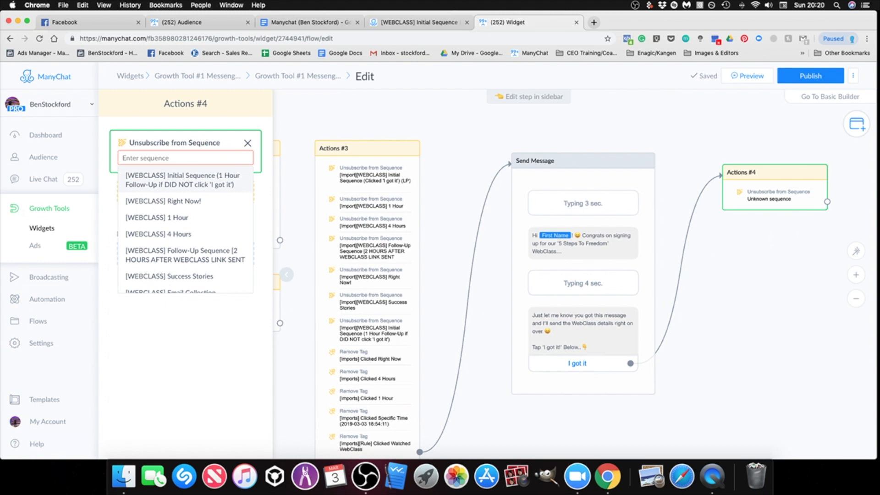
pyautogui.write('1 hour')
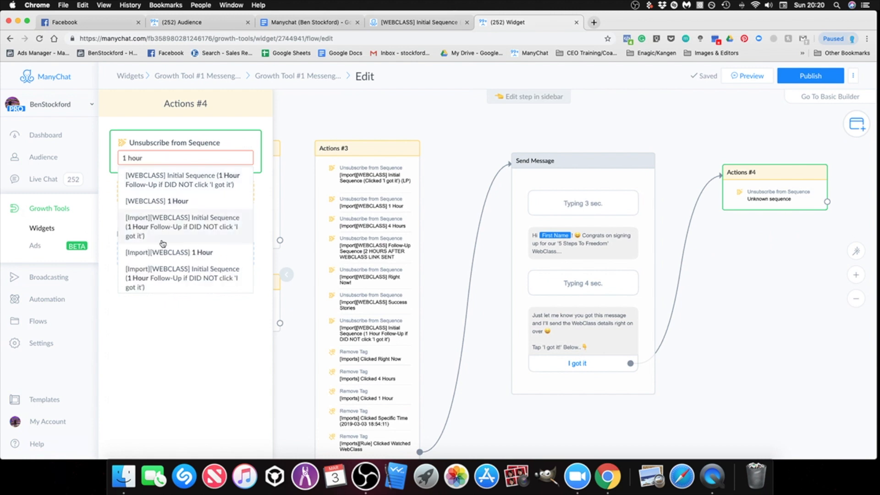
pyautogui.click(180, 283)
pyautogui.click(738, 301)
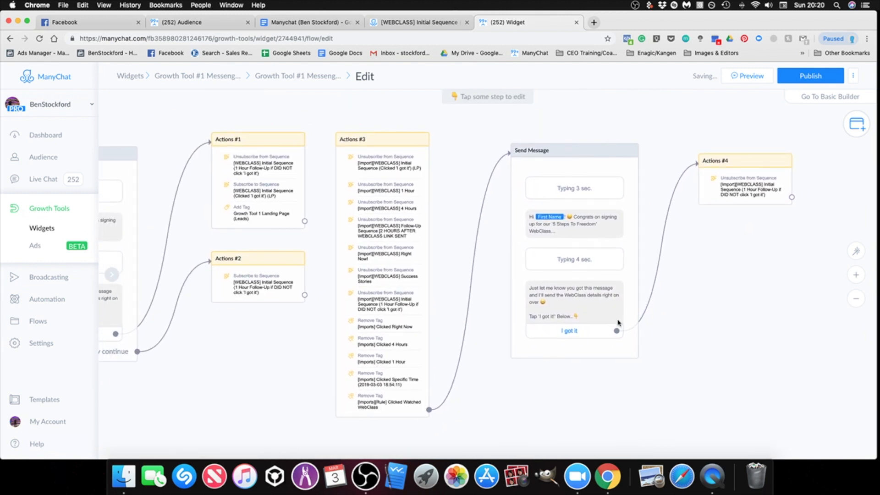
# Step: Add a Subscribe to Sequence action to Actions #4 for "[Import][WEBCLASS] Initial Sequence (Clicked 'I got it') (LP)"
pyautogui.click(726, 152)
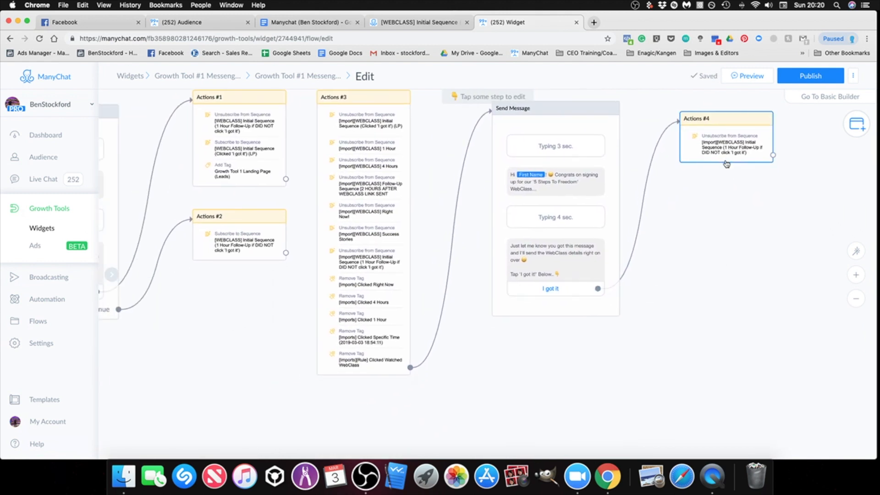
pyautogui.click(212, 198)
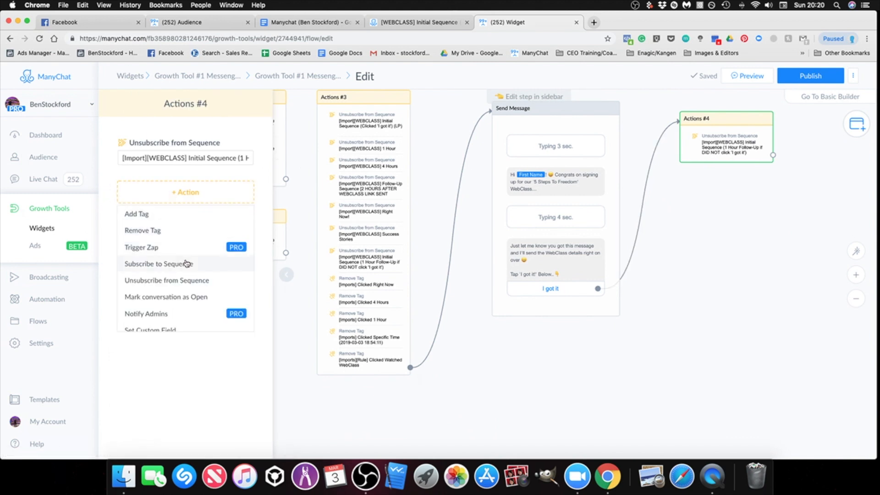
pyautogui.click(182, 263)
pyautogui.click(179, 205)
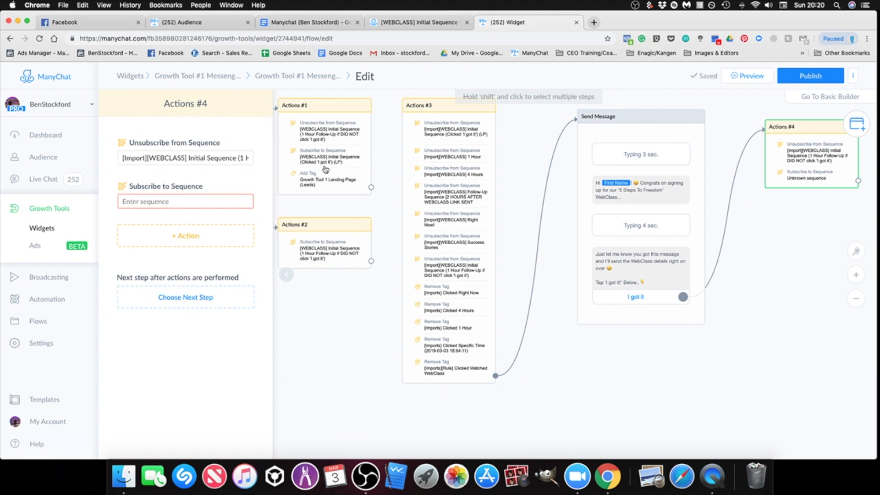
pyautogui.click(170, 203)
pyautogui.write('1 hour')
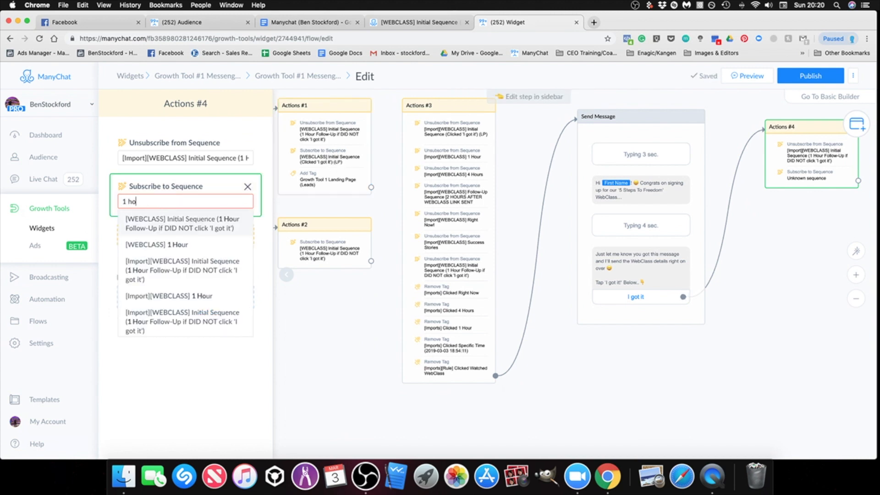
pyautogui.press('BackSpace')
pyautogui.press('BackSpace')
pyautogui.press('BackSpace')
pyautogui.press('BackSpace')
pyautogui.press('BackSpace')
pyautogui.press('BackSpace')
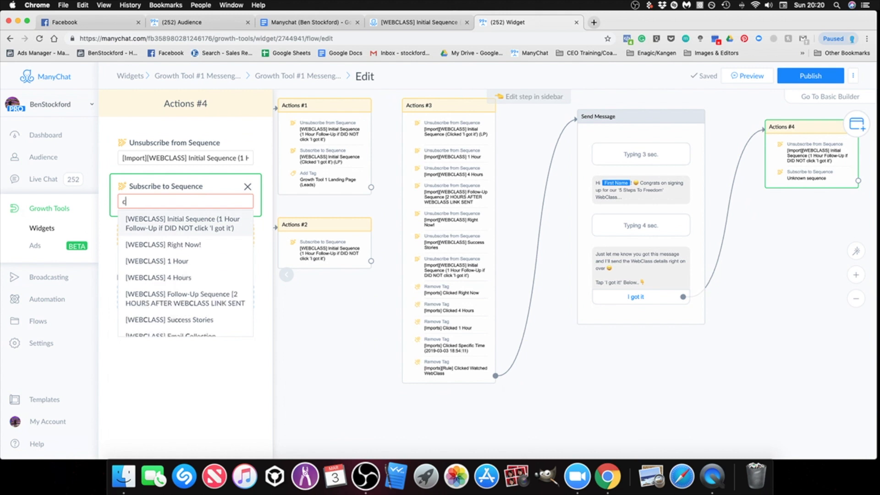
pyautogui.write('click')
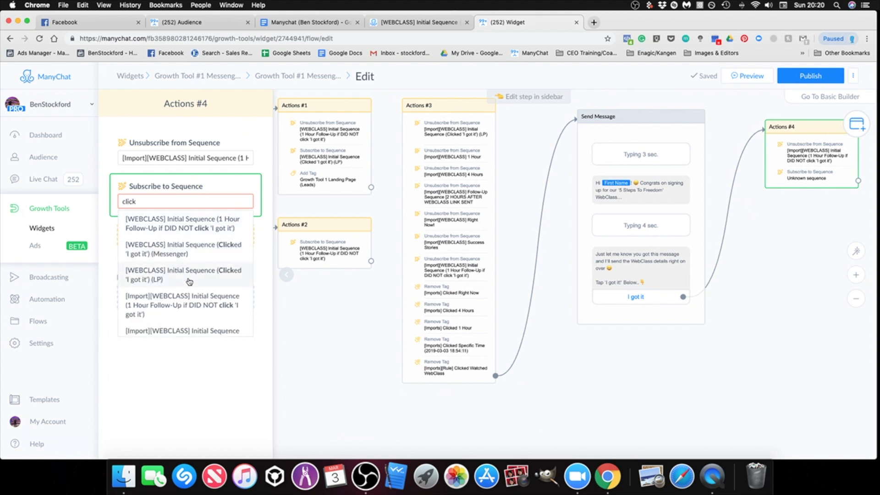
pyautogui.scroll(-2, 169, 310)
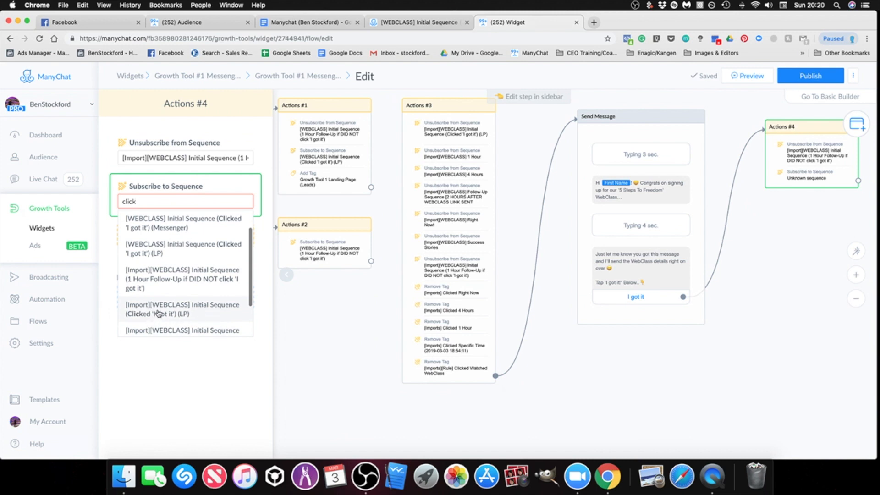
pyautogui.click(158, 314)
pyautogui.moveTo(792, 294); pyautogui.dragTo(648, 308)
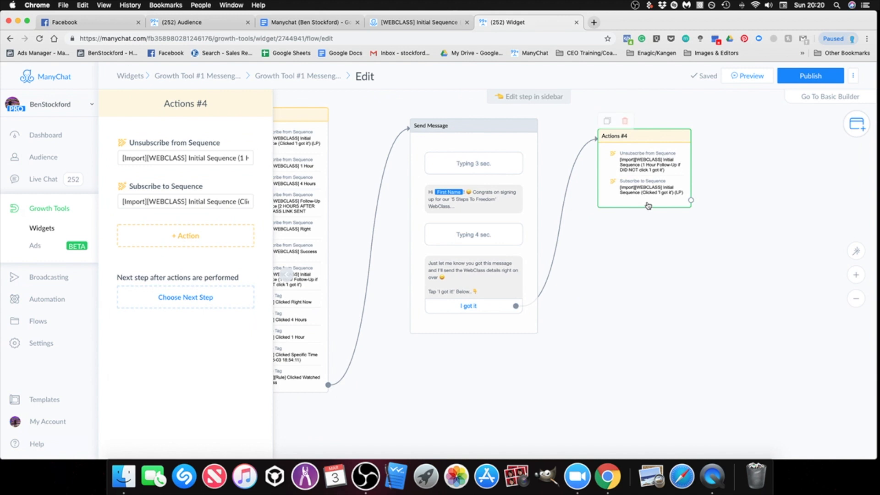
# Step: Add an Add Tag action to Actions #4 with the existing tag "Growth Tool 1 LP (Leads)", using Actions #1 as reference
pyautogui.moveTo(666, 276); pyautogui.dragTo(755, 290)
pyautogui.click(156, 236)
pyautogui.click(138, 256)
pyautogui.click(175, 248)
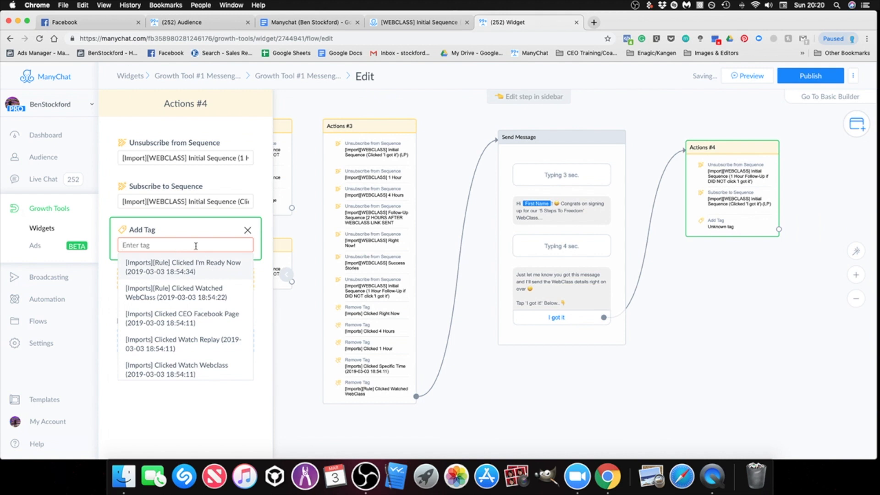
pyautogui.moveTo(568, 415); pyautogui.dragTo(702, 408)
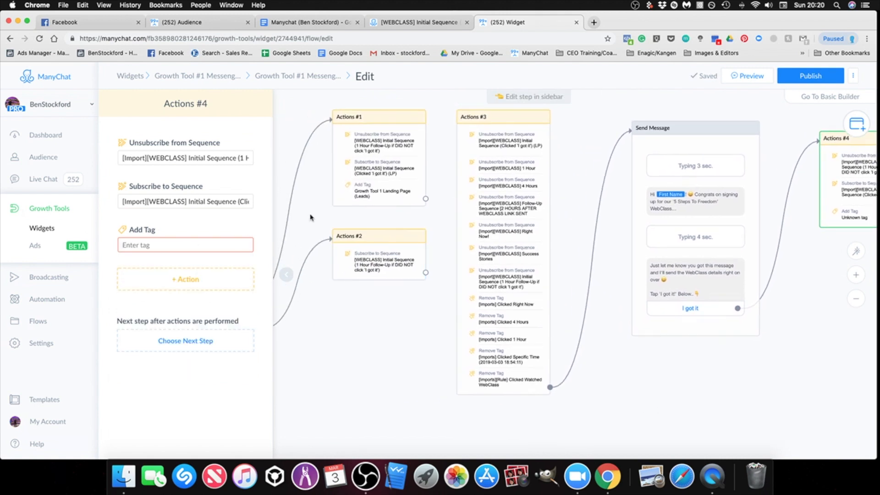
pyautogui.click(377, 195)
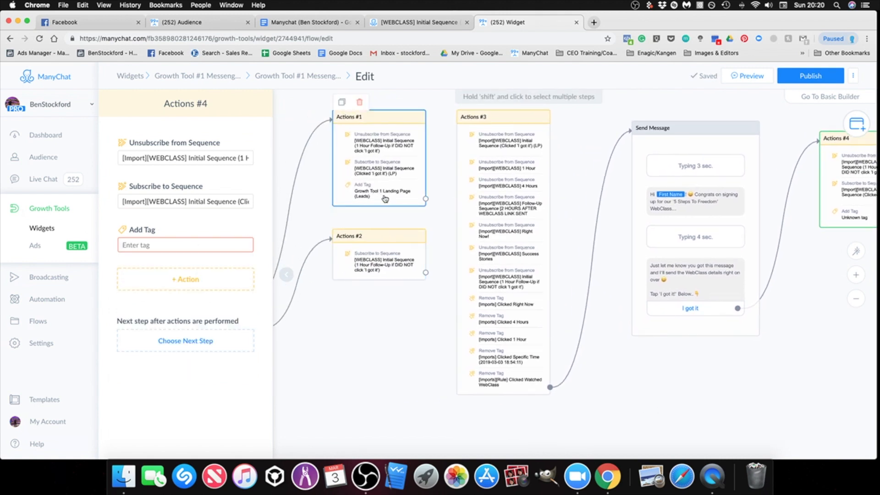
pyautogui.moveTo(677, 365); pyautogui.dragTo(654, 361)
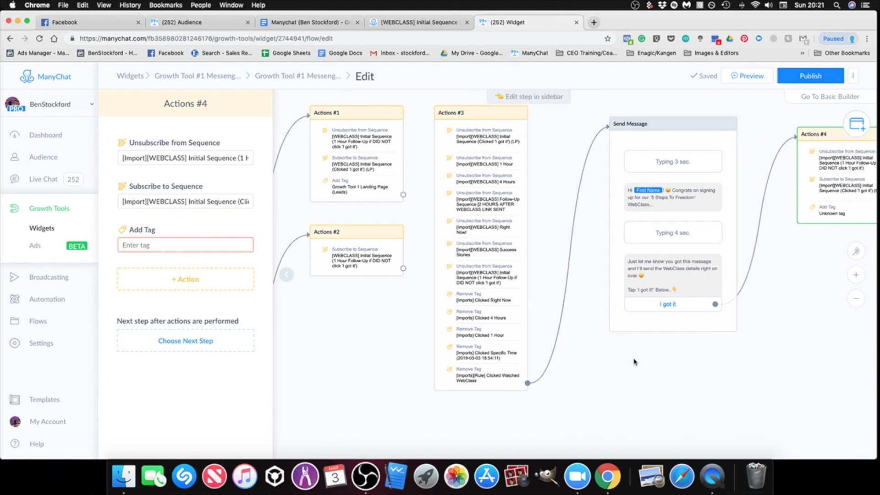
pyautogui.hscroll(5, 679, 387)
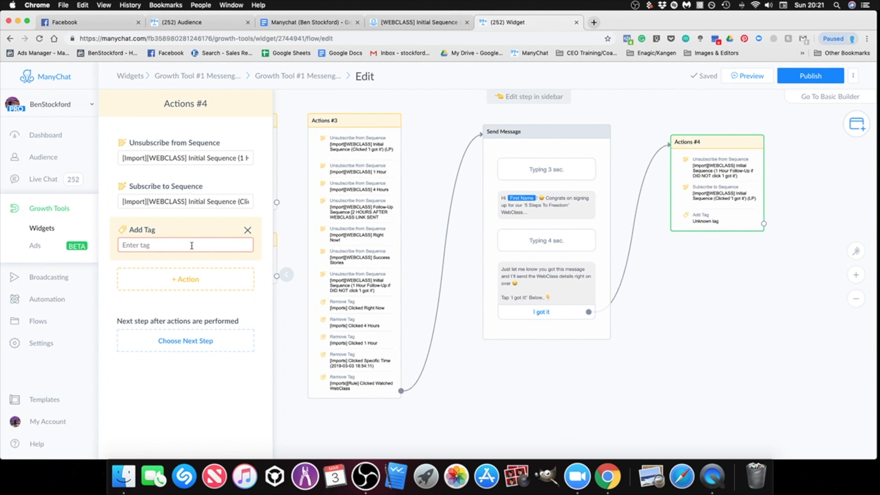
pyautogui.click(192, 246)
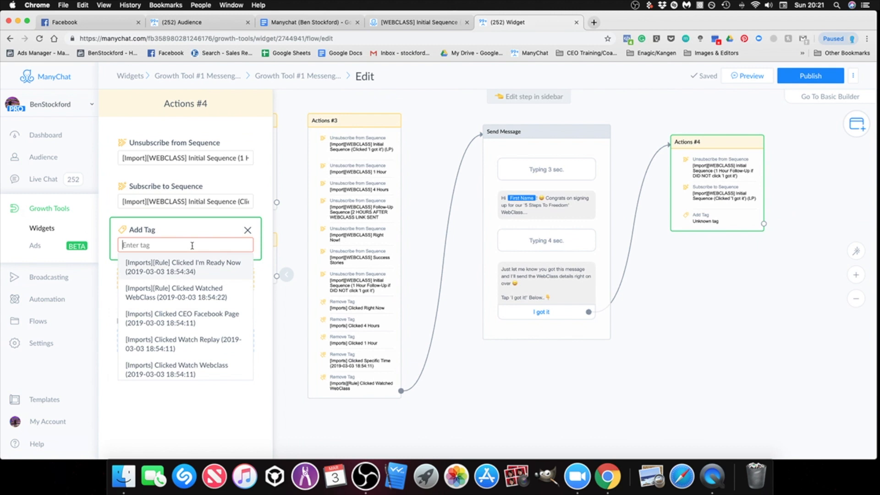
pyautogui.write('lp')
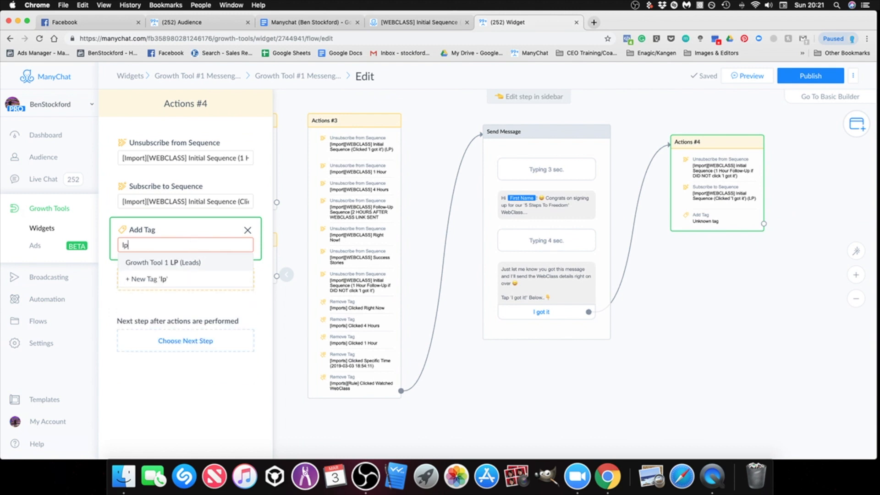
pyautogui.click(183, 262)
pyautogui.click(677, 310)
pyautogui.moveTo(679, 311); pyautogui.dragTo(874, 334)
pyautogui.moveTo(753, 392); pyautogui.dragTo(506, 336)
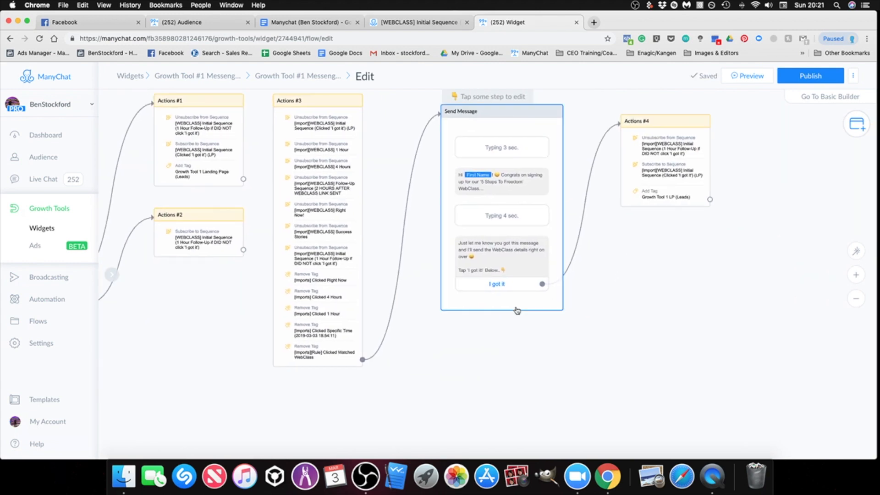
# Step: Enable continuing to another step on the new Send Message step and link its automatic continuation to a new Perform Actions step
pyautogui.click(514, 306)
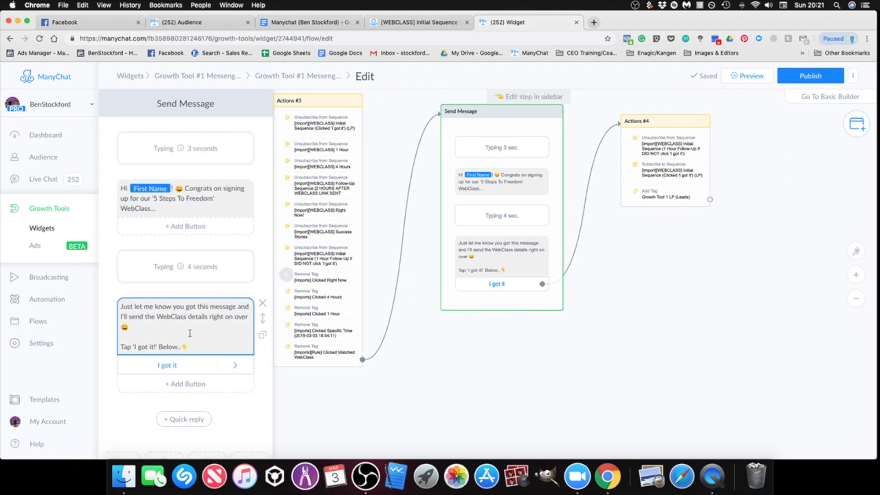
pyautogui.scroll(-5, 183, 334)
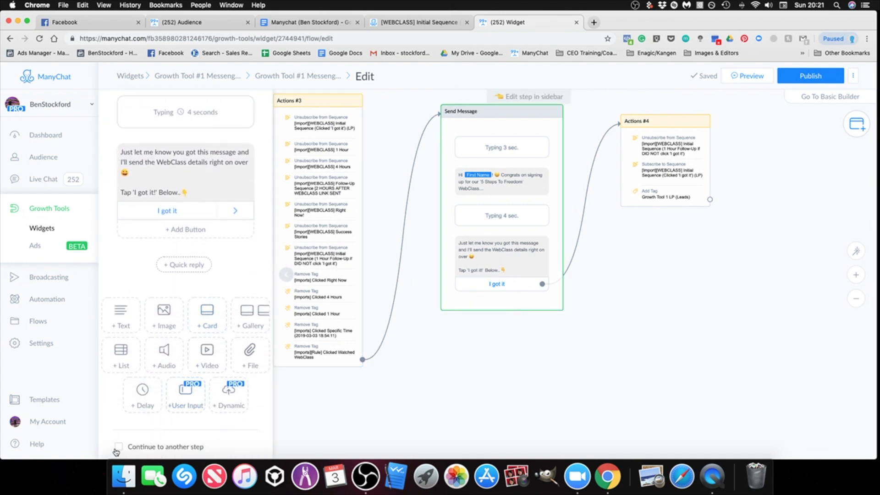
pyautogui.click(118, 448)
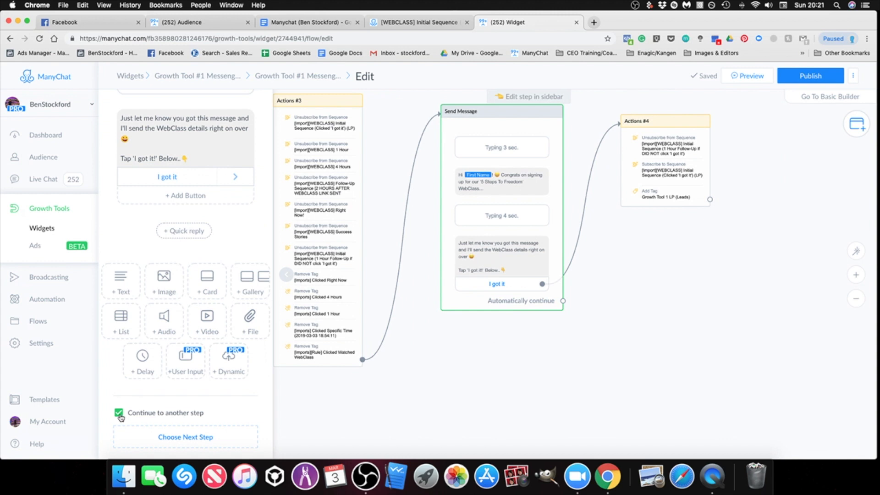
pyautogui.scroll(1, 595, 329)
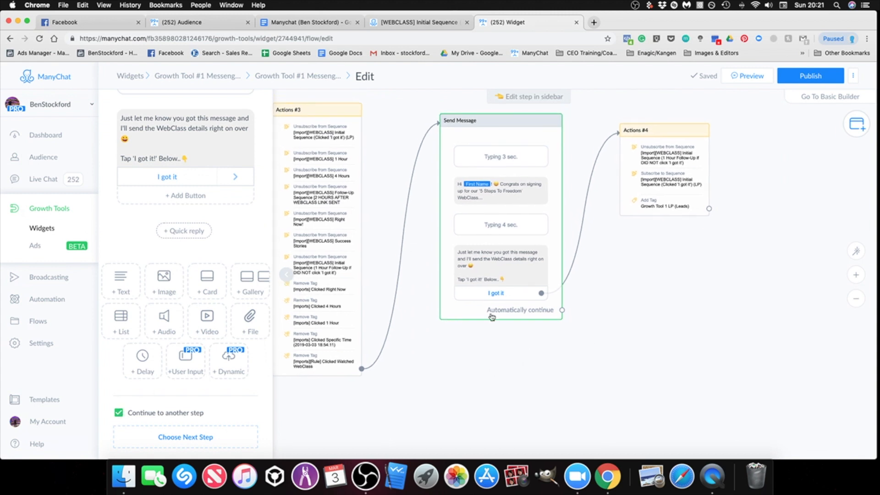
pyautogui.moveTo(595, 359); pyautogui.dragTo(640, 375)
pyautogui.scroll(-1, 639, 376)
pyautogui.moveTo(608, 330); pyautogui.dragTo(662, 278)
pyautogui.click(697, 194)
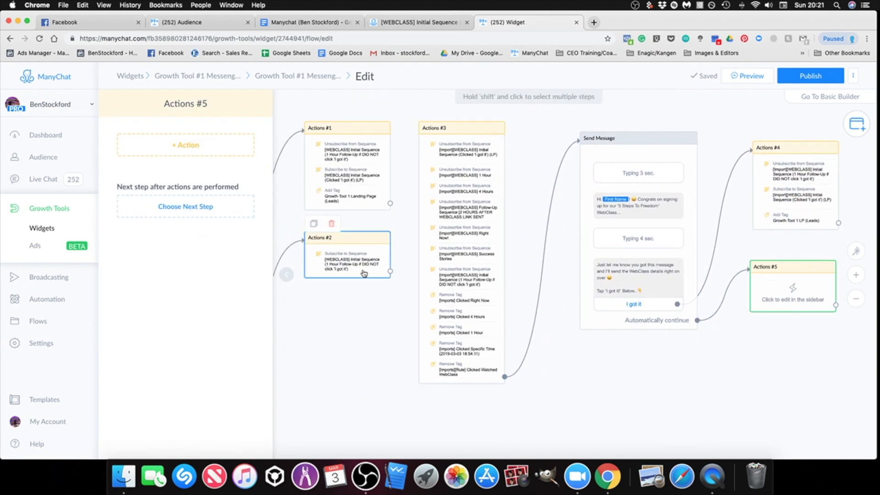
# Step: Add a Subscribe to Sequence action to Actions #5 for "[Import][WEBCLASS] Initial Sequence (1 Hour Follow-Up if DID NOT click 'I got it')"
pyautogui.moveTo(726, 363); pyautogui.dragTo(610, 354)
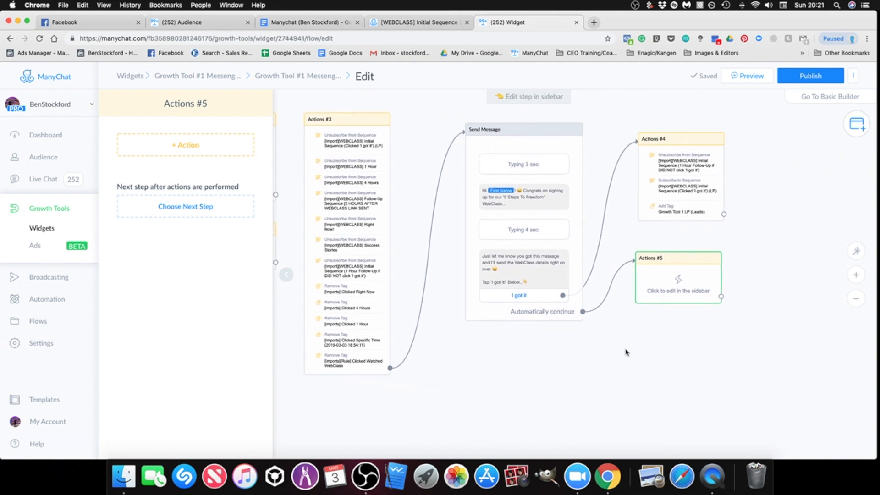
pyautogui.click(186, 145)
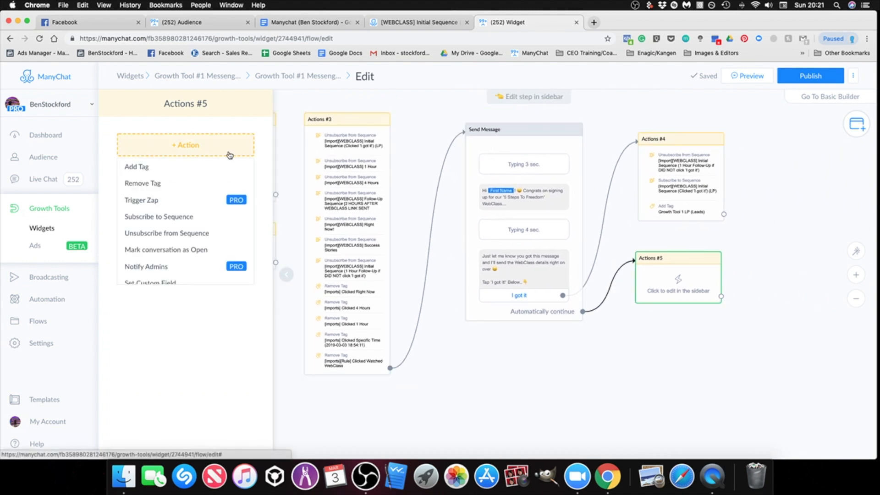
pyautogui.click(158, 218)
pyautogui.click(170, 158)
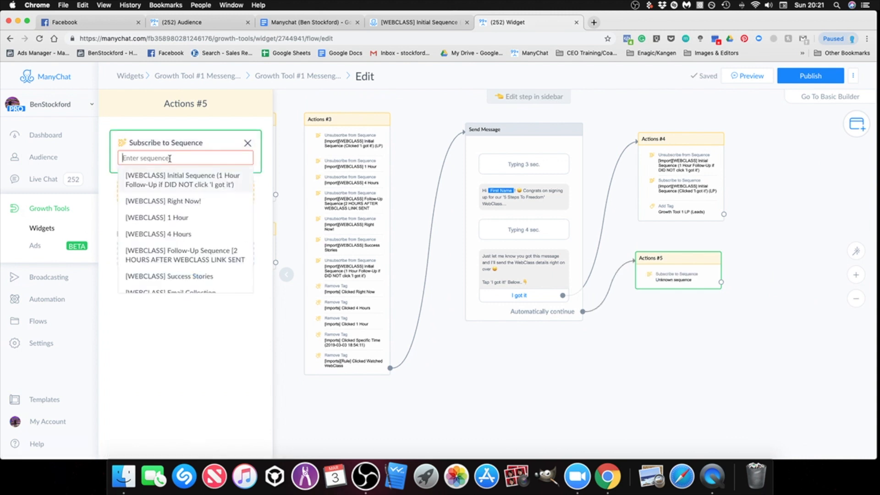
pyautogui.write('1 hour')
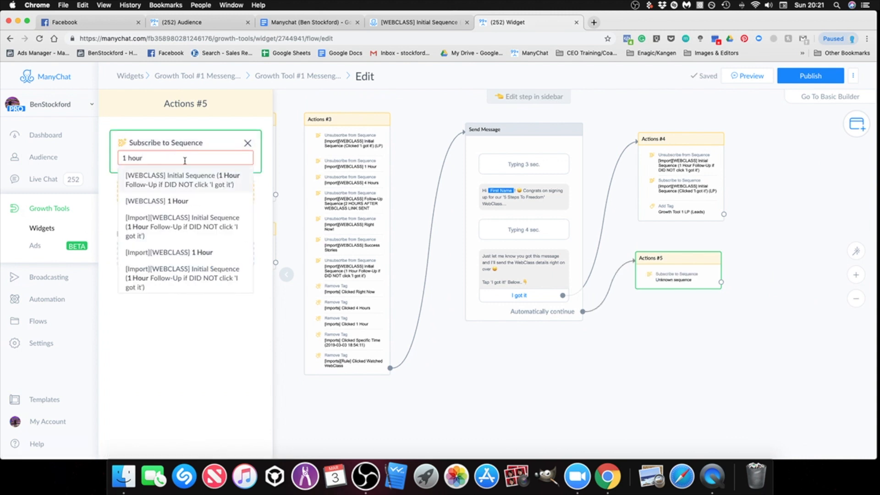
pyautogui.click(200, 283)
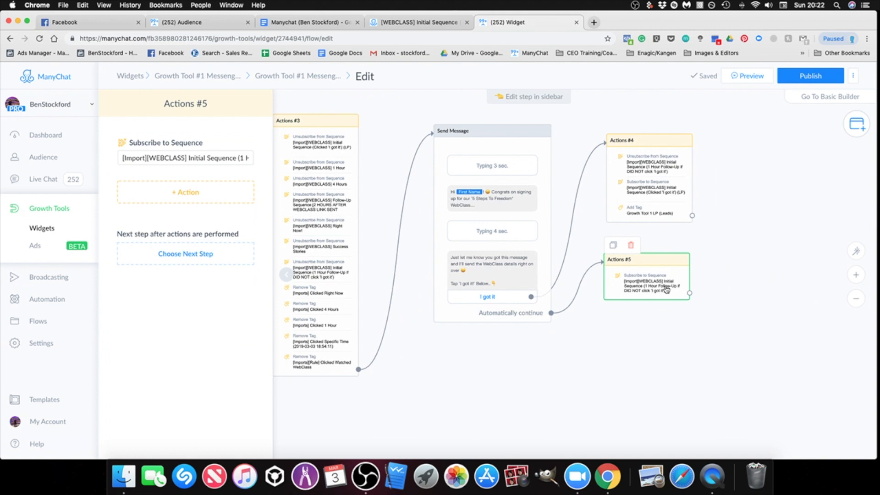
# Step: Compare the original Opt-In Message branch and its actions with the imported branch running from Actions #3 to Actions #4 and #5
pyautogui.moveTo(688, 365); pyautogui.dragTo(737, 313)
pyautogui.moveTo(625, 342); pyautogui.dragTo(872, 334)
pyautogui.moveTo(415, 351); pyautogui.dragTo(607, 374)
pyautogui.moveTo(678, 391); pyautogui.dragTo(392, 379)
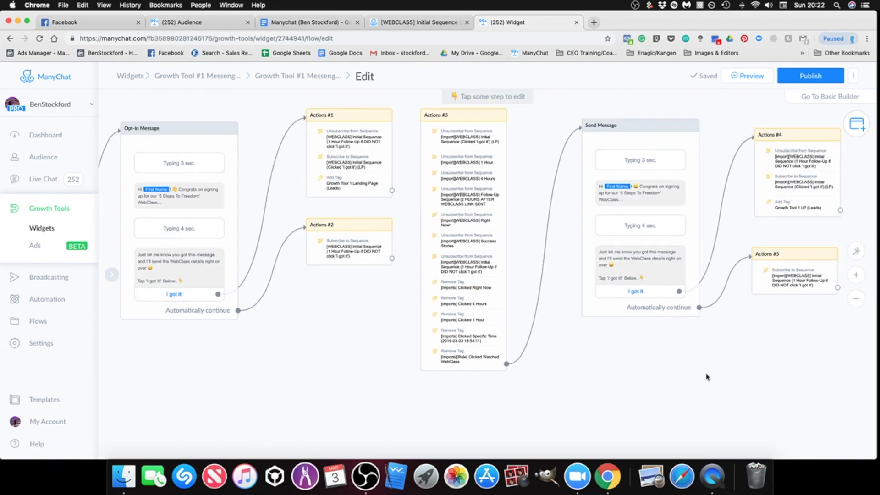
pyautogui.moveTo(708, 376); pyautogui.dragTo(550, 387)
pyautogui.scroll(1, 527, 369)
pyautogui.click(321, 169)
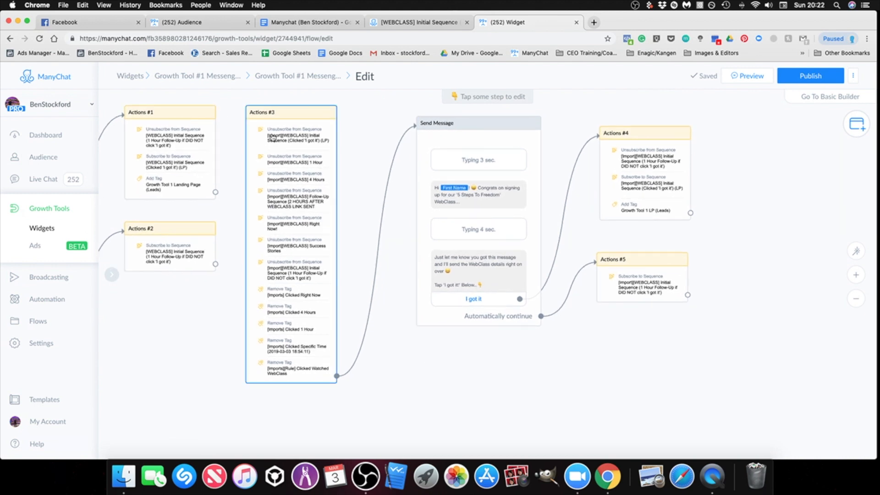
pyautogui.click(415, 258)
pyautogui.click(615, 205)
pyautogui.click(792, 243)
pyautogui.scroll(1, 766, 254)
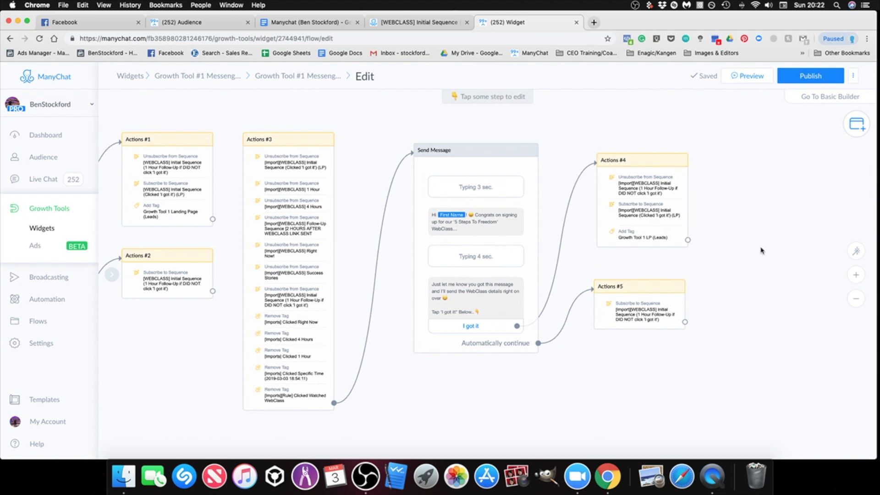
pyautogui.hscroll(-1, 799, 210)
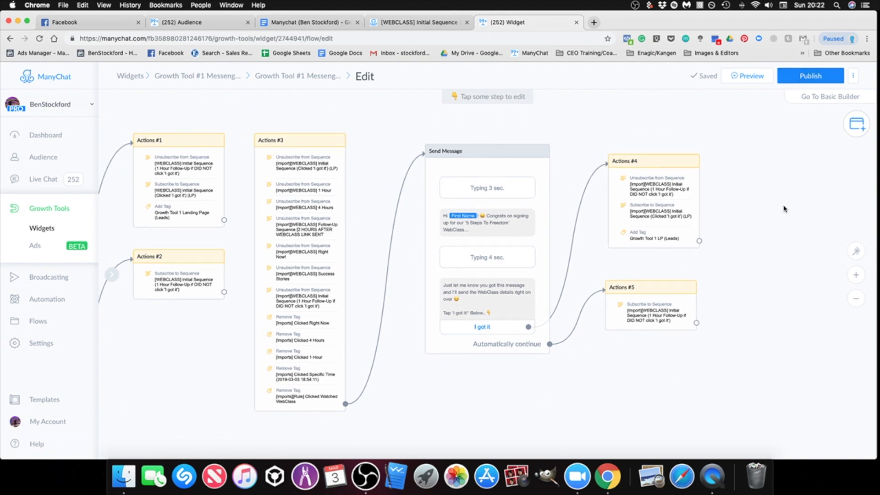
pyautogui.hscroll(3, 746, 206)
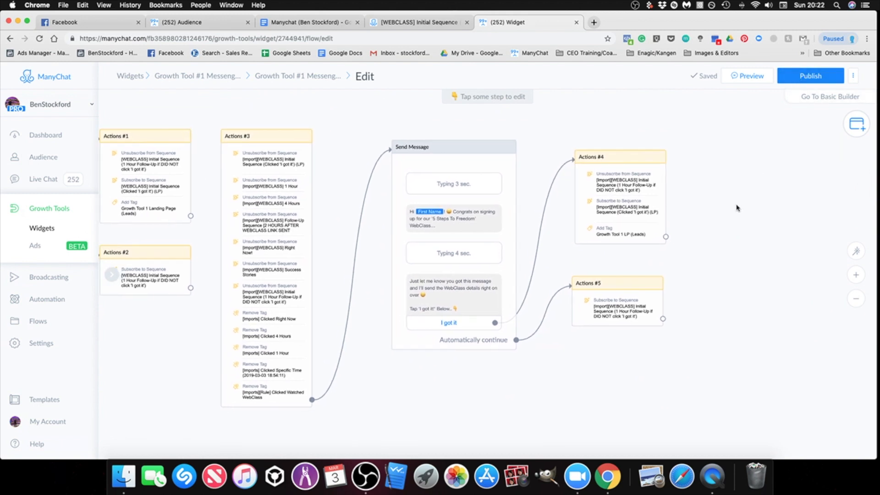
pyautogui.hscroll(-2, 725, 247)
pyautogui.keyDown('ctrl'); pyautogui.scroll(-2, 776, 231); pyautogui.keyUp('ctrl')
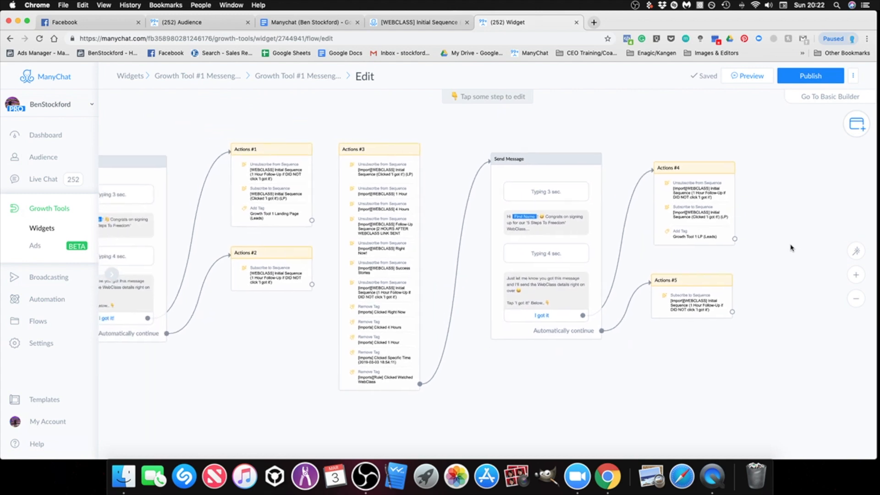
pyautogui.click(676, 170)
pyautogui.hscroll(3, 737, 198)
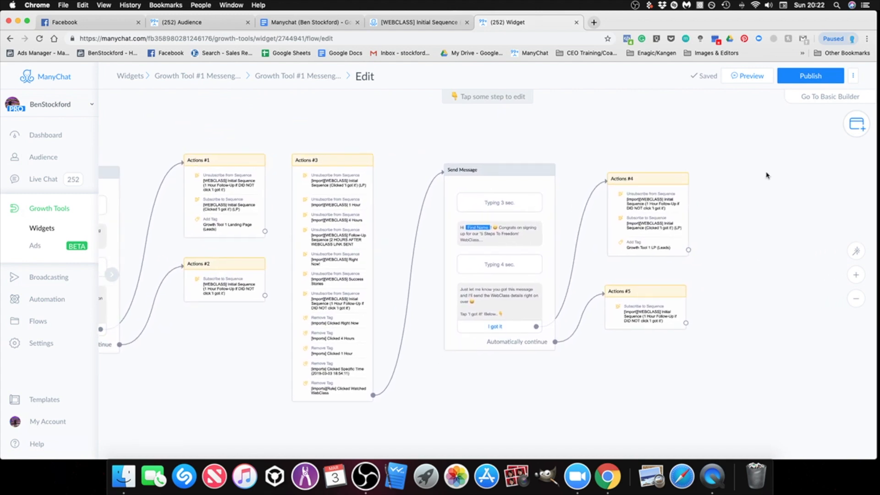
pyautogui.scroll(-3, 468, 236)
pyautogui.click(353, 349)
pyautogui.hscroll(-7, 558, 399)
pyautogui.hscroll(7, 548, 365)
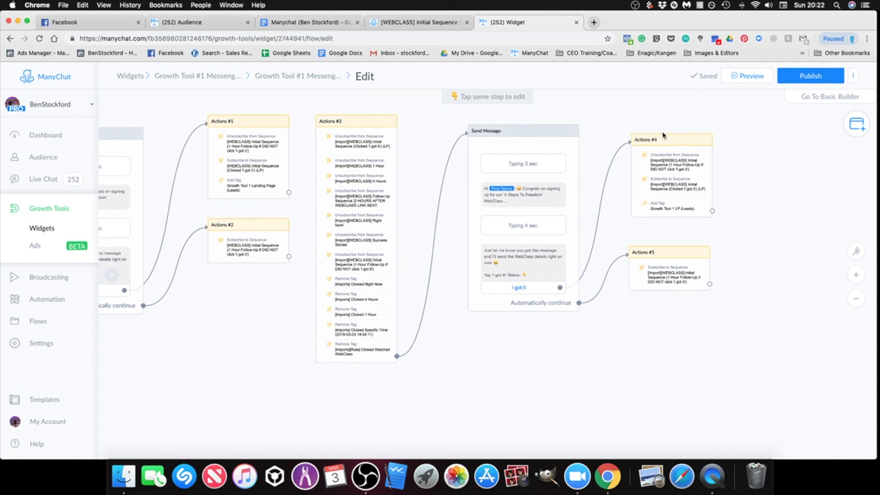
# Step: Delete the Send Message step between Actions #3 and Actions #4 and #5
pyautogui.hscroll(1, 655, 149)
pyautogui.scroll(1, 654, 149)
pyautogui.click(473, 142)
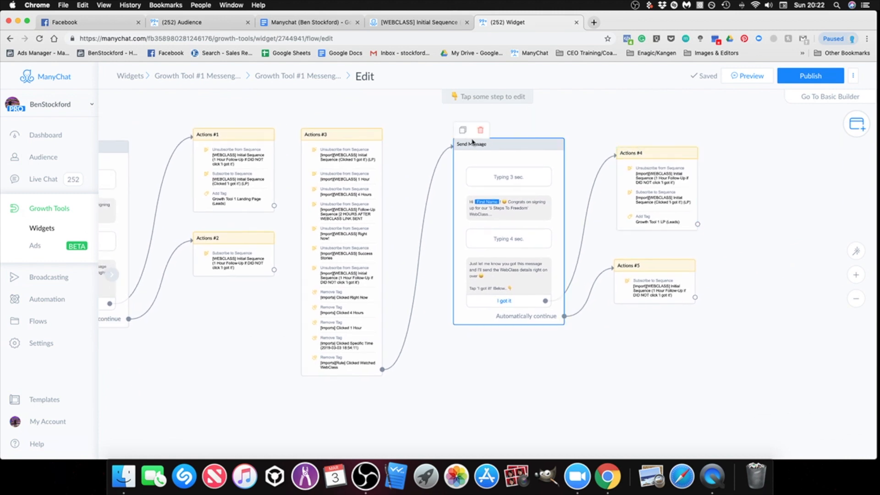
pyautogui.click(481, 130)
pyautogui.click(511, 124)
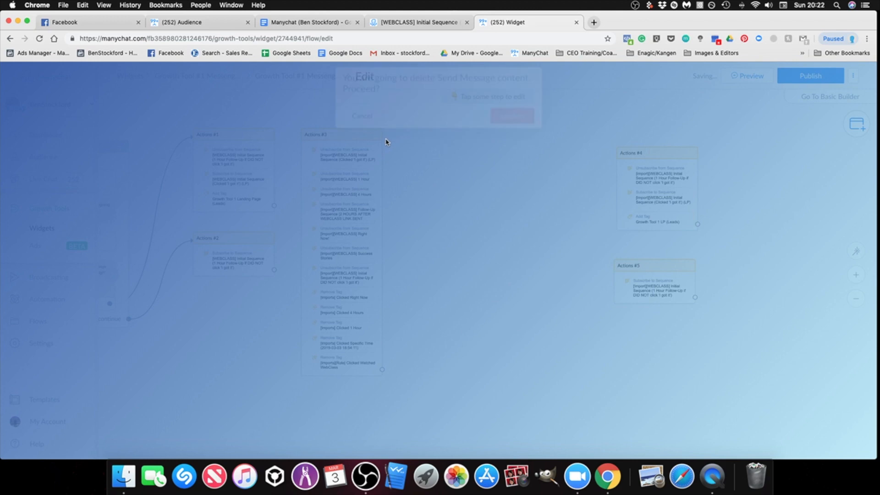
# Step: Delete the imported action groups Actions #3, Actions #4 and Actions #5 from the flow
pyautogui.click(329, 120)
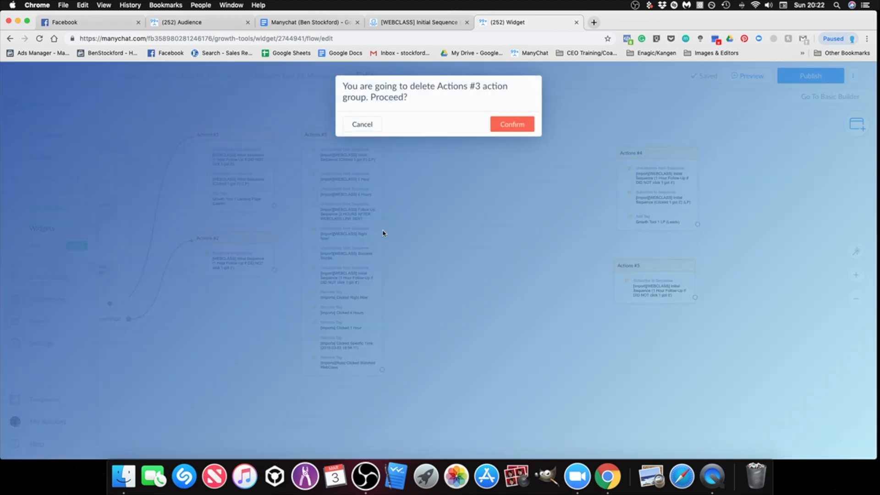
pyautogui.click(512, 124)
pyautogui.click(641, 140)
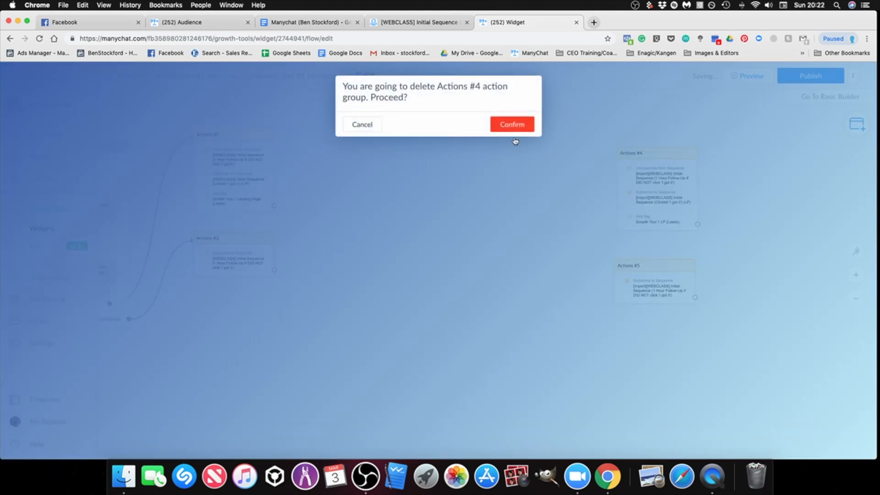
pyautogui.click(511, 124)
pyautogui.click(642, 254)
pyautogui.click(512, 124)
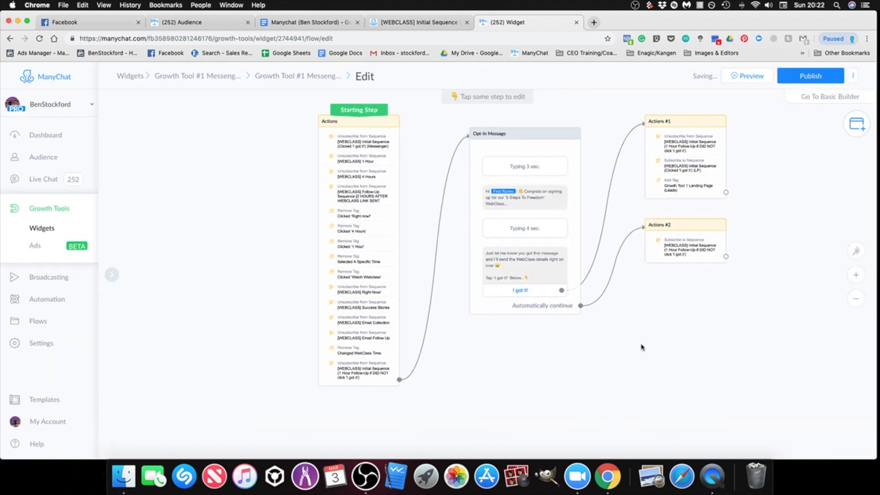
# Step: Publish the flow and open the settings of Growth Tool #1 Messenger REF URL from the growth tools list
pyautogui.moveTo(649, 352); pyautogui.dragTo(636, 359)
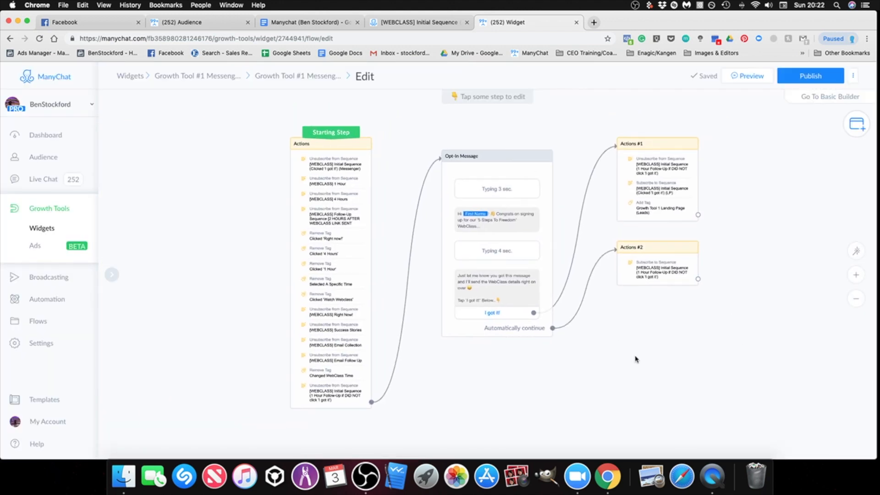
pyautogui.click(814, 77)
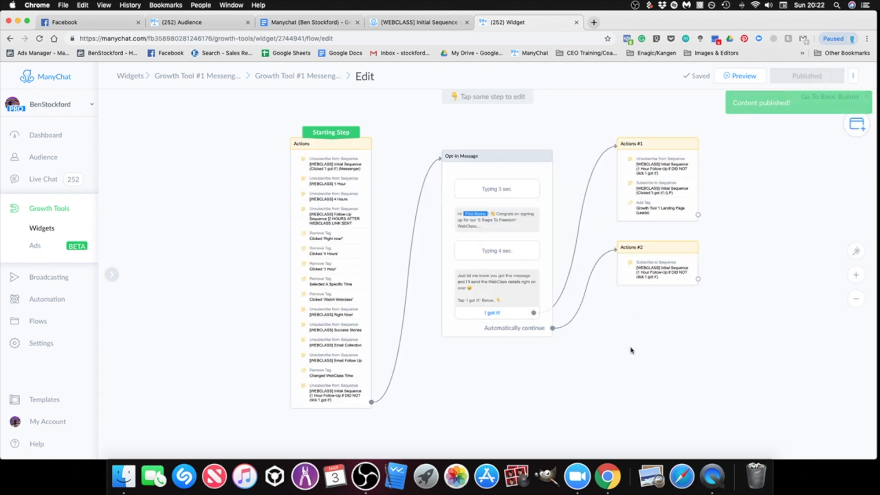
pyautogui.click(52, 213)
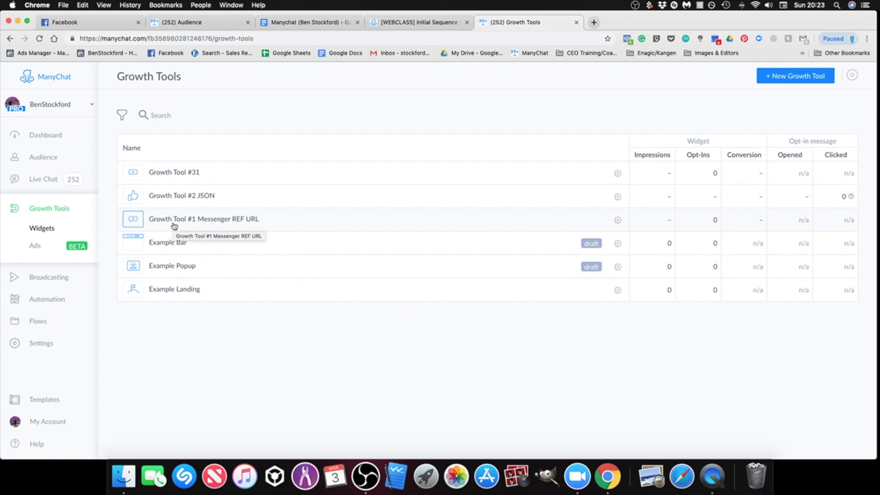
pyautogui.click(241, 221)
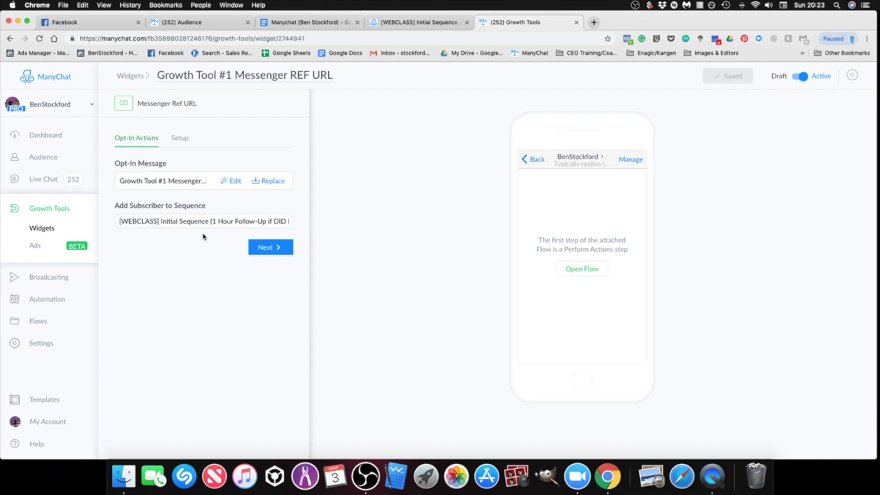
# Step: Examine the sequence options for adding subscribers without changing the selection, and view the growth tool's Messenger Ref URL setup
pyautogui.moveTo(119, 223); pyautogui.dragTo(302, 225)
pyautogui.click(267, 397)
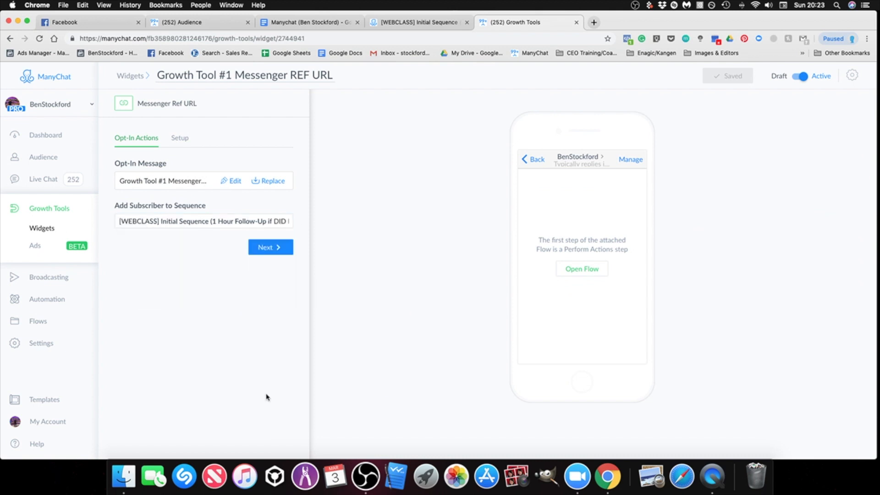
pyautogui.click(133, 221)
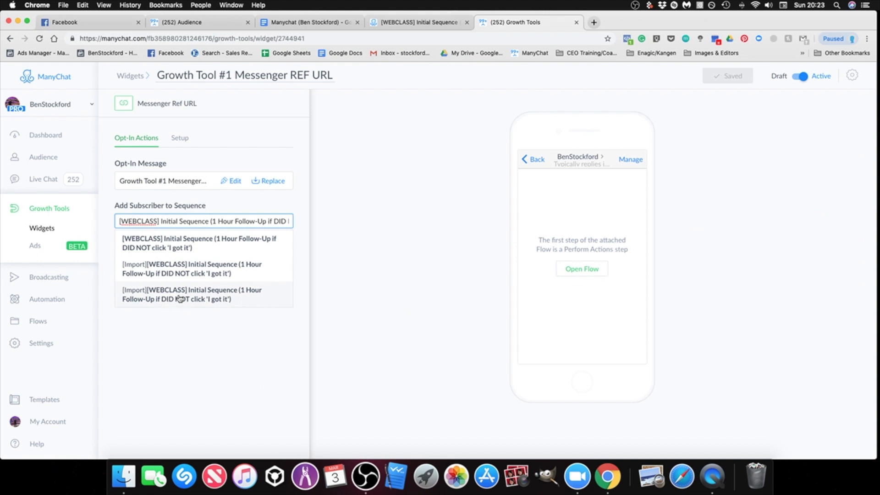
pyautogui.click(225, 355)
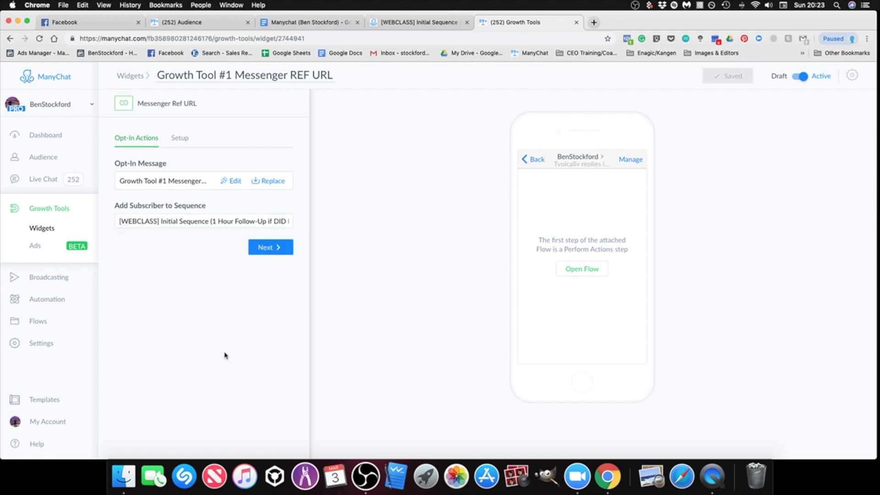
pyautogui.click(180, 143)
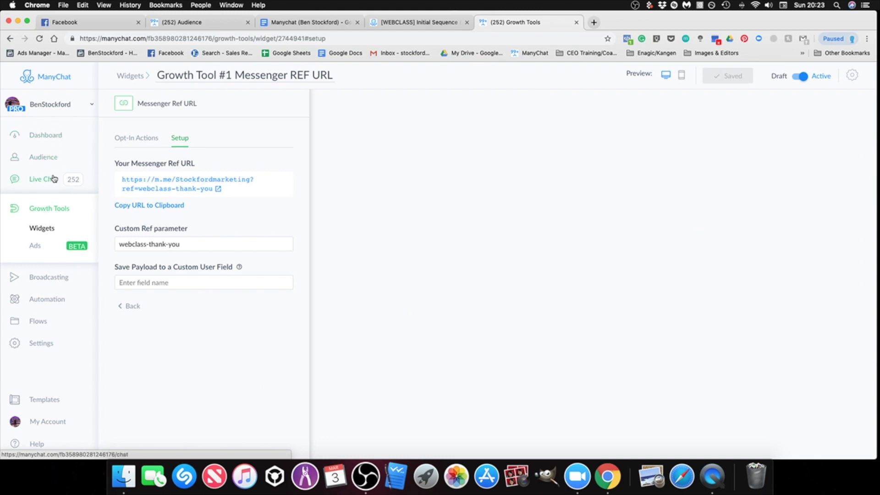
# Step: Open the Automation section
pyautogui.click(47, 300)
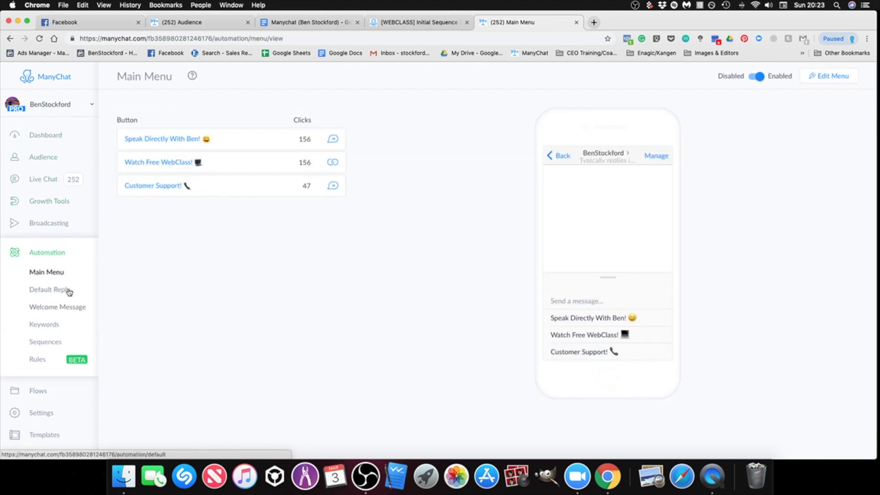
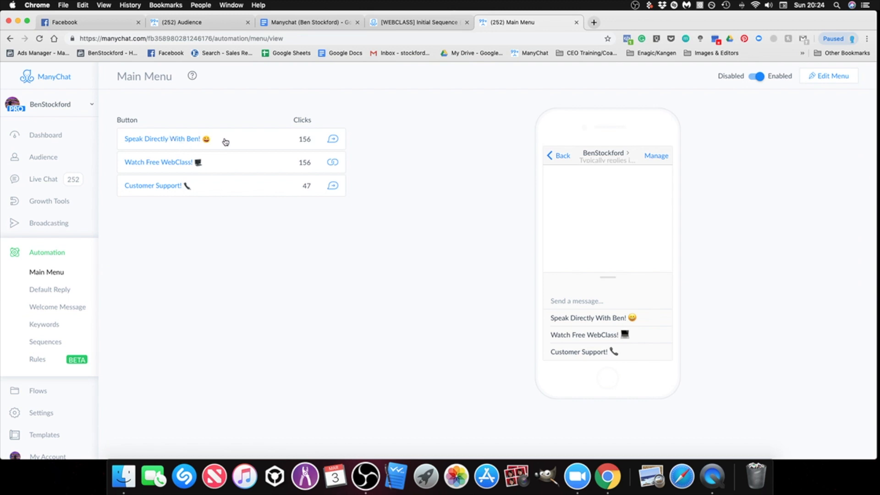
# Step: Open the main menu for editing, view the reply message of its first item, and return to the menu items
pyautogui.click(813, 78)
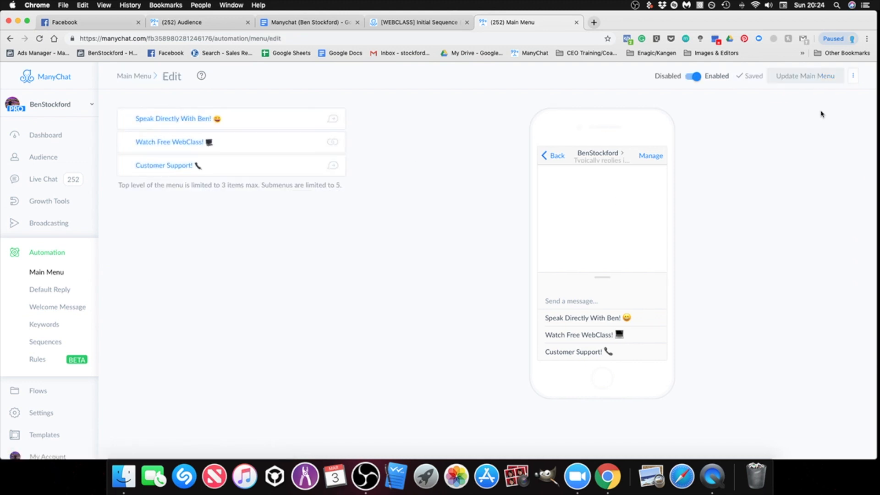
pyautogui.click(177, 122)
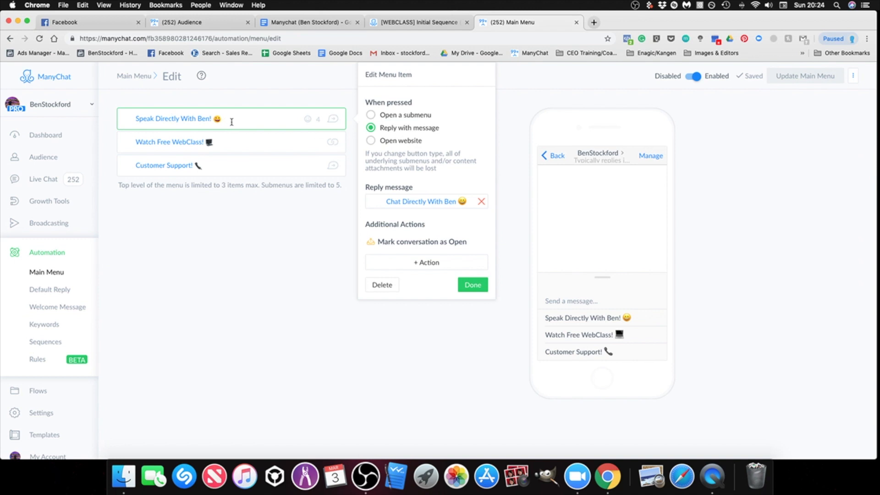
pyautogui.click(398, 202)
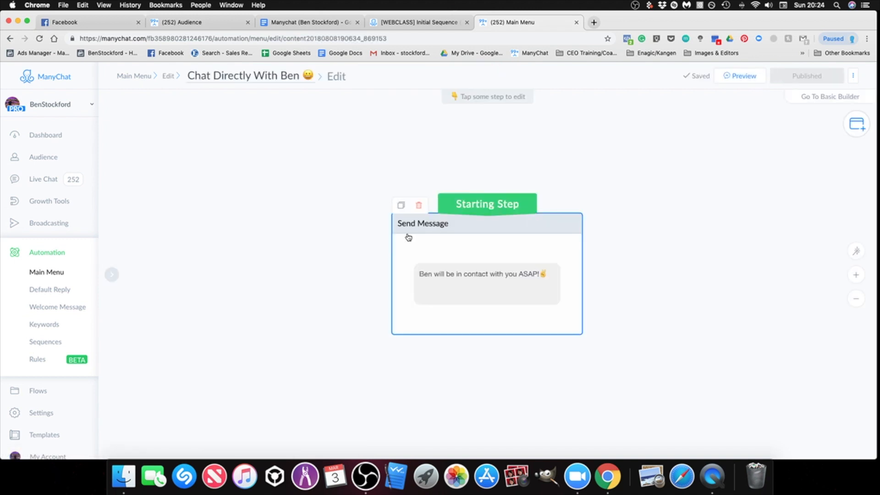
pyautogui.scroll(3, 495, 350)
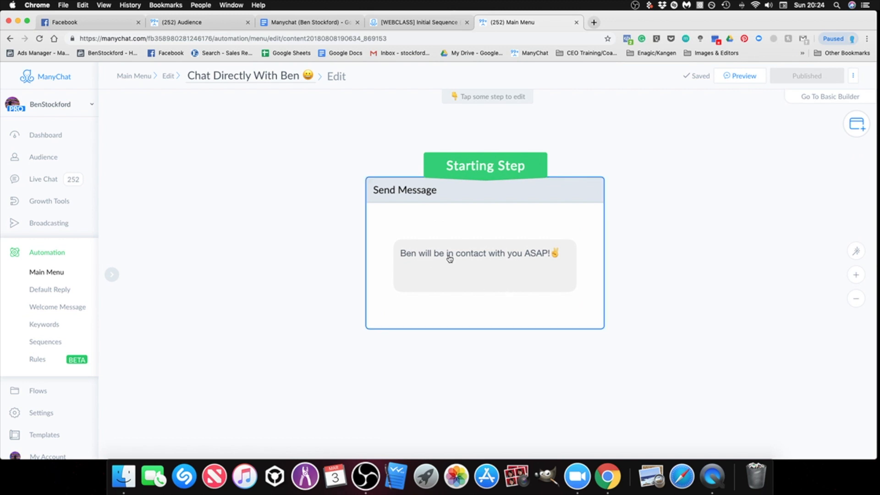
pyautogui.click(11, 41)
pyautogui.click(273, 270)
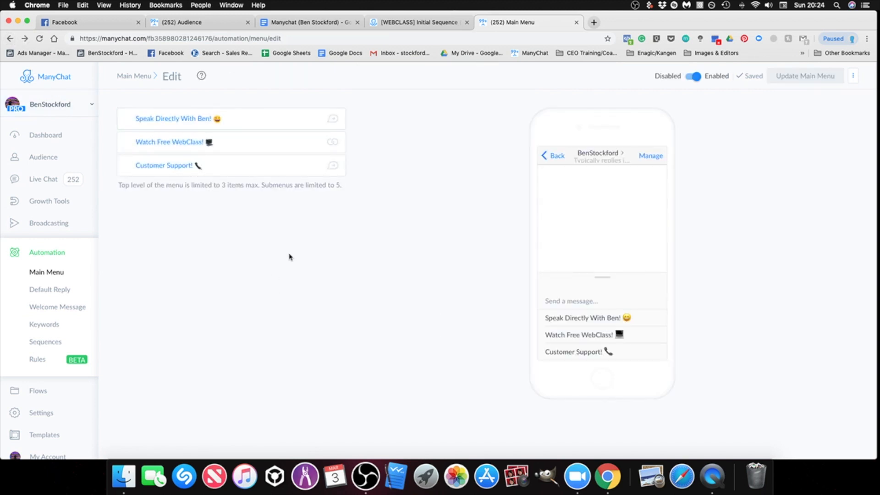
# Step: Add a 2-second typing delay before the text in the first menu item's reply message and publish the content
pyautogui.click(201, 120)
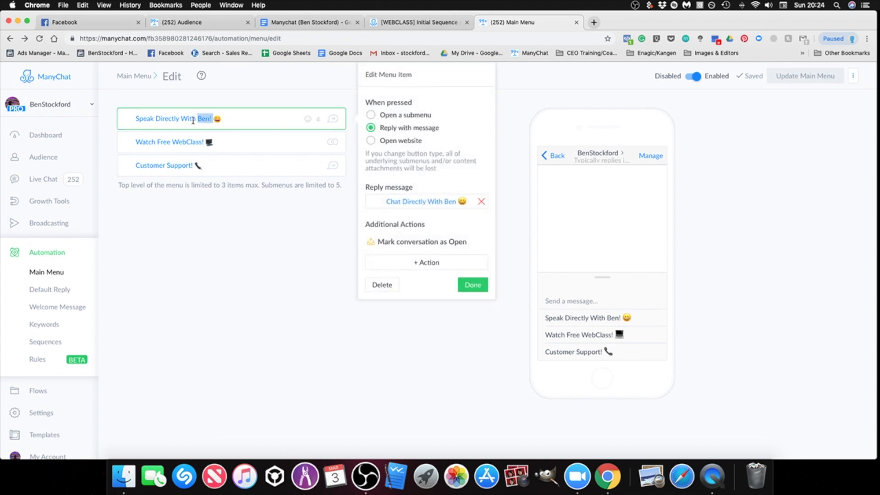
pyautogui.moveTo(202, 120); pyautogui.dragTo(138, 120)
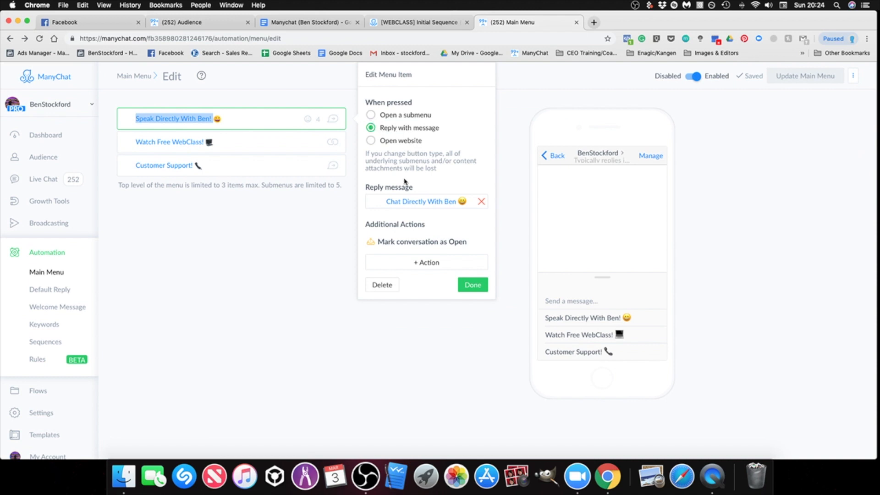
pyautogui.click(406, 207)
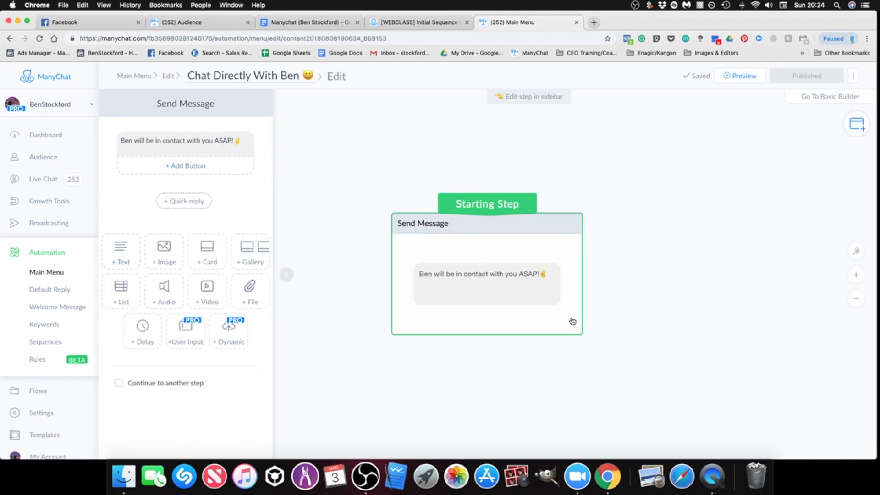
pyautogui.click(142, 332)
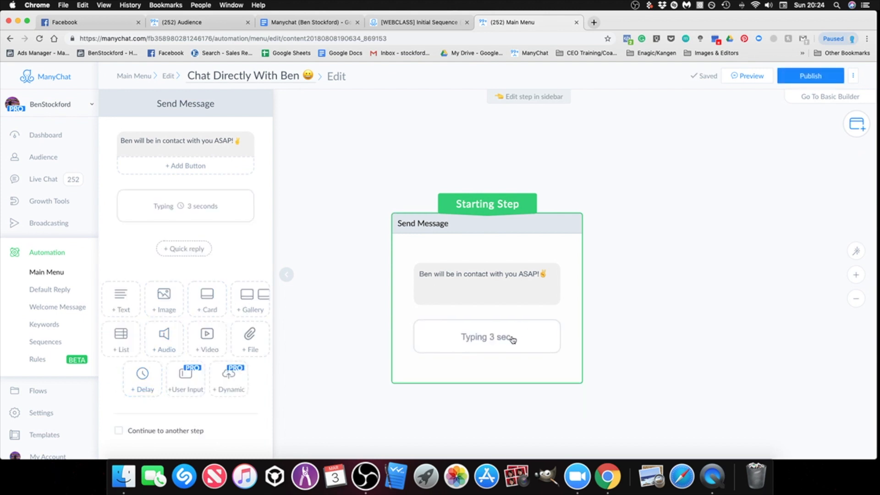
pyautogui.write('2')
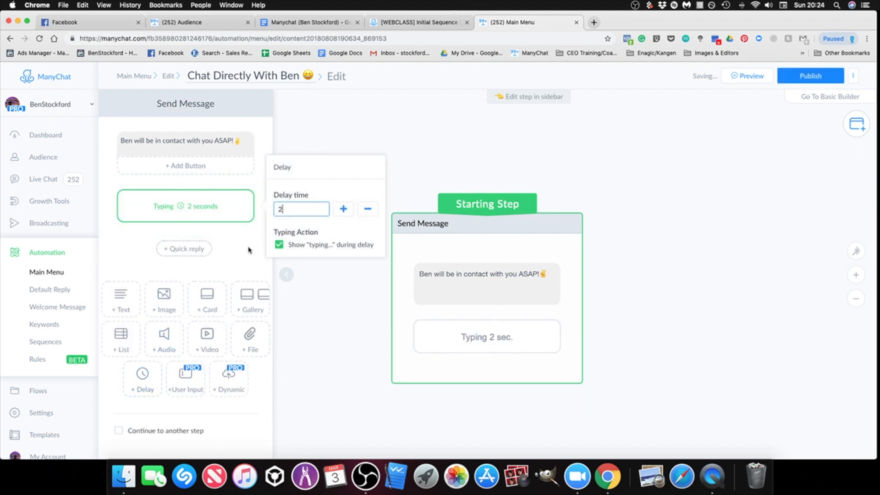
pyautogui.click(250, 250)
pyautogui.moveTo(262, 209); pyautogui.dragTo(257, 140)
pyautogui.click(676, 316)
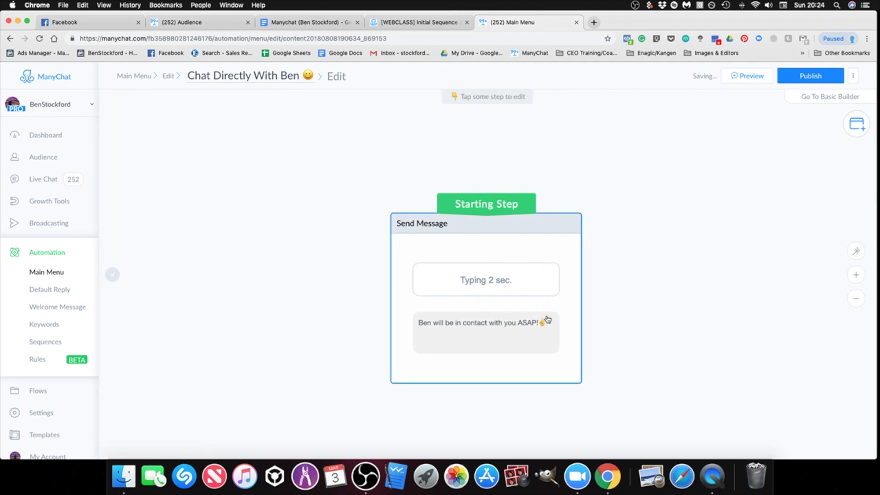
pyautogui.click(797, 78)
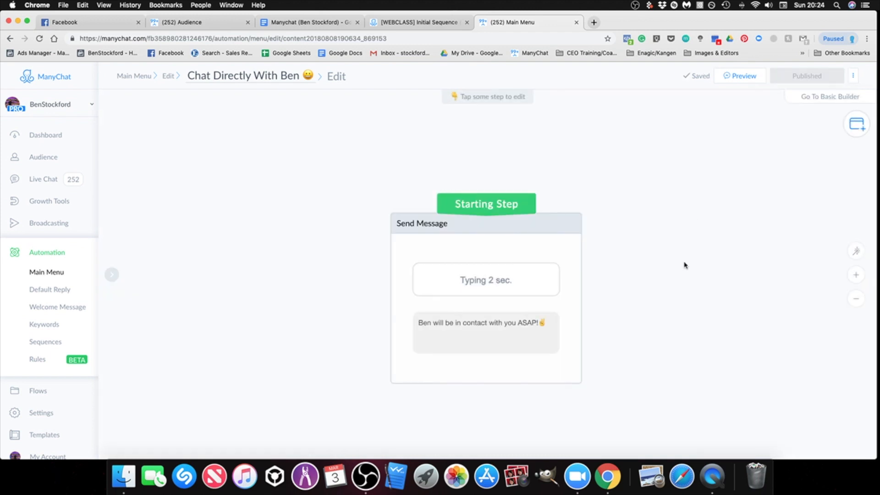
# Step: Reopen the main menu for editing and review the additional actions available for the first item without adding one
pyautogui.click(55, 276)
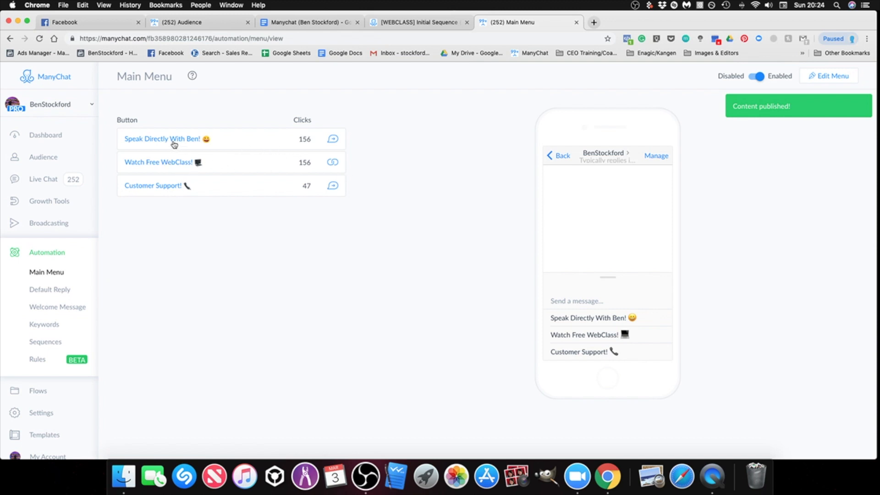
pyautogui.click(825, 77)
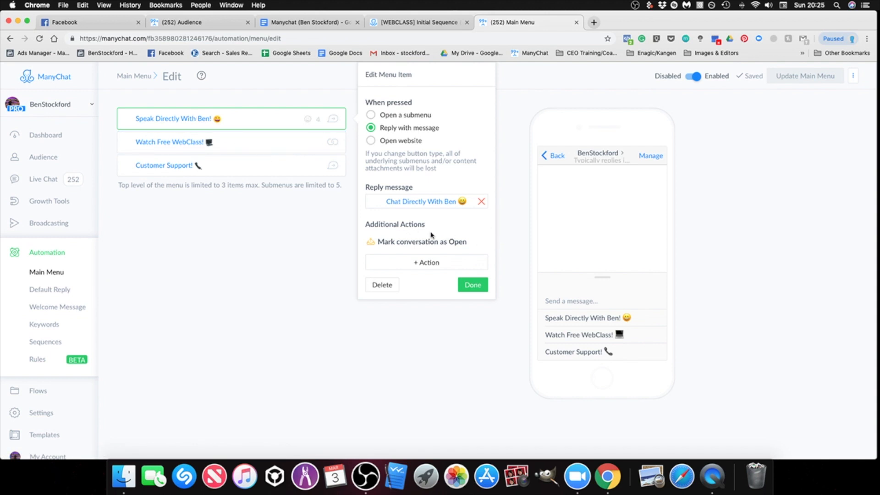
pyautogui.click(429, 265)
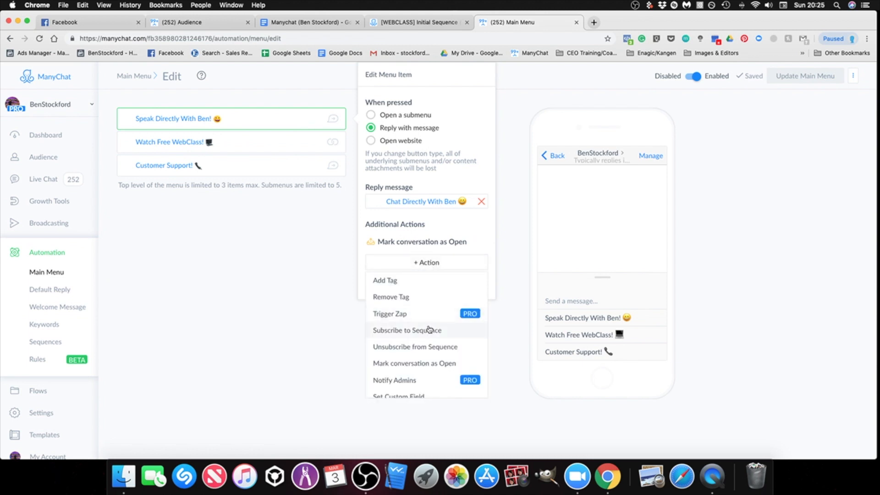
pyautogui.scroll(-1, 422, 338)
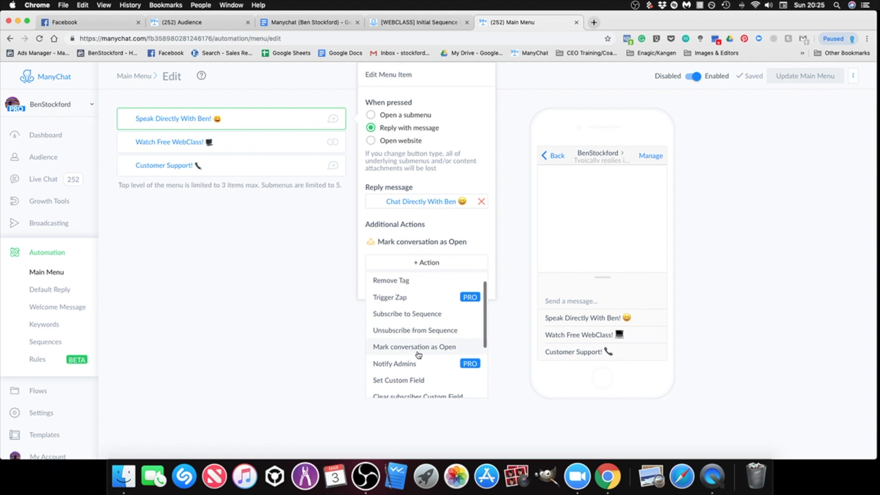
pyautogui.click(367, 250)
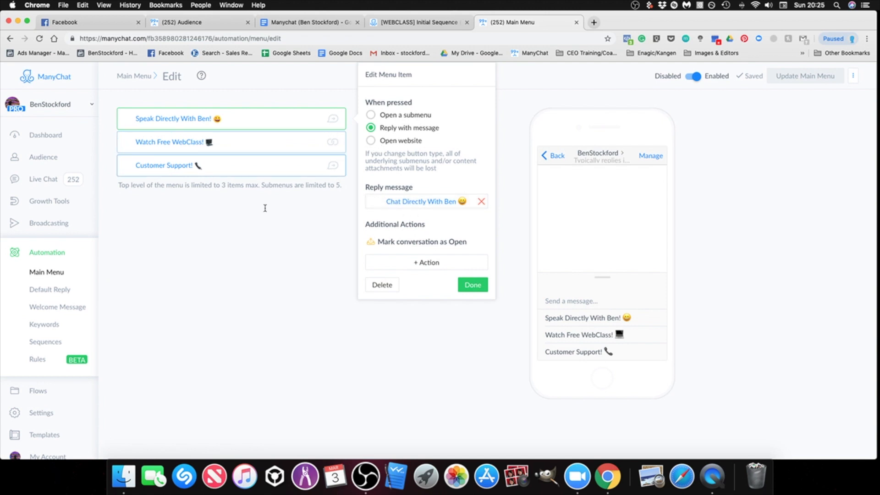
pyautogui.click(281, 275)
# Step: View the website URL and webview settings of the Watch Free WebClass! menu item
pyautogui.click(195, 146)
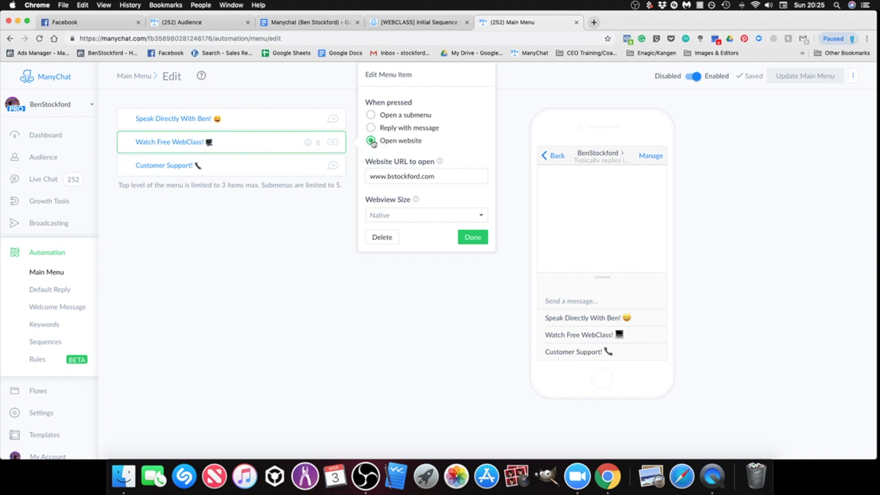
pyautogui.click(445, 181)
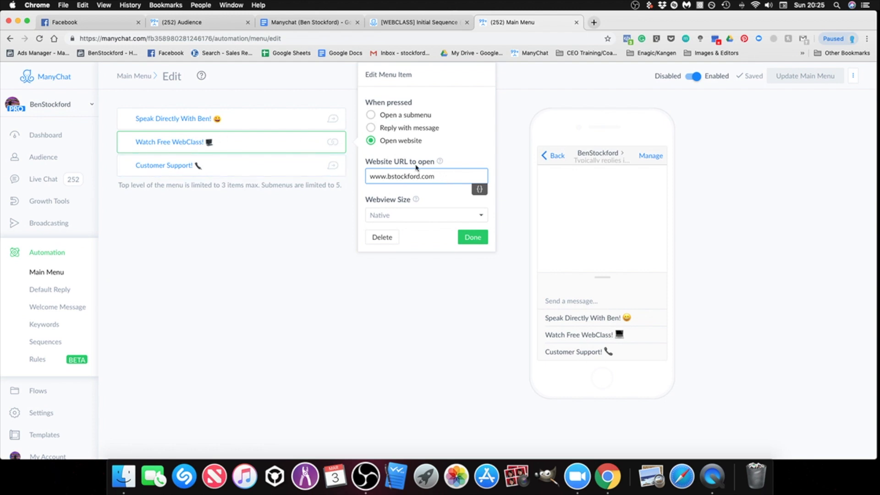
pyautogui.click(376, 342)
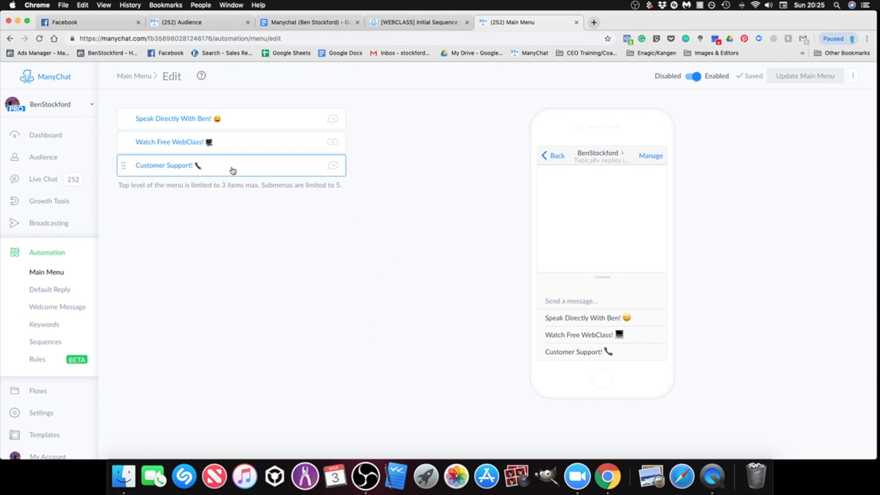
# Step: Reload the main menu for editing and open the reply message of the Customer Support! item
pyautogui.click(48, 276)
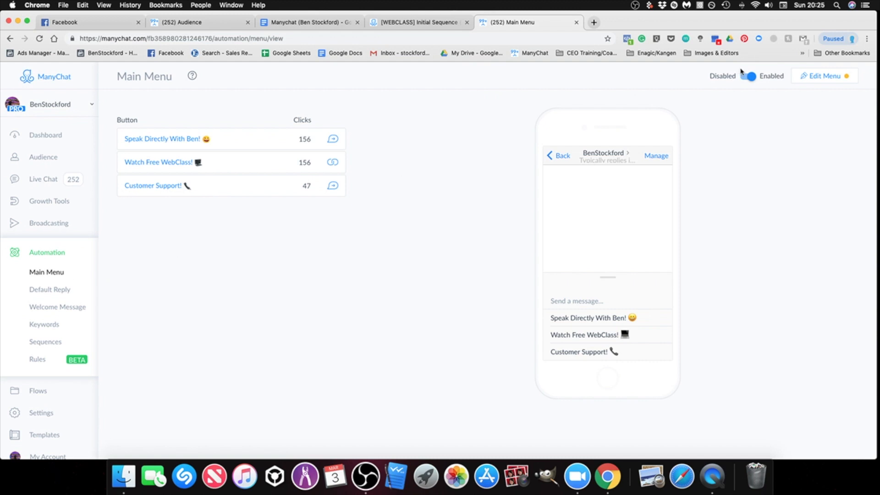
pyautogui.click(825, 76)
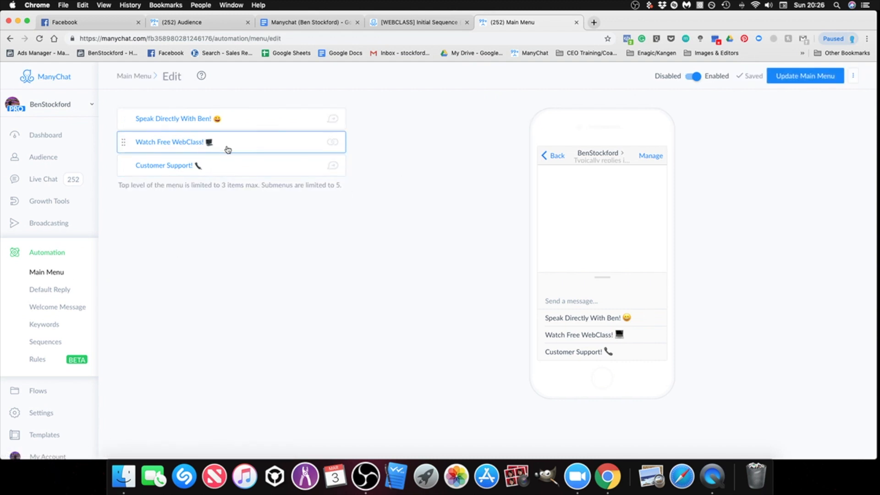
pyautogui.click(212, 169)
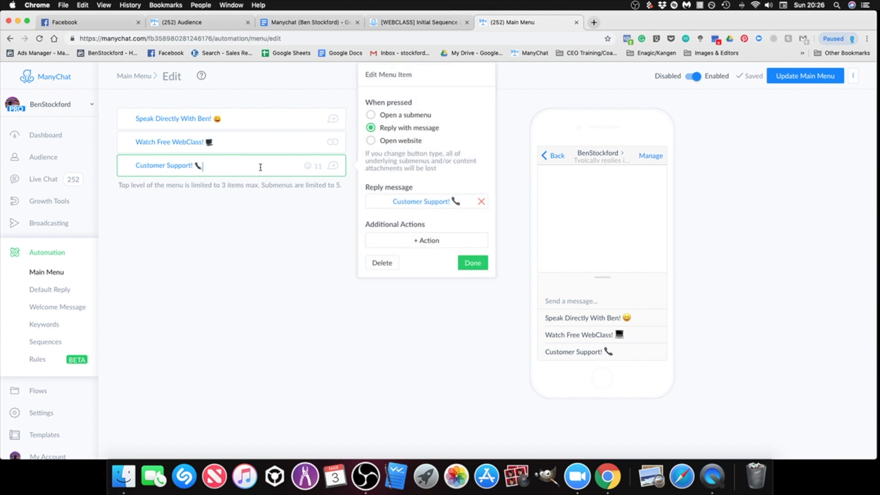
pyautogui.click(389, 207)
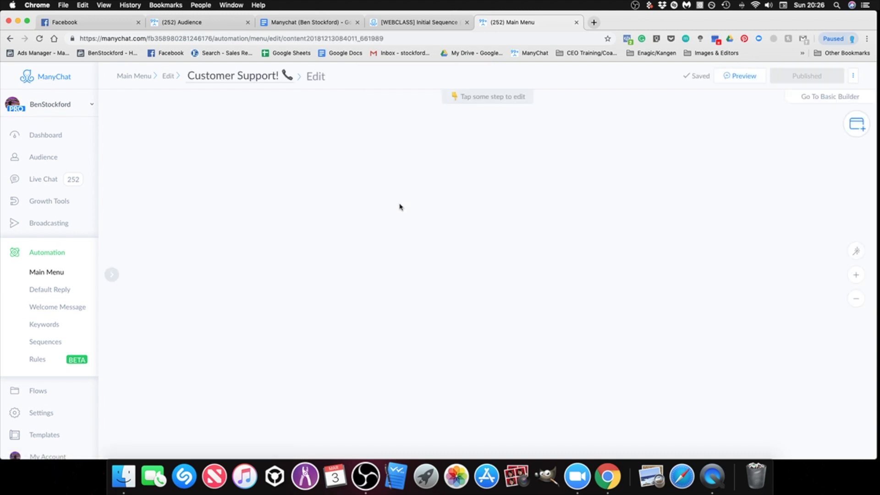
# Step: Examine the Customer Support! flow, following its More Info!, Ask Question! and Unsubscribe! branches to the connected messages and actions
pyautogui.scroll(5, 344, 309)
pyautogui.moveTo(520, 278); pyautogui.dragTo(467, 264)
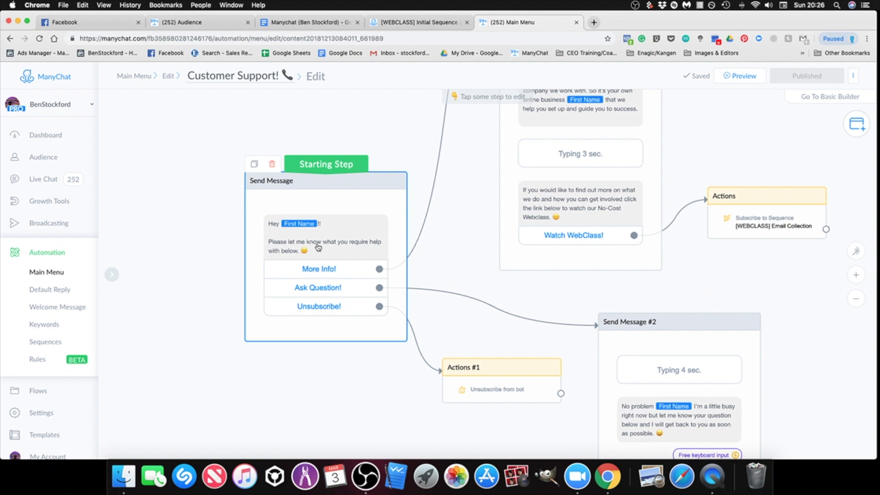
pyautogui.scroll(-2, 364, 397)
pyautogui.scroll(1, 365, 397)
pyautogui.moveTo(364, 397); pyautogui.dragTo(349, 392)
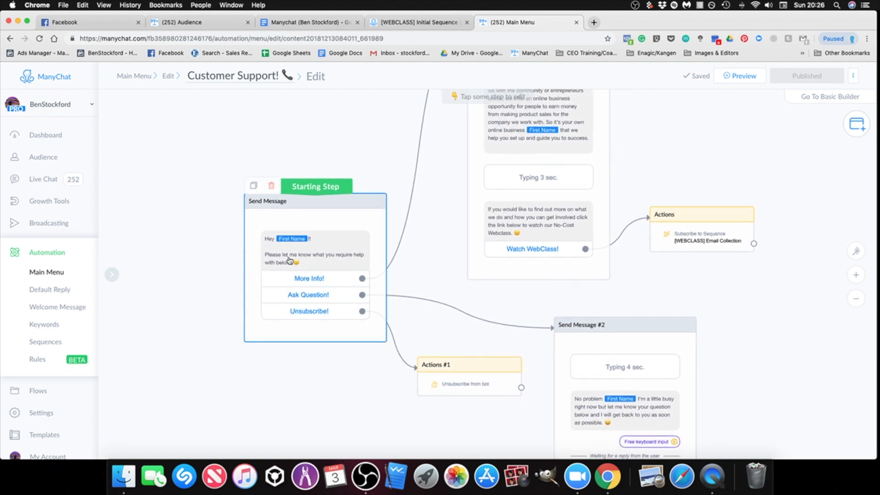
pyautogui.moveTo(332, 356); pyautogui.dragTo(326, 356)
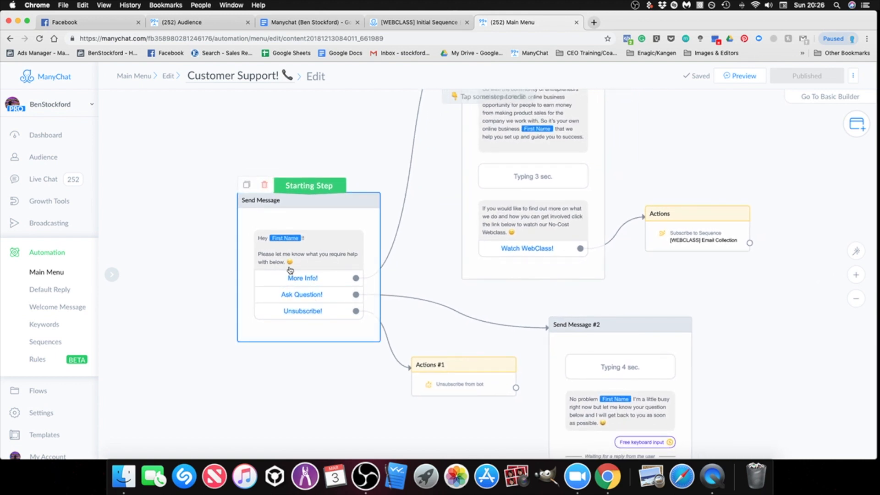
pyautogui.moveTo(451, 267); pyautogui.dragTo(387, 336)
pyautogui.scroll(2, 497, 274)
pyautogui.scroll(-2, 541, 271)
pyautogui.moveTo(579, 262); pyautogui.dragTo(569, 284)
pyautogui.scroll(-2, 560, 283)
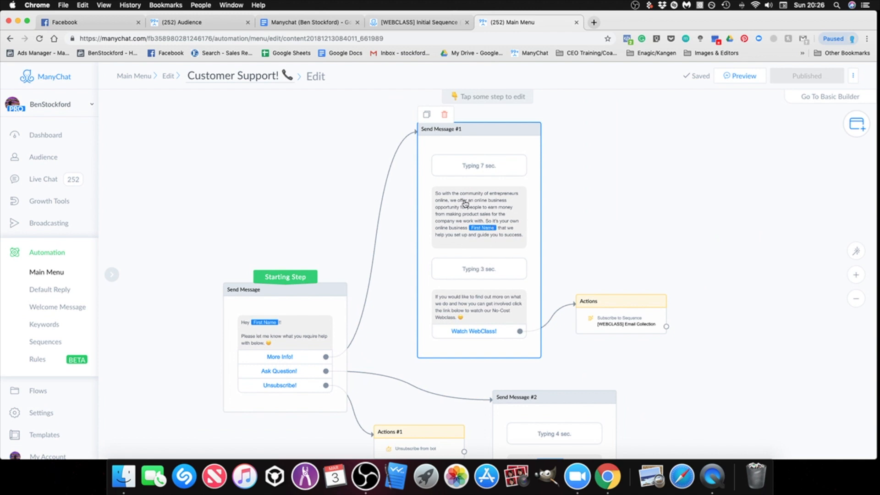
pyautogui.scroll(-3, 592, 268)
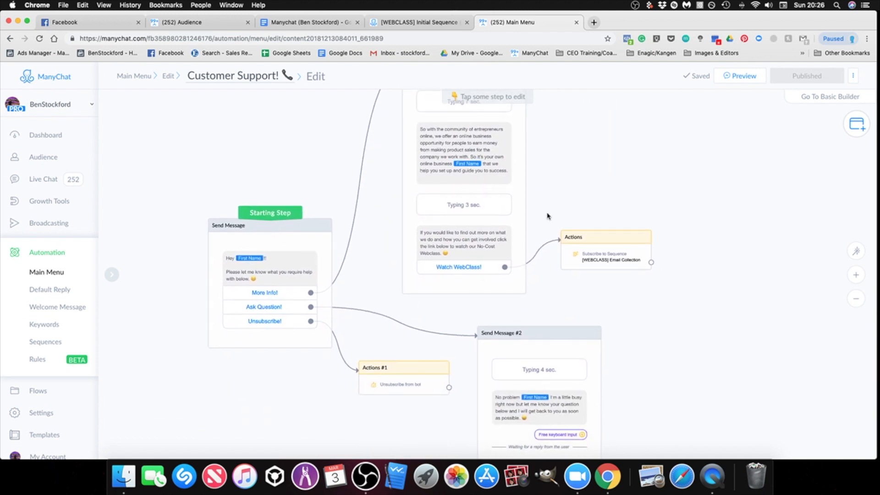
pyautogui.scroll(2, 554, 241)
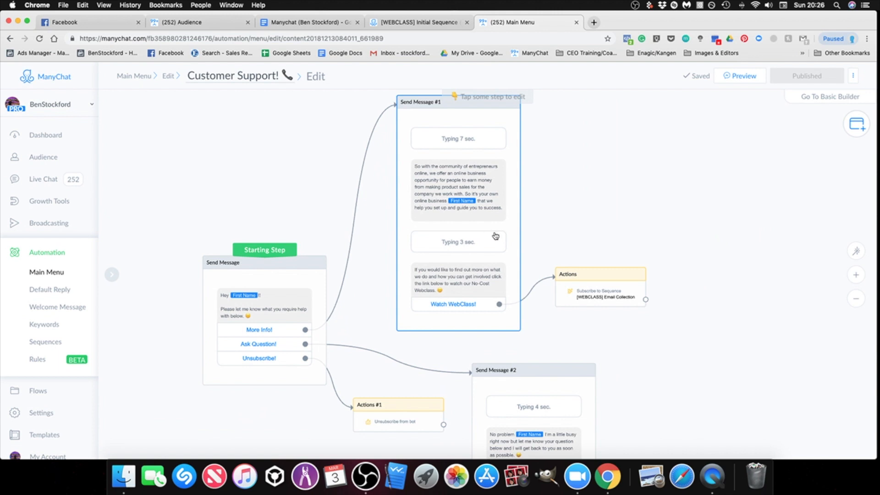
pyautogui.scroll(1, 587, 252)
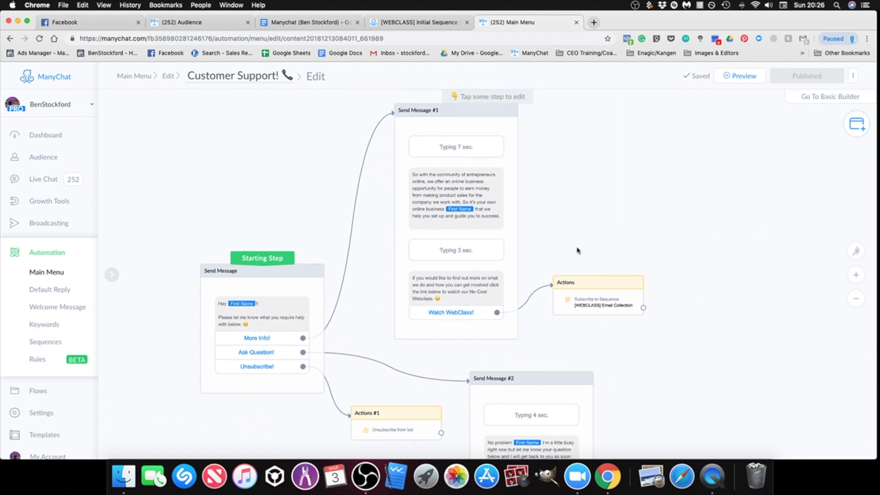
pyautogui.scroll(-3, 631, 153)
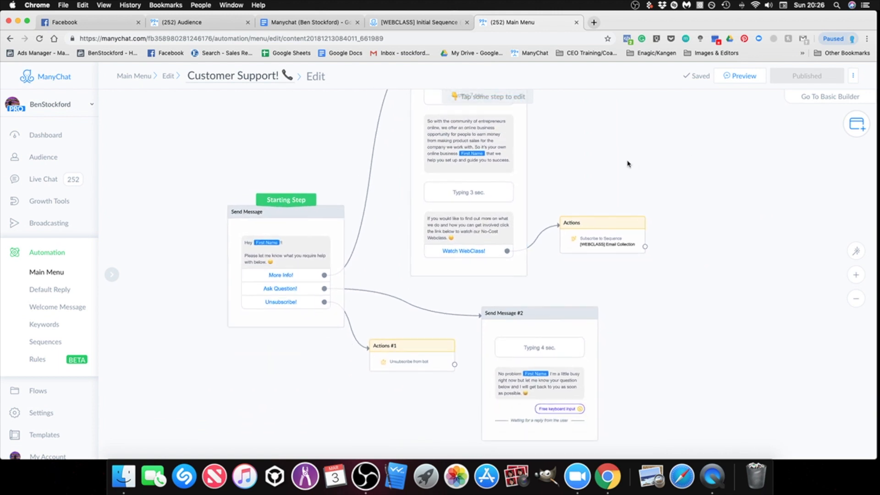
# Step: Show the step types that can be added to the Customer Support! flow
pyautogui.click(857, 124)
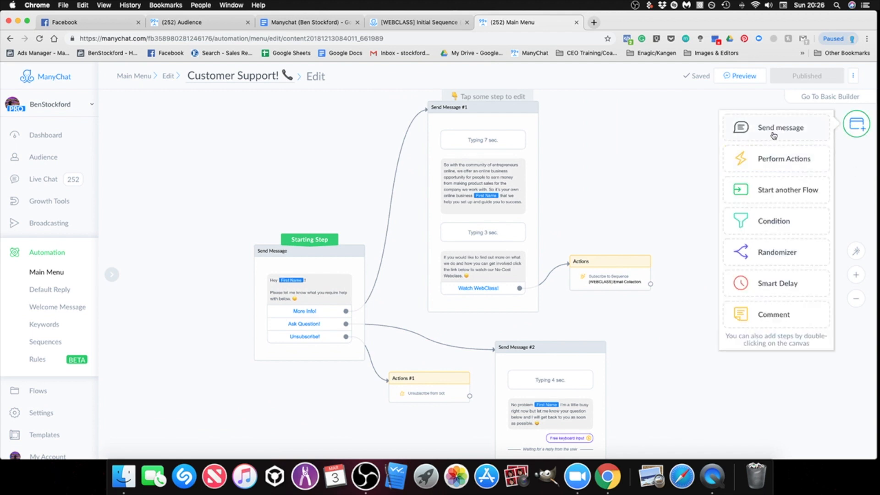
pyautogui.scroll(-5, 586, 157)
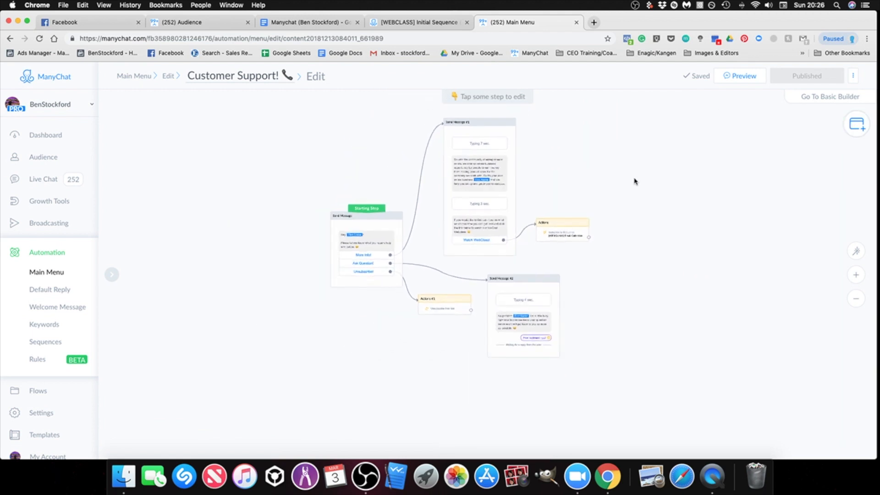
pyautogui.scroll(3, 516, 199)
pyautogui.click(854, 131)
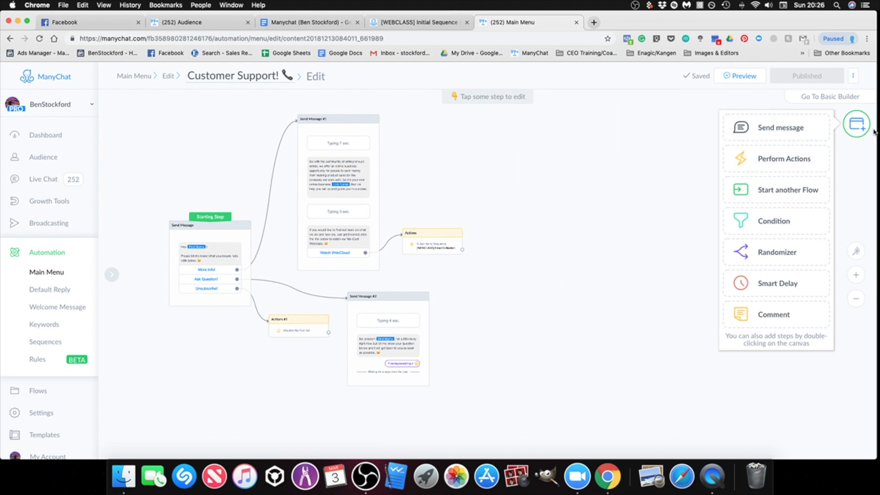
# Step: Add a Send Message step on the empty canvas beside the existing Customer Support! flow and open it for editing
pyautogui.click(807, 134)
pyautogui.moveTo(523, 285); pyautogui.dragTo(596, 228)
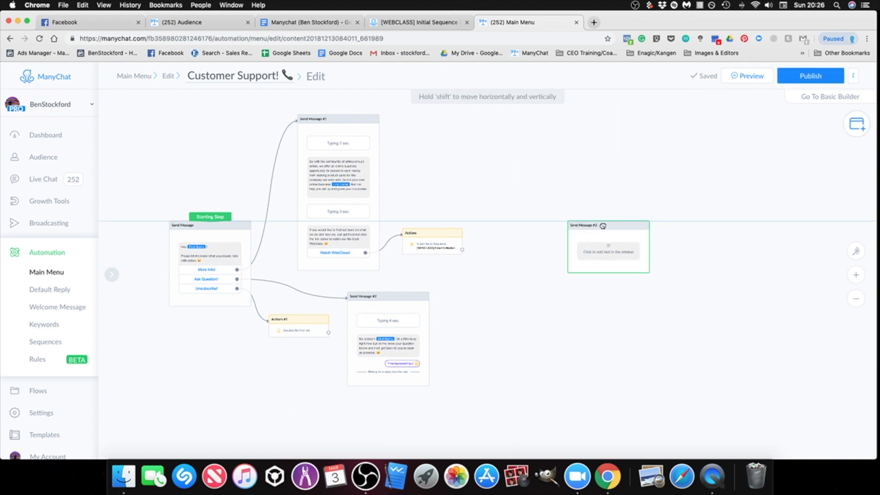
pyautogui.click(604, 268)
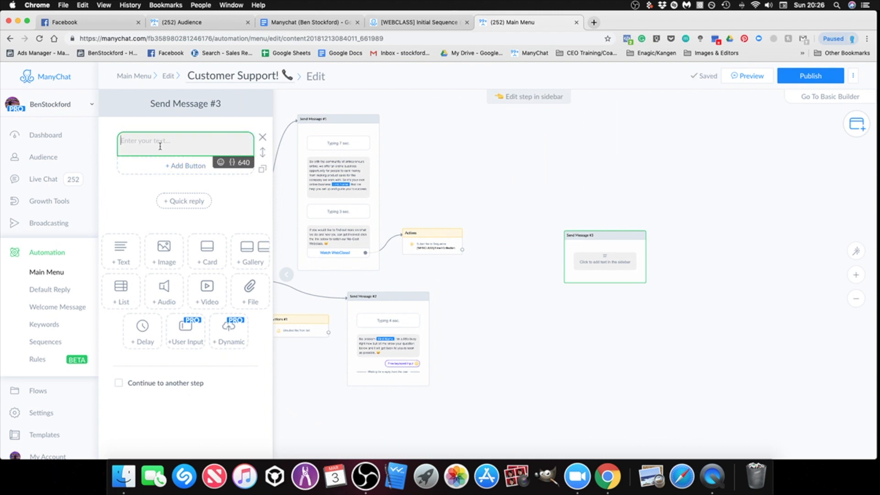
# Step: Copy the greeting text of the Starting Step message into the new blank message
pyautogui.click(393, 196)
pyautogui.click(194, 249)
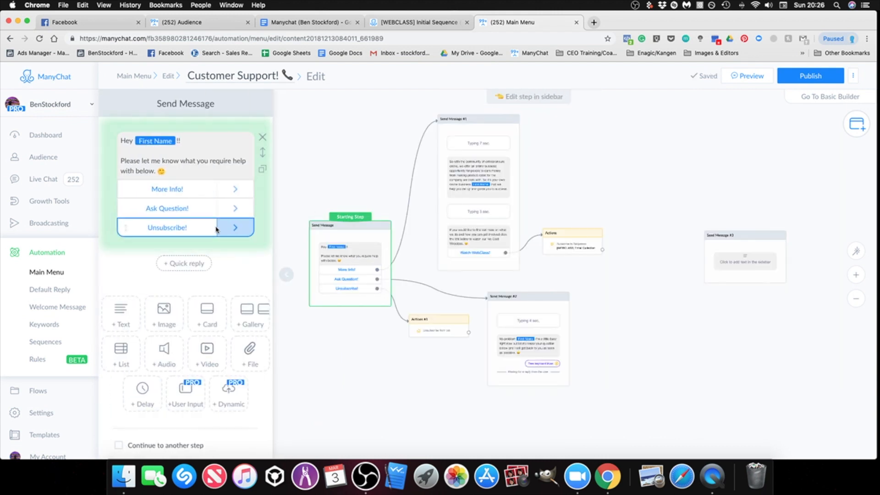
pyautogui.moveTo(171, 173); pyautogui.dragTo(125, 138)
pyautogui.rightClick(127, 136)
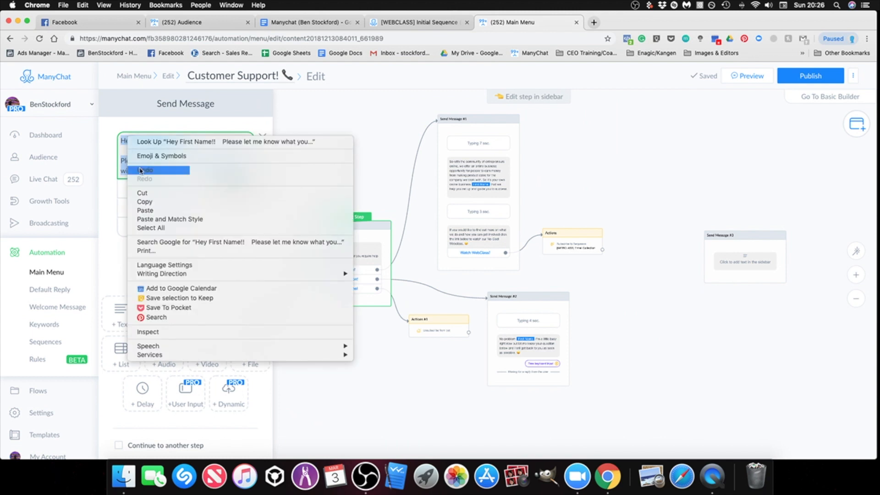
pyautogui.click(151, 203)
pyautogui.click(747, 261)
pyautogui.rightClick(169, 144)
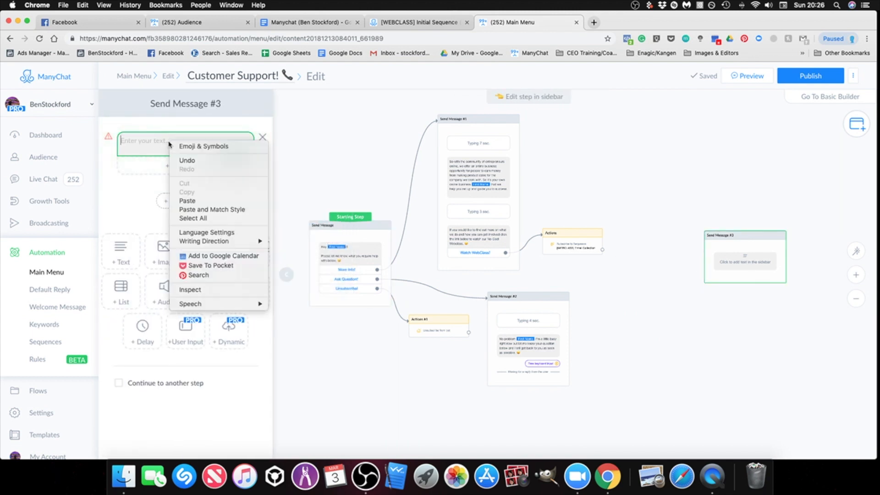
pyautogui.click(188, 200)
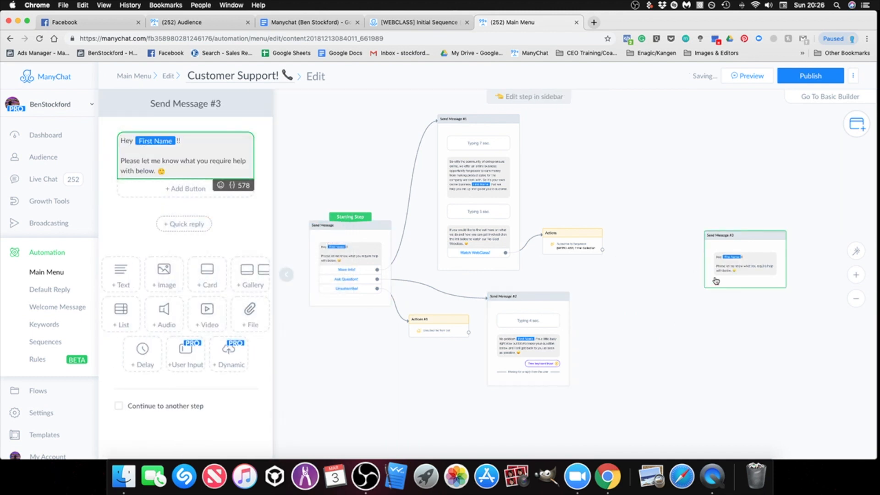
# Step: Add three buttons to the new message and move the message closer to the existing flow
pyautogui.click(185, 188)
pyautogui.click(186, 209)
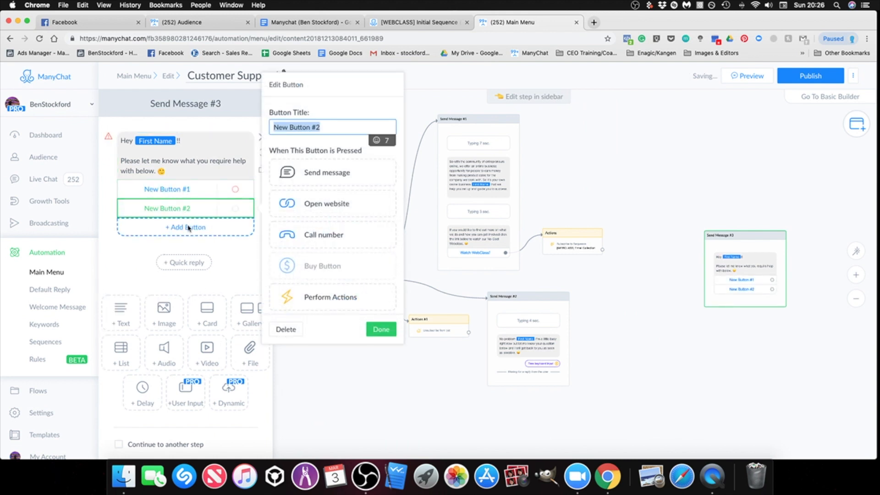
pyautogui.click(187, 227)
pyautogui.click(747, 369)
pyautogui.moveTo(747, 369); pyautogui.dragTo(661, 360)
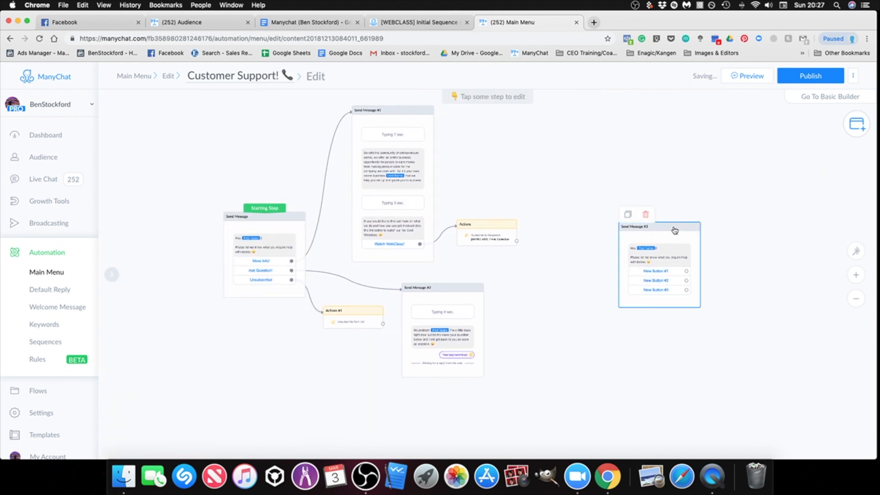
pyautogui.moveTo(676, 233); pyautogui.dragTo(613, 234)
pyautogui.click(623, 269)
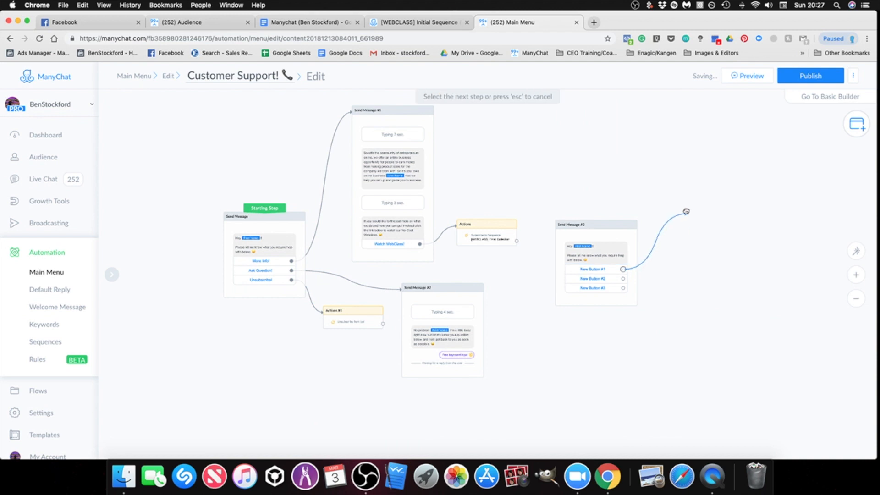
pyautogui.click(665, 165)
pyautogui.click(615, 280)
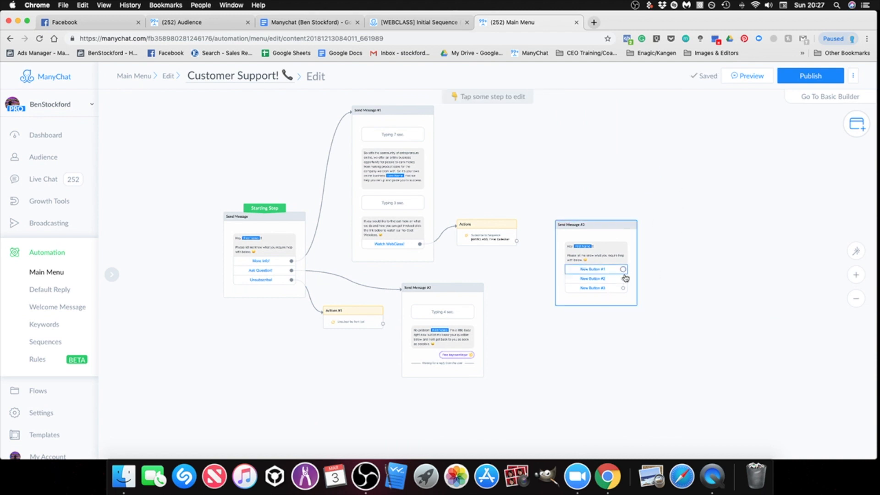
# Step: Retitle the first button of the new message as More Info
pyautogui.scroll(2, 619, 275)
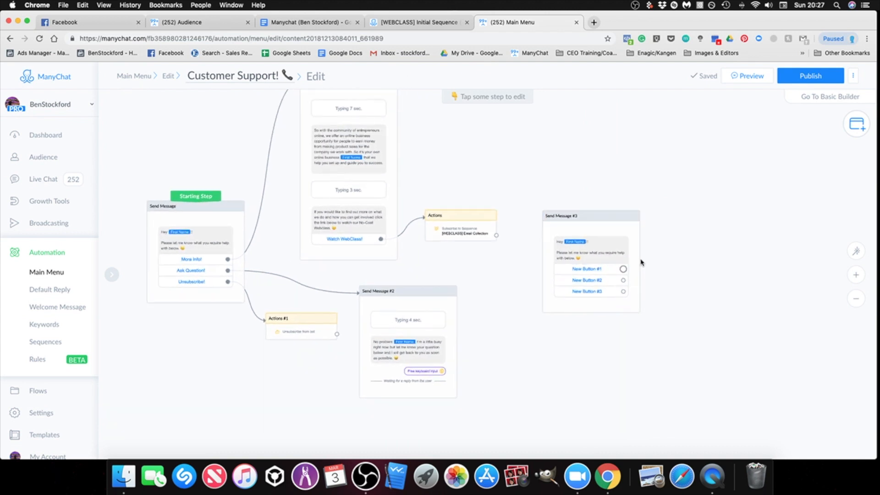
pyautogui.click(603, 225)
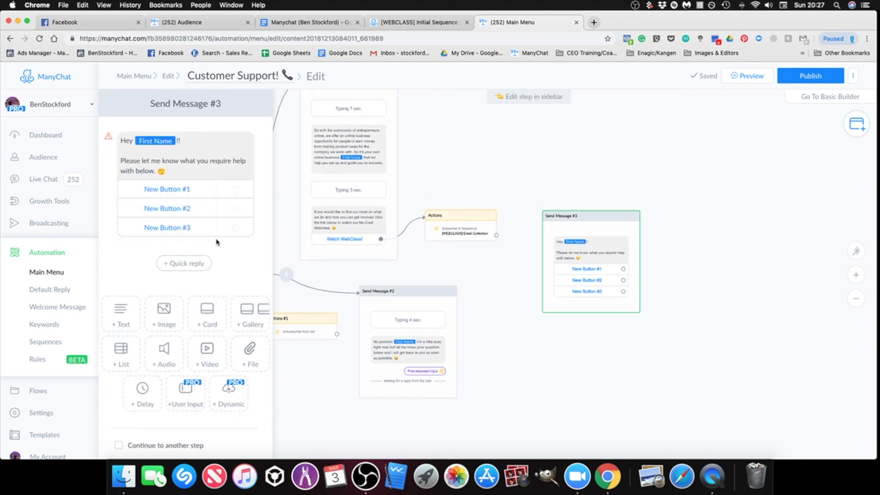
pyautogui.click(194, 192)
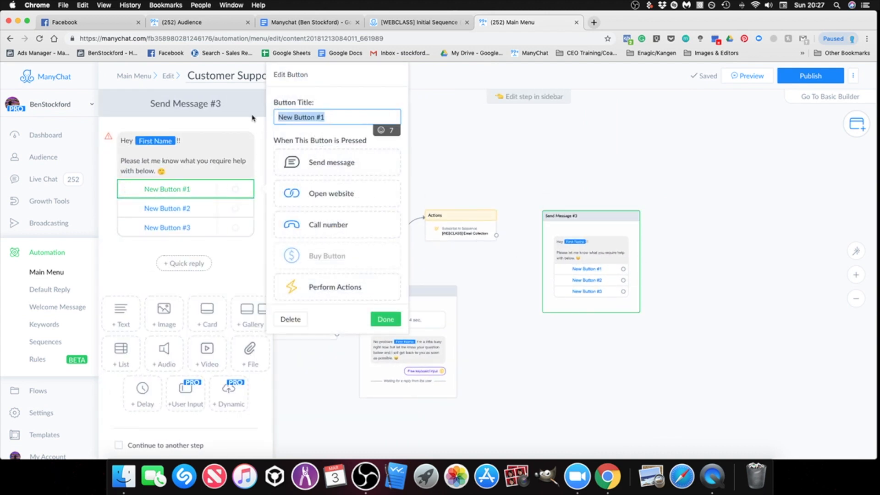
pyautogui.write('More Info')
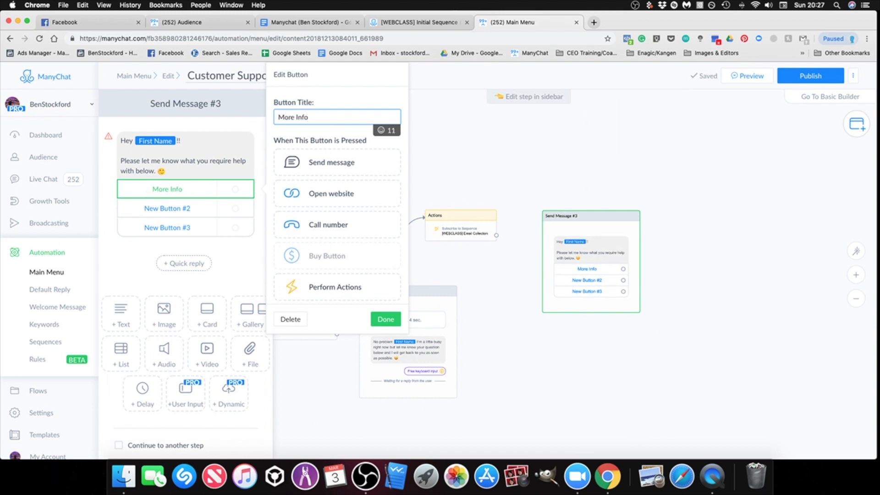
# Step: Connect the More Info button to a new Send Message step placed above and beside its message
pyautogui.click(347, 161)
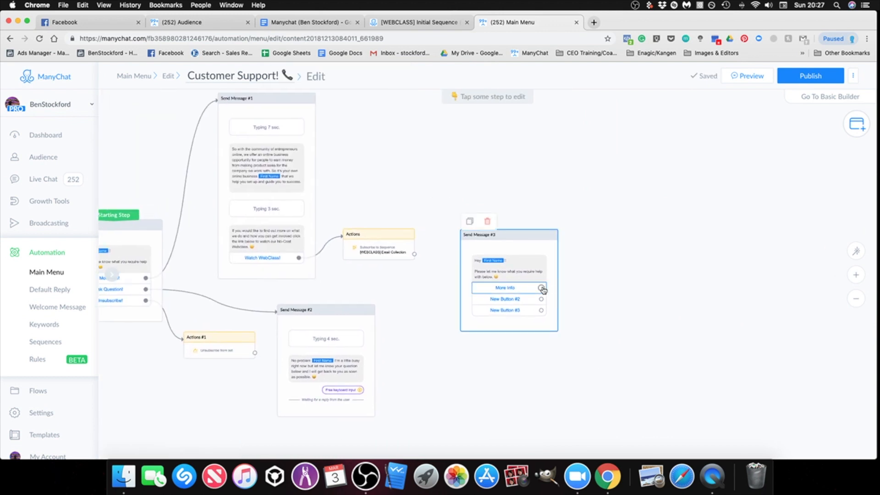
pyautogui.click(613, 151)
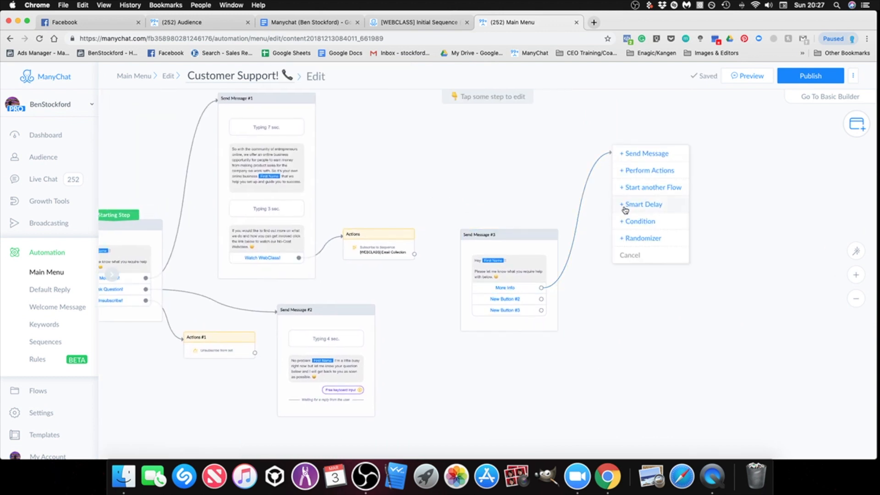
pyautogui.click(638, 154)
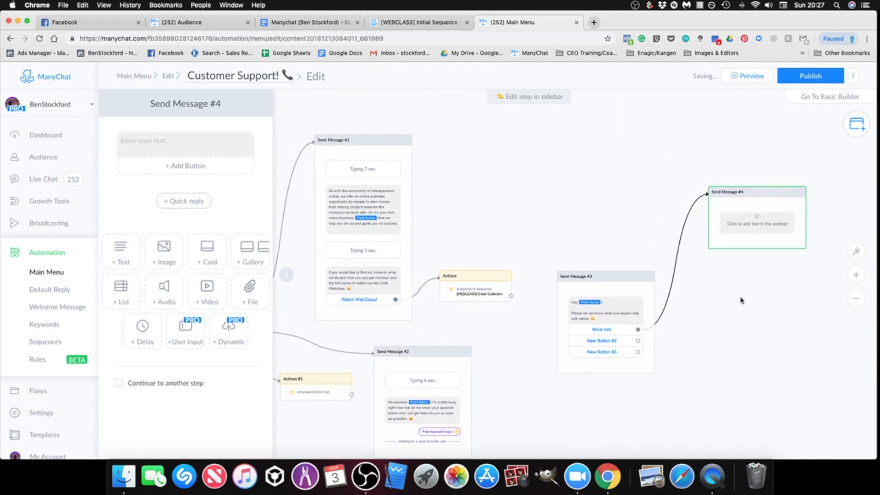
# Step: Examine the branches of the existing Customer Support! flow, including the web class message, the unsubscribe action and the free keyboard input message
pyautogui.moveTo(749, 296); pyautogui.dragTo(750, 262)
pyautogui.scroll(-2, 748, 284)
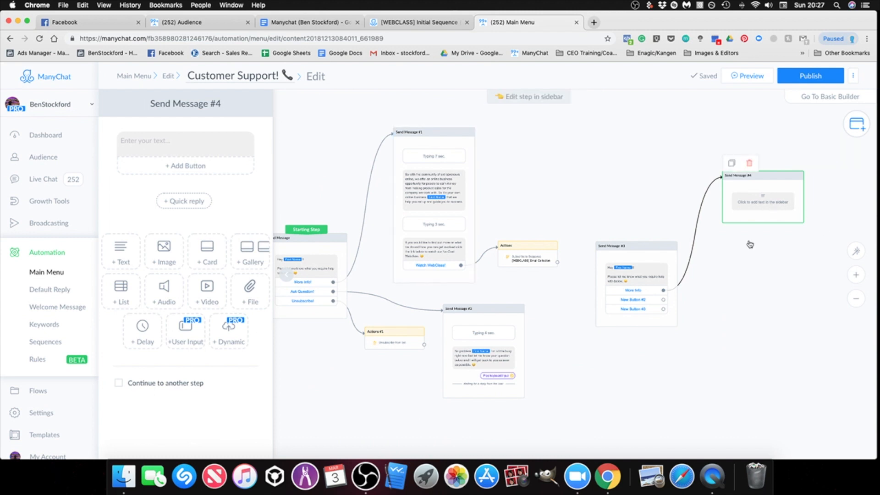
pyautogui.scroll(3, 731, 284)
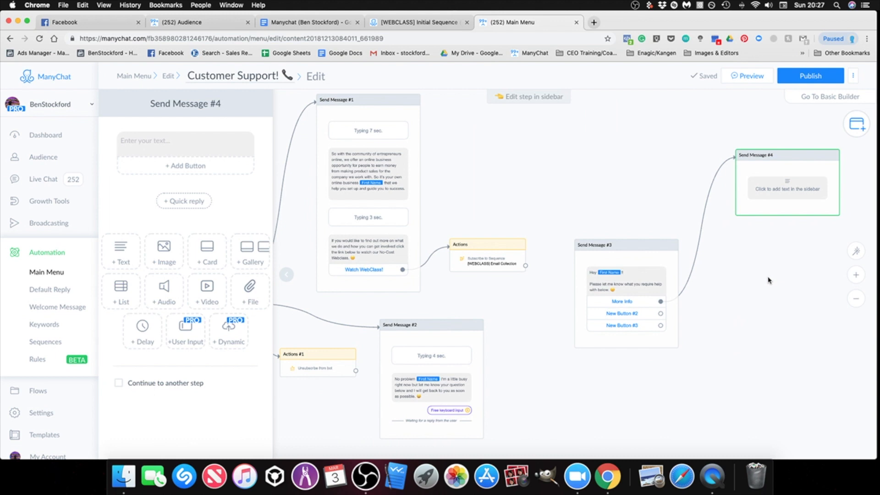
pyautogui.moveTo(767, 296)
pyautogui.mouseDown()
pyautogui.moveTo(708, 265)
pyautogui.moveTo(775, 283)
pyautogui.mouseUp()
pyautogui.scroll(-1, 709, 266)
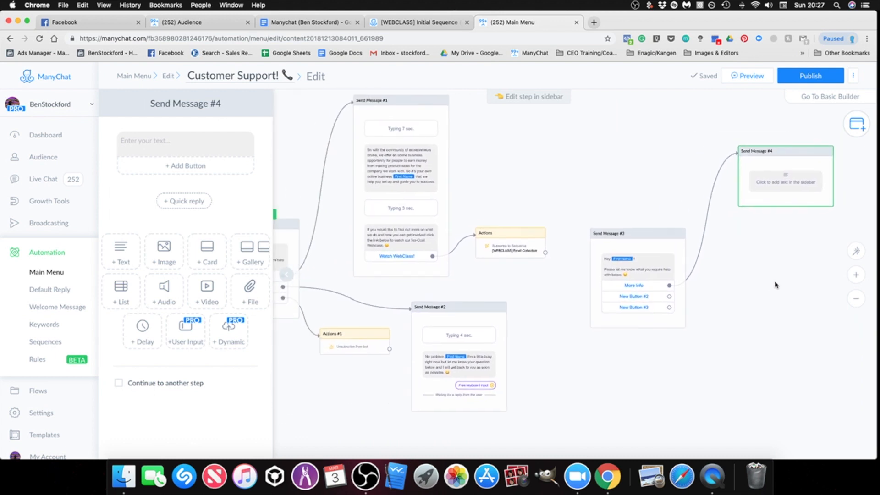
pyautogui.hscroll(1, 413, 234)
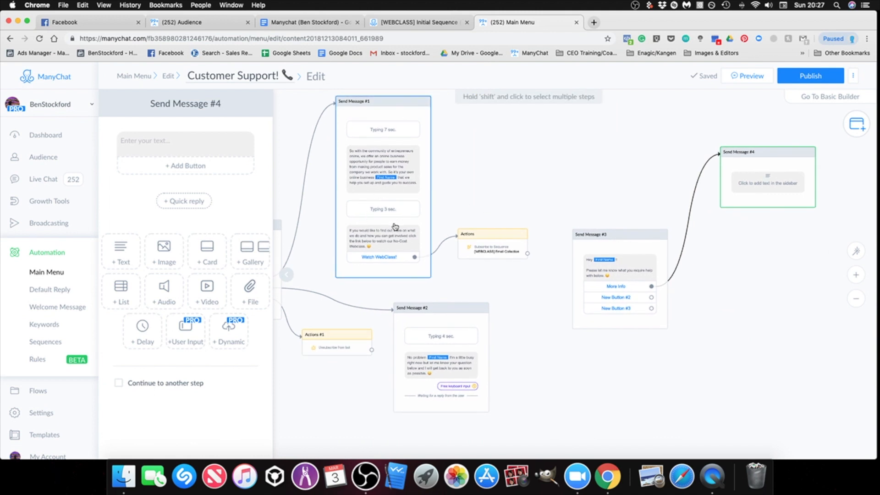
pyautogui.scroll(2, 417, 226)
pyautogui.hscroll(-3, 416, 227)
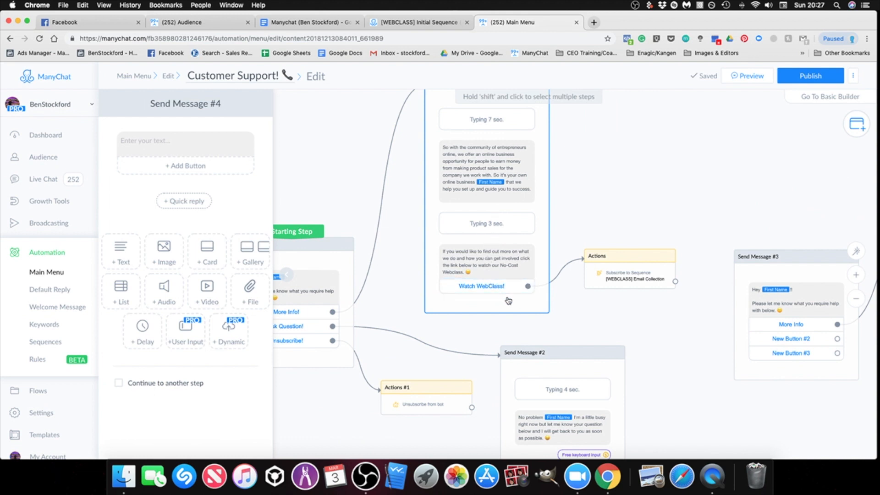
pyautogui.moveTo(695, 355); pyautogui.dragTo(672, 318)
pyautogui.scroll(-3, 672, 318)
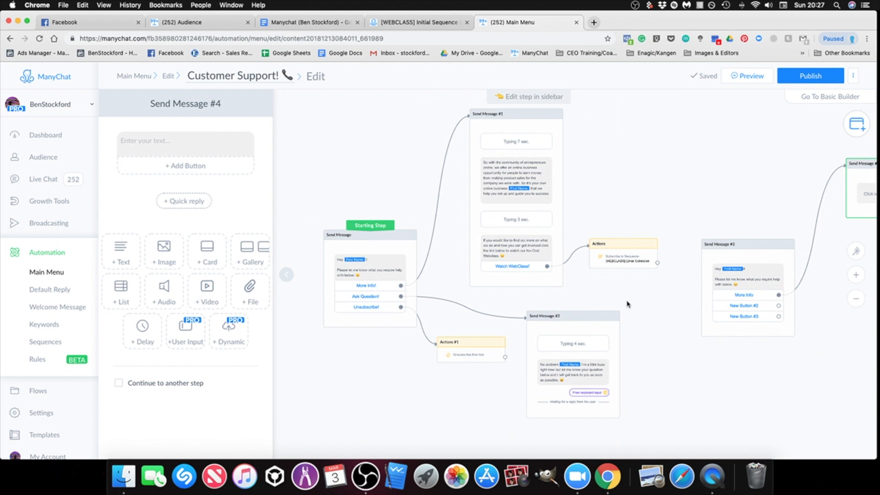
pyautogui.scroll(-2, 637, 316)
pyautogui.hscroll(2, 637, 316)
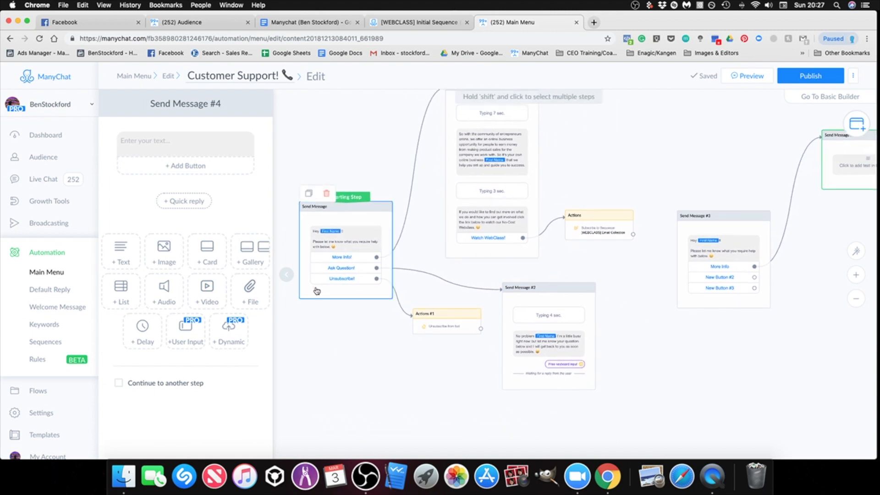
pyautogui.moveTo(626, 369); pyautogui.dragTo(733, 347)
pyautogui.scroll(5, 585, 335)
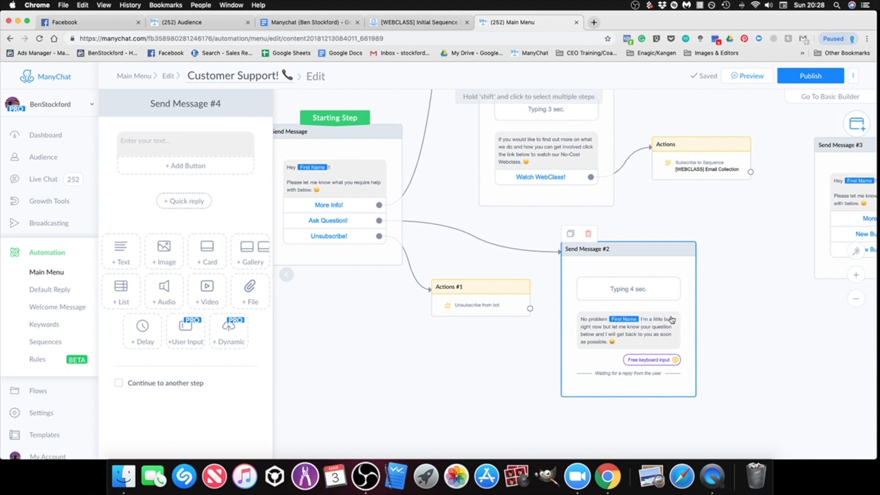
pyautogui.scroll(-2, 595, 279)
pyautogui.moveTo(748, 304); pyautogui.dragTo(452, 290)
pyautogui.scroll(-5, 566, 308)
# Step: Add a separate Send Message step on the empty canvas below the copied greeting message
pyautogui.click(857, 123)
pyautogui.click(774, 133)
pyautogui.moveTo(643, 280); pyautogui.dragTo(704, 326)
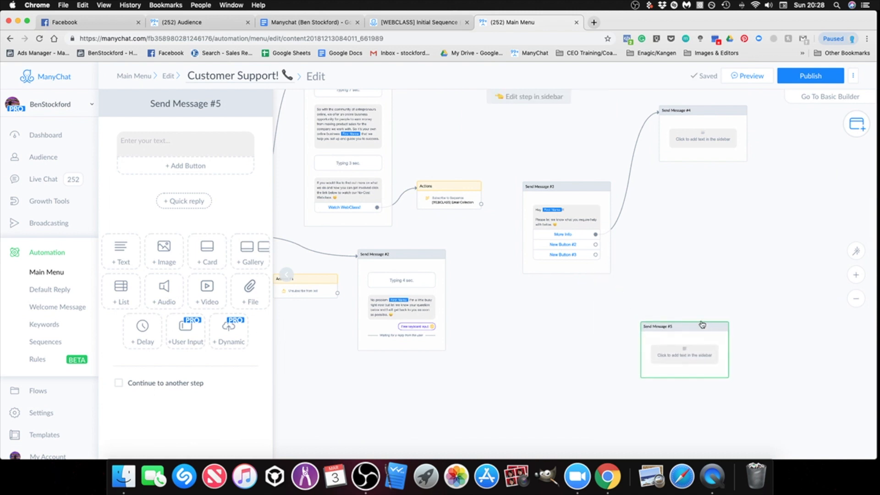
# Step: Delete the copied three-button greeting message and the blank message linked to its More Info button
pyautogui.moveTo(548, 191); pyautogui.dragTo(603, 191)
pyautogui.click(606, 174)
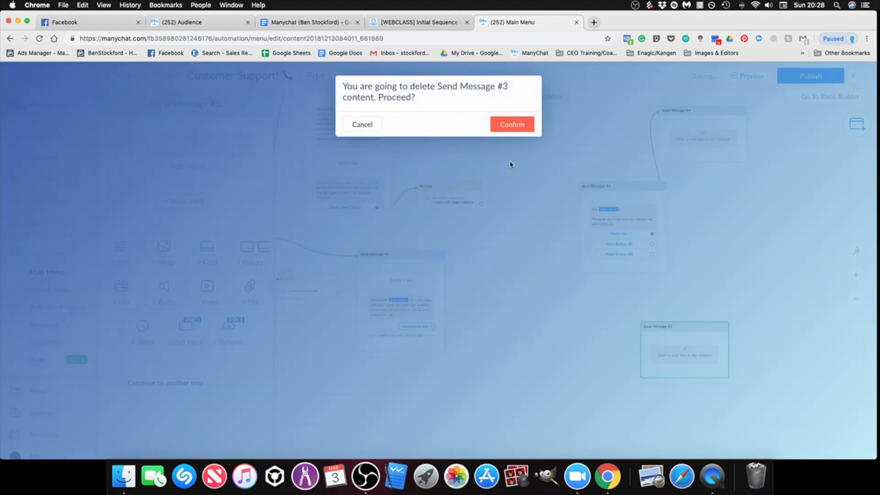
pyautogui.click(511, 124)
pyautogui.moveTo(755, 114); pyautogui.dragTo(749, 140)
pyautogui.moveTo(701, 139)
pyautogui.click(681, 126)
# Step: Open the remaining blank message and replace its empty text block with a User Input block
pyautogui.moveTo(685, 353); pyautogui.dragTo(682, 305)
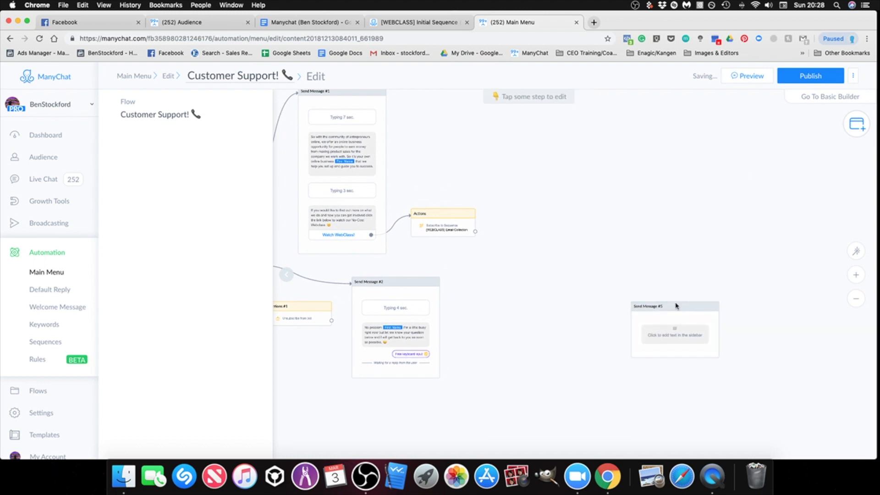
pyautogui.moveTo(600, 277); pyautogui.dragTo(772, 234)
pyautogui.moveTo(723, 283); pyautogui.dragTo(597, 263)
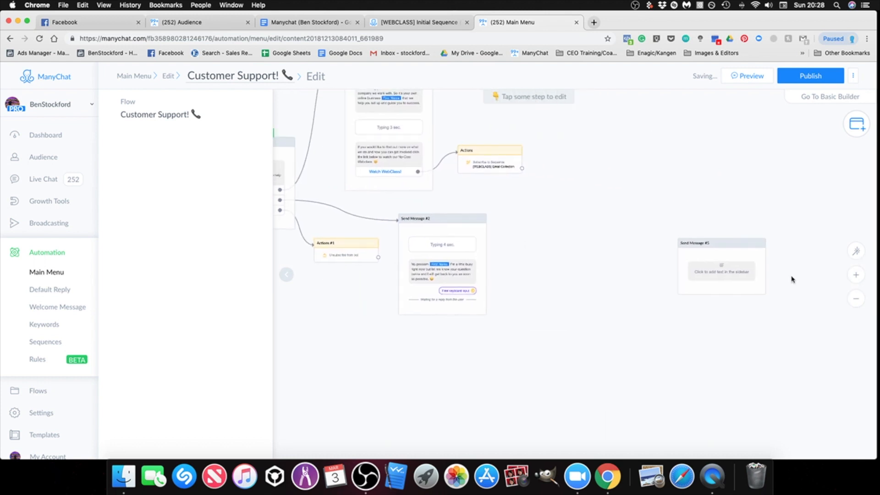
pyautogui.click(714, 271)
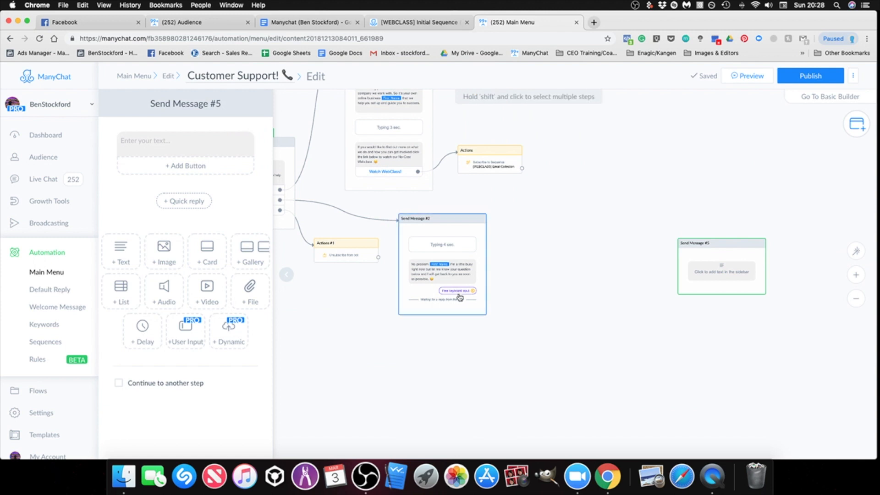
pyautogui.scroll(3, 456, 293)
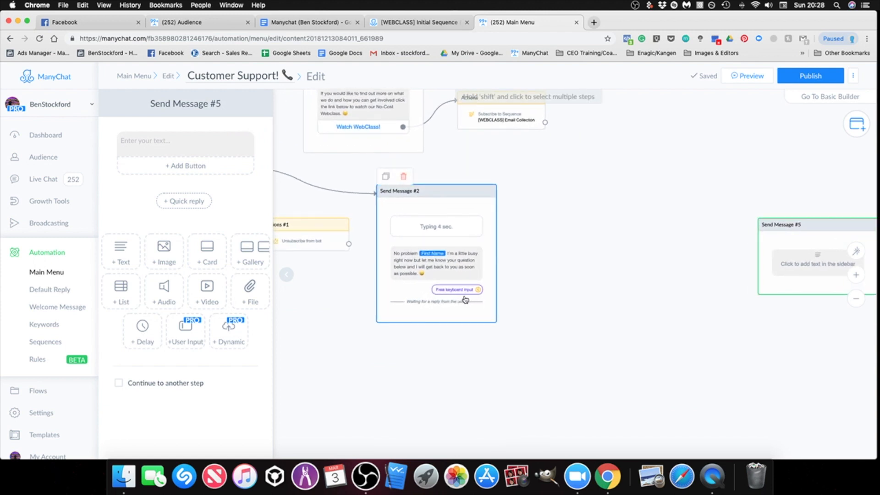
pyautogui.scroll(-2, 568, 331)
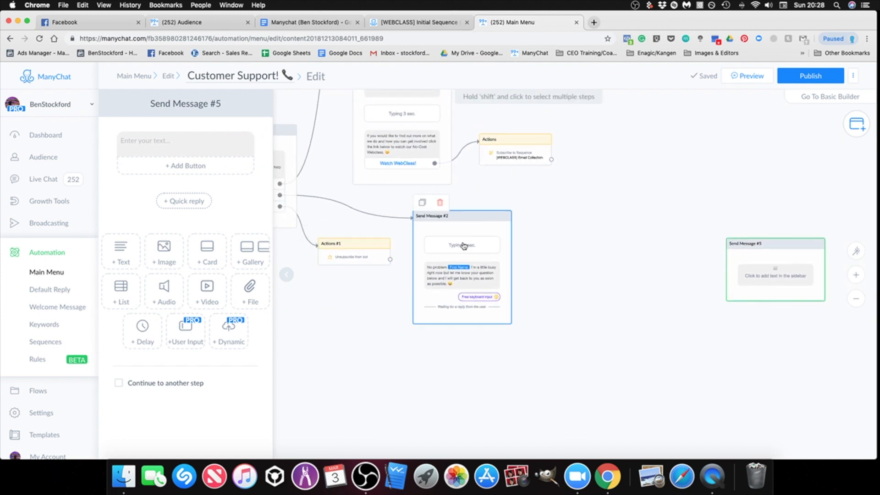
pyautogui.hscroll(3, 543, 287)
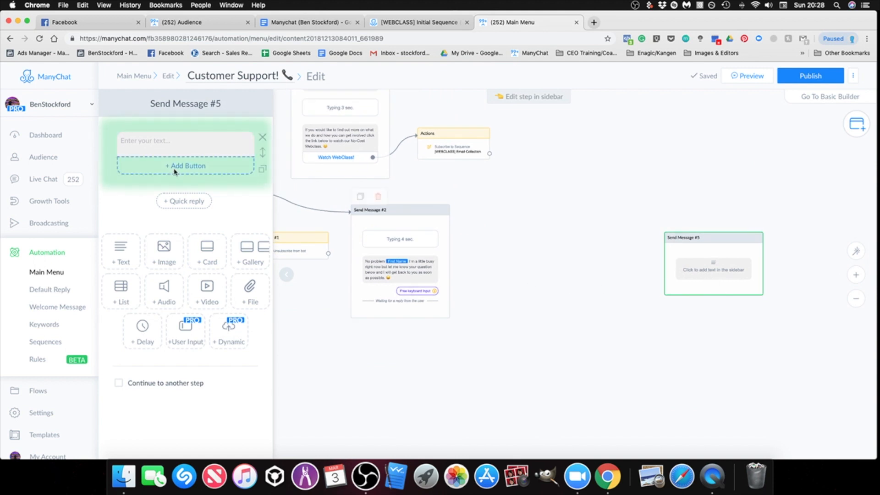
pyautogui.click(261, 143)
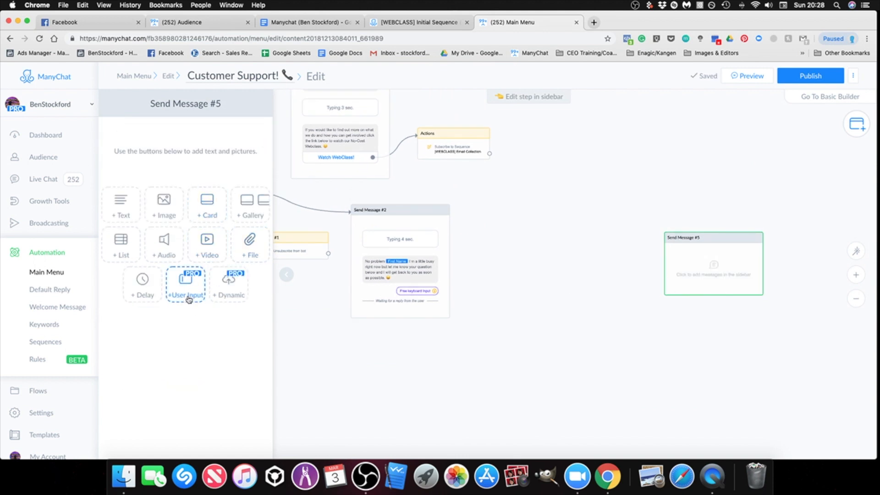
pyautogui.click(185, 282)
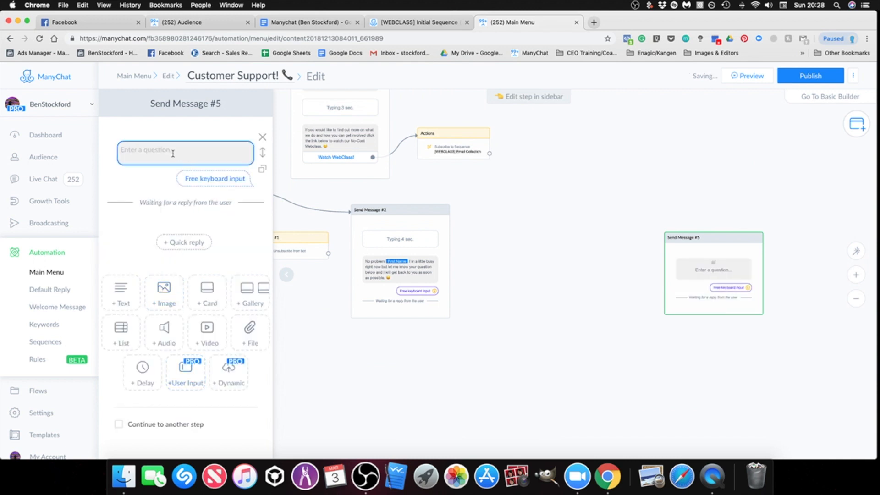
# Step: Examine the reply type and custom field settings of the new user input block
pyautogui.click(202, 179)
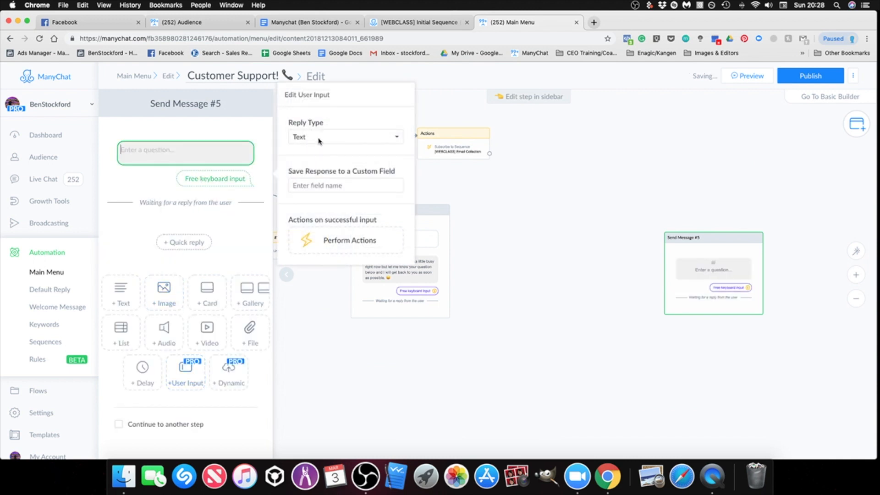
pyautogui.click(319, 140)
pyautogui.click(246, 246)
pyautogui.click(258, 244)
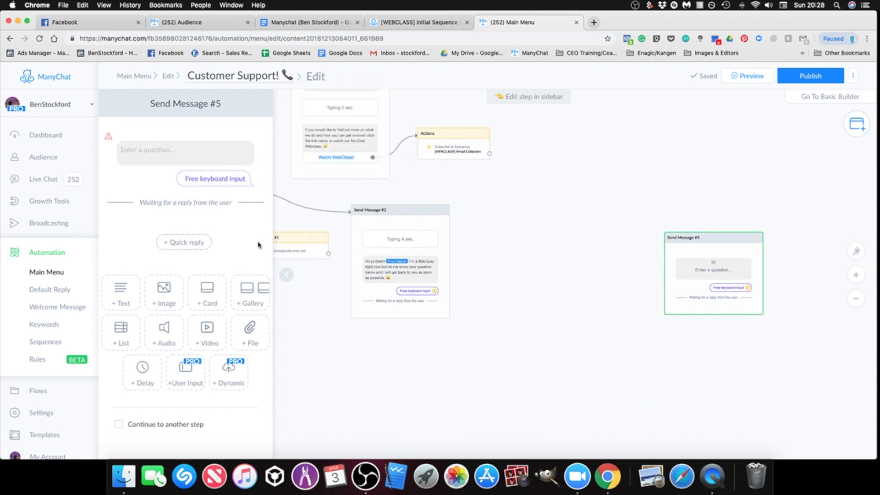
pyautogui.moveTo(550, 305); pyautogui.dragTo(616, 330)
pyautogui.click(186, 155)
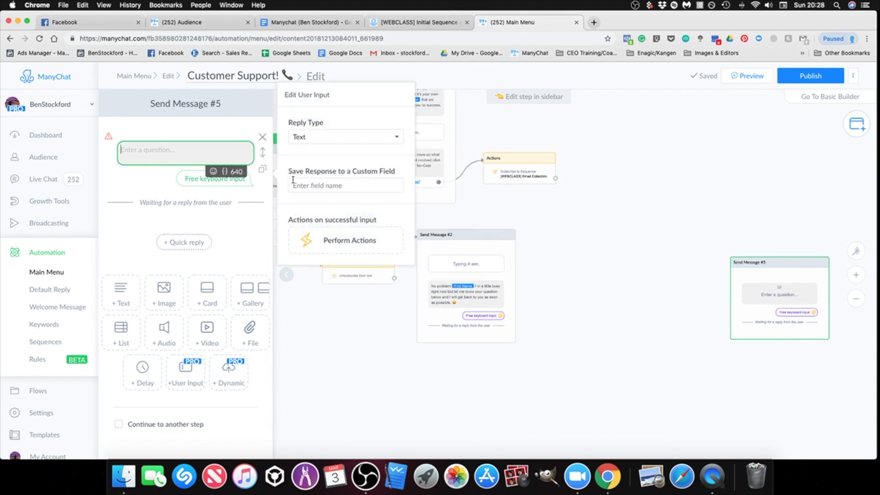
# Step: Delete the unconnected message step containing the blank user input question
pyautogui.click(564, 250)
pyautogui.click(757, 249)
pyautogui.click(512, 124)
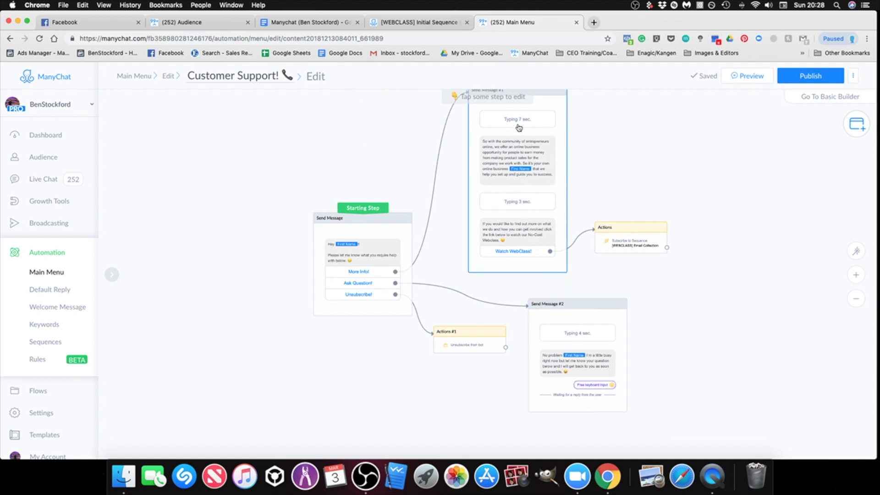
# Step: Try a 3-second delay block after the free keyboard input in the Ask Question! reply message, and remove it again
pyautogui.click(573, 342)
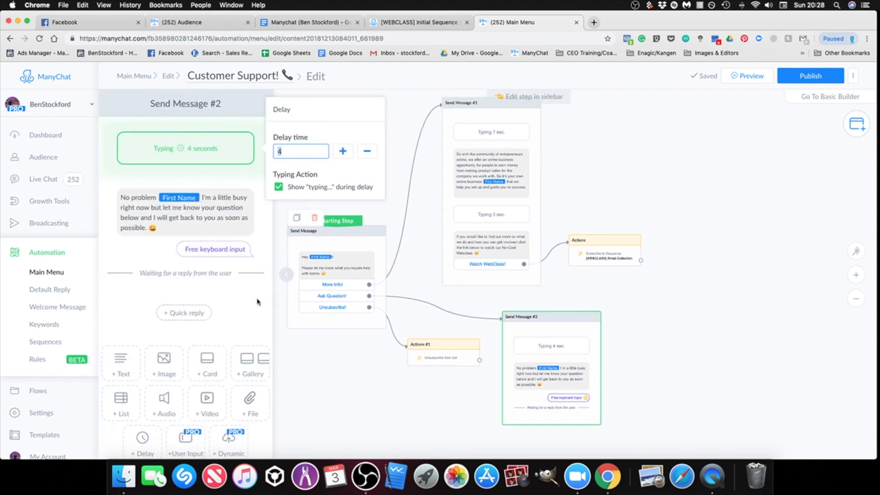
pyautogui.scroll(-1, 211, 404)
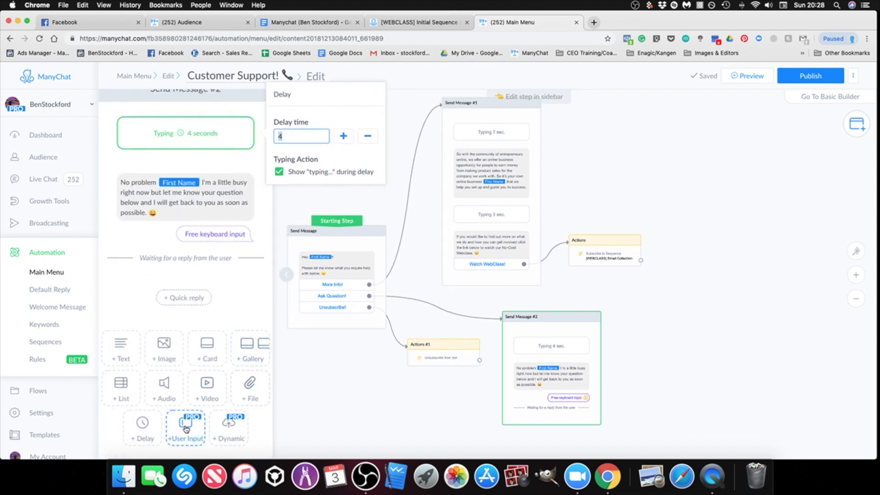
pyautogui.click(144, 435)
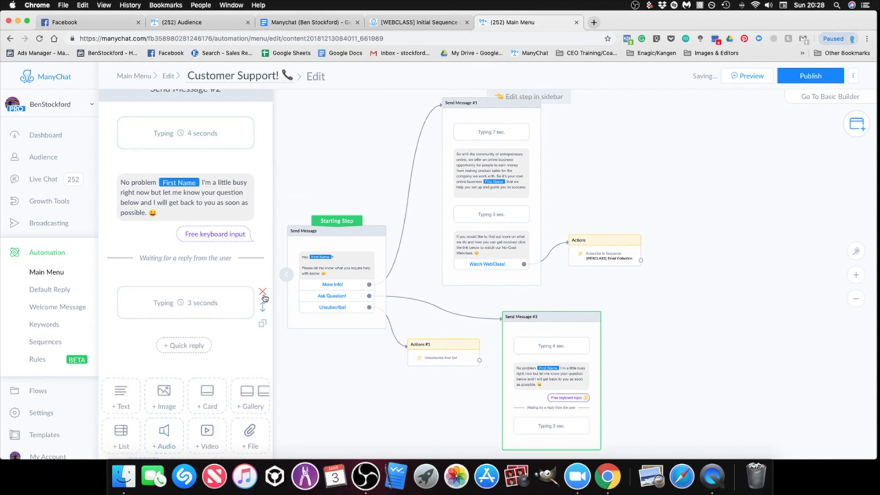
pyautogui.click(262, 292)
pyautogui.click(670, 329)
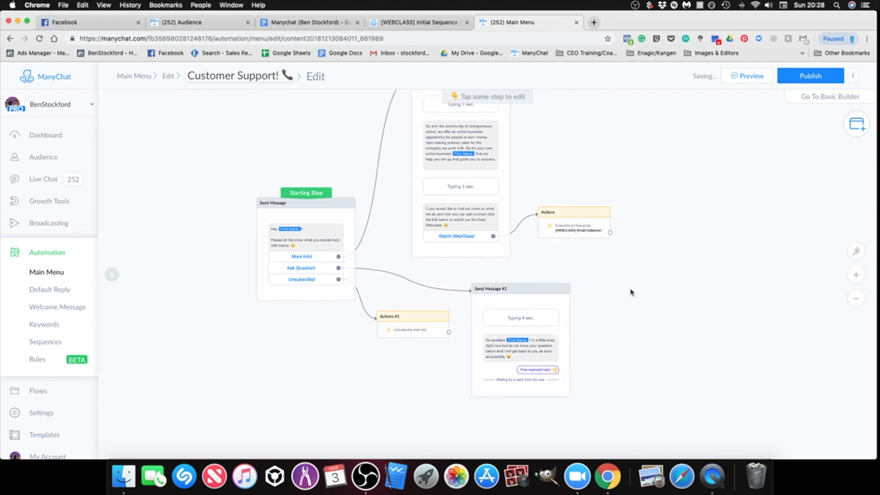
# Step: Examine the starting message's More Info!, Ask Question! and Unsubscribe! buttons and the steps they connect to
pyautogui.click(370, 261)
pyautogui.scroll(5, 371, 260)
pyautogui.click(434, 338)
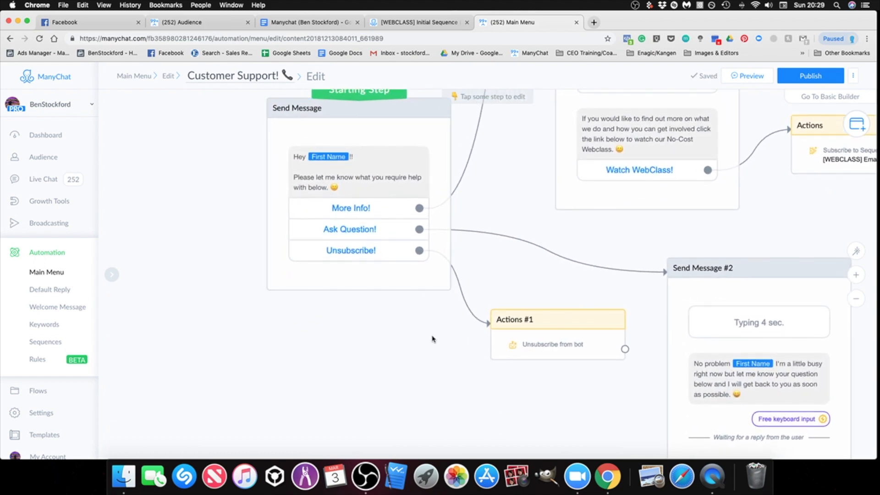
pyautogui.scroll(-5, 406, 379)
pyautogui.scroll(-1, 404, 380)
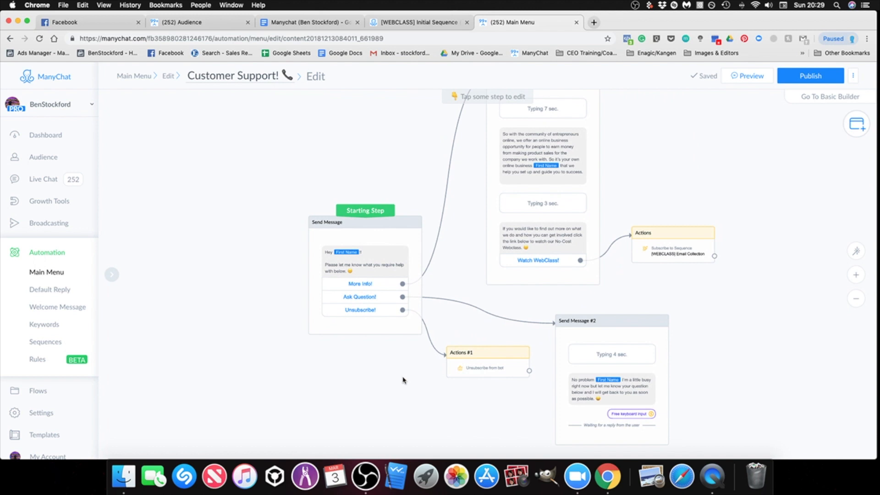
pyautogui.moveTo(389, 399); pyautogui.dragTo(355, 403)
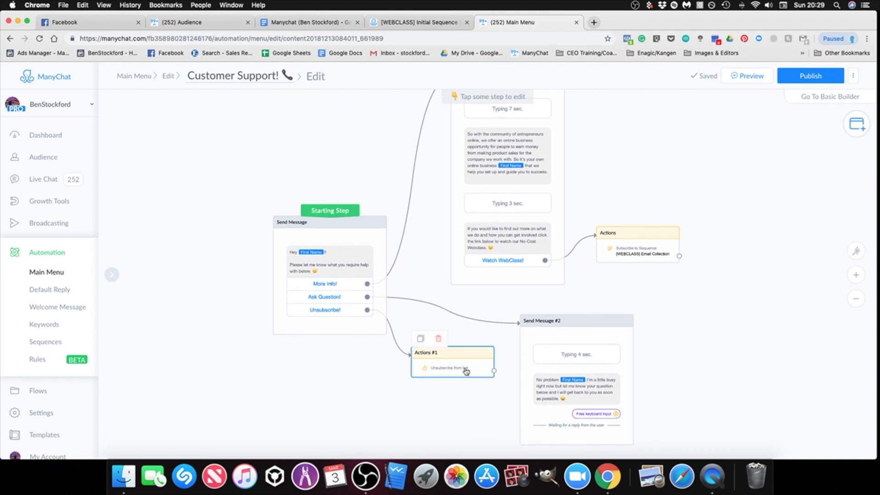
pyautogui.scroll(-2, 399, 378)
pyautogui.scroll(5, 398, 378)
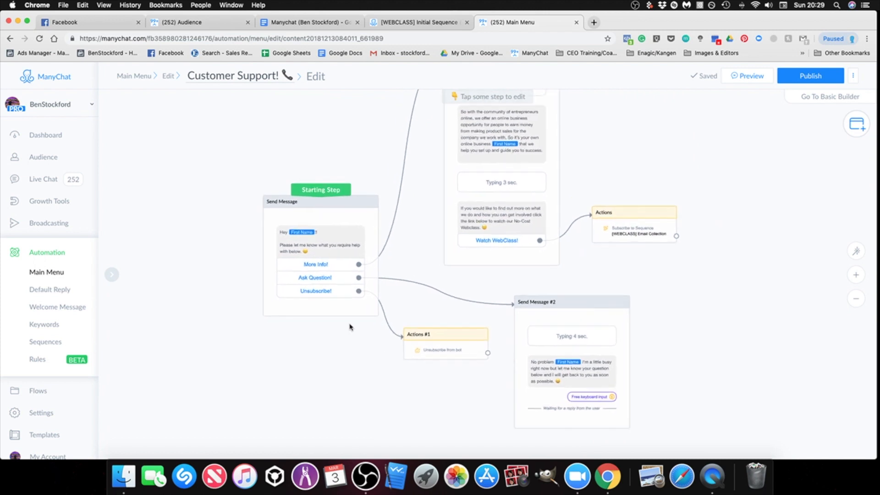
pyautogui.click(388, 324)
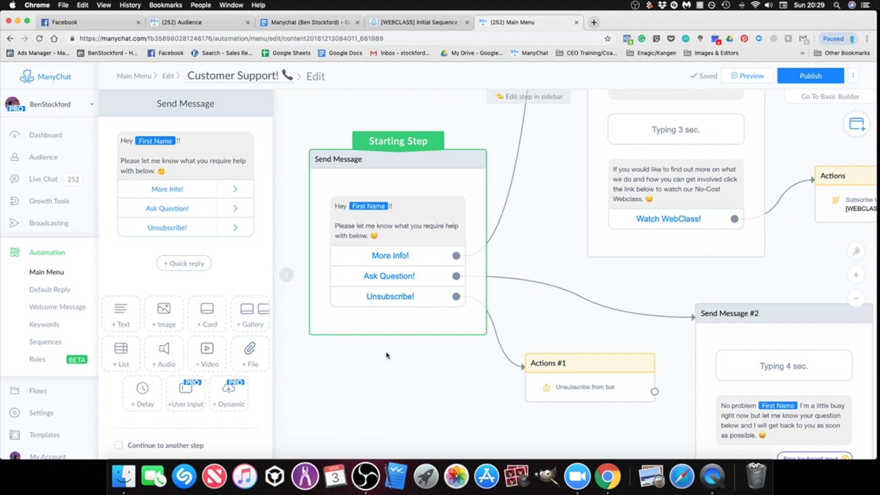
pyautogui.moveTo(430, 397); pyautogui.dragTo(348, 353)
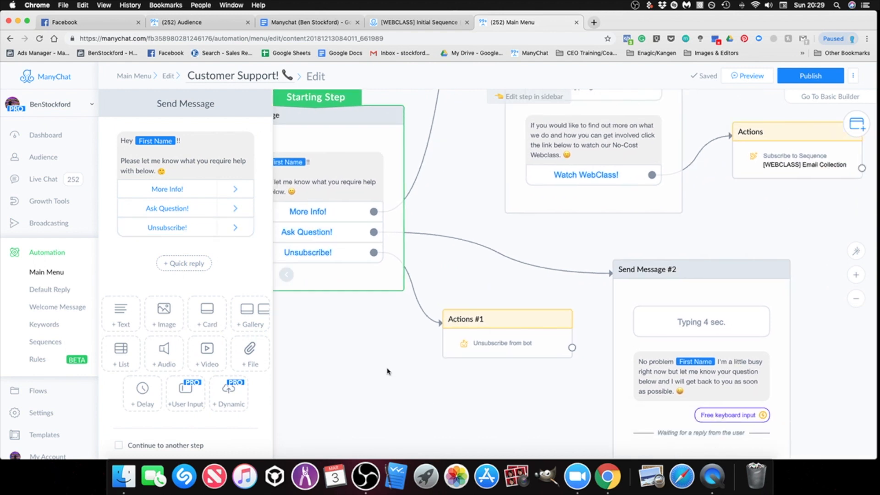
# Step: Open the unsubscribe action step and look through the action types that can be added to it
pyautogui.click(467, 341)
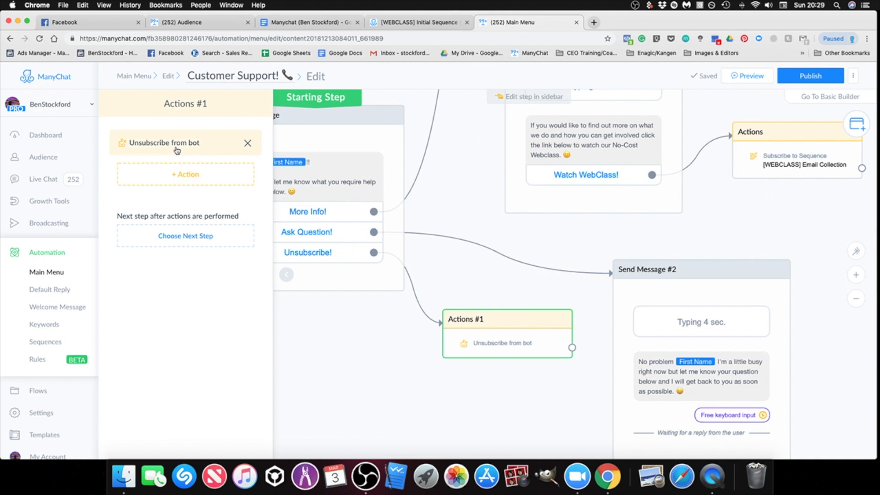
pyautogui.click(193, 175)
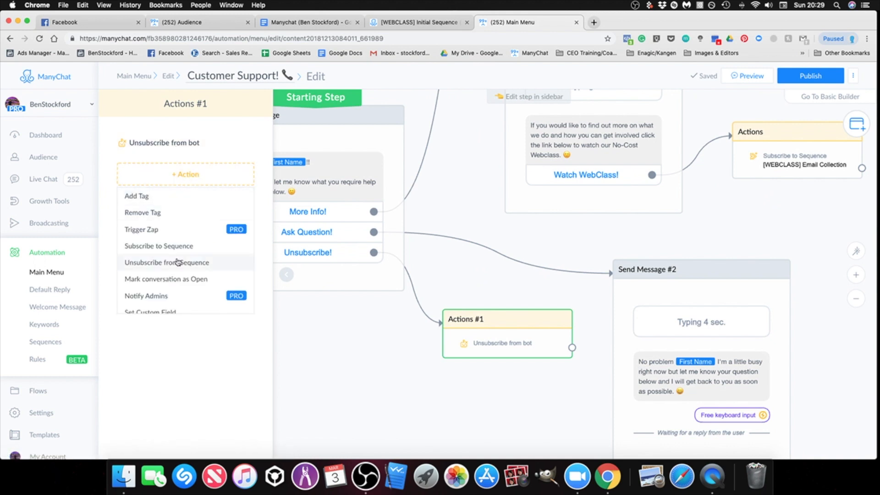
pyautogui.scroll(-1, 178, 257)
pyautogui.scroll(-3, 180, 262)
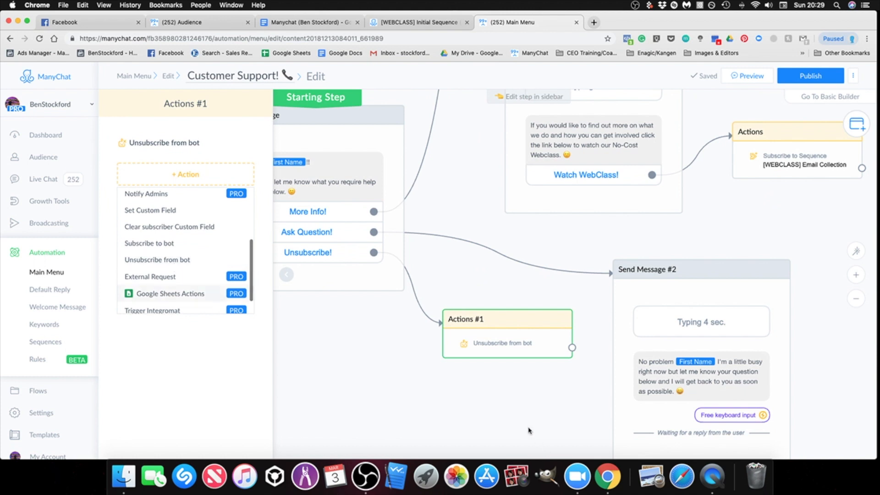
pyautogui.click(512, 412)
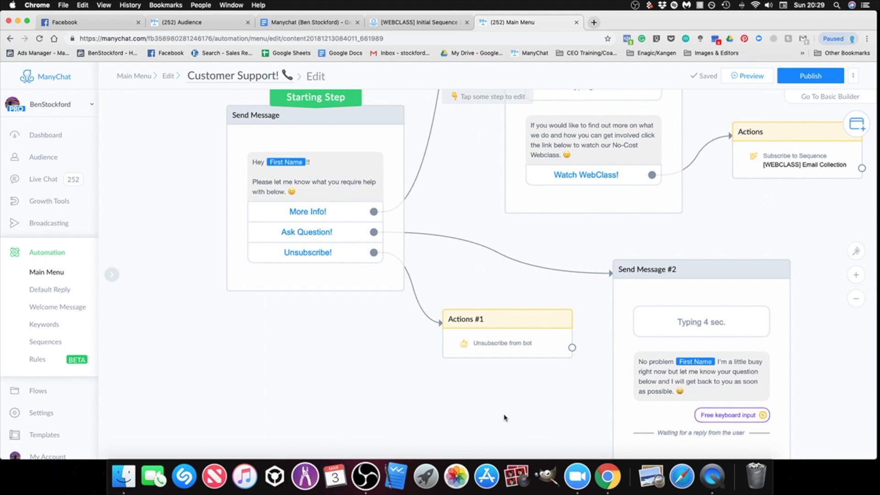
pyautogui.scroll(-10, 503, 408)
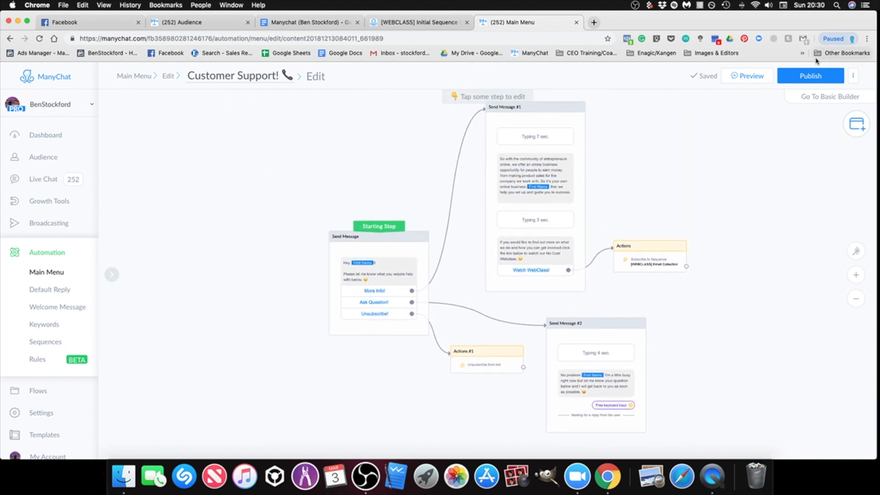
pyautogui.scroll(2, 748, 156)
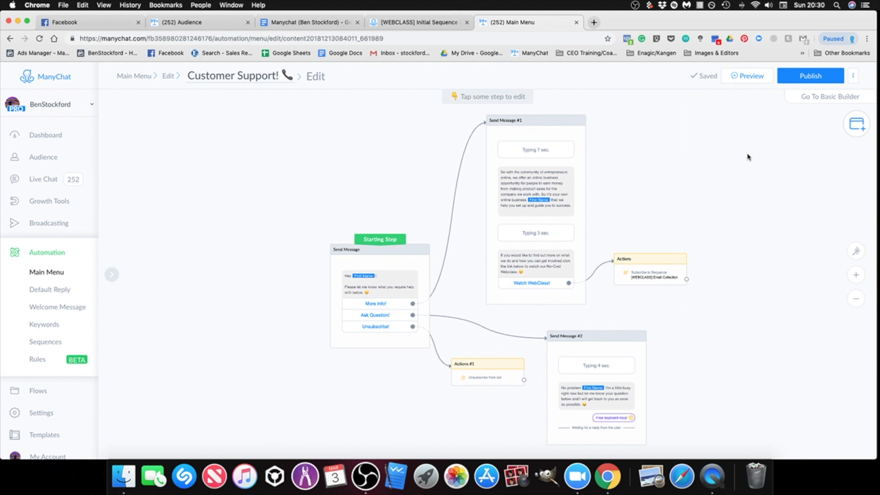
pyautogui.scroll(3, 701, 191)
pyautogui.scroll(-2, 690, 192)
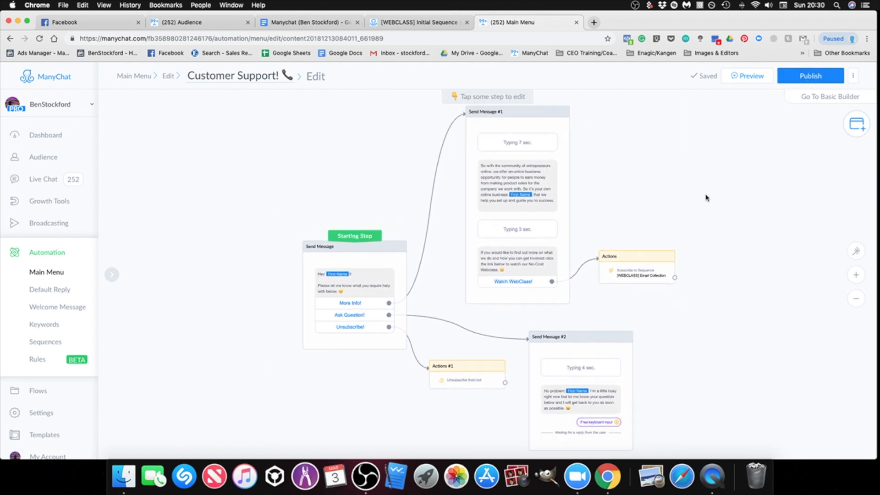
pyautogui.moveTo(699, 199); pyautogui.dragTo(702, 201)
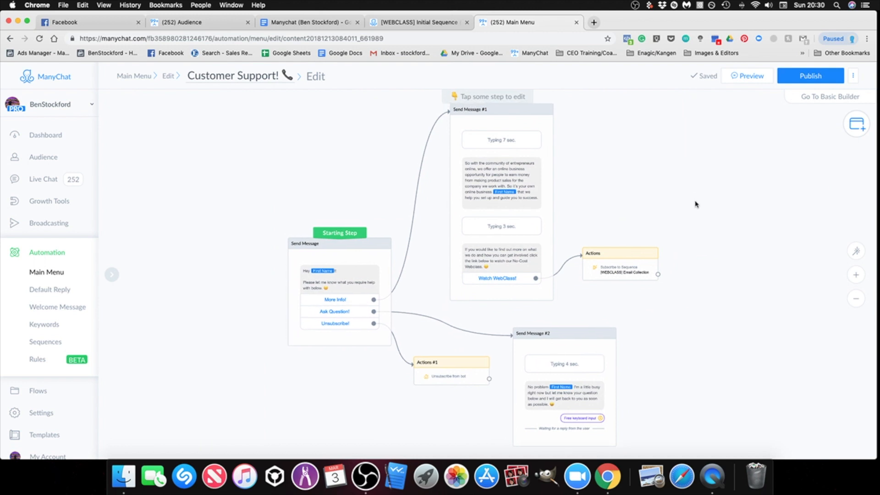
pyautogui.moveTo(698, 313)
pyautogui.mouseDown()
pyautogui.moveTo(708, 317)
pyautogui.moveTo(686, 304)
pyautogui.mouseUp()
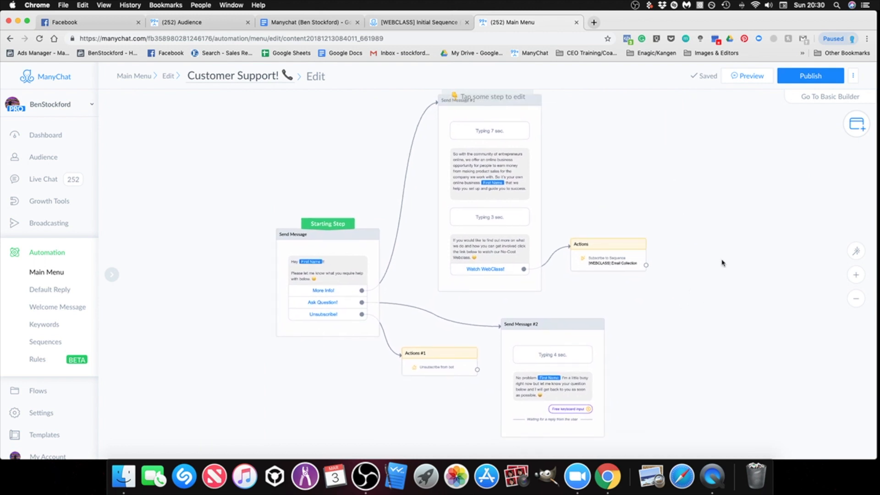
pyautogui.moveTo(735, 228); pyautogui.dragTo(715, 223)
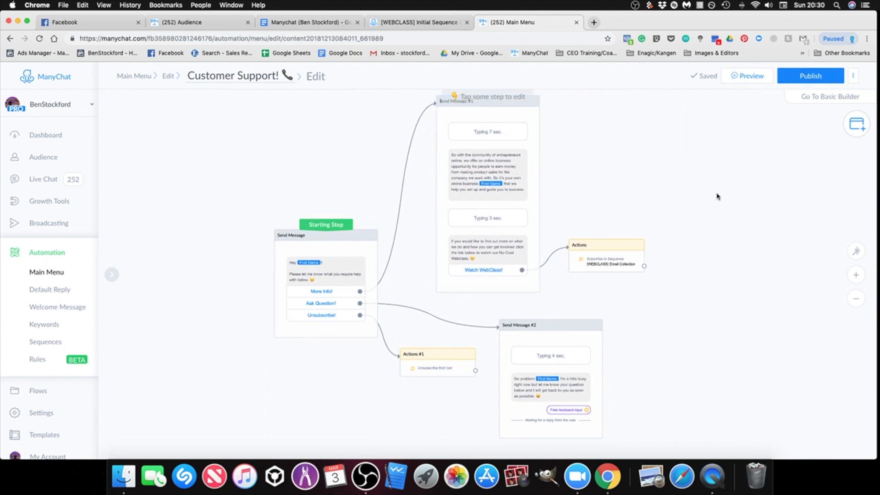
pyautogui.hscroll(1, 697, 204)
pyautogui.moveTo(316, 224)
pyautogui.mouseDown()
pyautogui.moveTo(317, 234)
pyautogui.moveTo(323, 216)
pyautogui.mouseUp()
pyautogui.moveTo(662, 175); pyautogui.dragTo(654, 180)
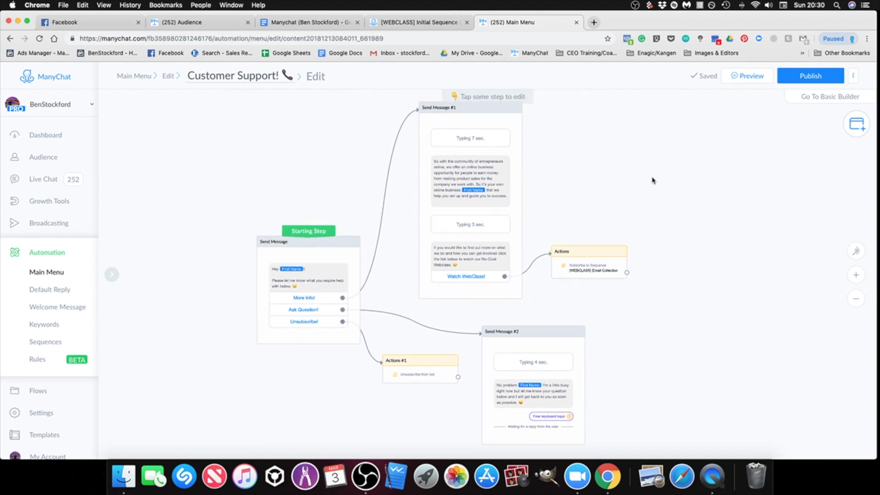
# Step: Publish the Customer Support! flow and return to the Main Menu overview
pyautogui.click(805, 81)
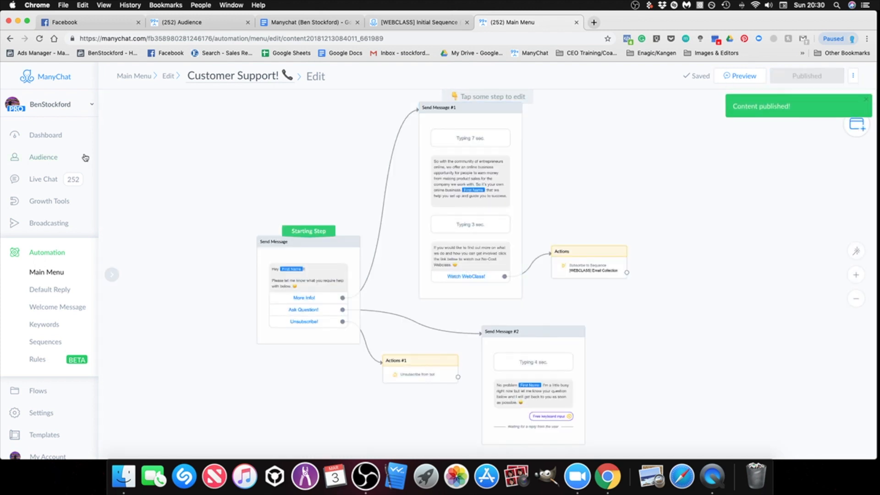
pyautogui.click(48, 273)
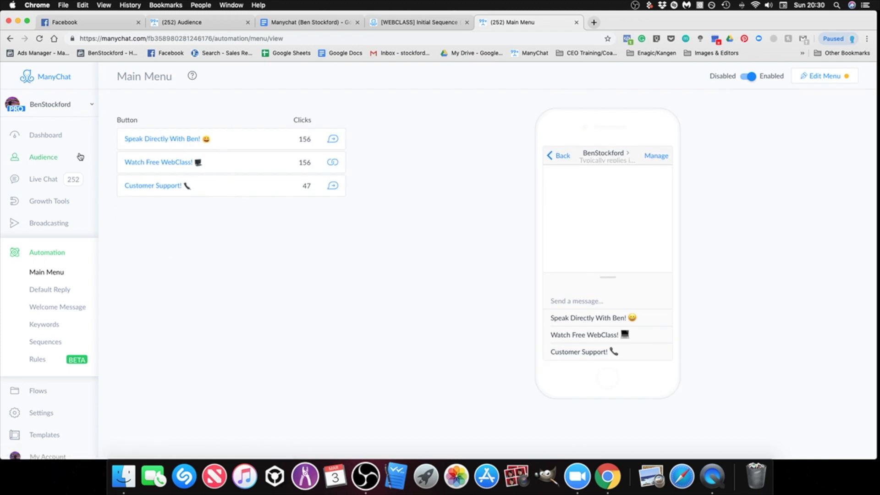
# Step: Open the opt-in message flow of Growth Tool #1 Messenger REF URL for editing
pyautogui.click(60, 206)
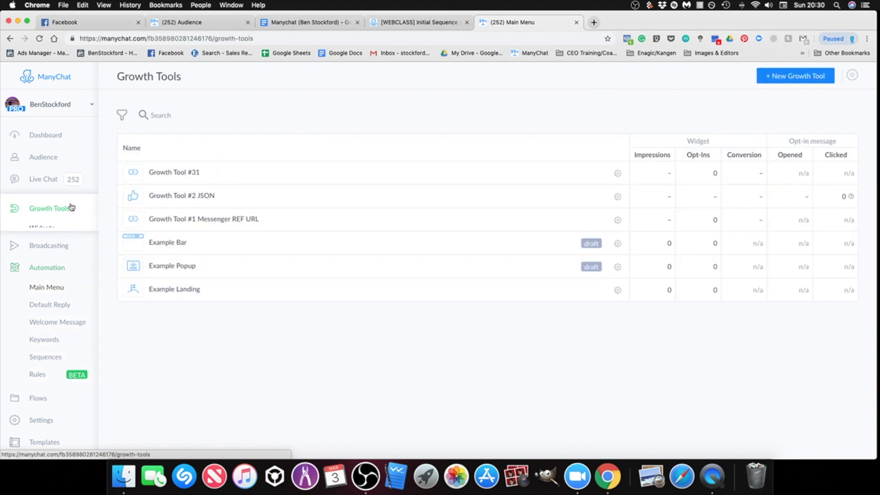
pyautogui.click(222, 223)
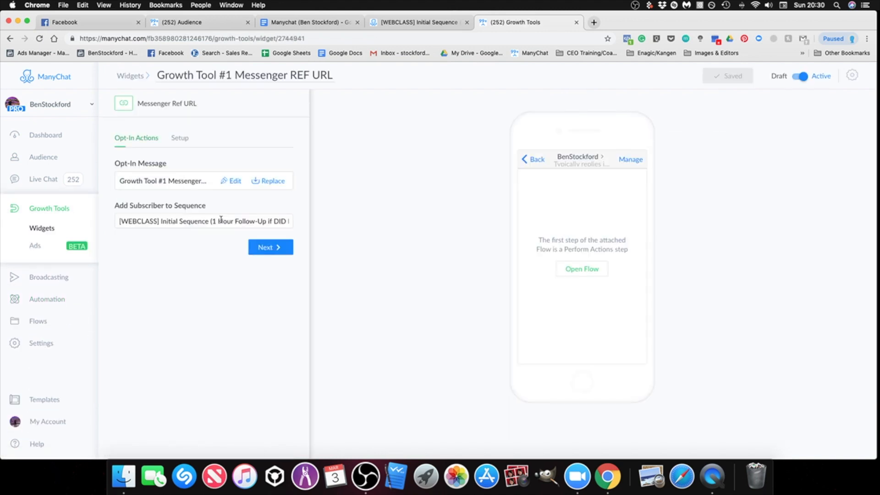
pyautogui.click(232, 181)
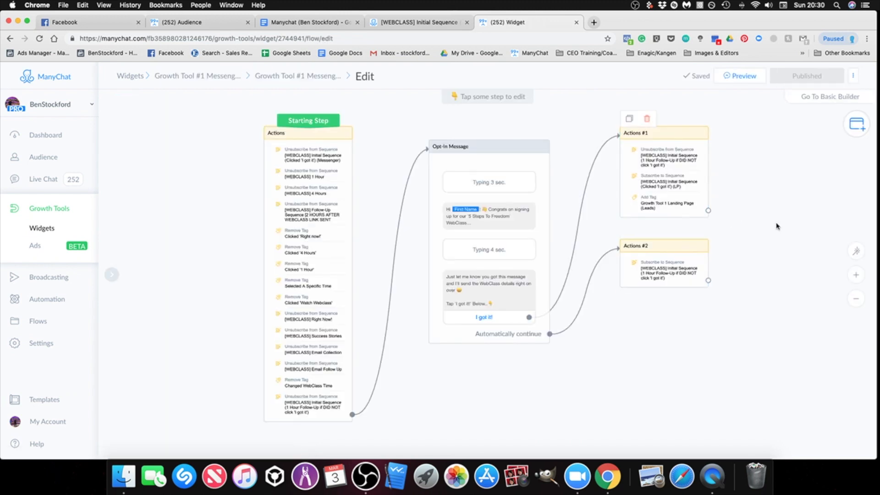
# Step: Look over the starting actions and opt-in message of the growth tool flow, and publish it
pyautogui.moveTo(776, 227); pyautogui.dragTo(773, 274)
pyautogui.moveTo(297, 160); pyautogui.dragTo(296, 180)
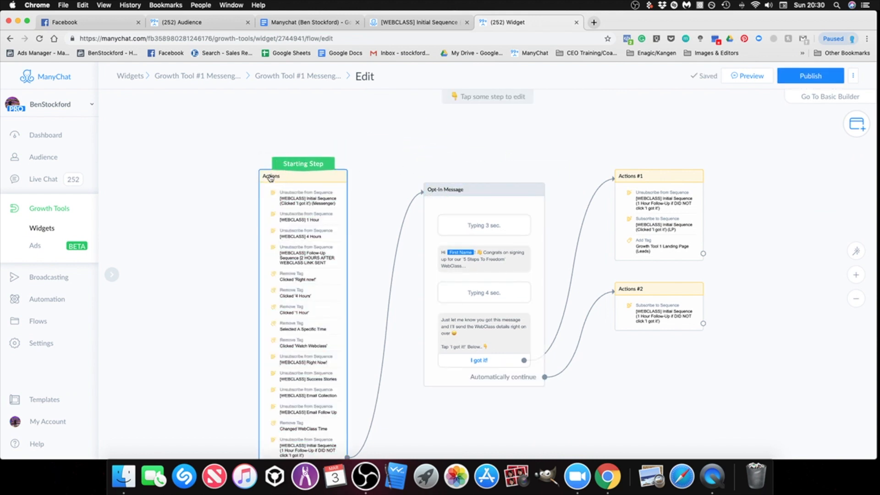
pyautogui.moveTo(229, 178); pyautogui.dragTo(235, 145)
pyautogui.scroll(-1, 235, 145)
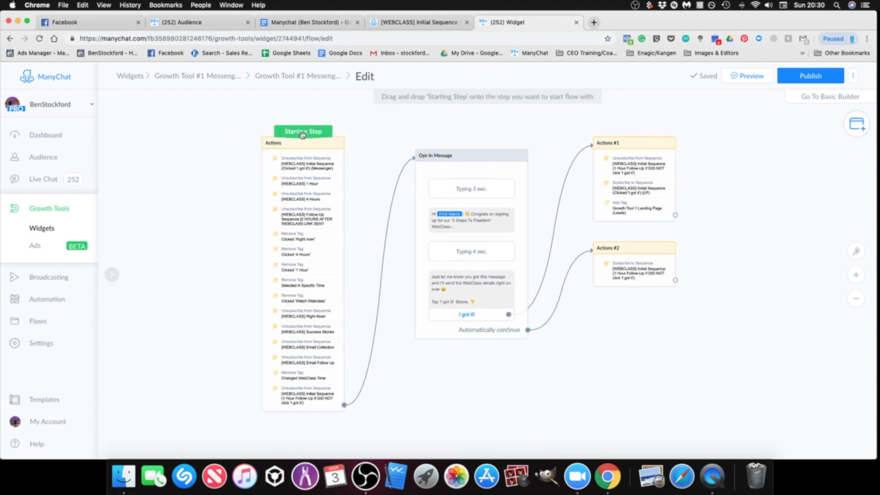
pyautogui.click(821, 76)
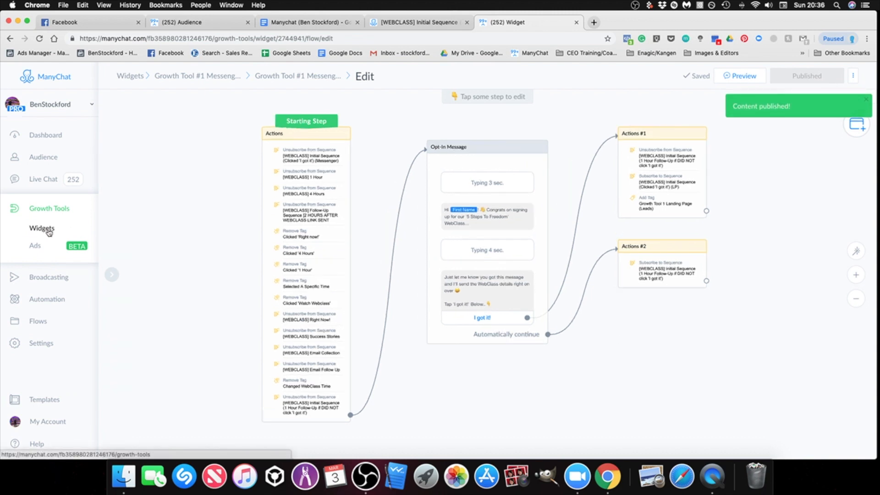
# Step: Open the Default Reply automation
pyautogui.click(51, 300)
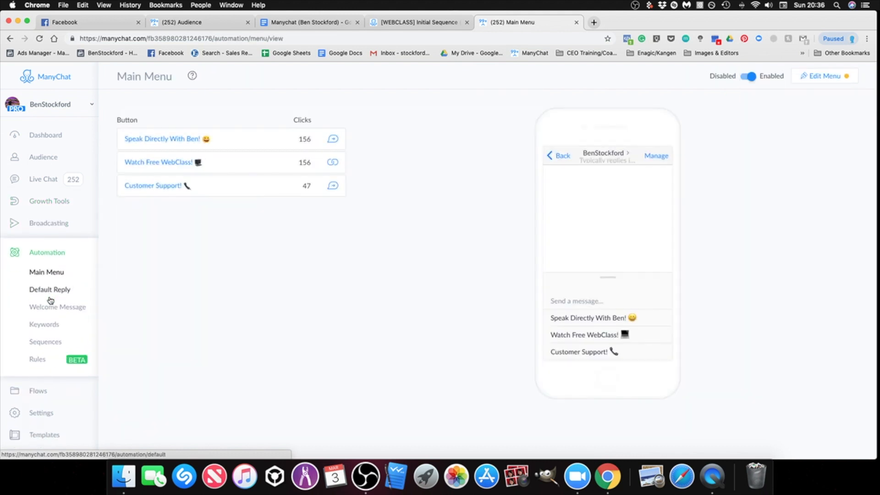
pyautogui.click(50, 290)
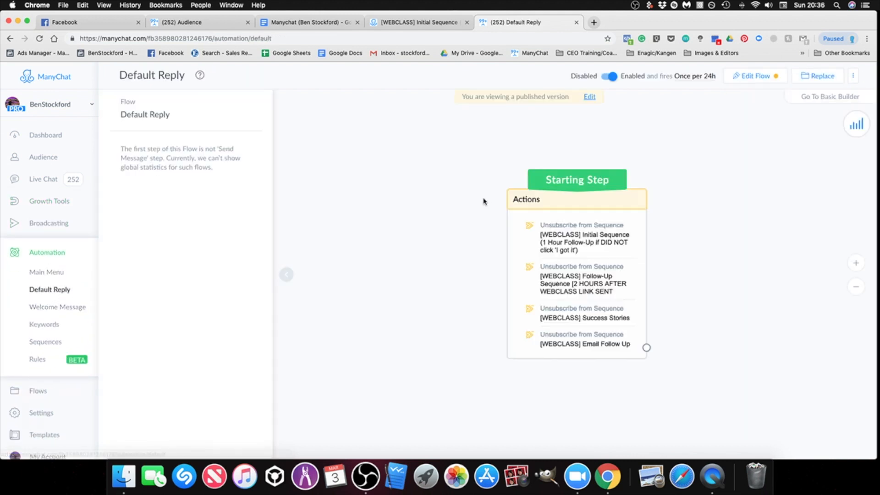
# Step: Open the Default Reply flow for editing and delete the unconnected Actions #1 group
pyautogui.click(590, 97)
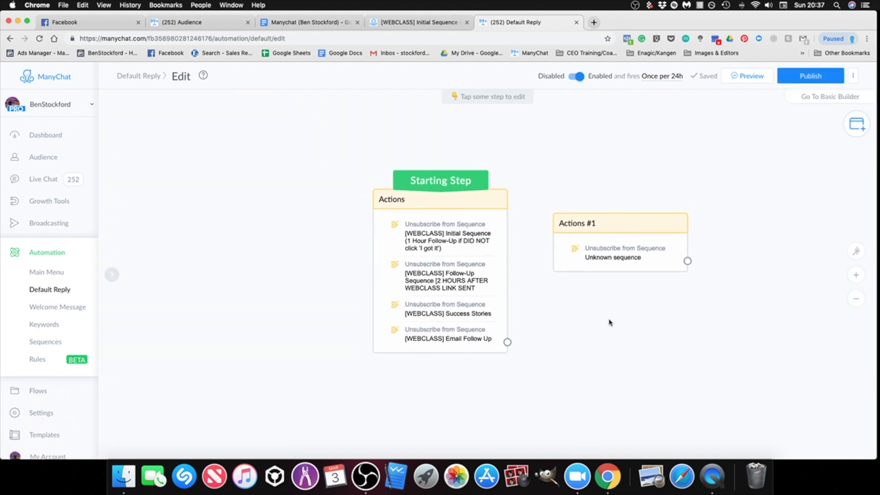
pyautogui.moveTo(651, 231)
pyautogui.click(591, 218)
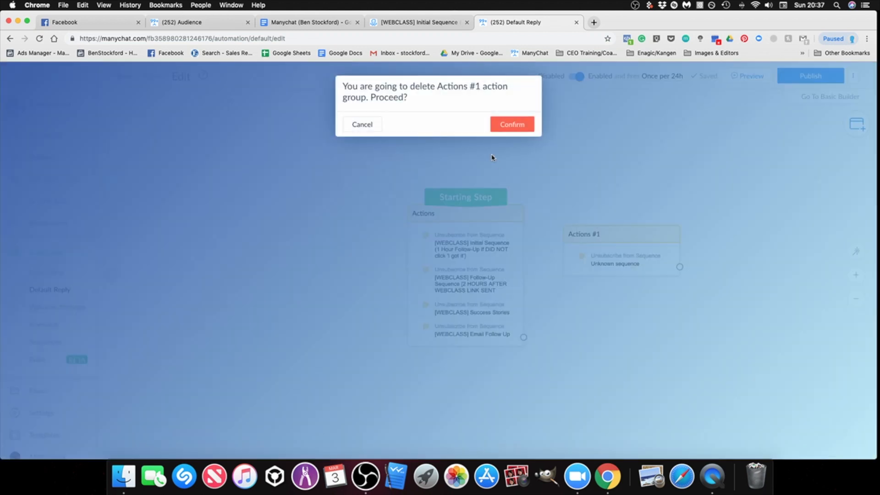
pyautogui.click(512, 124)
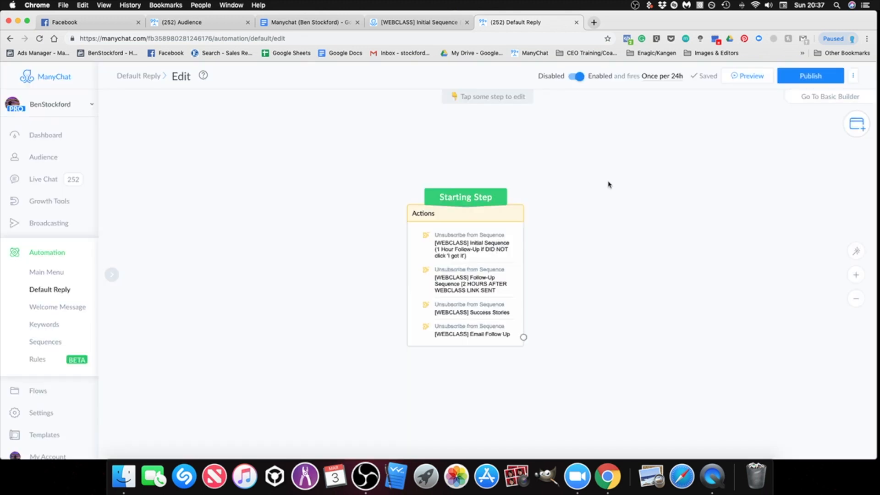
pyautogui.moveTo(434, 252)
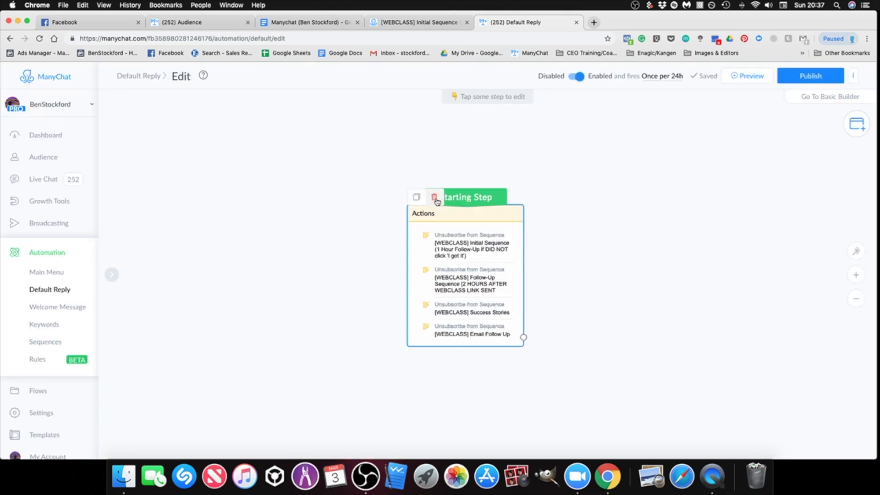
pyautogui.moveTo(633, 316); pyautogui.dragTo(482, 277)
pyautogui.scroll(-3, 614, 299)
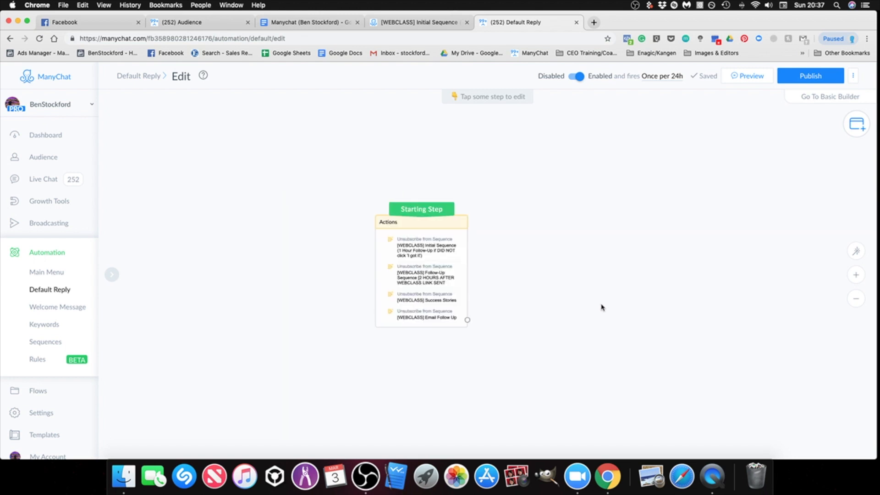
# Step: Add a new Perform Actions step beside the starting step and open it for editing
pyautogui.moveTo(844, 132)
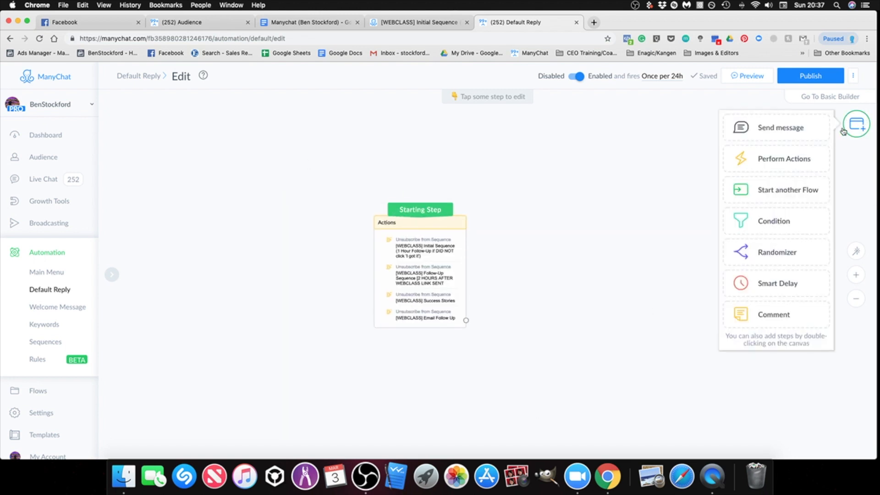
pyautogui.click(773, 159)
pyautogui.moveTo(518, 299); pyautogui.dragTo(588, 251)
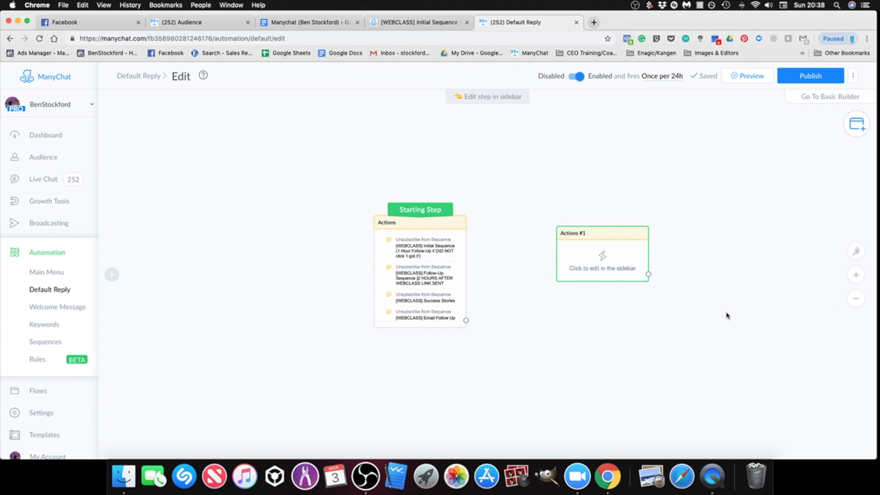
pyautogui.moveTo(619, 244); pyautogui.dragTo(576, 237)
pyautogui.click(576, 247)
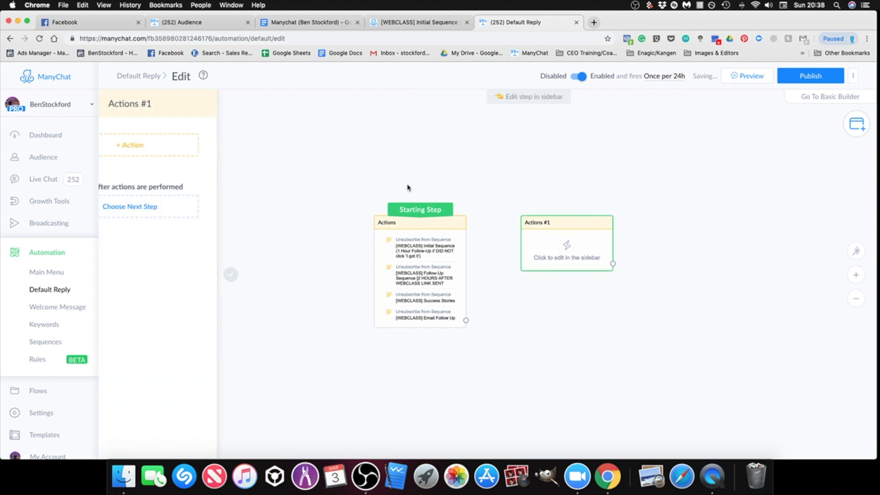
# Step: Add an Unsubscribe from Sequence action for "[Import][WEBCLASS] Initial Sequence (1 Hour Follow-Up if DID NOT click 'I got it')" to Actions #1
pyautogui.click(202, 147)
pyautogui.click(165, 232)
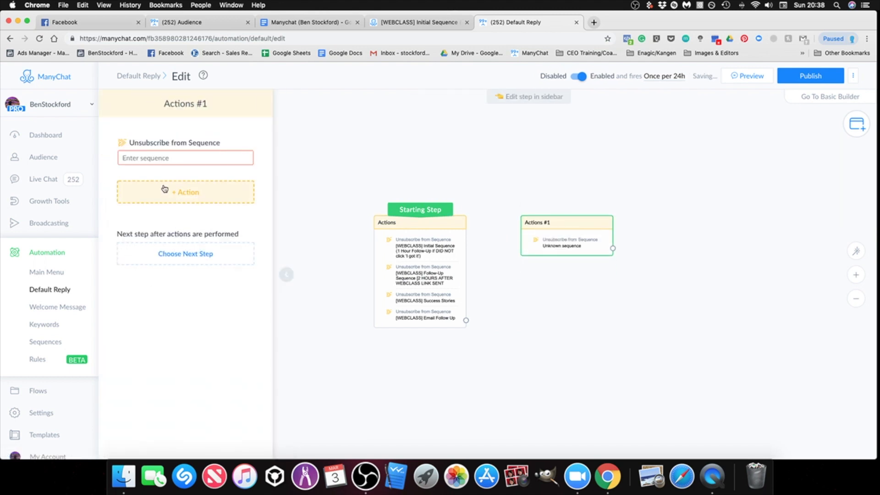
pyautogui.click(164, 158)
pyautogui.write('1 hour')
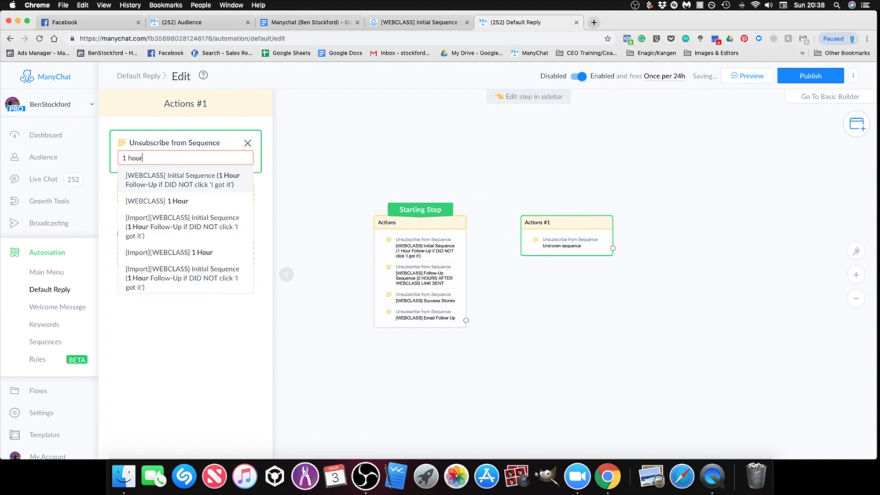
pyautogui.press('BackSpace')
pyautogui.press('BackSpace')
pyautogui.press('BackSpace')
pyautogui.press('BackSpace')
pyautogui.press('BackSpace')
pyautogui.press('BackSpace')
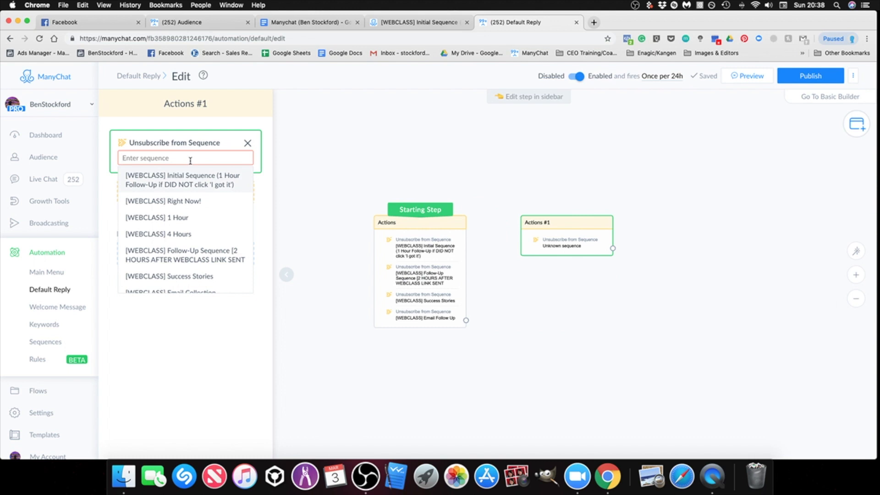
pyautogui.write('1 hour')
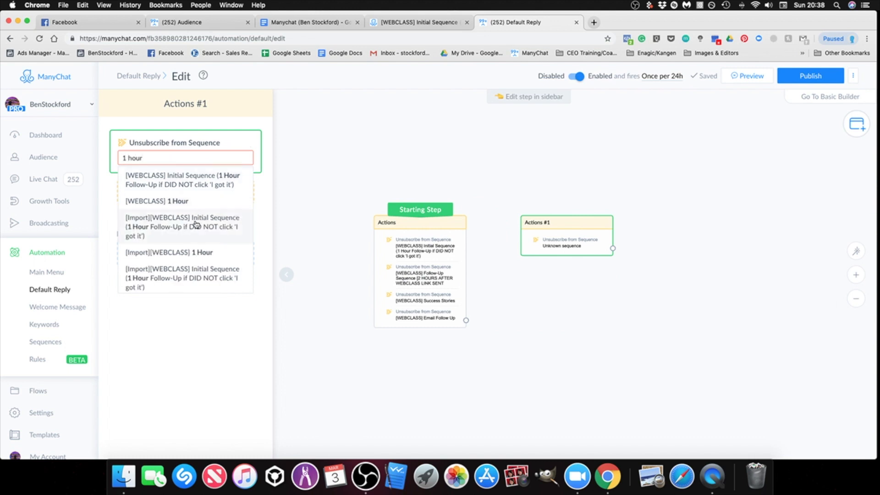
pyautogui.click(197, 224)
pyautogui.click(178, 193)
pyautogui.click(176, 296)
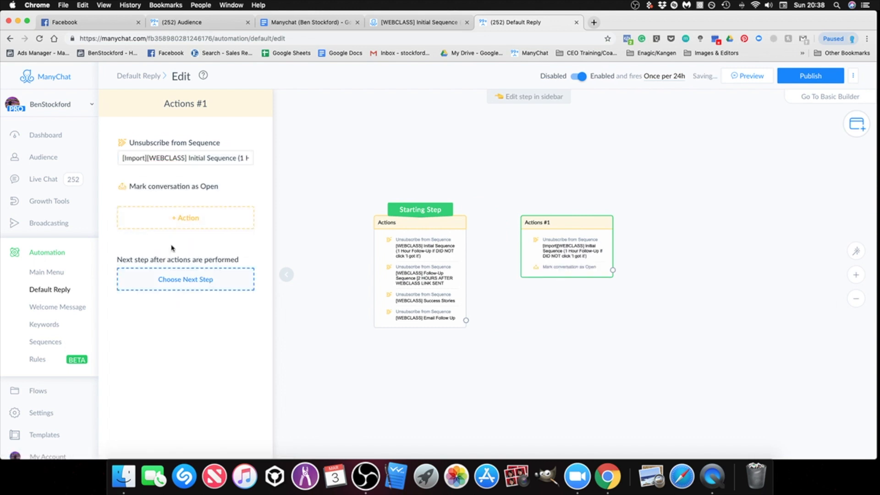
pyautogui.click(244, 186)
pyautogui.click(512, 113)
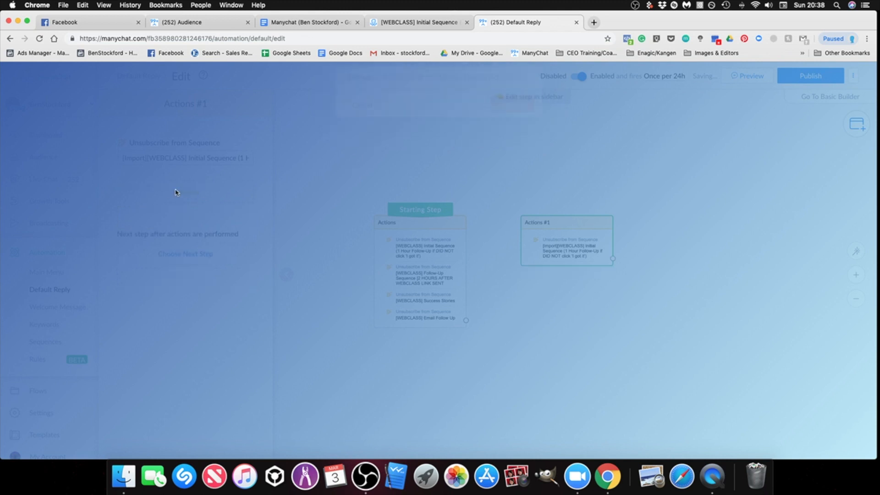
# Step: Add a second Unsubscribe from Sequence action for "[Import][WEBCLASS] Follow-Up Sequence [2 HOURS AFTER WEBCLASS LINK SENT"
pyautogui.click(175, 192)
pyautogui.click(183, 281)
pyautogui.click(183, 200)
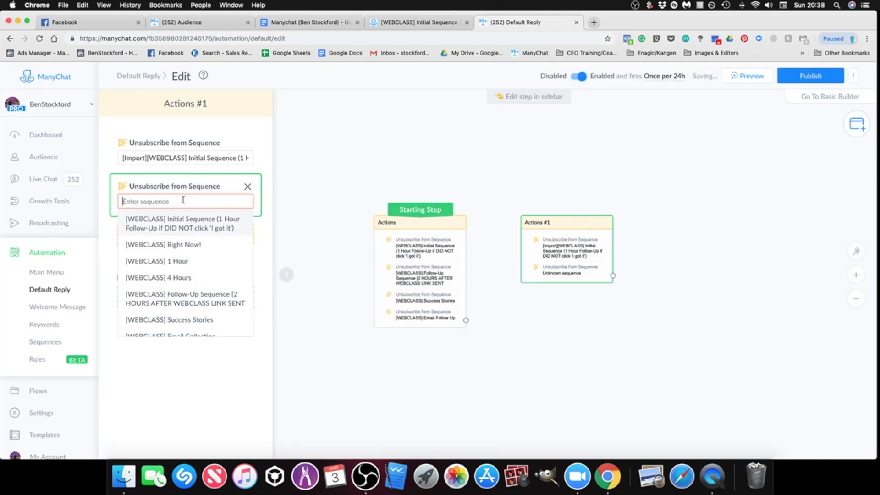
pyautogui.write('2 hour')
pyautogui.click(178, 252)
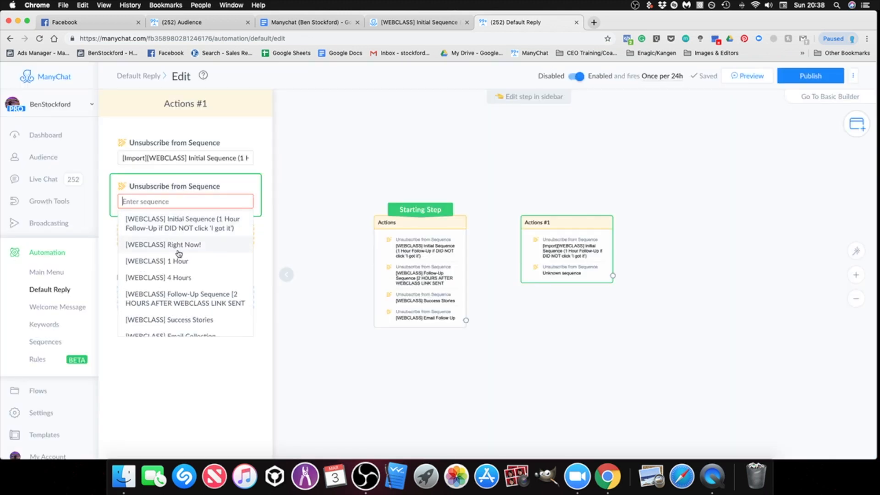
pyautogui.write('2 hour')
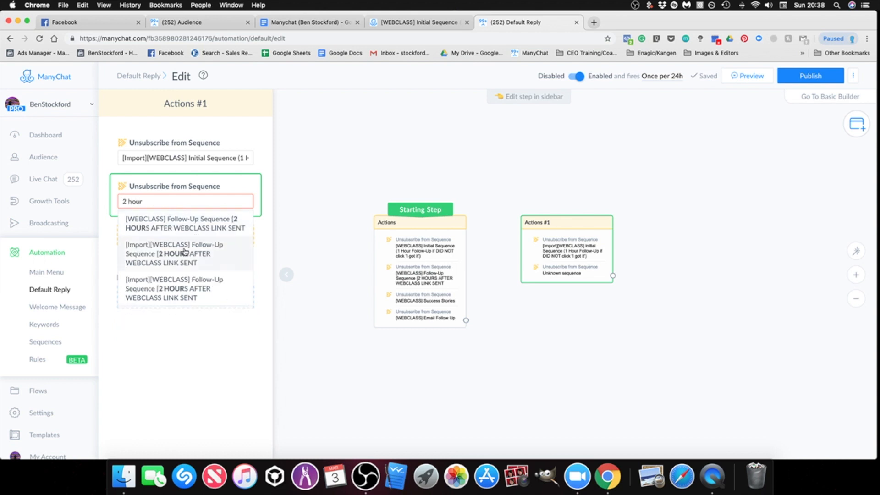
pyautogui.click(181, 259)
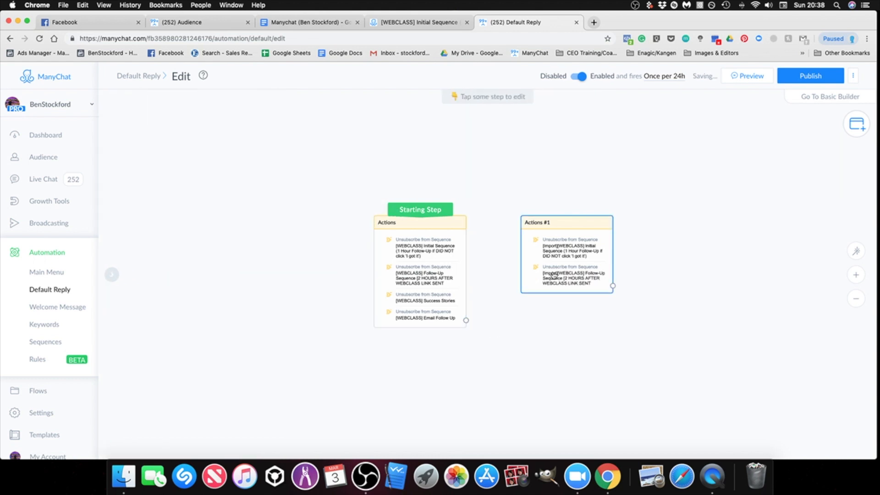
# Step: Add a third Unsubscribe from Sequence action for "[Import][WEBCLASS] Success Stories" to Actions #1
pyautogui.click(188, 236)
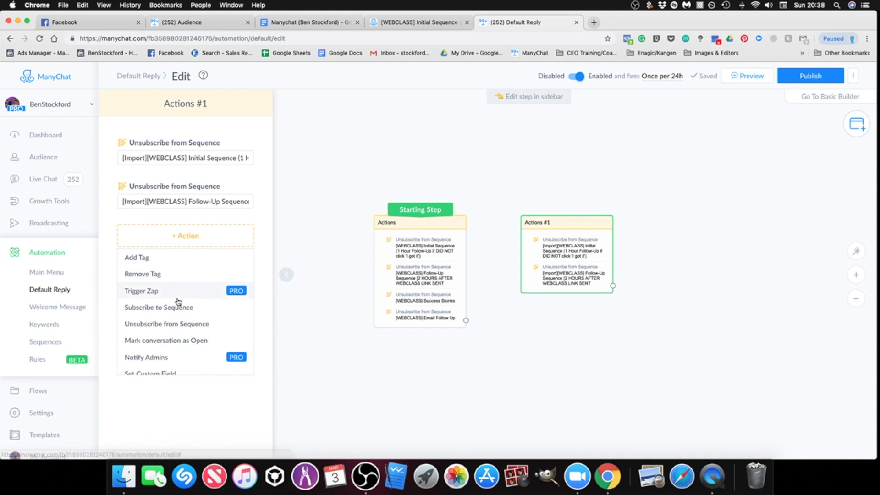
pyautogui.click(176, 329)
pyautogui.click(167, 244)
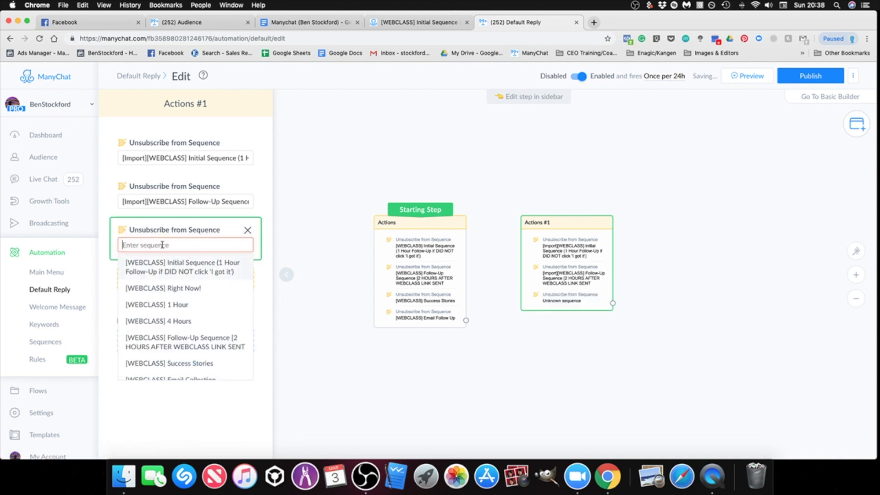
pyautogui.write('success')
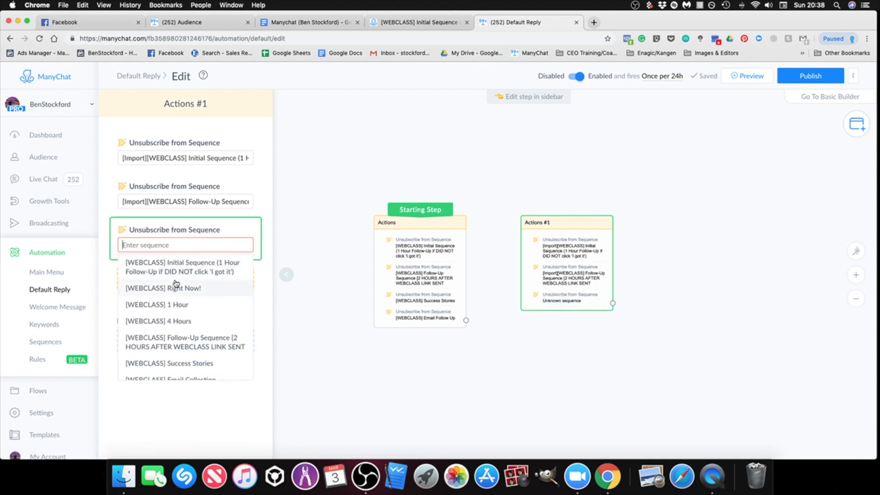
pyautogui.write('succ')
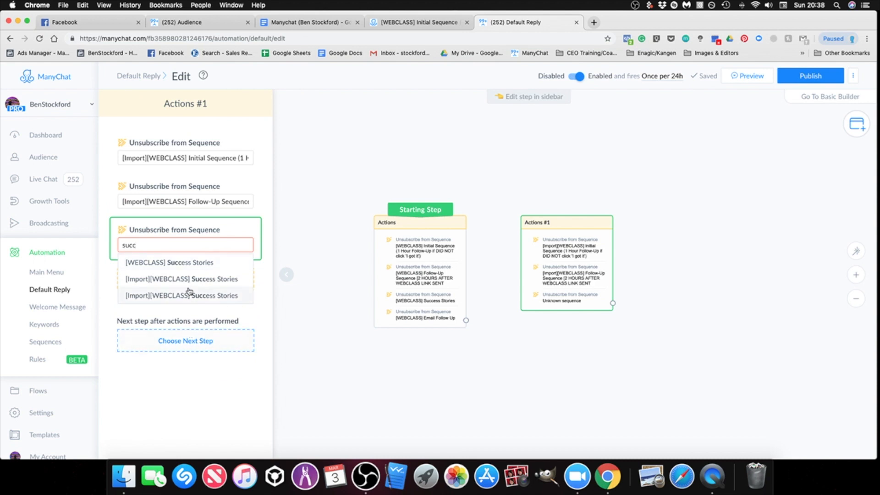
pyautogui.click(189, 279)
pyautogui.click(496, 353)
# Step: Publish the Default Reply flow with the Actions #1 group included
pyautogui.moveTo(627, 333); pyautogui.dragTo(571, 328)
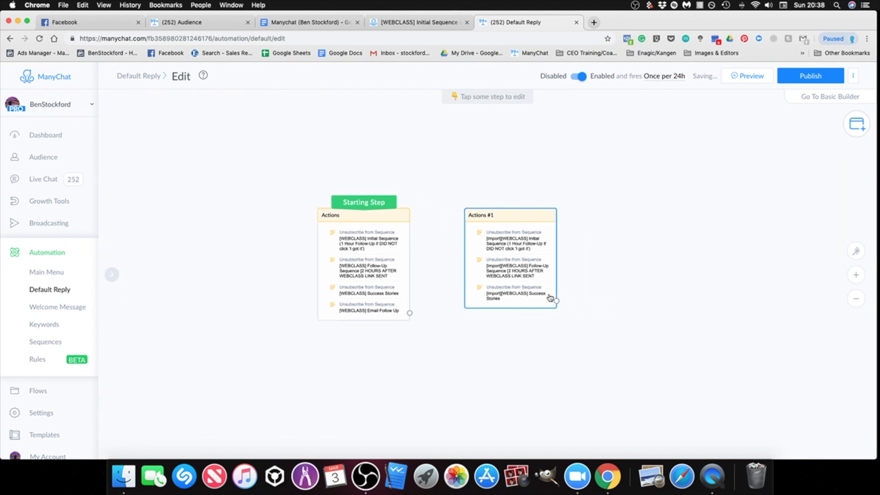
pyautogui.scroll(3, 549, 299)
pyautogui.moveTo(317, 183)
pyautogui.mouseDown()
pyautogui.moveTo(501, 192)
pyautogui.moveTo(316, 193)
pyautogui.mouseUp()
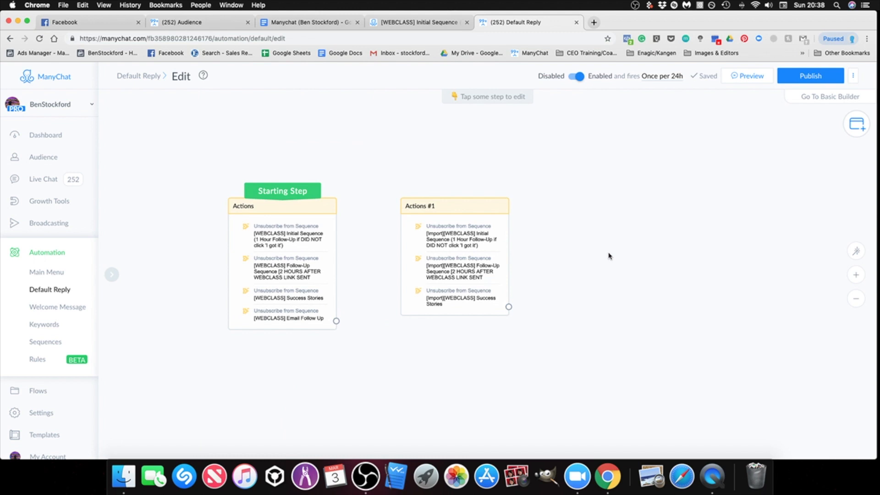
pyautogui.click(803, 78)
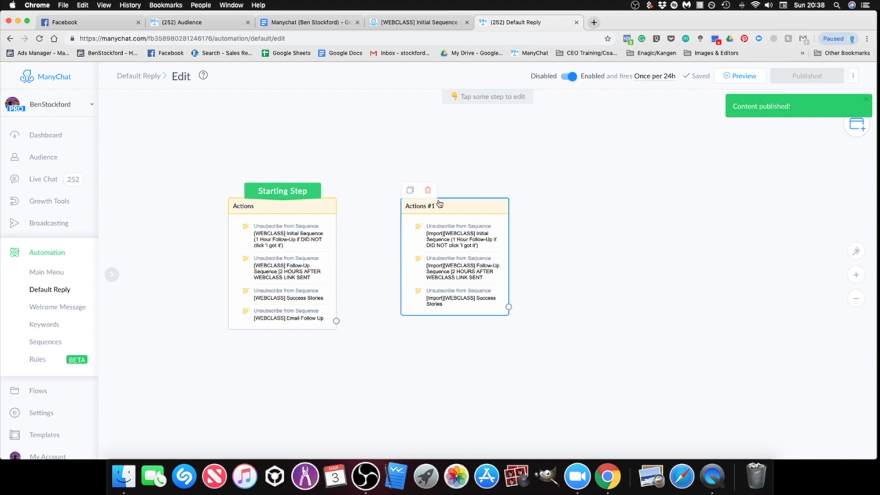
# Step: Delete the Actions #1 group and publish the Default Reply flow with only its starting step
pyautogui.click(428, 190)
pyautogui.click(512, 119)
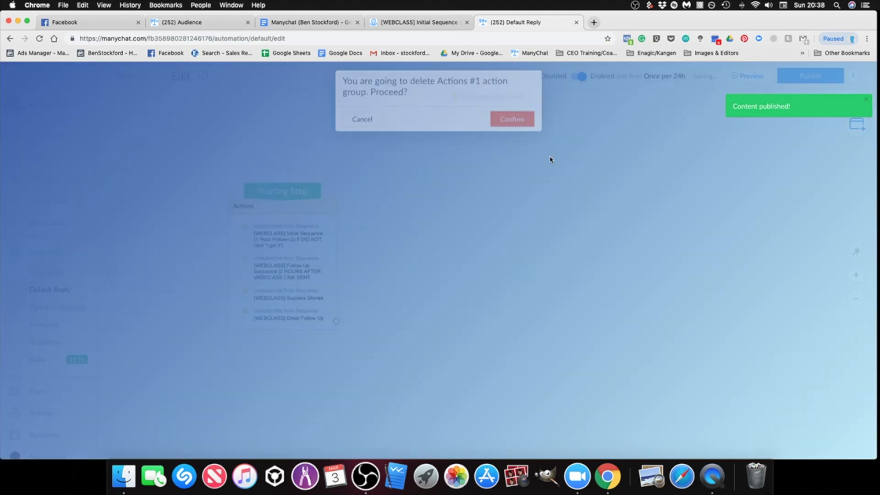
pyautogui.click(803, 78)
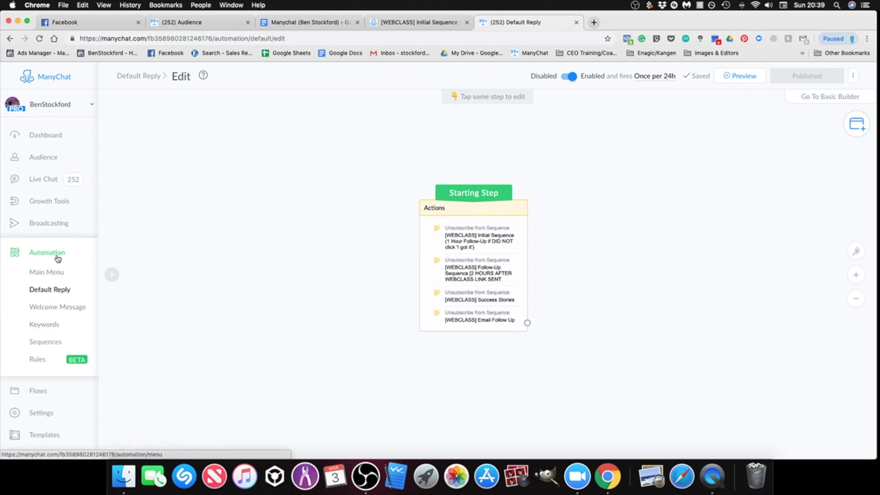
# Step: Open the Welcome Message automation and view its published message with the statistics sidebar collapsed
pyautogui.click(68, 308)
pyautogui.moveTo(756, 258); pyautogui.dragTo(730, 246)
pyautogui.moveTo(704, 195); pyautogui.dragTo(697, 206)
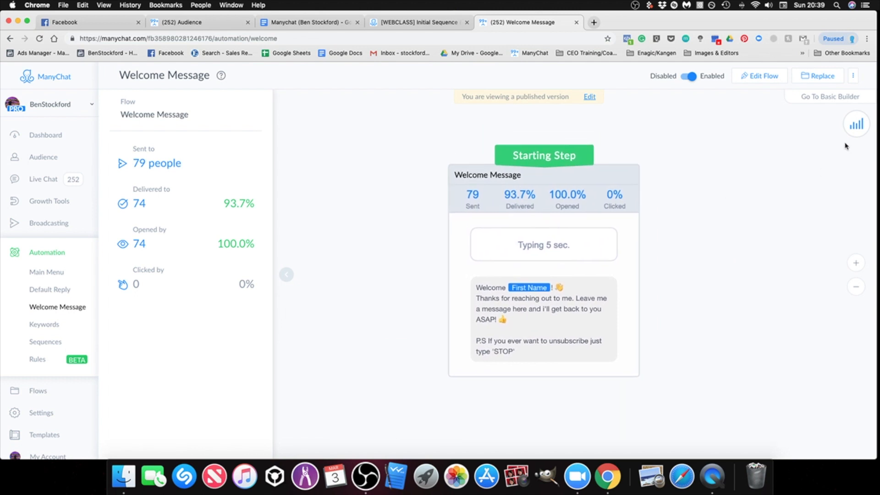
pyautogui.scroll(-2, 703, 250)
pyautogui.moveTo(413, 257); pyautogui.dragTo(404, 259)
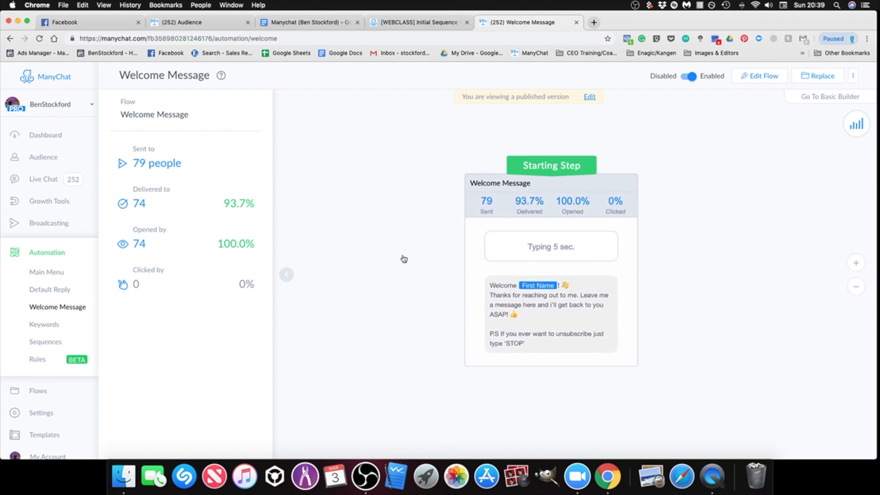
pyautogui.click(286, 275)
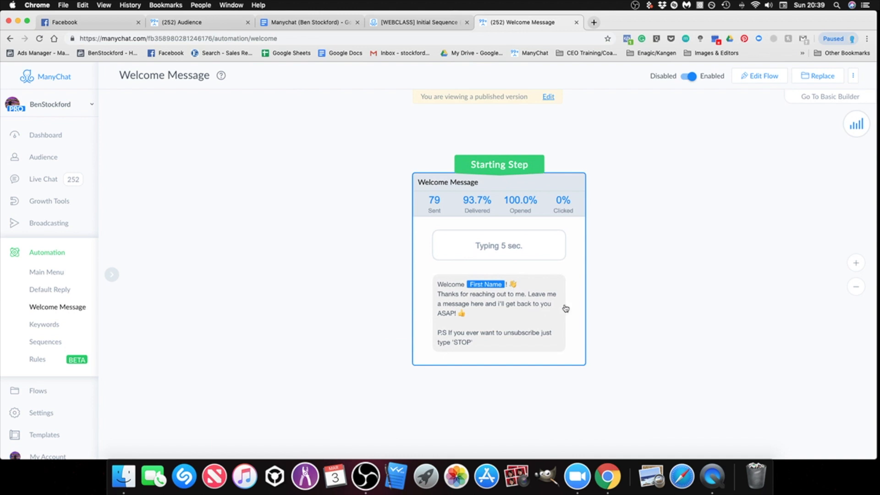
# Step: Open the Welcome Message flow for editing and examine the message step's typing delay and welcome text
pyautogui.click(548, 98)
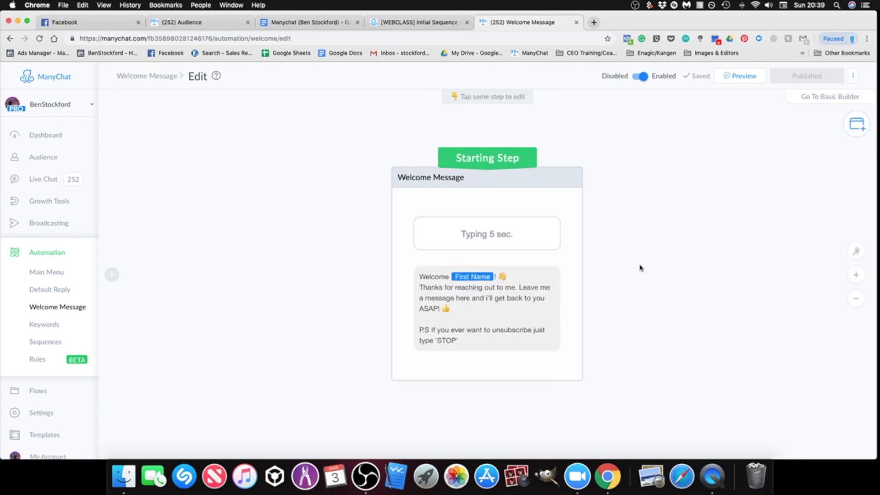
pyautogui.click(571, 294)
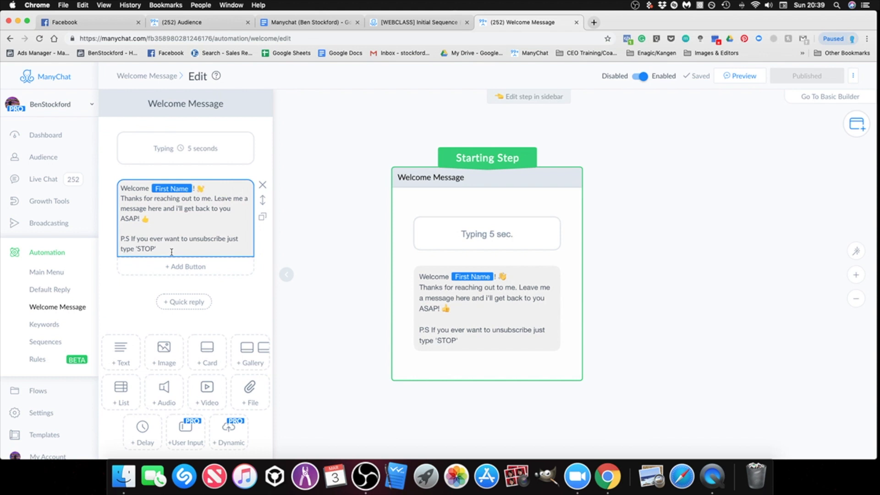
pyautogui.click(651, 260)
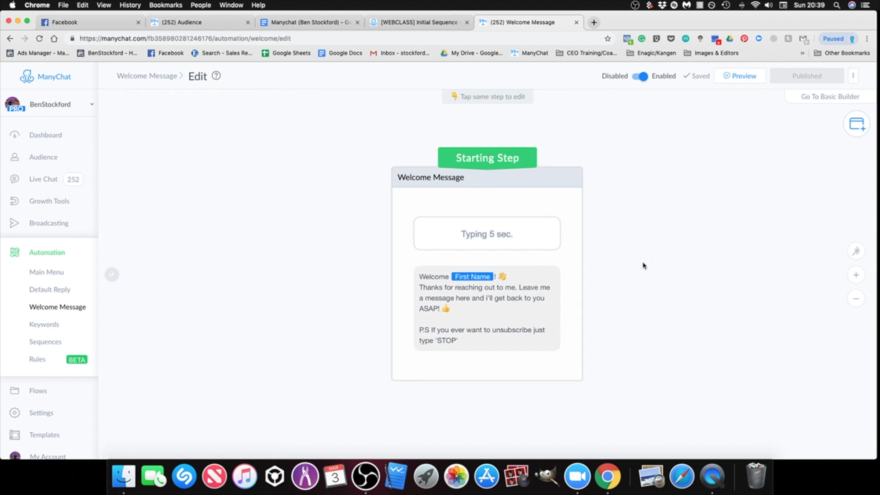
pyautogui.click(575, 303)
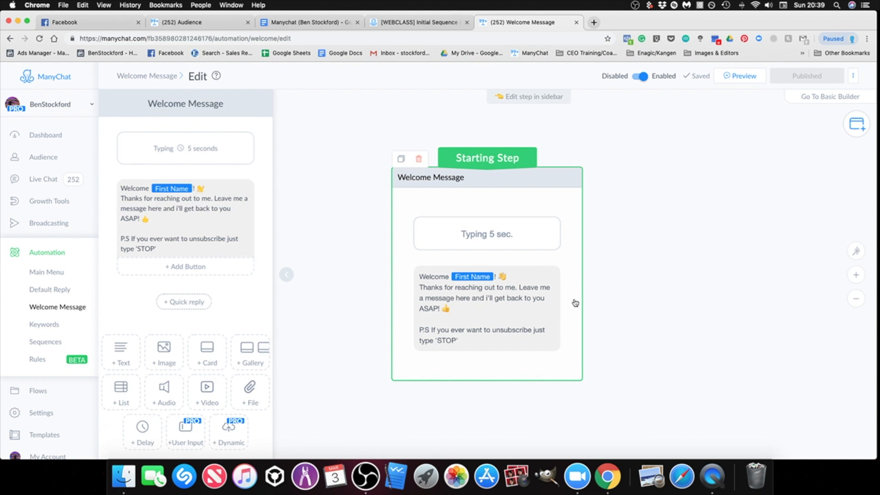
pyautogui.click(674, 301)
pyautogui.click(564, 319)
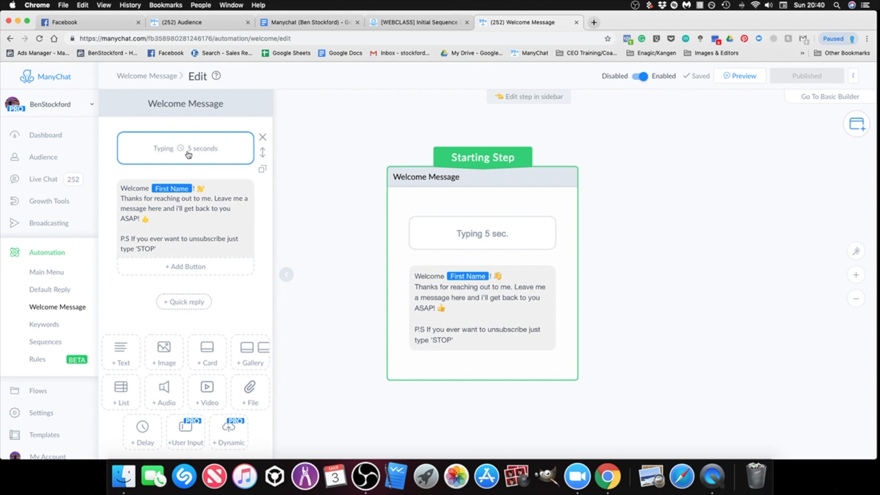
# Step: Compare the welcome message text with the Welcome Message script in the ManyChat Google Doc, and return to the flow editor
pyautogui.click(173, 250)
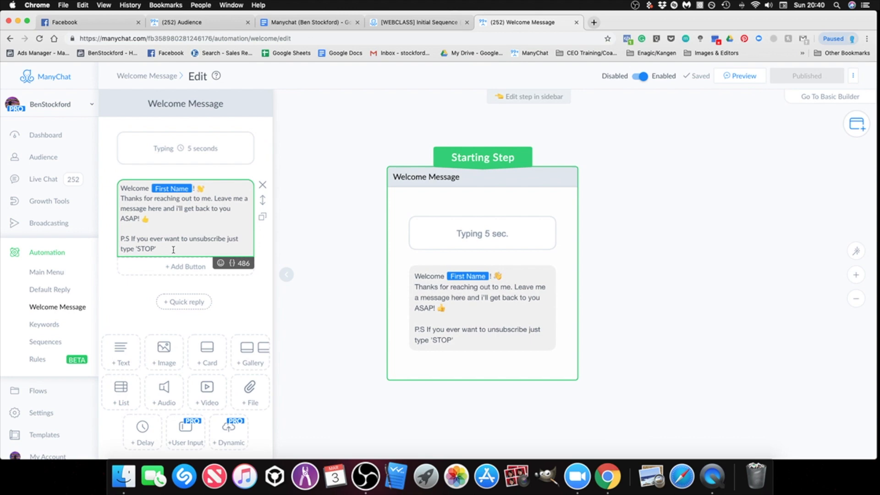
pyautogui.click(320, 22)
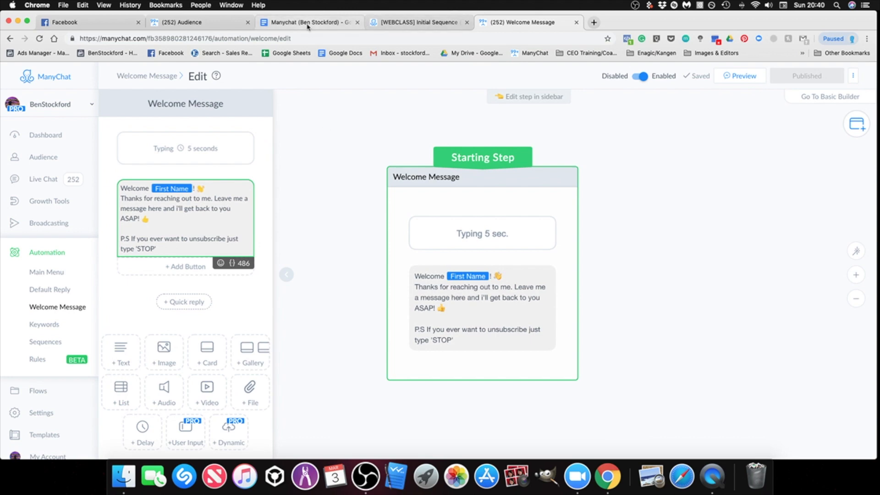
pyautogui.scroll(-2, 651, 355)
pyautogui.scroll(-12, 651, 354)
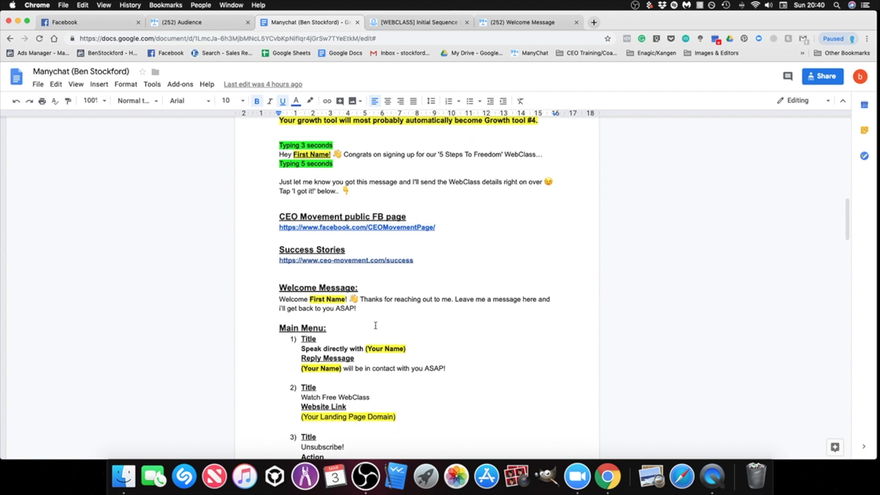
pyautogui.scroll(-1, 380, 326)
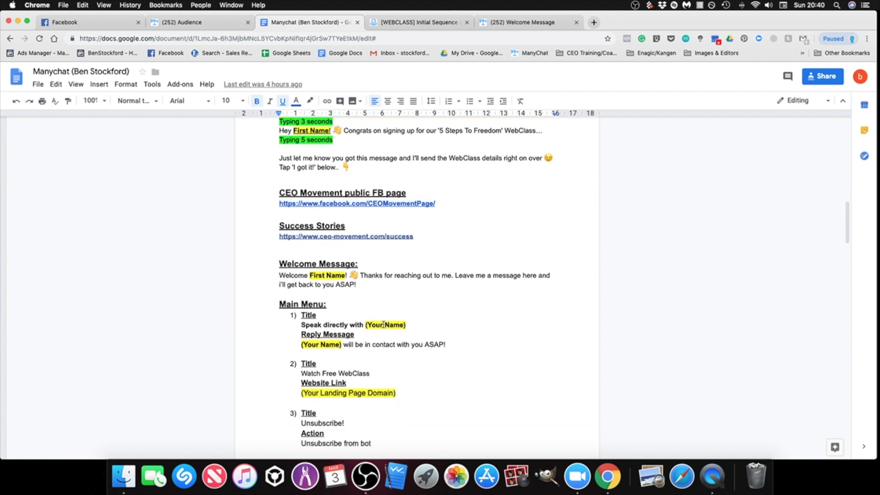
pyautogui.scroll(2, 511, 344)
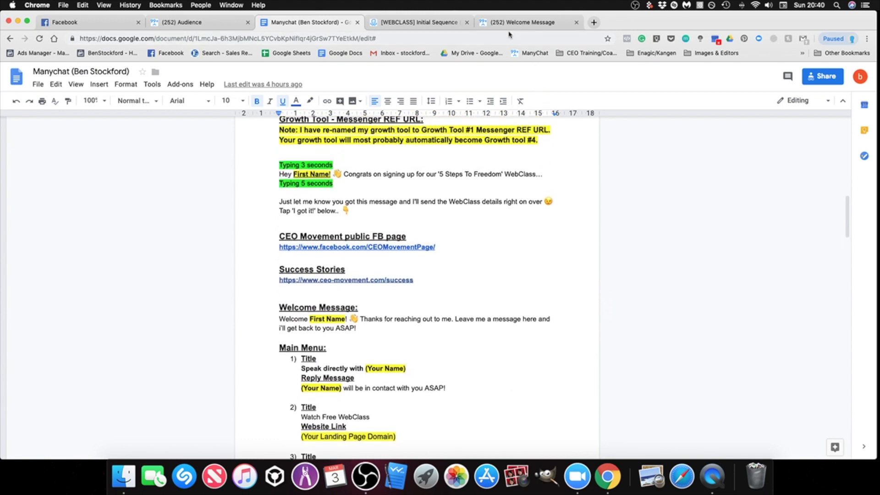
pyautogui.click(513, 23)
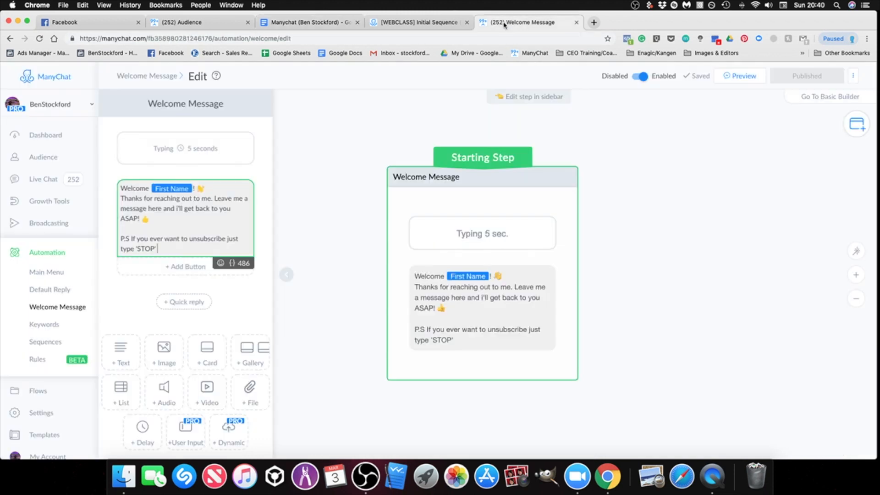
# Step: Reopen the Welcome Message starting step to check its content and published status, and close its editor
pyautogui.click(618, 306)
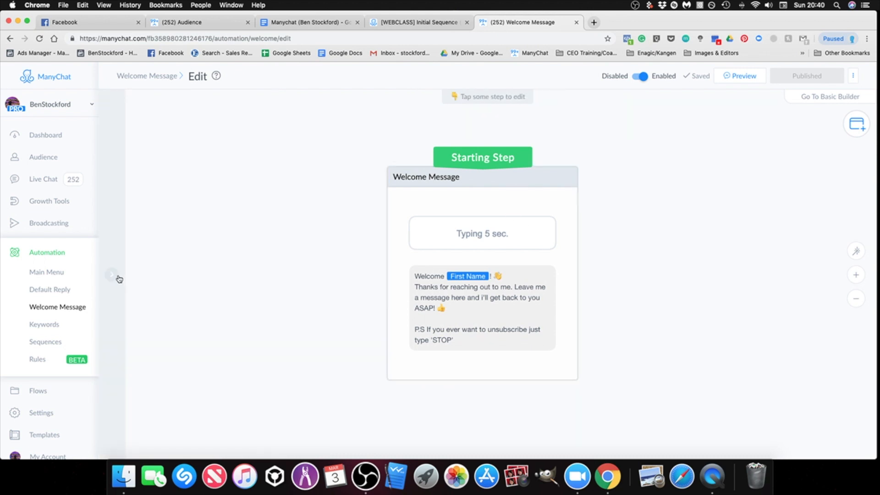
pyautogui.click(117, 277)
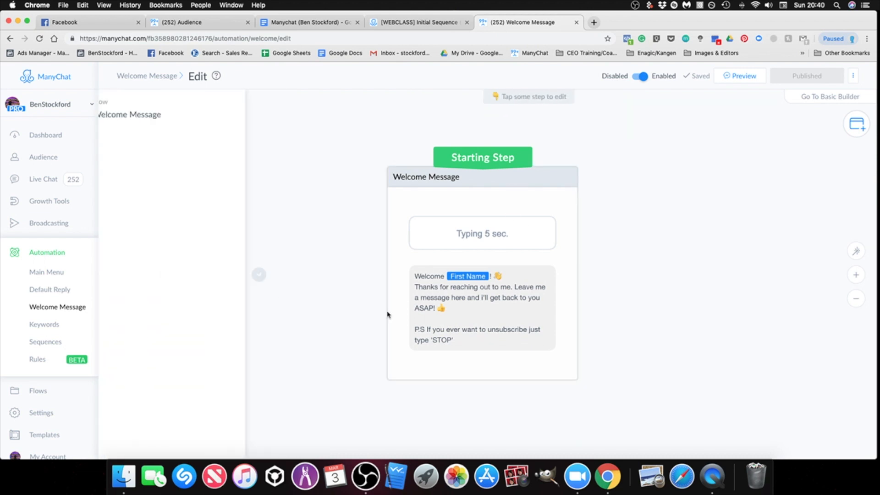
pyautogui.click(570, 301)
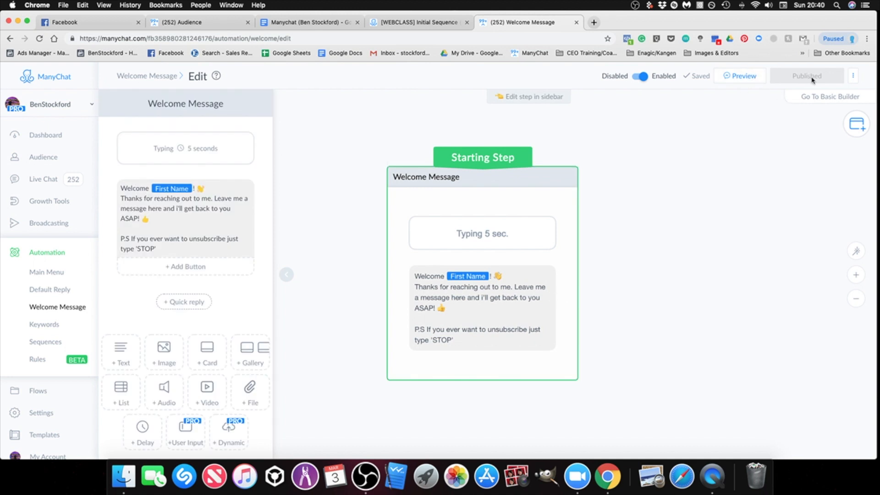
pyautogui.click(731, 231)
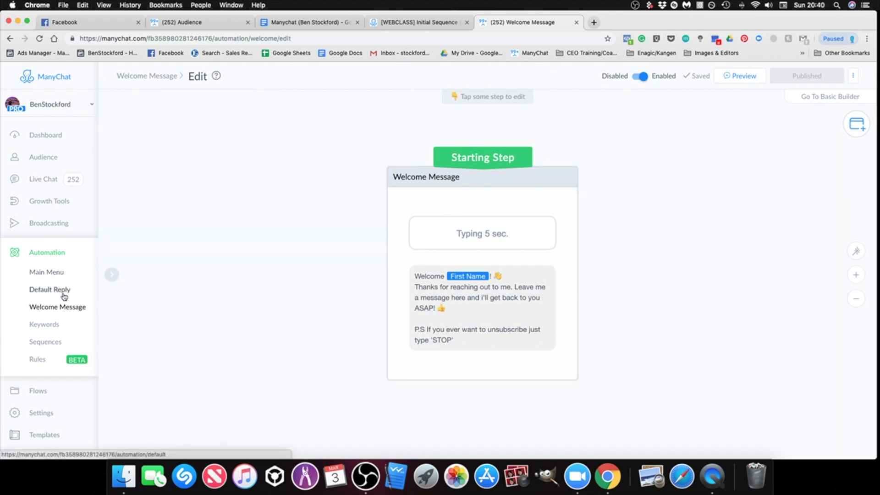
# Step: Create a new custom automation rule and give it a Date/Time based trigger
pyautogui.click(38, 360)
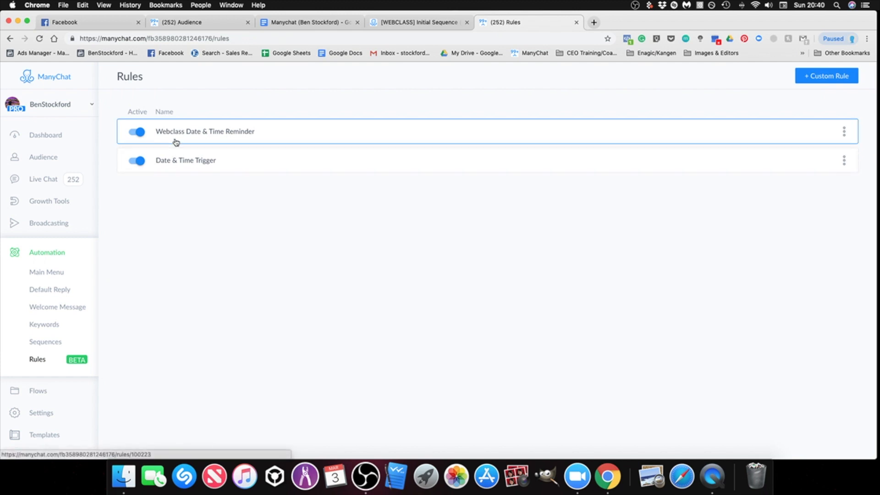
pyautogui.click(814, 82)
pyautogui.click(295, 148)
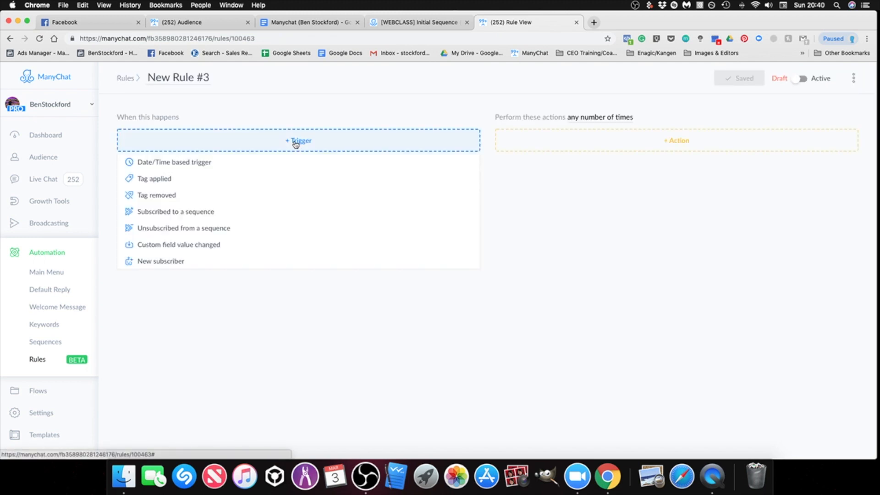
pyautogui.click(160, 166)
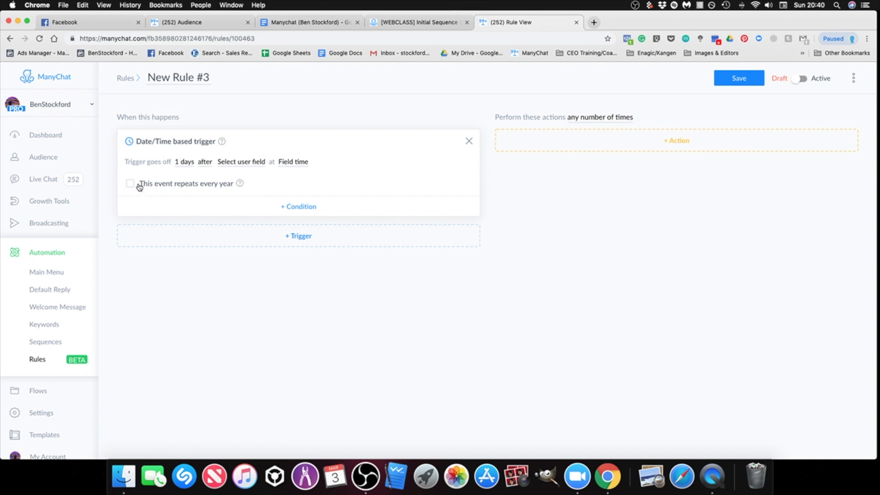
# Step: Set the rule's trigger to go off at the day of the [Imports] Date & Time field, at the field time
pyautogui.click(184, 164)
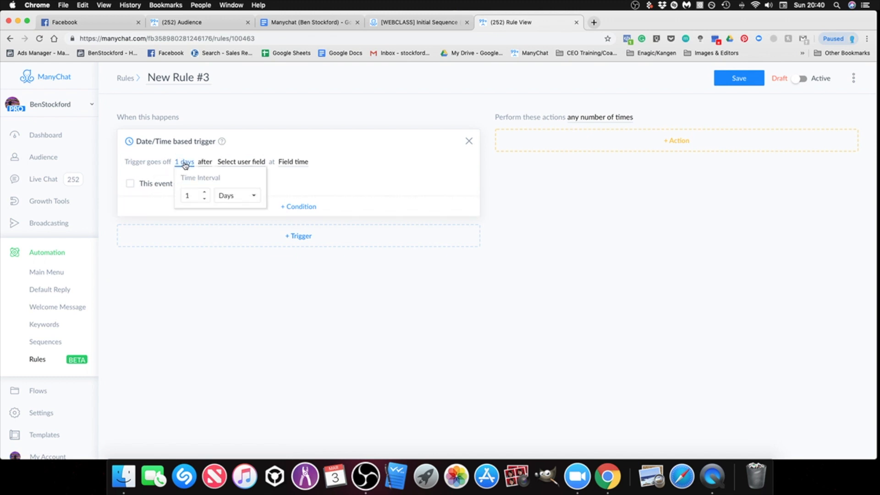
pyautogui.click(234, 191)
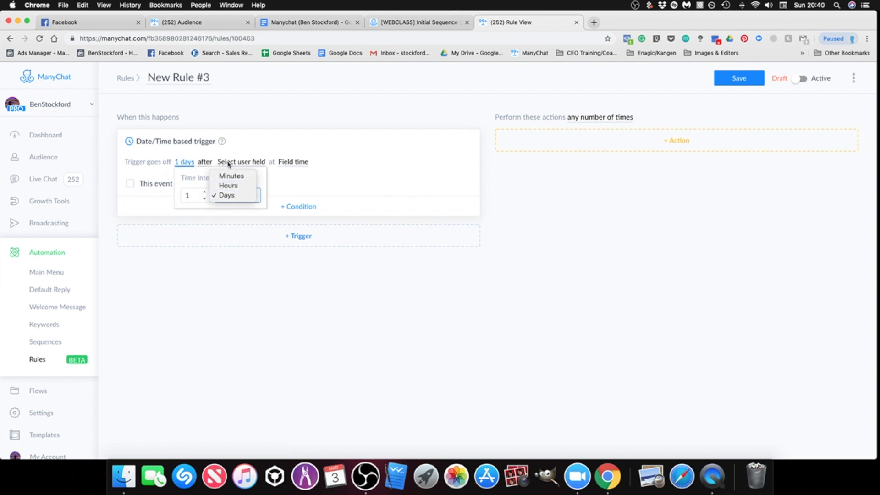
pyautogui.click(215, 163)
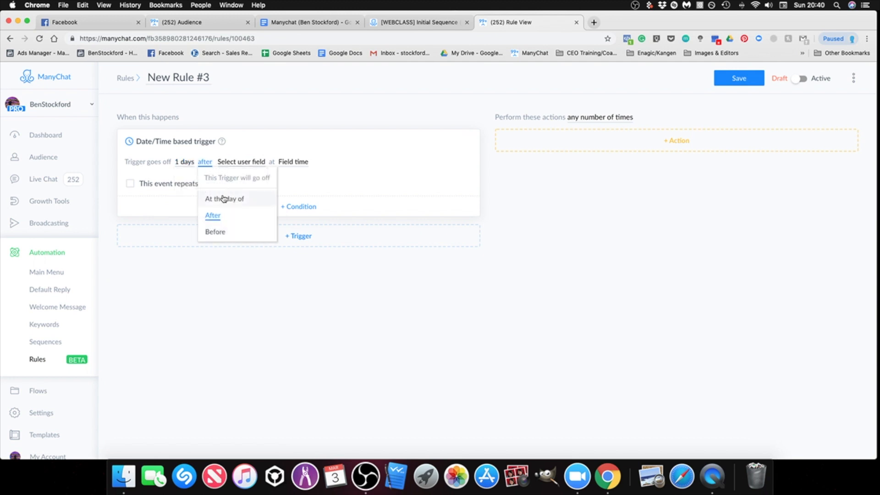
pyautogui.click(224, 201)
pyautogui.click(229, 162)
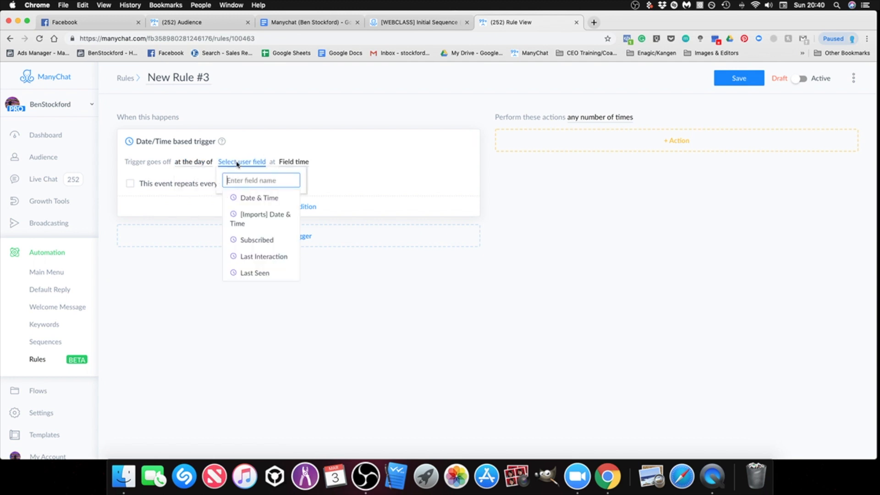
pyautogui.click(258, 220)
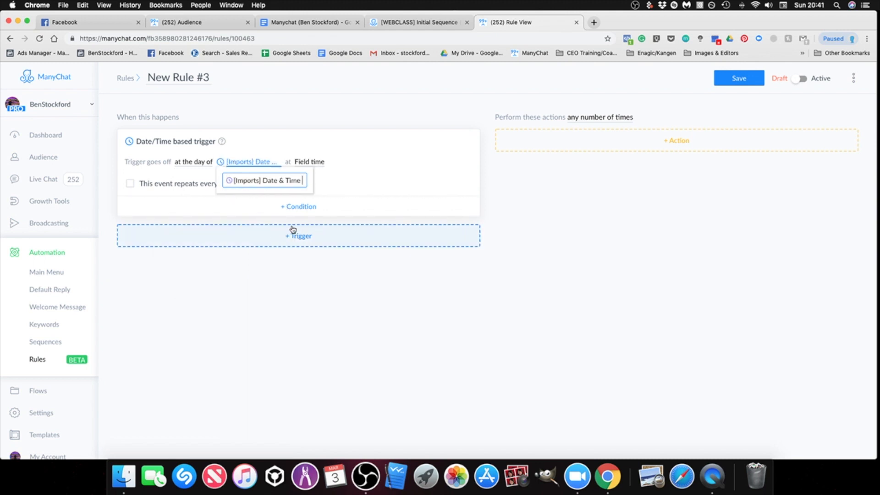
pyautogui.click(397, 272)
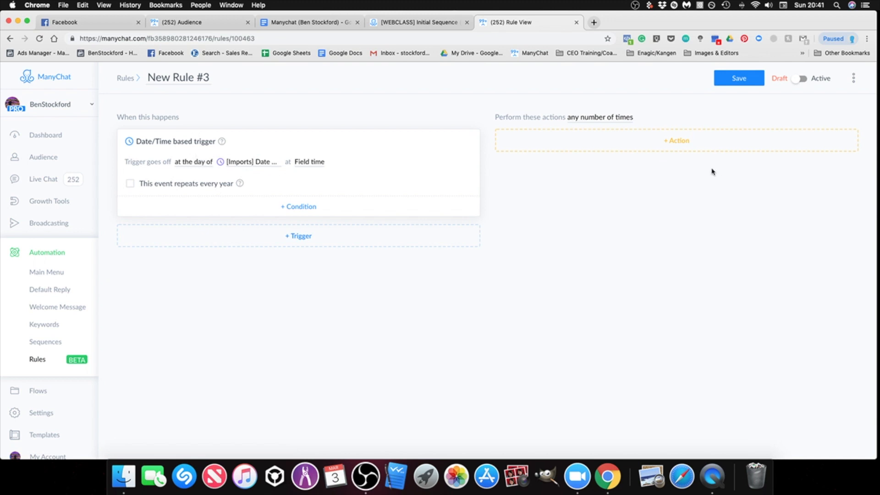
# Step: Add a Subscribe to Sequence action to the rule using the [WEBCLASS][RULE] Selected Specific WebClass Time sequence
pyautogui.click(662, 148)
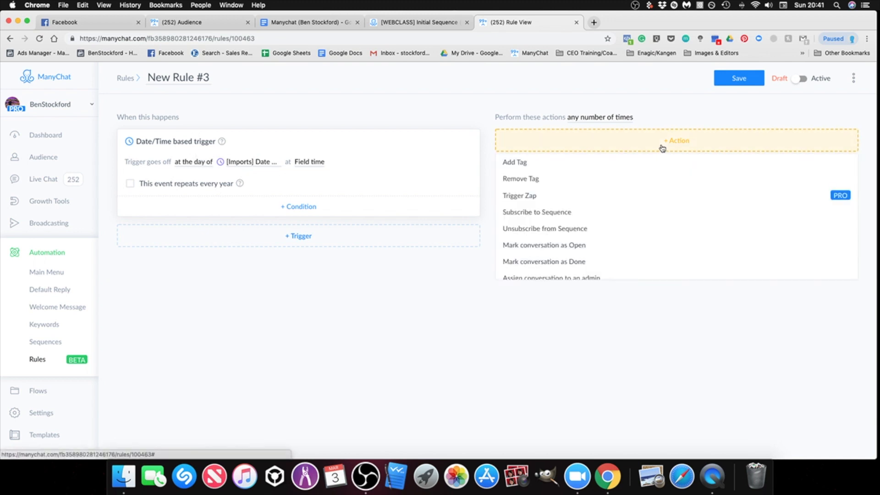
pyautogui.click(571, 218)
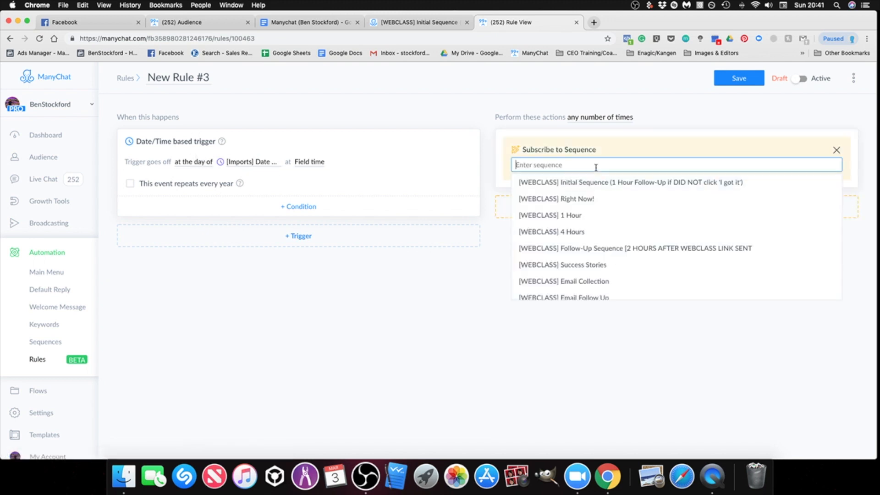
pyautogui.scroll(-8, 630, 239)
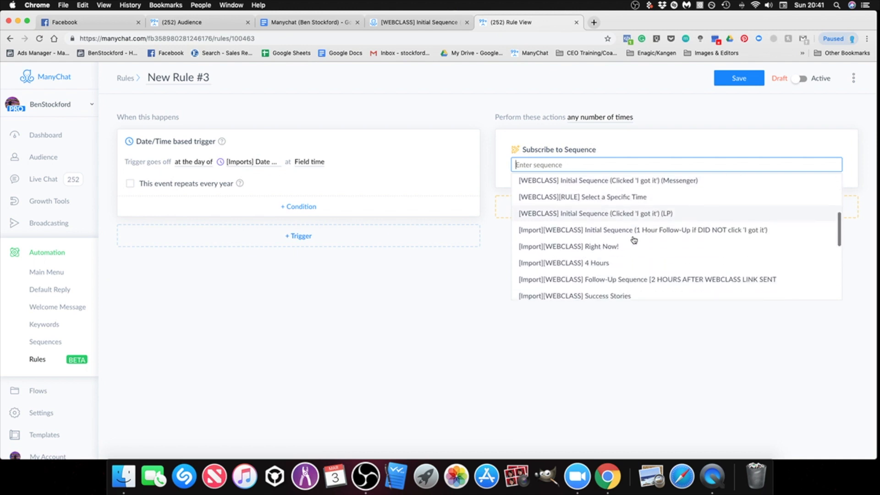
pyautogui.scroll(-5, 648, 251)
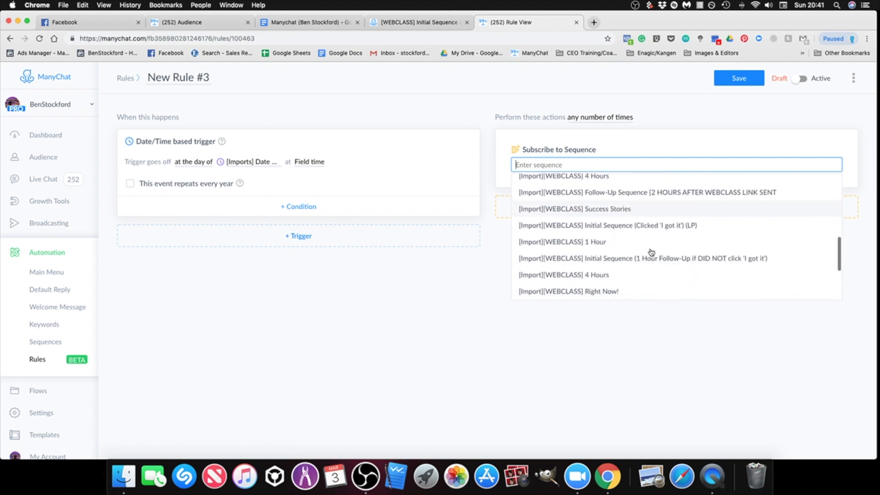
pyautogui.scroll(-2, 652, 253)
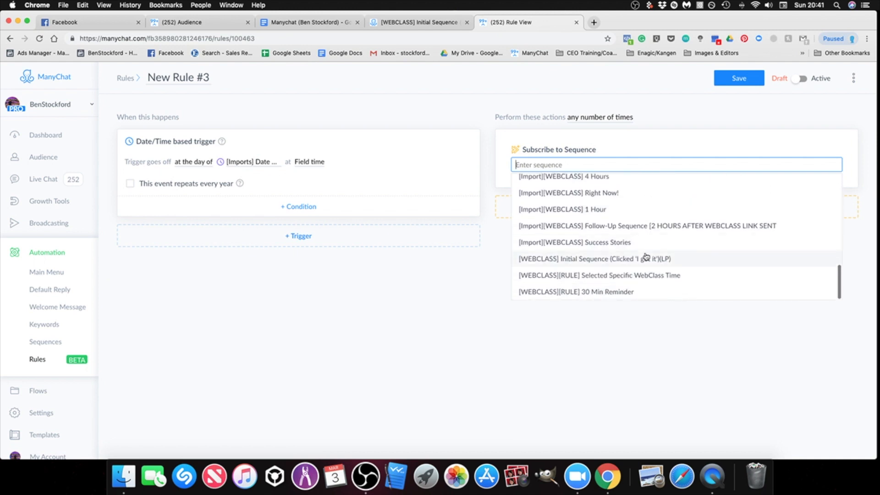
pyautogui.click(590, 280)
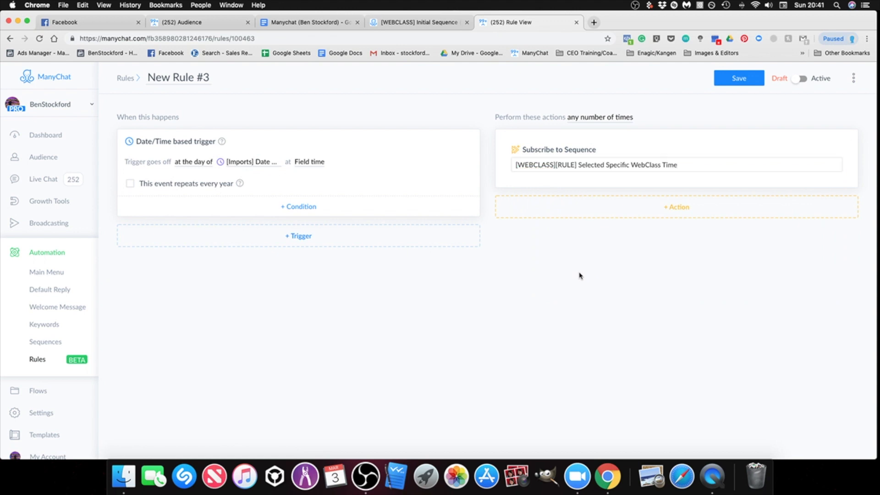
# Step: Add a second Subscribe to Sequence action using an [Import][WEBCLASS] Follow-Up Sequence [2 HOURS AFTER WEBCLASS LINK SENT sequence
pyautogui.click(665, 214)
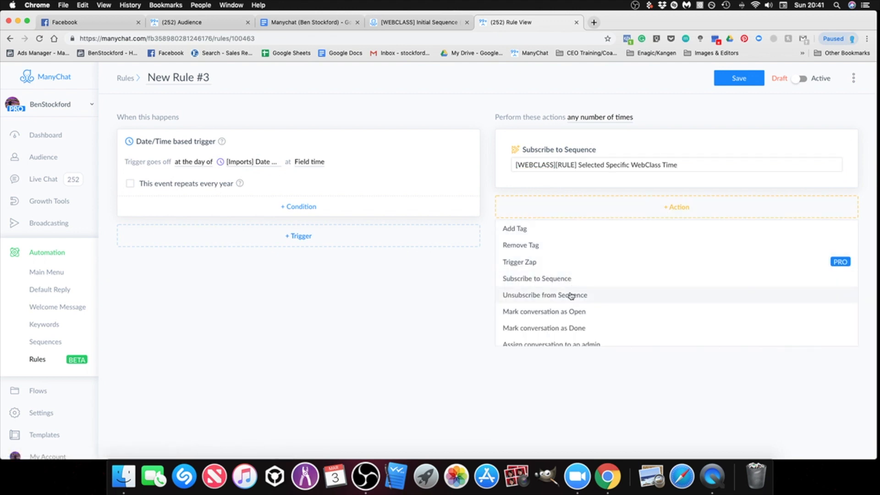
pyautogui.click(569, 279)
pyautogui.click(625, 209)
pyautogui.scroll(-5, 641, 302)
pyautogui.scroll(3, 613, 288)
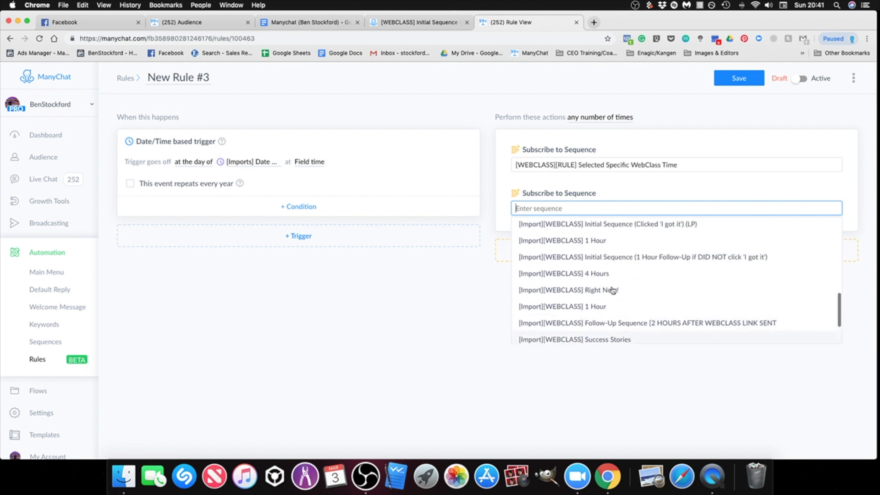
pyautogui.click(613, 326)
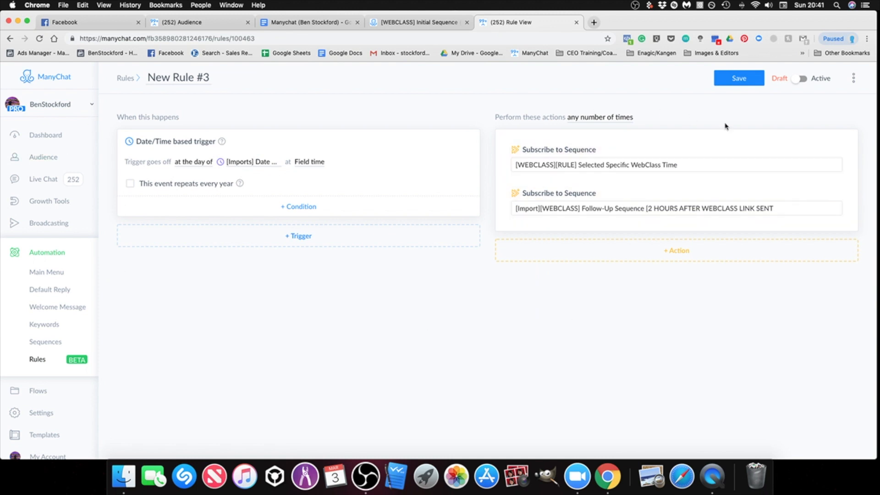
# Step: Delete the rule New Rule #3 from the automation rules
pyautogui.click(750, 80)
pyautogui.click(855, 85)
pyautogui.click(814, 117)
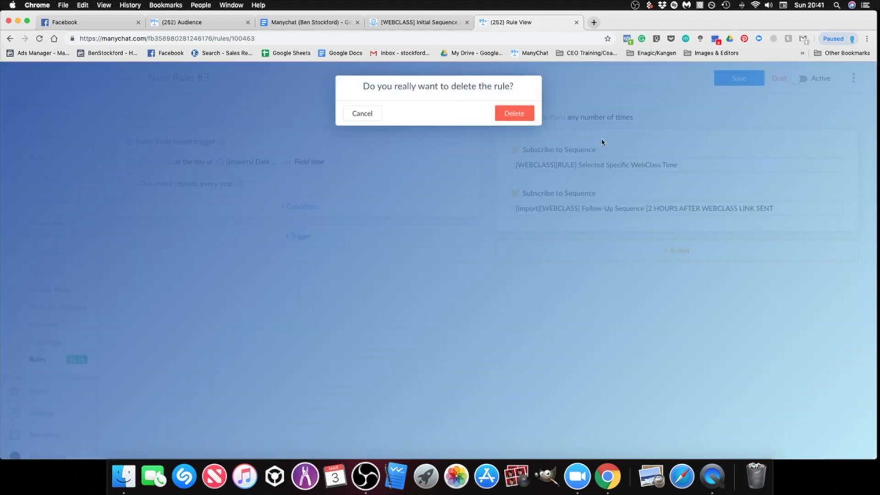
pyautogui.click(516, 115)
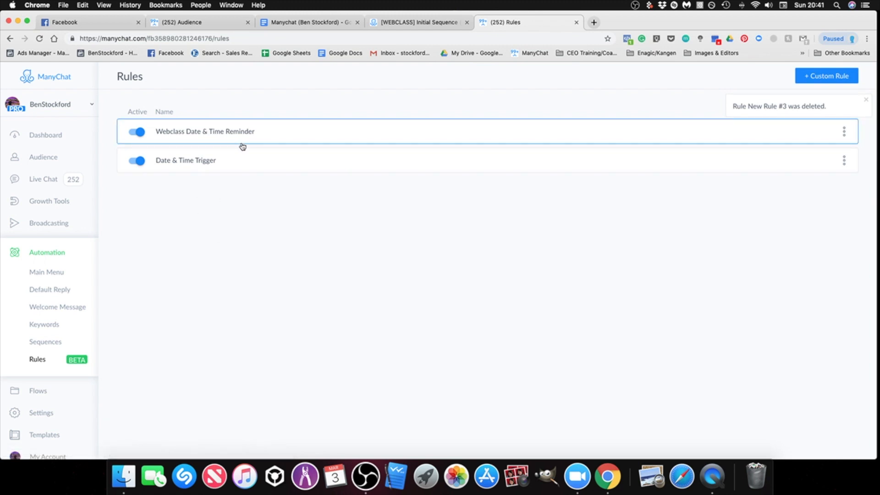
# Step: Open the Date & Time Trigger and Webclass Date & Time Reminder rules and examine their triggers and sequence actions
pyautogui.click(229, 160)
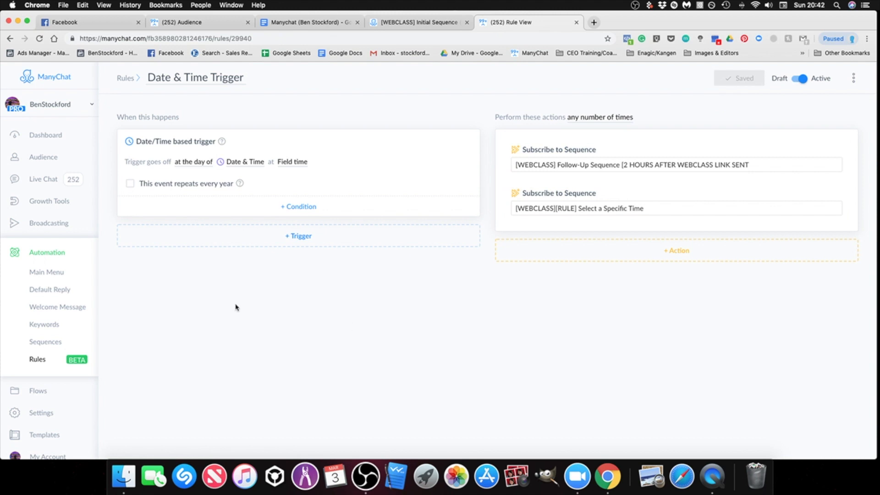
pyautogui.click(45, 360)
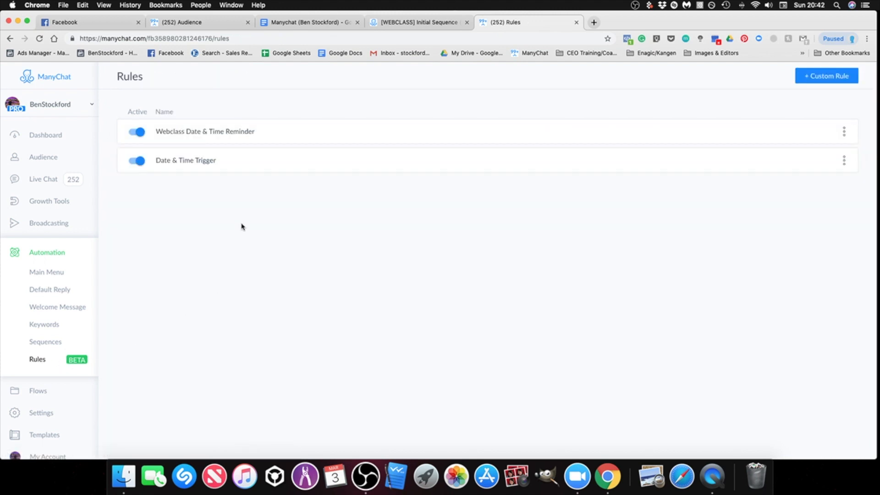
pyautogui.click(229, 136)
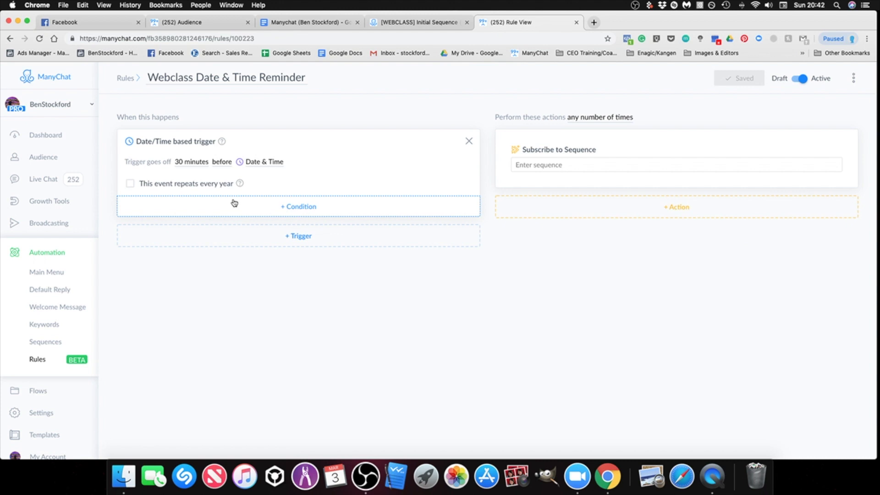
pyautogui.click(528, 166)
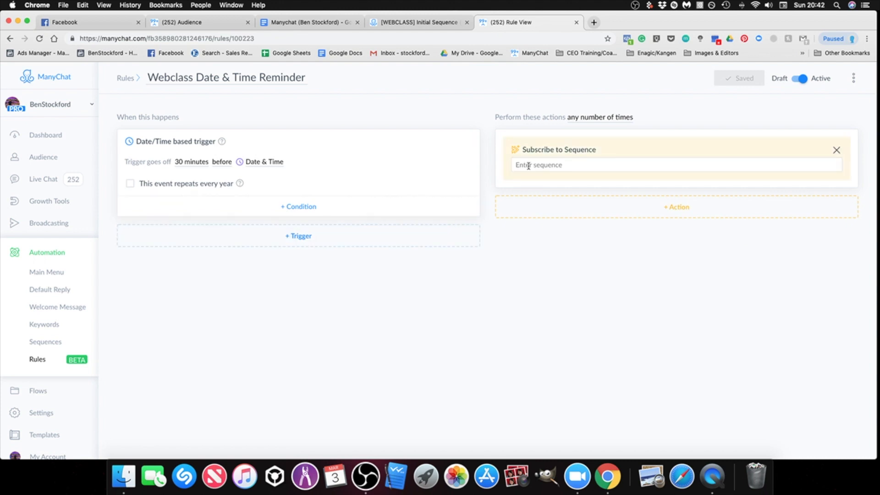
pyautogui.click(463, 283)
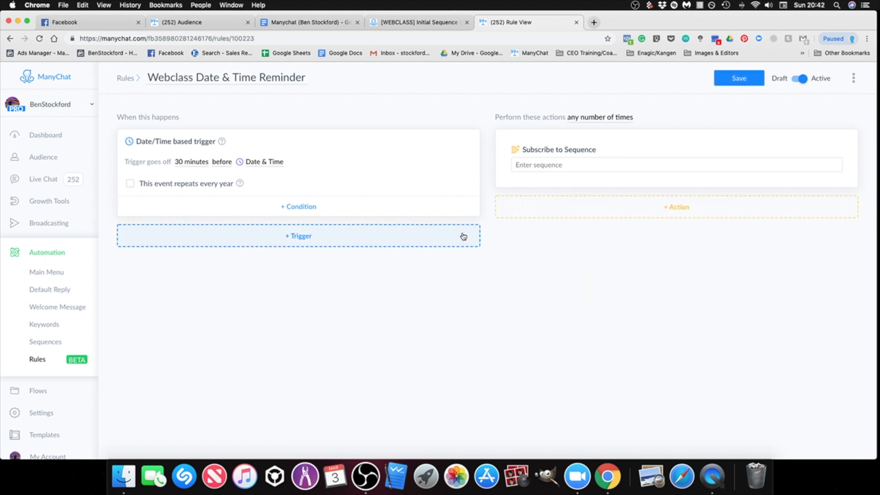
# Step: Review the selectable sequences and the trigger's time interval in the Webclass Date & Time Reminder rule
pyautogui.click(543, 168)
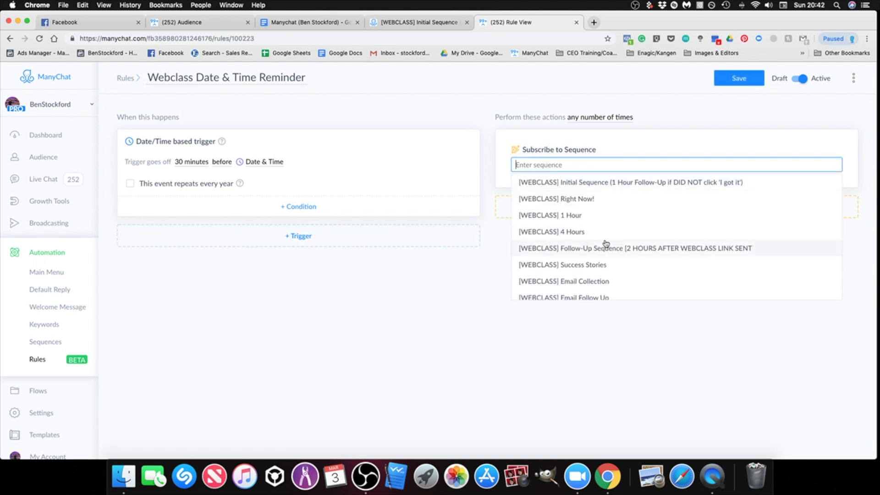
pyautogui.scroll(-1, 627, 230)
pyautogui.scroll(-3, 628, 230)
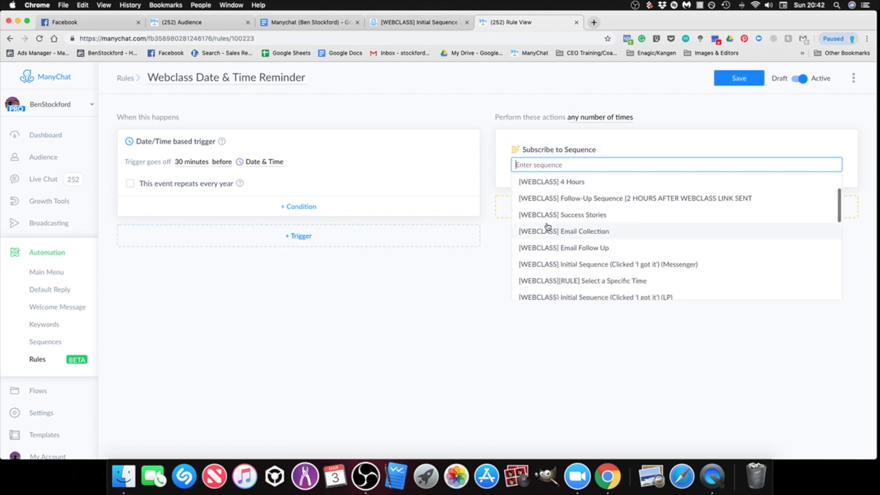
pyautogui.click(322, 301)
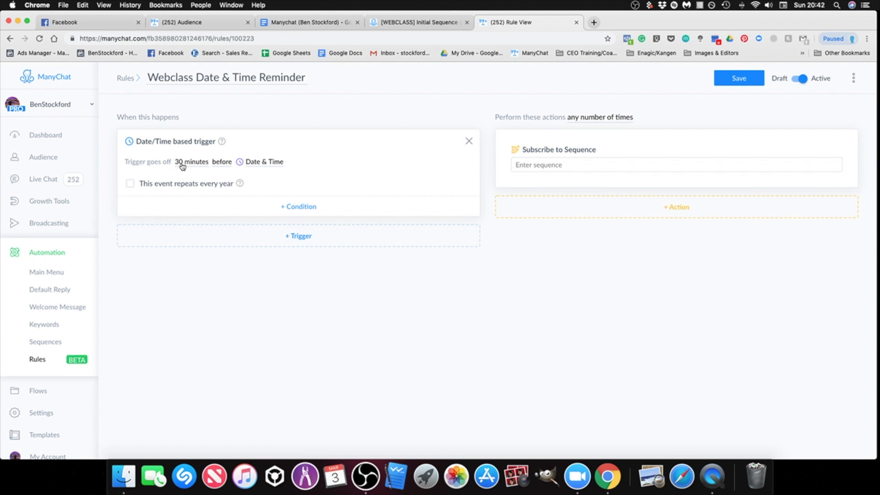
pyautogui.click(193, 164)
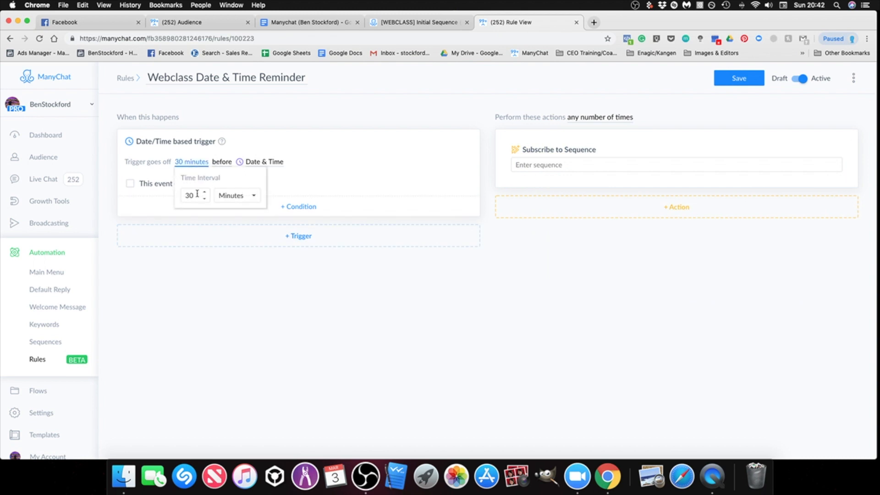
pyautogui.click(534, 305)
# Step: Set the rule's Subscribe to Sequence action to [WEBCLASS][RULE] 30 Min Reminder and save the rule
pyautogui.click(546, 166)
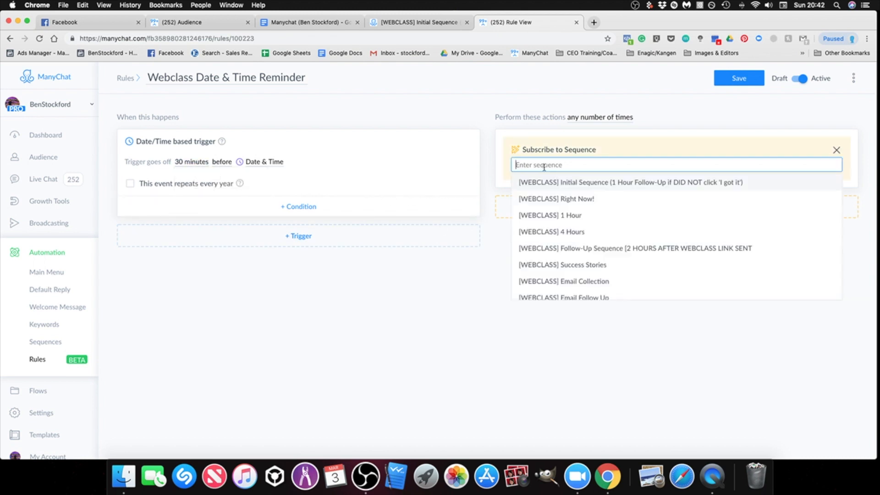
pyautogui.scroll(-10, 642, 243)
pyautogui.scroll(-3, 646, 244)
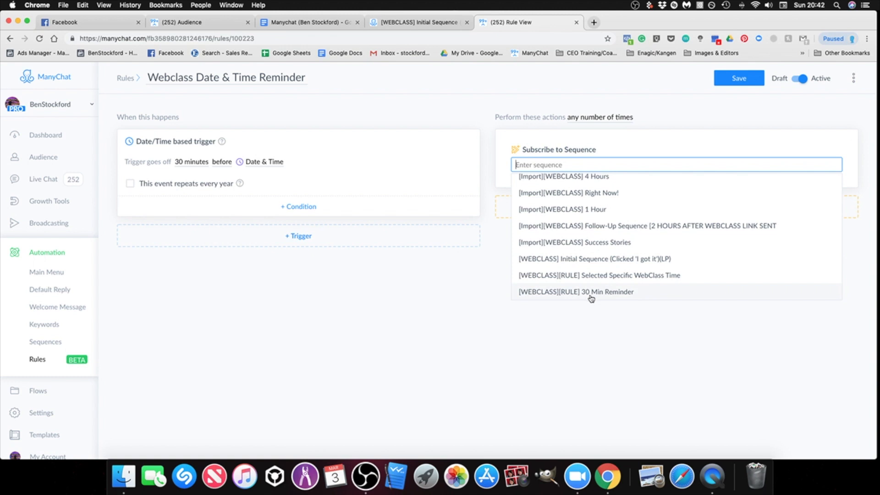
pyautogui.click(614, 292)
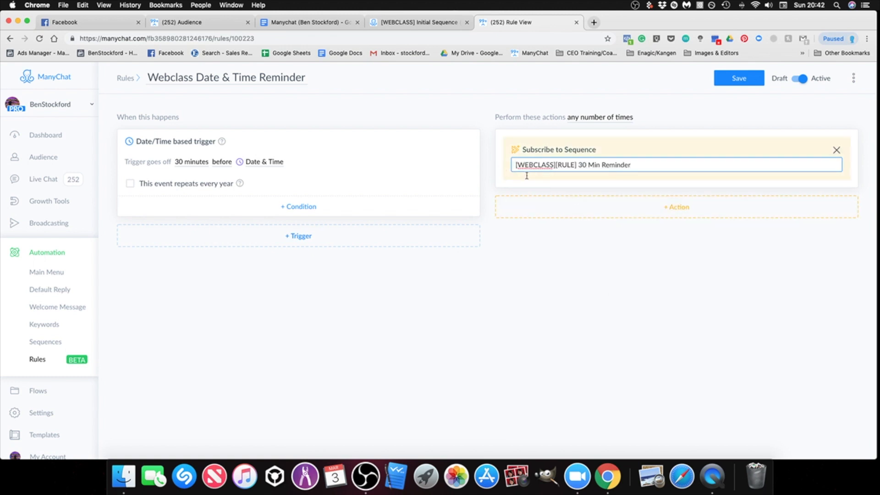
pyautogui.click(653, 206)
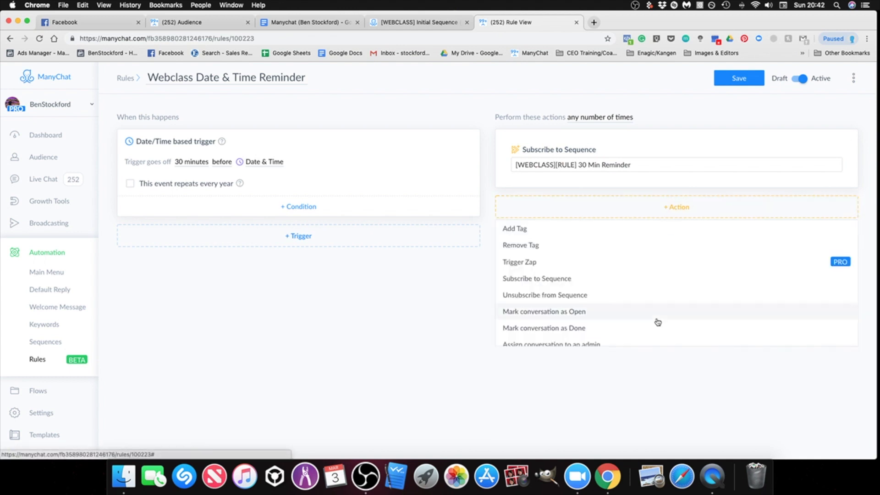
pyautogui.click(398, 281)
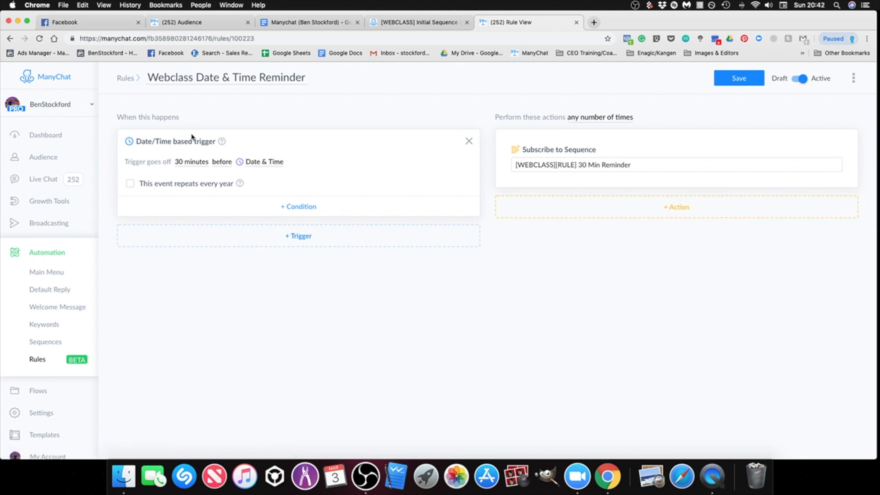
pyautogui.click(745, 81)
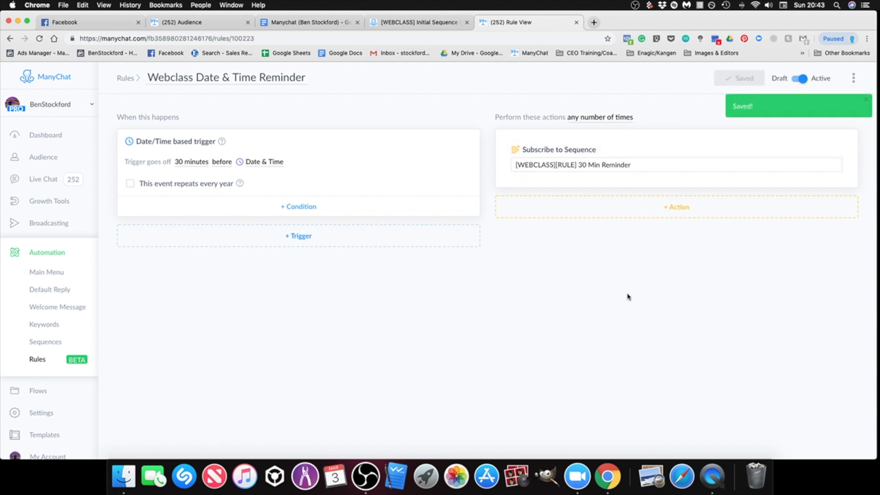
# Step: Return to the rules list and reopen the Webclass Date & Time Reminder rule to examine its name and options
pyautogui.click(40, 362)
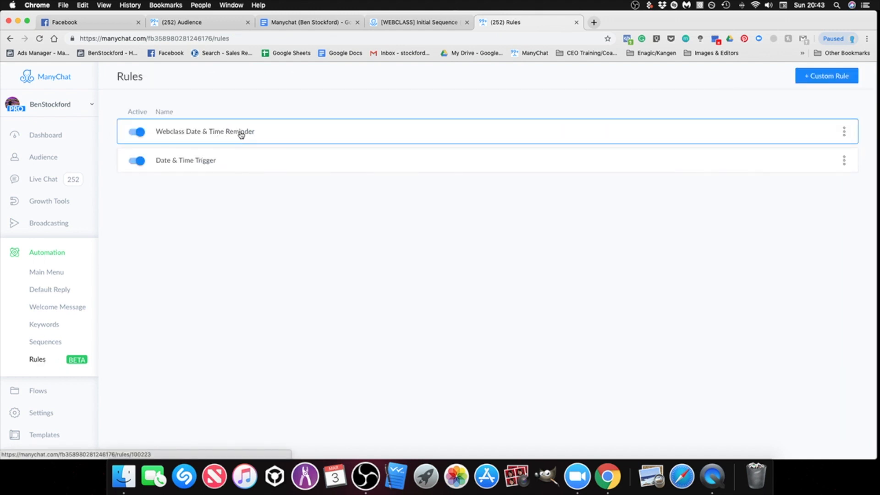
pyautogui.click(204, 134)
pyautogui.click(164, 82)
pyautogui.moveTo(149, 80); pyautogui.dragTo(290, 81)
pyautogui.click(10, 40)
pyautogui.click(844, 131)
pyautogui.click(705, 256)
pyautogui.click(280, 133)
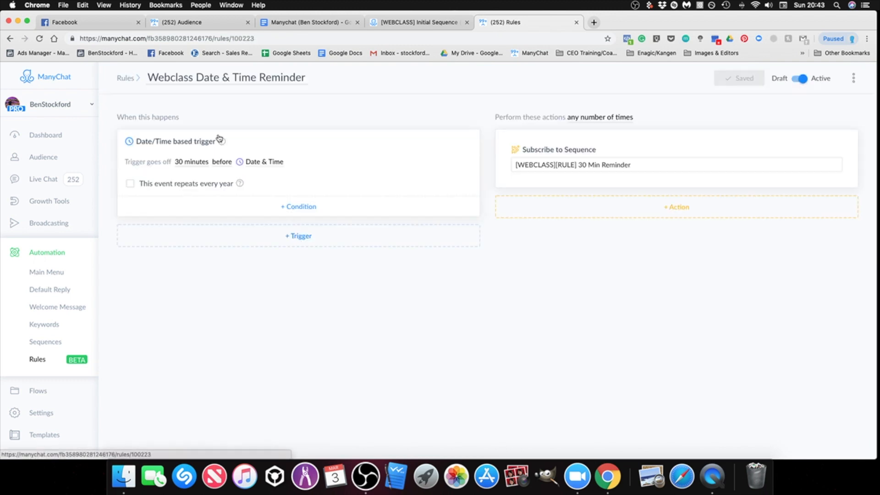
pyautogui.tripleClick(163, 81)
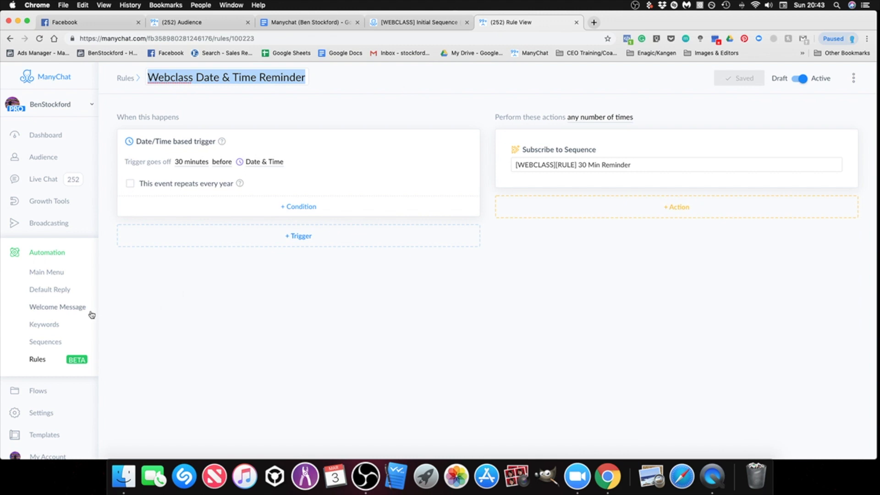
pyautogui.click(36, 359)
# Step: Look over the automation main menu and review the custom fields in the bot settings
pyautogui.click(56, 250)
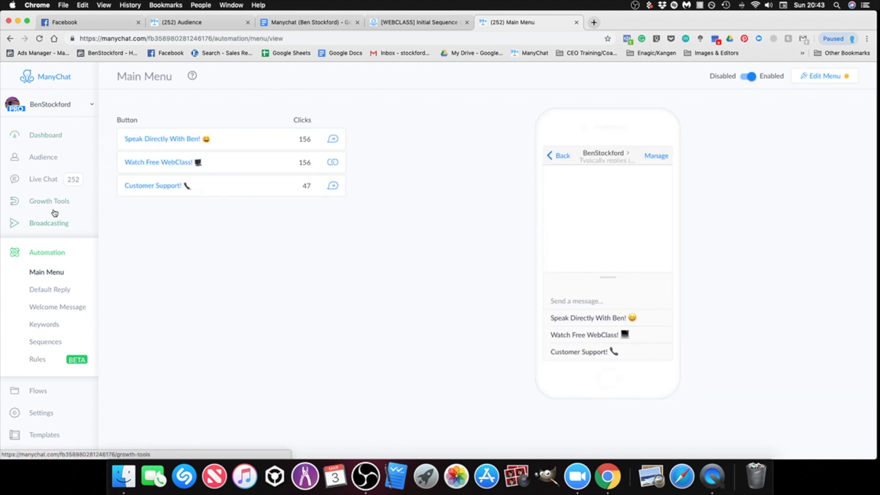
pyautogui.scroll(-2, 55, 211)
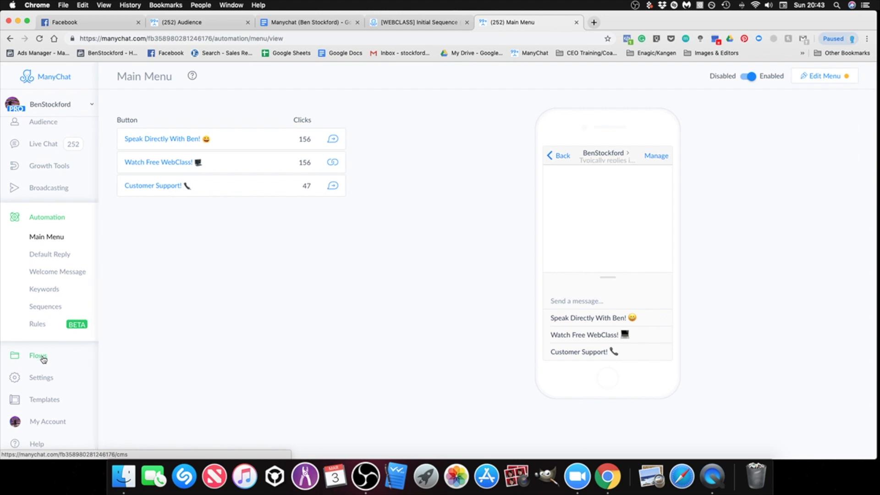
pyautogui.click(44, 384)
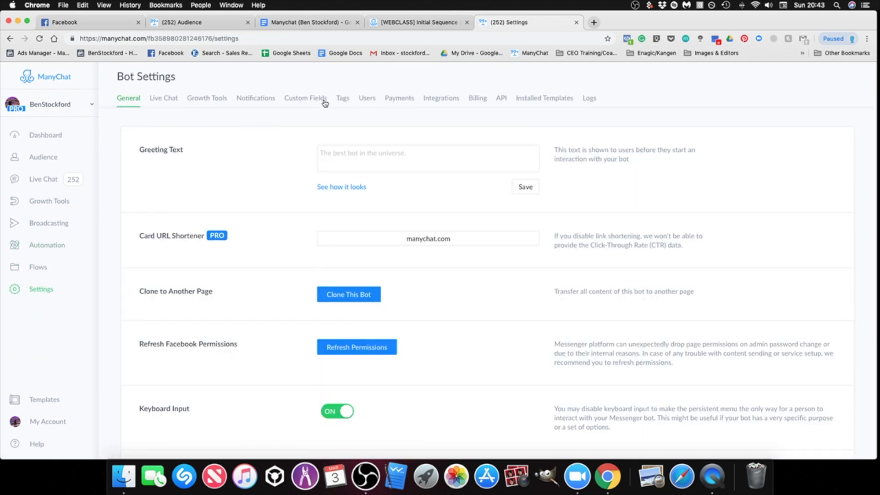
pyautogui.click(305, 104)
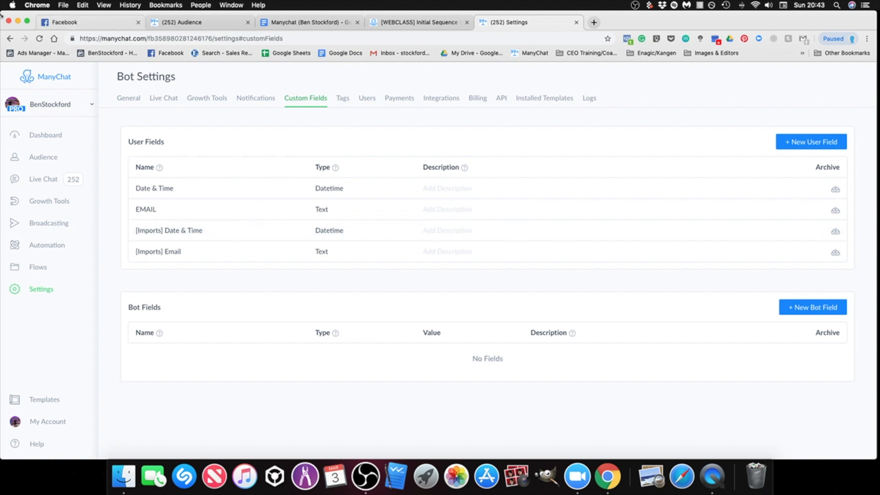
pyautogui.click(11, 38)
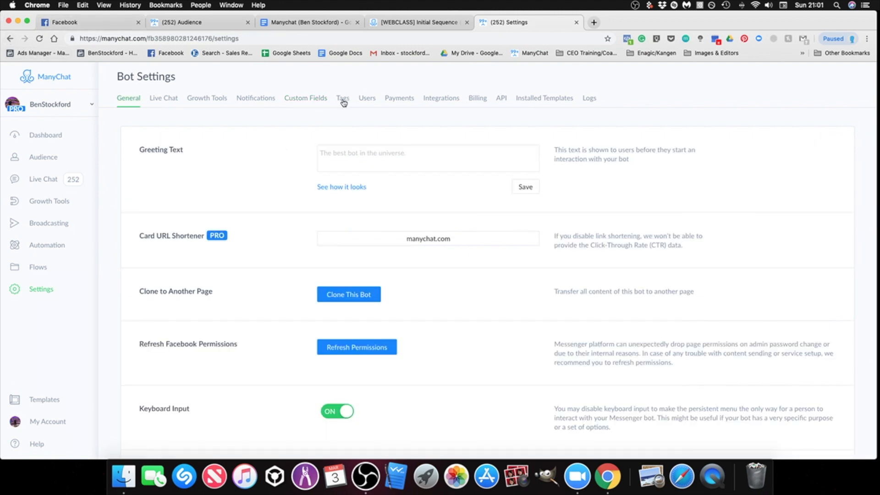
# Step: Open the bot's tags in the settings and examine the naming of the imported tags
pyautogui.click(344, 101)
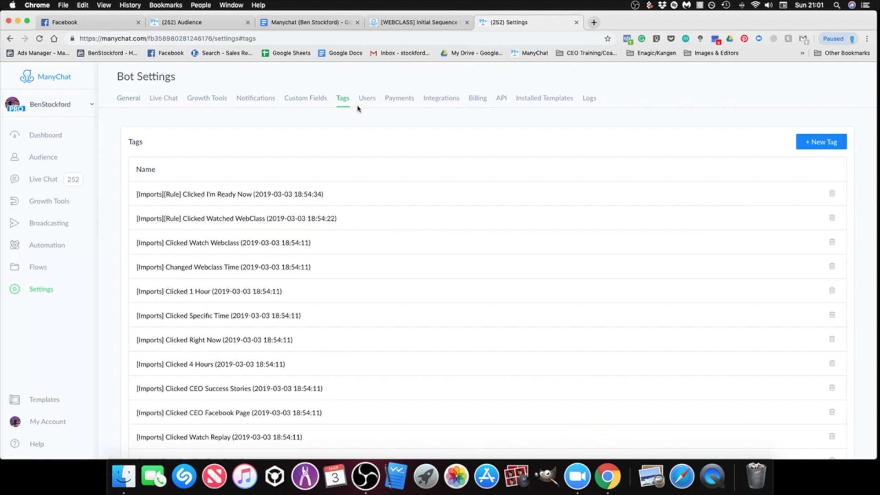
pyautogui.click(354, 195)
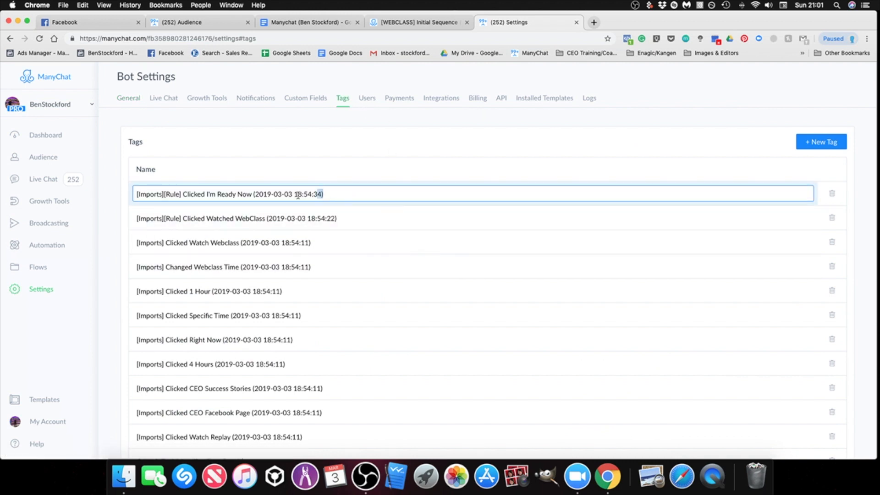
pyautogui.moveTo(326, 194); pyautogui.dragTo(213, 194)
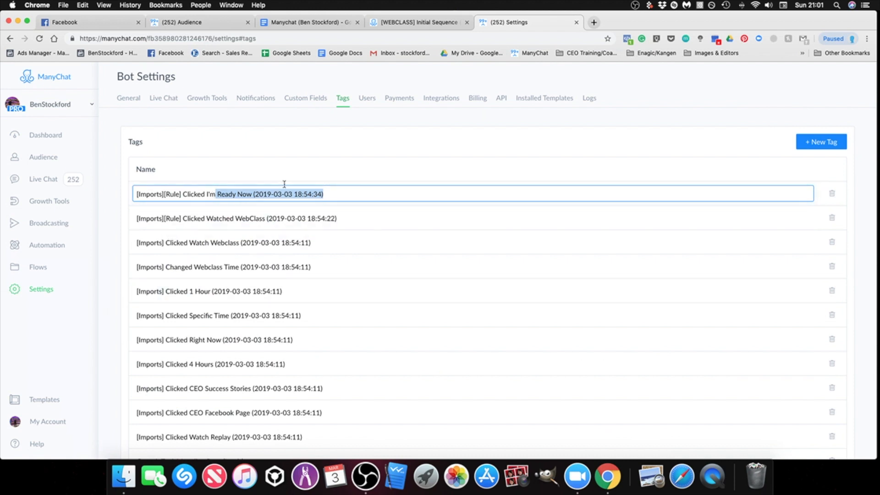
pyautogui.click(134, 205)
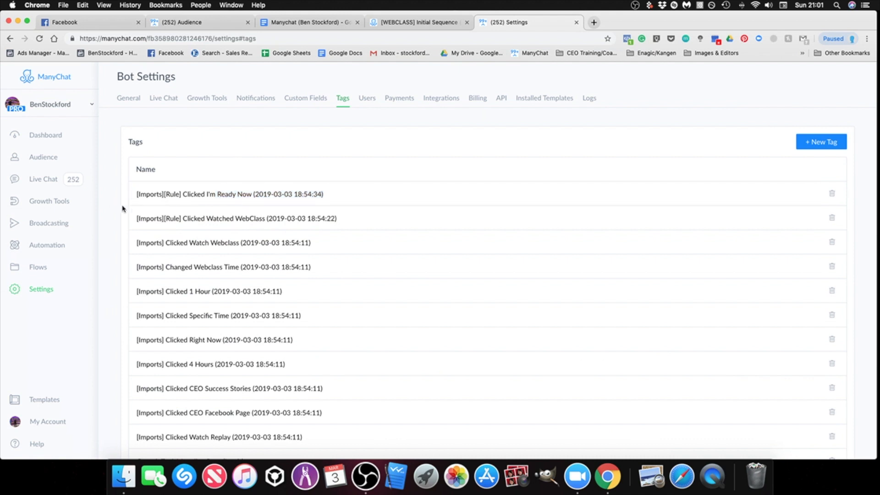
# Step: Filter the audience to subscribers whose Opted-In Through is Growth Tool #1 Messenger REF URL
pyautogui.click(45, 159)
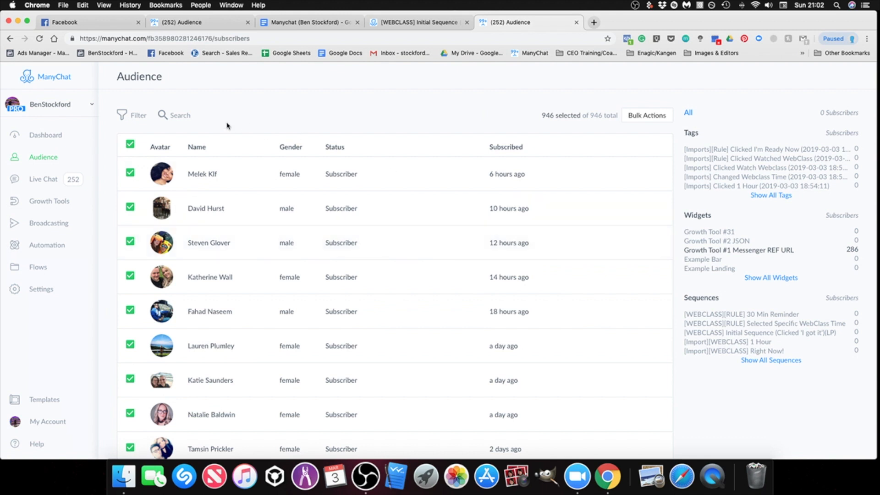
pyautogui.click(136, 118)
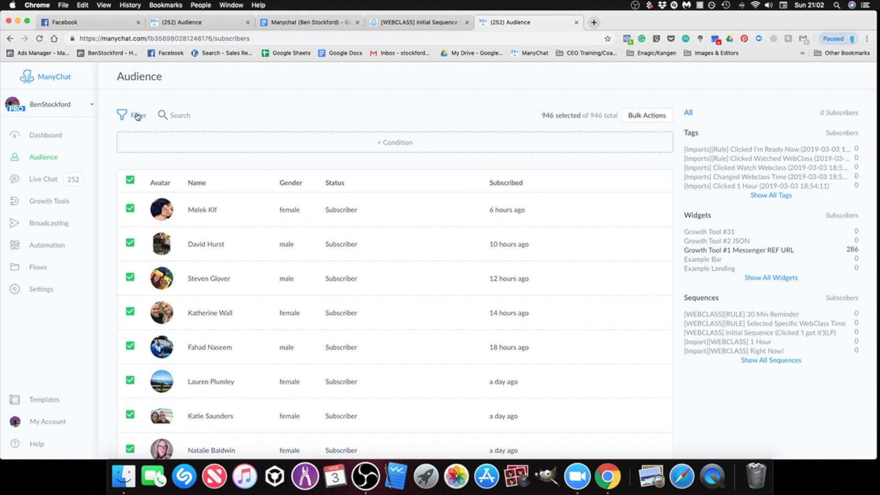
pyautogui.click(392, 144)
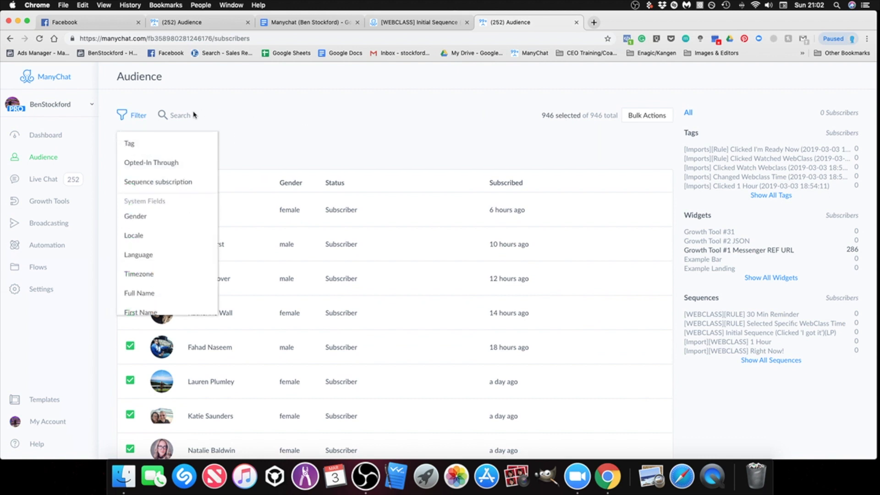
pyautogui.click(152, 162)
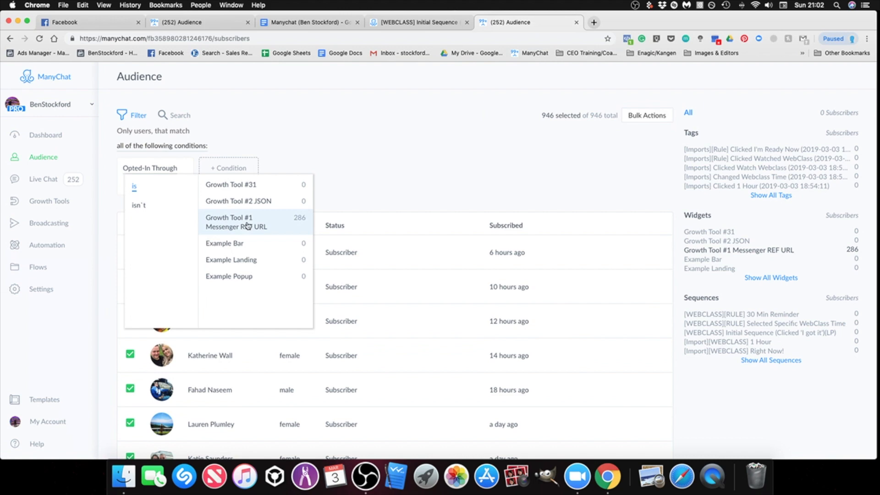
pyautogui.click(248, 225)
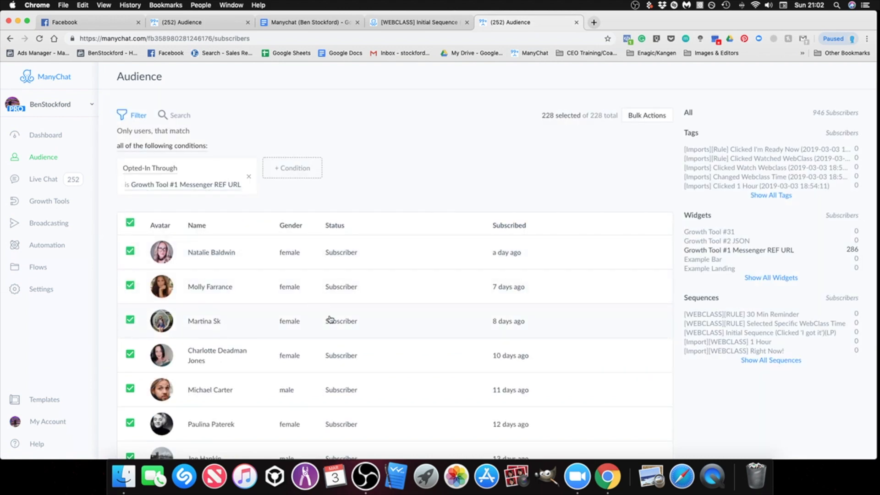
# Step: Open the profile of the subscriber who joined 10 days ago and examine its tags, sequences, opt-in source and custom fields
pyautogui.scroll(-3, 330, 320)
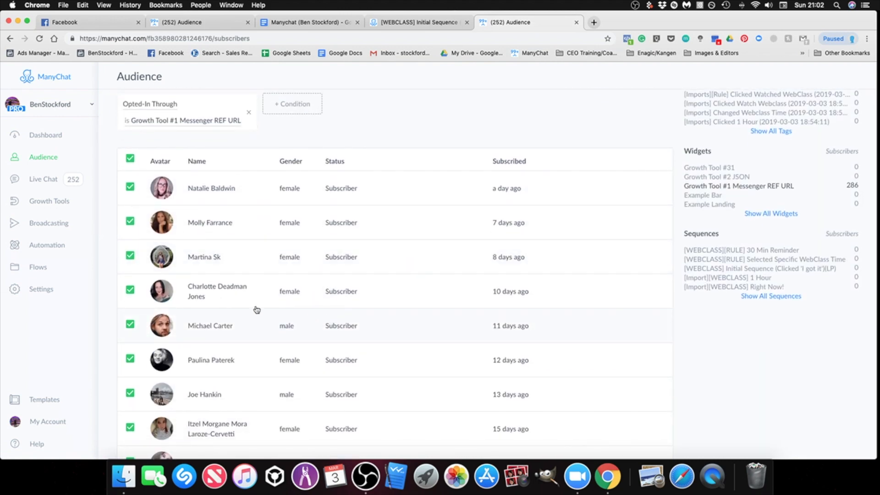
pyautogui.scroll(1, 264, 275)
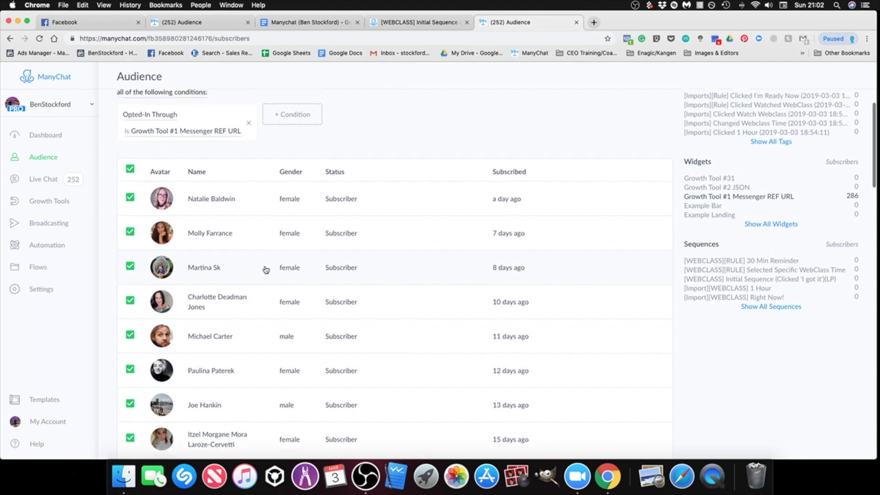
pyautogui.click(247, 315)
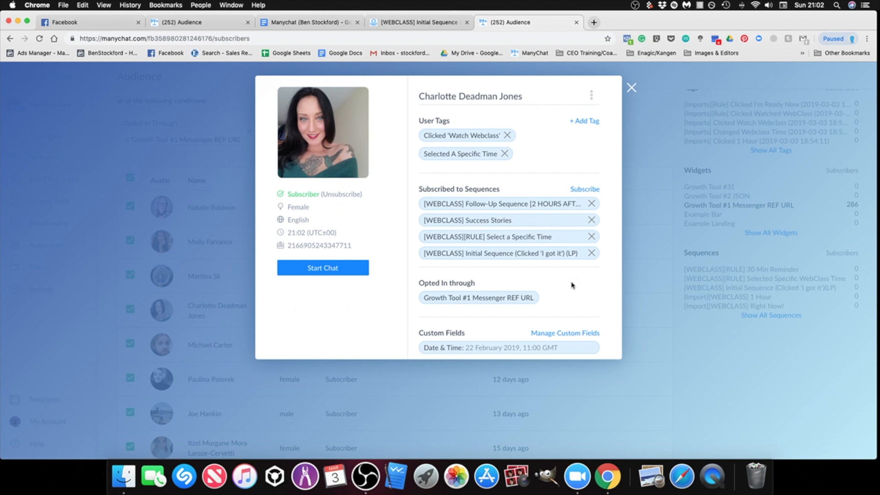
pyautogui.scroll(-2, 578, 288)
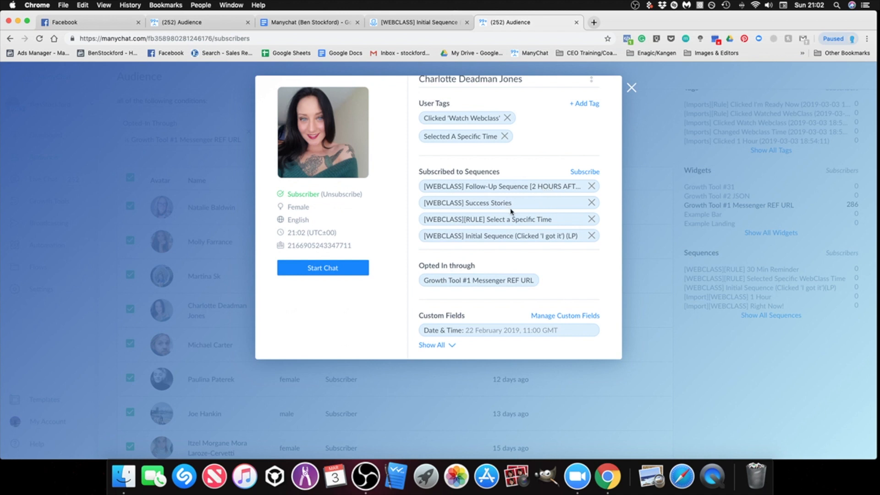
pyautogui.scroll(1, 512, 211)
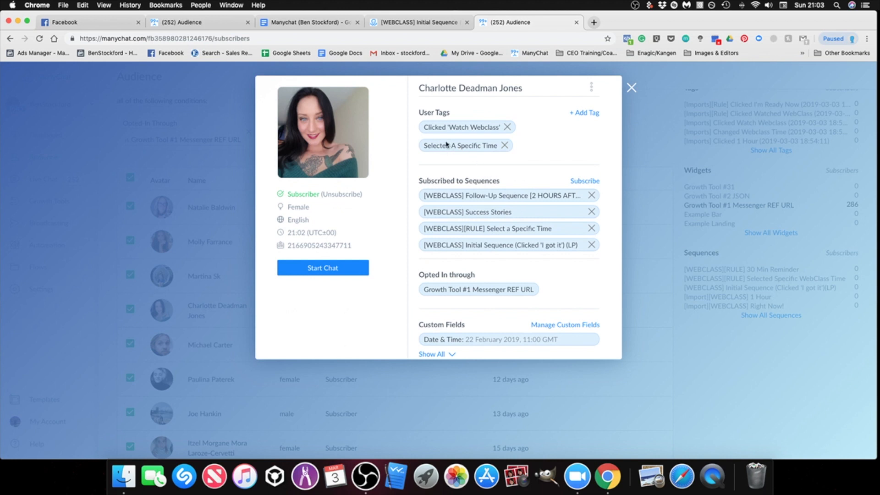
pyautogui.scroll(-3, 480, 236)
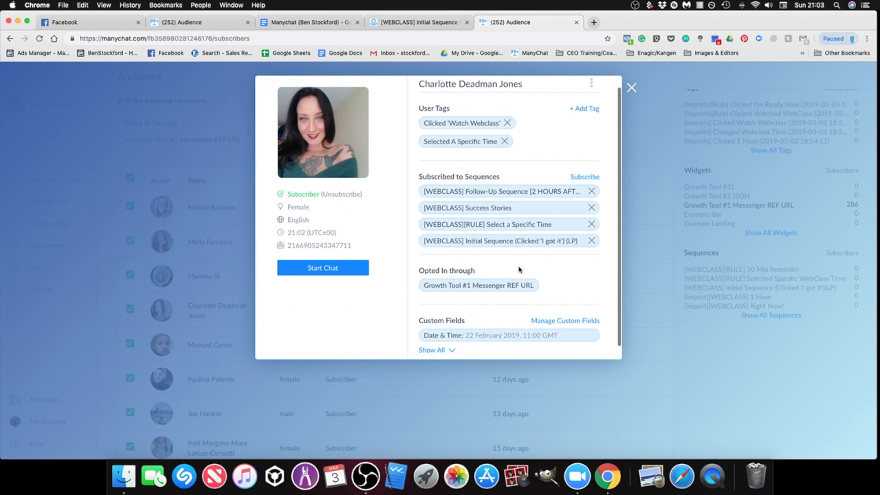
pyautogui.scroll(2, 546, 274)
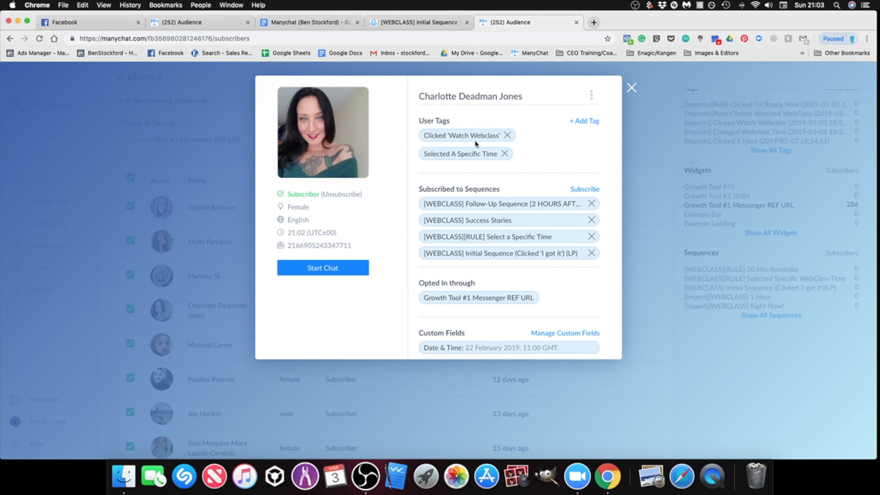
pyautogui.scroll(-2, 515, 254)
pyautogui.scroll(2, 532, 247)
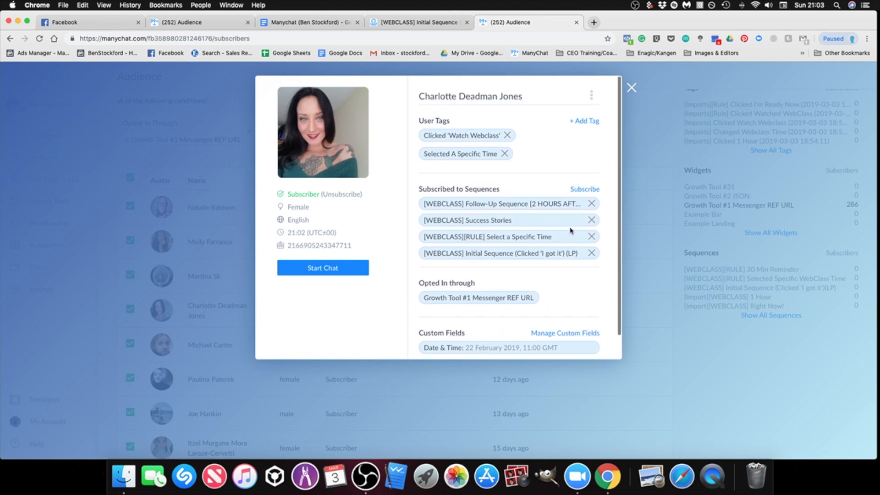
# Step: Look up sequences matching "right" for subscribing this contact manually, leaving the subscriptions as they are
pyautogui.click(582, 191)
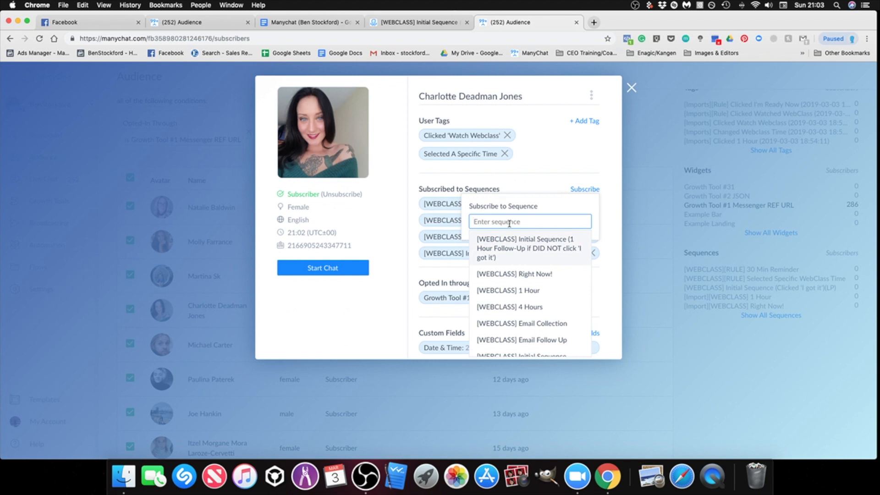
pyautogui.write('right')
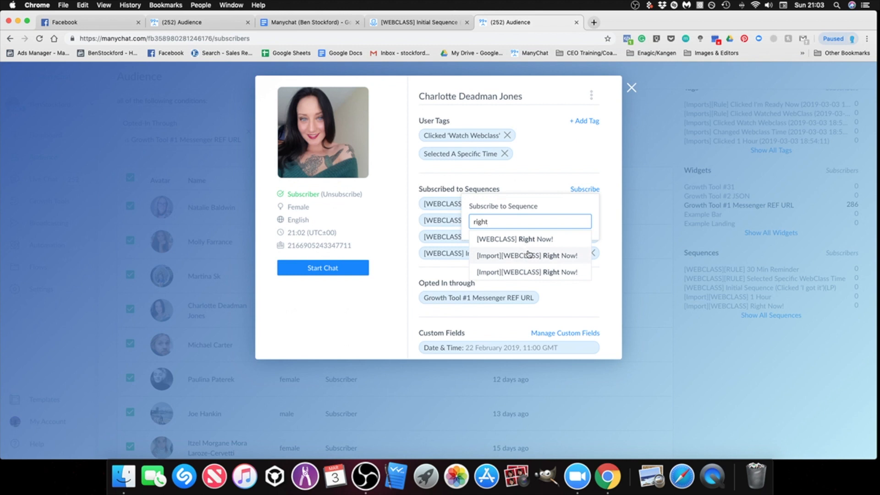
pyautogui.click(565, 313)
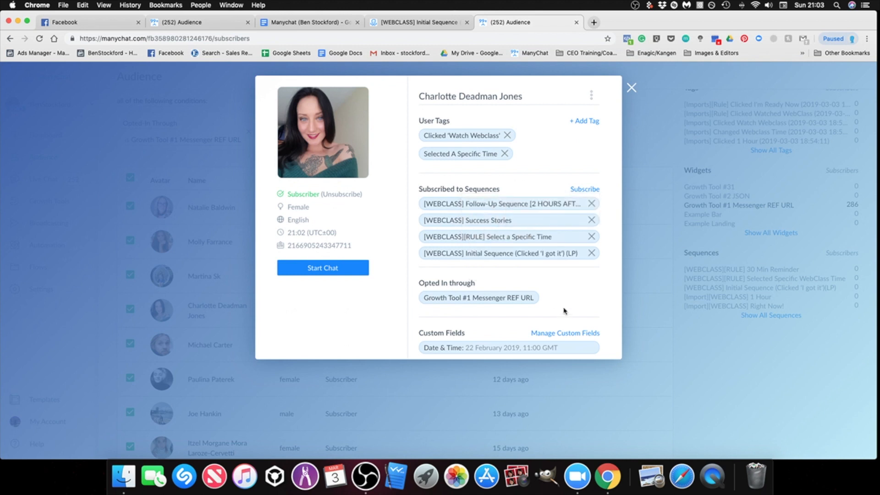
# Step: Examine the subscriber's Date & Time custom field and its date picker, leaving without applying a change
pyautogui.click(491, 351)
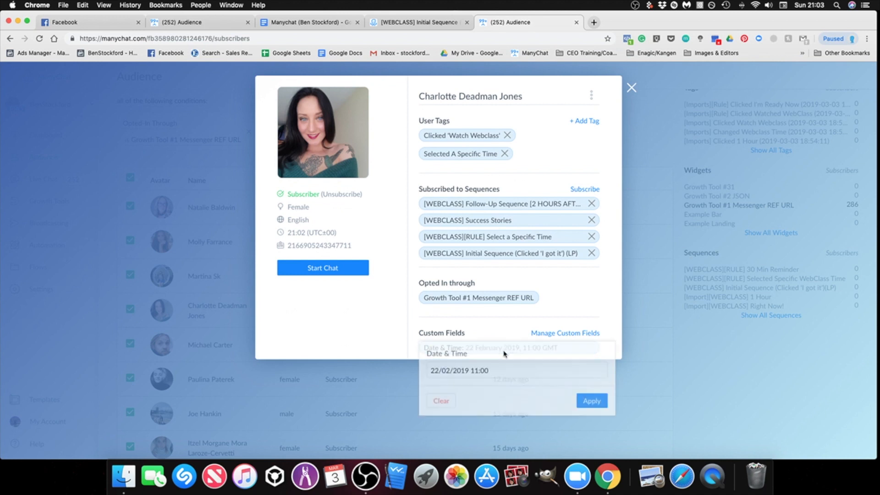
pyautogui.click(571, 307)
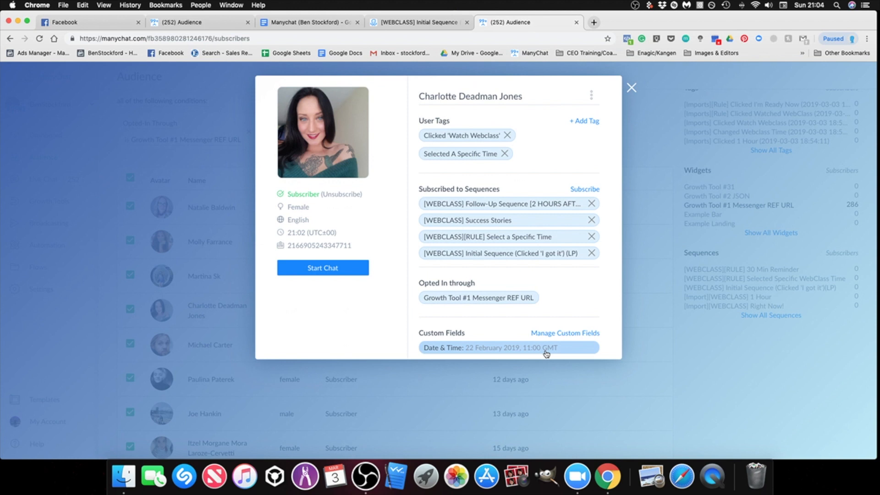
pyautogui.click(488, 350)
pyautogui.click(479, 371)
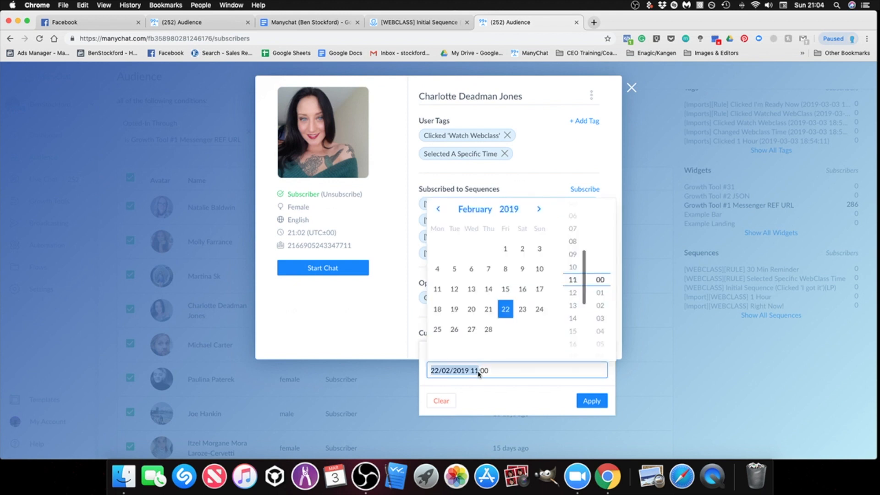
pyautogui.click(397, 336)
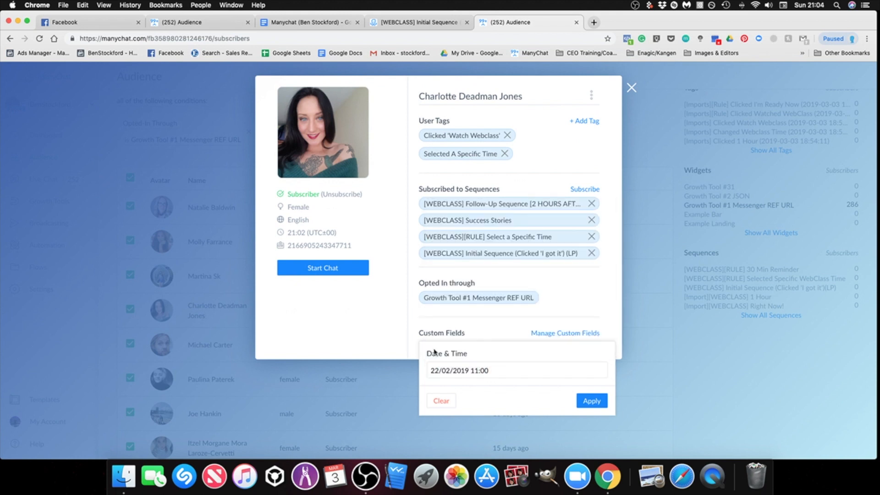
pyautogui.click(599, 293)
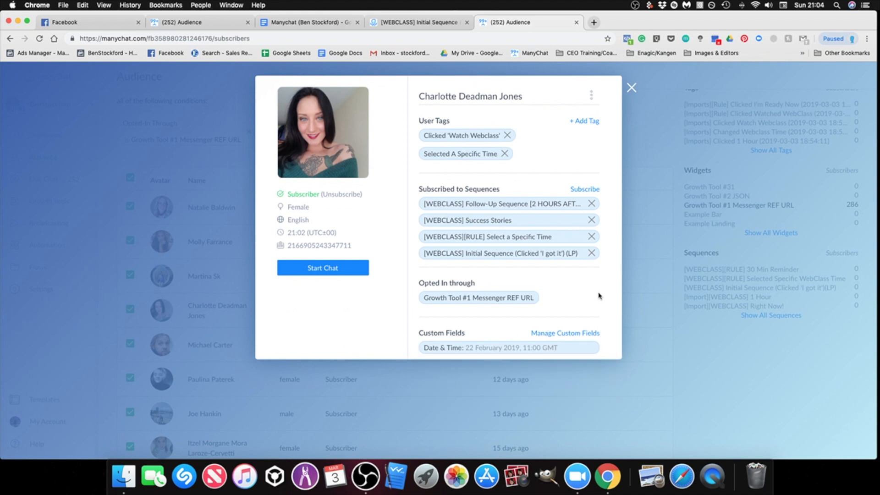
# Step: Close the subscriber profile and remove the Opted-In Through condition from the audience filter
pyautogui.click(632, 88)
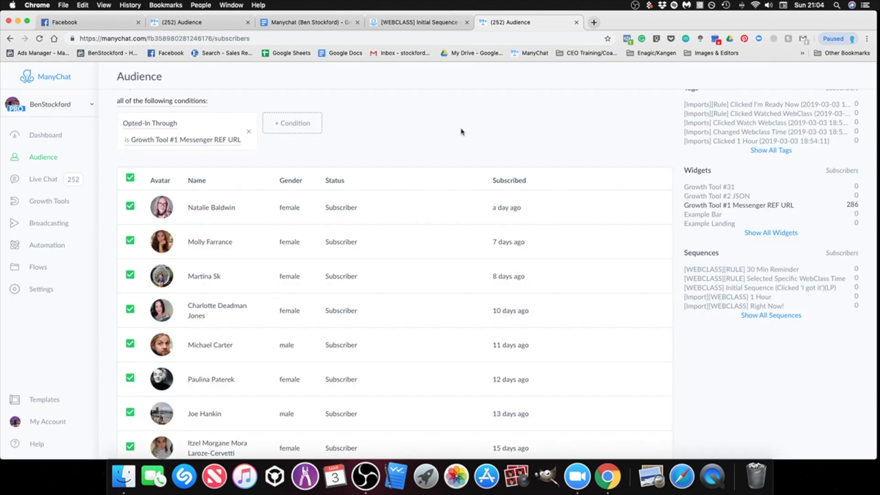
pyautogui.click(249, 134)
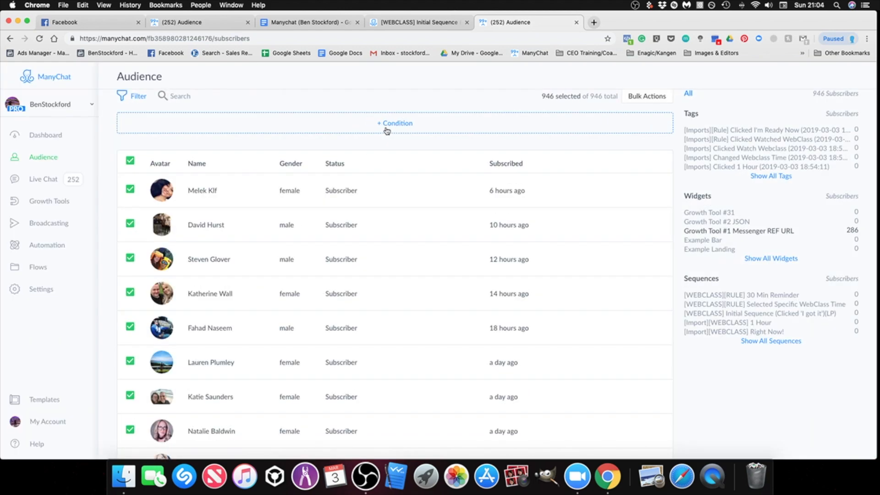
# Step: Open Live Chat and look over the Open/Done status options and the two newest open conversations
pyautogui.click(44, 180)
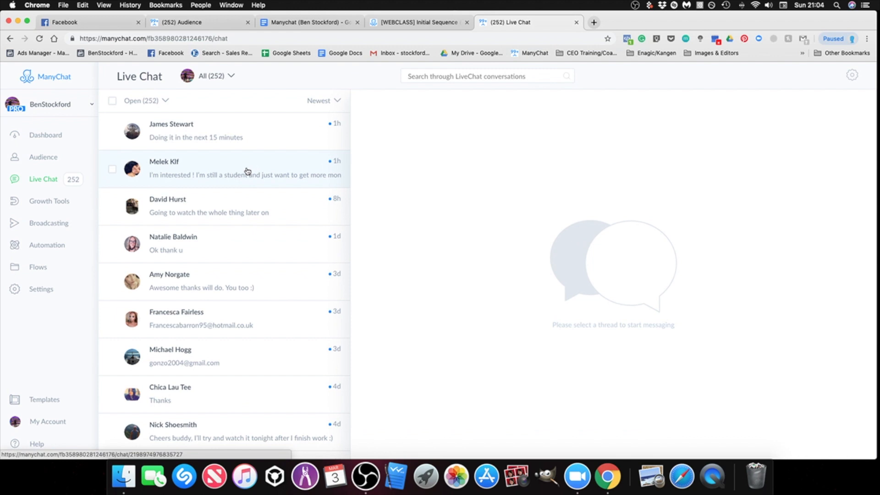
pyautogui.click(166, 101)
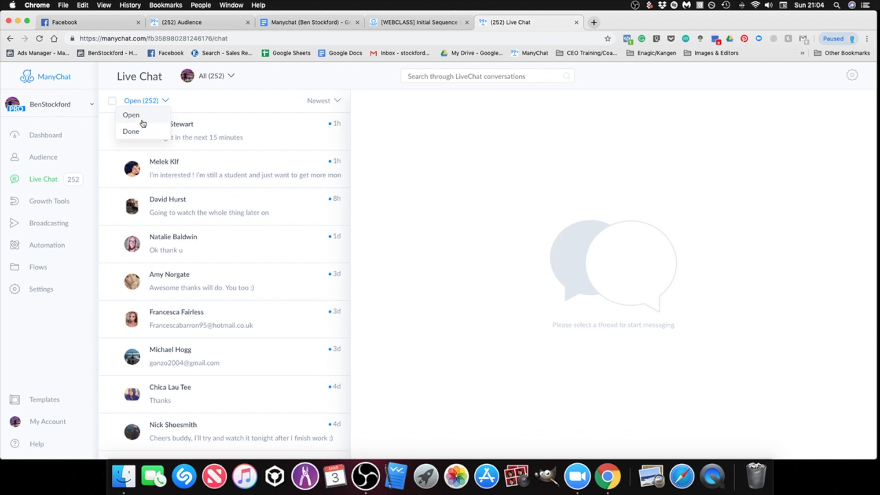
pyautogui.click(240, 103)
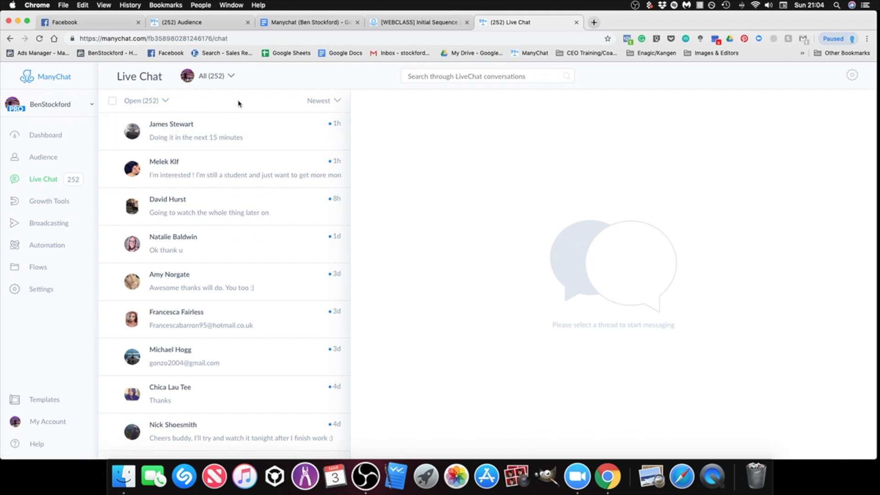
pyautogui.click(158, 104)
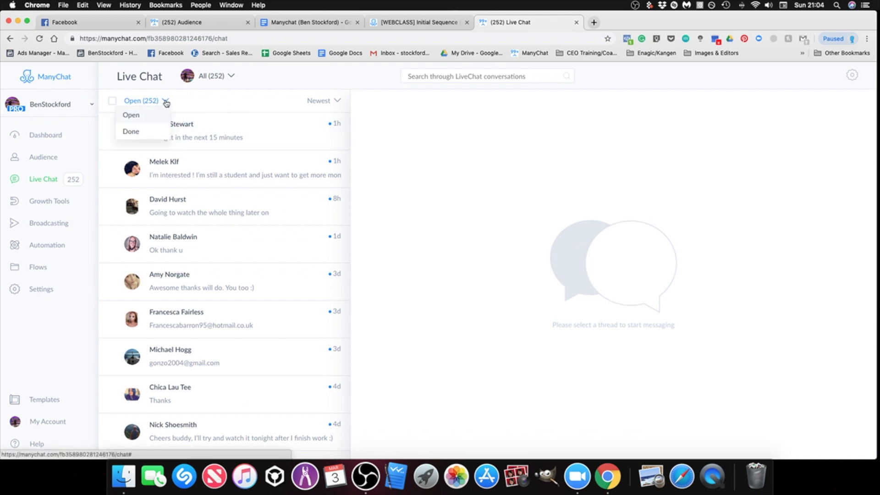
pyautogui.click(226, 171)
pyautogui.click(473, 418)
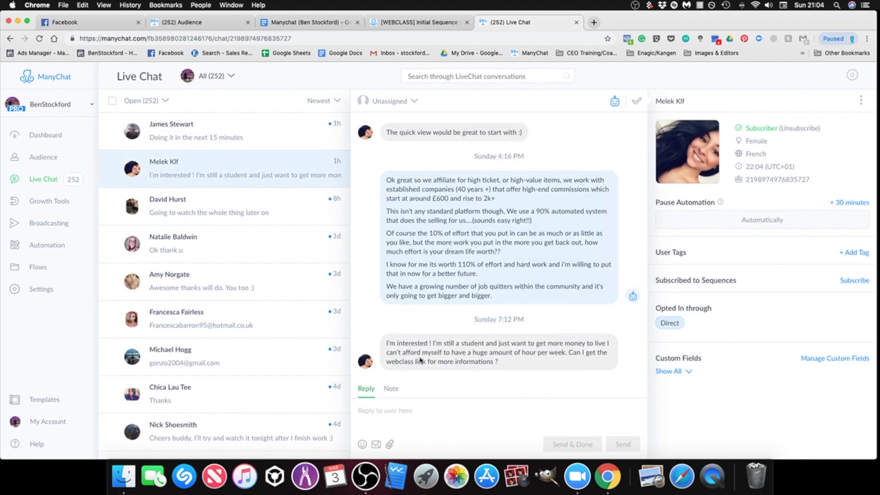
pyautogui.click(215, 138)
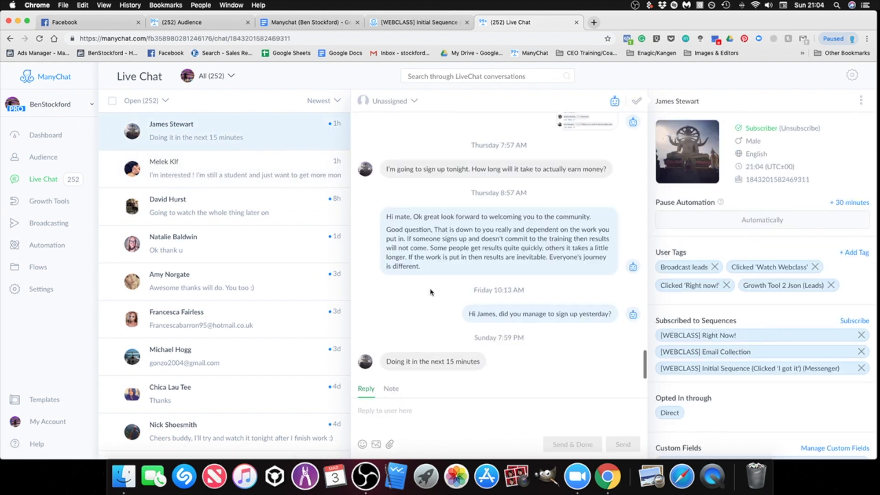
# Step: Filter the Live Chat conversations to Done and open one from 2 days ago
pyautogui.click(156, 101)
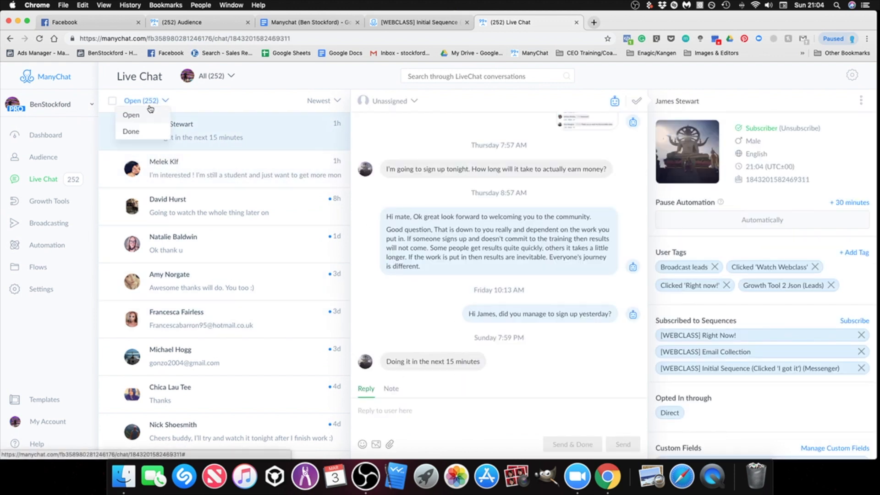
pyautogui.click(133, 132)
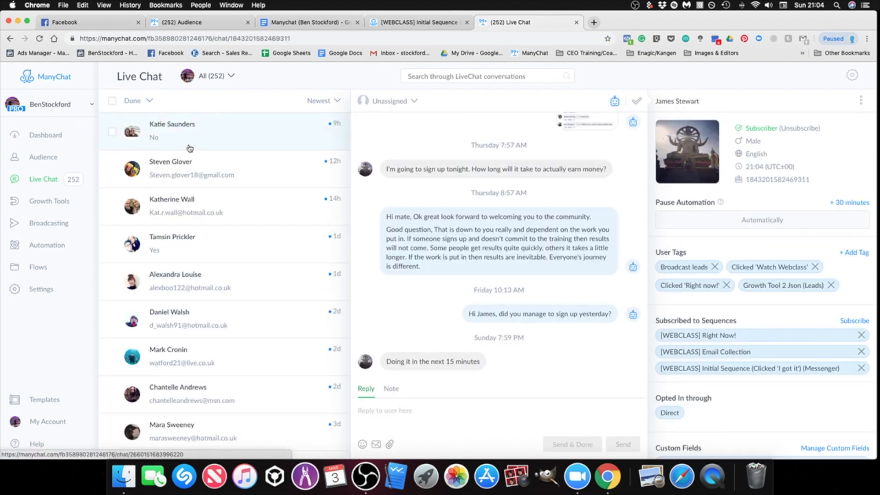
pyautogui.scroll(-1, 221, 204)
pyautogui.scroll(1, 202, 169)
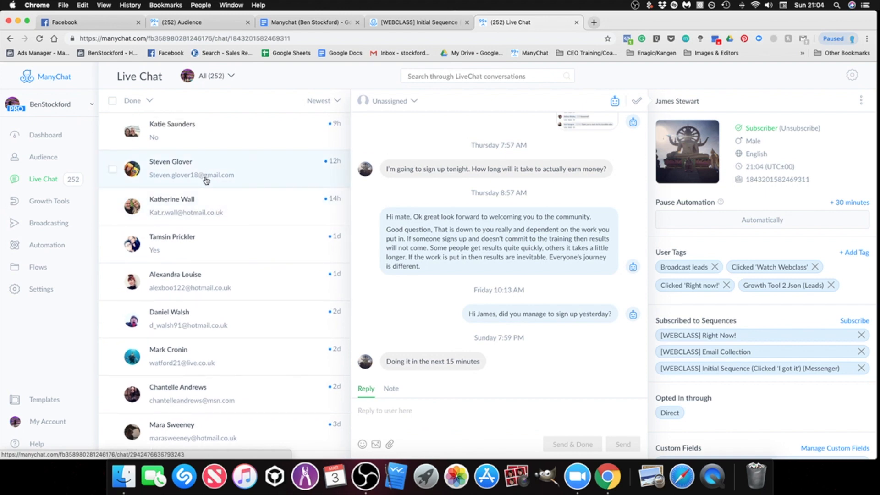
pyautogui.scroll(-3, 209, 206)
pyautogui.click(224, 259)
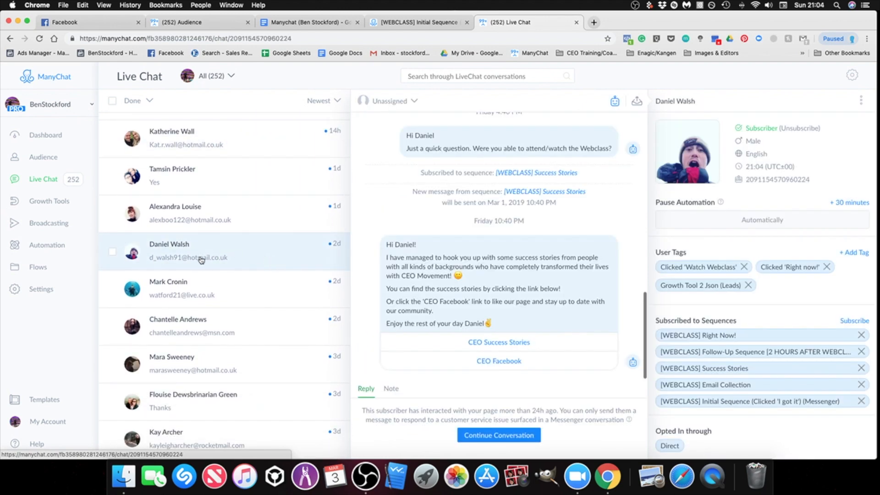
# Step: Open the 3-day-old Done conversation with the last message "Thanks", review its 1 Hour sequence messages and continue the conversation
pyautogui.scroll(-2, 200, 261)
pyautogui.scroll(-3, 202, 265)
pyautogui.click(203, 280)
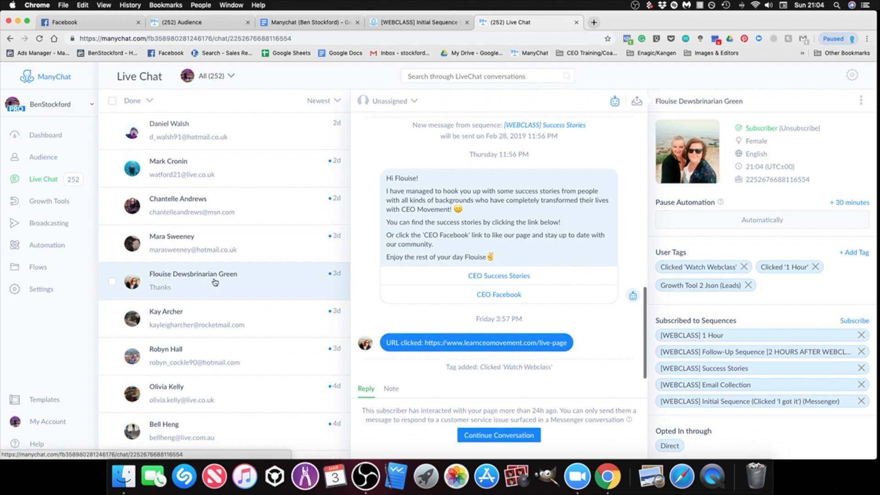
pyautogui.scroll(10, 454, 316)
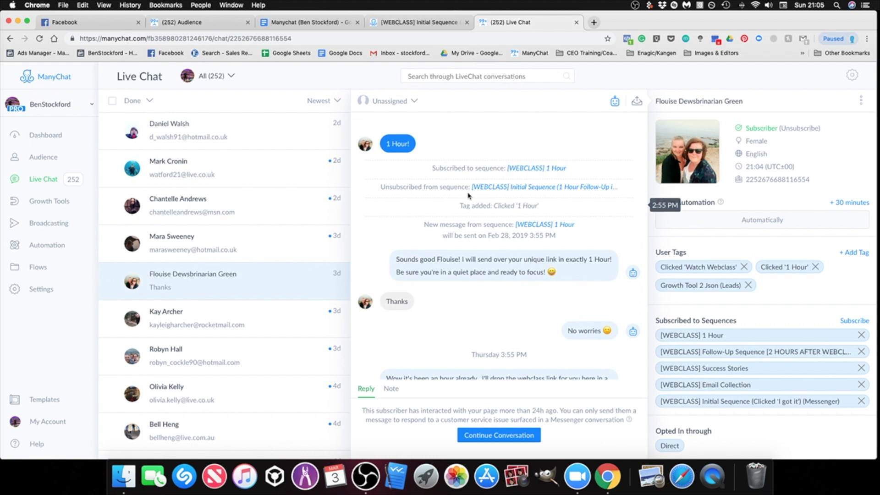
pyautogui.scroll(-1, 416, 176)
pyautogui.scroll(-2, 440, 275)
pyautogui.click(481, 438)
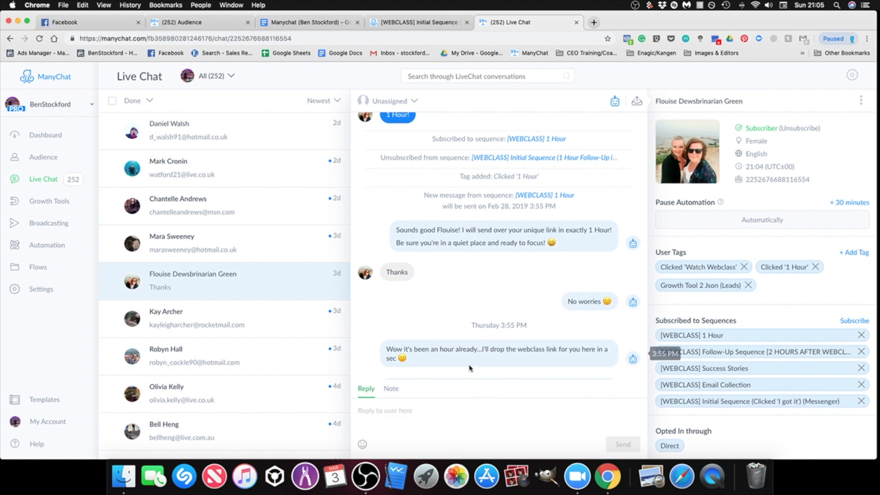
# Step: Examine the conversation's automated timeline from the 1 Hour reply through the webclass link, 2-hour follow-up, success stories message and clicked URL
pyautogui.scroll(-1, 472, 369)
pyautogui.scroll(-1, 431, 293)
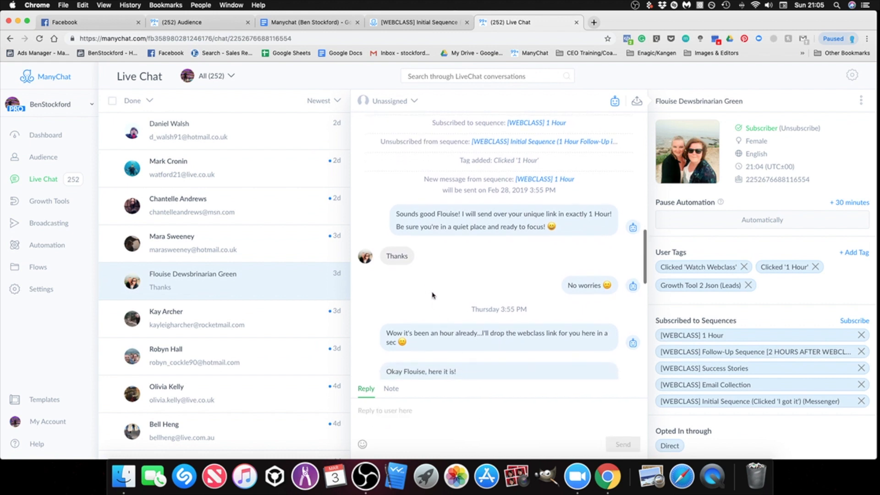
pyautogui.scroll(-2, 417, 220)
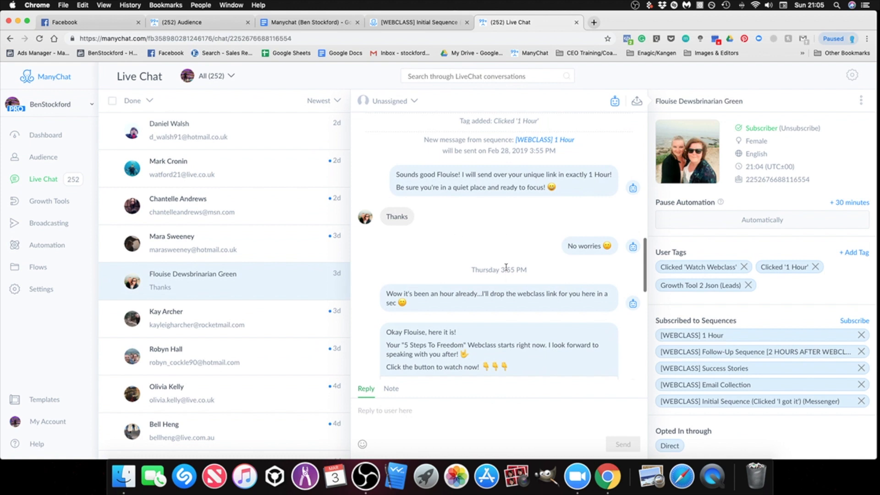
pyautogui.scroll(-3, 509, 280)
pyautogui.scroll(-5, 504, 265)
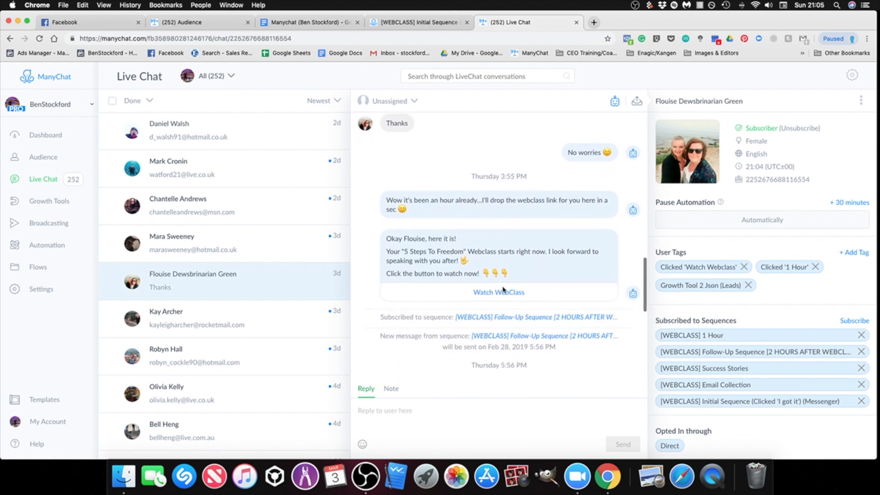
pyautogui.scroll(-1, 469, 257)
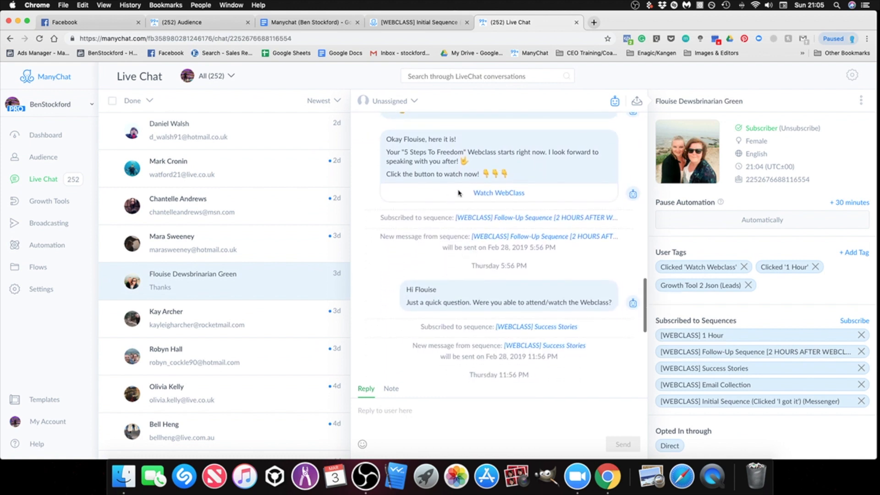
pyautogui.scroll(1, 459, 206)
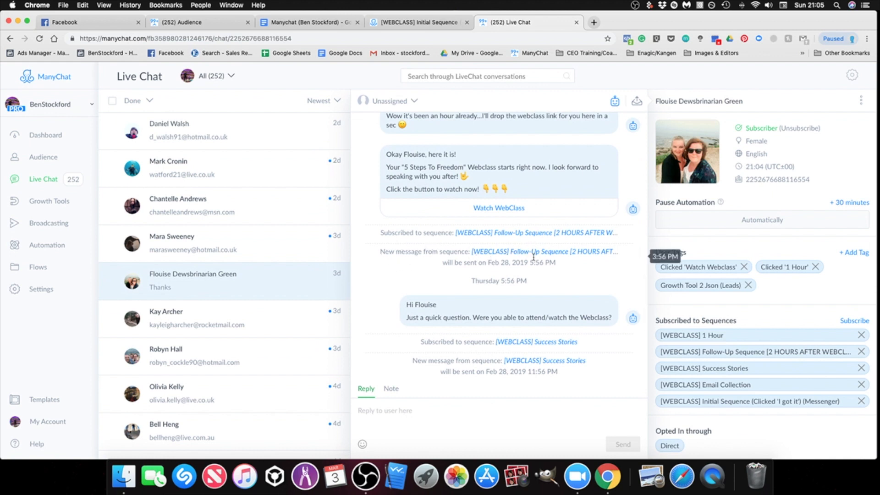
pyautogui.scroll(-2, 495, 264)
pyautogui.scroll(-1, 446, 268)
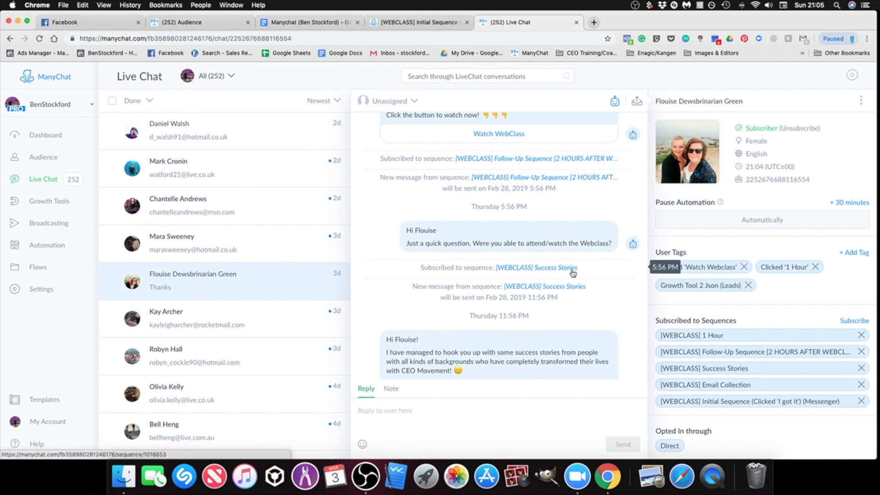
pyautogui.scroll(-5, 431, 281)
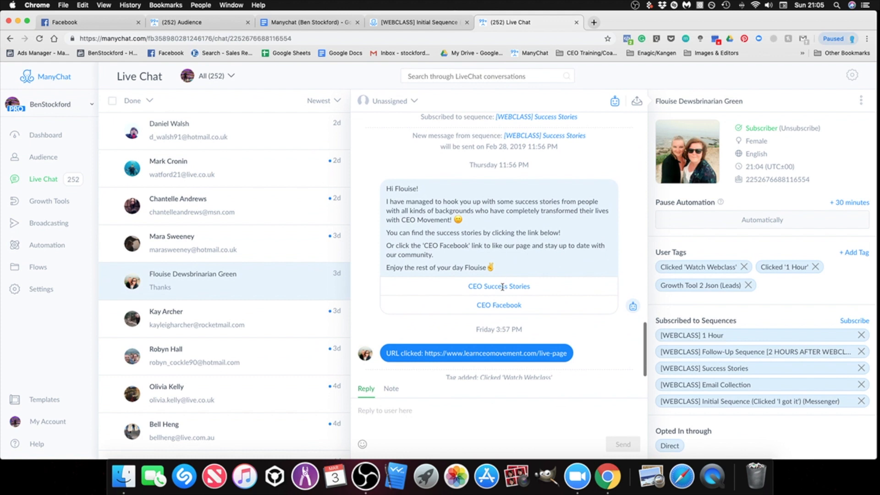
pyautogui.scroll(-1, 502, 285)
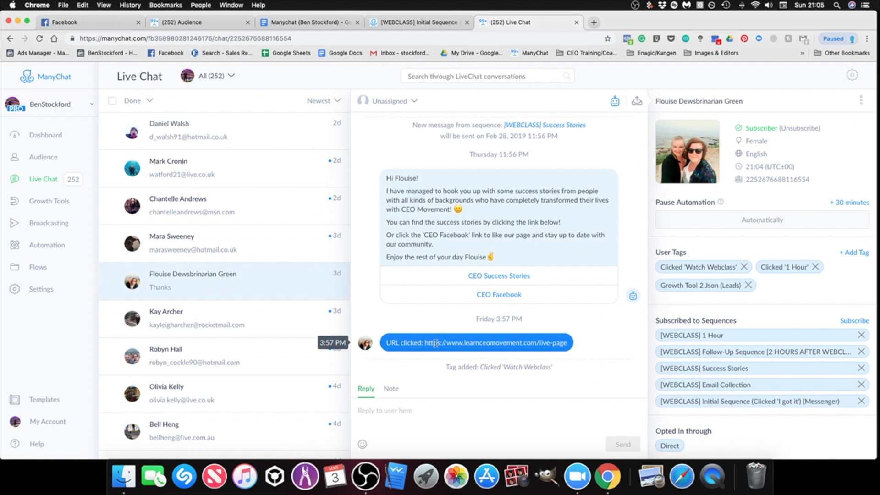
# Step: Recheck the log between the Watch WebClass message and the 'Clicked Watch Webclass' tag, and activate the reply field
pyautogui.scroll(1, 425, 343)
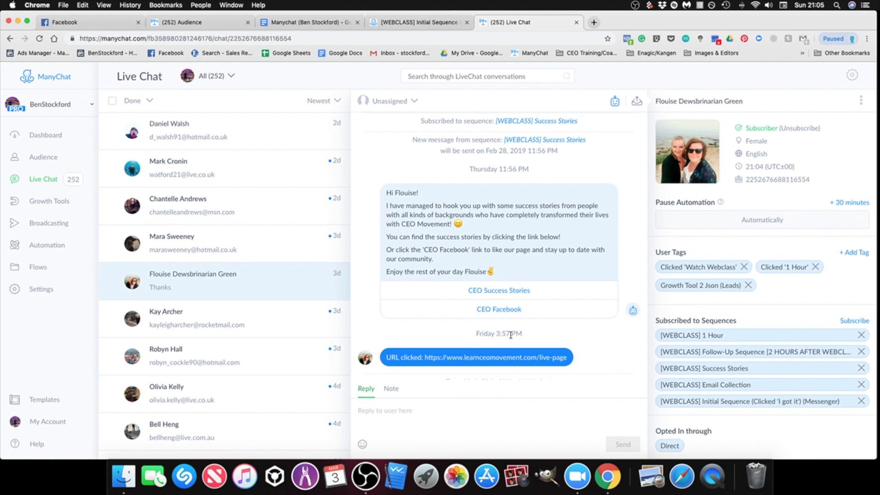
pyautogui.scroll(5, 511, 335)
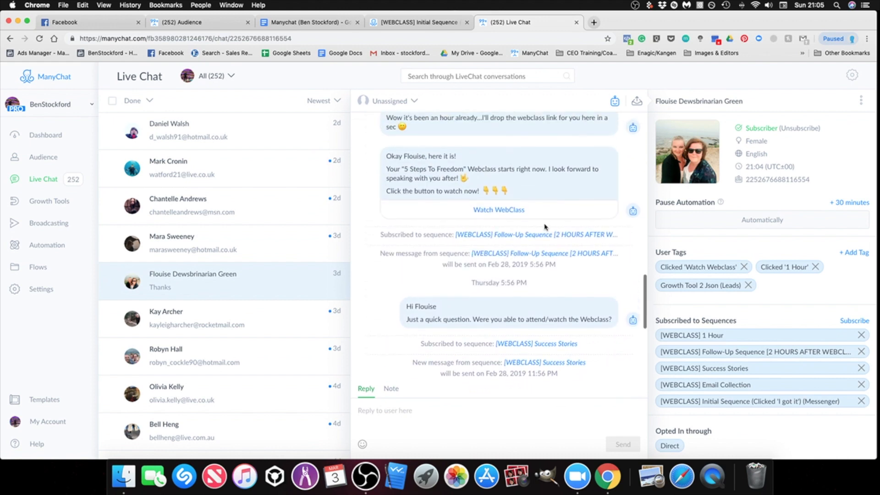
pyautogui.scroll(4, 546, 219)
pyautogui.scroll(-9, 546, 256)
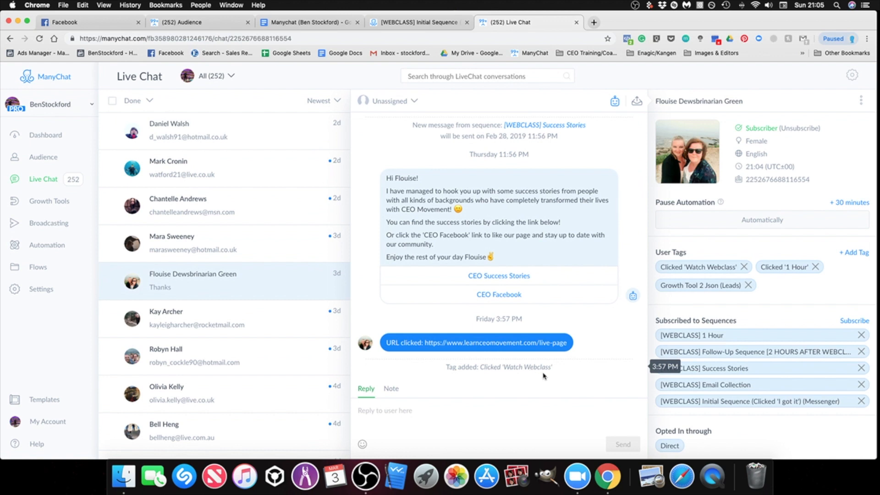
pyautogui.click(406, 414)
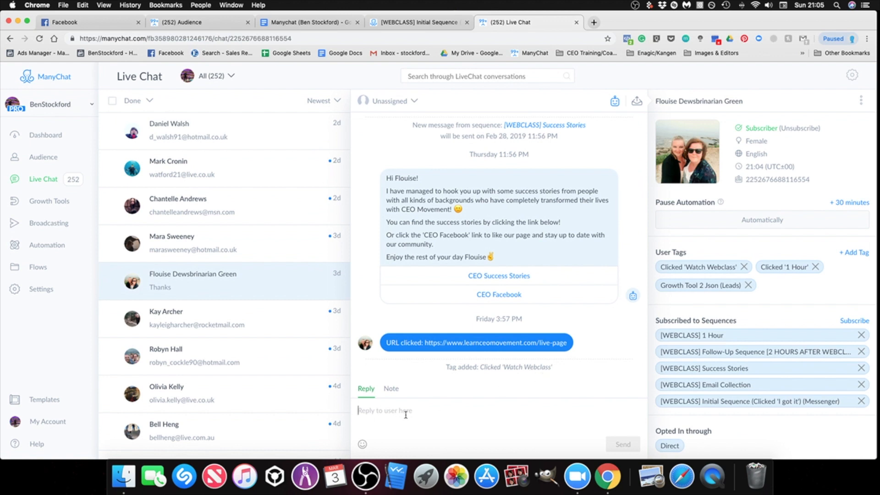
# Step: Draft a "hello" reply in the open subscriber conversation and clear it without sending
pyautogui.write('hello')
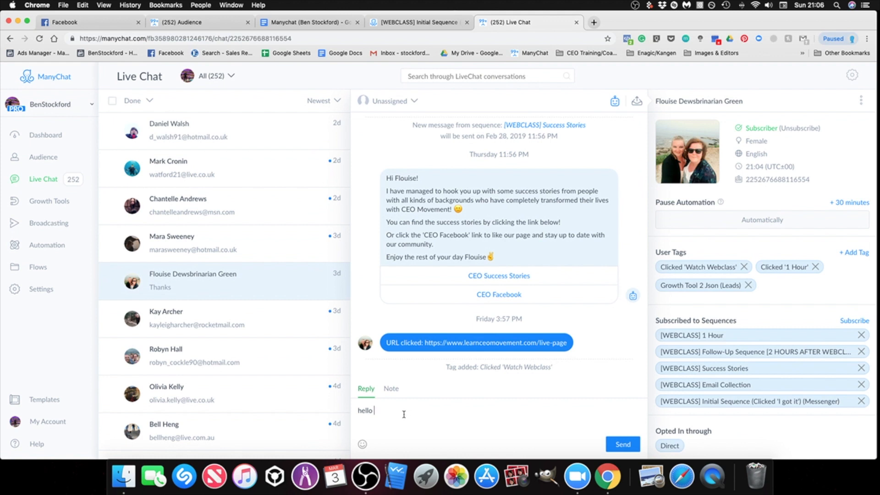
pyautogui.moveTo(403, 412); pyautogui.dragTo(339, 411)
pyautogui.press('BackSpace')
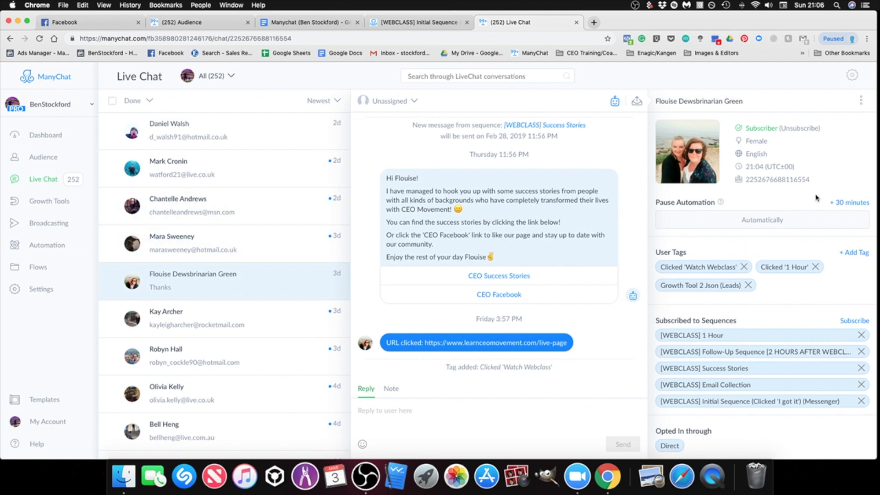
pyautogui.click(850, 207)
pyautogui.click(860, 222)
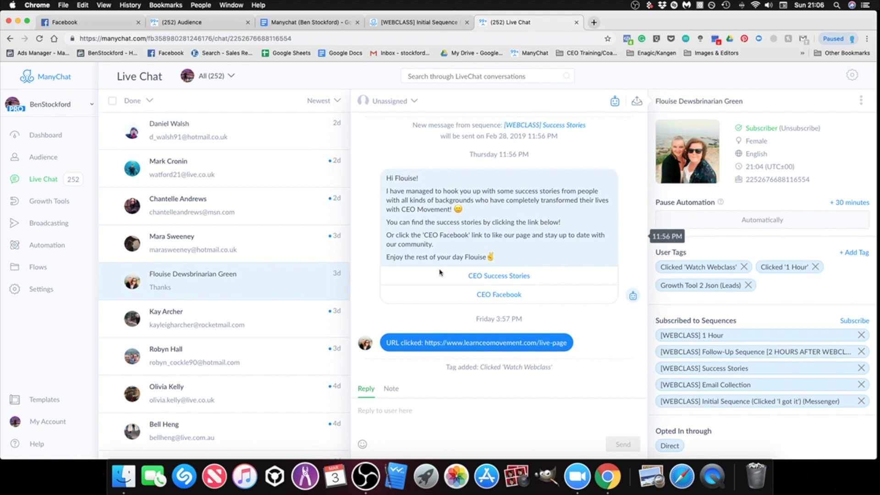
pyautogui.scroll(5, 184, 220)
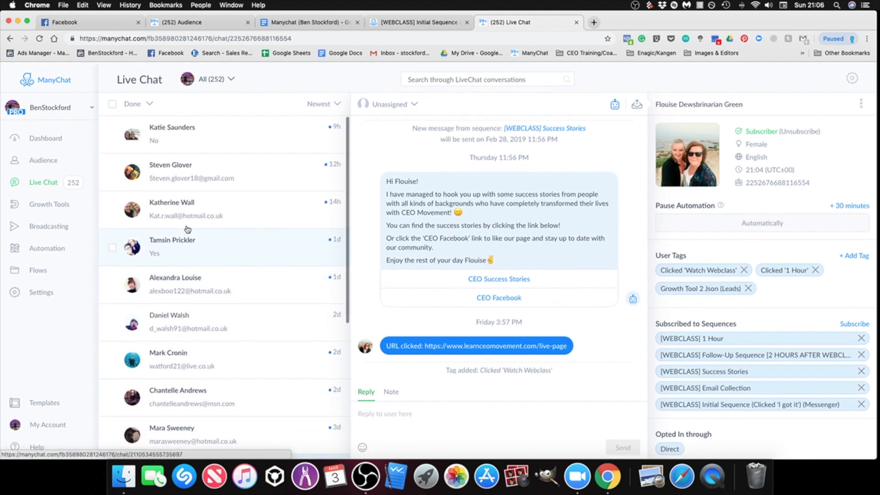
pyautogui.scroll(-3, 188, 239)
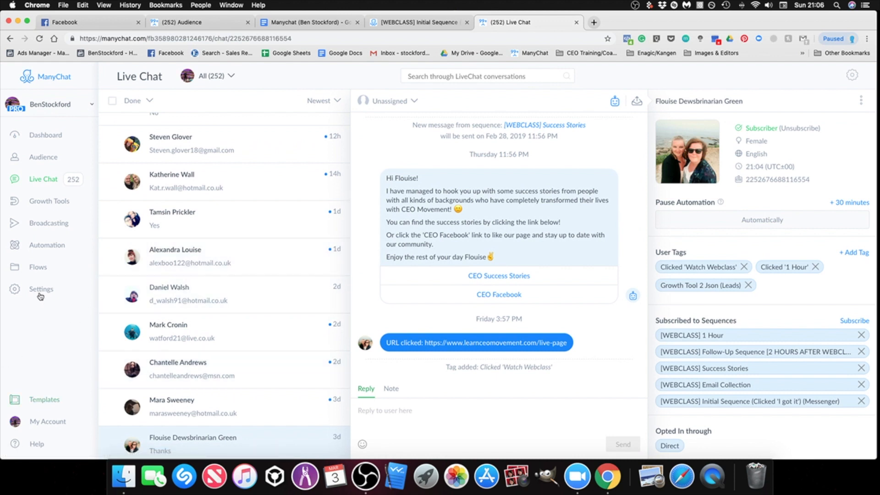
# Step: Review the Dashboard's Get Started cards and Active Subscribers stats, and open the Broadcasts overview
pyautogui.click(54, 137)
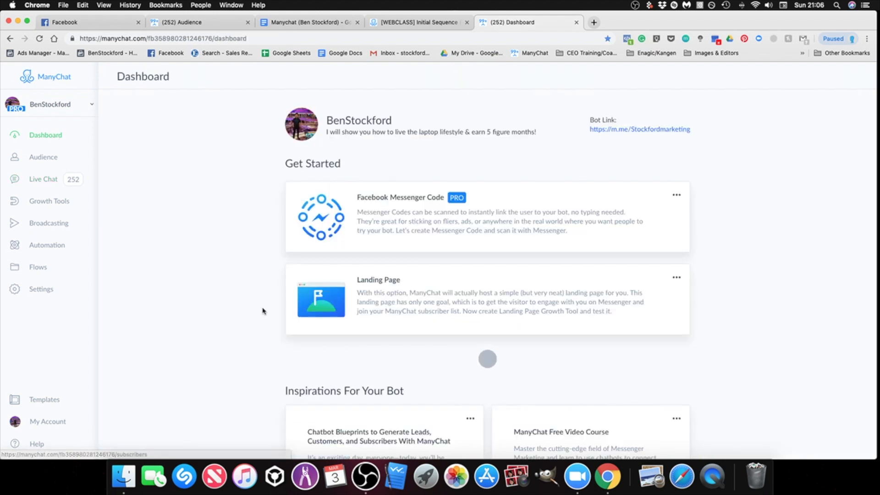
pyautogui.scroll(-4, 239, 298)
pyautogui.scroll(4, 212, 281)
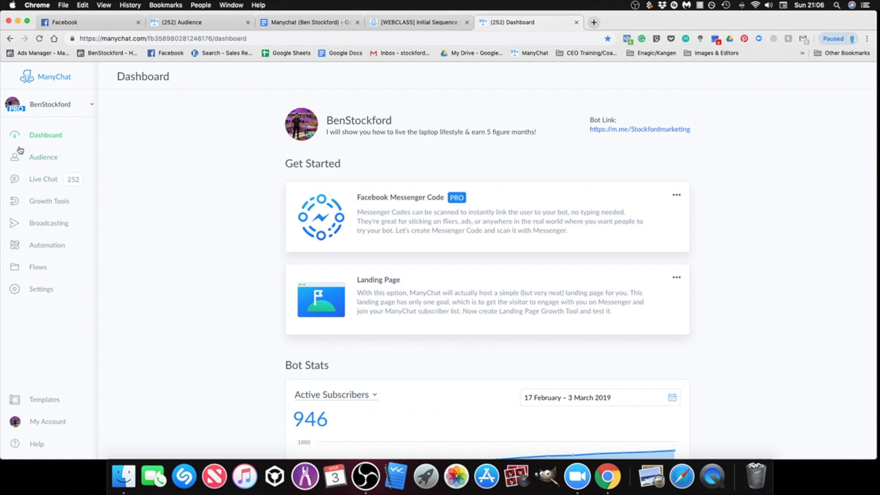
pyautogui.scroll(-2, 304, 341)
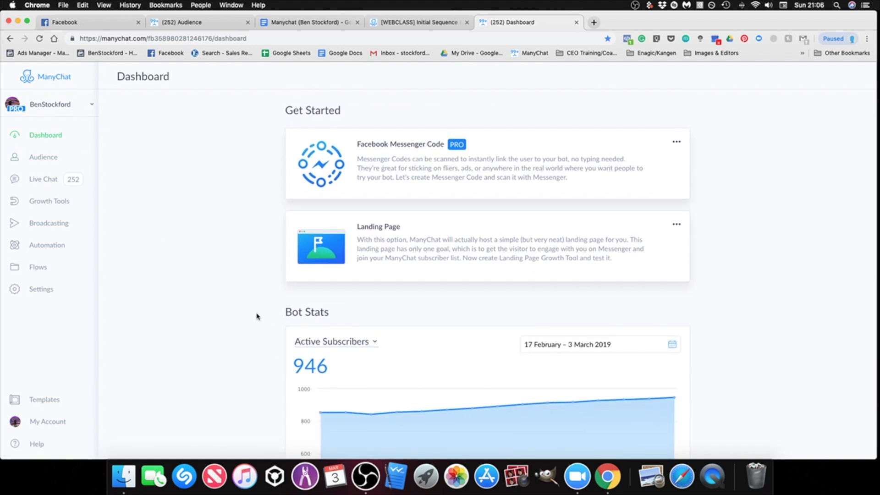
pyautogui.scroll(-2, 255, 315)
pyautogui.scroll(3, 227, 230)
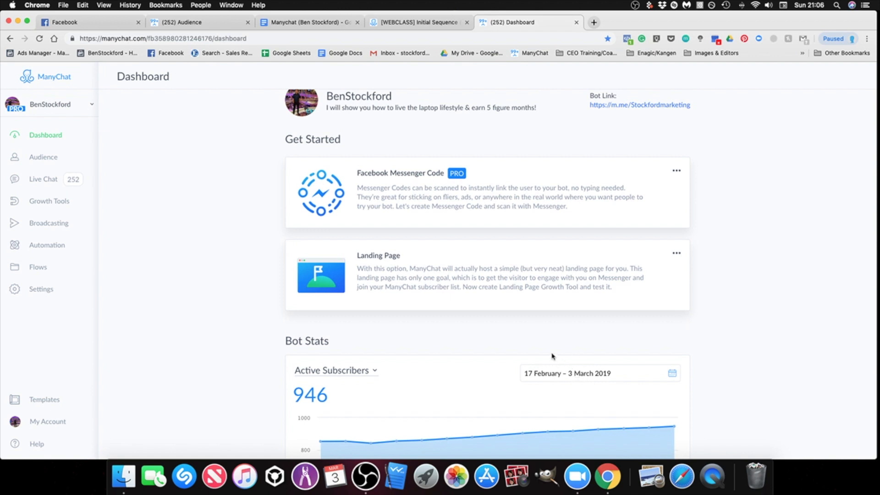
pyautogui.click(55, 226)
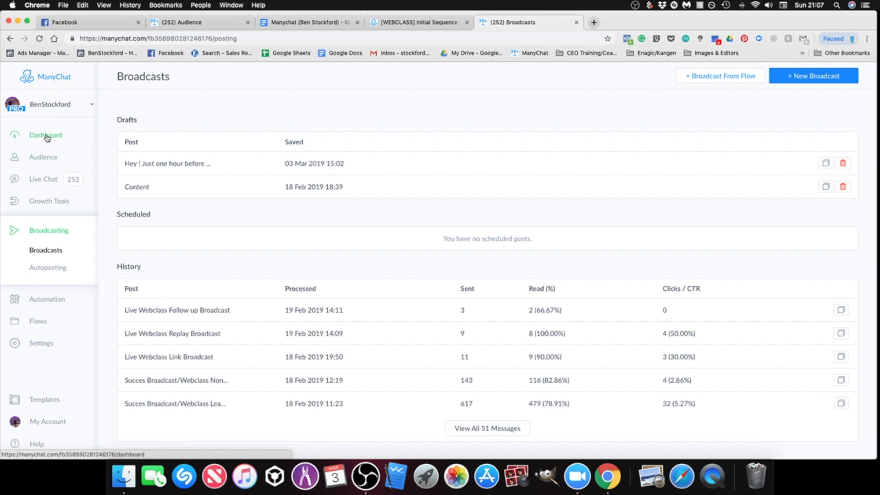
# Step: Open the setup settings of the Growth Tool #1 Messenger REF URL widget to view its ref URL
pyautogui.click(49, 202)
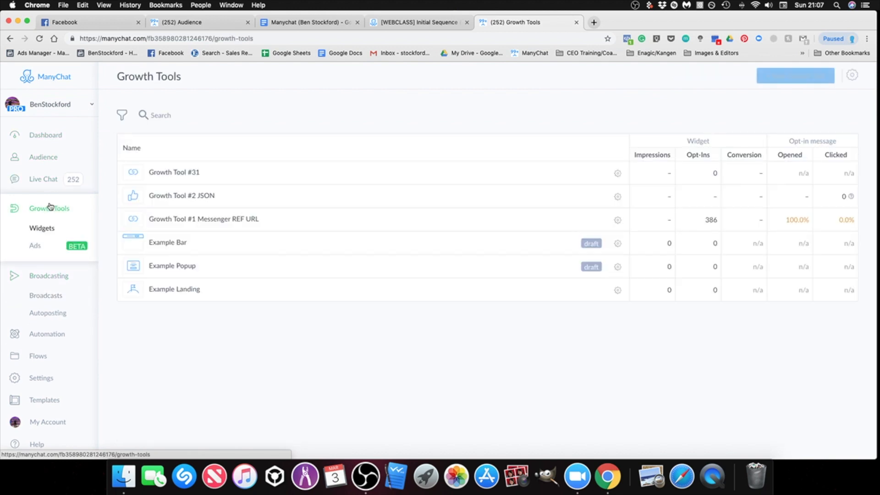
pyautogui.click(240, 219)
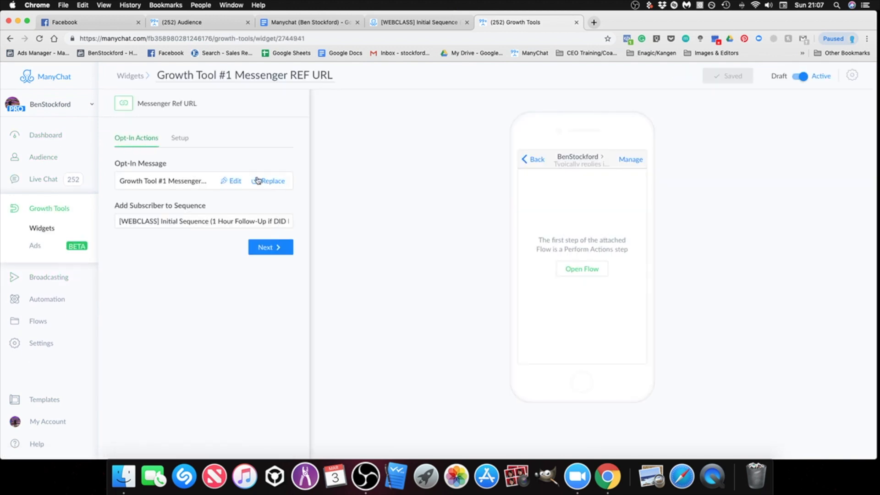
pyautogui.click(182, 138)
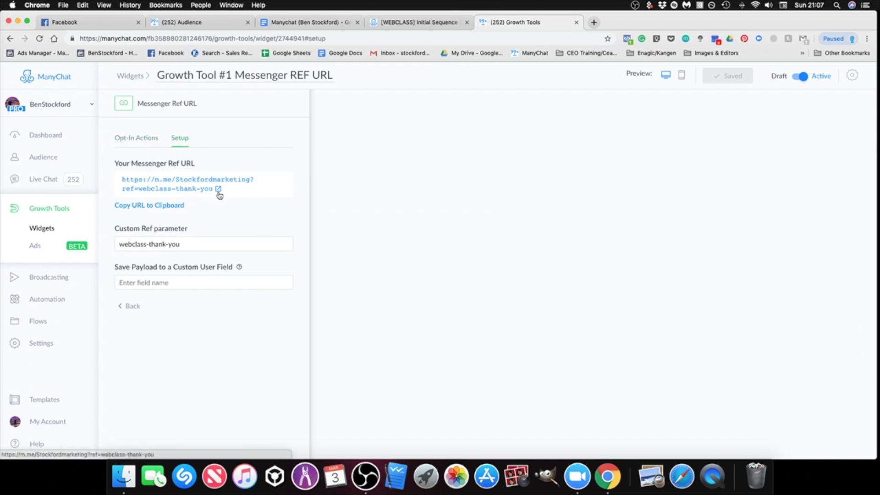